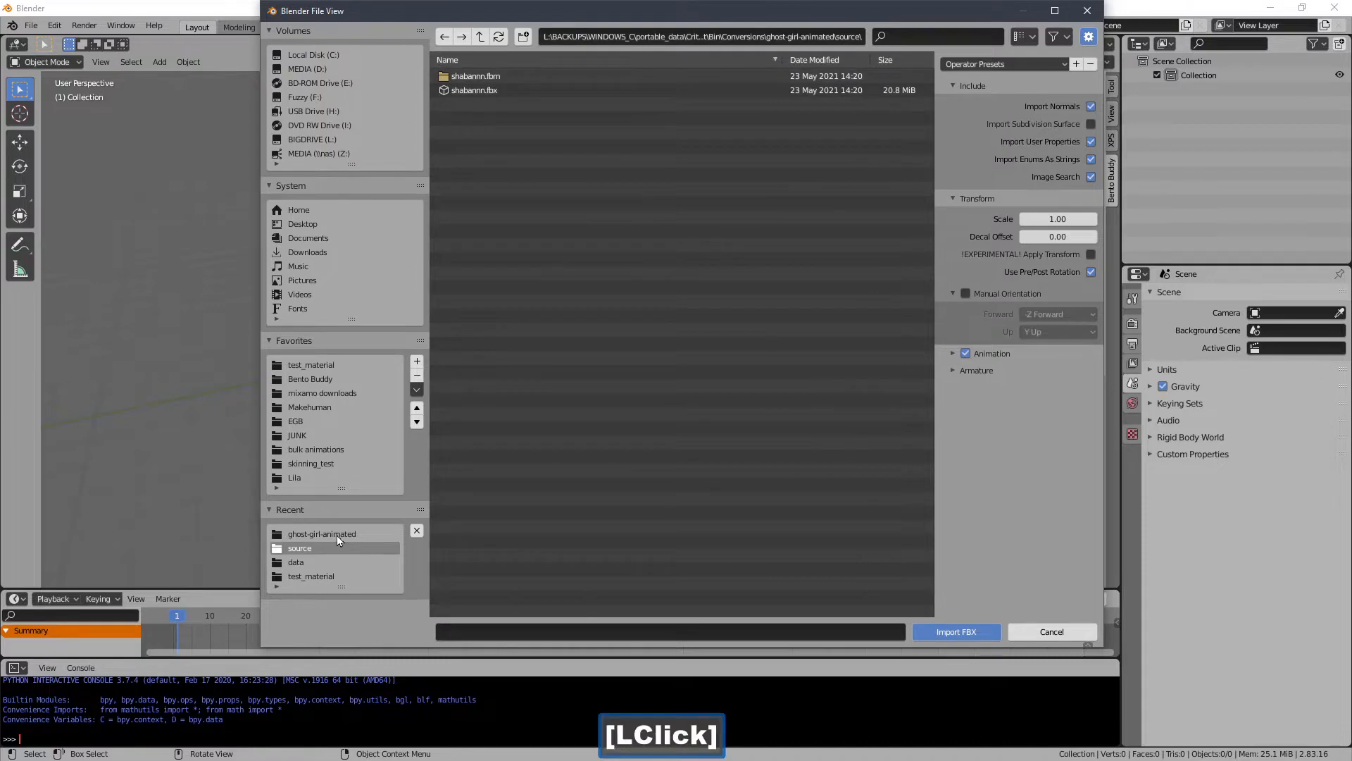
- Import the FBX file shabannn.fbx with the default import settings
left_click(457, 92)
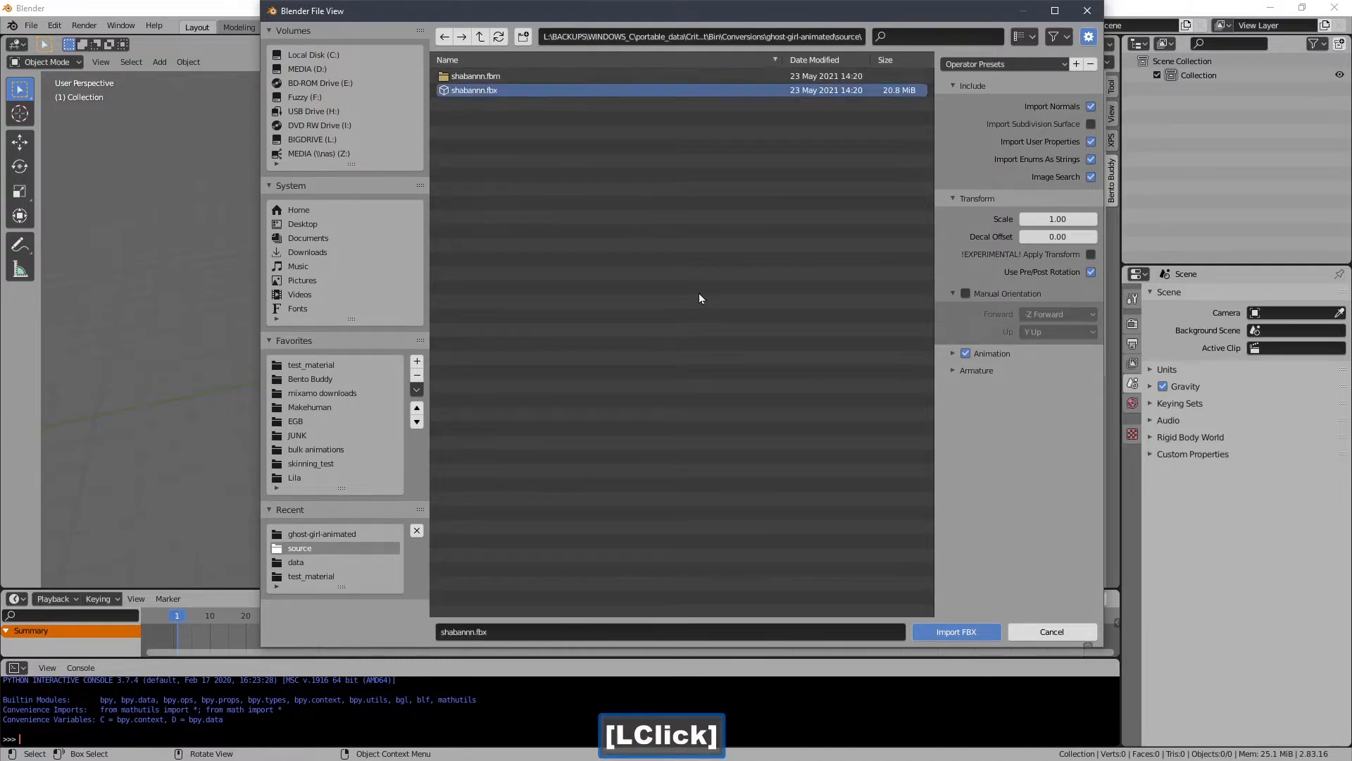
left_click(956, 632)
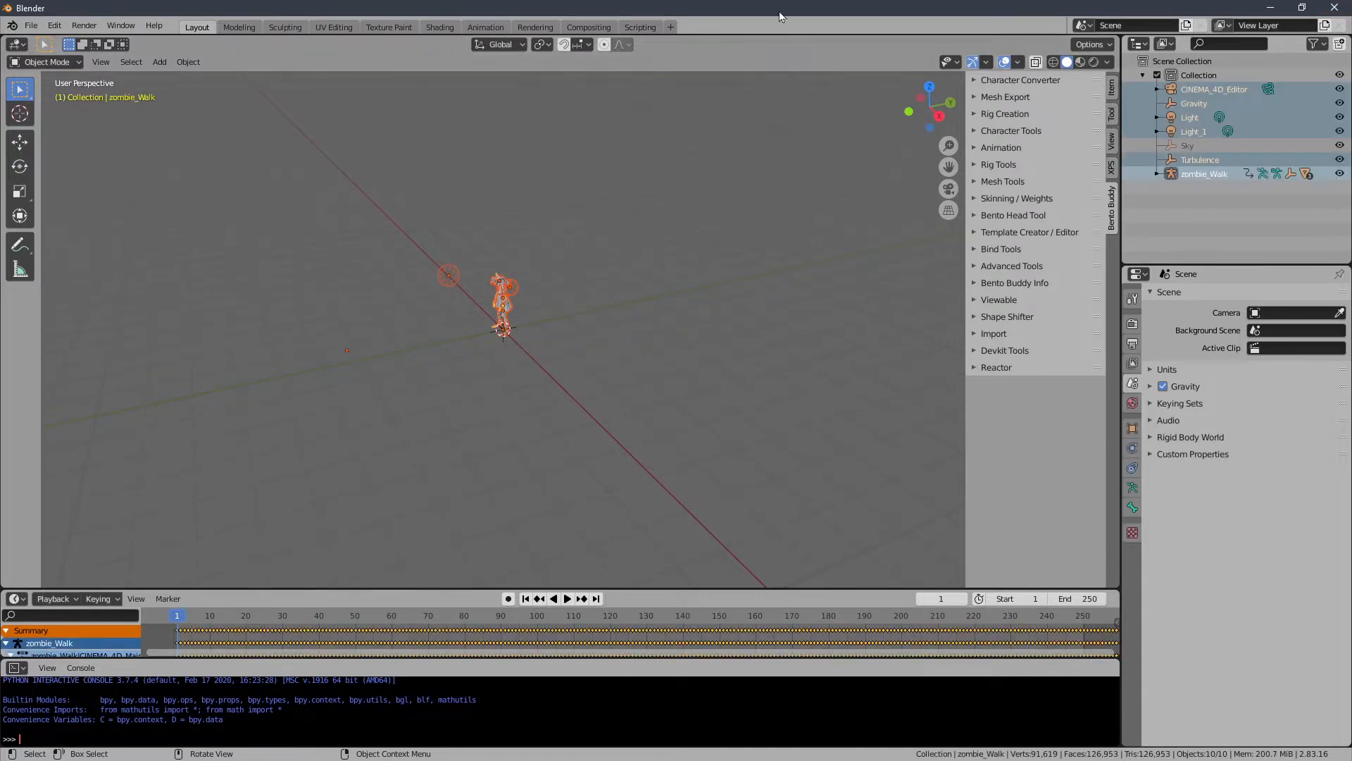
- Delete the two light objects, Light and Light_1, that came with the imported character
left_click(517, 222)
middle_click_drag(440, 303, 634, 261, "ctrl")
left_click(413, 247)
key("Delete")
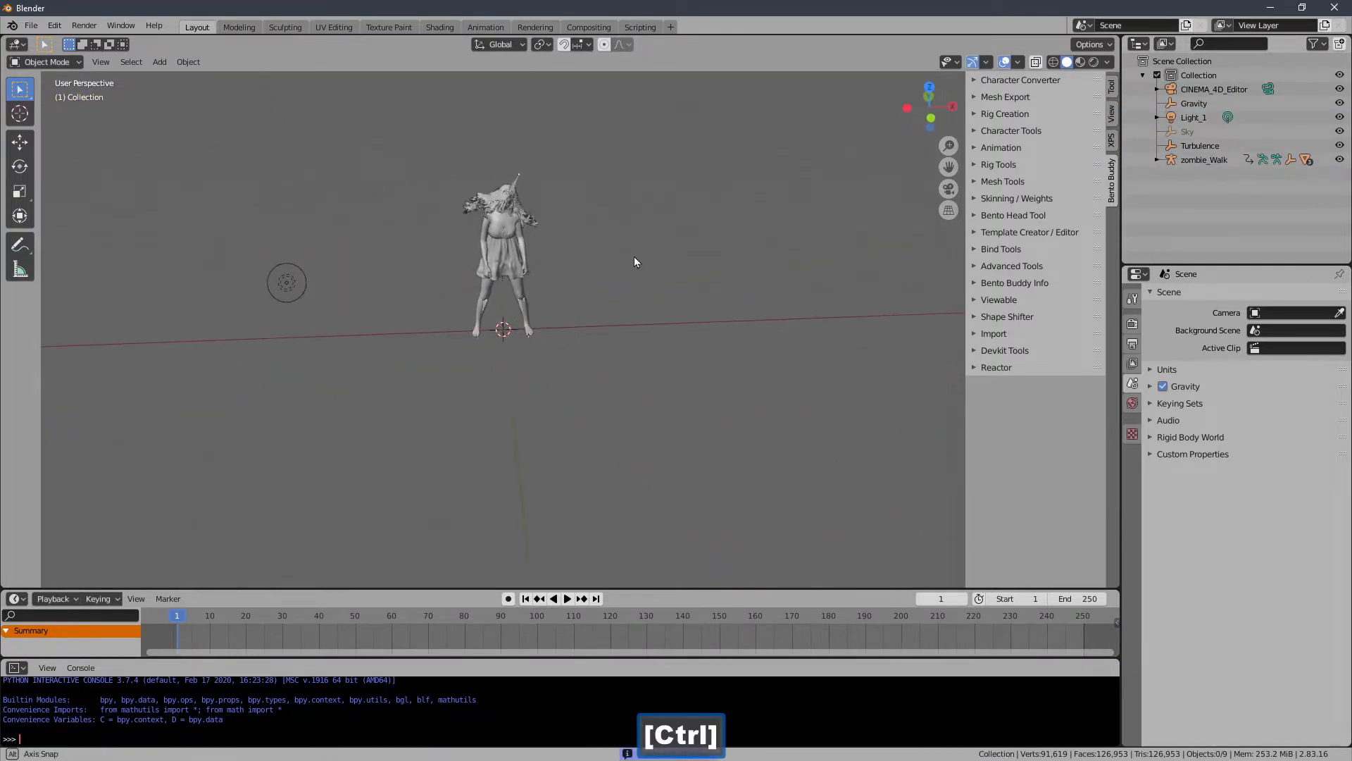
left_click(349, 291)
key("Delete")
- Create a reference pose for the zombie_Walk armature with the Bento Buddy Reference Pose Features
middle_click_drag(427, 246, 603, 226, "ctrl")
left_click(498, 200)
middle_click_drag(689, 310, 677, 326, "shift")
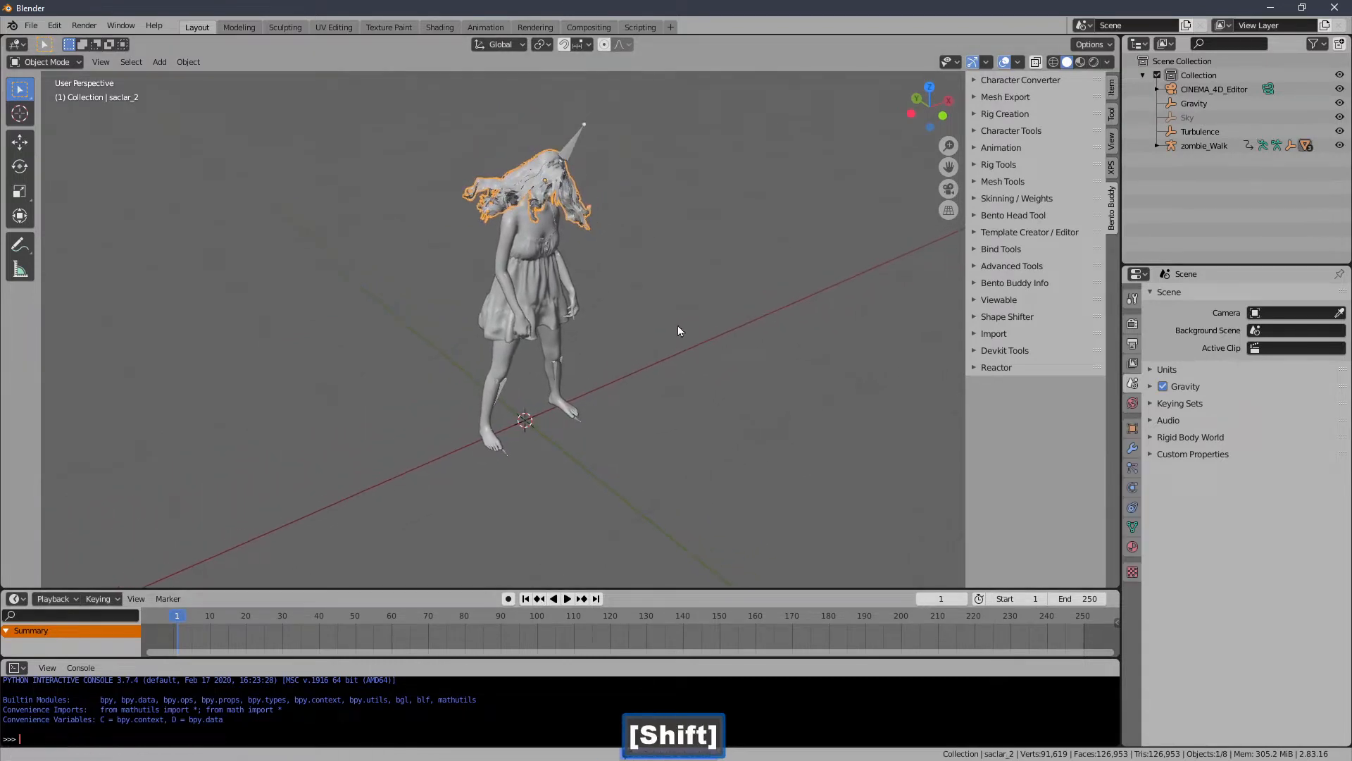
left_click(581, 152)
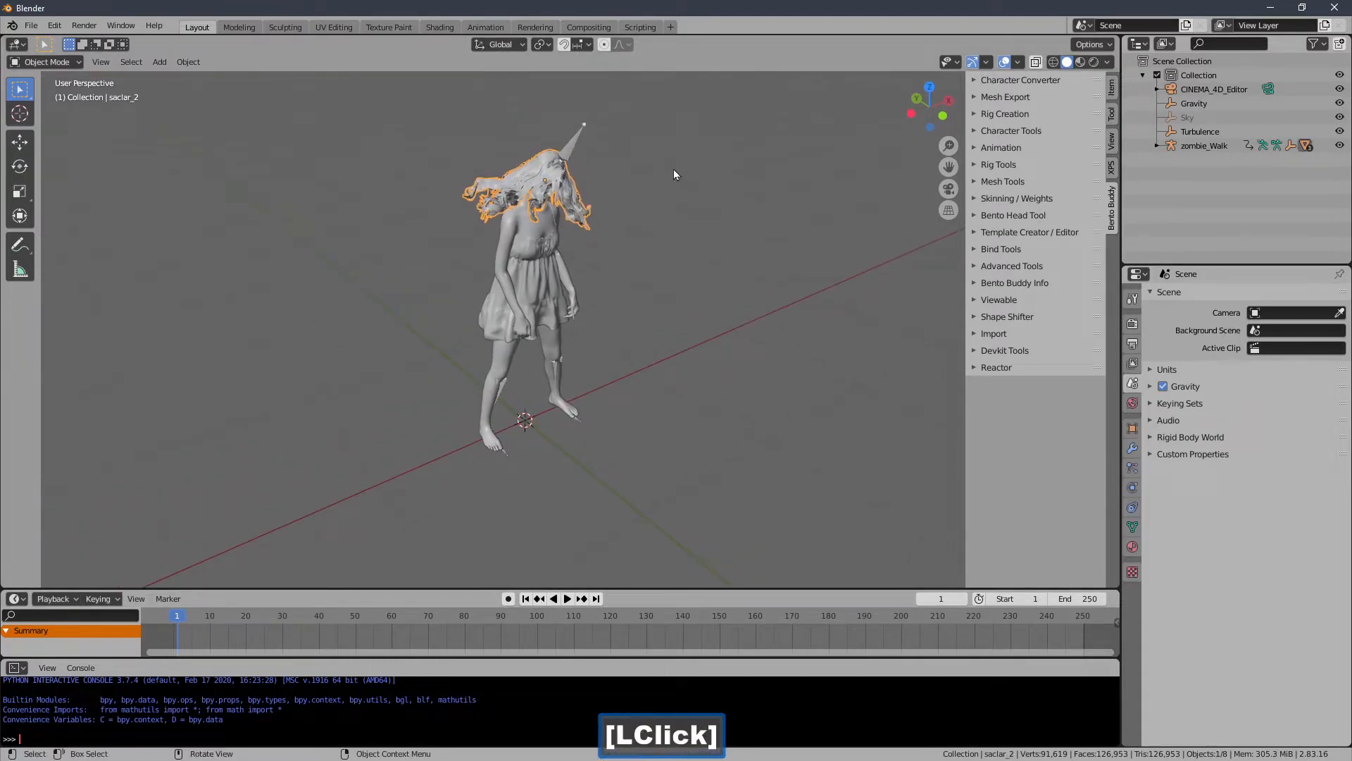
left_click(574, 144)
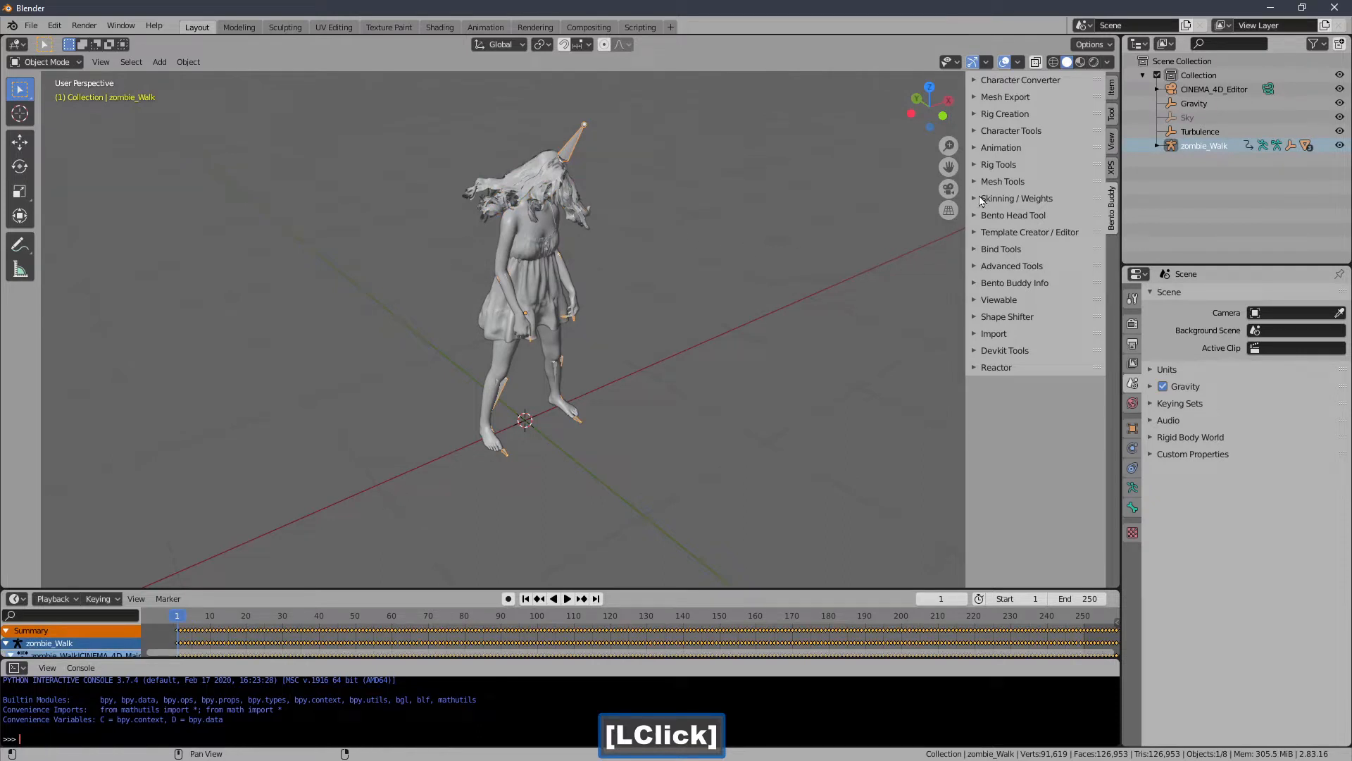
left_click(985, 147)
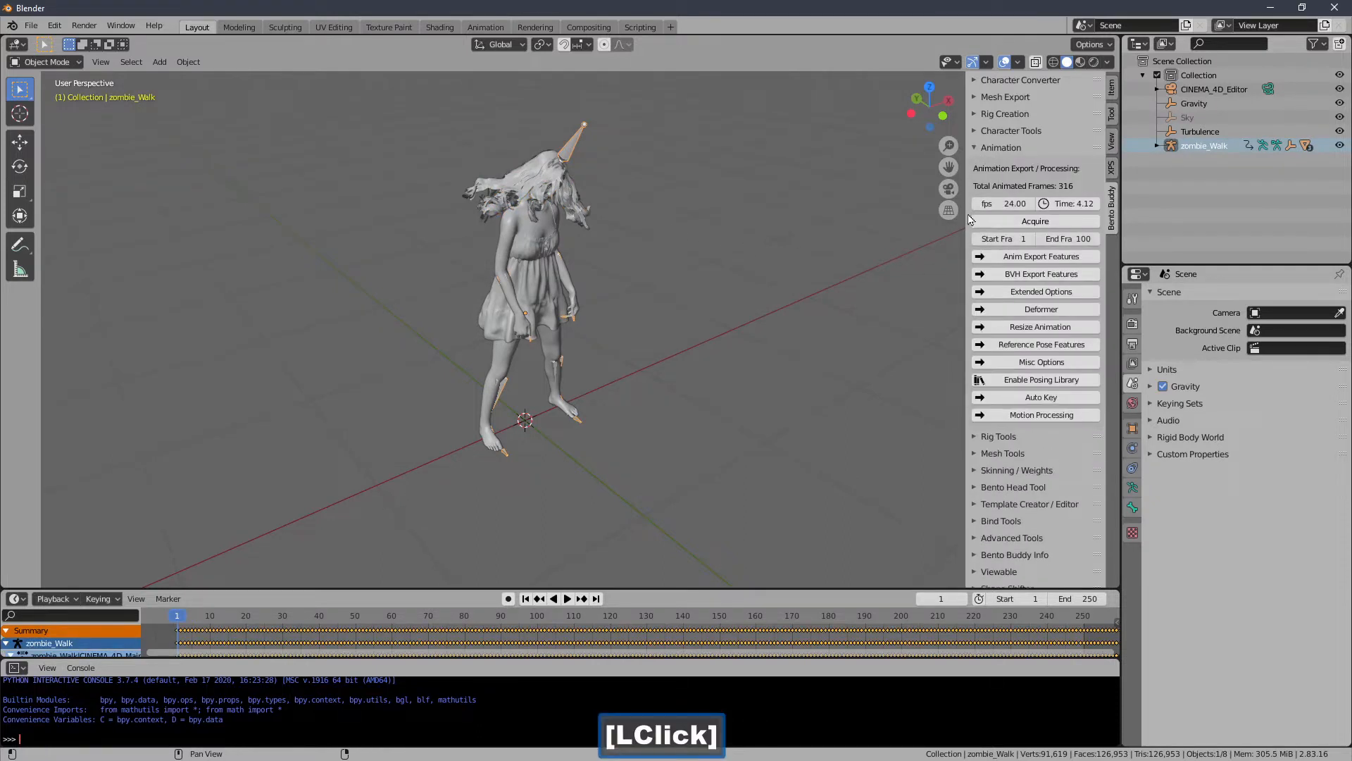
left_click_drag(964, 212, 859, 322)
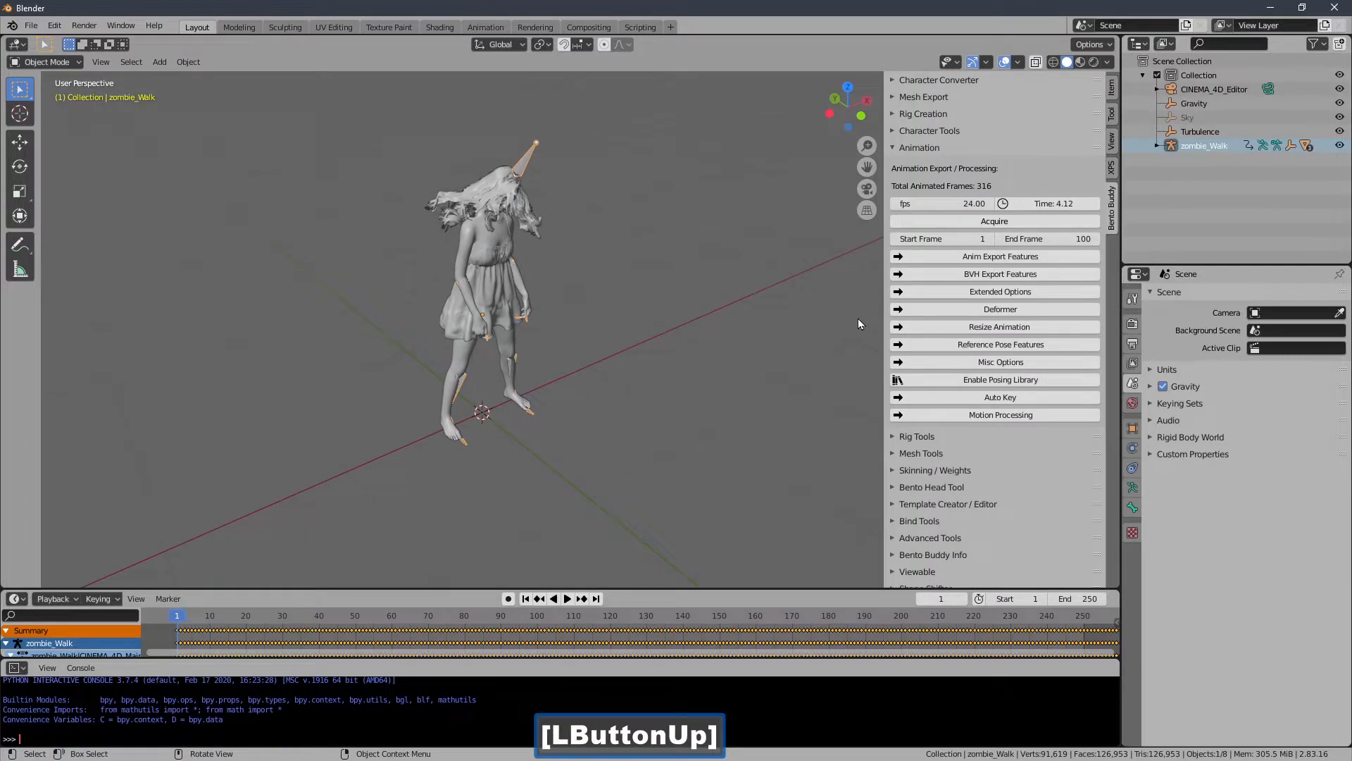
left_click(908, 349)
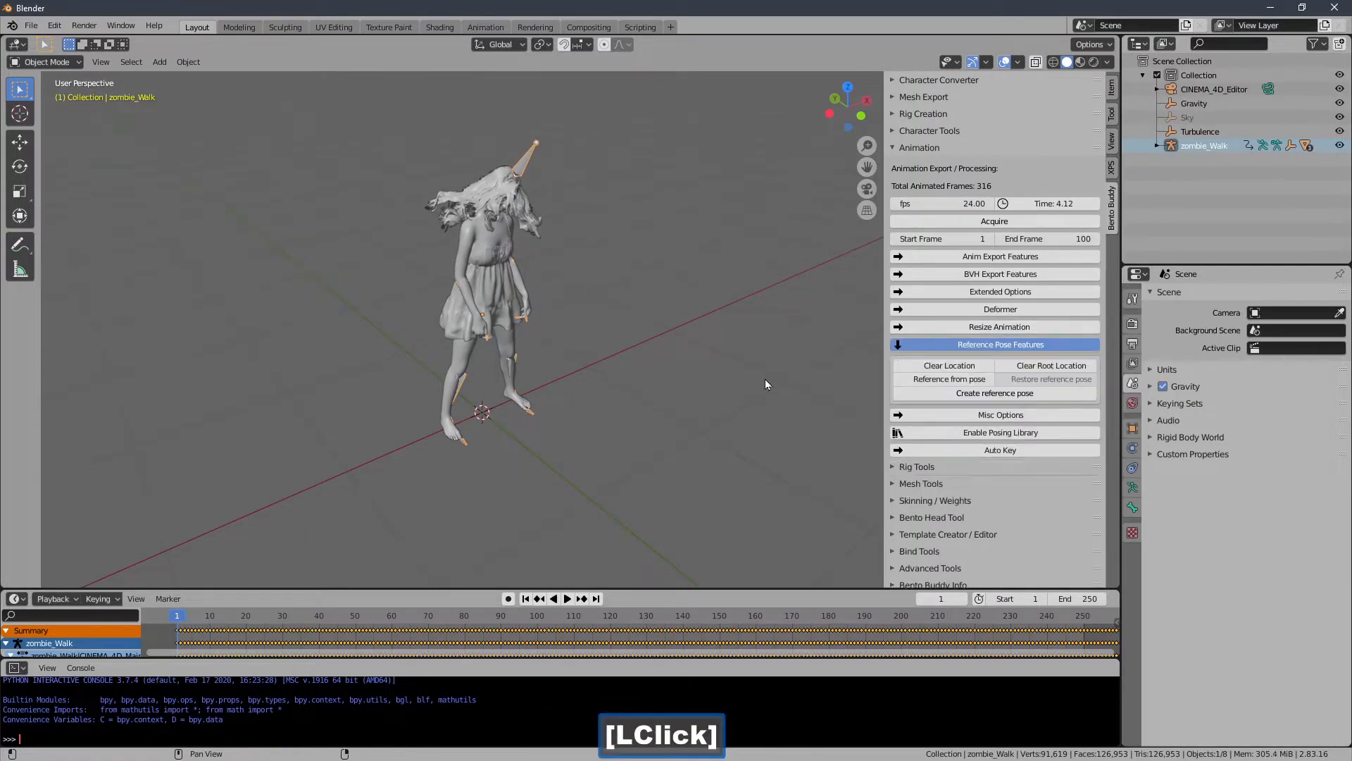
left_click(934, 396)
middle_click_drag(655, 361, 579, 373)
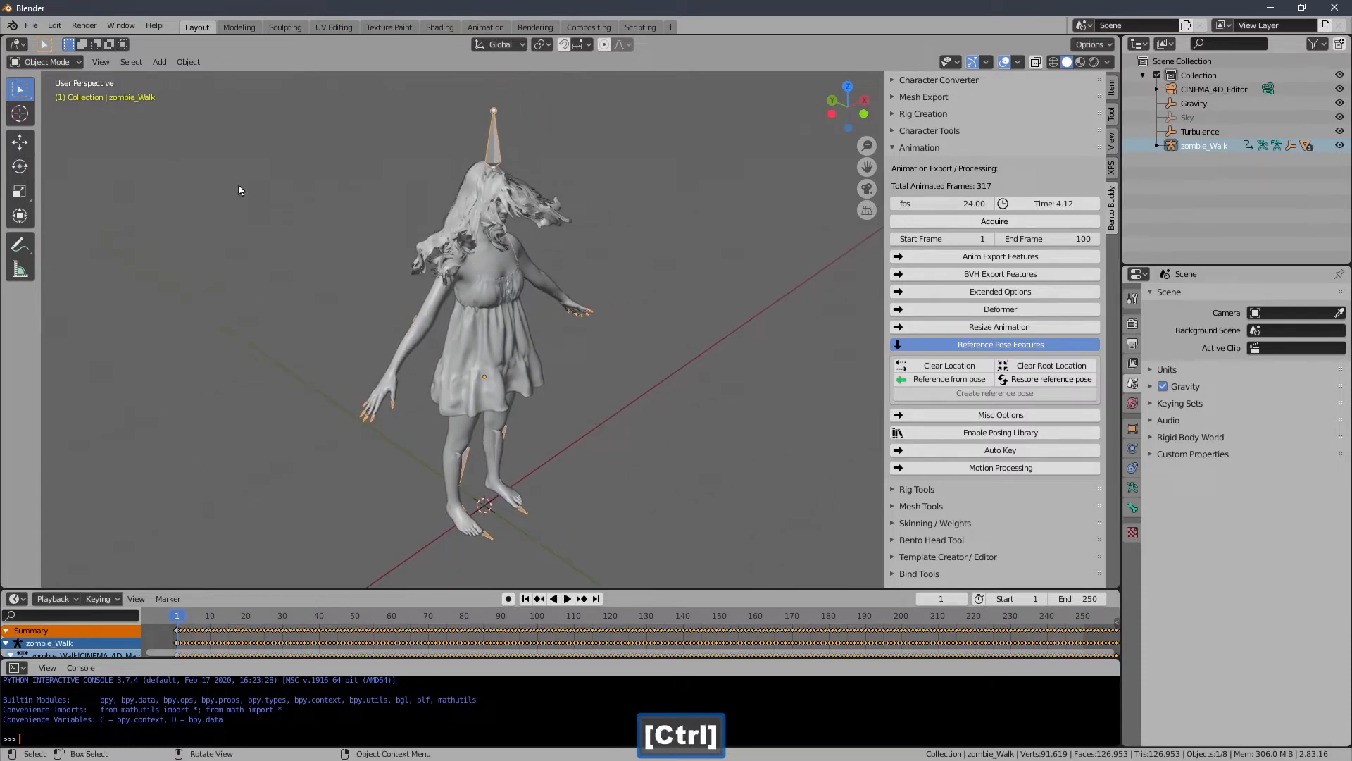
- Switch the zombie_Walk armature to Pose Mode
left_click(44, 61)
left_click(35, 108)
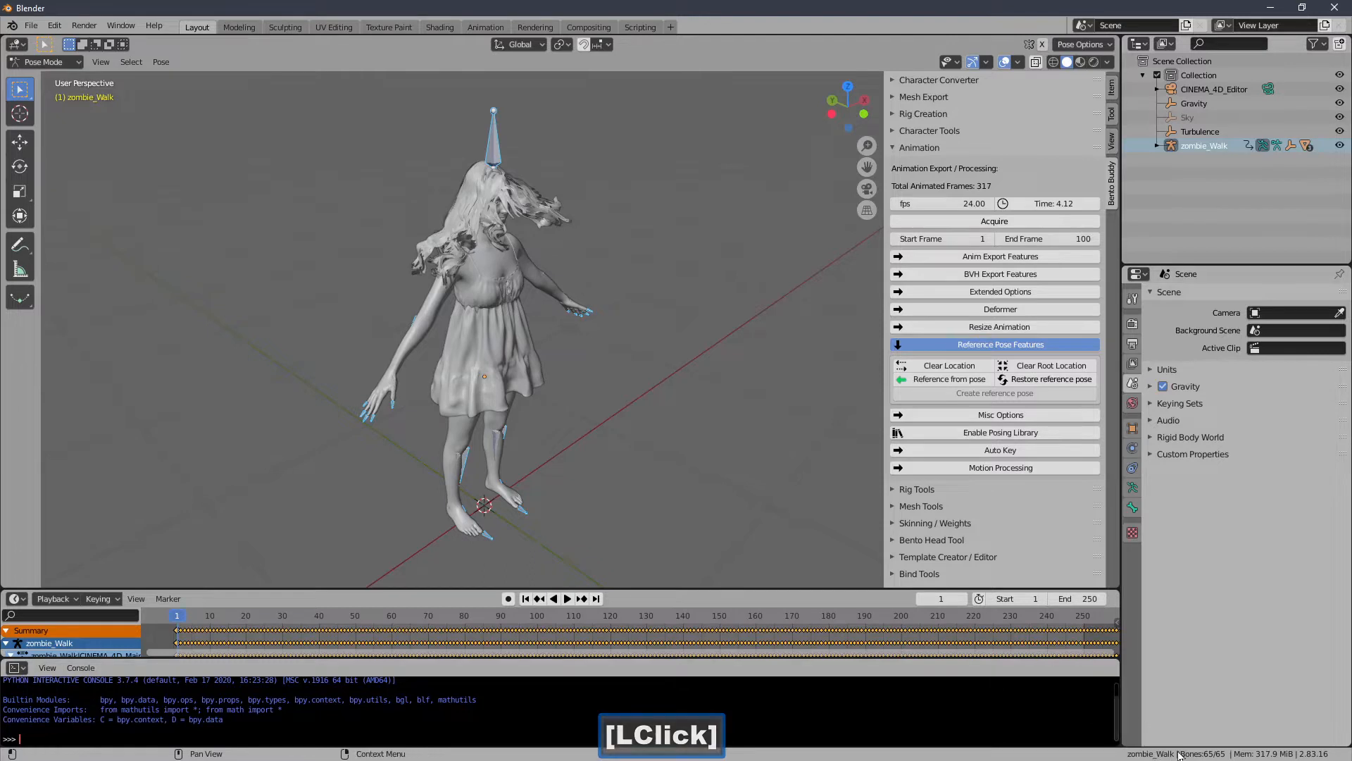
middle_click_drag(647, 393, 575, 235, "shift")
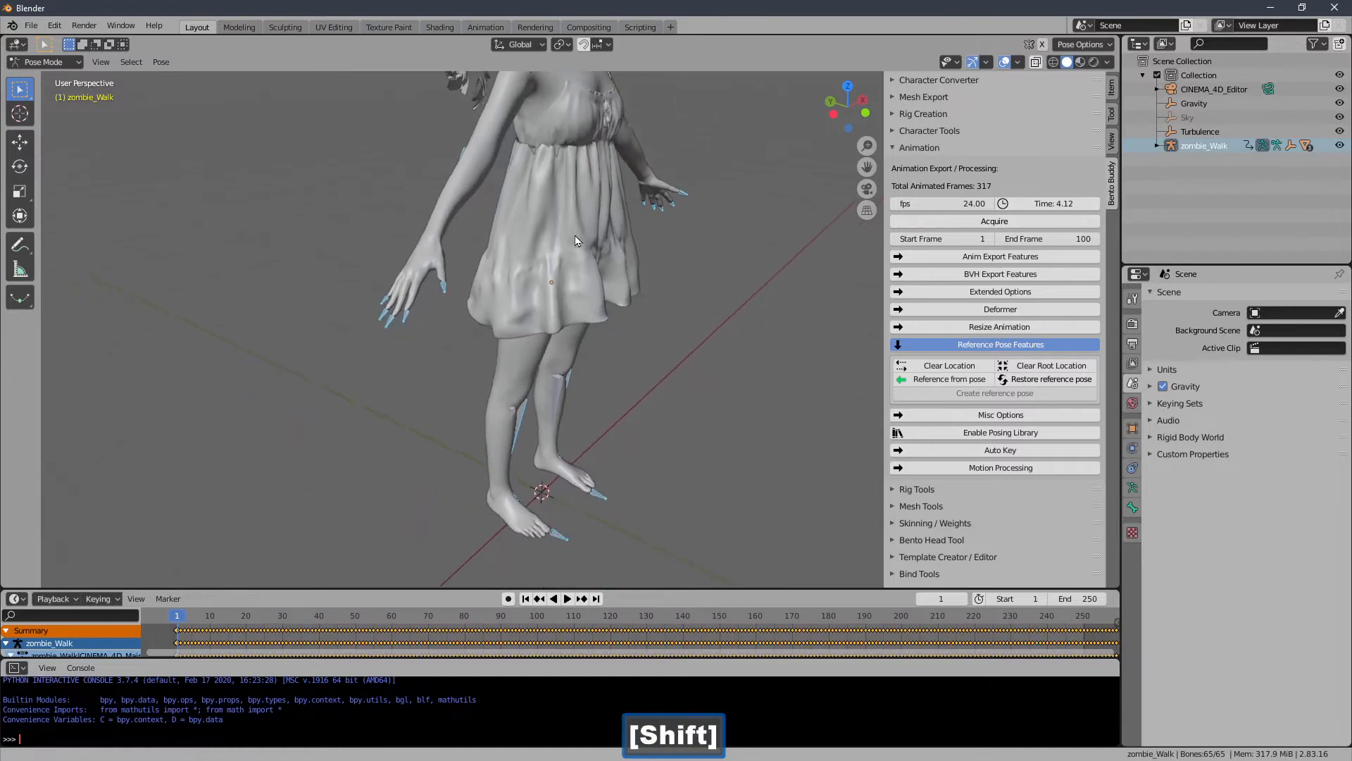
- Try moving and rotating the left toe end bone to test its influence on the mesh
left_click(600, 497)
key("g")
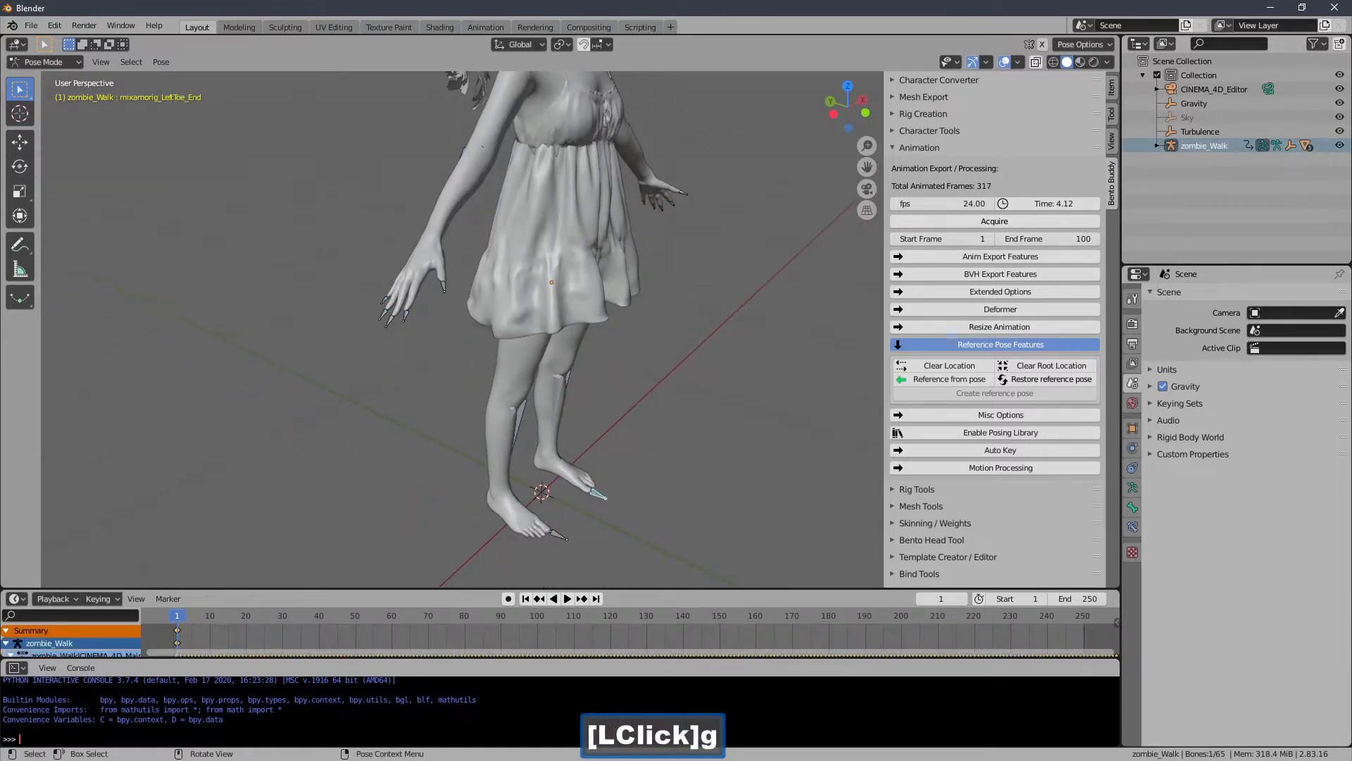
right_click(597, 481)
key("g")
right_click(653, 423)
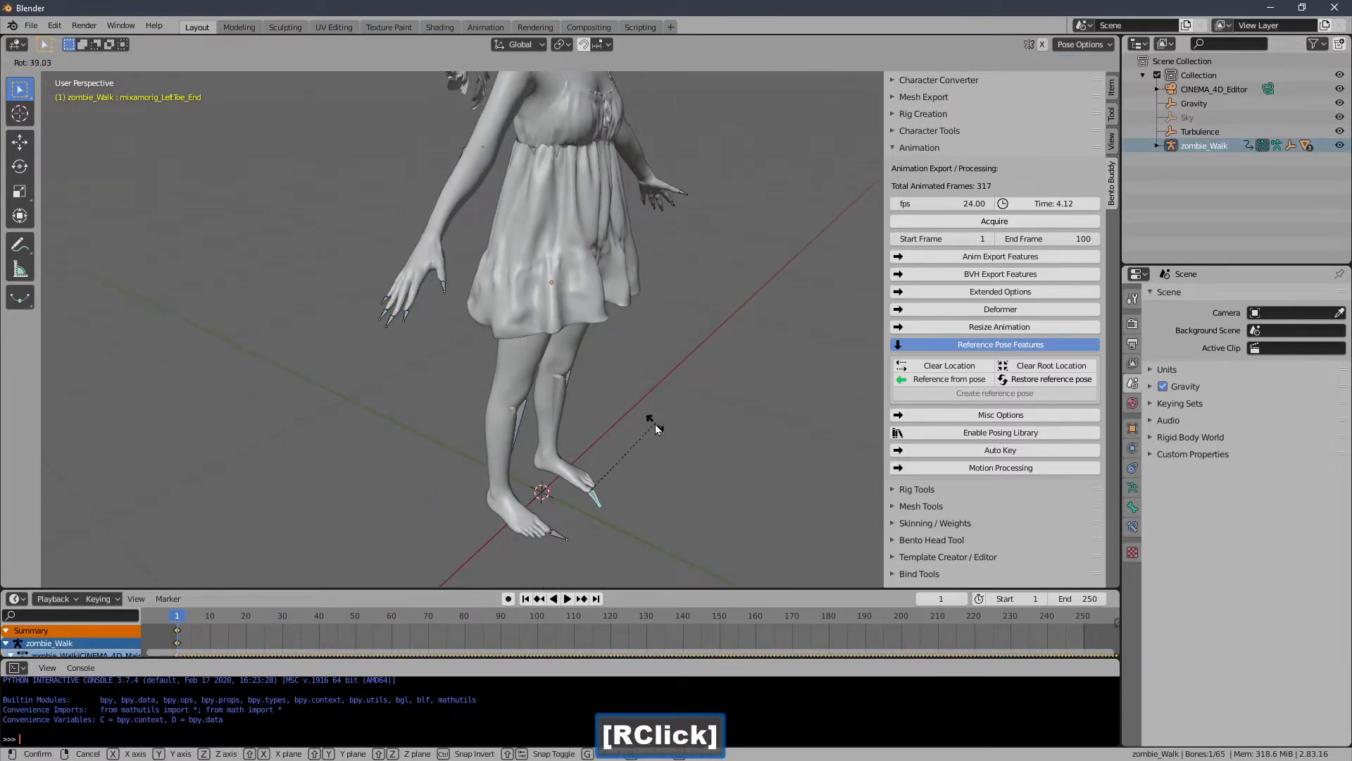
key("g")
right_click(695, 419)
middle_click_drag(654, 461, 657, 438, "shift")
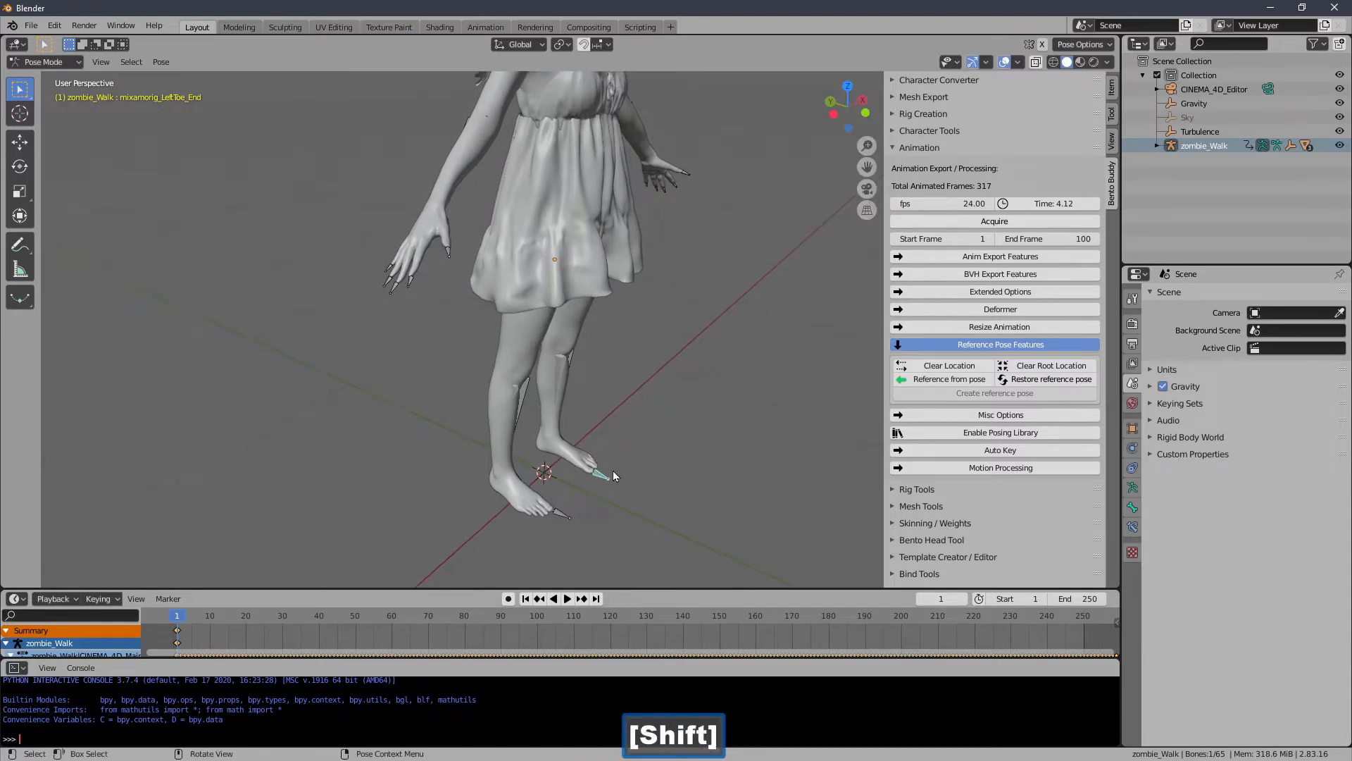
key("g")
right_click(633, 455)
- Try transforming the right toe end bone and the right thumb tip bone to test their influence
left_click(565, 516)
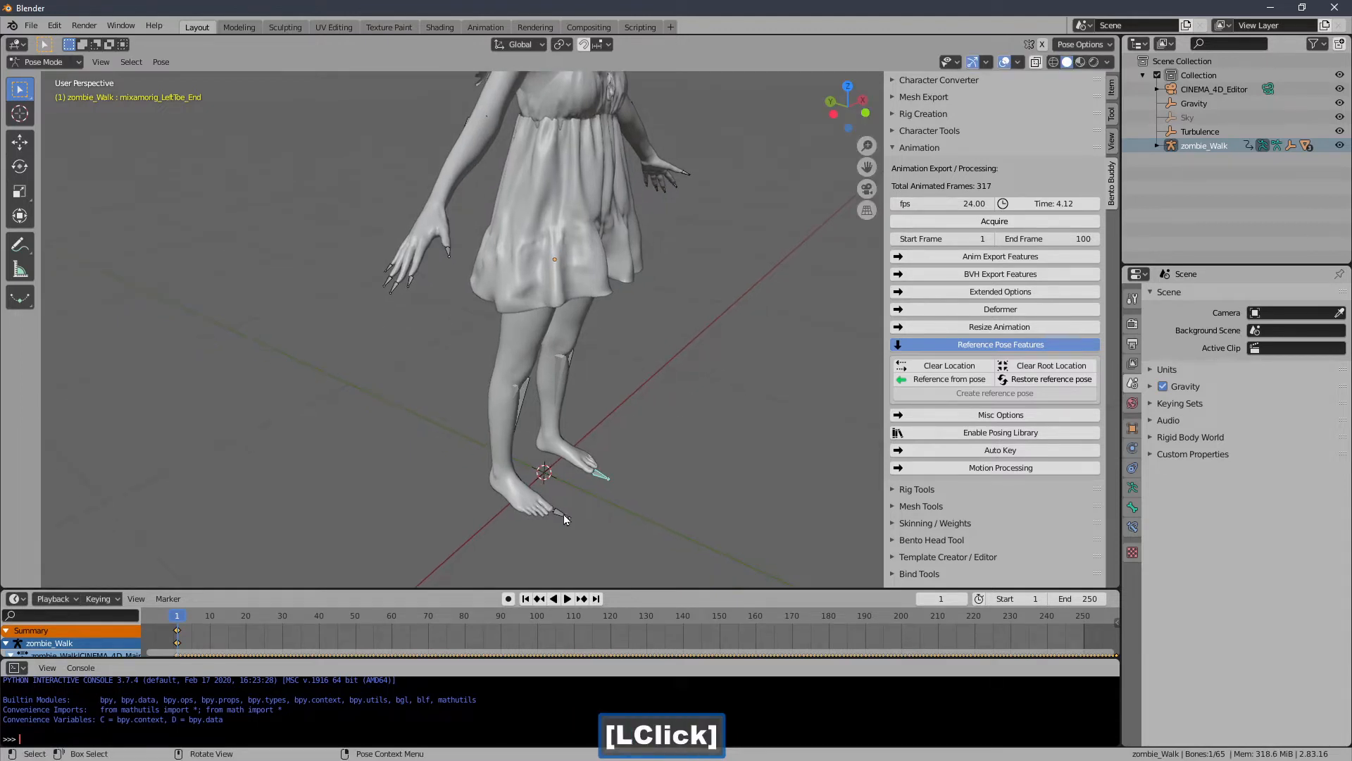
key("g")
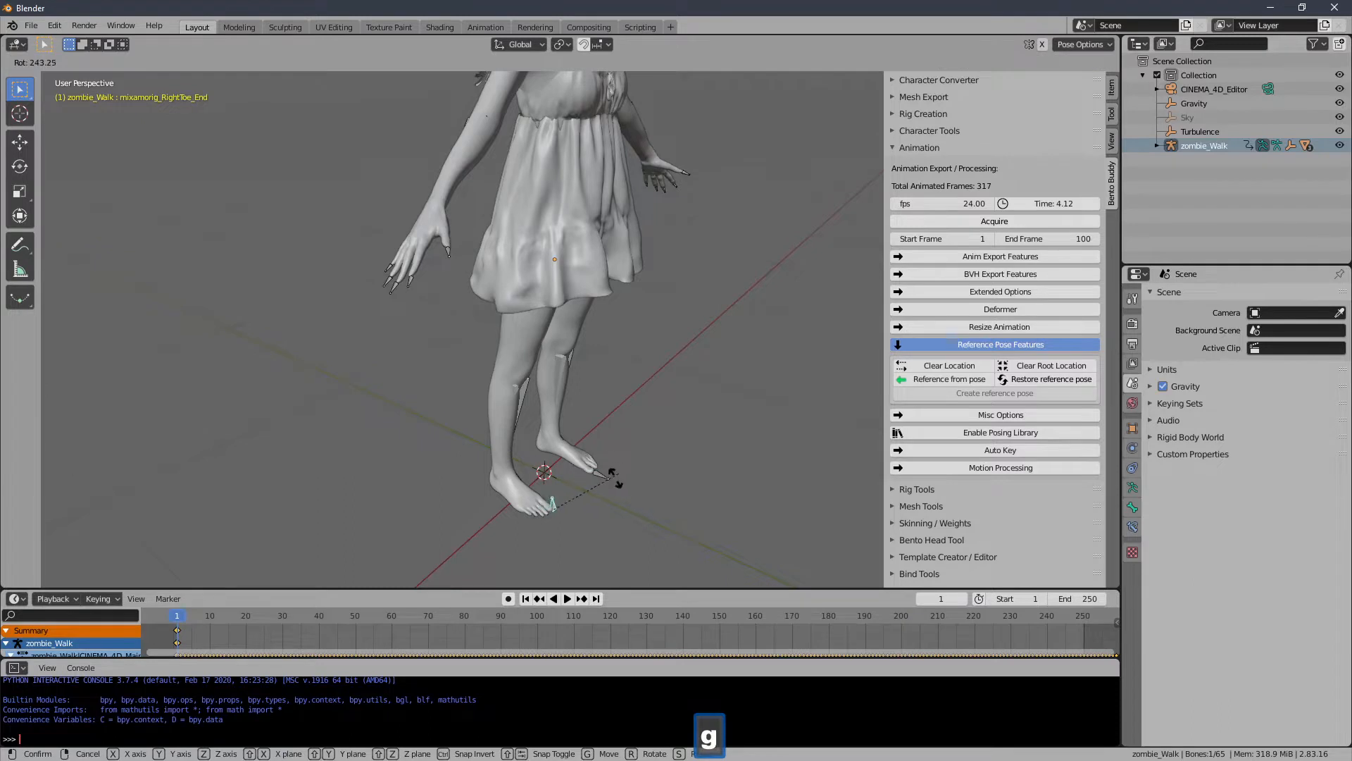
right_click(608, 431)
mouse_move(607, 430)
middle_mouse_down("ctrl")
mouse_move(600, 468)
mouse_move(595, 453)
middle_mouse_up("ctrl")
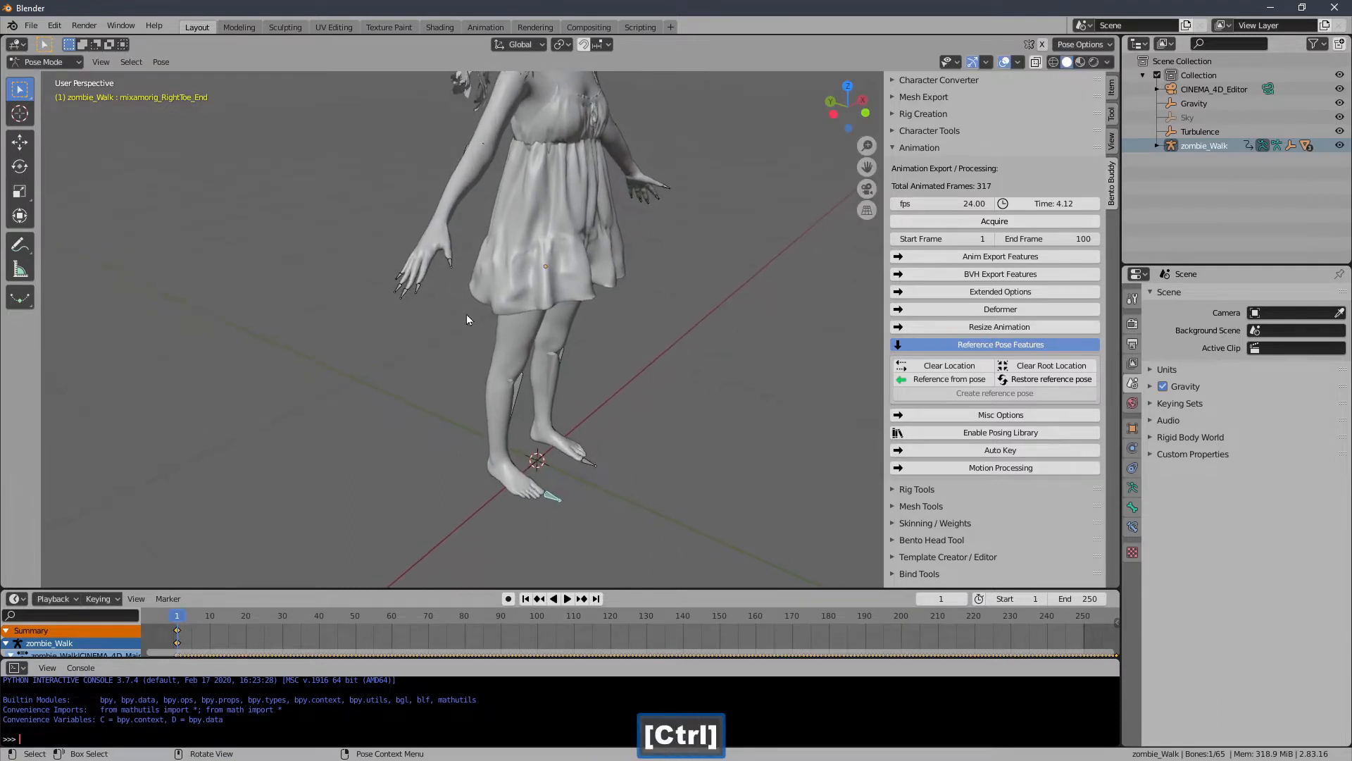
left_click(451, 272)
key("g")
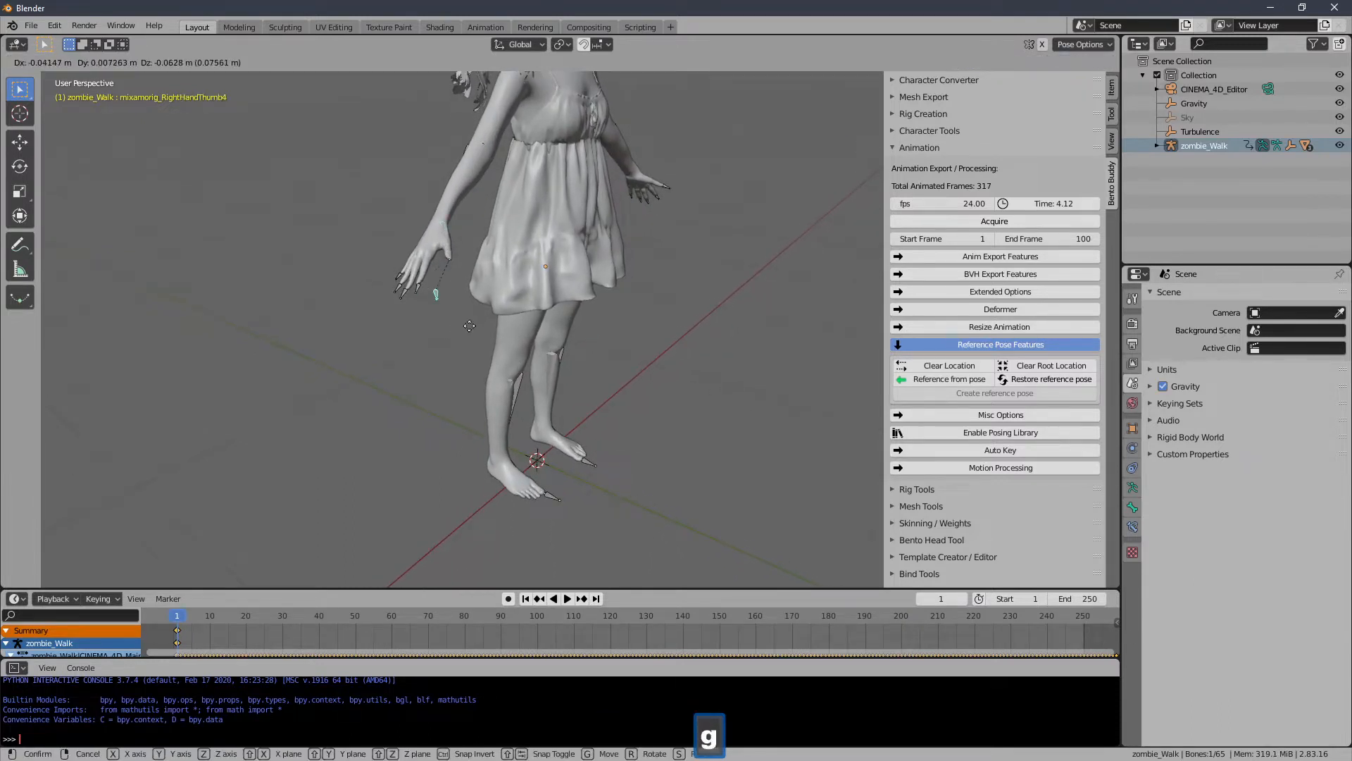
right_click(493, 378)
- Select both toe end bones together with the thumb and finger tip bones of the right hand
left_click(586, 466)
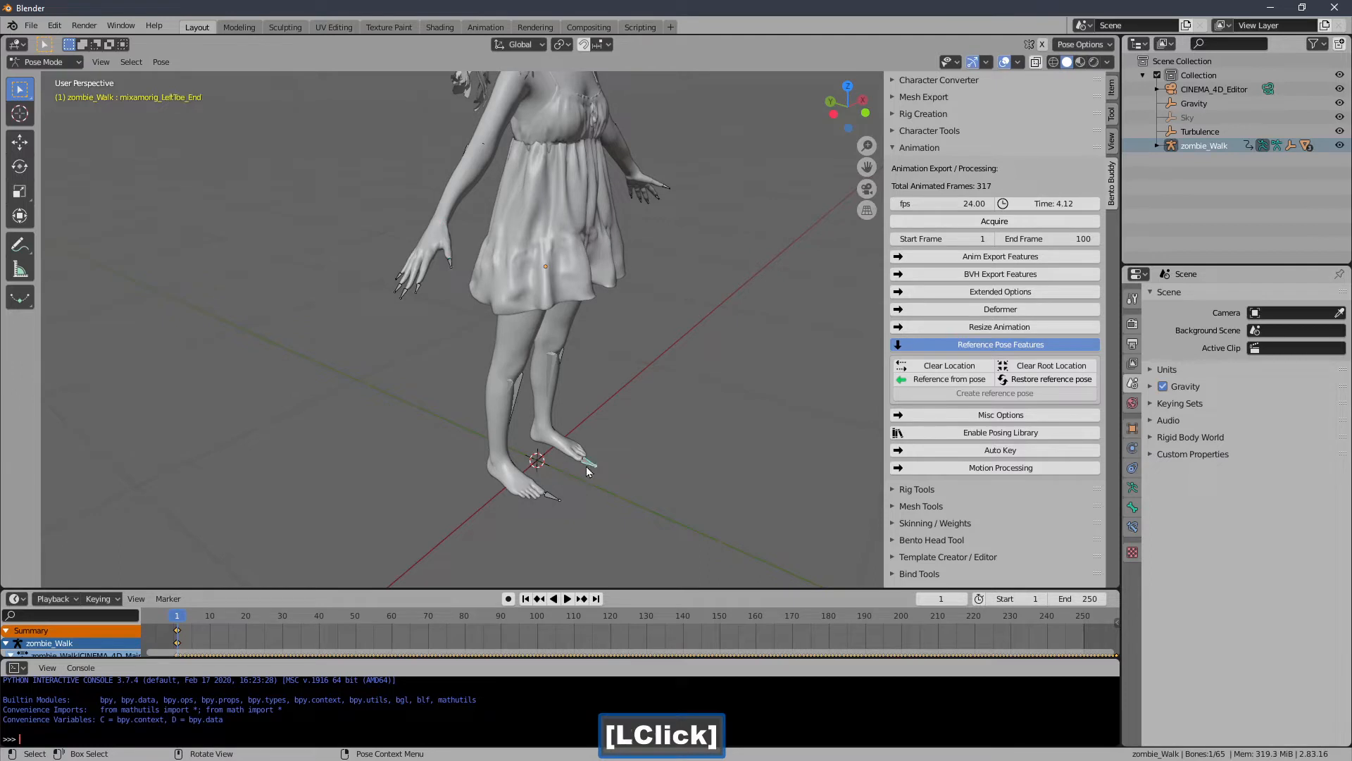
key("g")
right_click(571, 468)
left_click(552, 496, "shift")
middle_click_drag(450, 401, 432, 356, "shift")
left_click(446, 361, "shift")
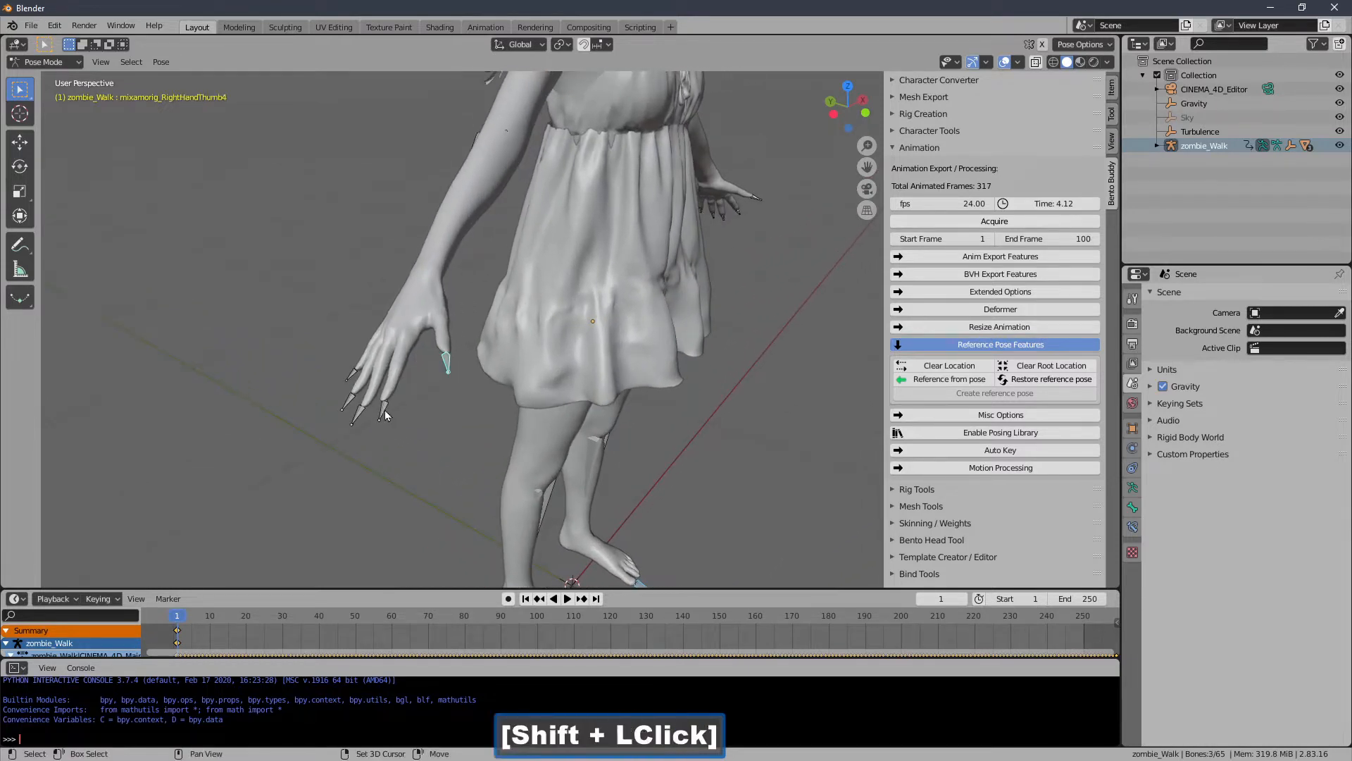
left_click(353, 423, "shift")
left_click(348, 382, "shift")
- Add the left hand's thumb and finger tip bones and the head top end bone to the selection
middle_click_drag(570, 401, 441, 428)
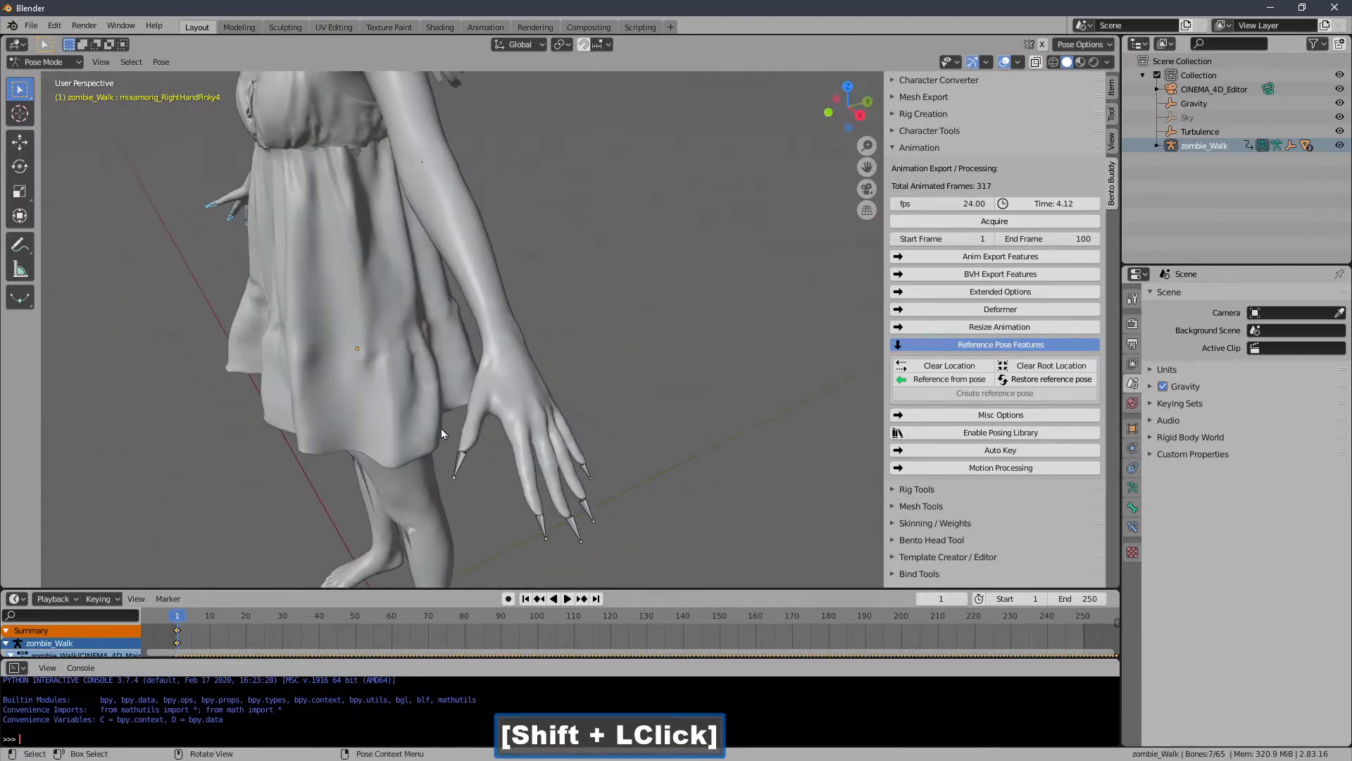
left_click(459, 467, "shift")
left_click(542, 532, "shift")
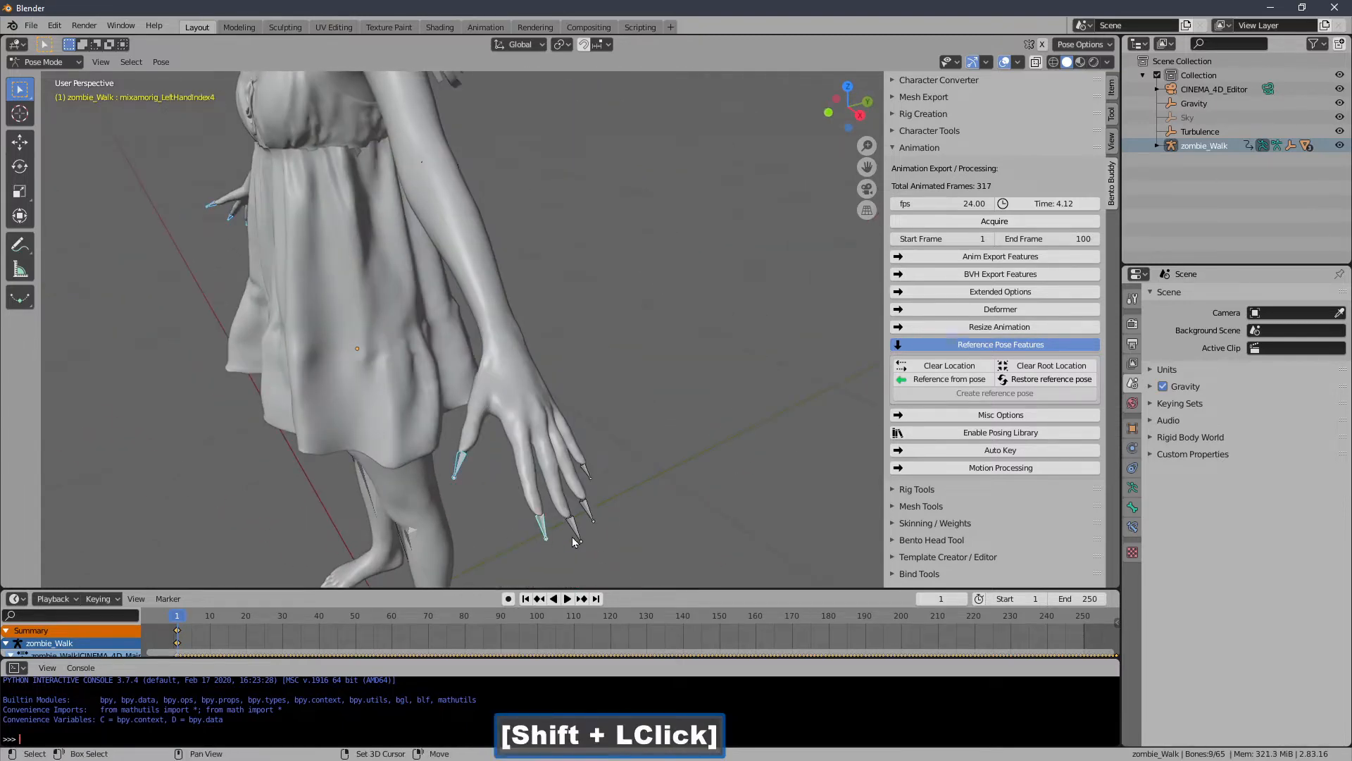
left_click(577, 531, "shift")
left_click(584, 513, "shift")
left_click(587, 470, "shift")
scroll(592, 478, "down", 6)
middle_click_drag(589, 342, 471, 342)
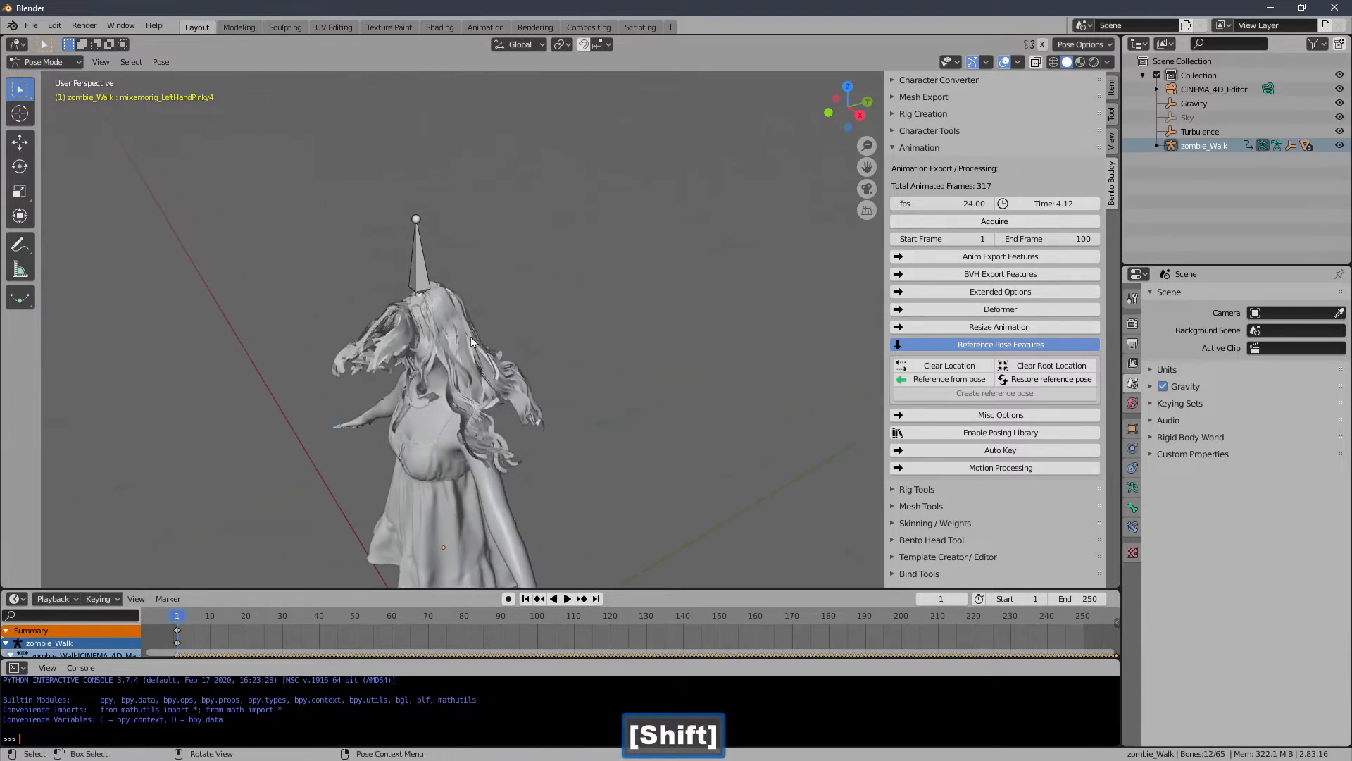
left_click(580, 417, "shift")
left_click(423, 266, "shift")
middle_click_drag(458, 272, 613, 176, "shift")
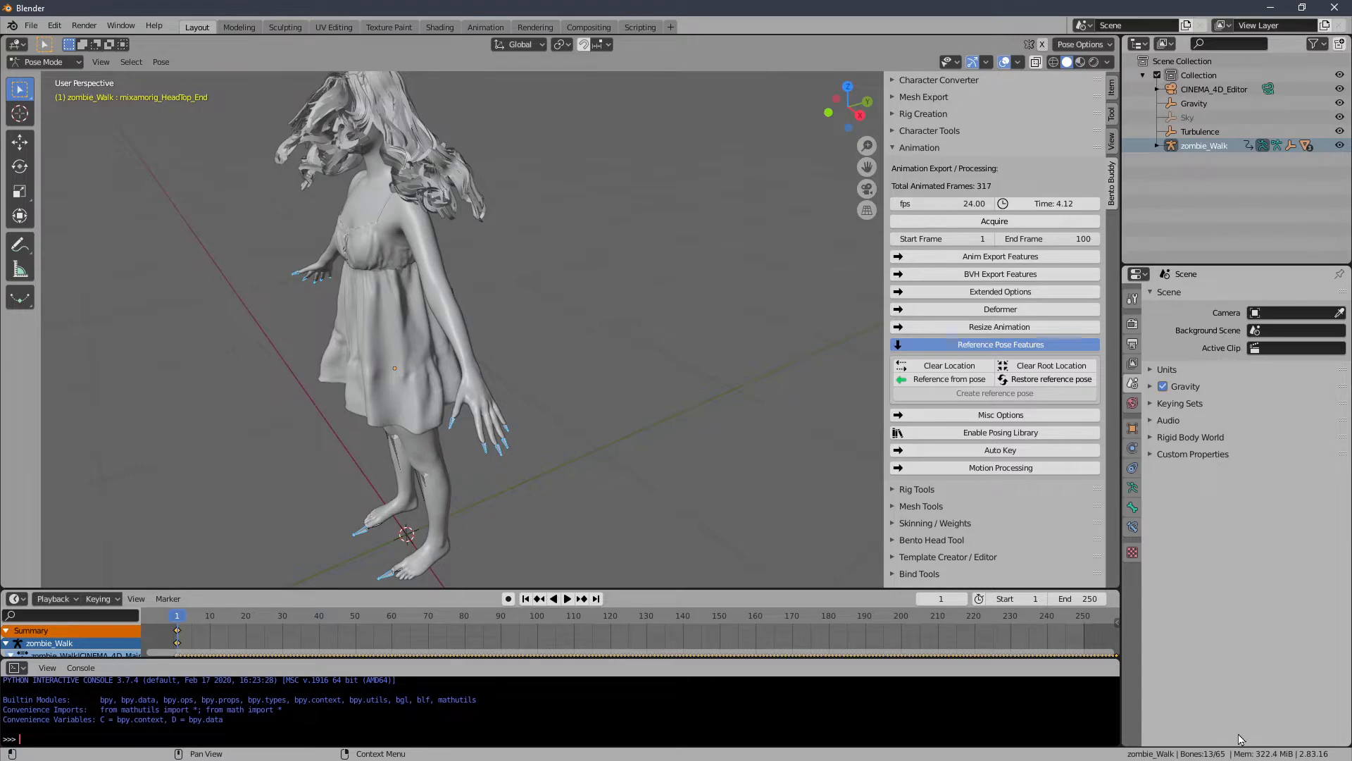
- Disable Deform for all selected end bones at once, and clear the selection
middle_click_drag(597, 351, 816, 404, "ctrl")
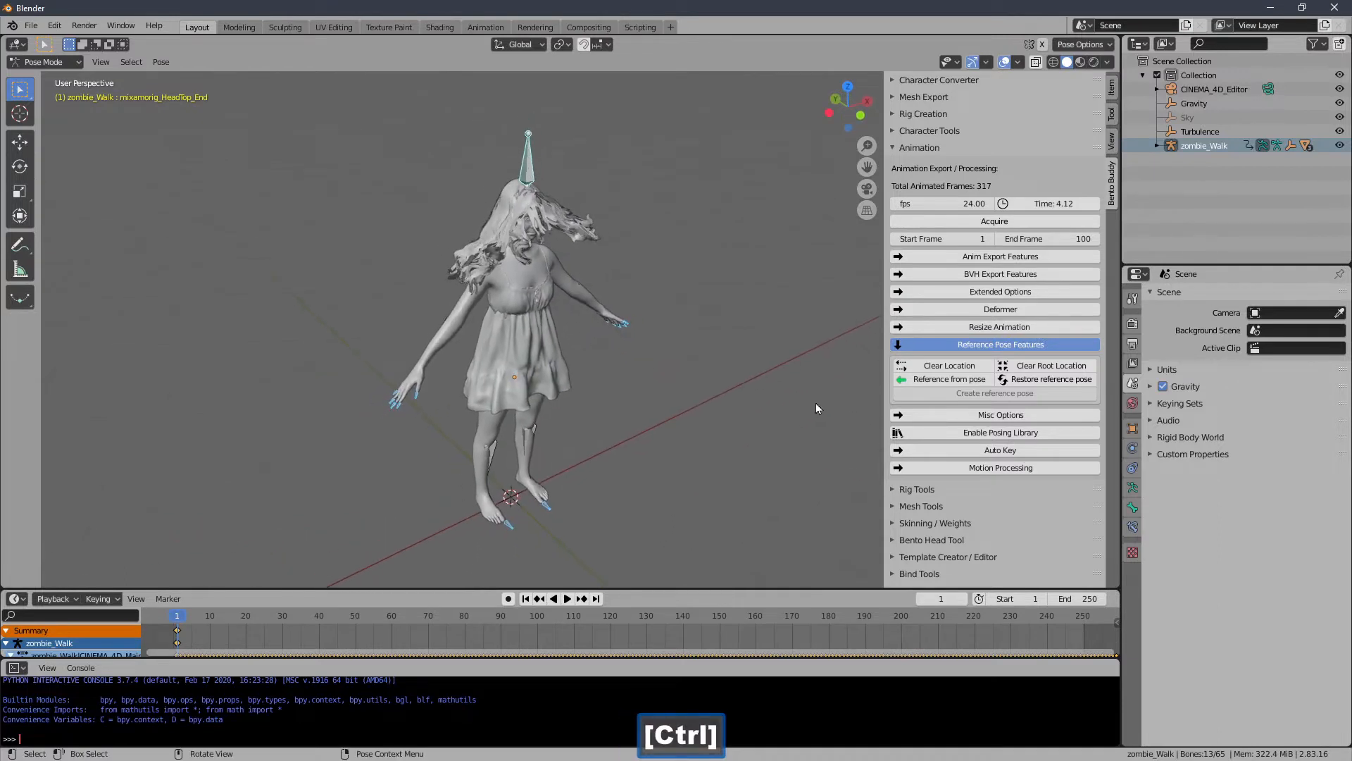
left_click(1133, 507)
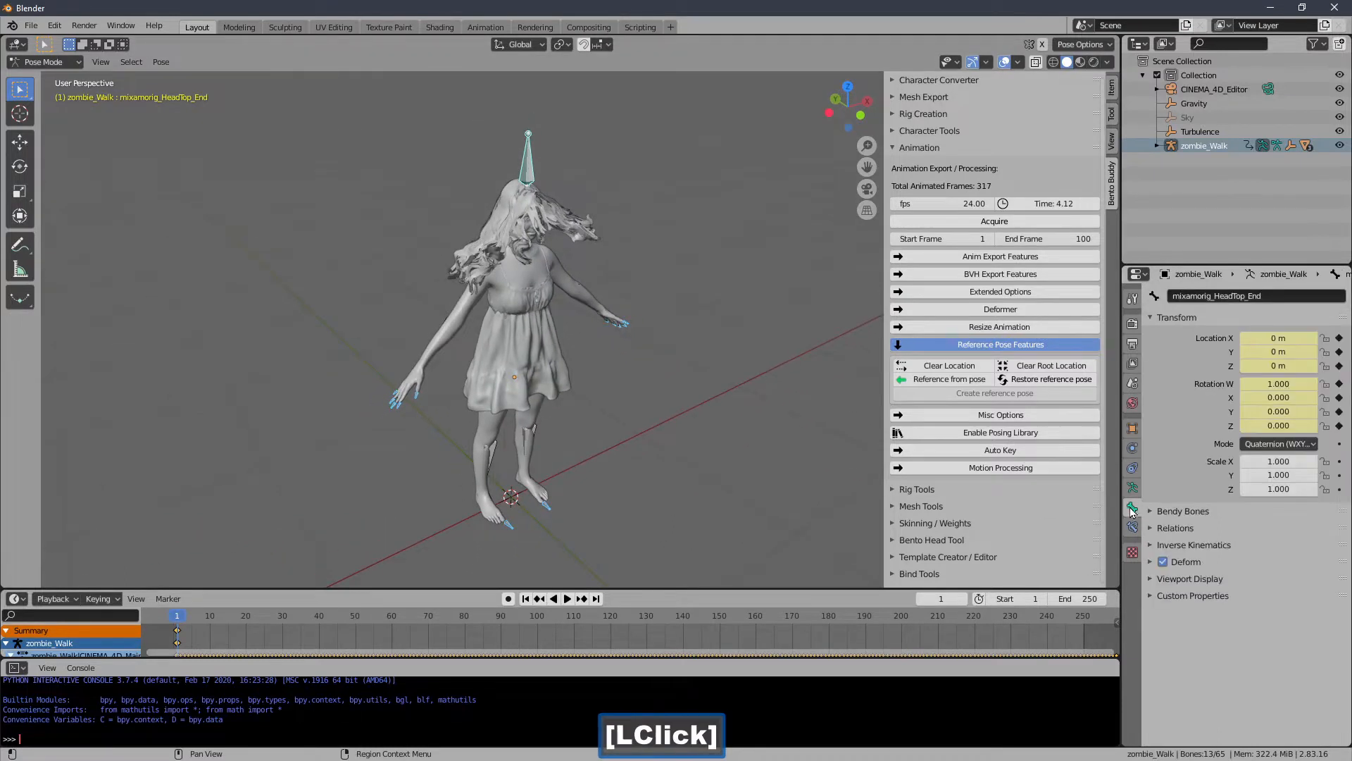
key("alt")
left_click(1164, 567, "alt")
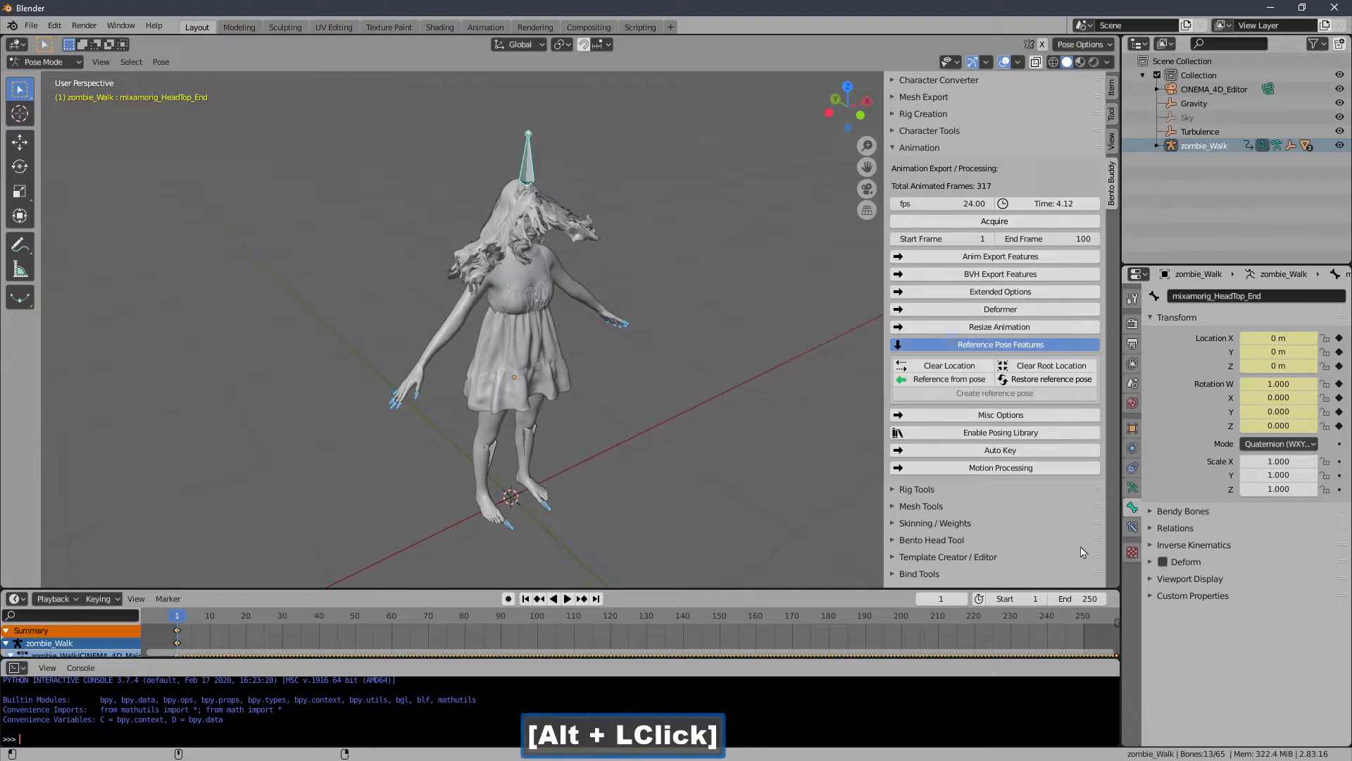
left_click(637, 353)
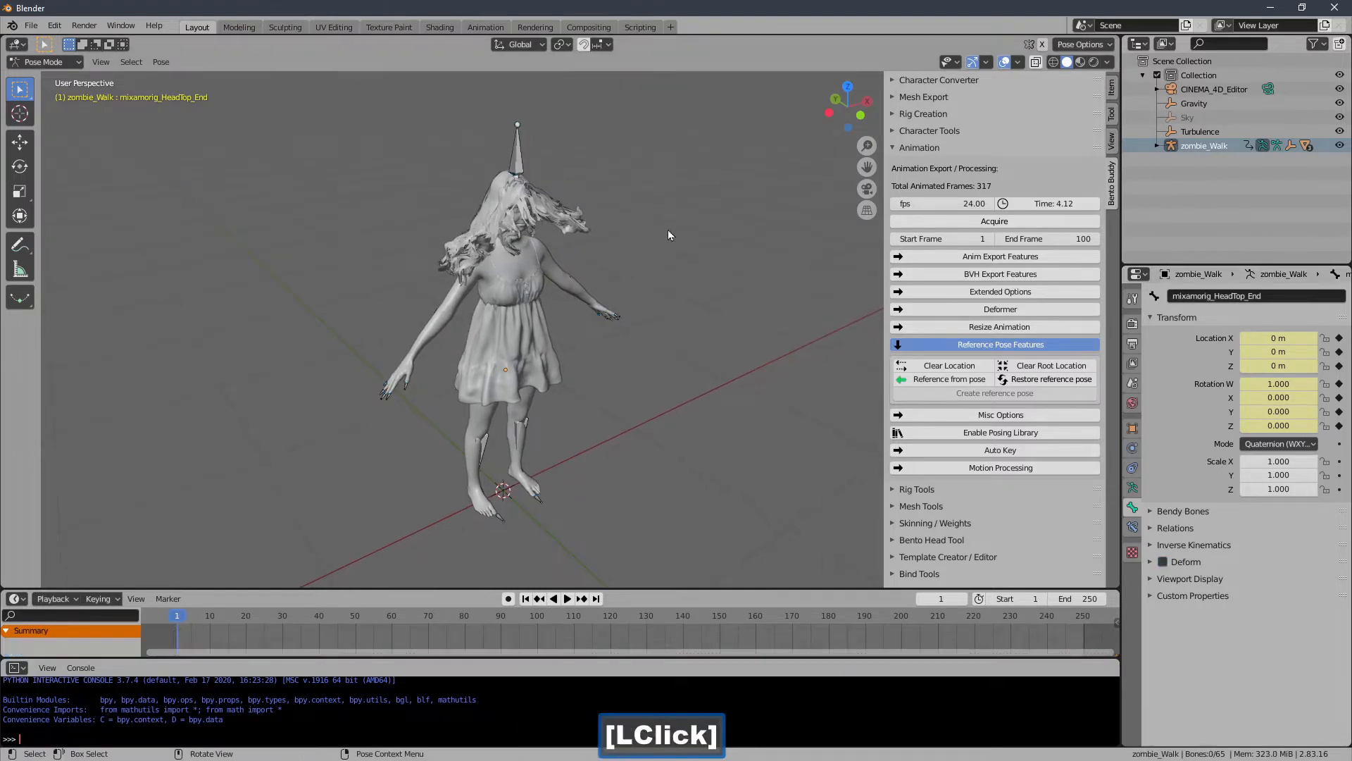
- Enable In Front in the armature's viewport display so the bones draw over the mesh
left_click(526, 176)
left_click(620, 314)
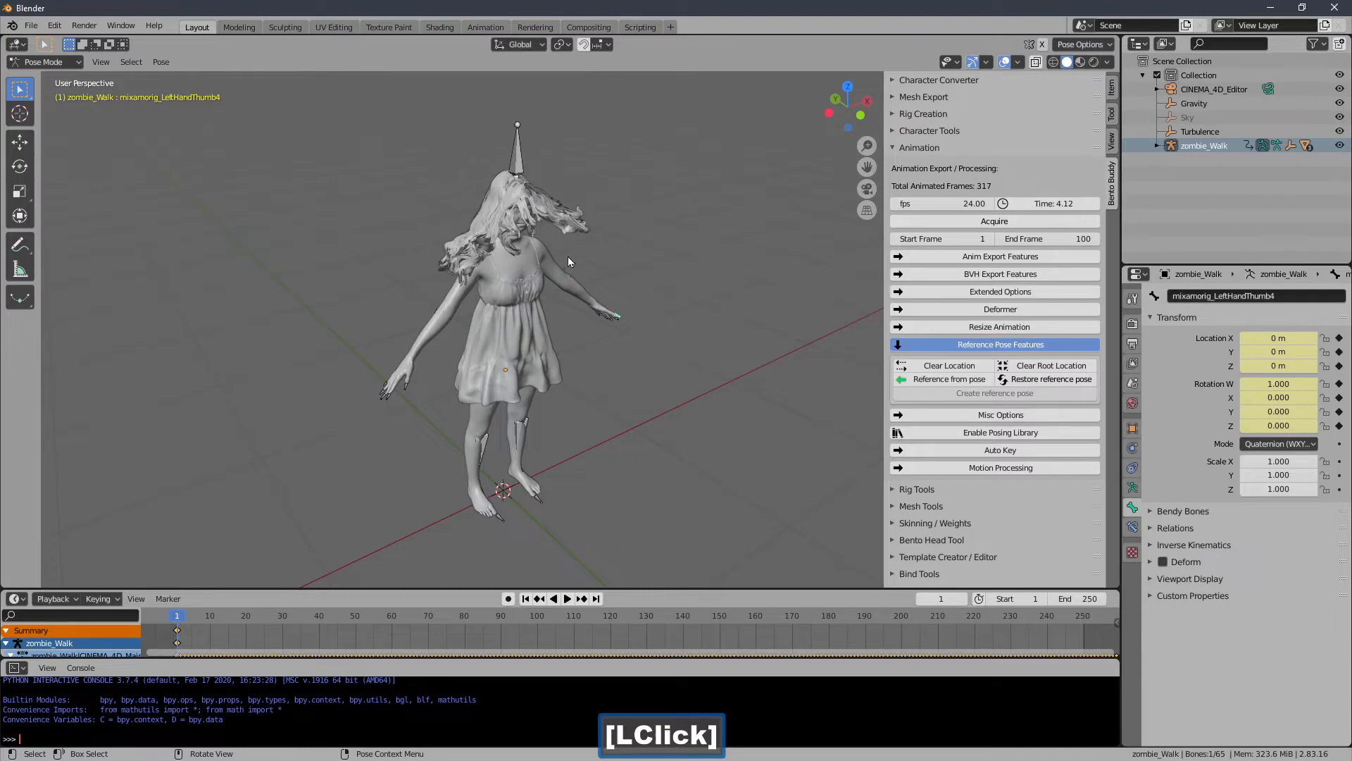
left_click(1132, 491)
left_click(1196, 493)
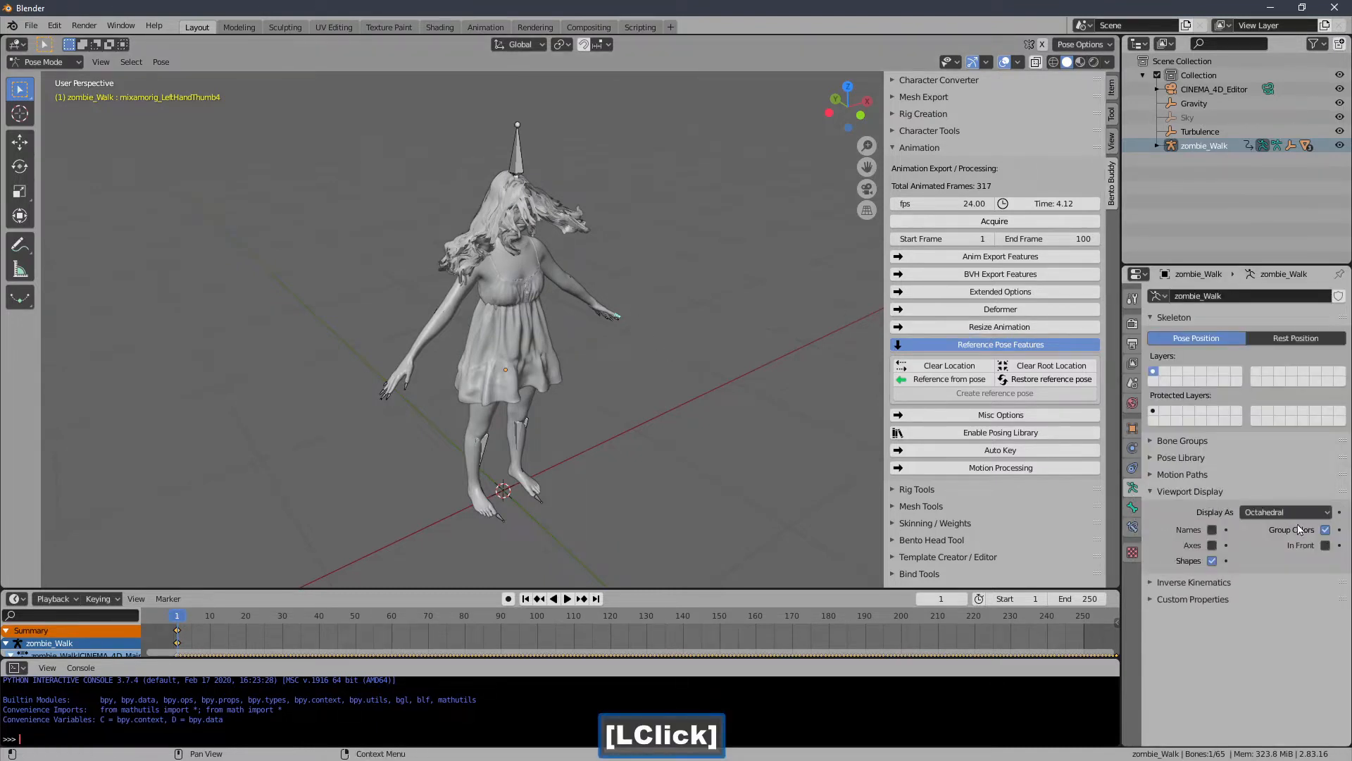
left_click(1325, 545)
- Try rotating the right upper arm bone to test how it deforms the mesh
middle_click_drag(422, 317, 410, 263, "ctrl")
left_click(435, 245)
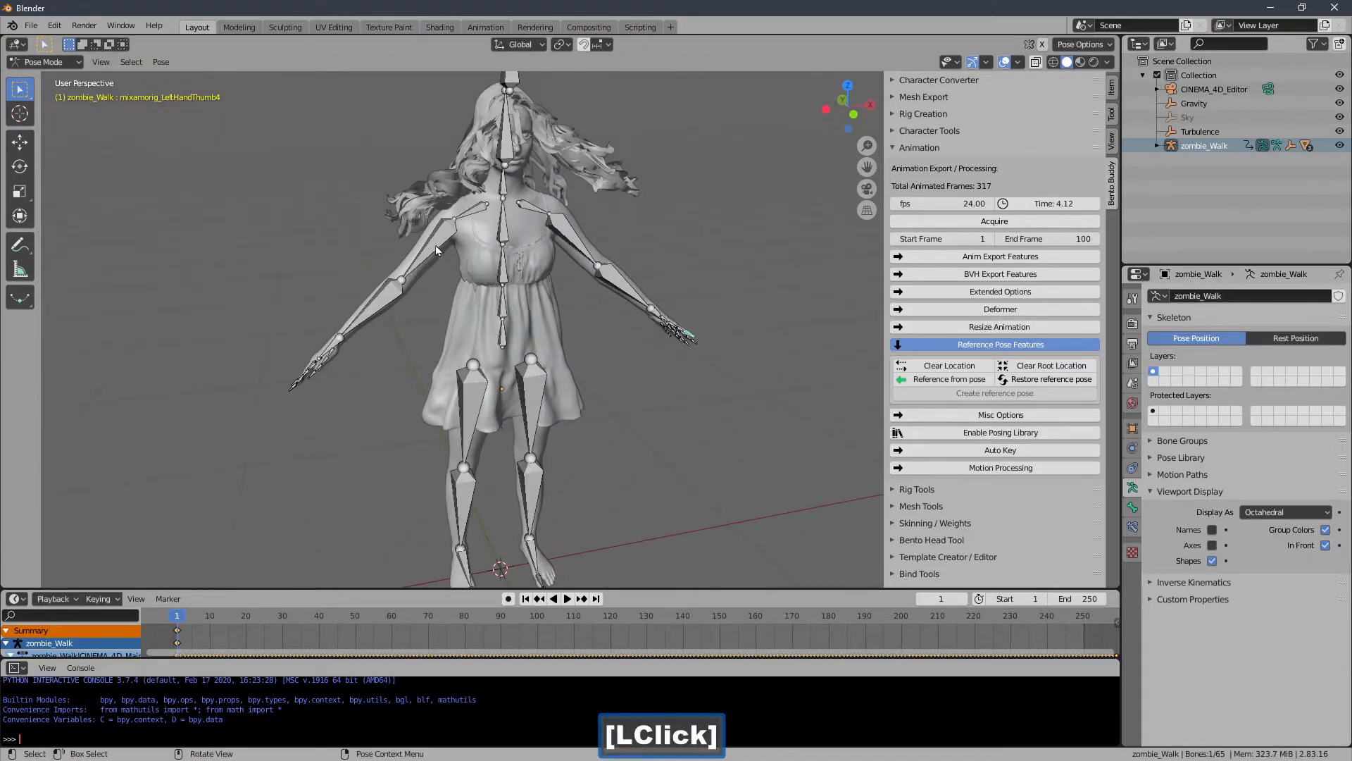
key("r")
right_click(421, 286)
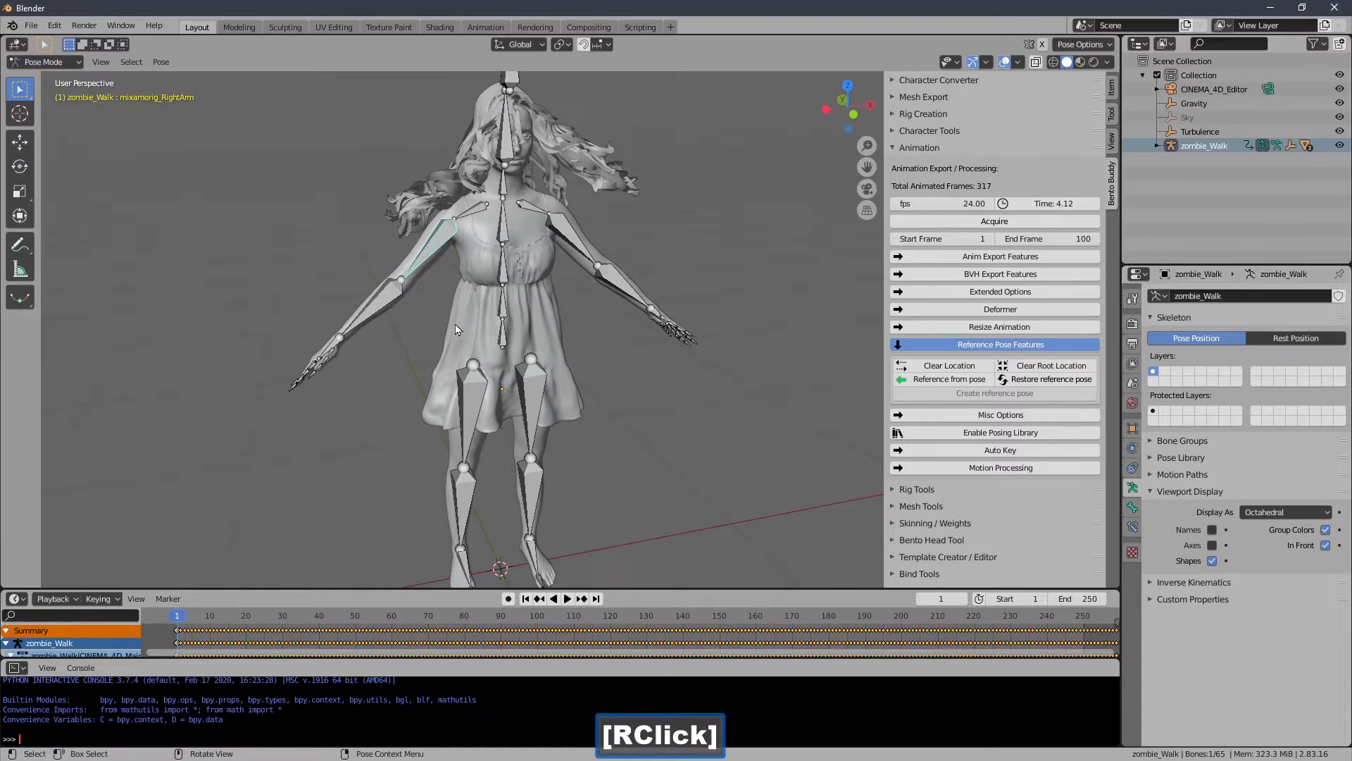
left_click(447, 313)
- Return the zombie_Walk armature to Object Mode
middle_click_drag(456, 326, 268, 113)
left_click(71, 64)
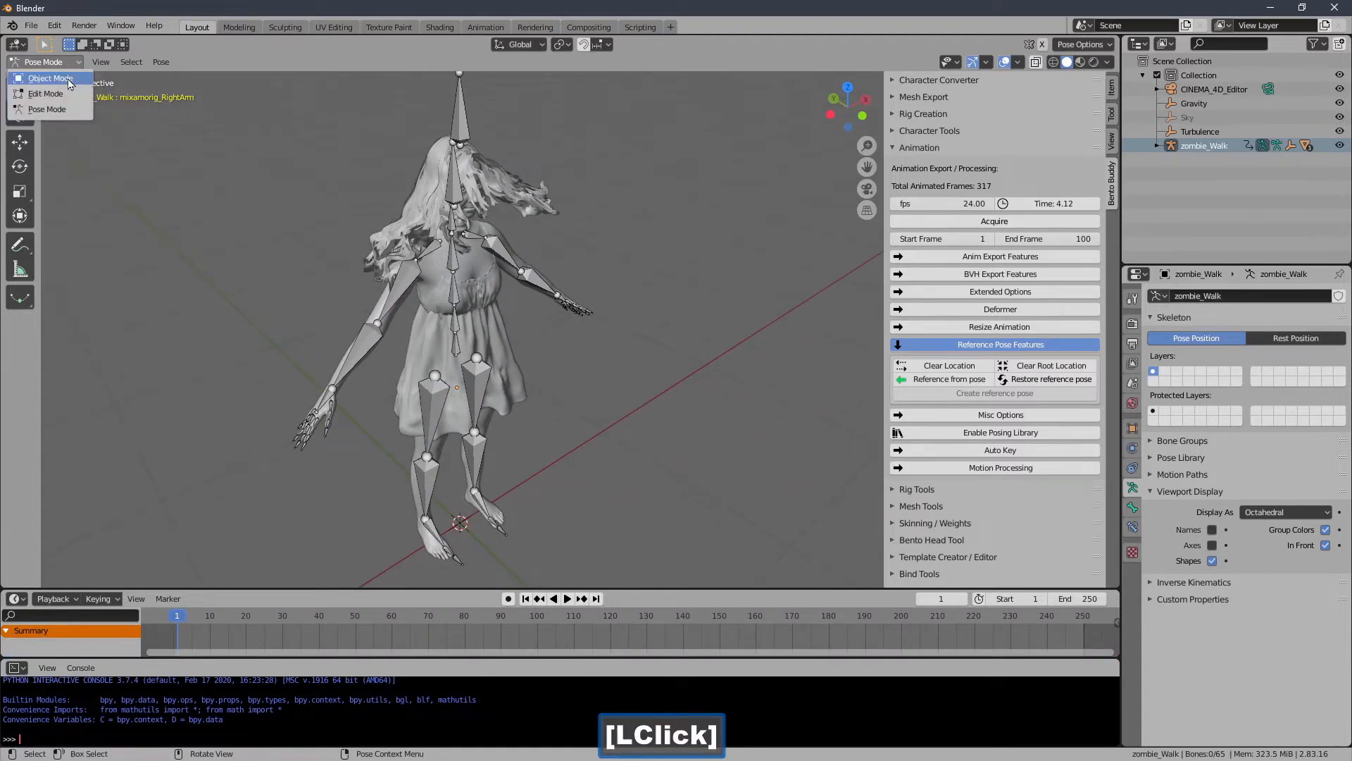
left_click(71, 83)
middle_click_drag(741, 189, 717, 224, "ctrl")
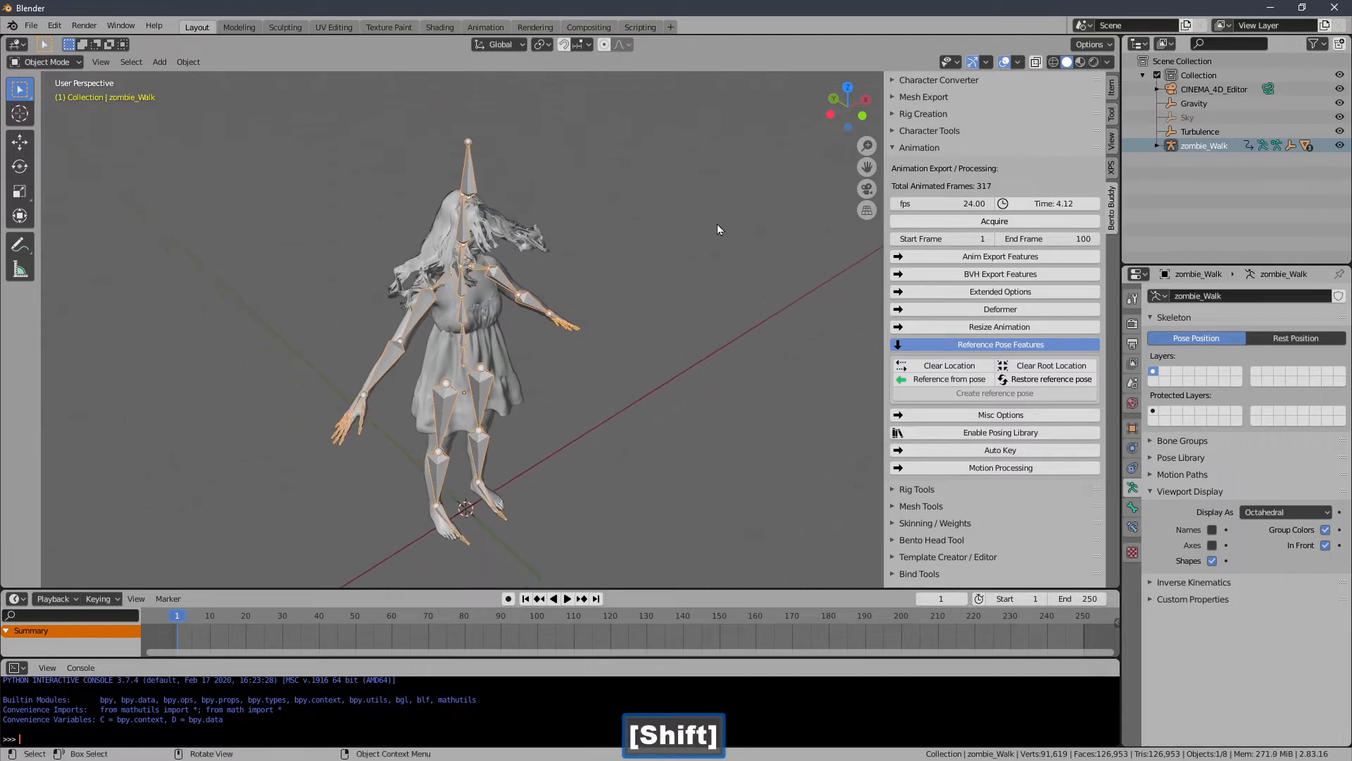
- Examine the transform values of the zombie_Walk armature and the hair mesh saclar_2
left_click(911, 150)
left_click(1112, 88)
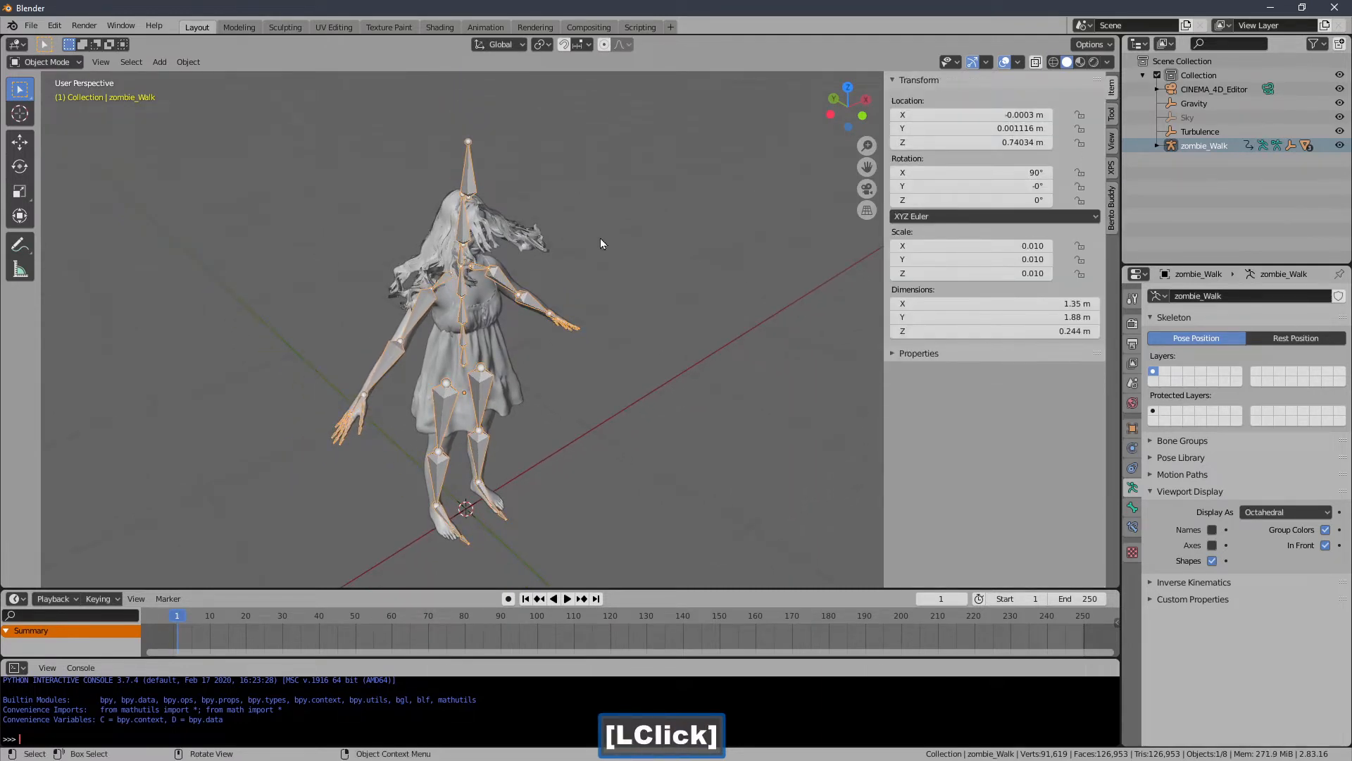
middle_click_drag(602, 255, 620, 243, "shift")
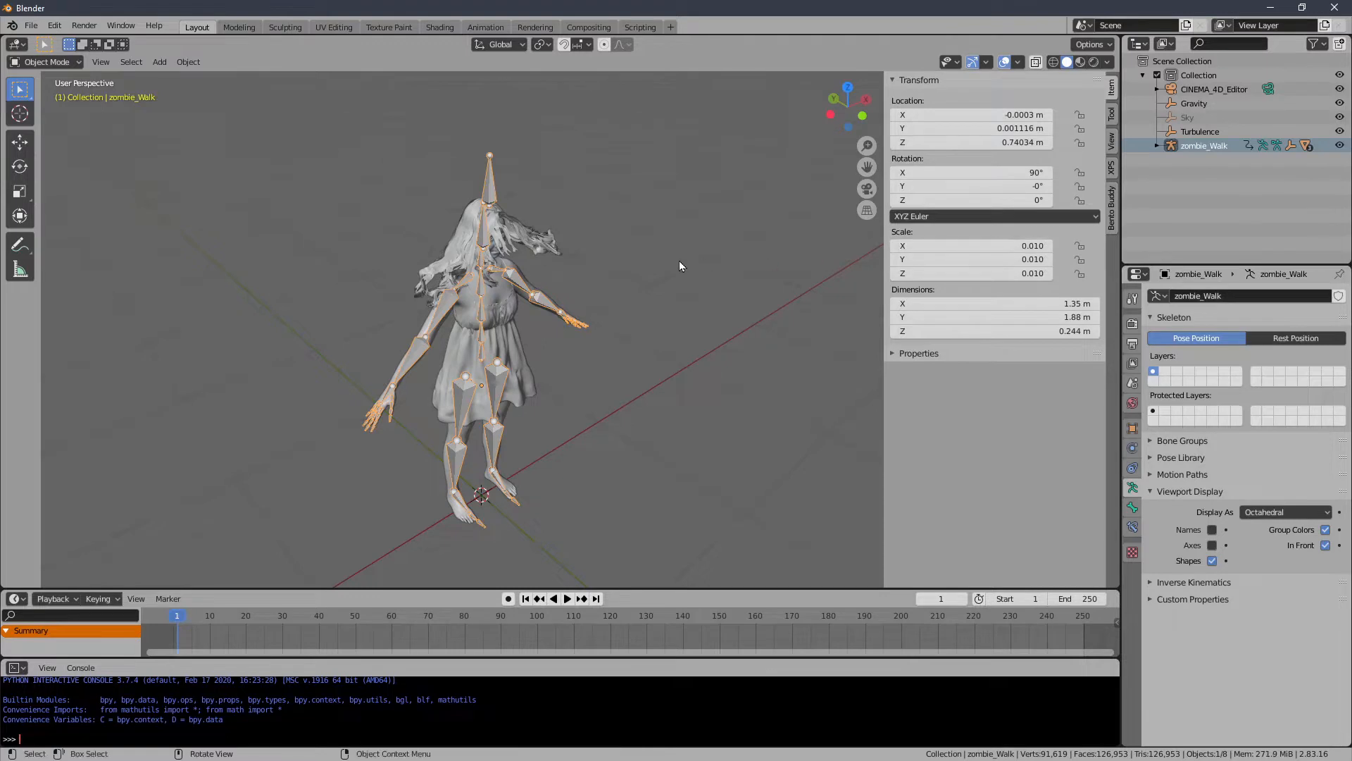
middle_click_drag(678, 262, 646, 252, "shift")
left_click(552, 242)
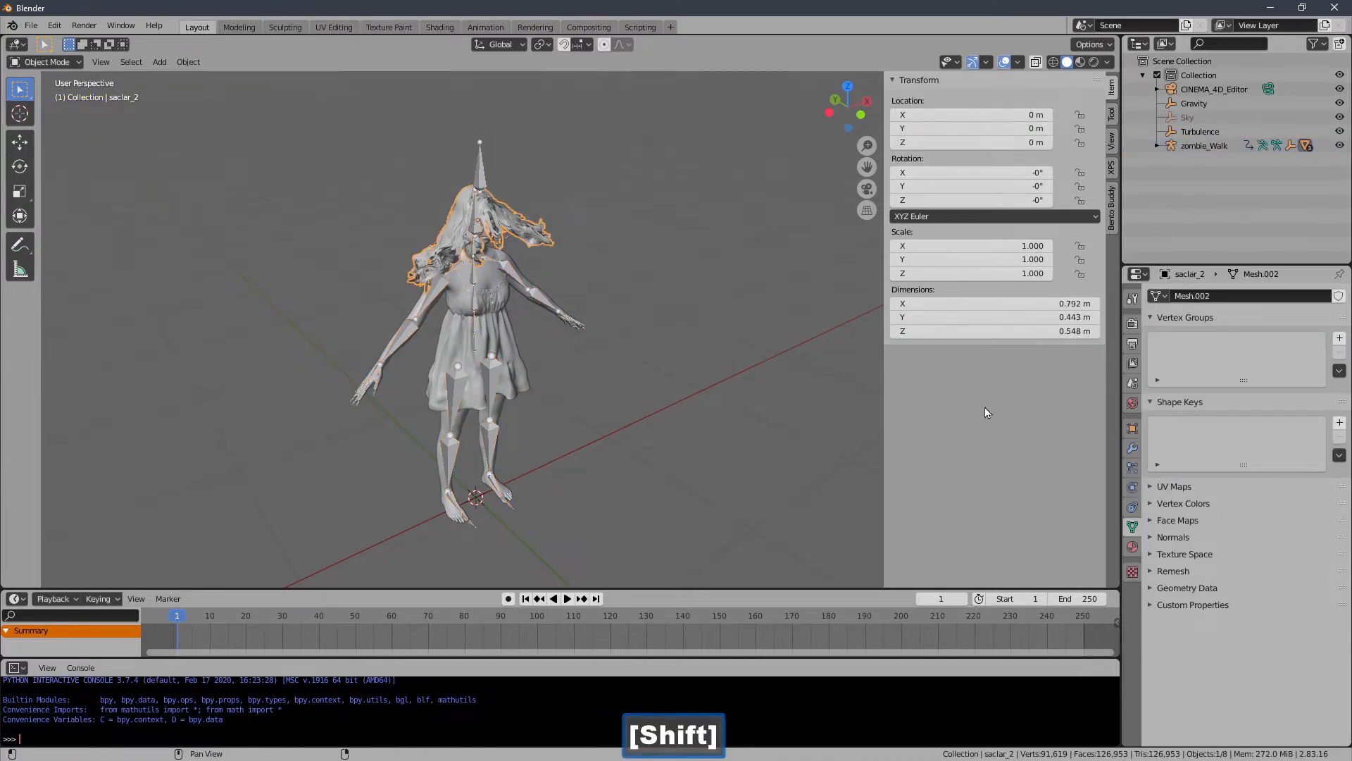
- Select the dress mesh elbise, scrub the timeline to check its motion, and return to the first frame
left_click(493, 348)
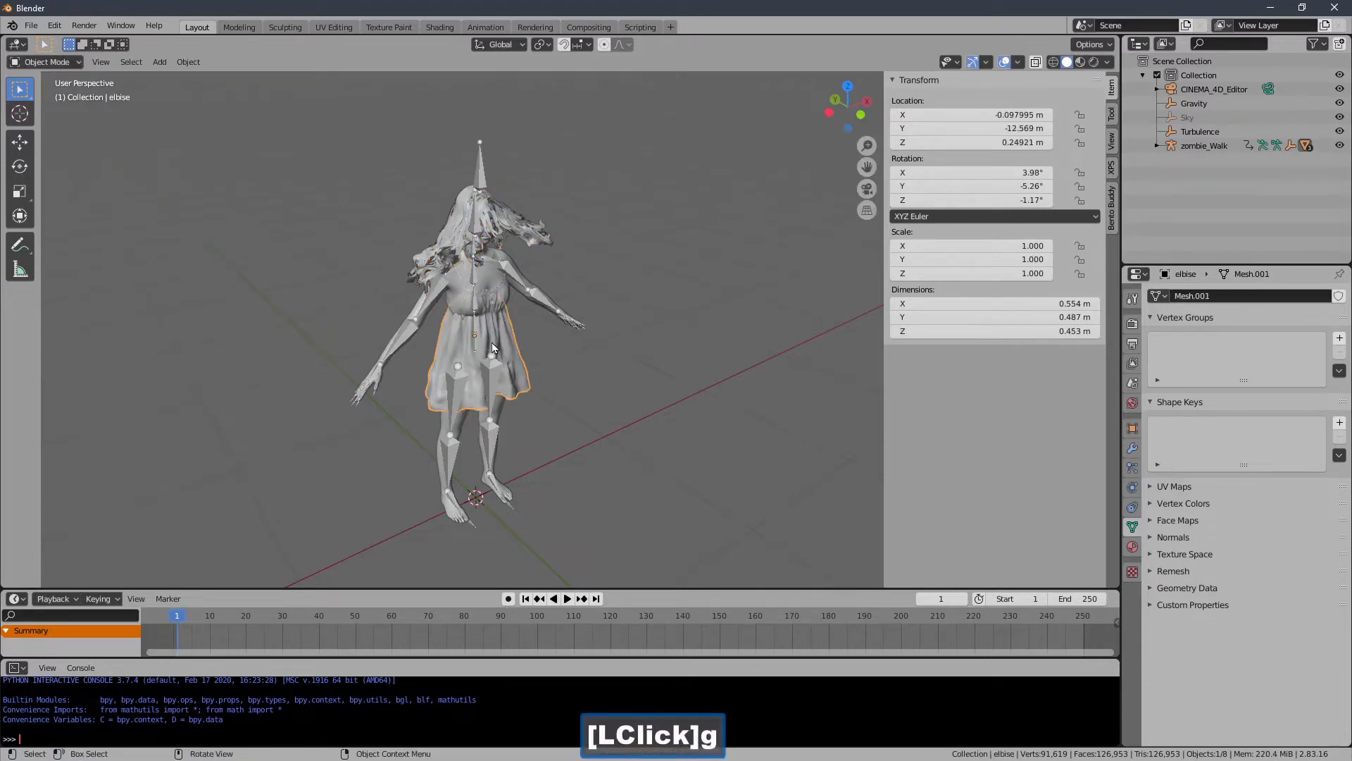
right_click(242, 573)
left_click_drag(274, 617, 410, 626)
left_click(525, 599)
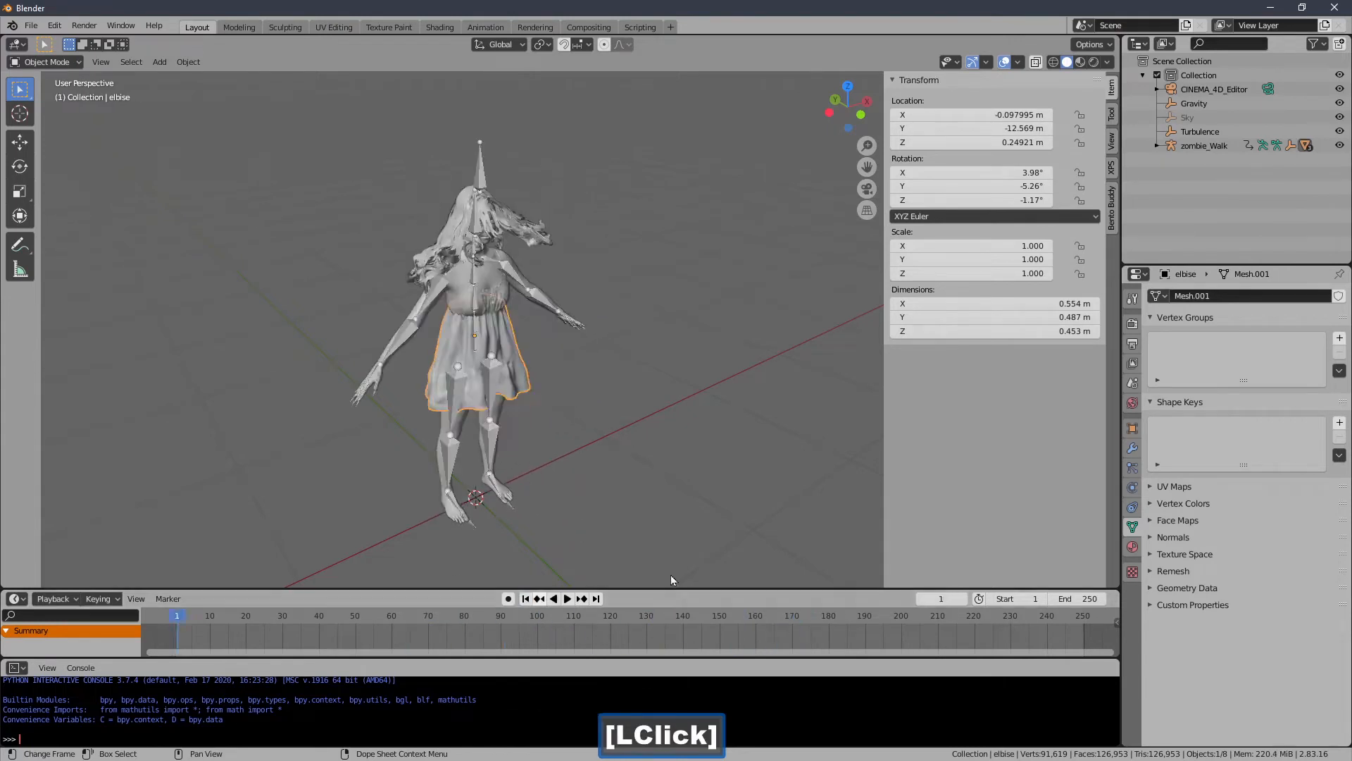
- Try clearing the parent of the dress mesh elbise in its object relations, and undo it
left_click(1132, 434)
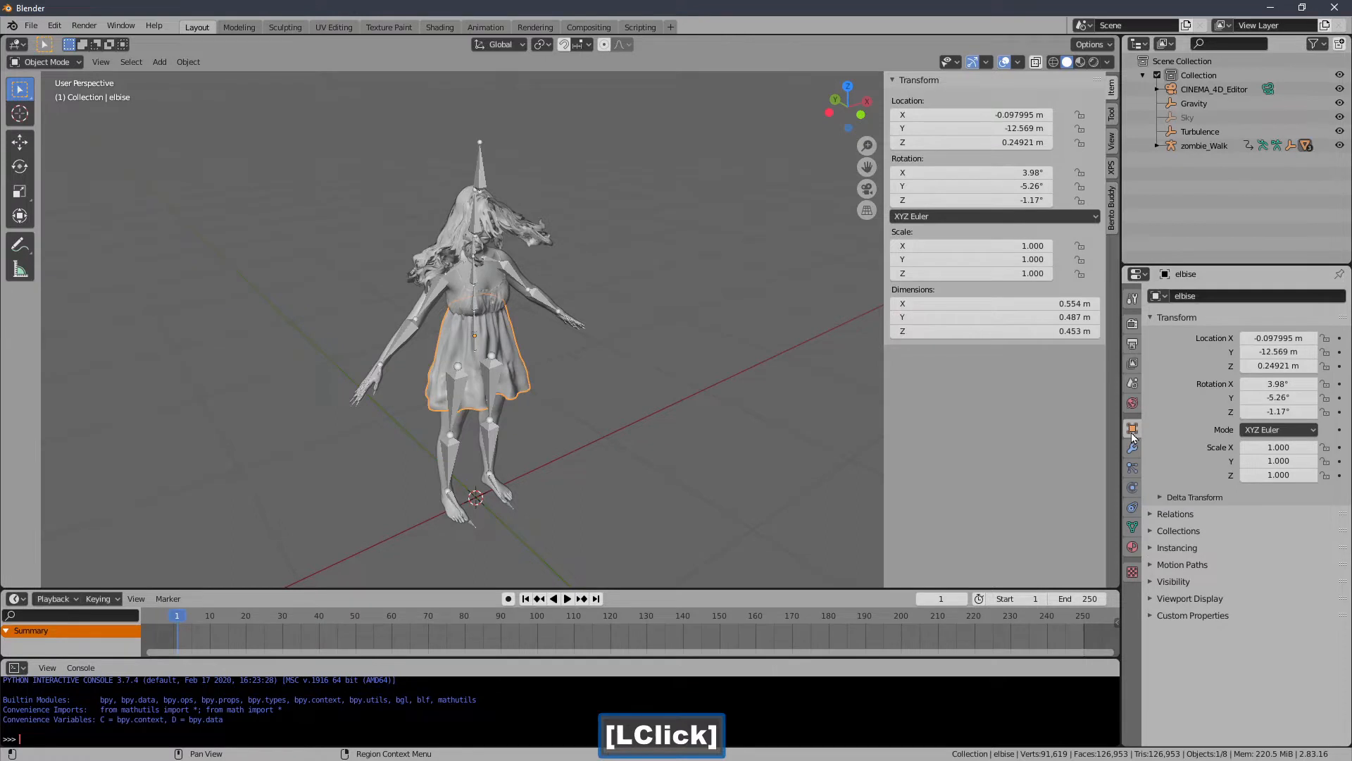
left_click(1153, 518)
left_click(1325, 535)
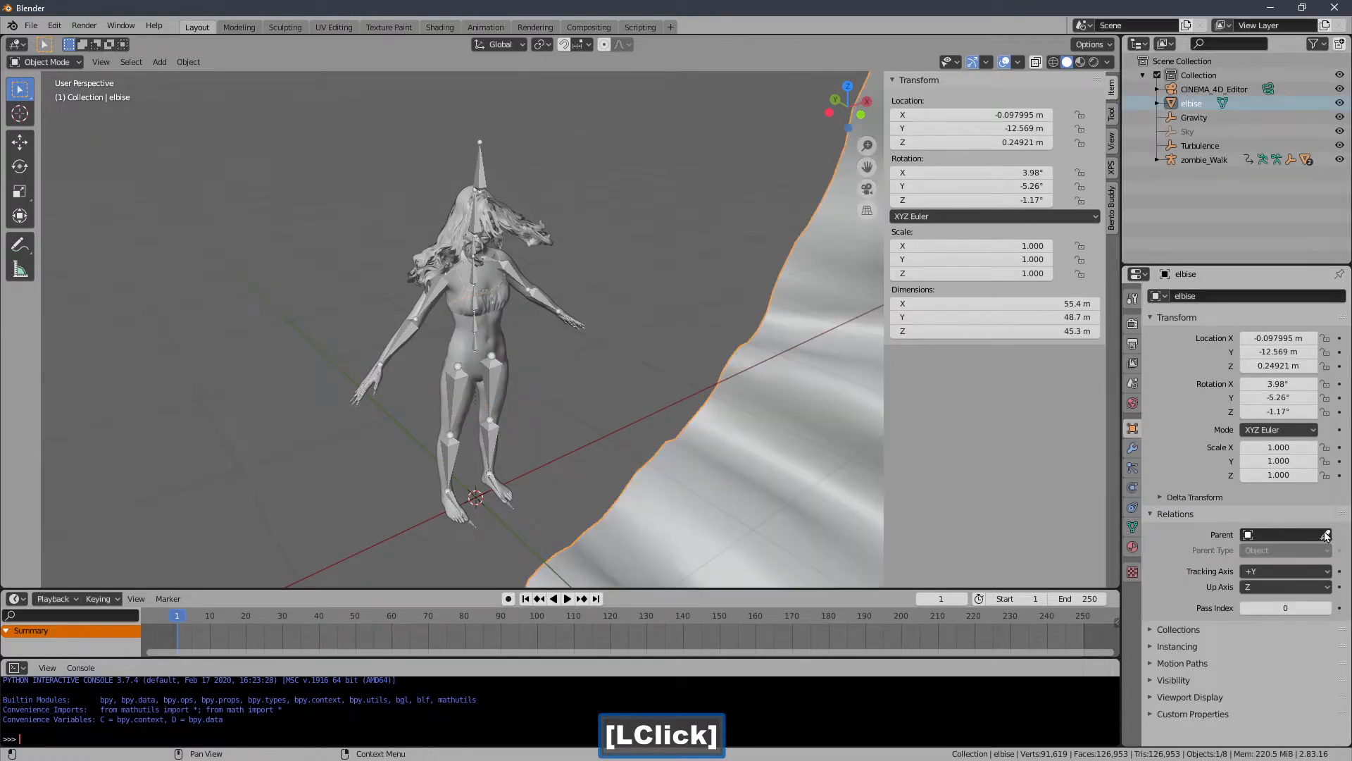
key("ctrl+z")
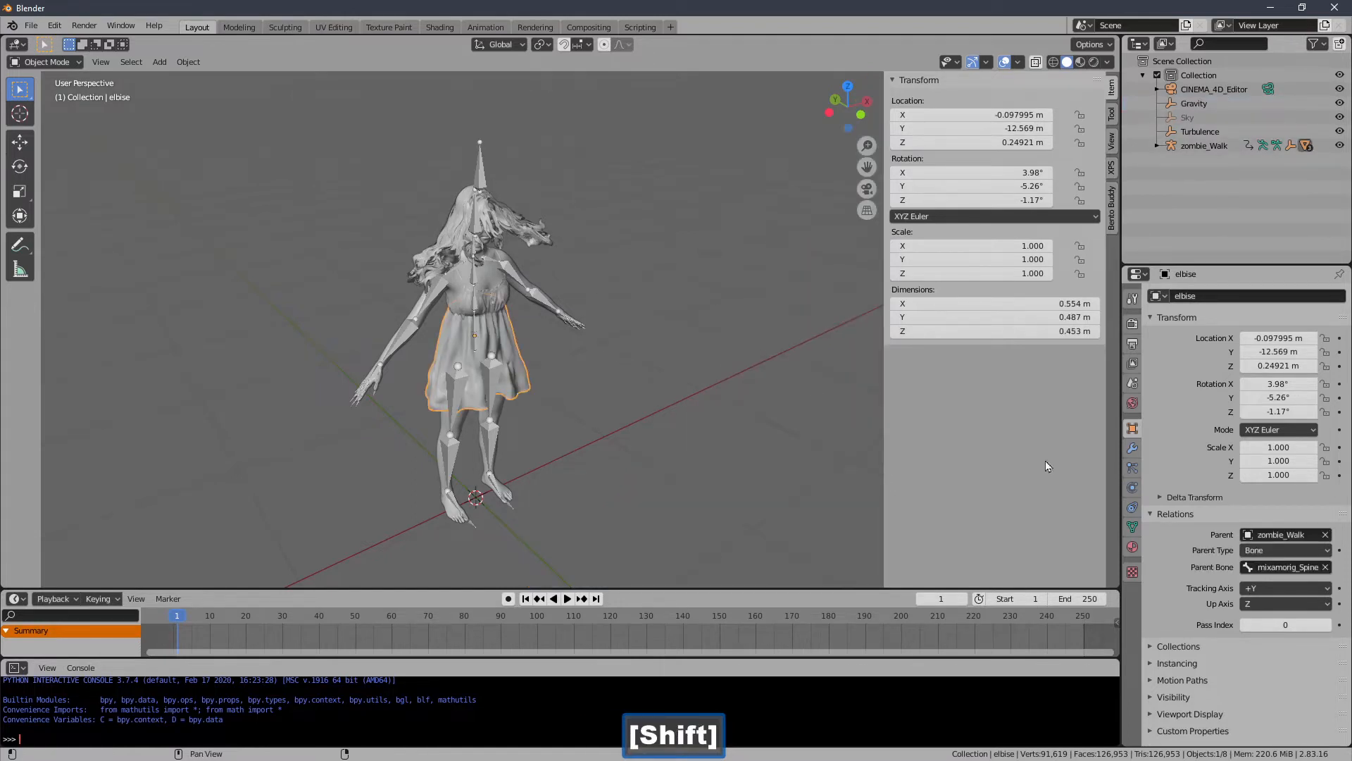
- Try removing the parent saclar from the hair mesh saclar_2, and undo the removal
middle_click_drag(640, 398, 644, 395, "shift")
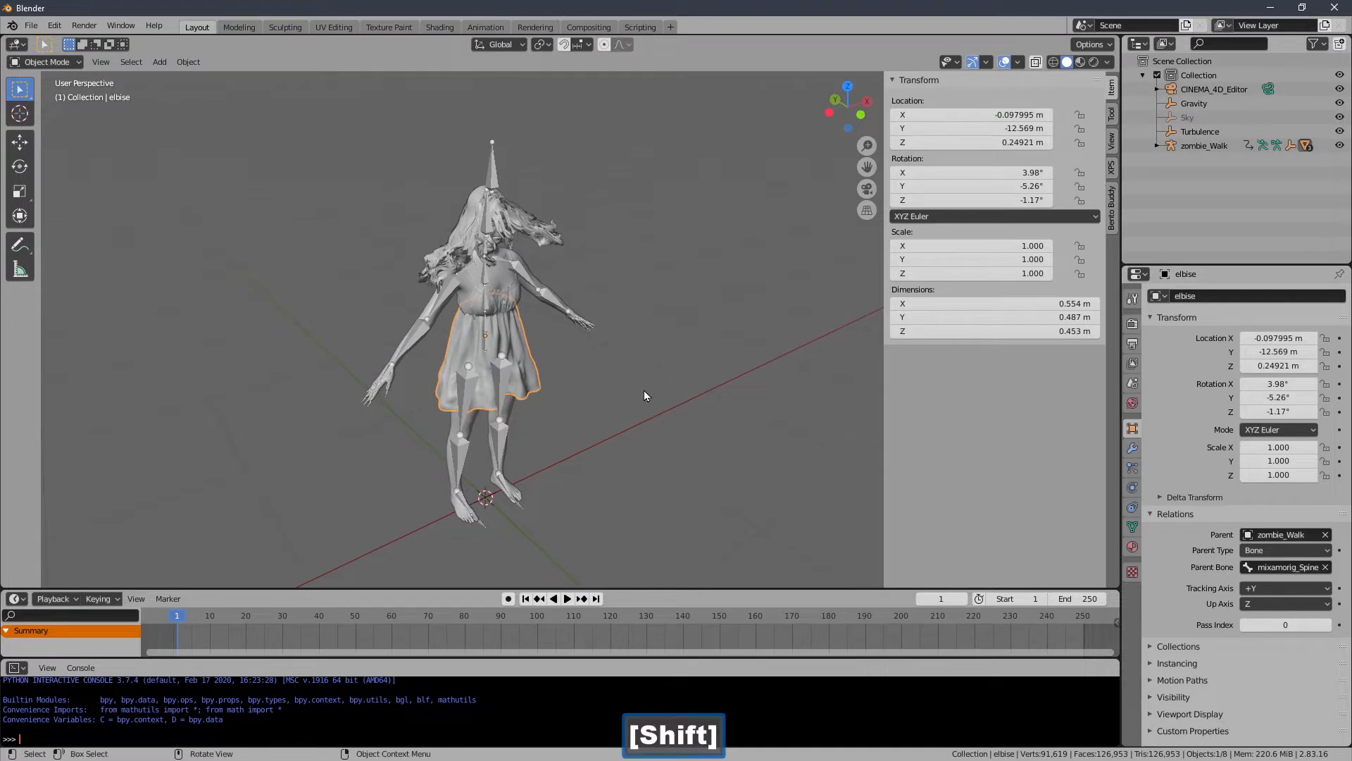
left_click(499, 179)
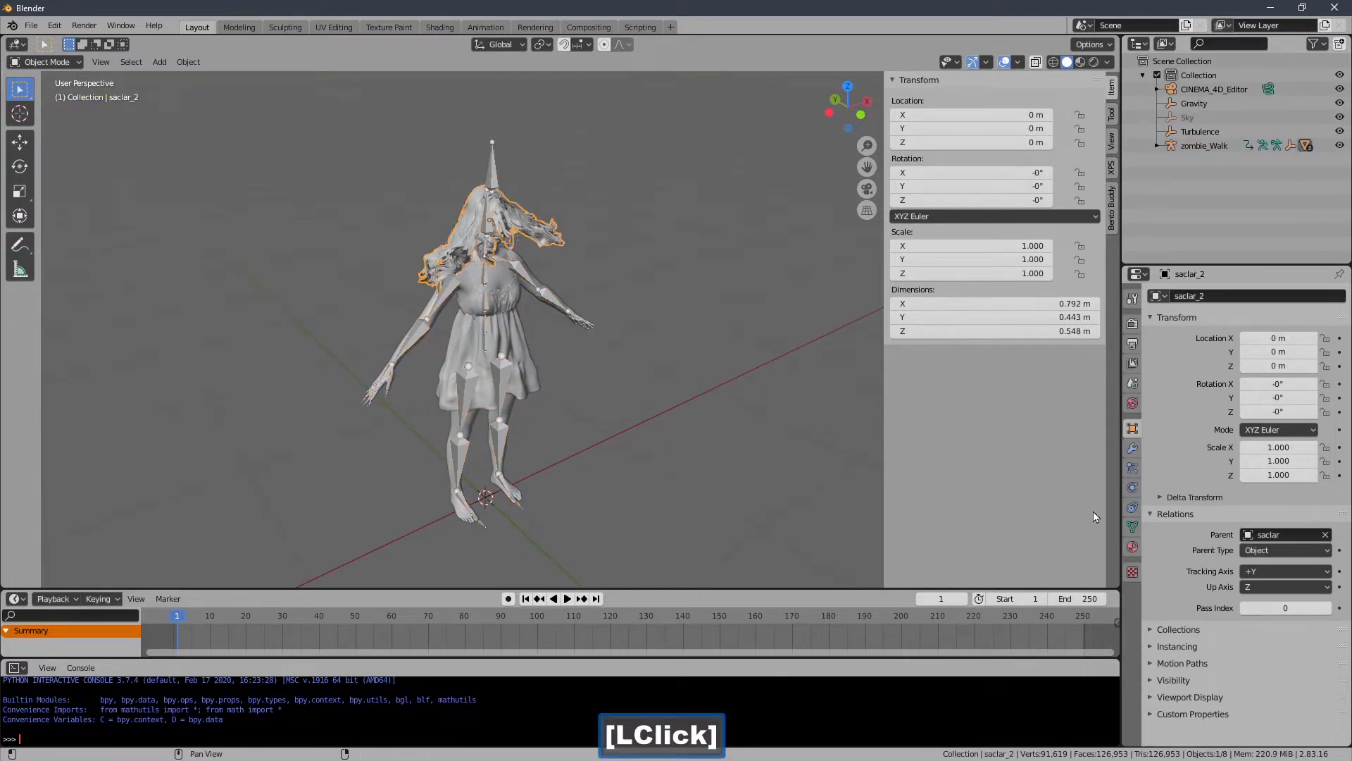
left_click(1325, 535)
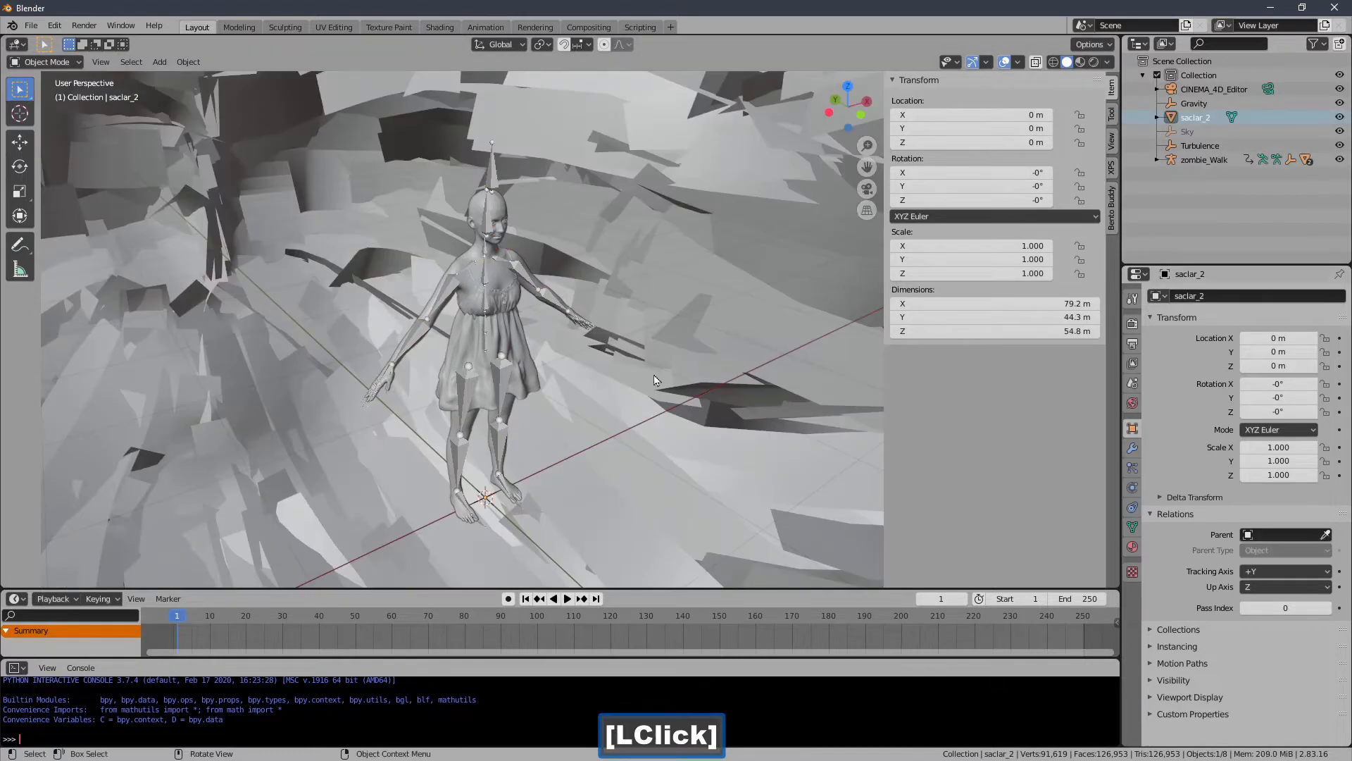
key("ctrl+b")
key("ctrl+z")
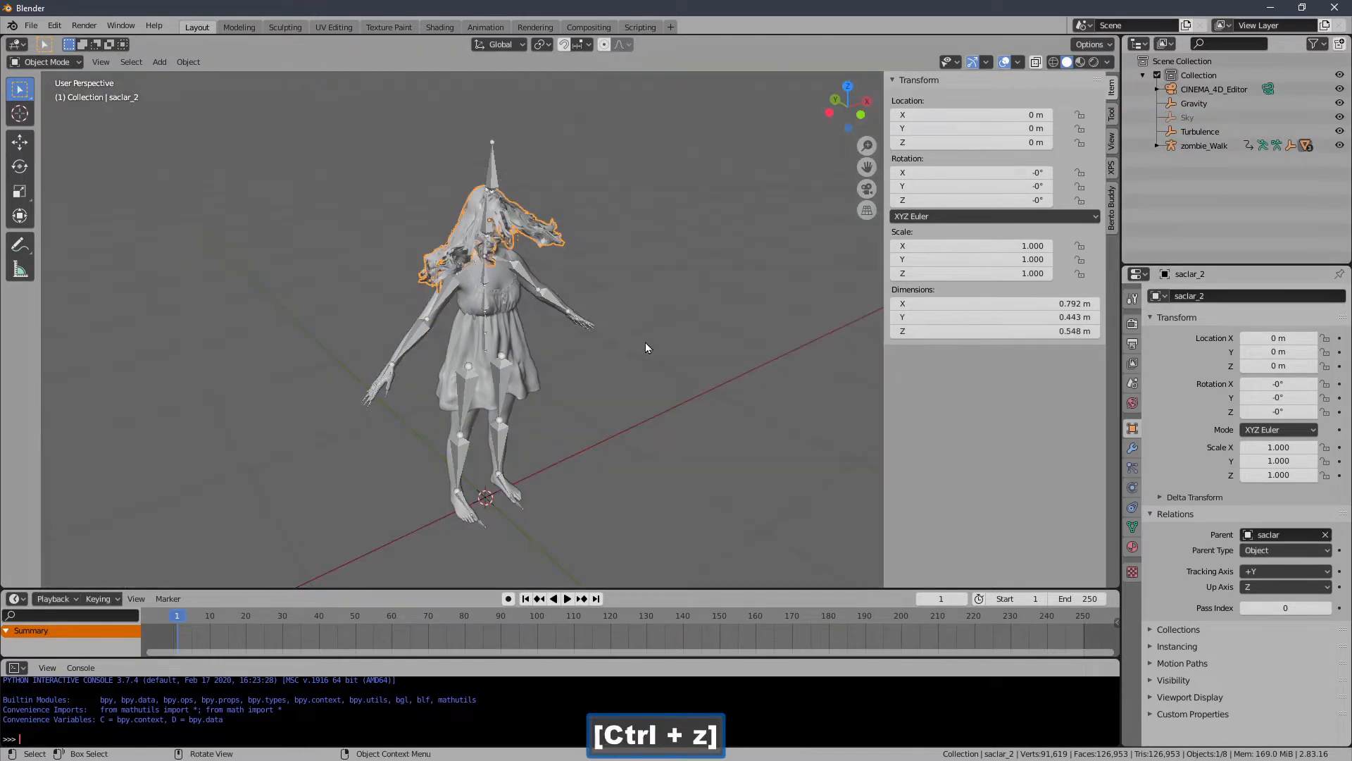
- Parent the hair mesh saclar_2 to the zombie_Walk armature with Object (Keep Transform)
left_click(499, 172, "shift")
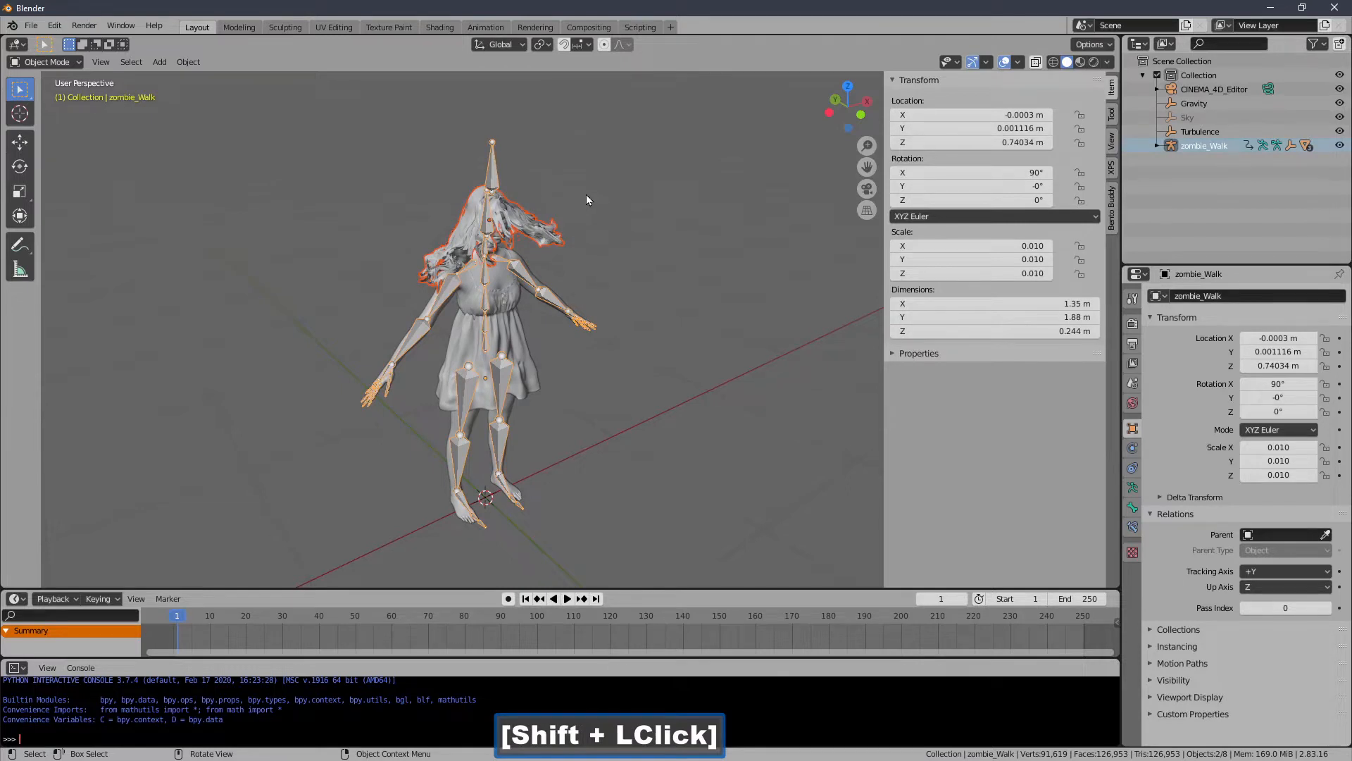
key("ctrl+p")
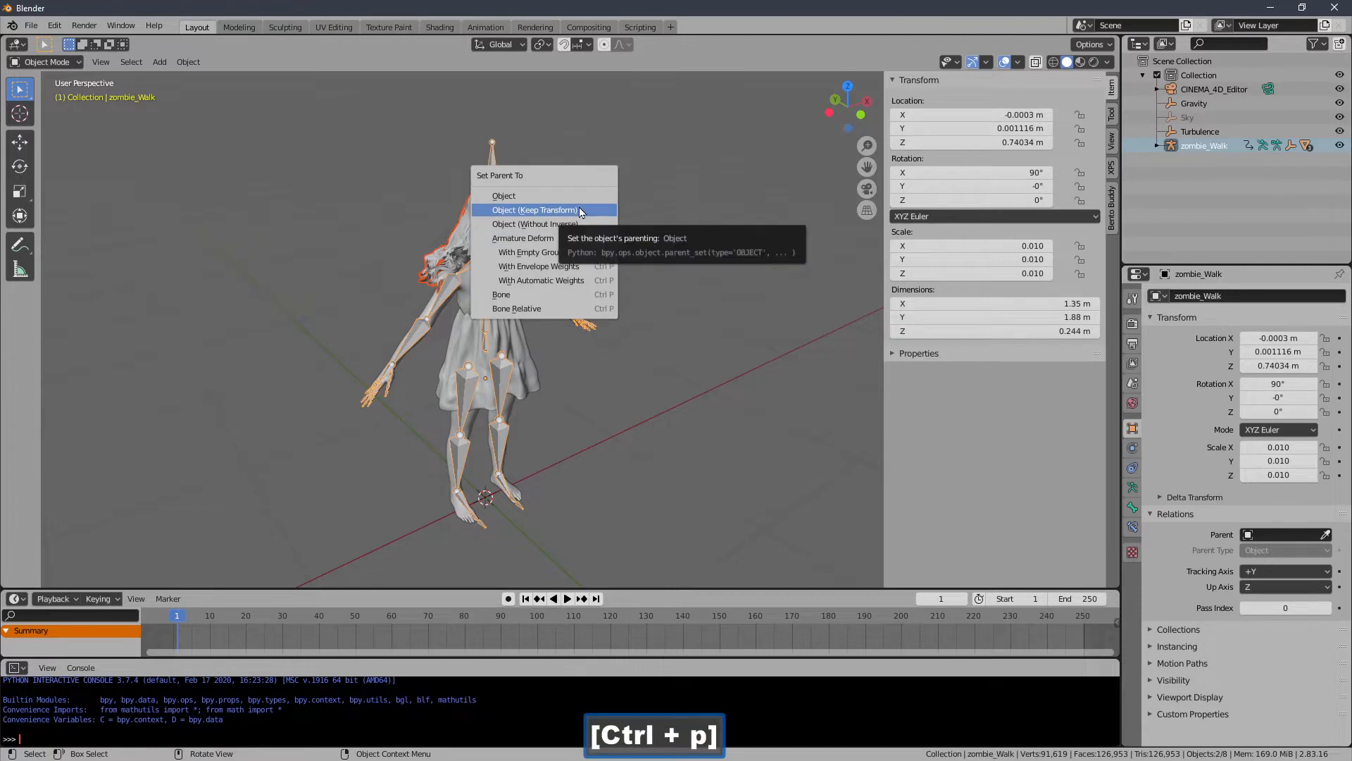
left_click(580, 210)
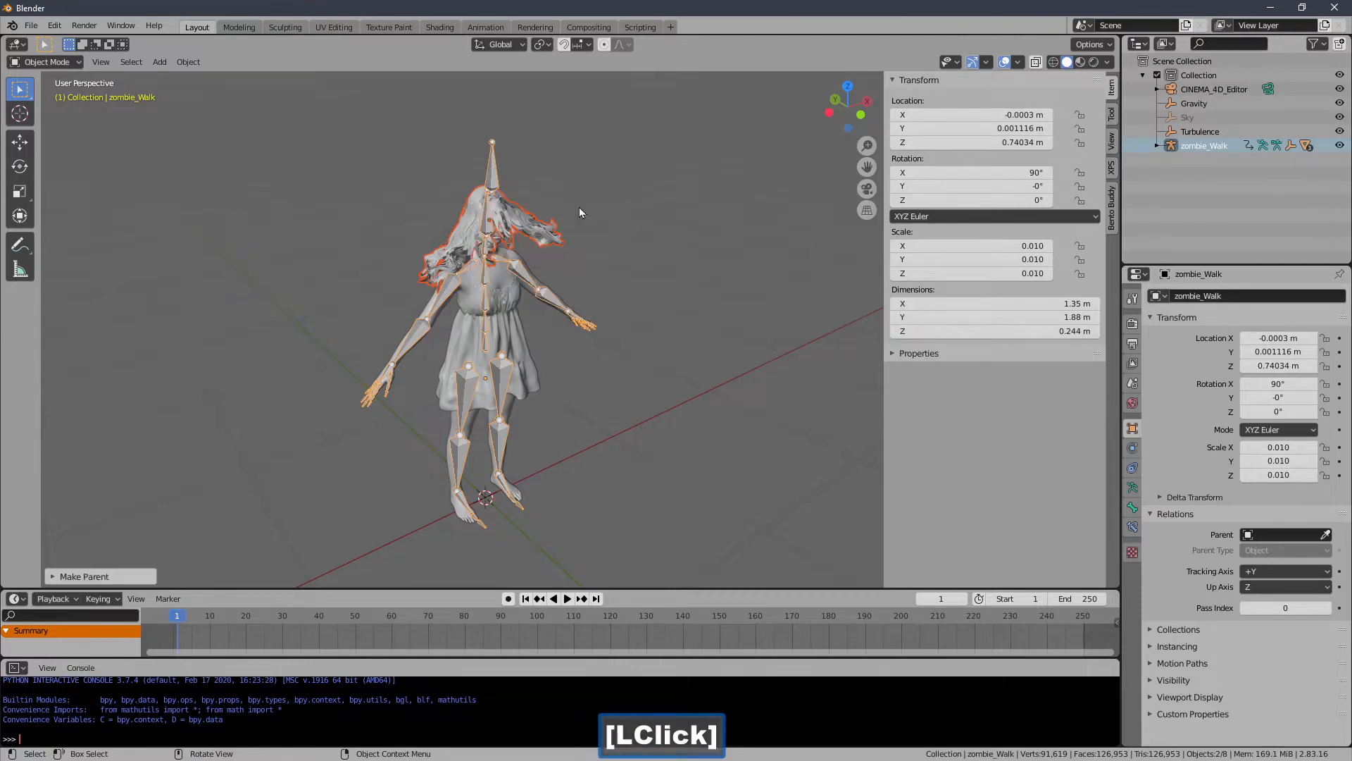
- Test clearing the hair mesh's new zombie_Walk parent to check its scale, and undo the clearing
left_click(535, 358)
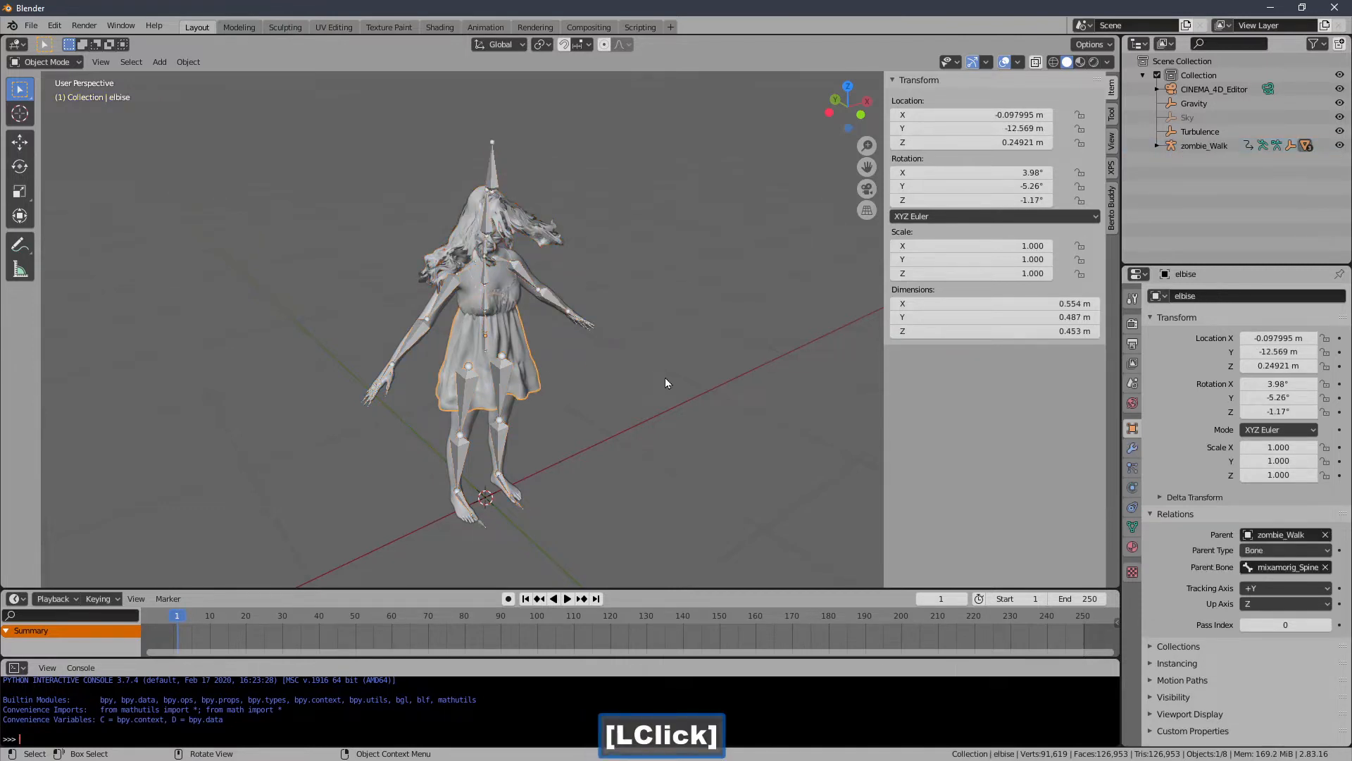
left_click(555, 224)
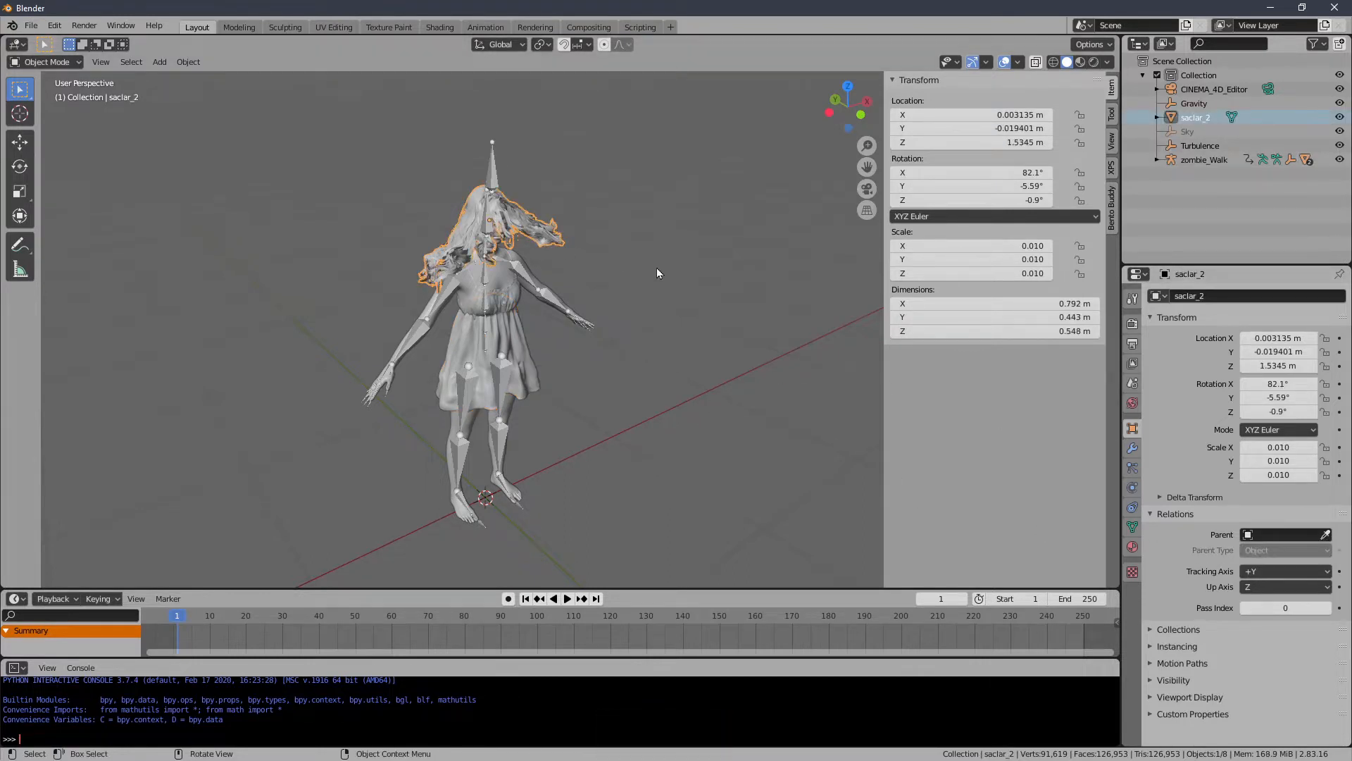
key("ctrl+z")
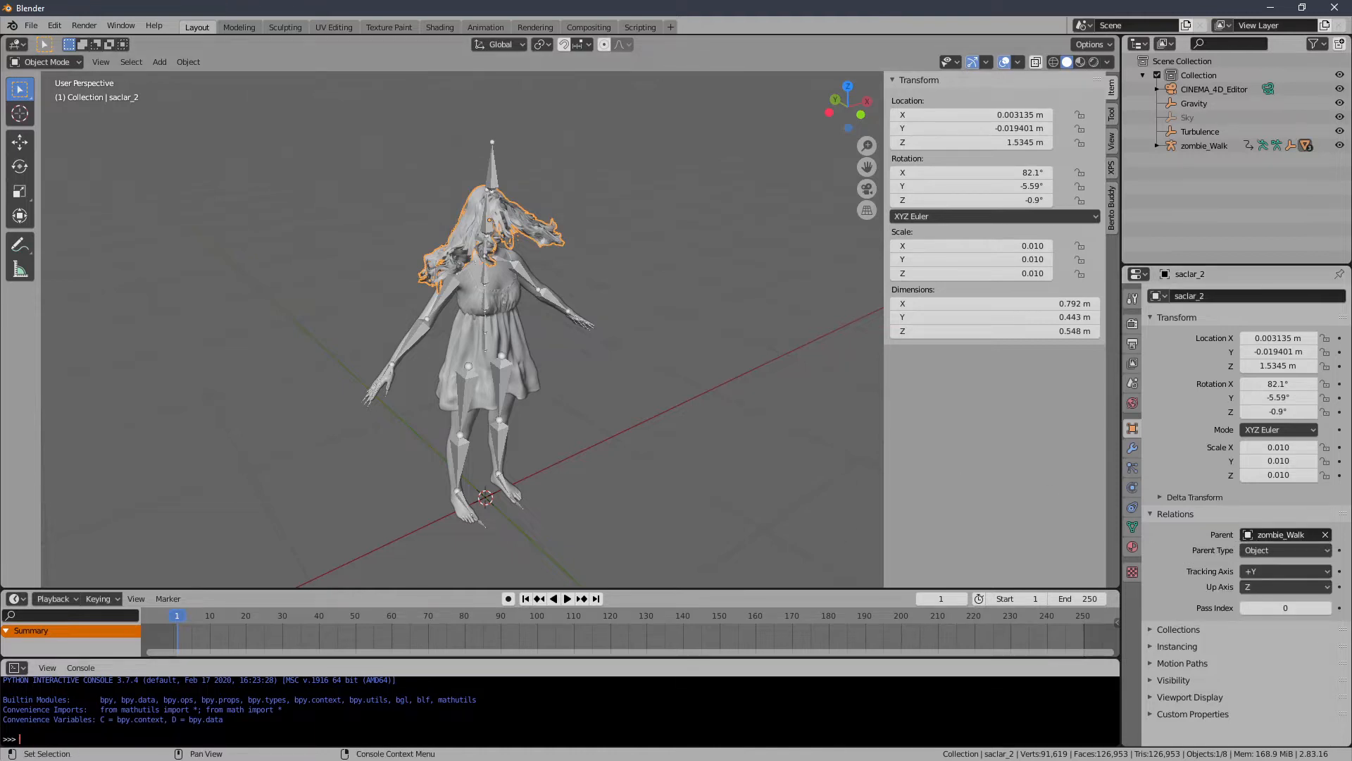
- Parent the dress mesh elbise to the zombie_Walk armature with Object (Keep Transform)
left_click(514, 338)
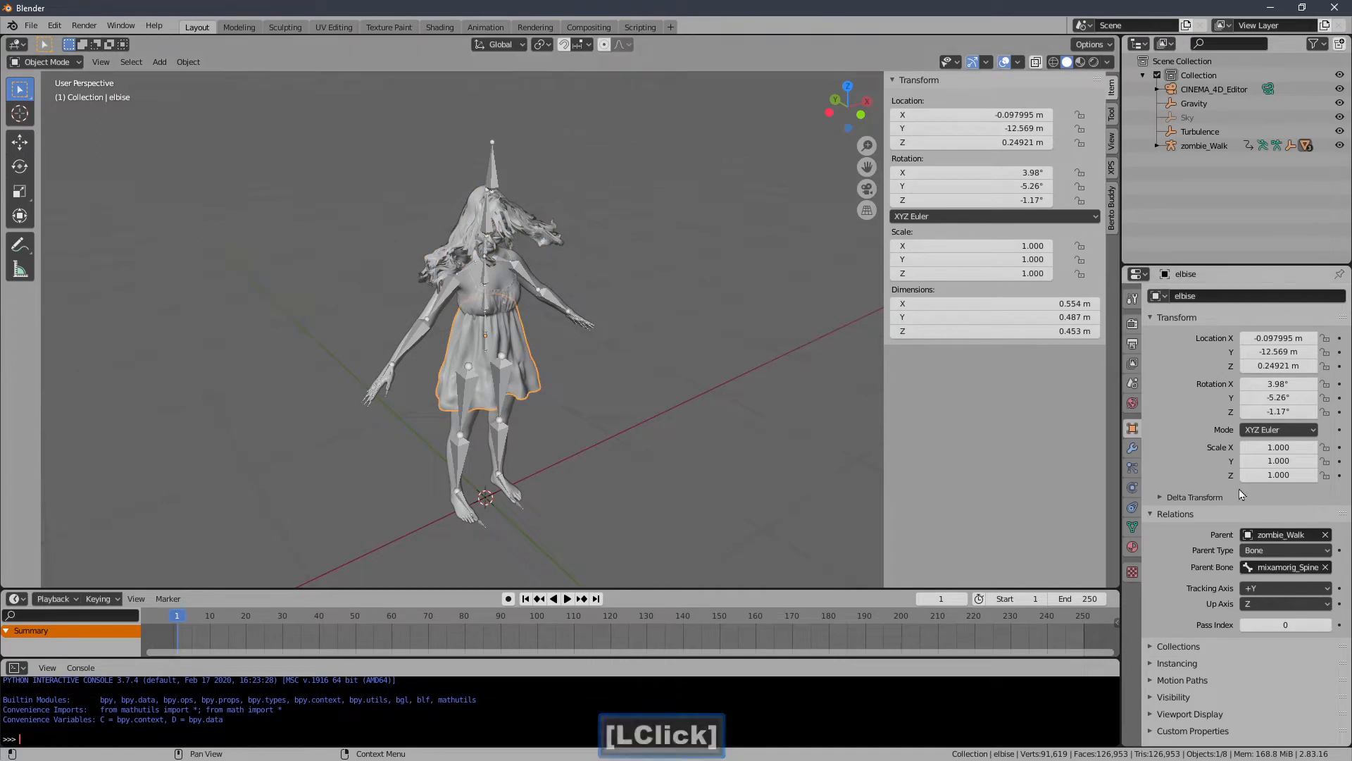
left_click(500, 179, "shift")
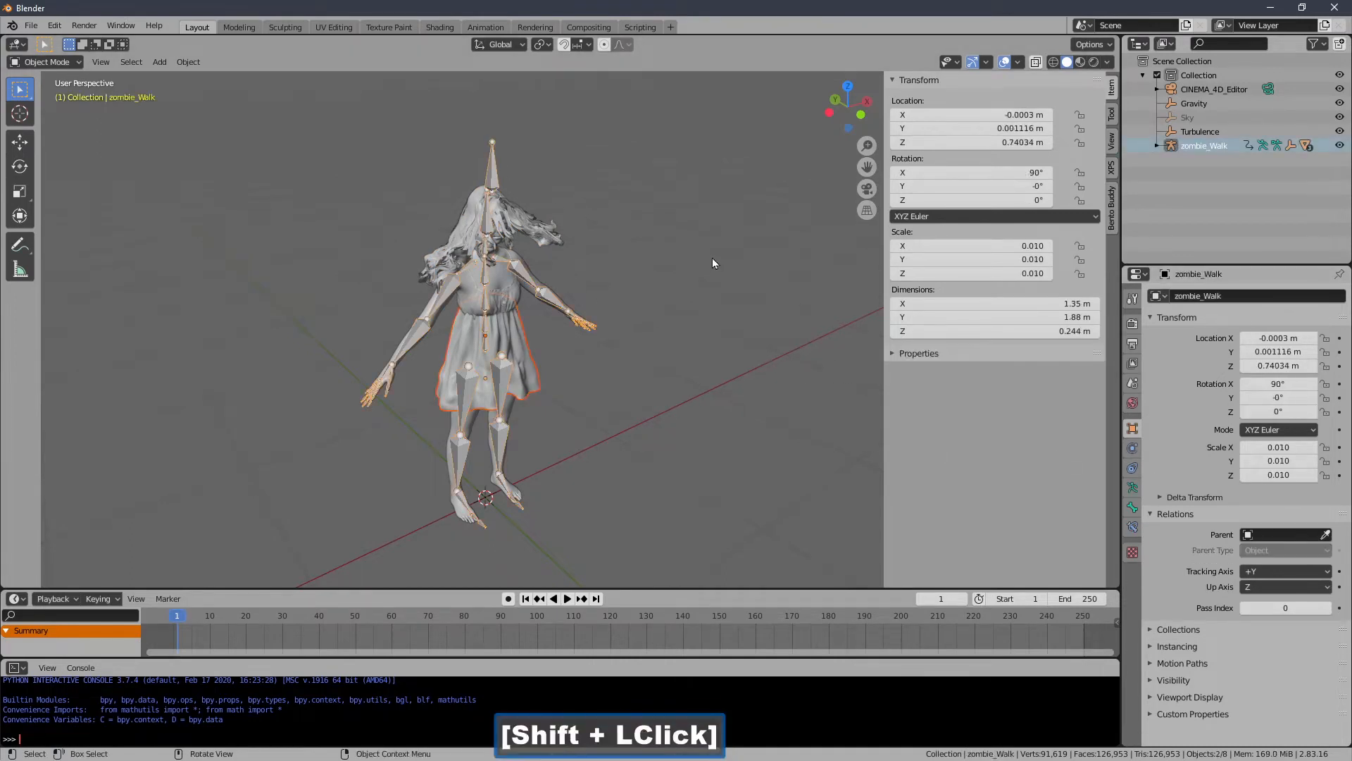
key("ctrl+p")
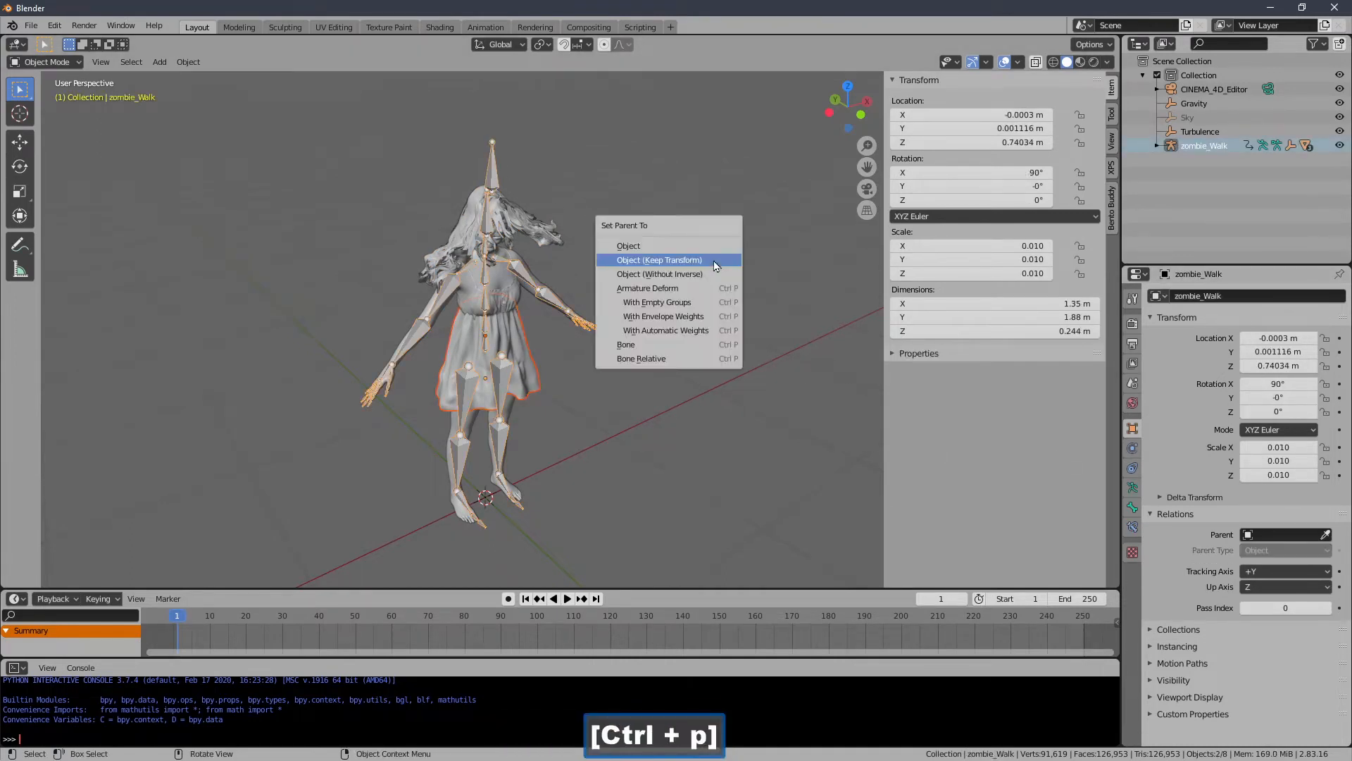
left_click(715, 261)
- Test clearing the dress mesh's new zombie_Walk parent to check its scale, and undo the clearing
left_click(636, 337)
double_click(524, 371)
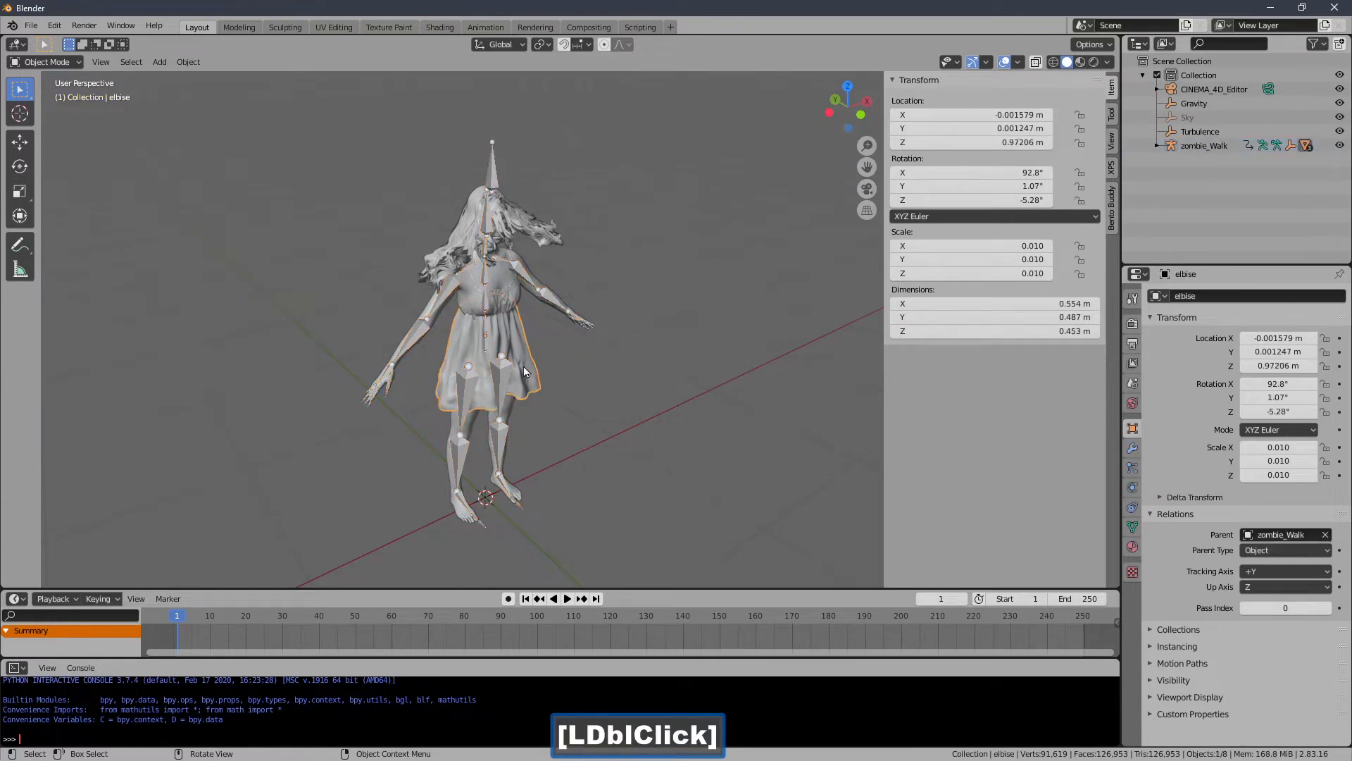
left_click(1325, 535)
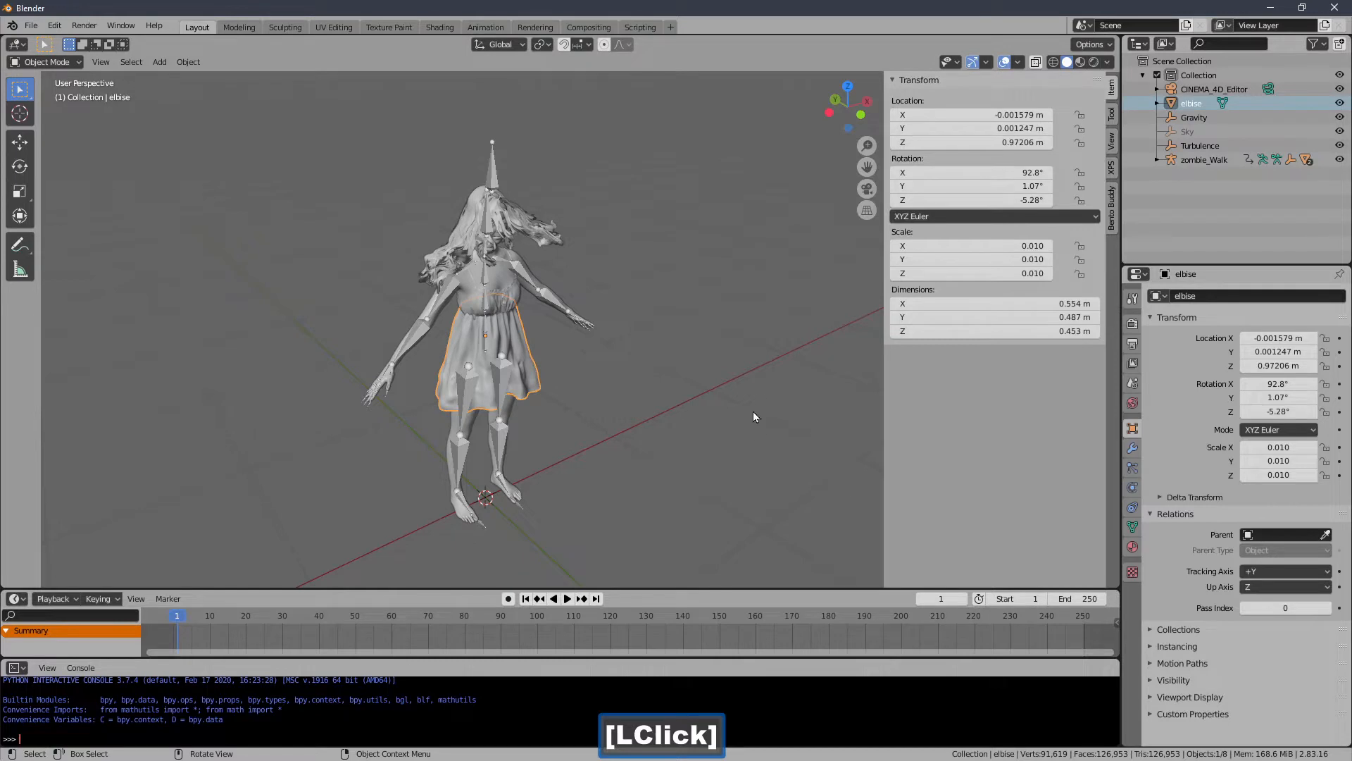
key("ctrl+z")
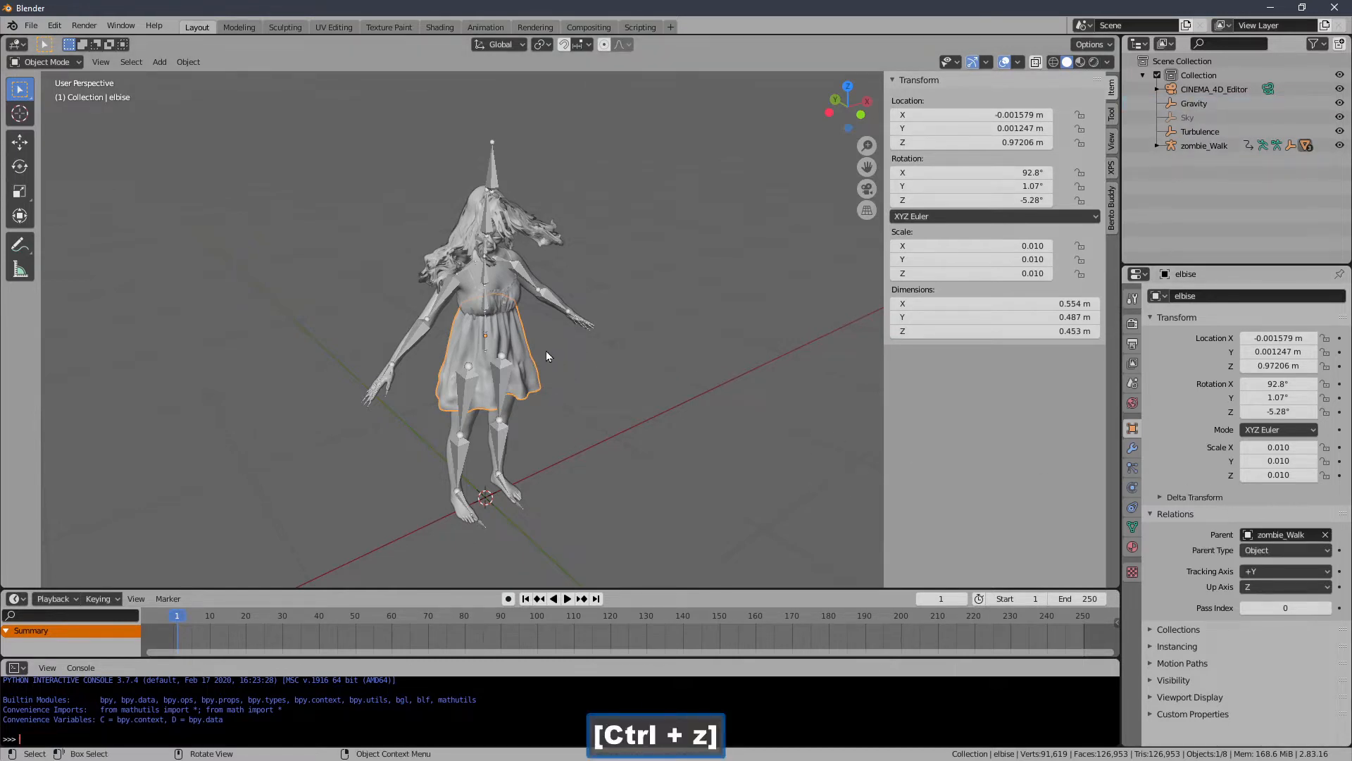
- Select the zombie_Walk armature and run Apply Transforms from Bento Buddy's Clean Motion character tools
mouse_move(568, 243)
middle_mouse_down()
mouse_move(593, 260)
mouse_move(578, 248)
middle_mouse_up()
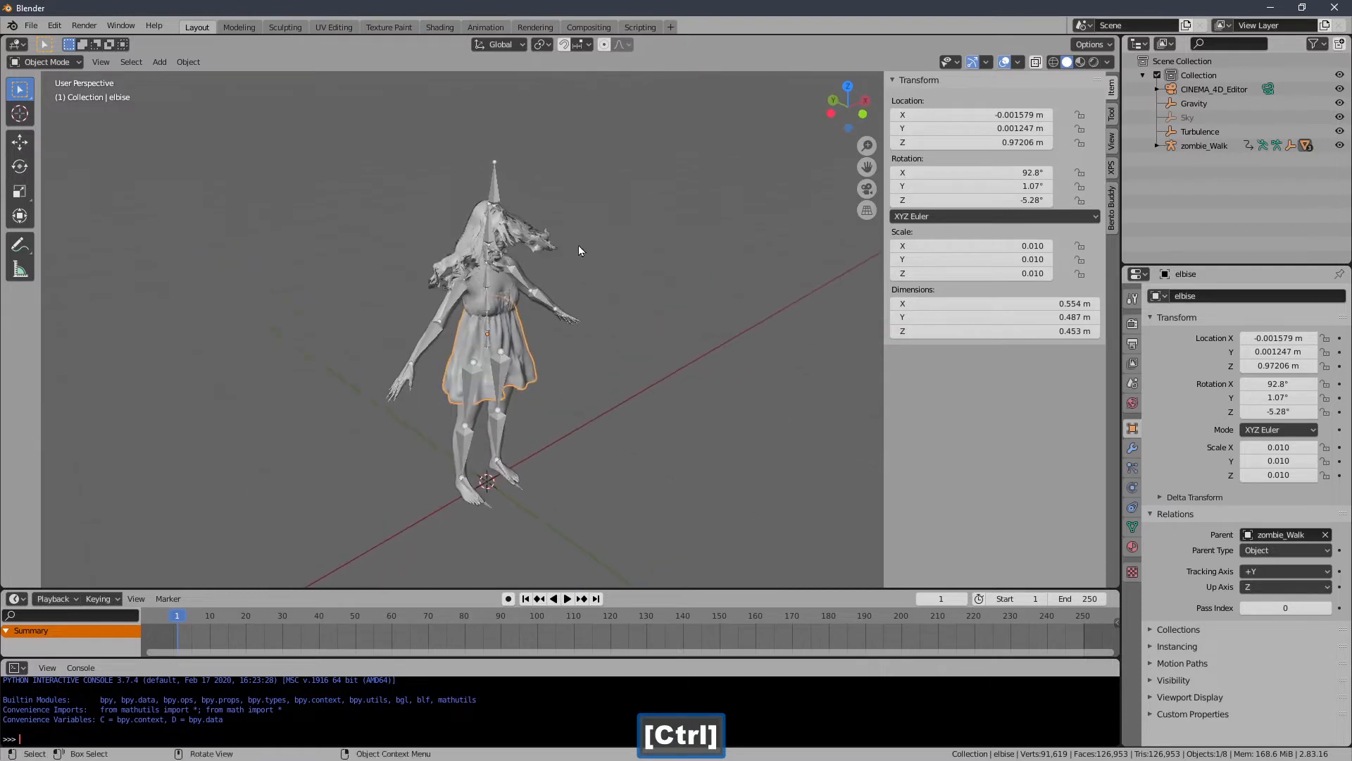
left_click(508, 201)
middle_click_drag(509, 200, 543, 231)
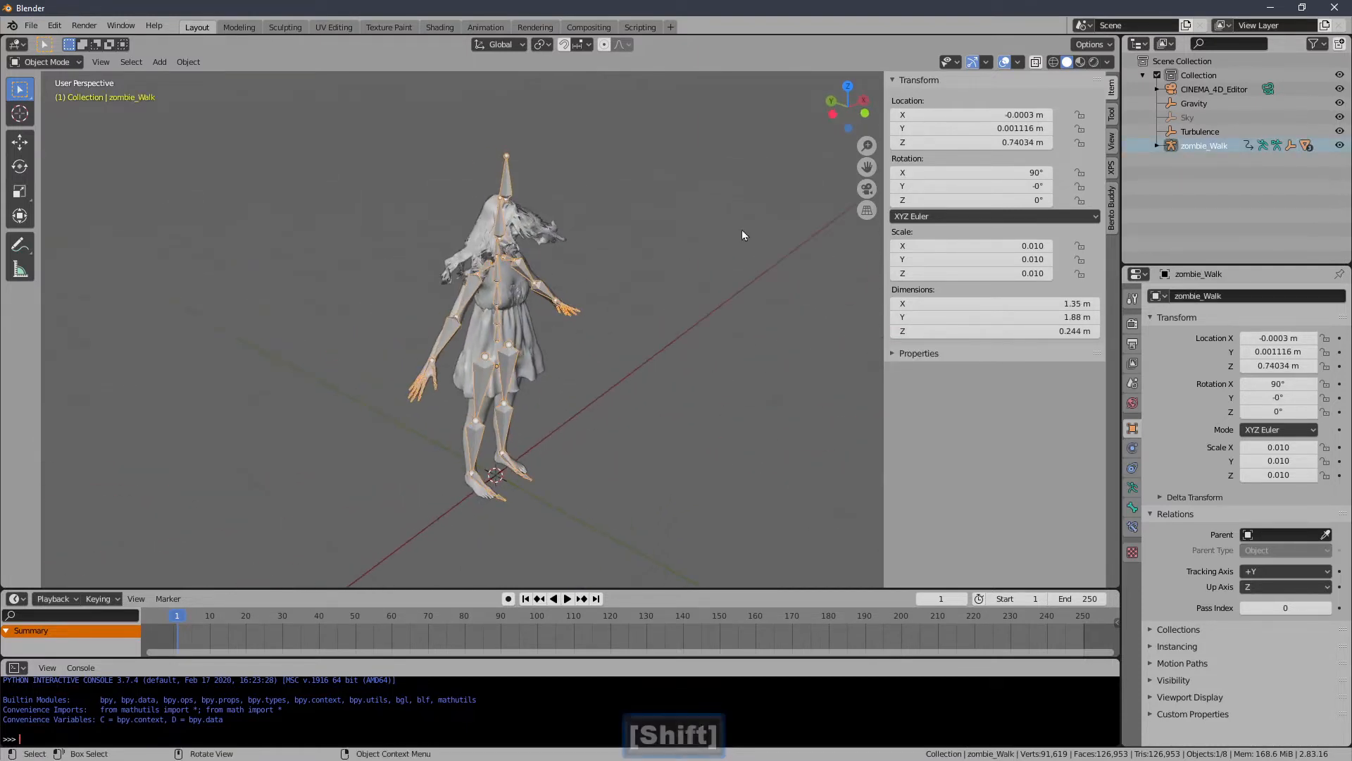
left_click(1112, 208)
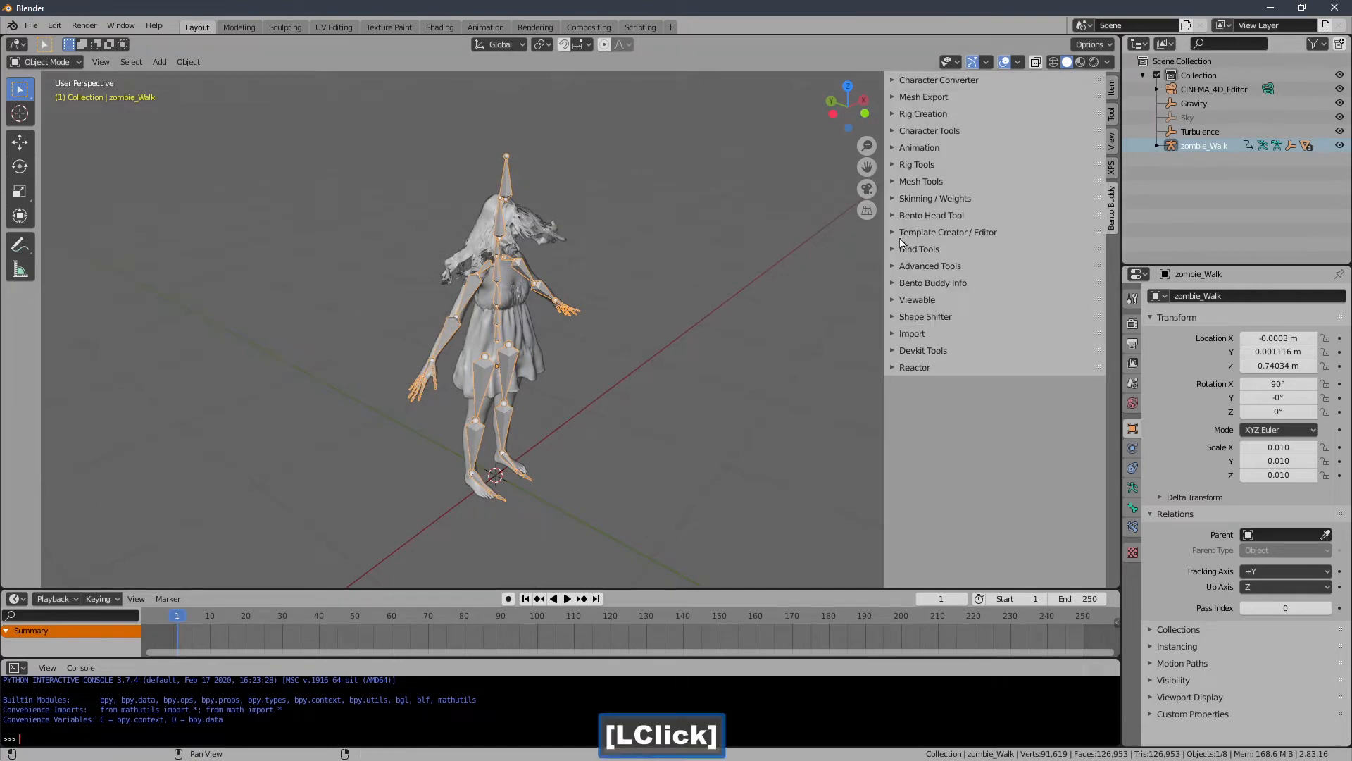
left_click(916, 133)
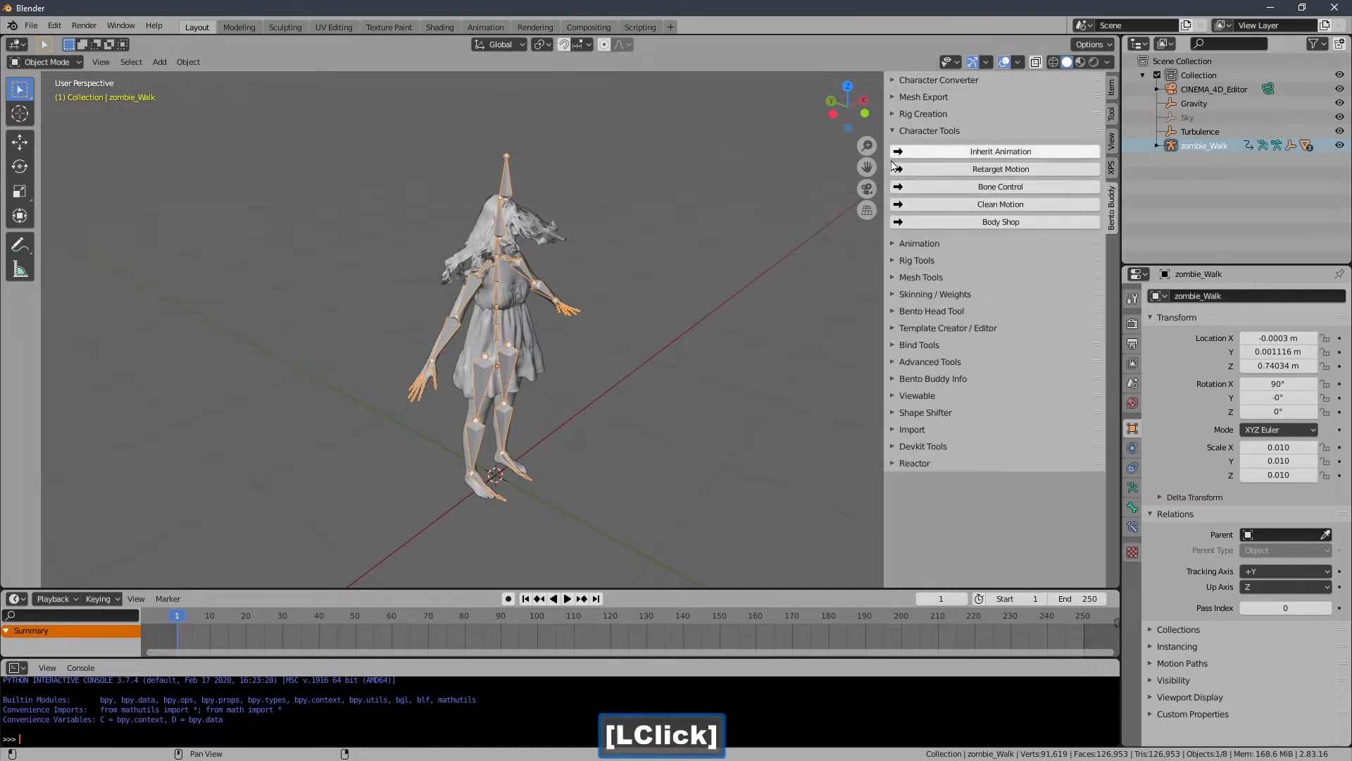
left_click(932, 206)
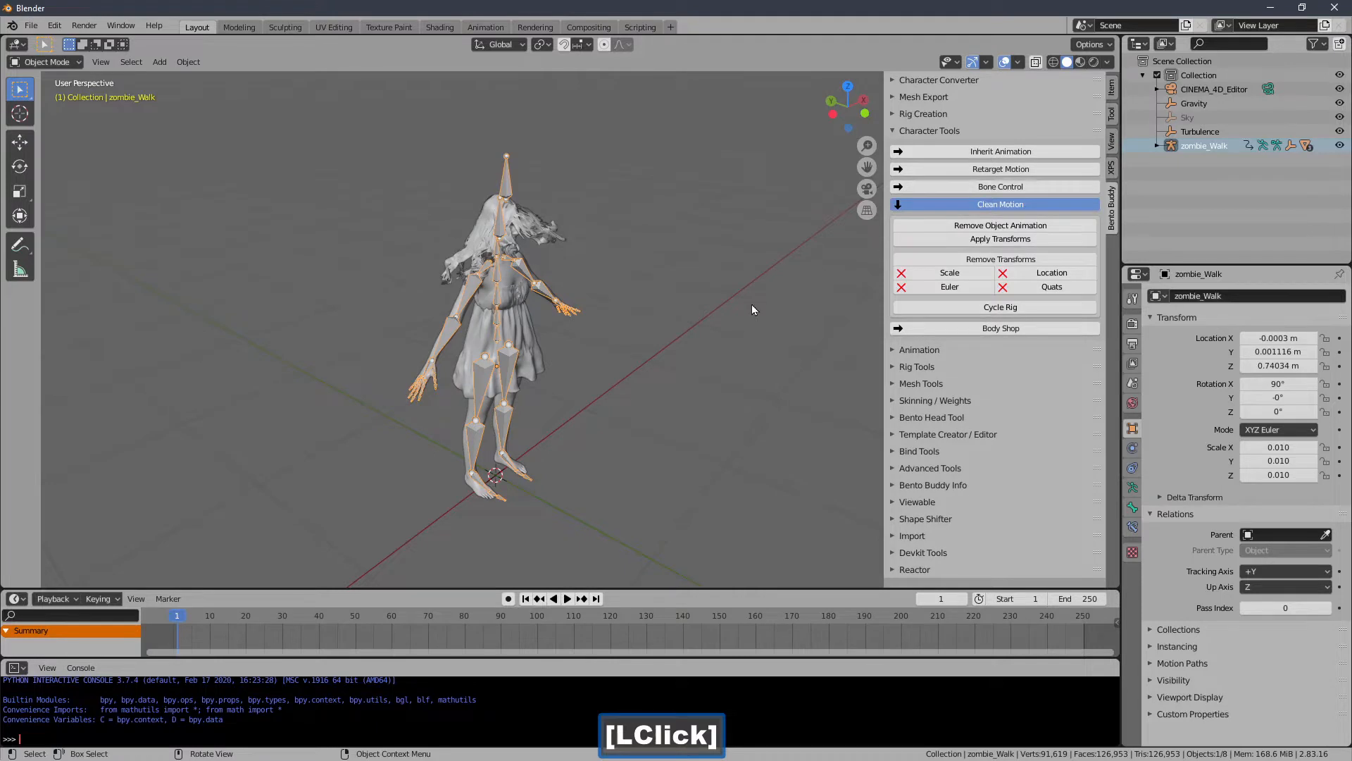
left_click(916, 240)
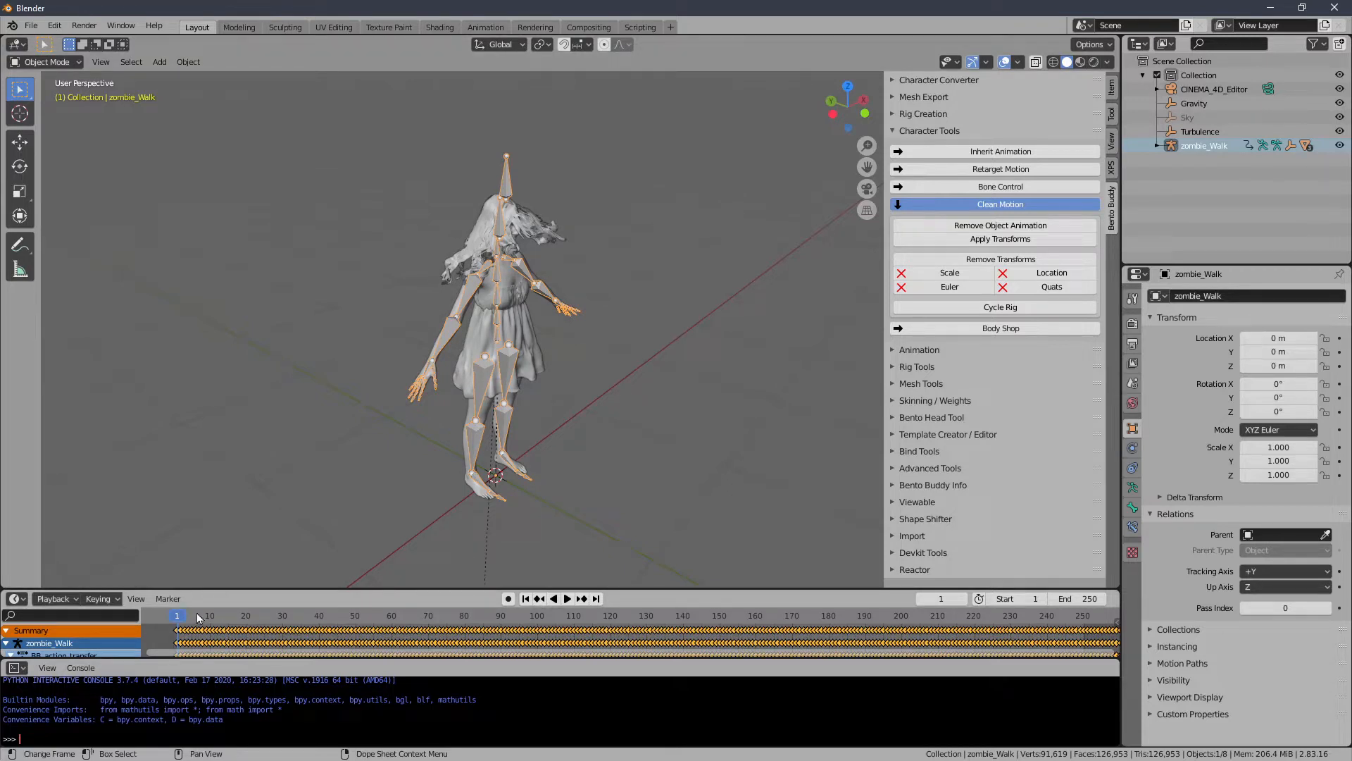
- Scrub the timeline to check how the body, hair and dress follow the walk, and return to the first frame
left_click_drag(198, 618, 814, 604)
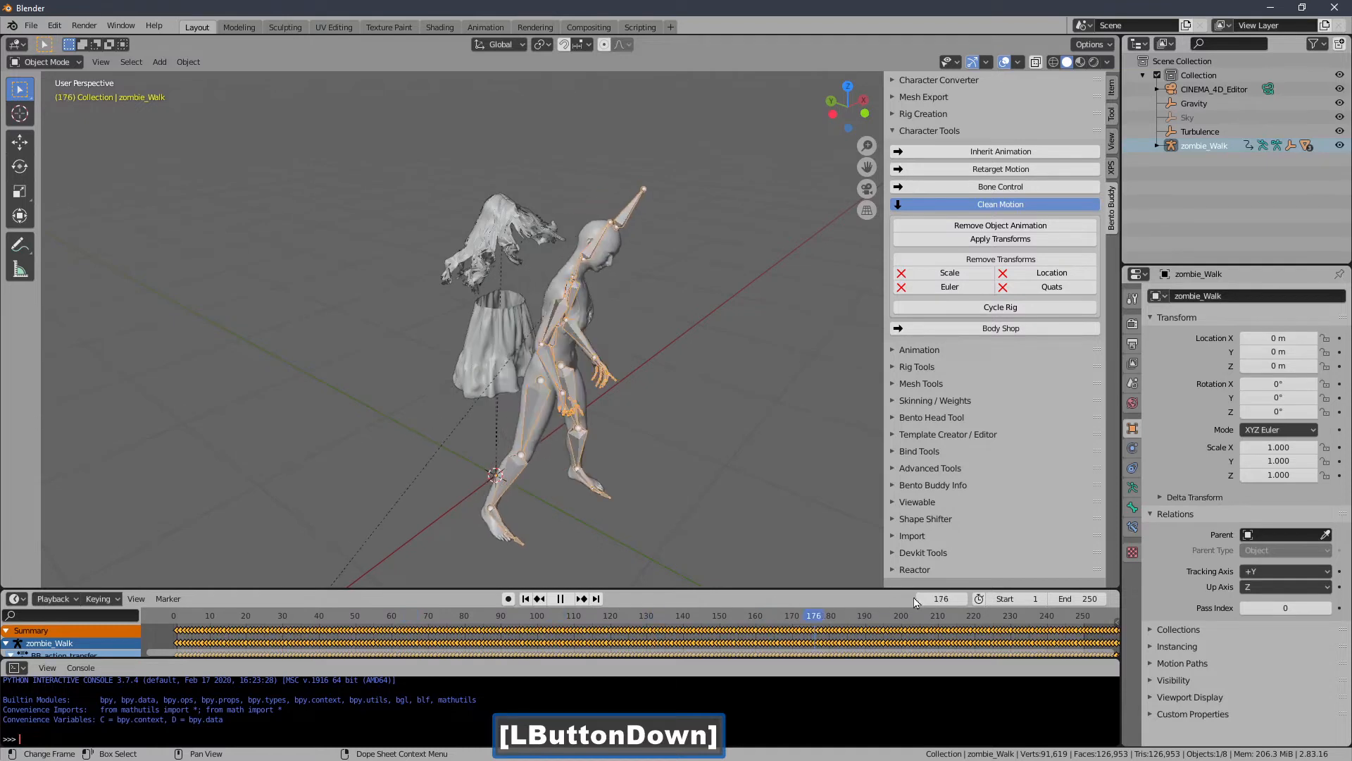
left_click_drag(916, 602, 538, 608)
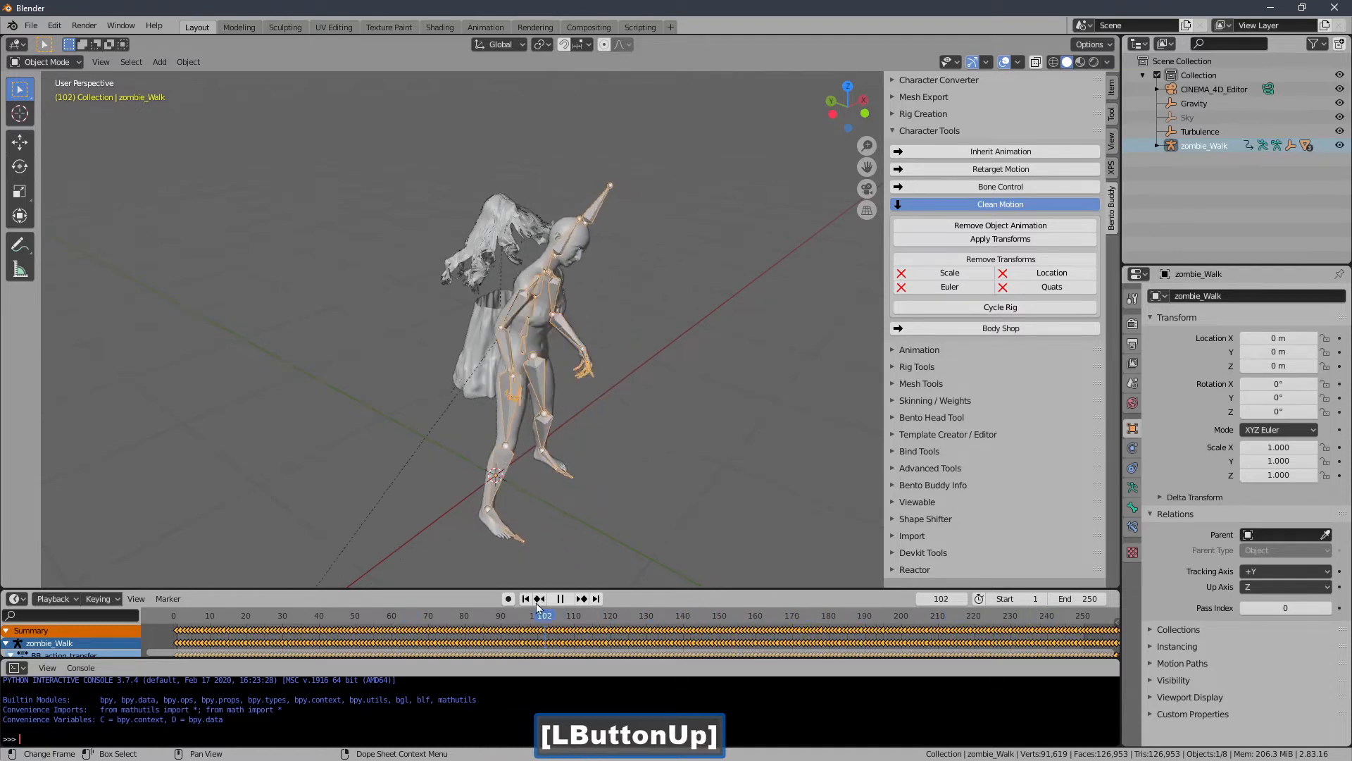
left_click(525, 598)
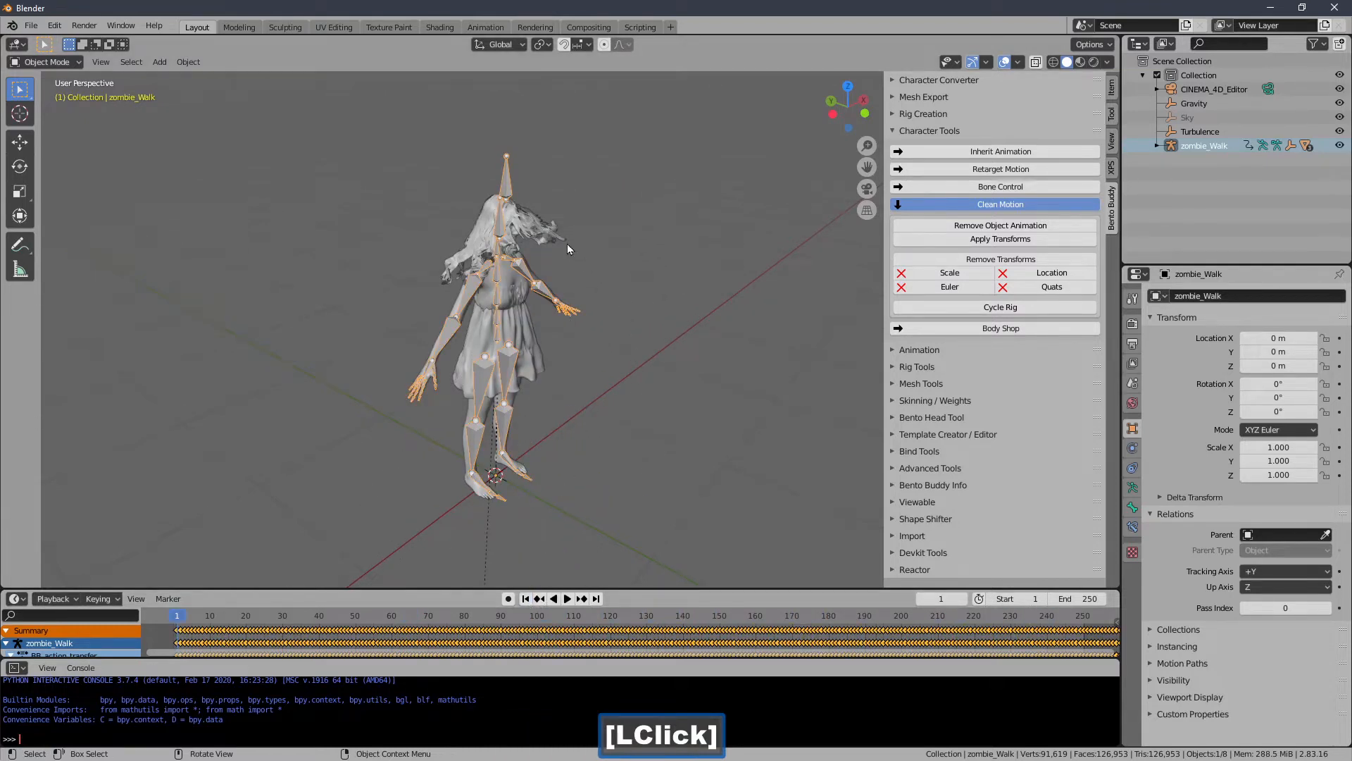
- Select the hair mesh saclar_2, test moving it and cancel the move, and inspect the character from the front
left_click(534, 227)
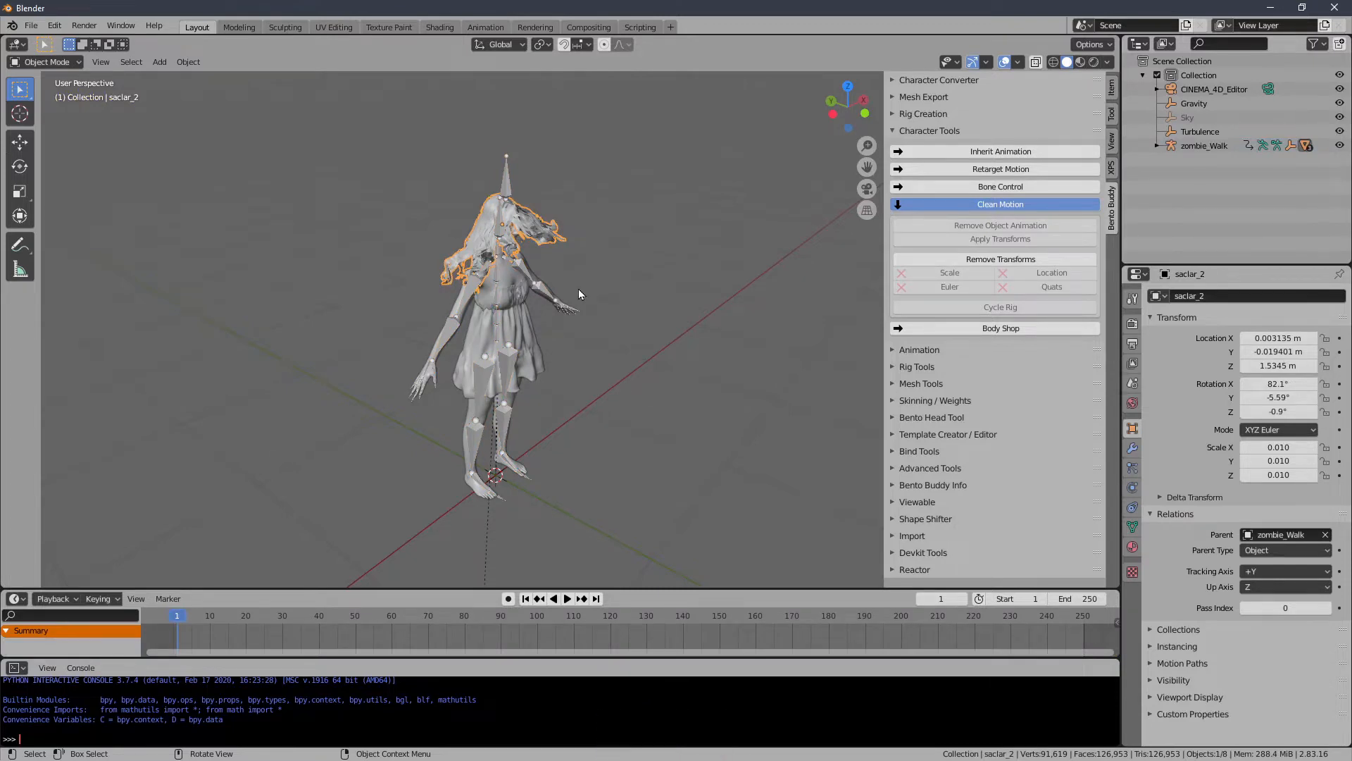
key("g")
right_click(547, 258)
middle_click_drag(547, 258, 494, 260)
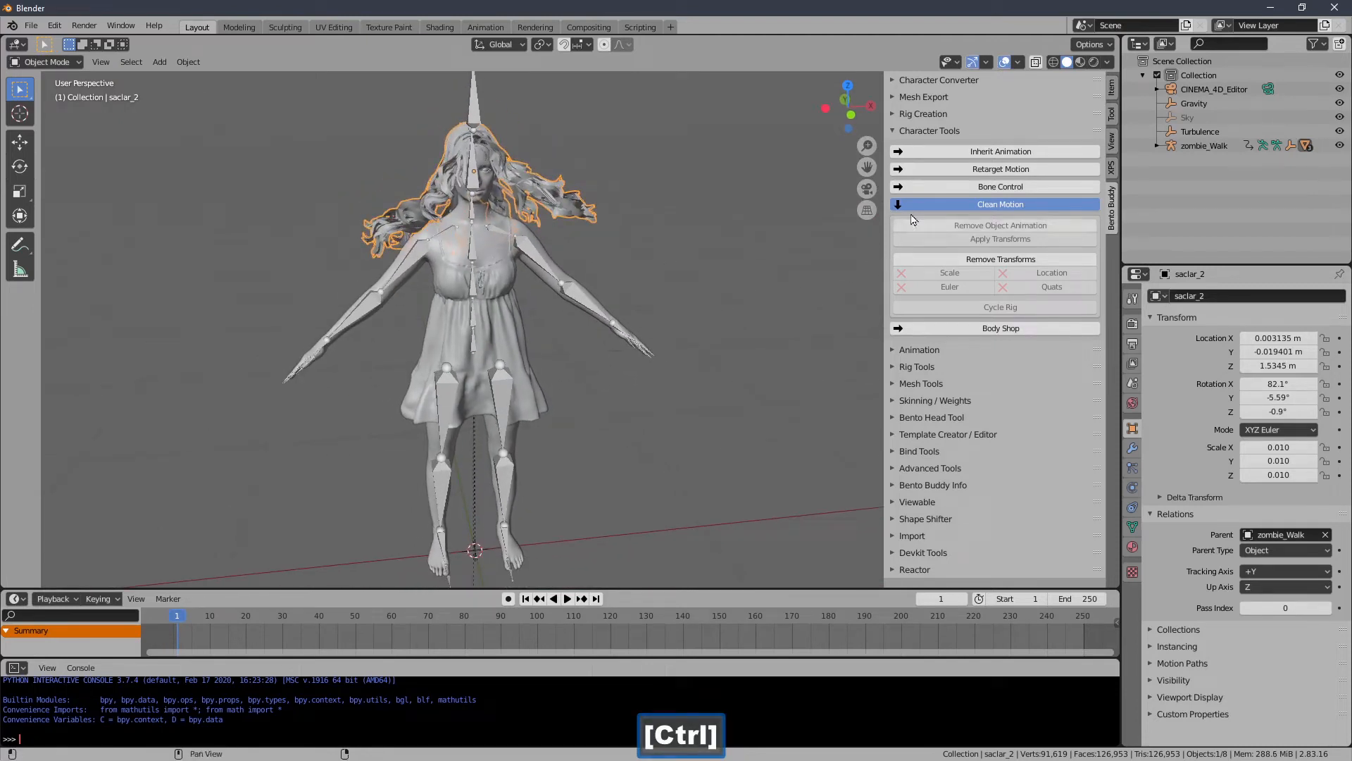
- Lock the hair mesh saclar_2 as the garment for Quick Skinning in Bento Buddy's Skinning / Weights tools
left_click(1001, 204)
left_click(936, 131)
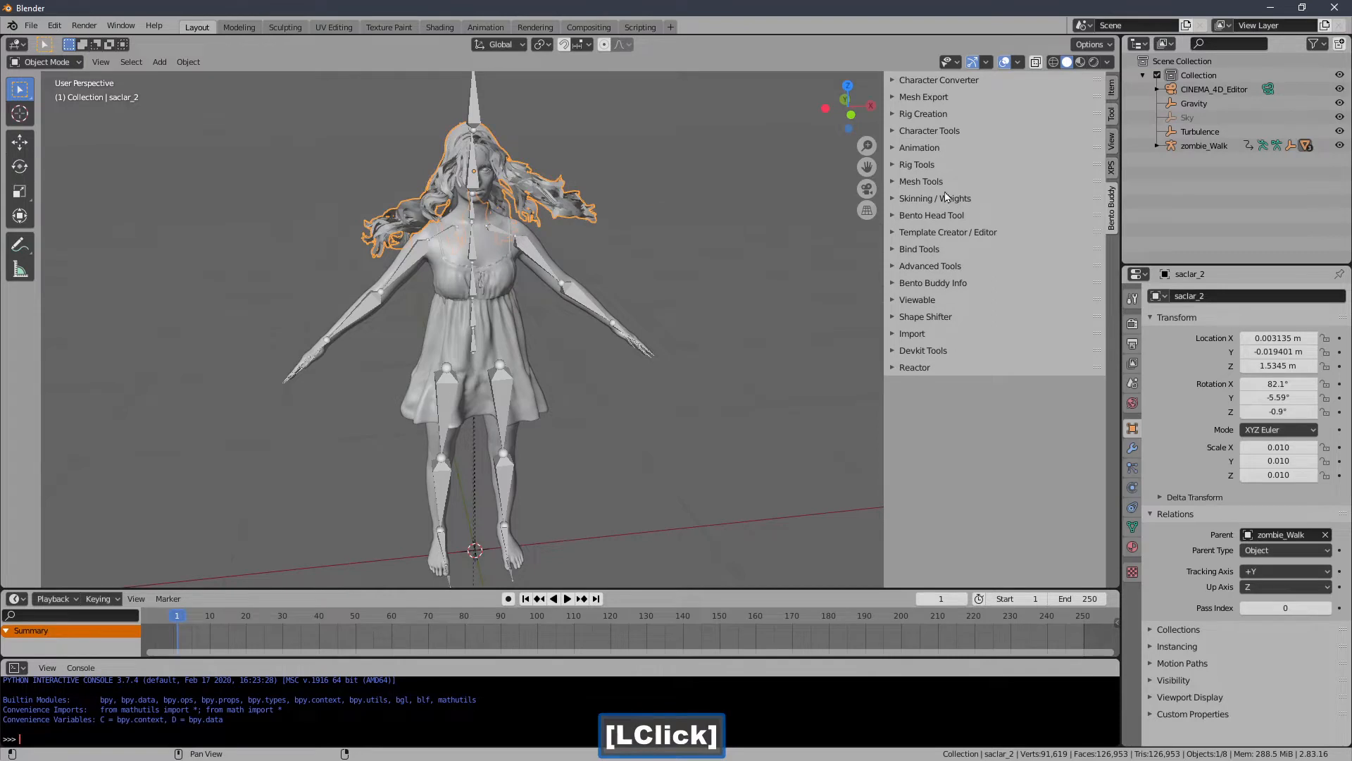
left_click(944, 198)
left_click(929, 273)
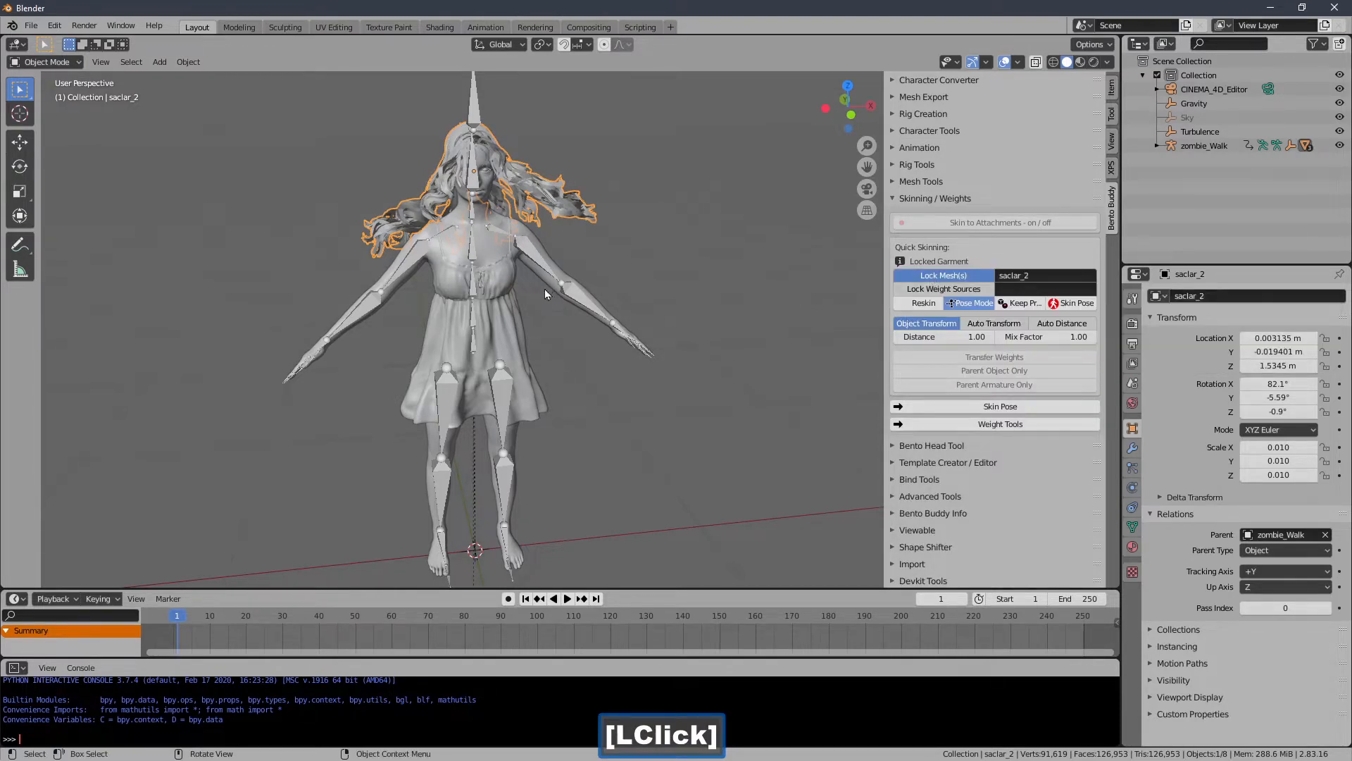
- Lock the body mesh vucut as weight source, enable Reskin, and transfer its weights to the hair
left_click(545, 293)
left_click(924, 303)
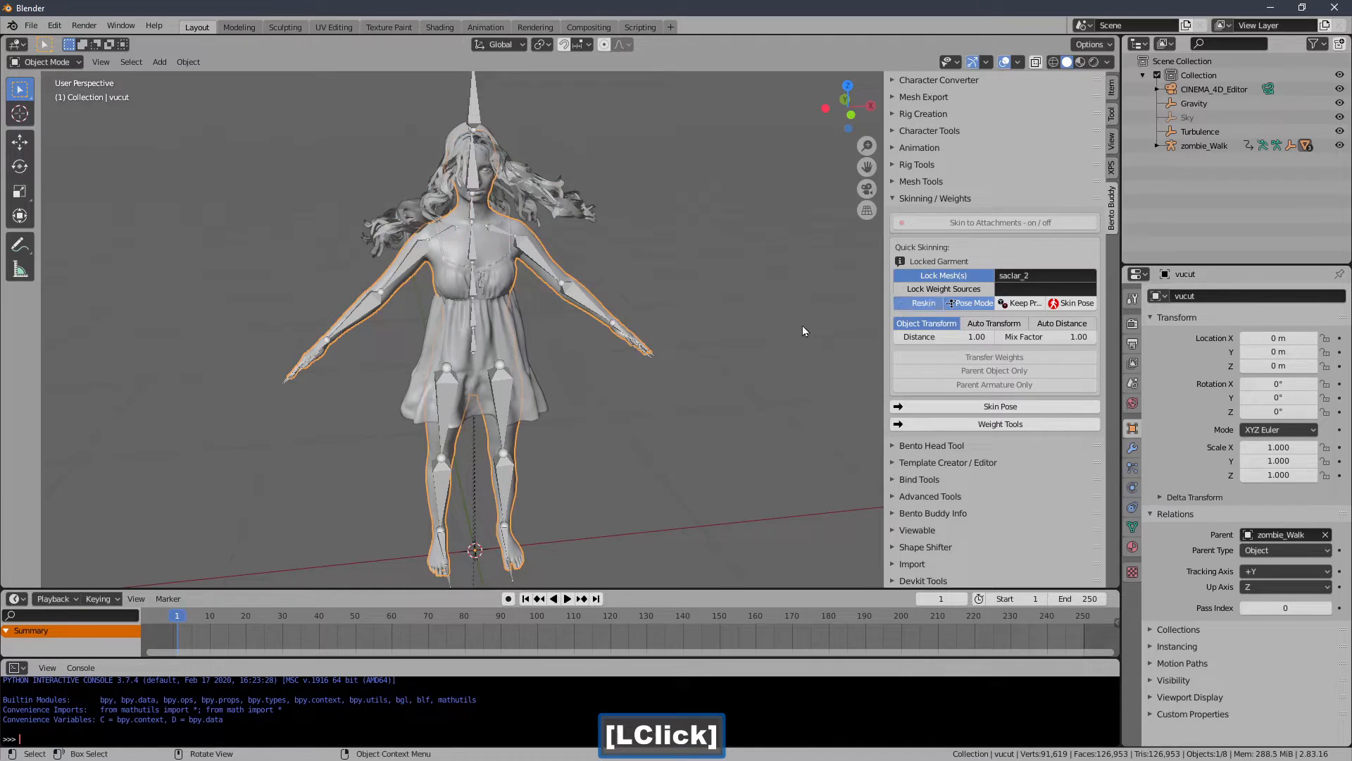
middle_click_drag(772, 296, 696, 355)
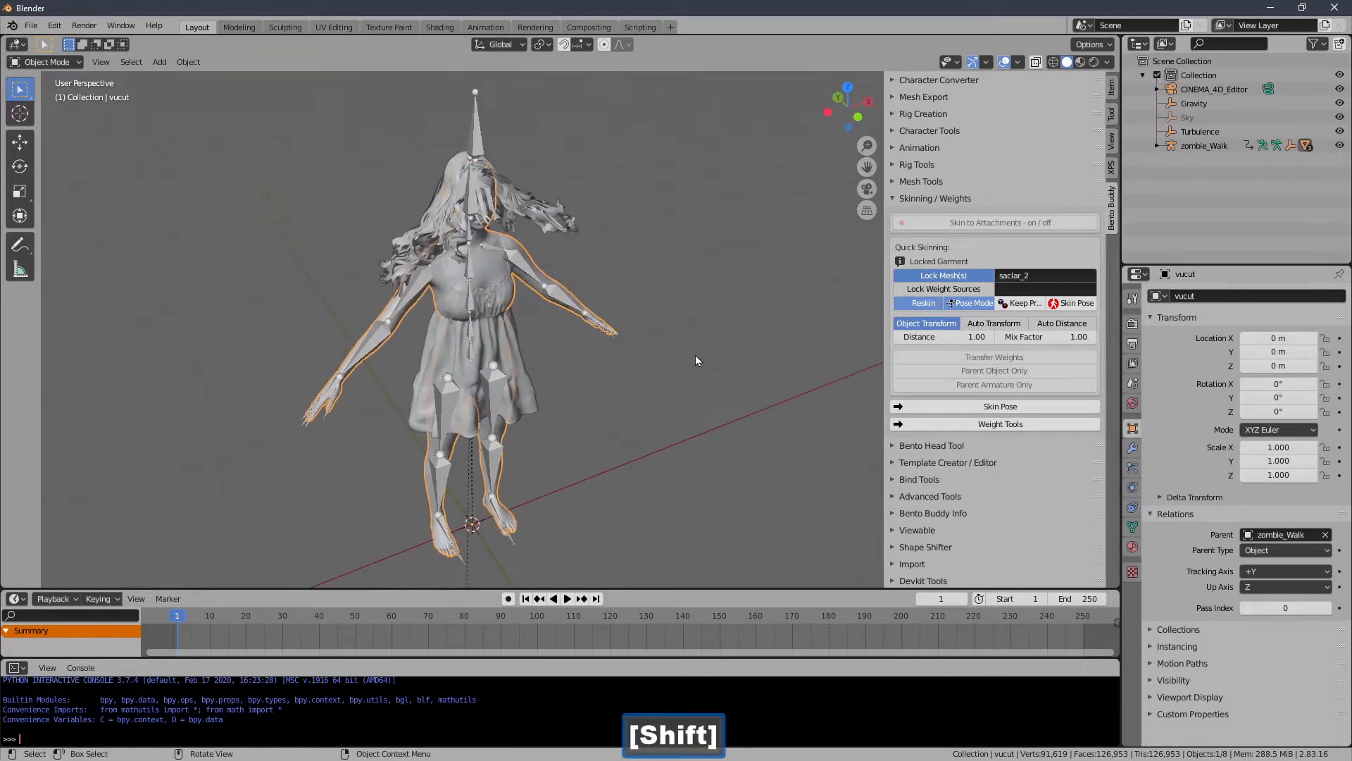
left_click(940, 288)
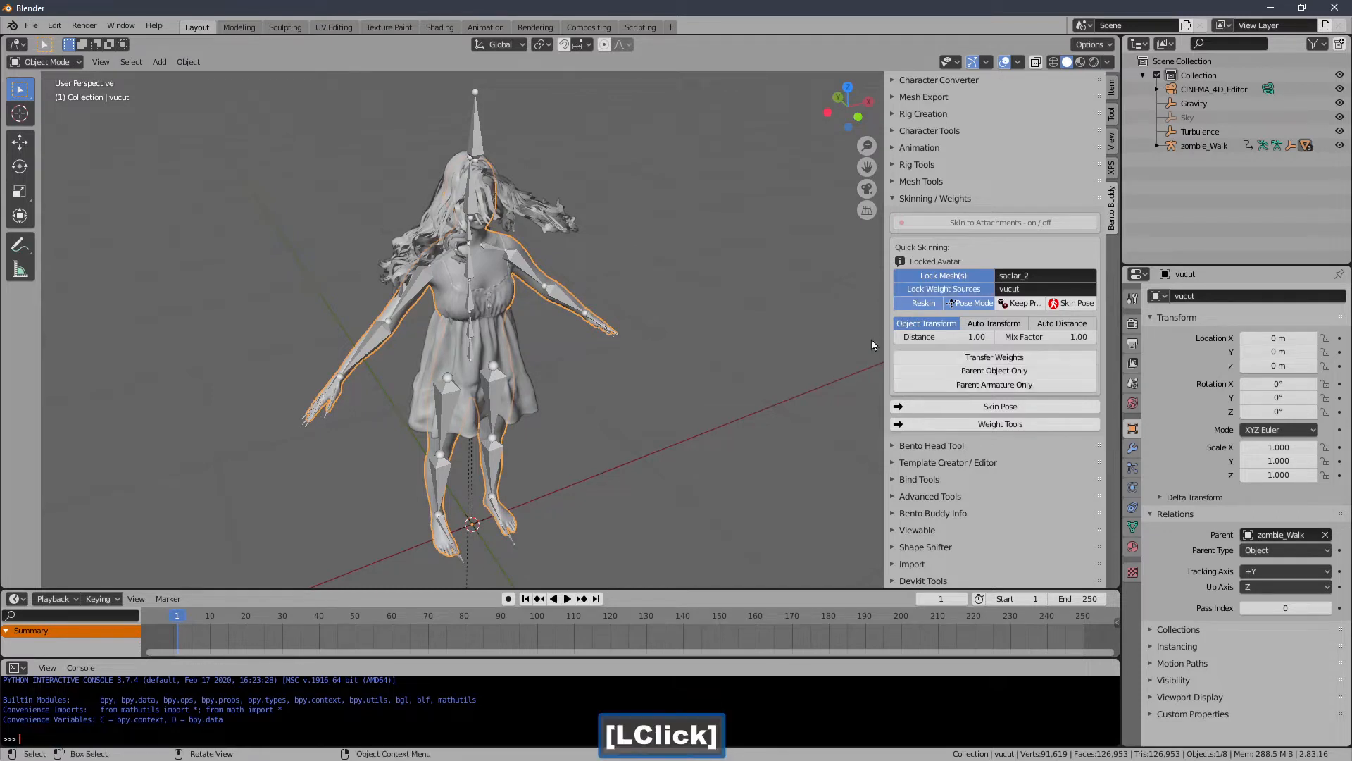
left_click(920, 365)
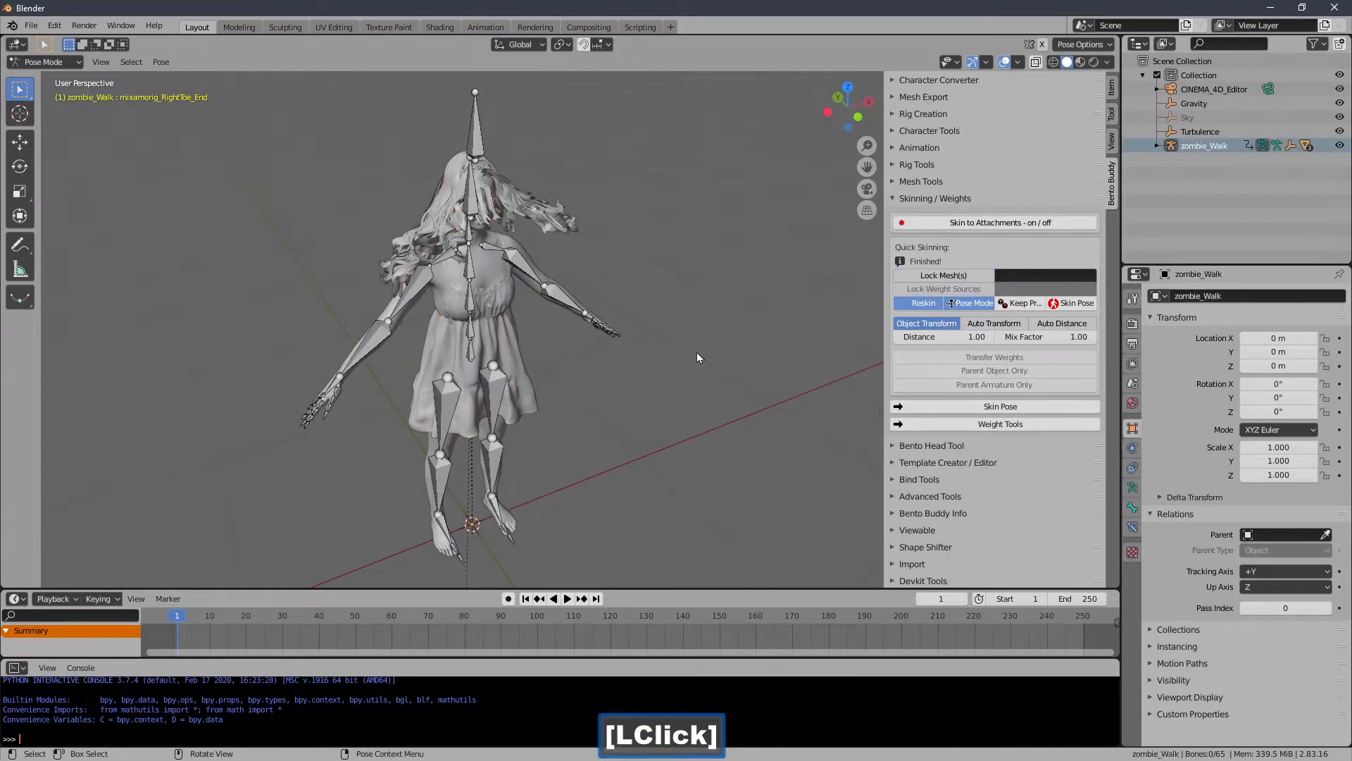
- Scrub the walk animation and inspect from several angles how the newly skinned hair deforms, then return to the first frame
left_click_drag(196, 616, 575, 620)
middle_click_drag(638, 433, 681, 400)
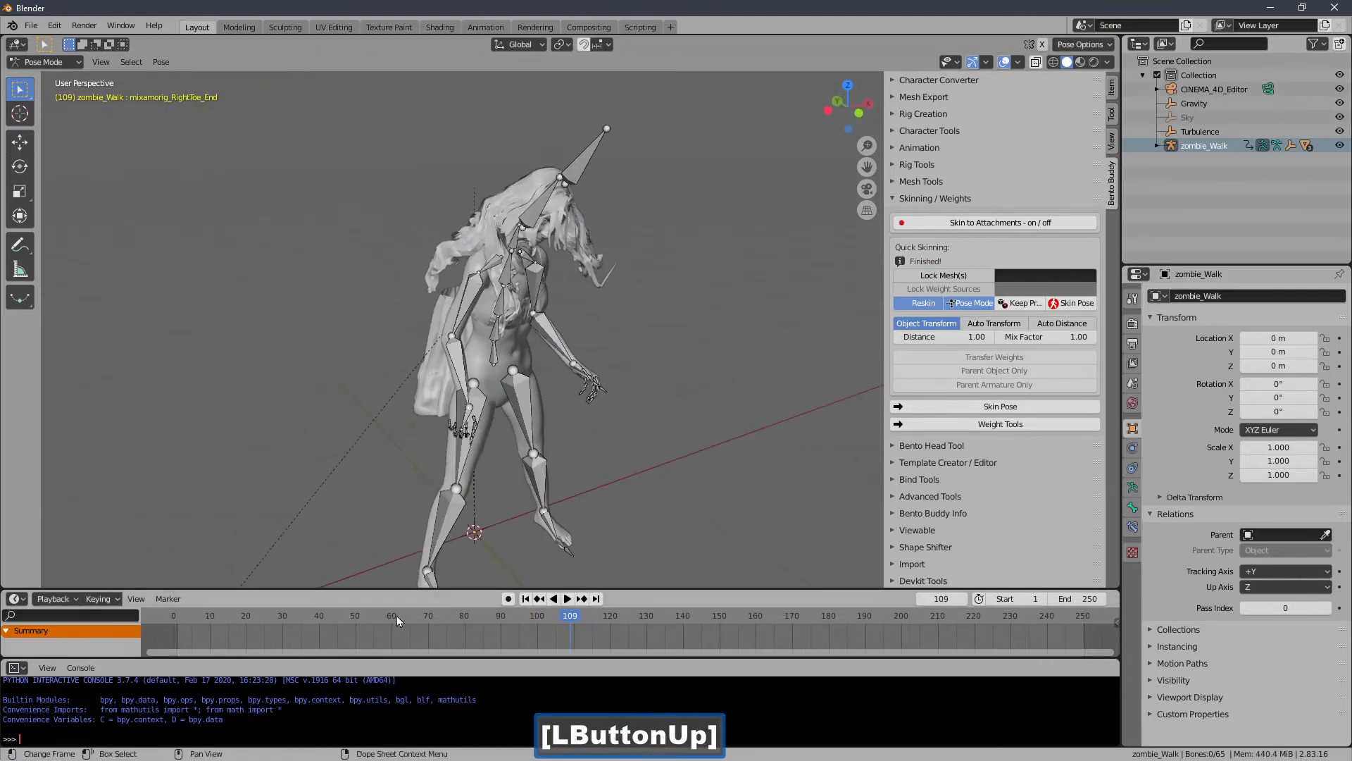
left_click_drag(578, 611, 541, 638)
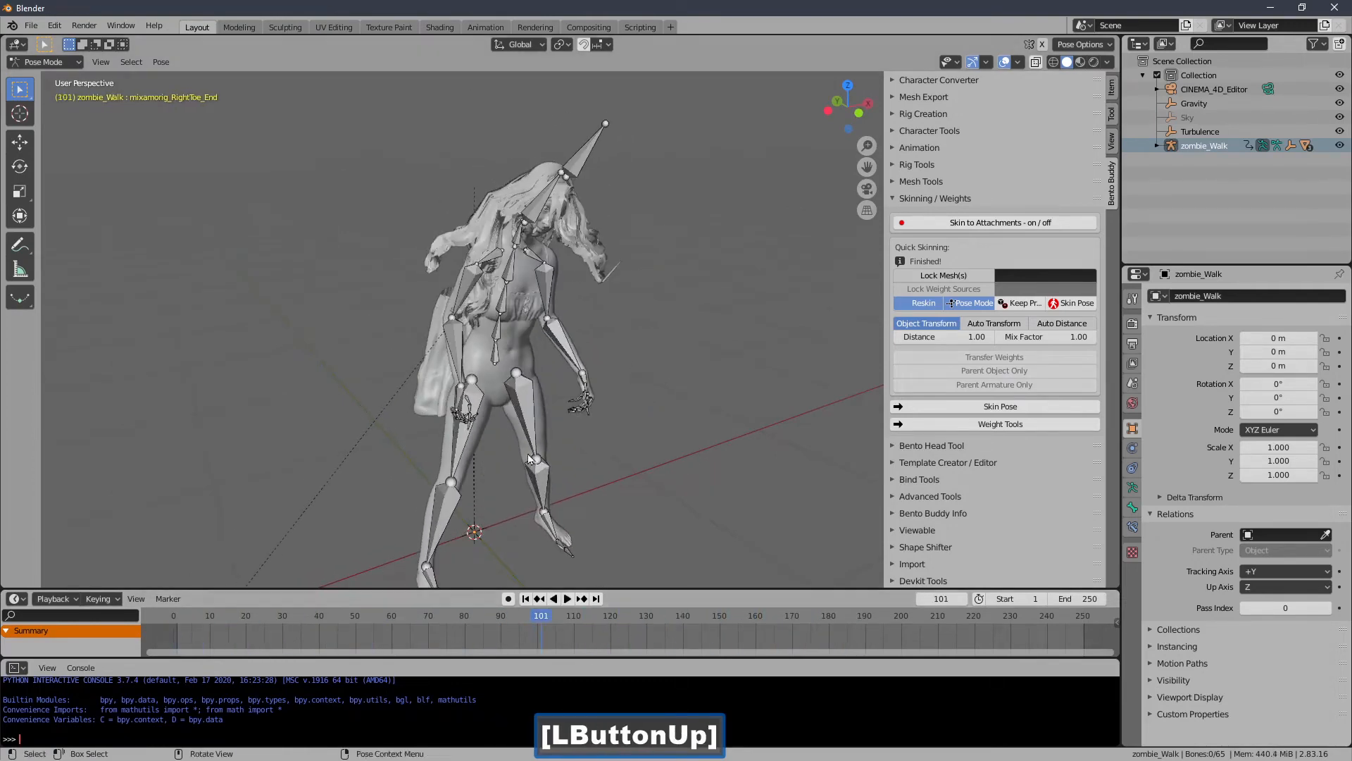
middle_click_drag(422, 394, 285, 271)
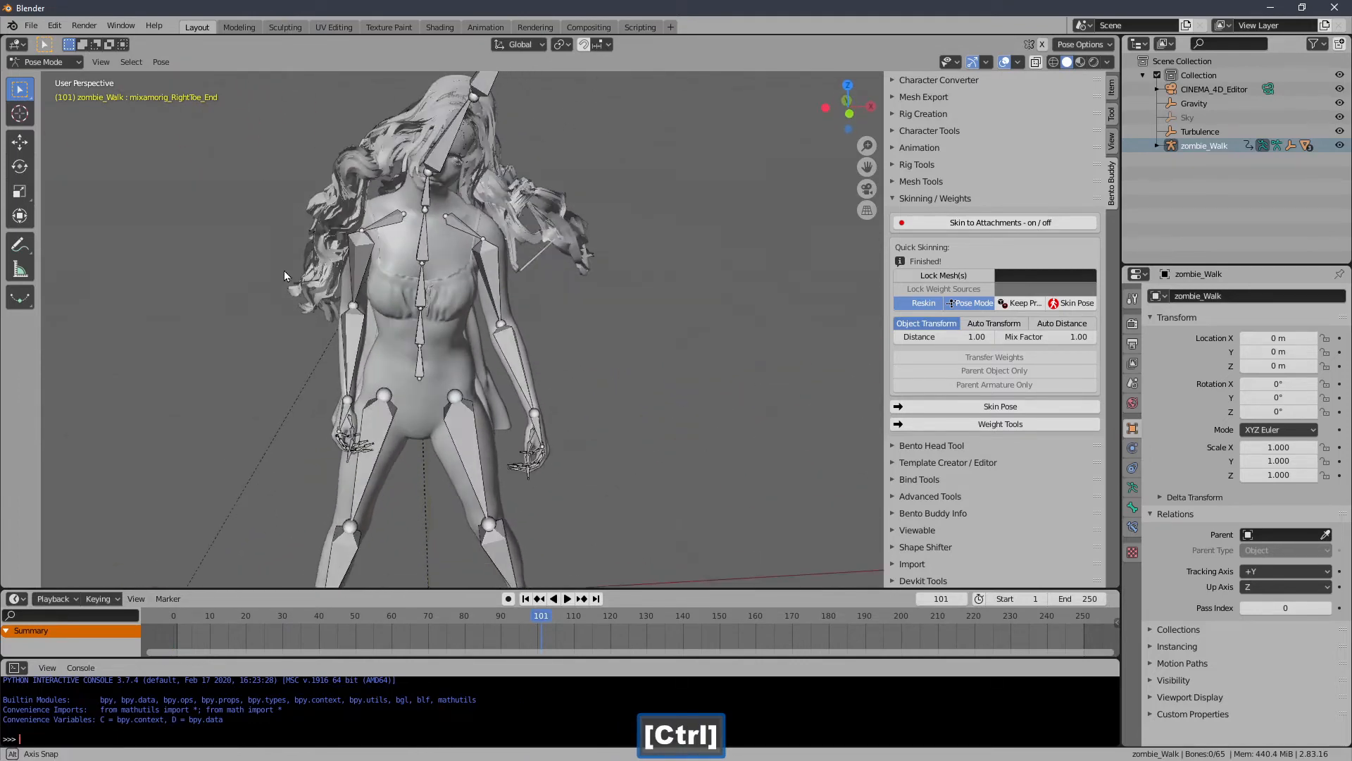
left_click_drag(548, 629, 494, 634)
middle_click_drag(568, 400, 634, 381)
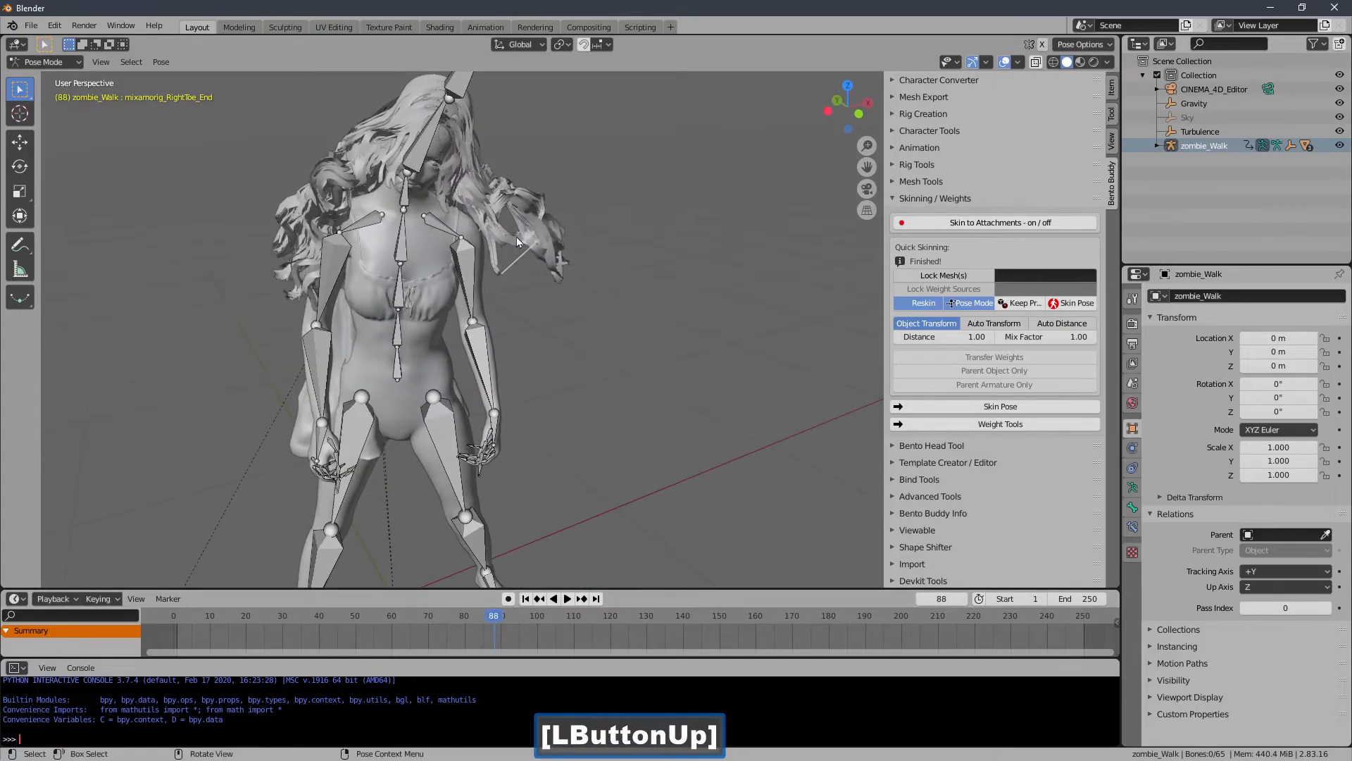
middle_click_drag(517, 237, 546, 332, "ctrl")
middle_click_drag(546, 332, 555, 343, "shift")
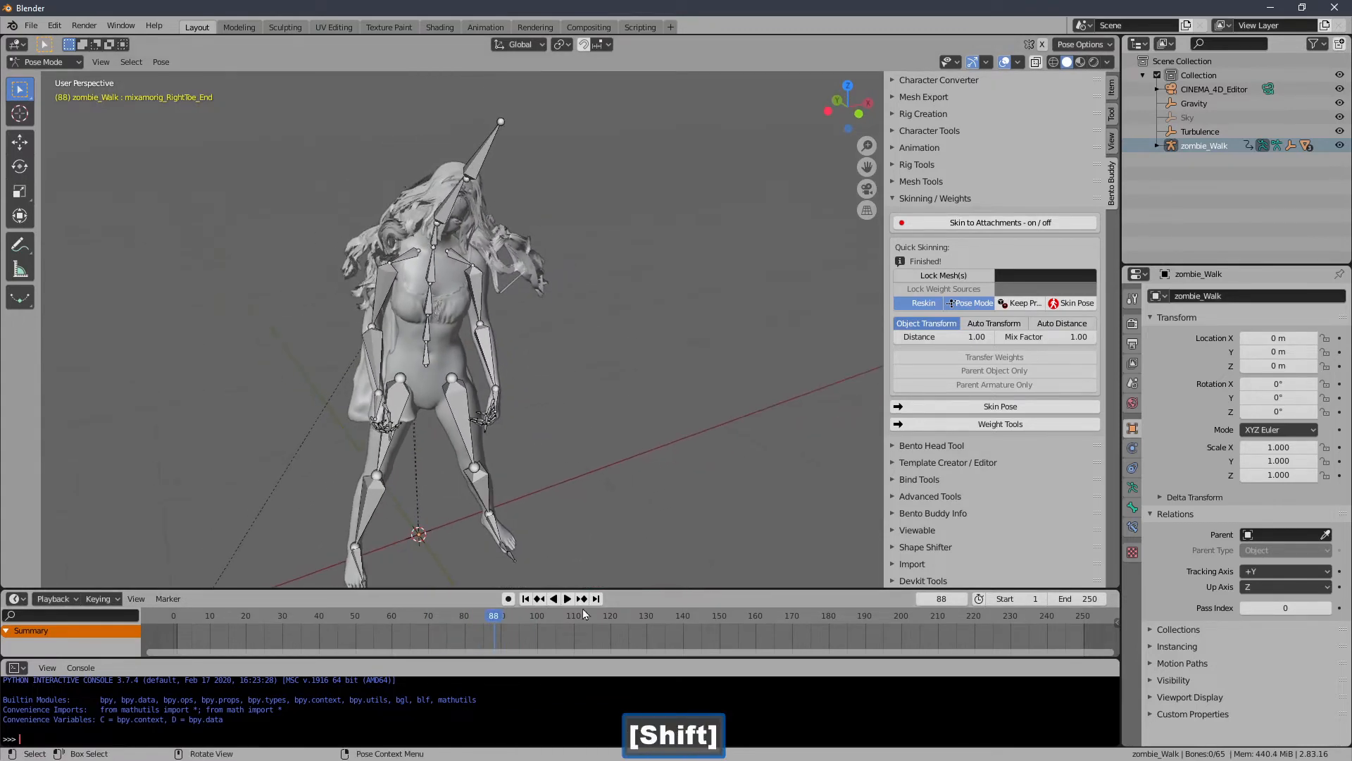
left_click(526, 600)
middle_click_drag(546, 406, 619, 436)
middle_click_drag(576, 341, 632, 373, "shift")
- Select the head bone of the zombie_Walk armature and copy its name, mixamorig_Head, from the bone properties
left_click(476, 223)
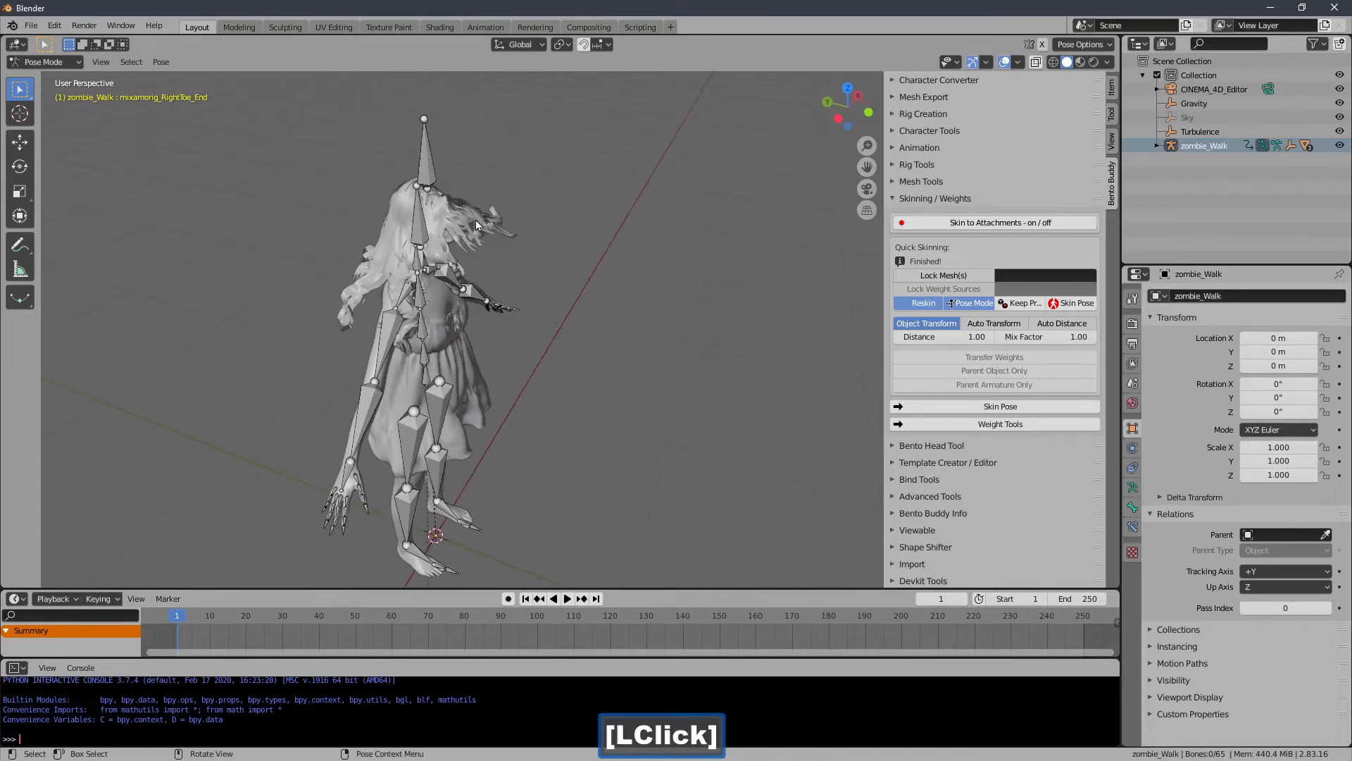
middle_click_drag(476, 221, 528, 252)
left_click(75, 64)
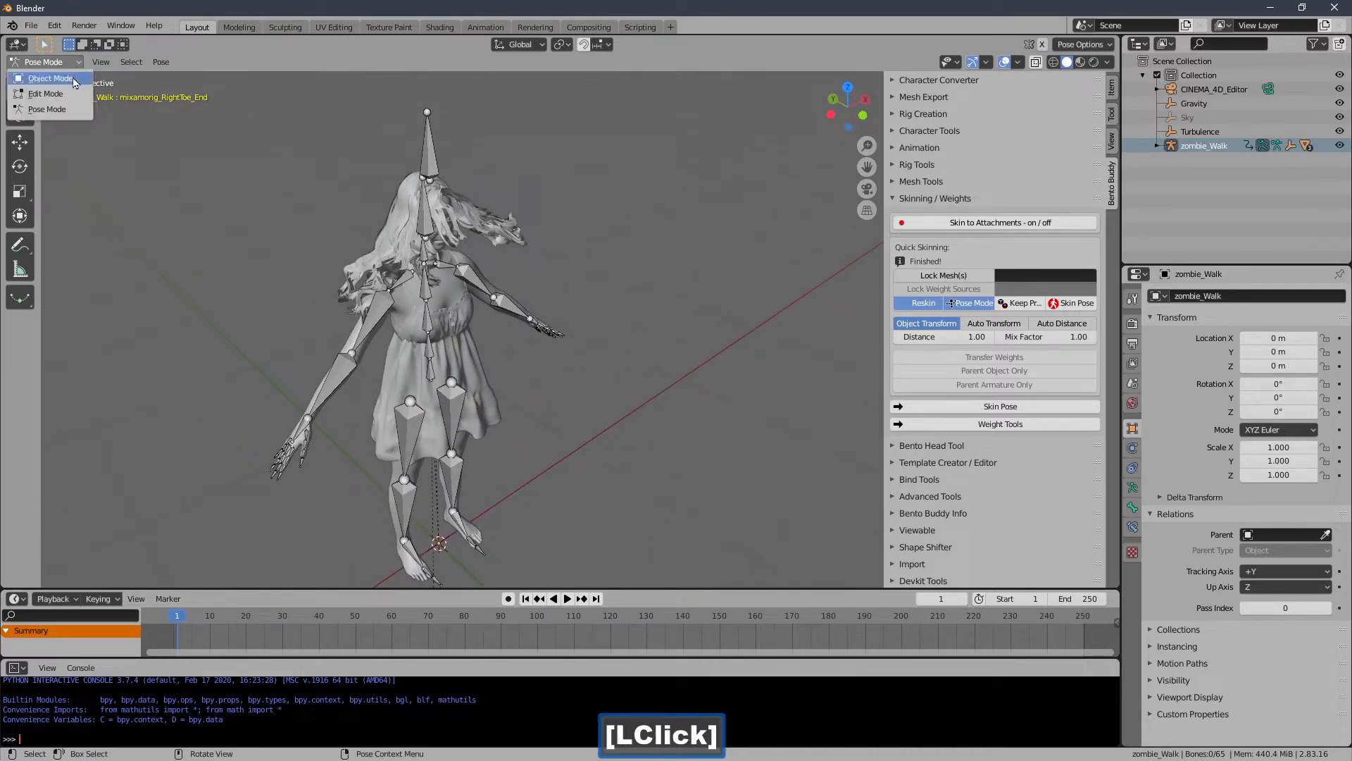
middle_click_drag(379, 240, 411, 215, "ctrl")
left_click(408, 175)
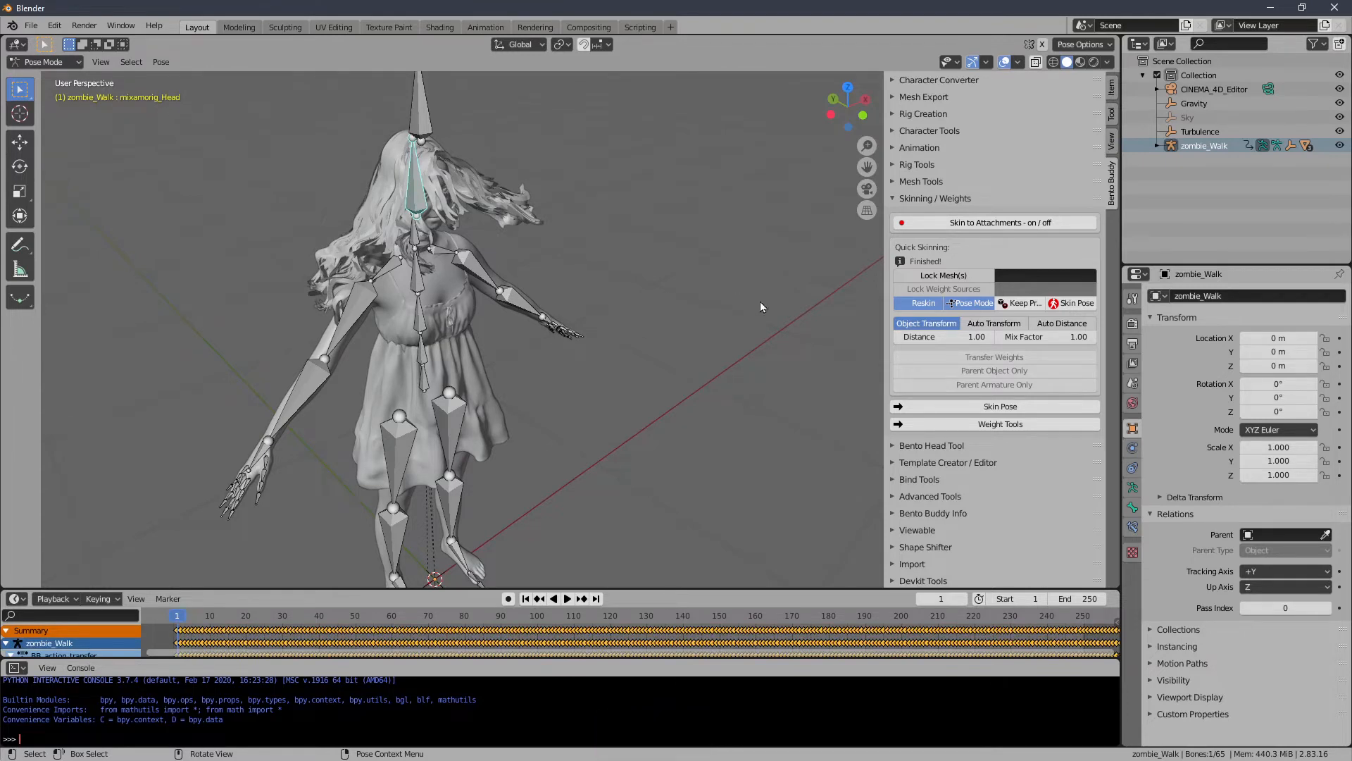
left_click(1132, 509)
left_click(1200, 296)
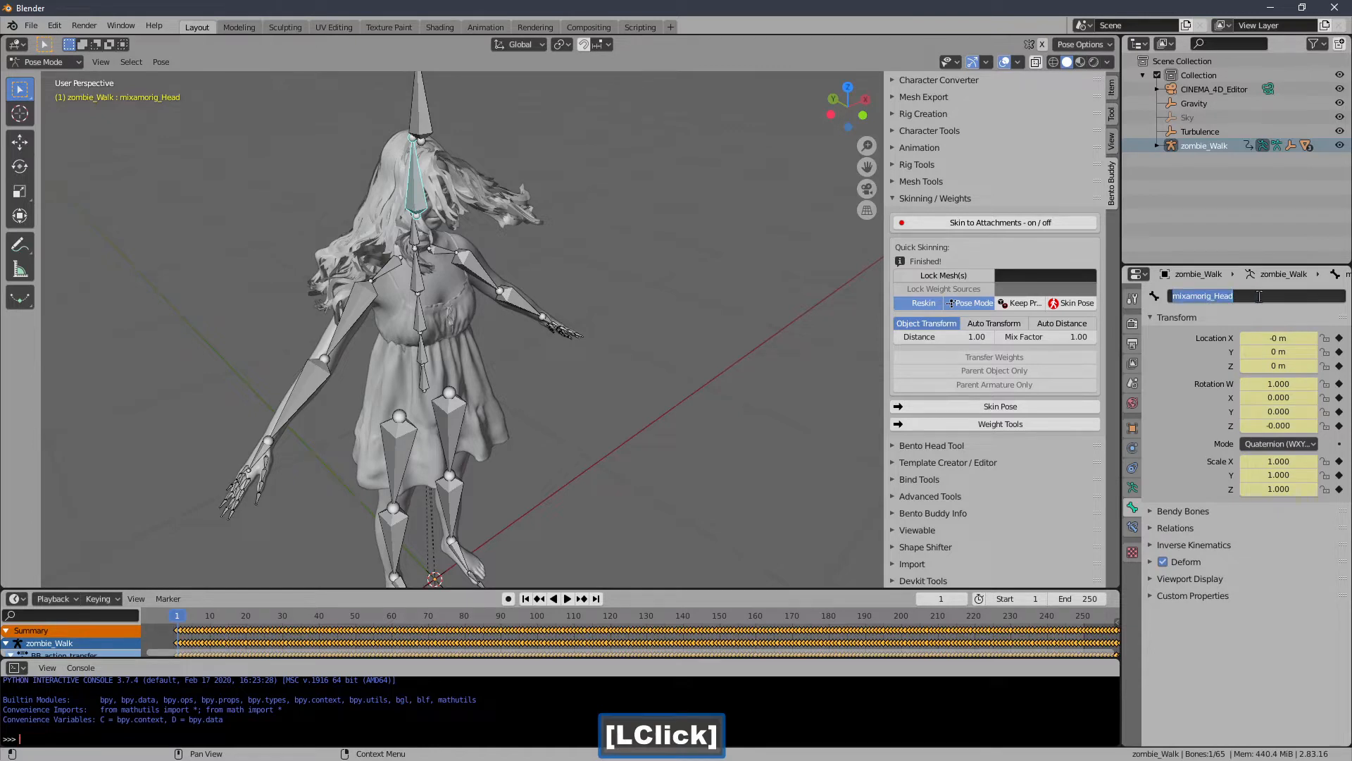
key("ctrl+c")
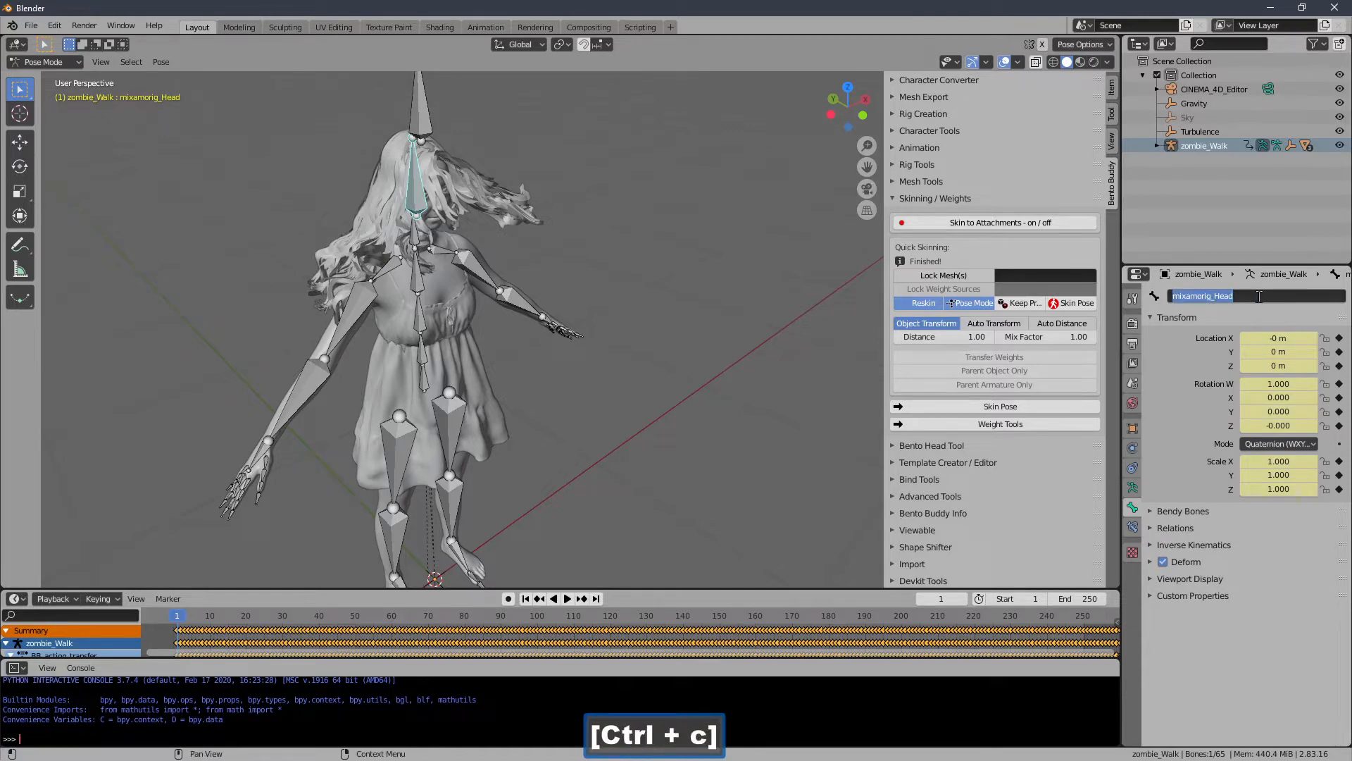
key("Escape")
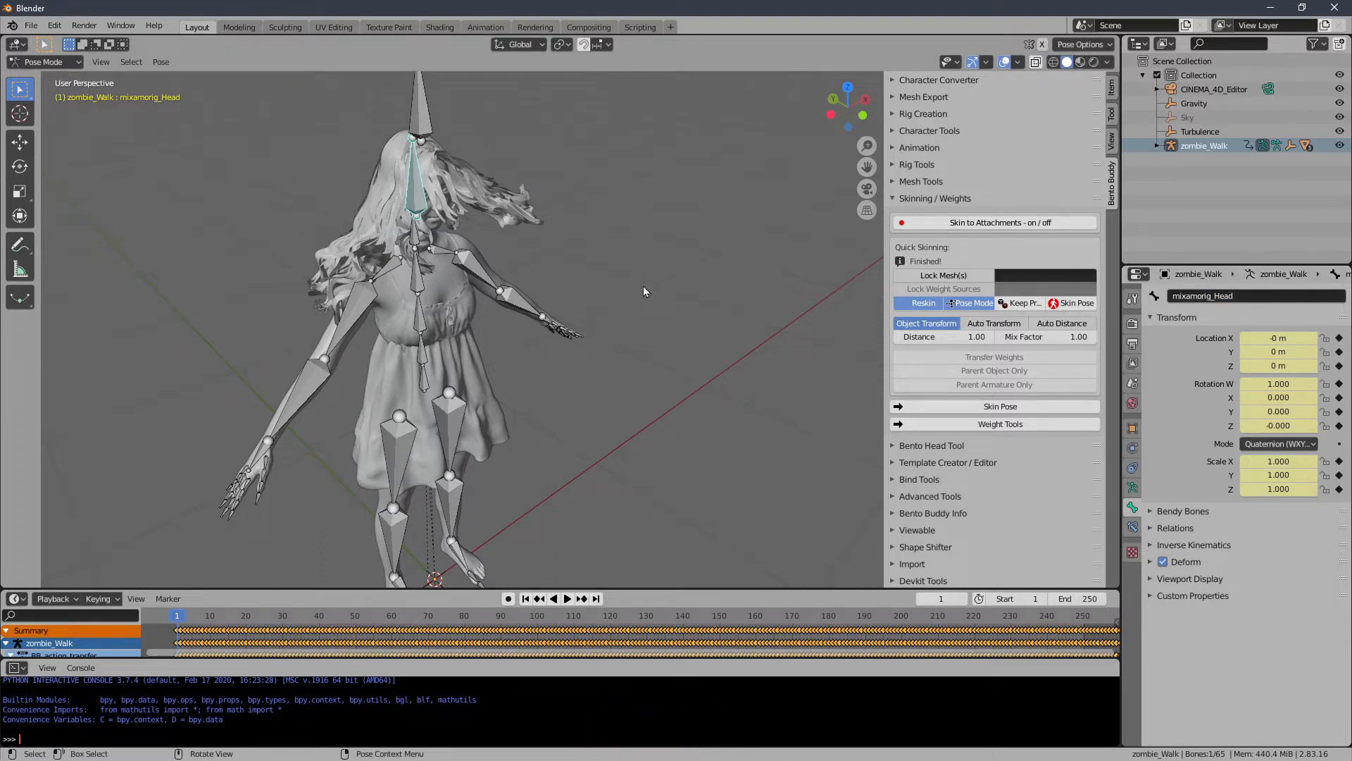
- Return to Object Mode, select the hair mesh saclar_2, and delete all of its vertex groups
left_click(44, 62)
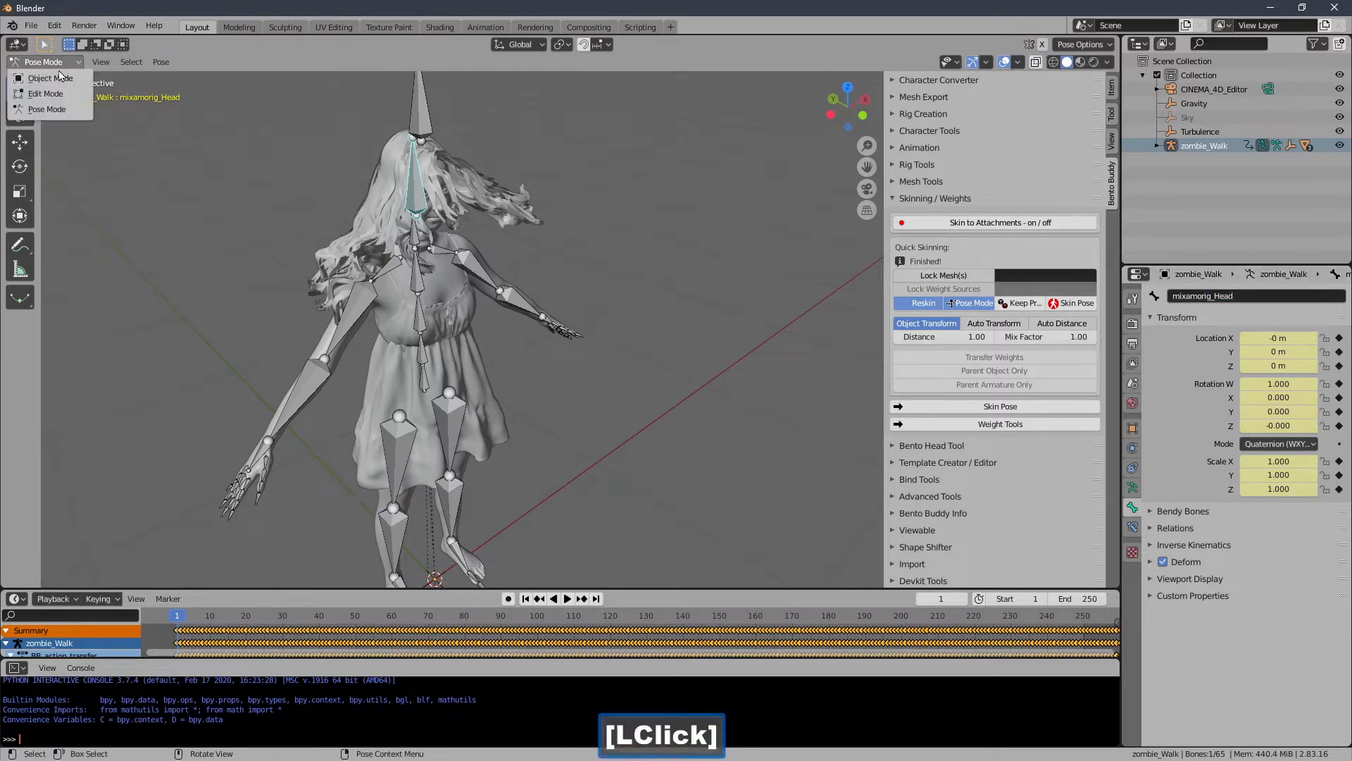
left_click(42, 80)
left_click(490, 211)
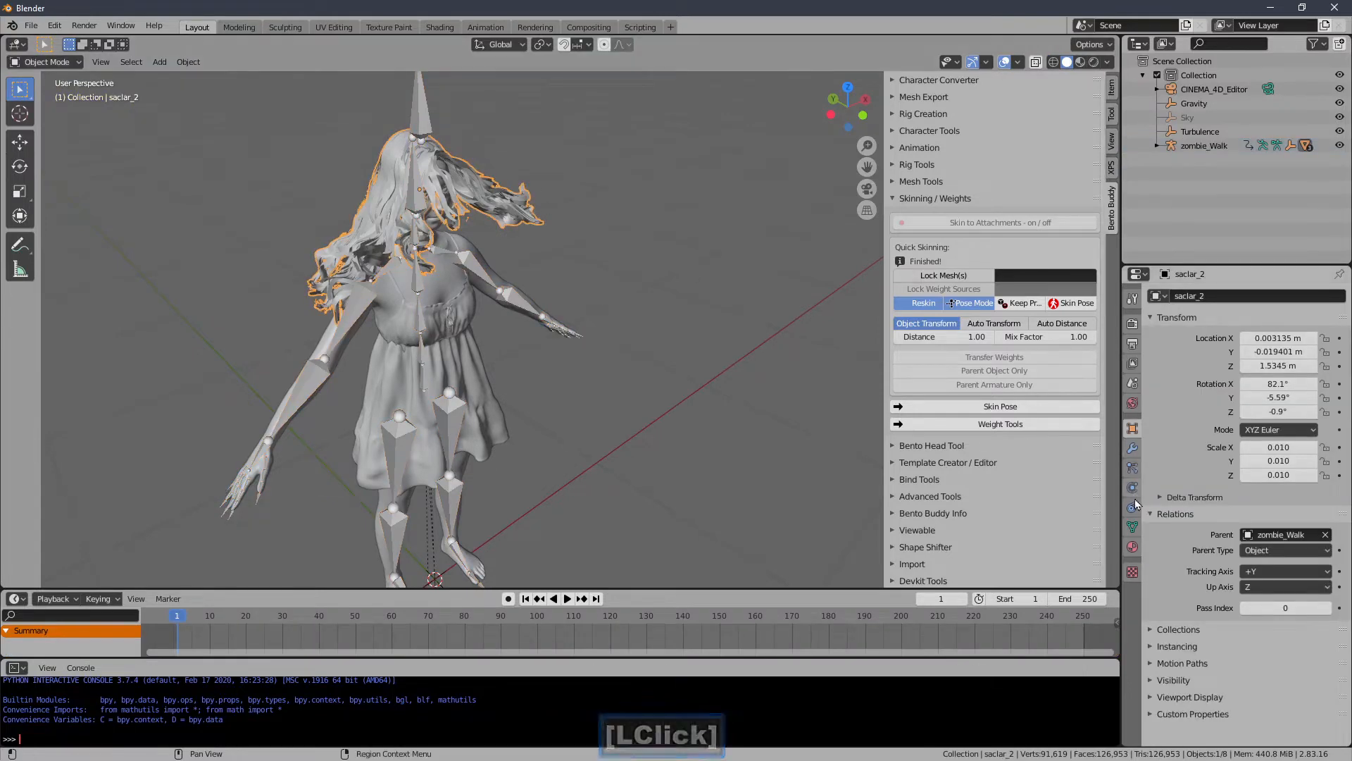
left_click(1131, 530)
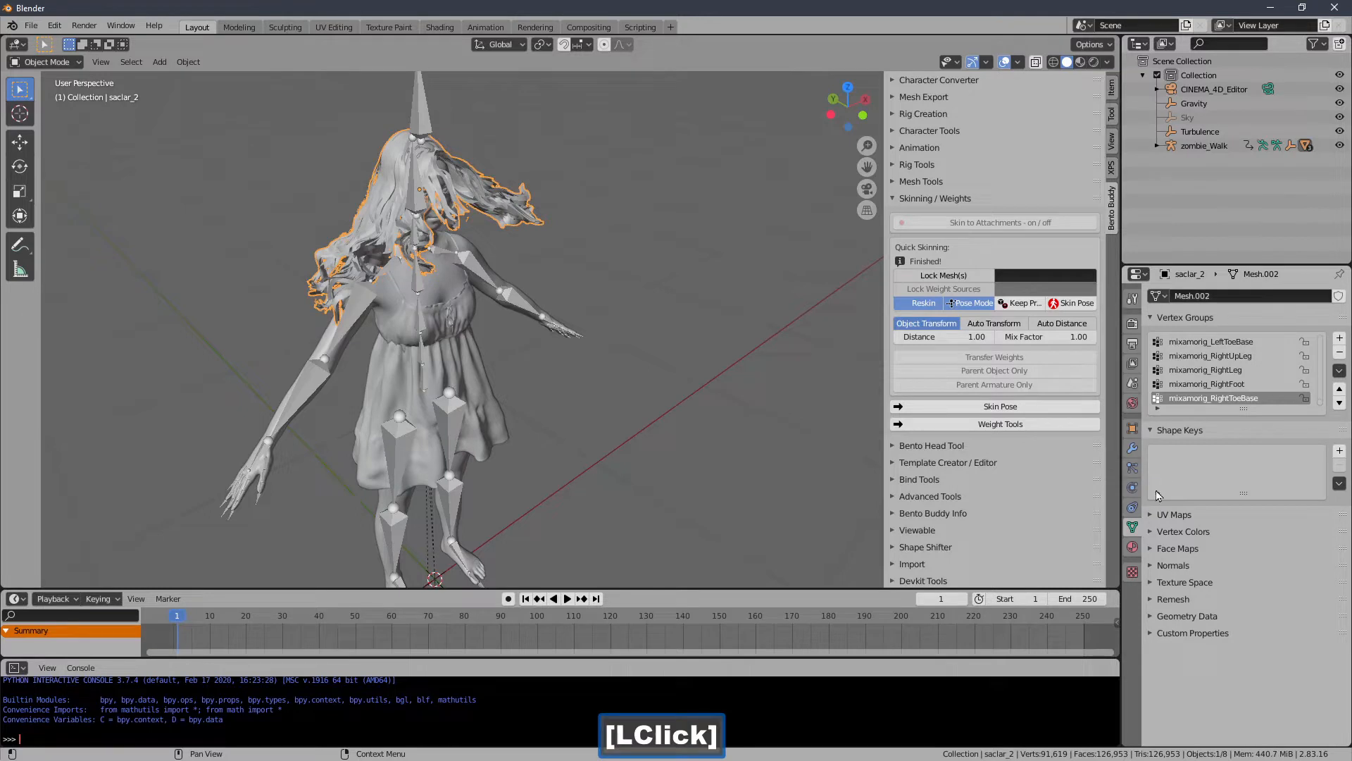
left_click(1340, 371)
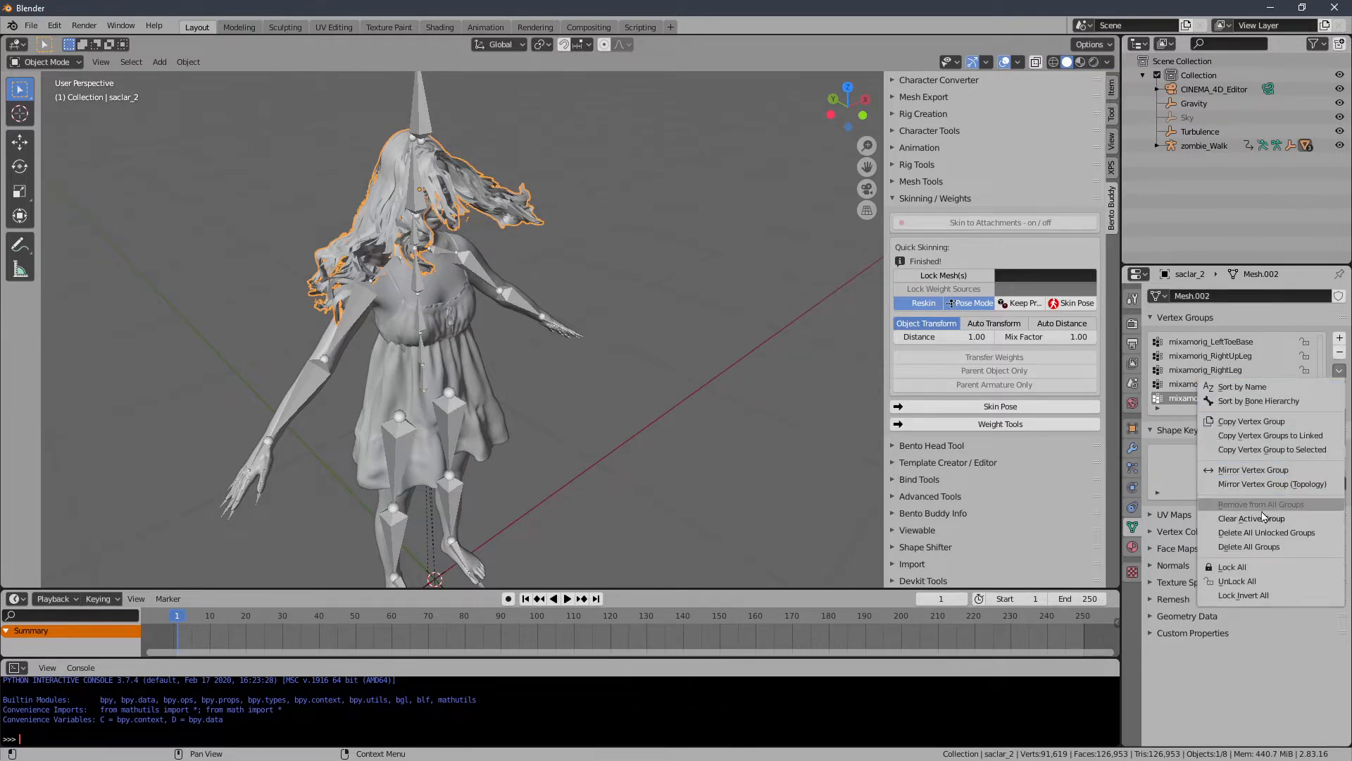
left_click(1267, 547)
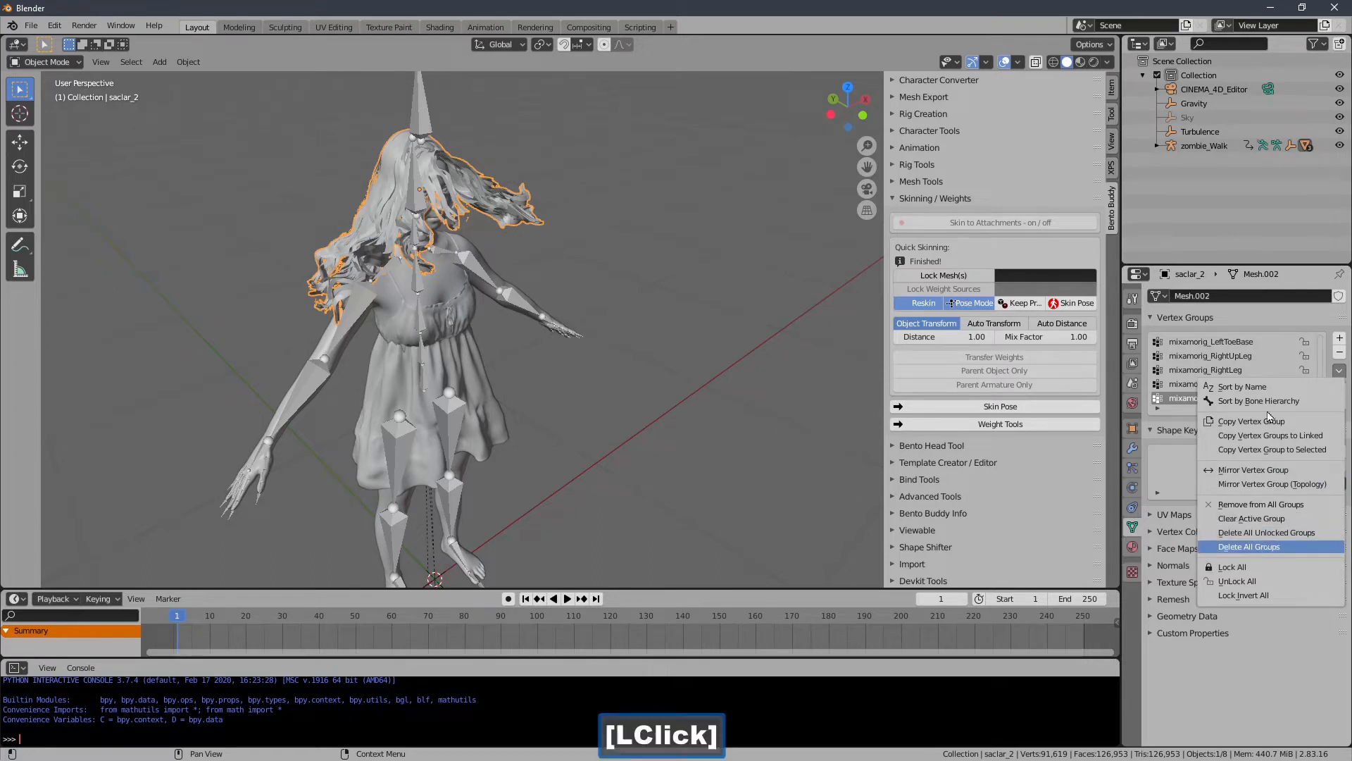
- Add a new vertex group to the hair mesh and name it mixamorig_Head with the copied bone name
left_click(1340, 339)
double_click(1211, 344)
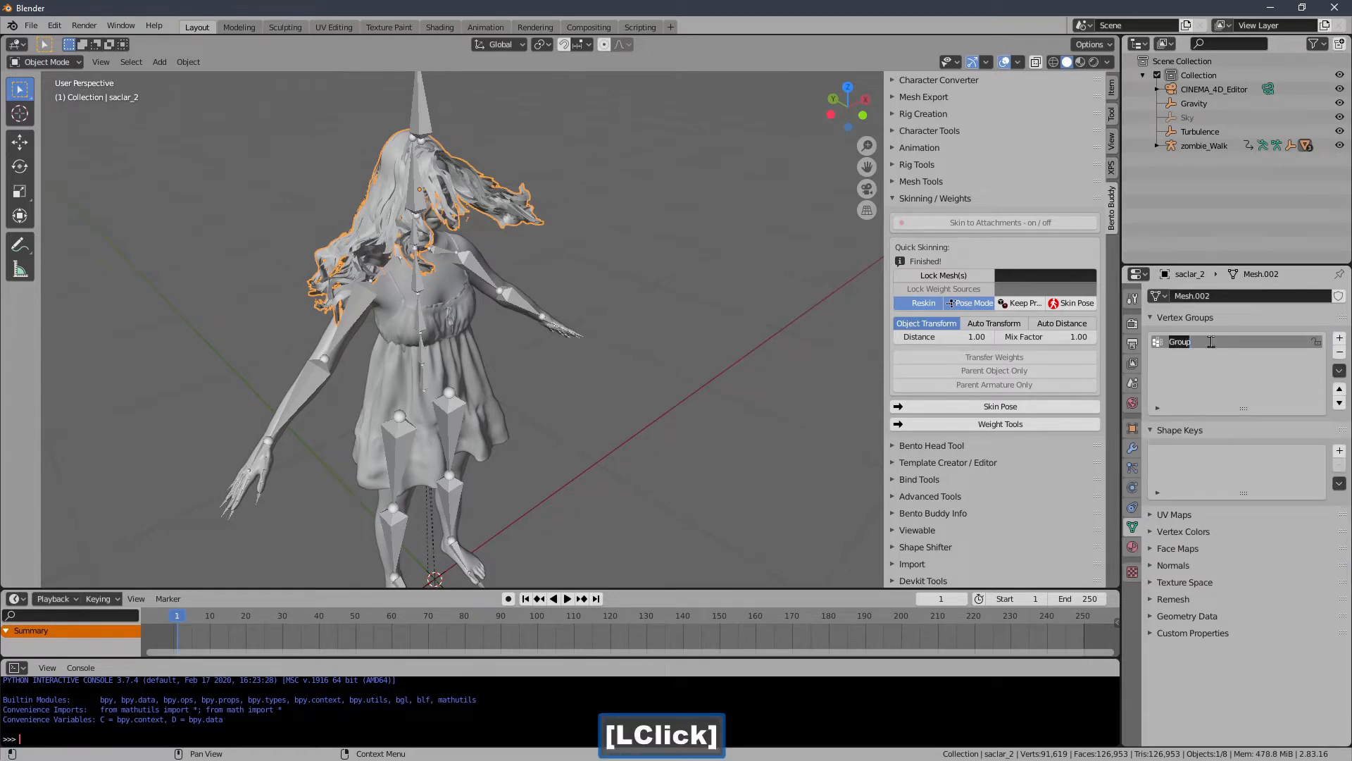
key("ctrl+v")
key("Return")
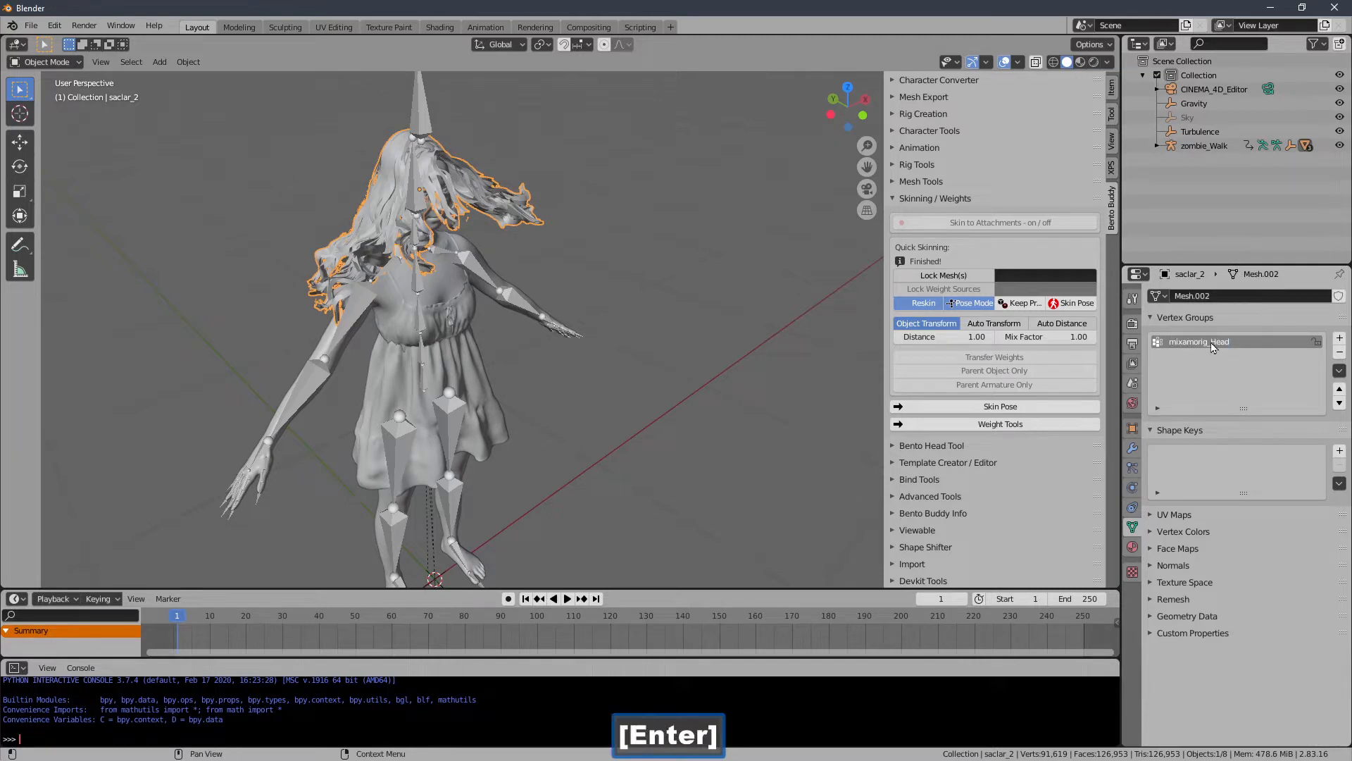
- Assign all hair vertices to the mixamorig_Head group with weight 1.000 in Edit Mode, and return to Object Mode
left_click(43, 62)
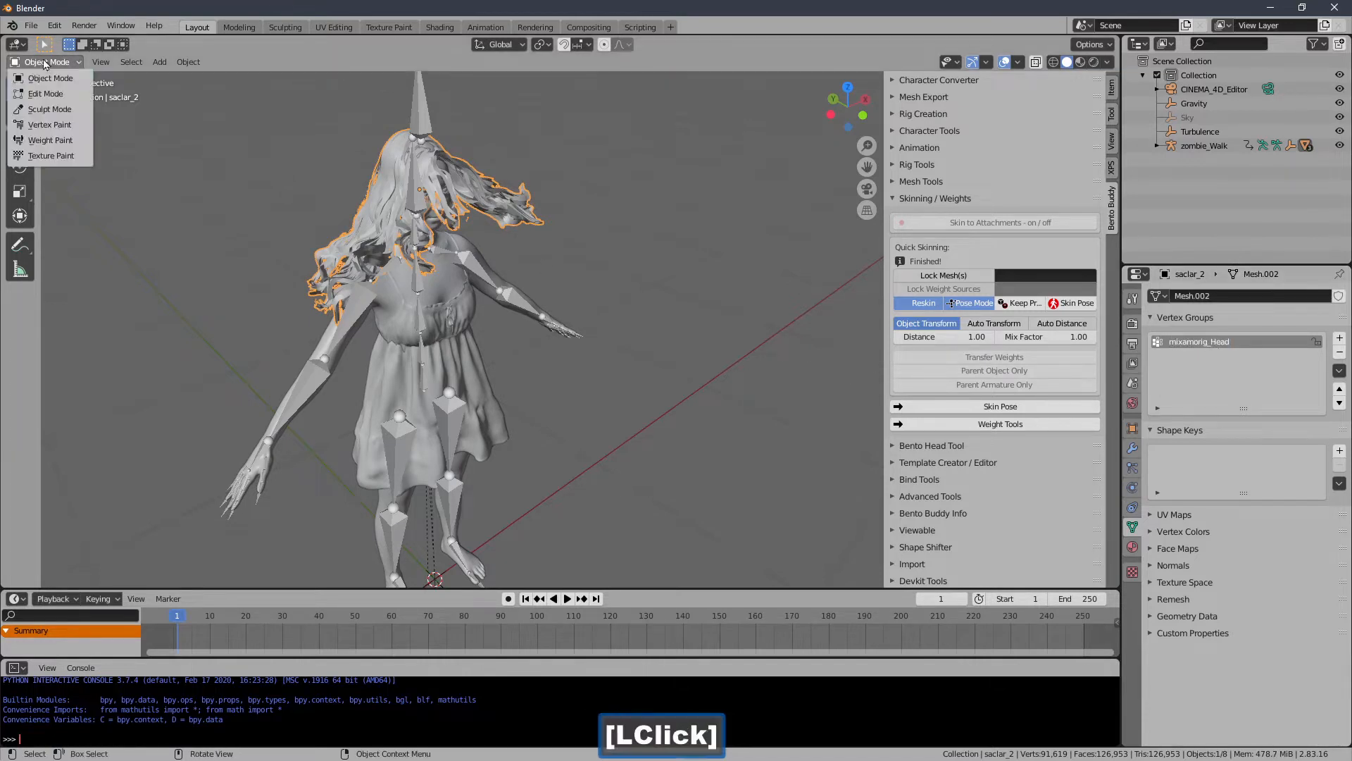
left_click(41, 89)
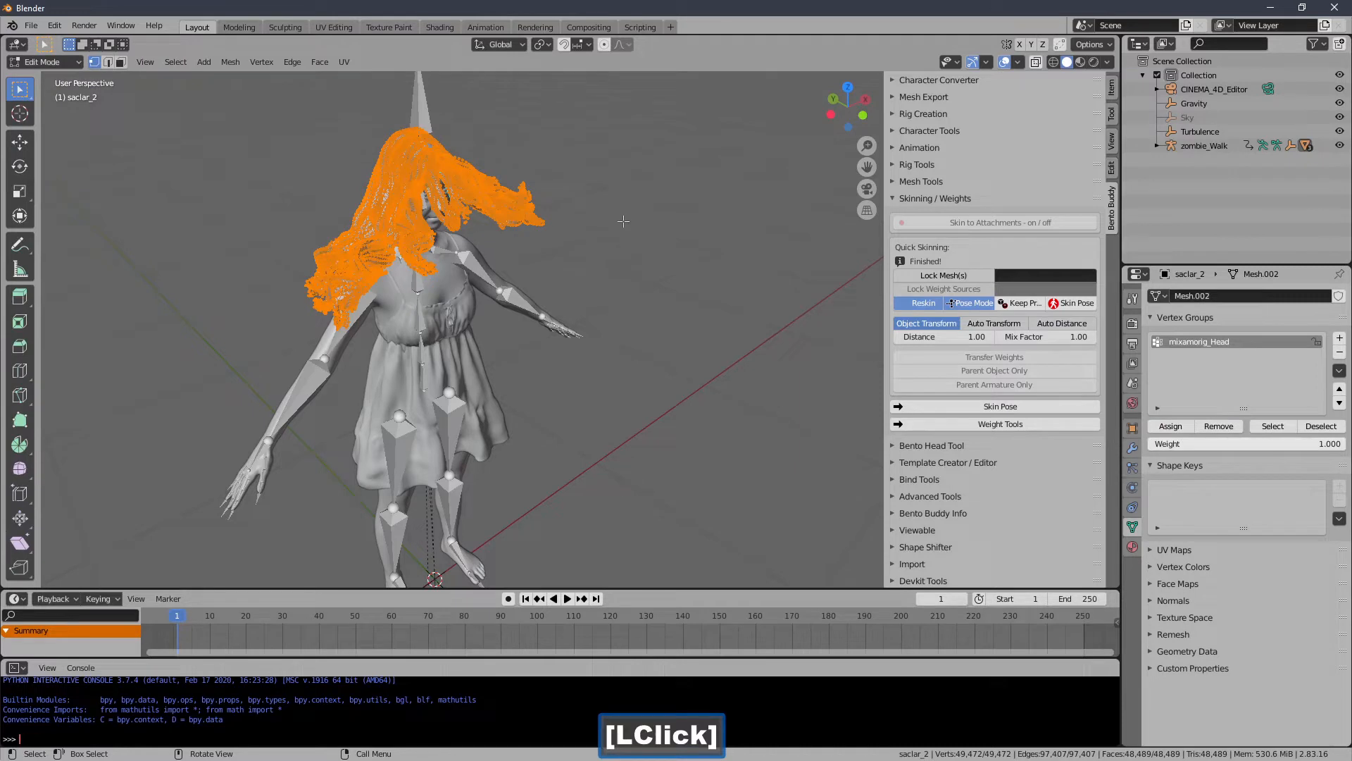
key("a")
key("a")
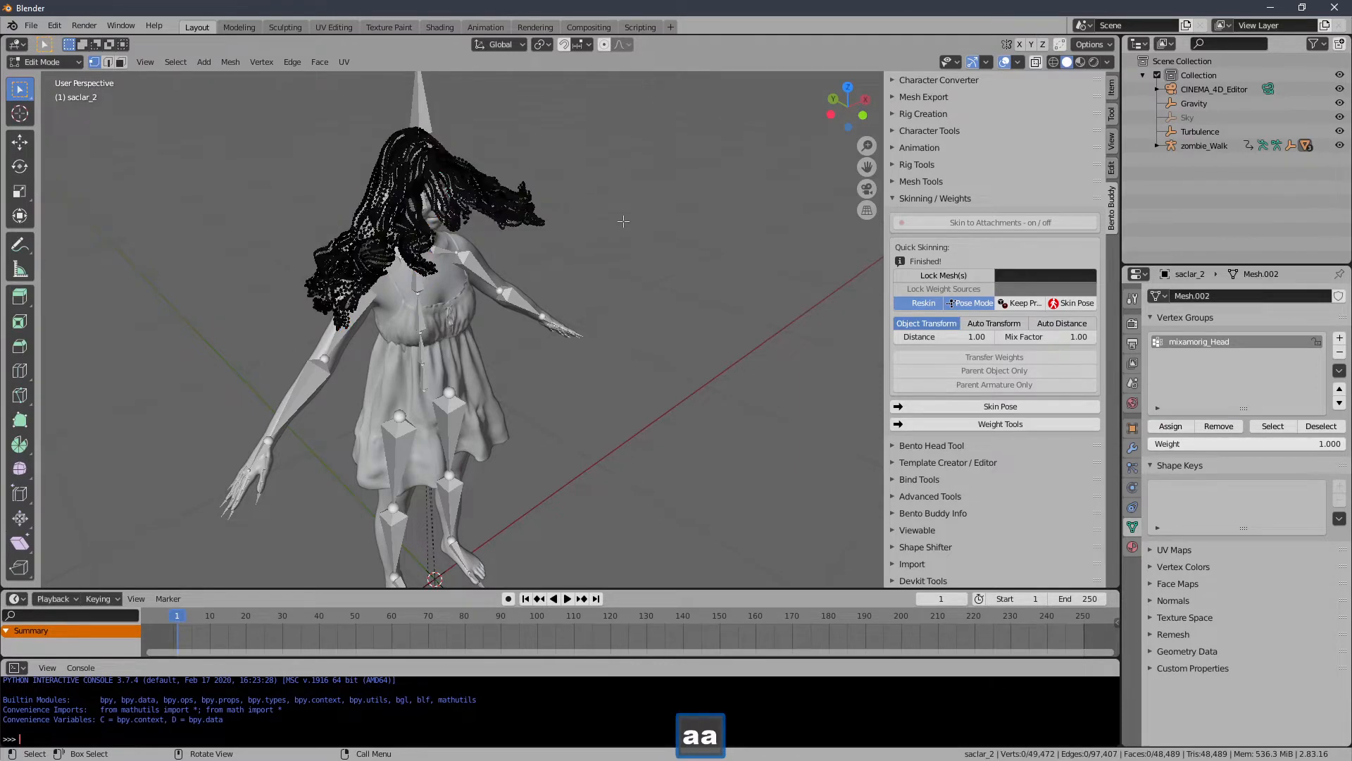
key("a")
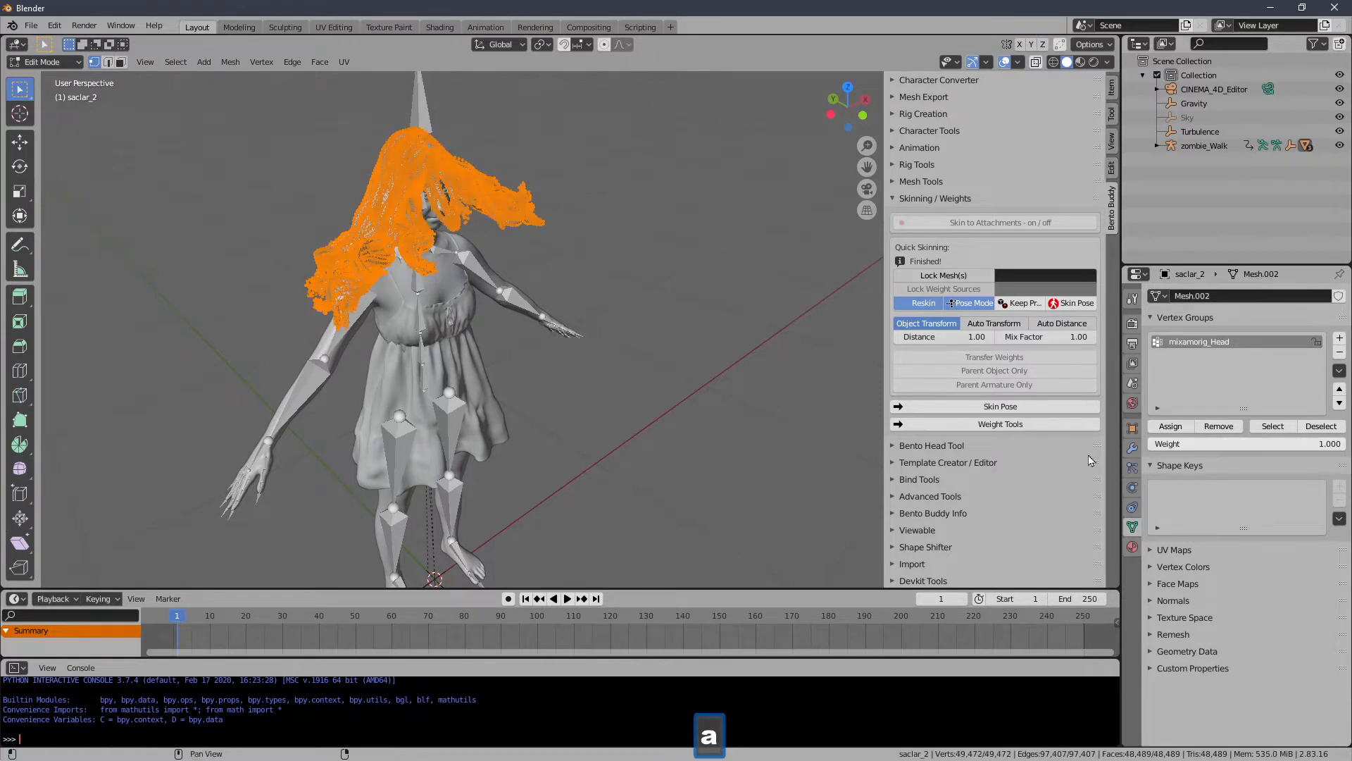
left_click(1173, 427)
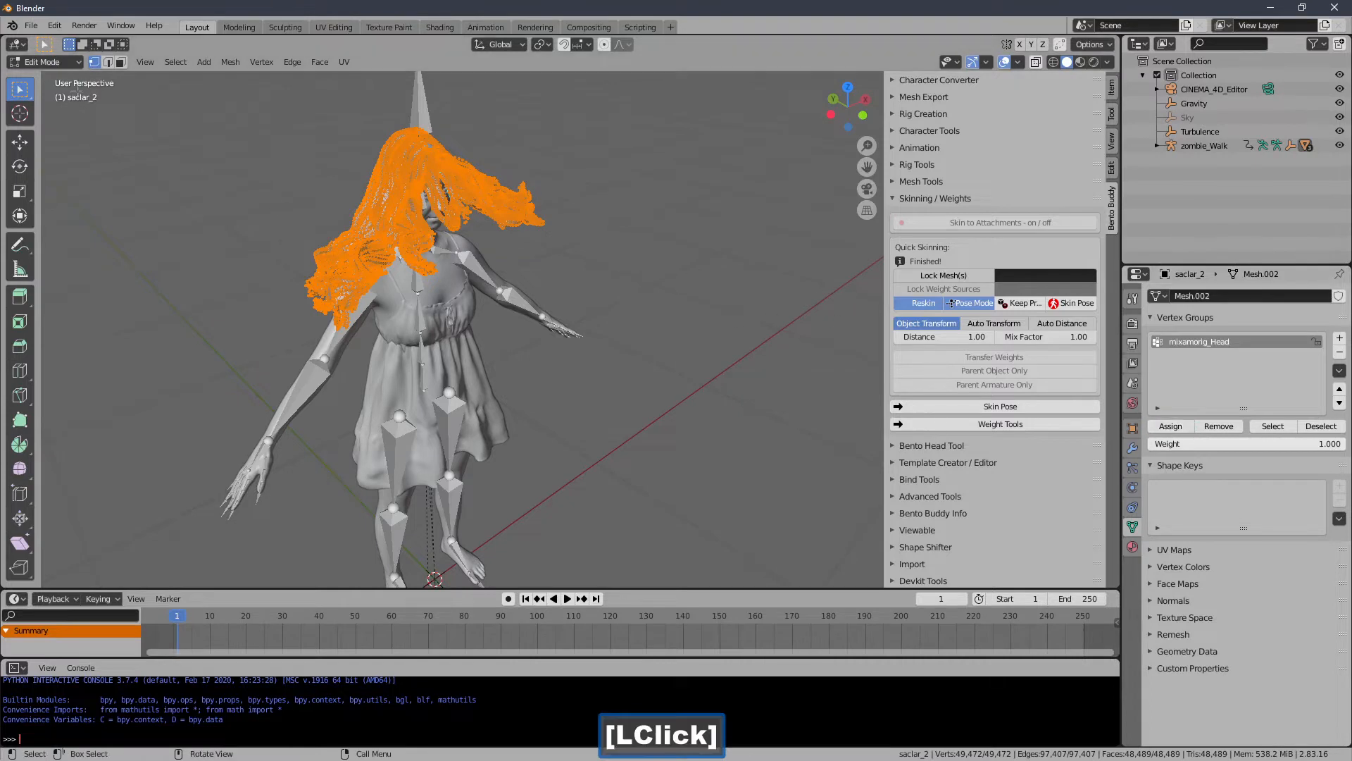
left_click(68, 62)
left_click(68, 79)
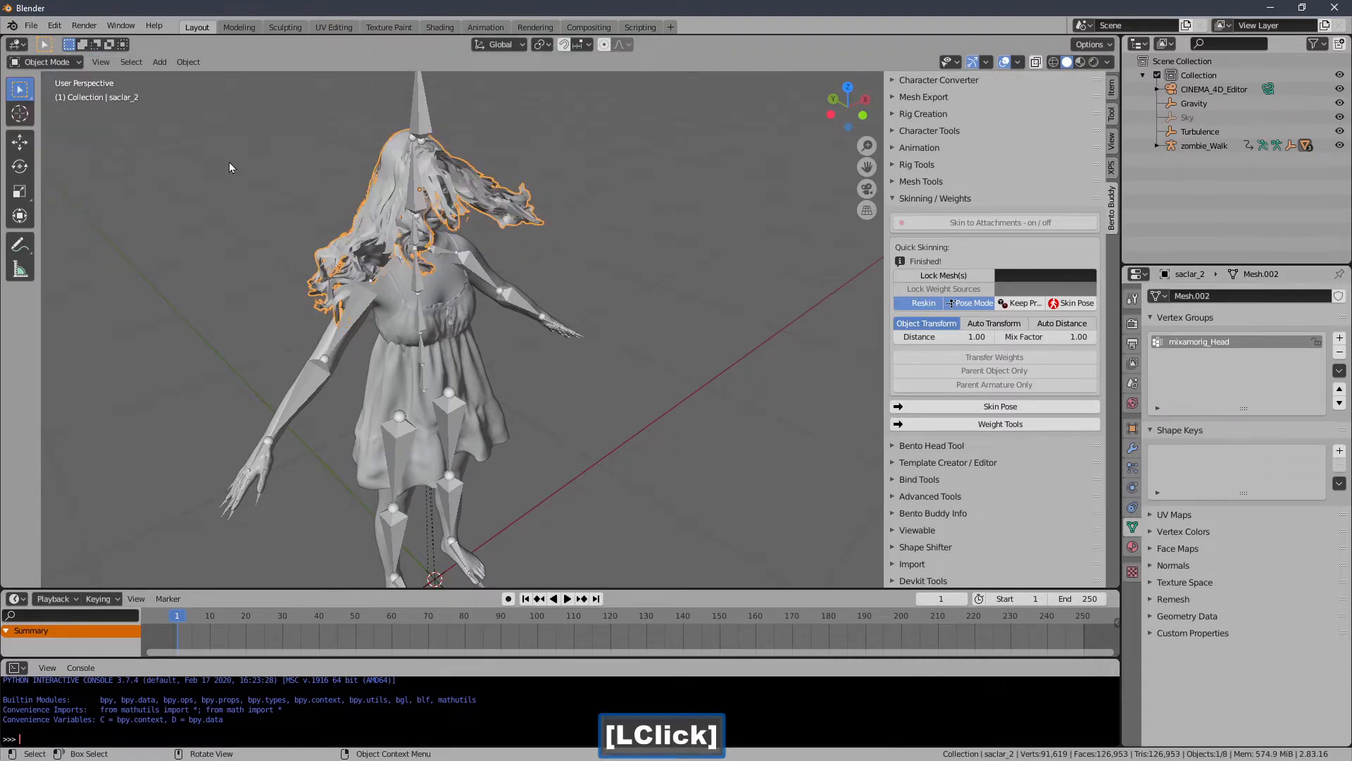
- Check the hair's Armature modifier, scrub the walk to see whether the hair follows the head, and return to the first frame
middle_click_drag(547, 167, 566, 168, "ctrl")
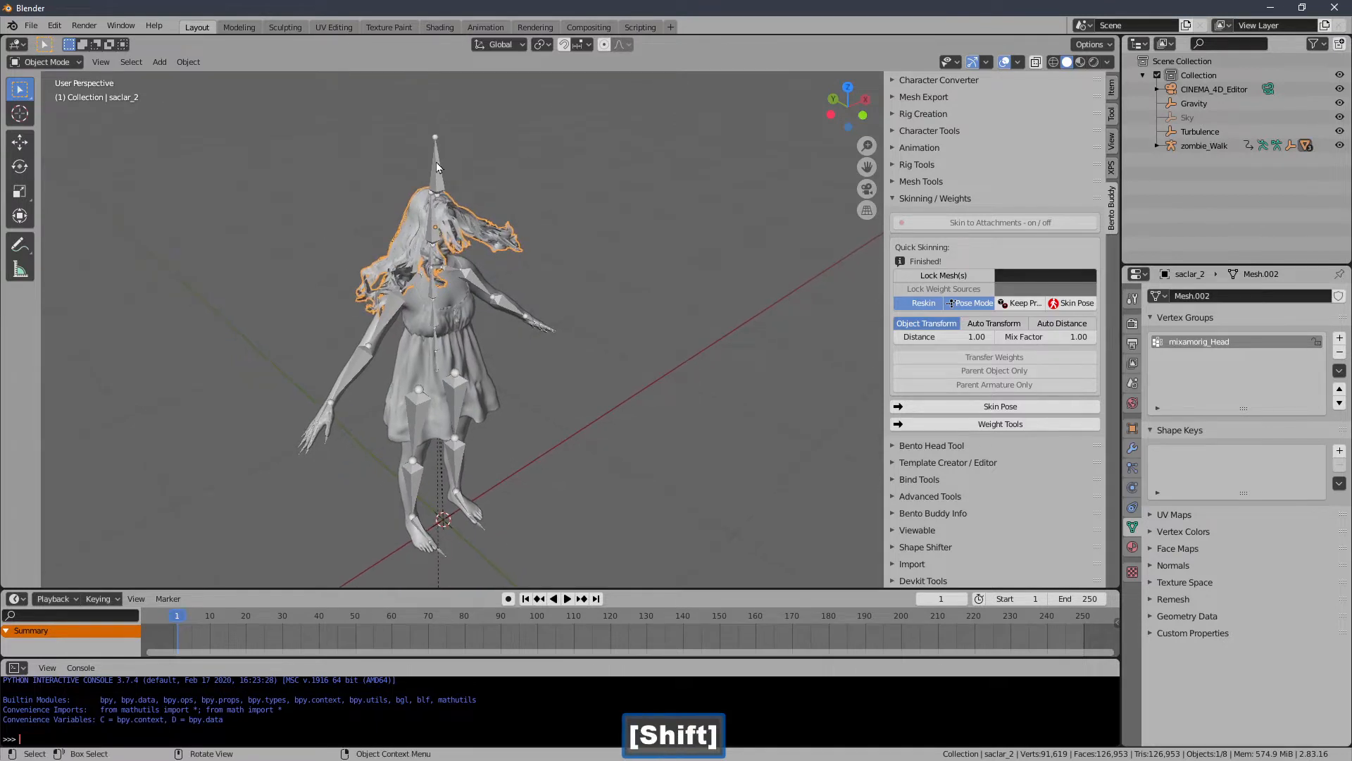
left_click(1132, 448)
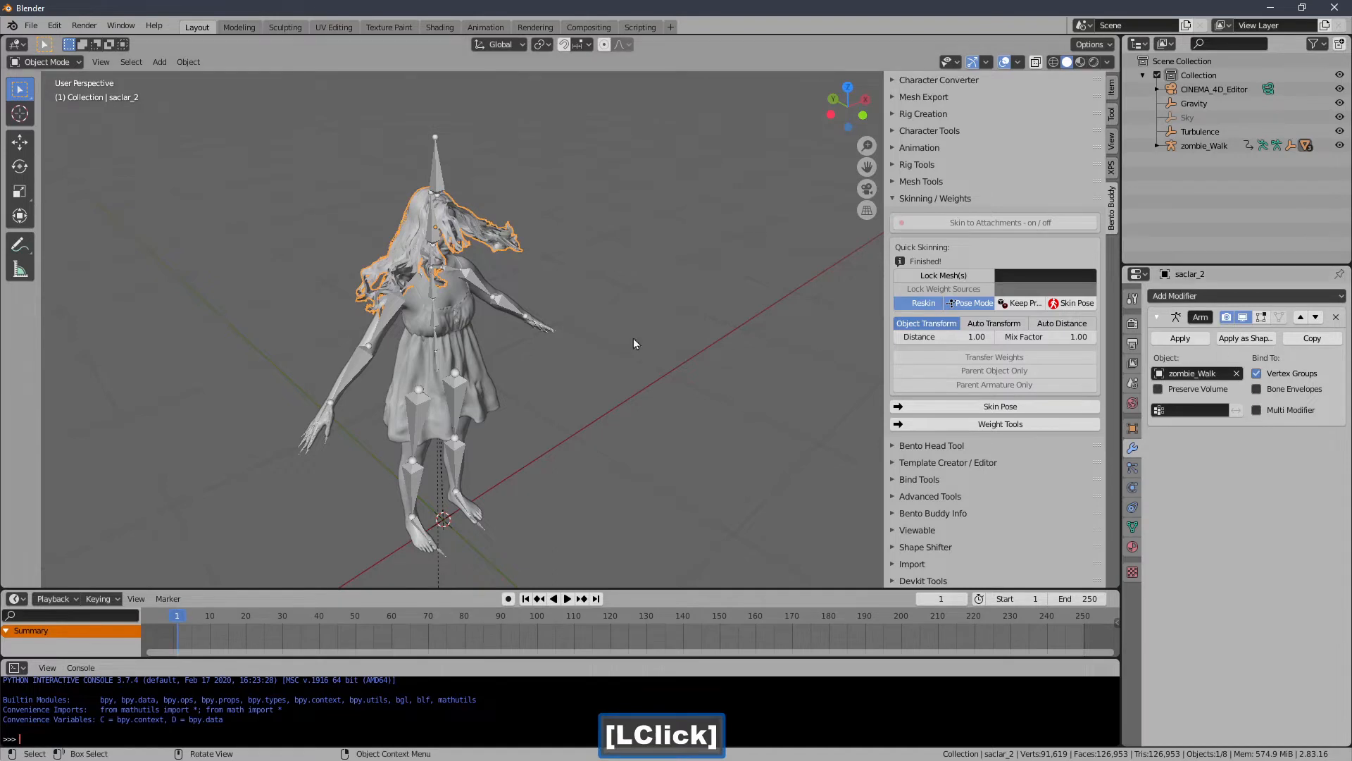
middle_click_drag(632, 337, 594, 315)
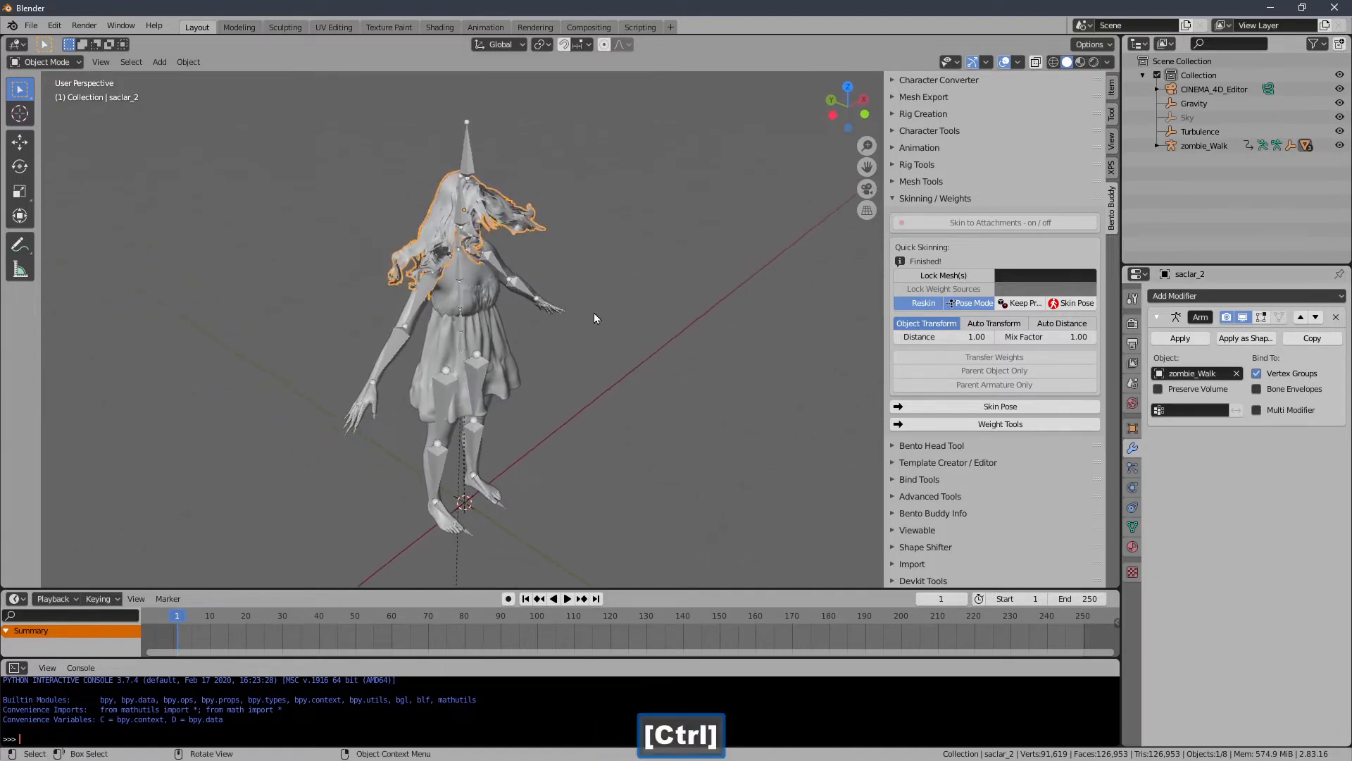
left_click_drag(243, 615, 621, 620)
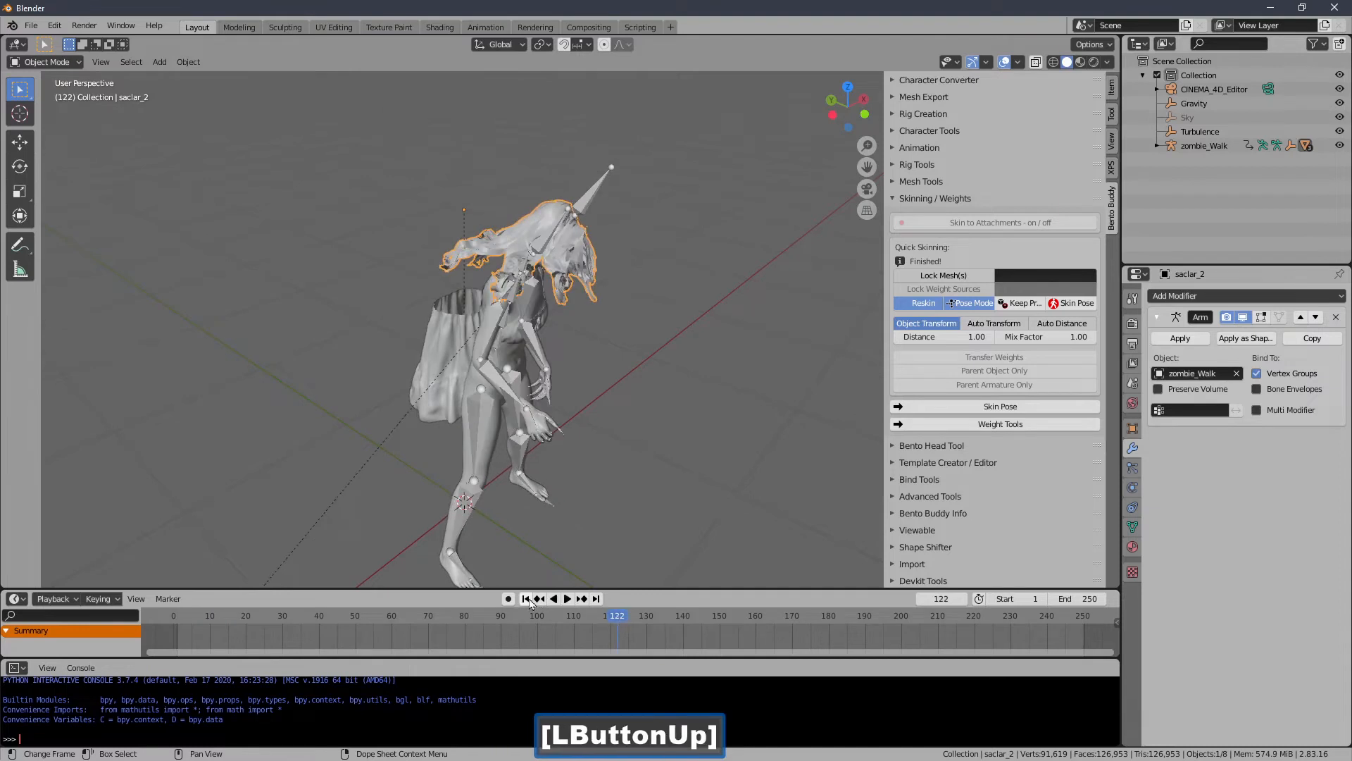
left_click(527, 599)
- Lock the dress elbise as the mesh and the body vucut as the weight source, and transfer the weights
left_click(513, 357)
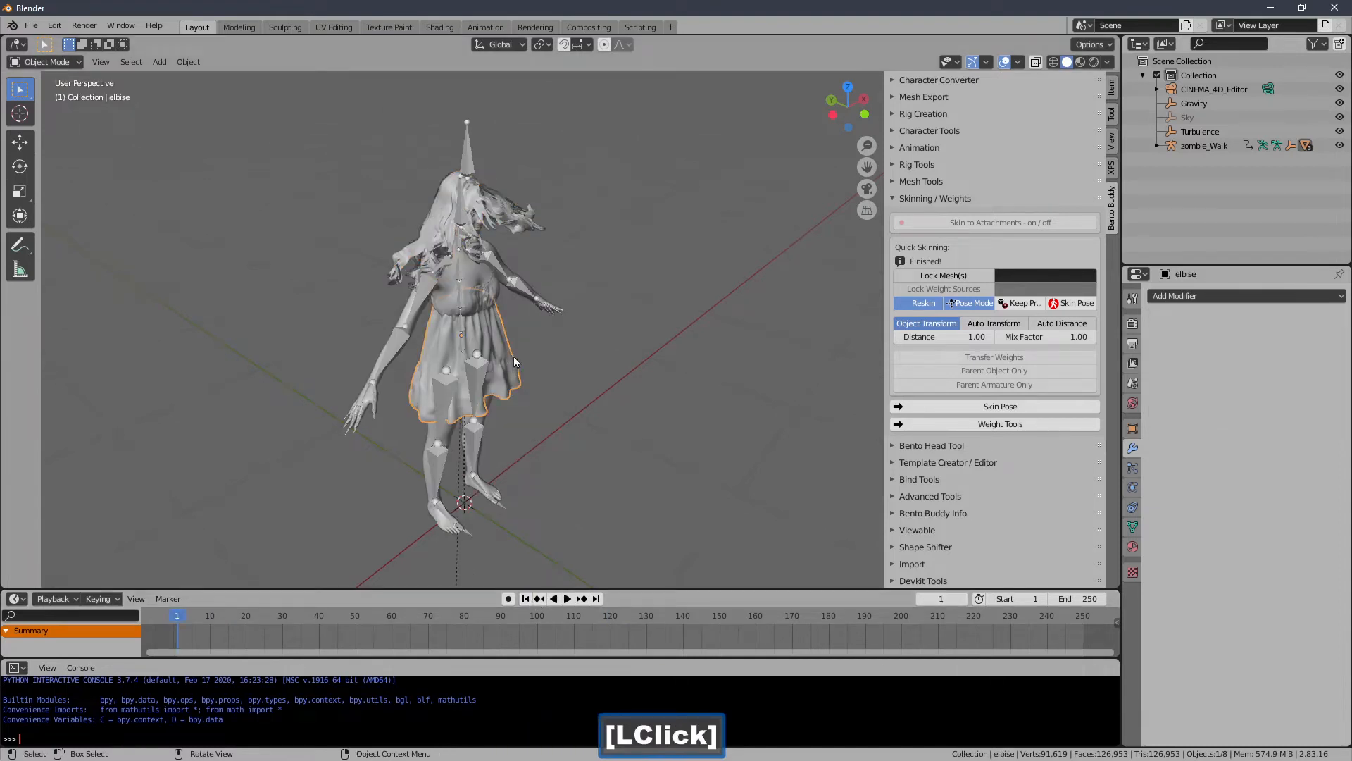
middle_click_drag(513, 356, 586, 277)
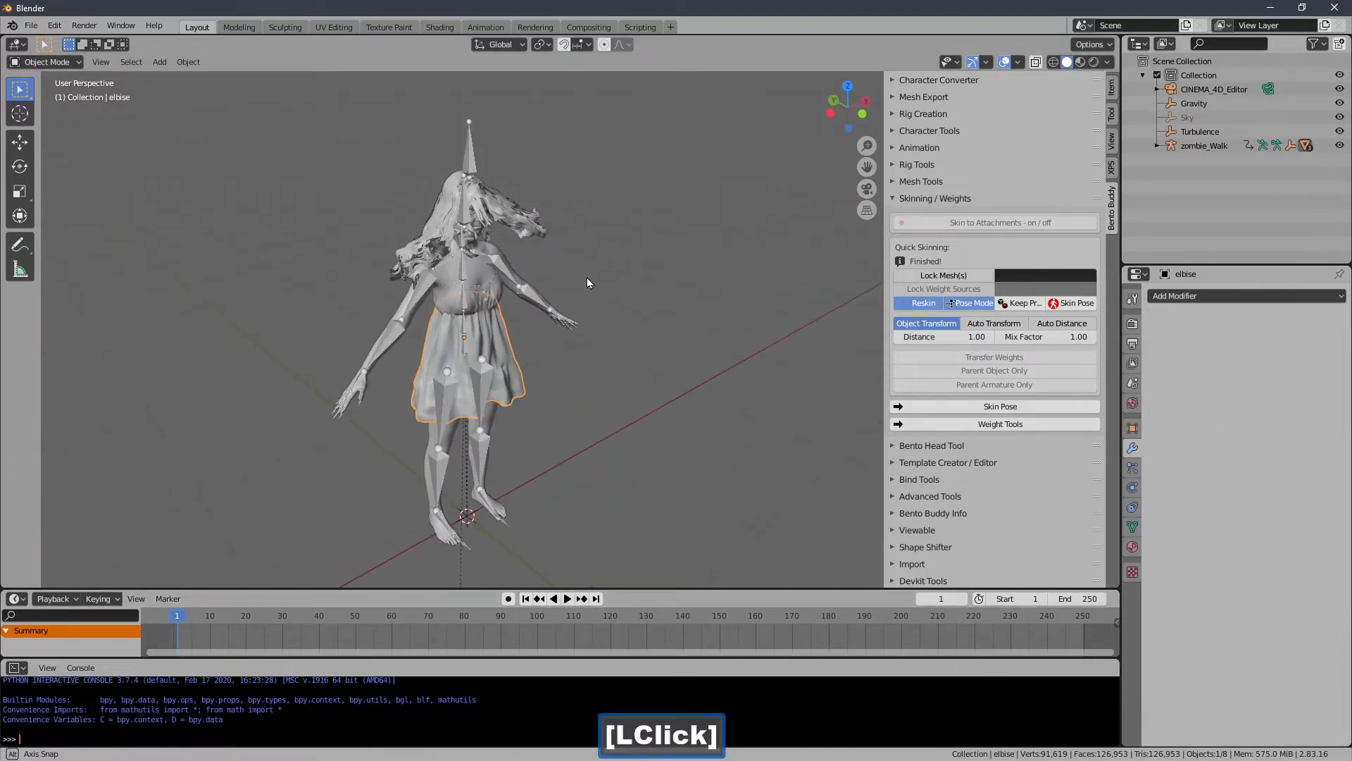
left_click(982, 276)
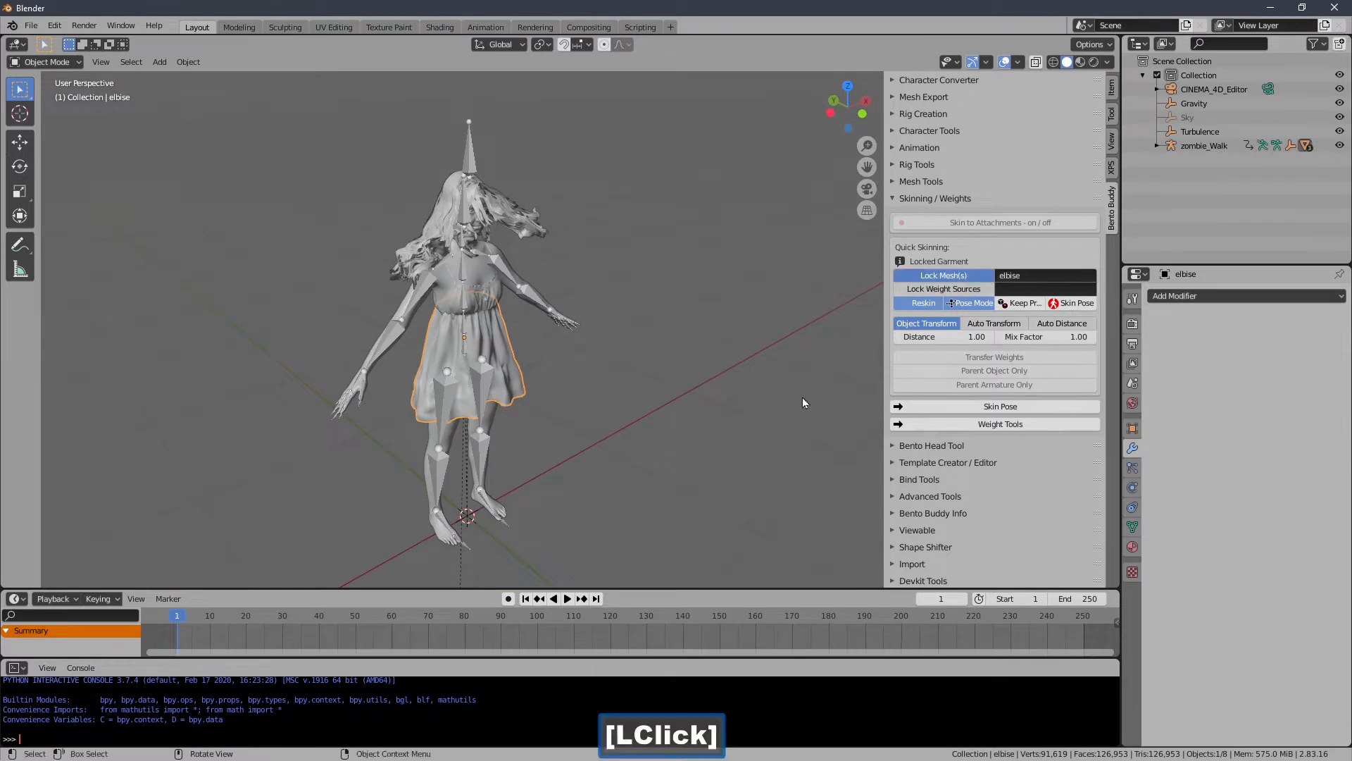
left_click(421, 487)
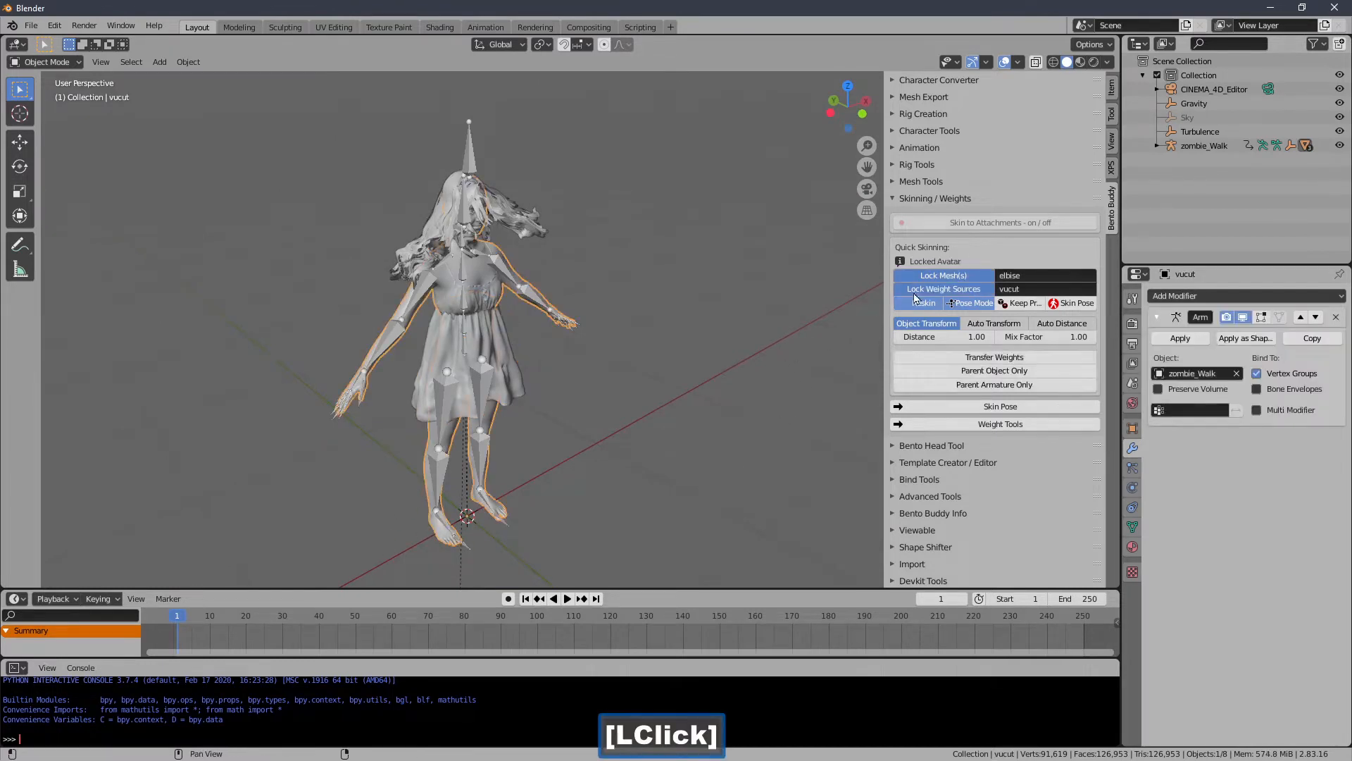
left_click(995, 357)
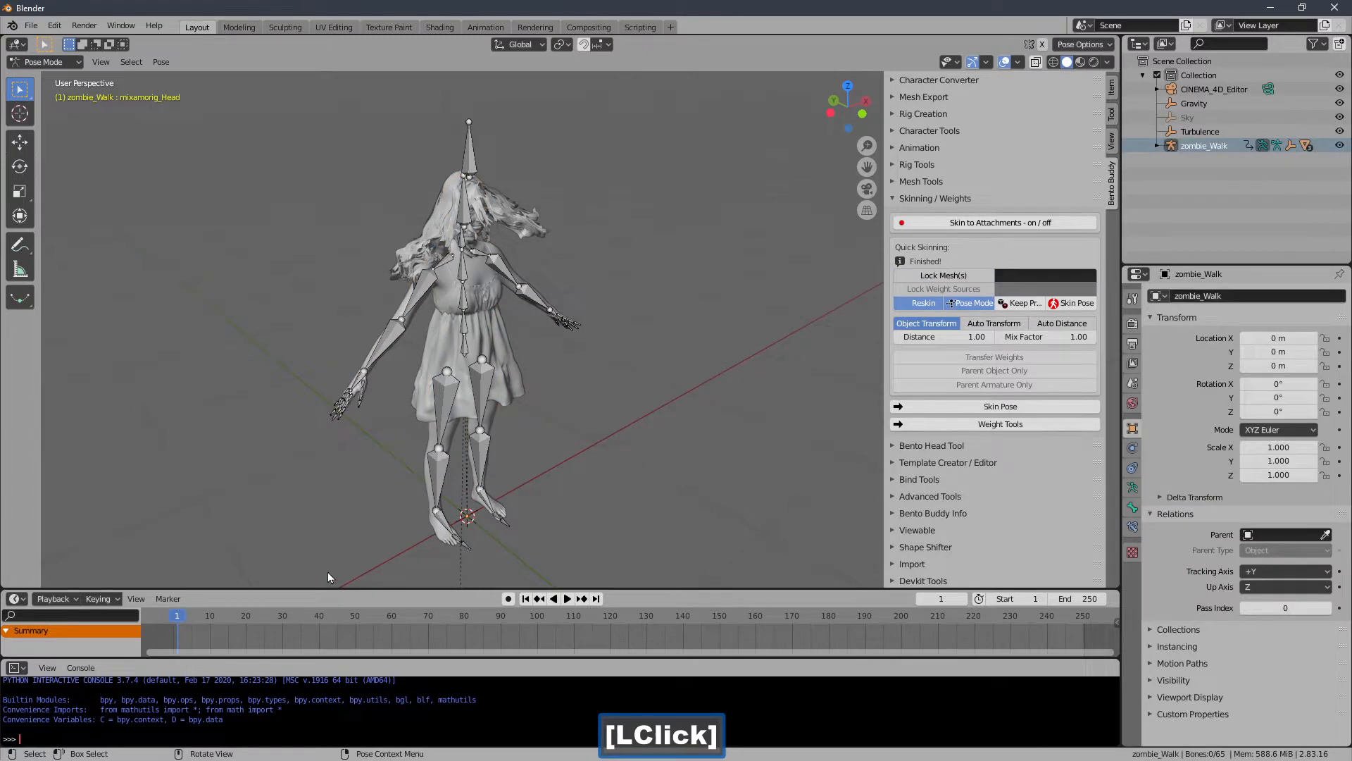
- Scrub and play the walk to check how the dress follows the body, and return to the first frame
left_click_drag(193, 615, 525, 612)
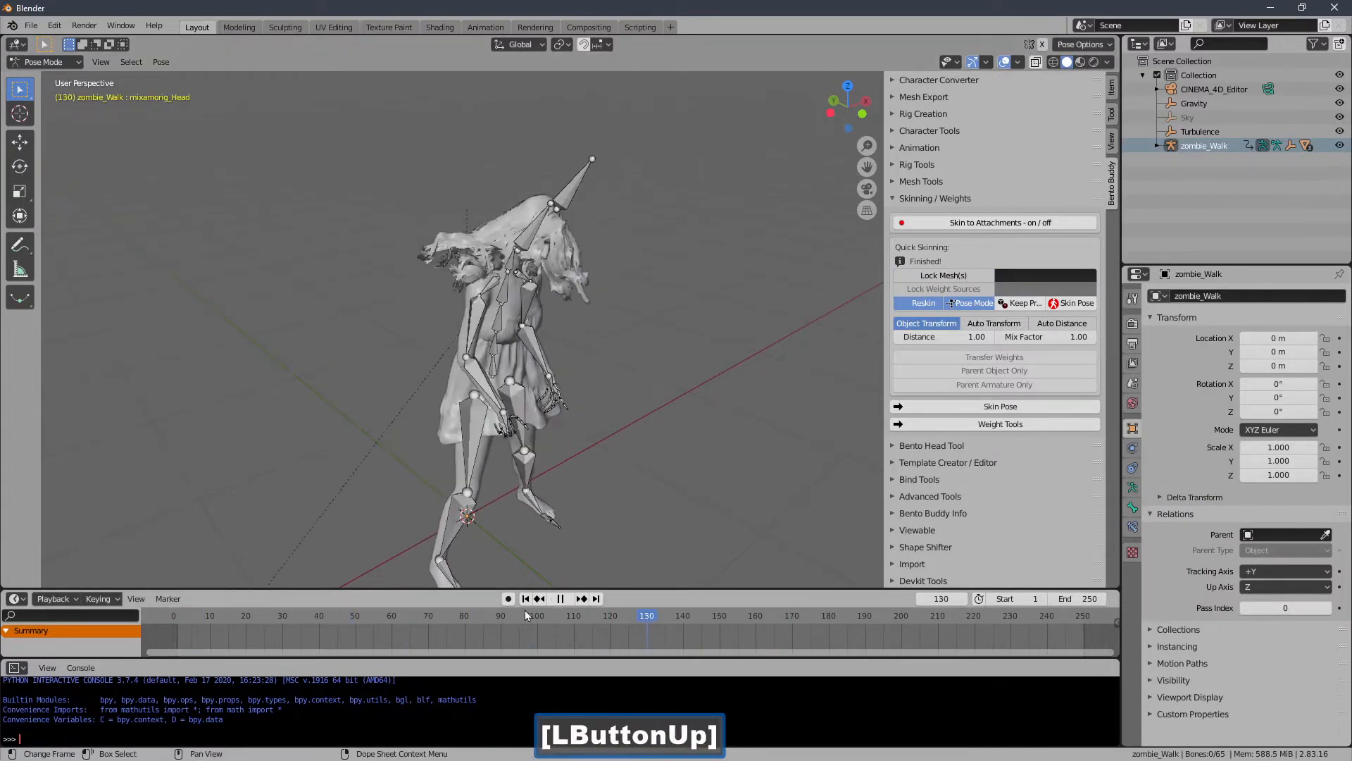
left_click(526, 599)
middle_click_drag(517, 338, 557, 334, "shift")
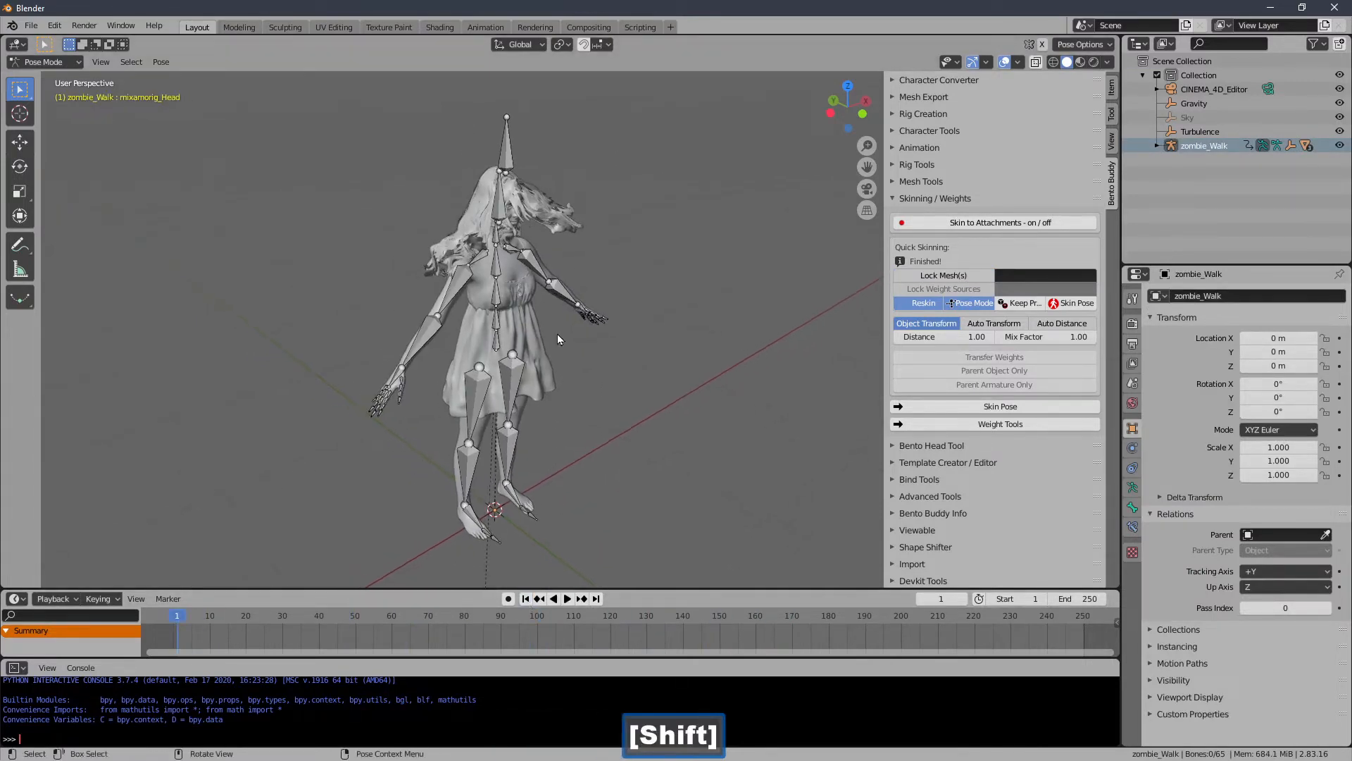
- Save the scene over temp.blend in the ghost-girl-animated folder
left_click(31, 25)
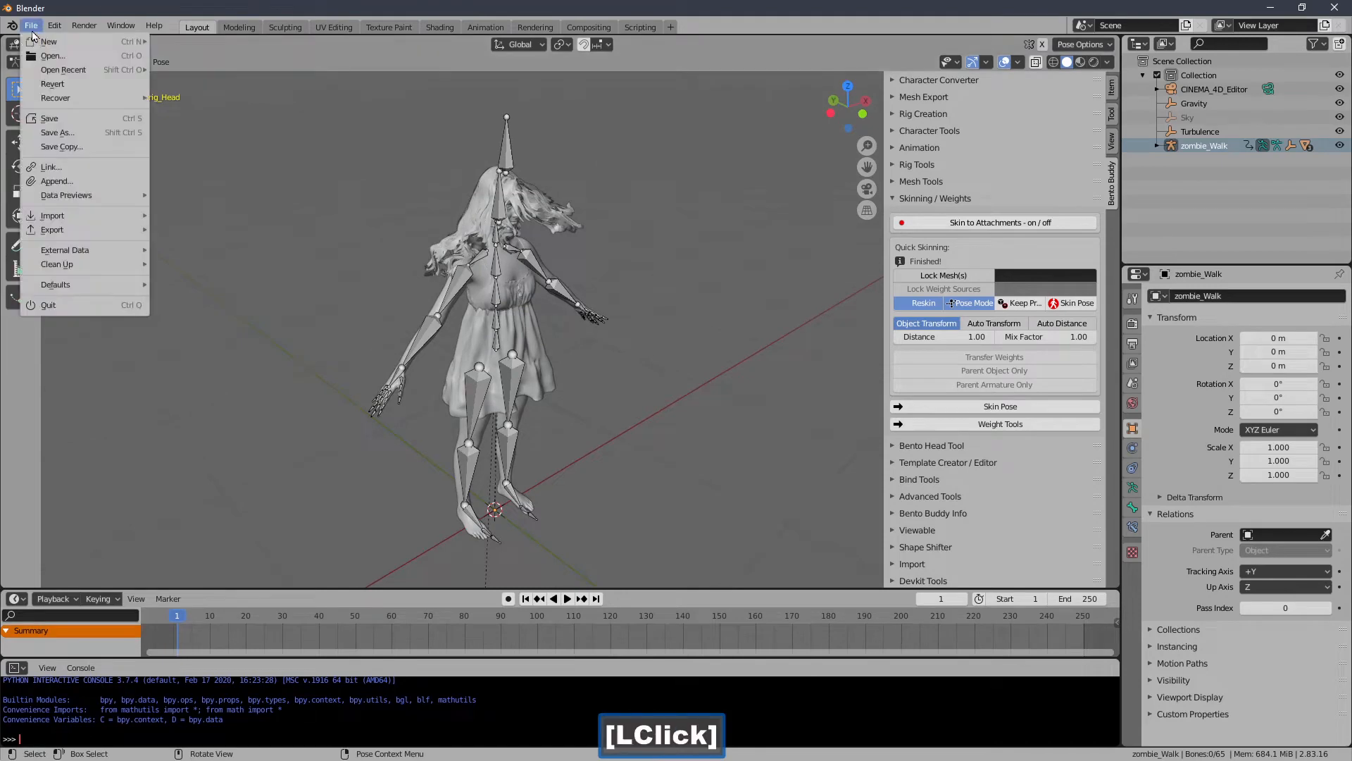
left_click(59, 134)
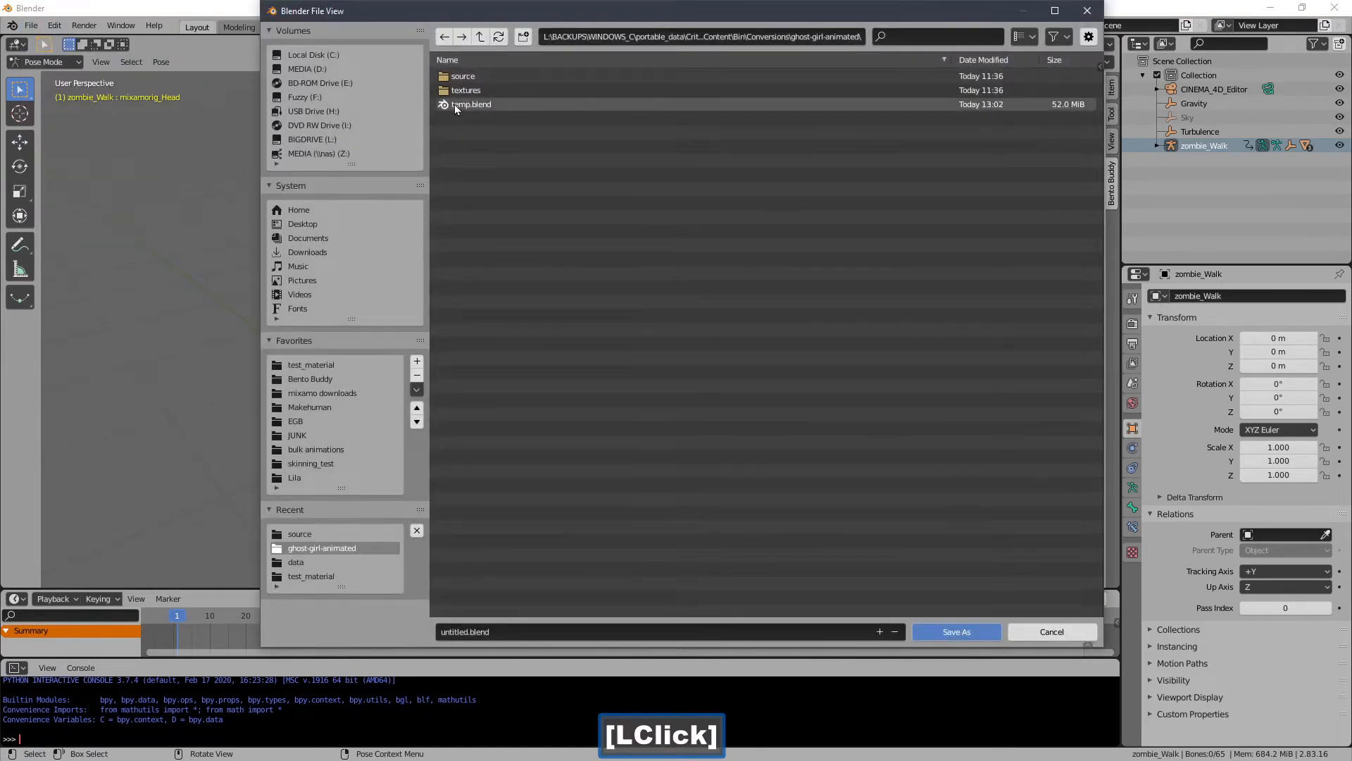
double_click(454, 105)
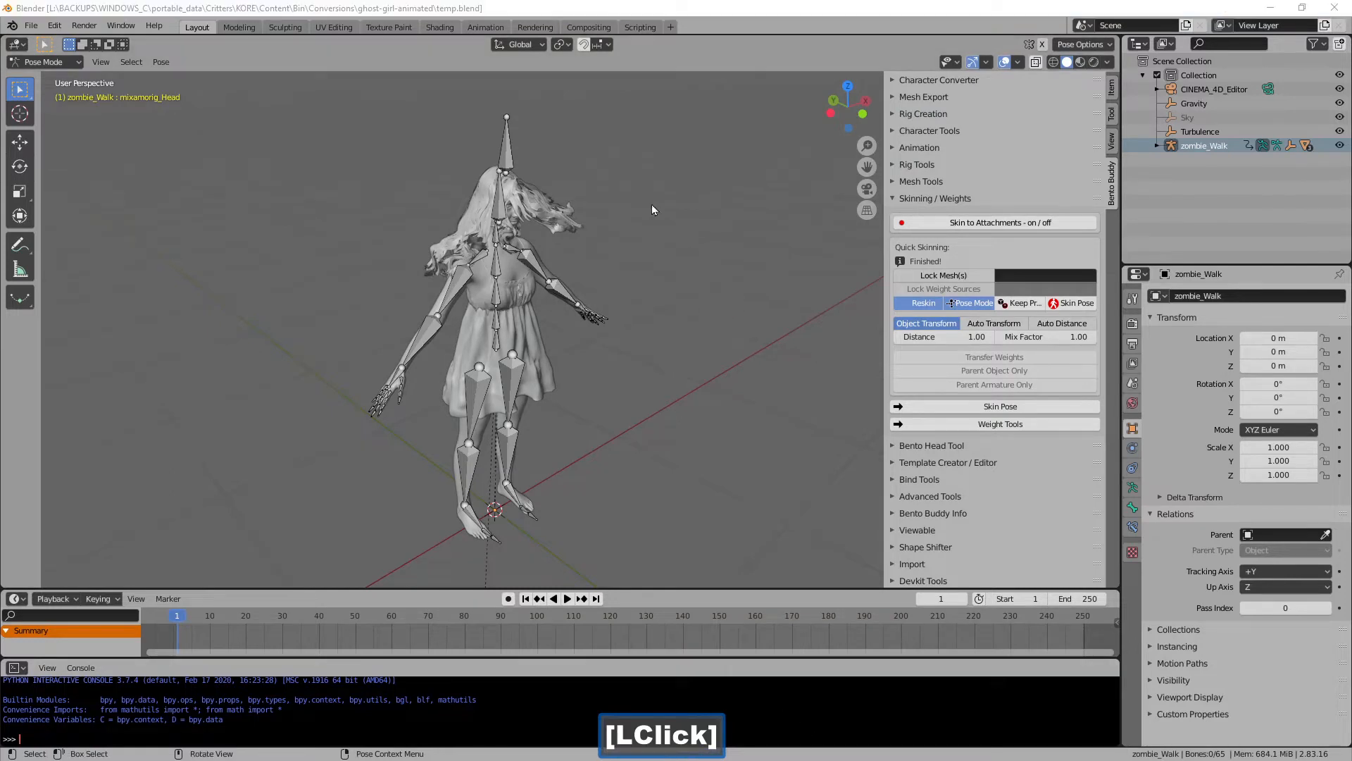
- Select a zombie_Walk bone and run the Visual Snap Mapper's Action to bring in the BentoBuddy actor rig
left_click(523, 148)
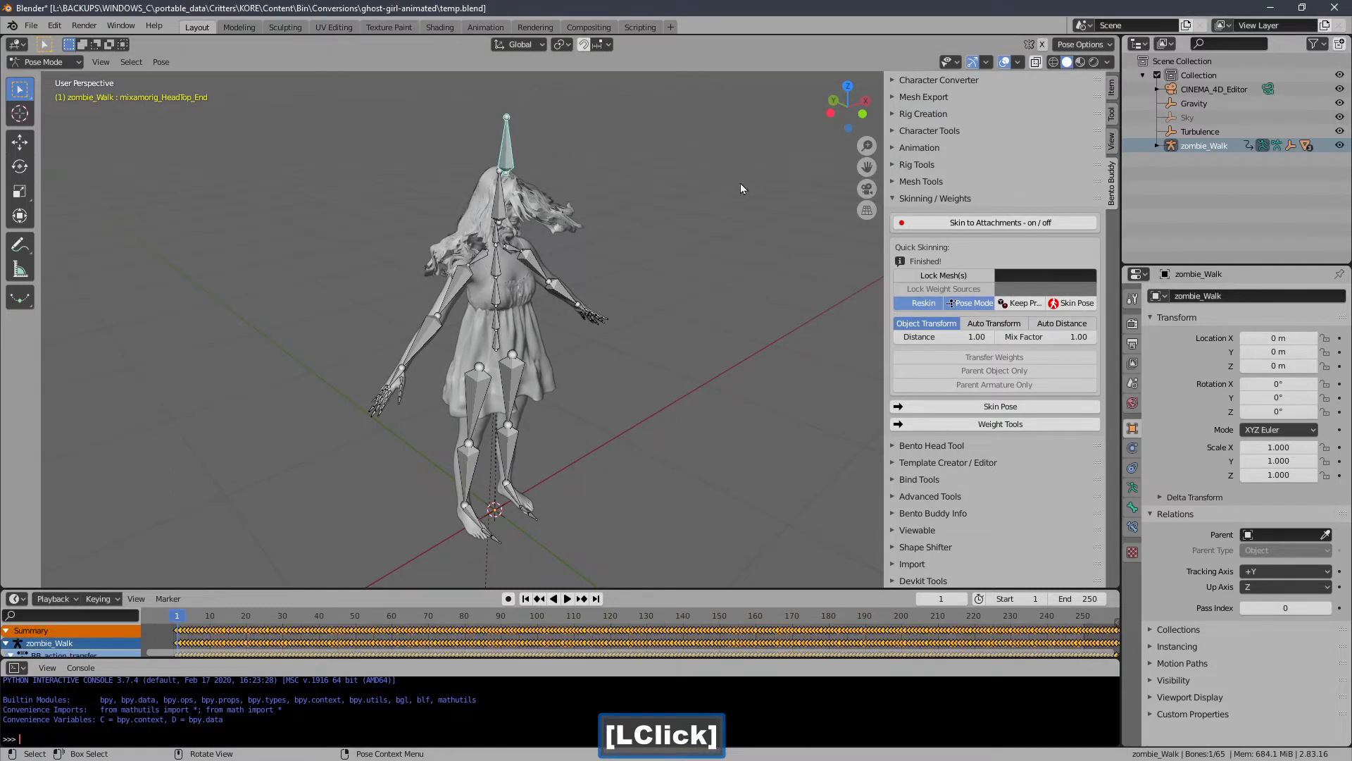
left_click(909, 199)
left_click(920, 132)
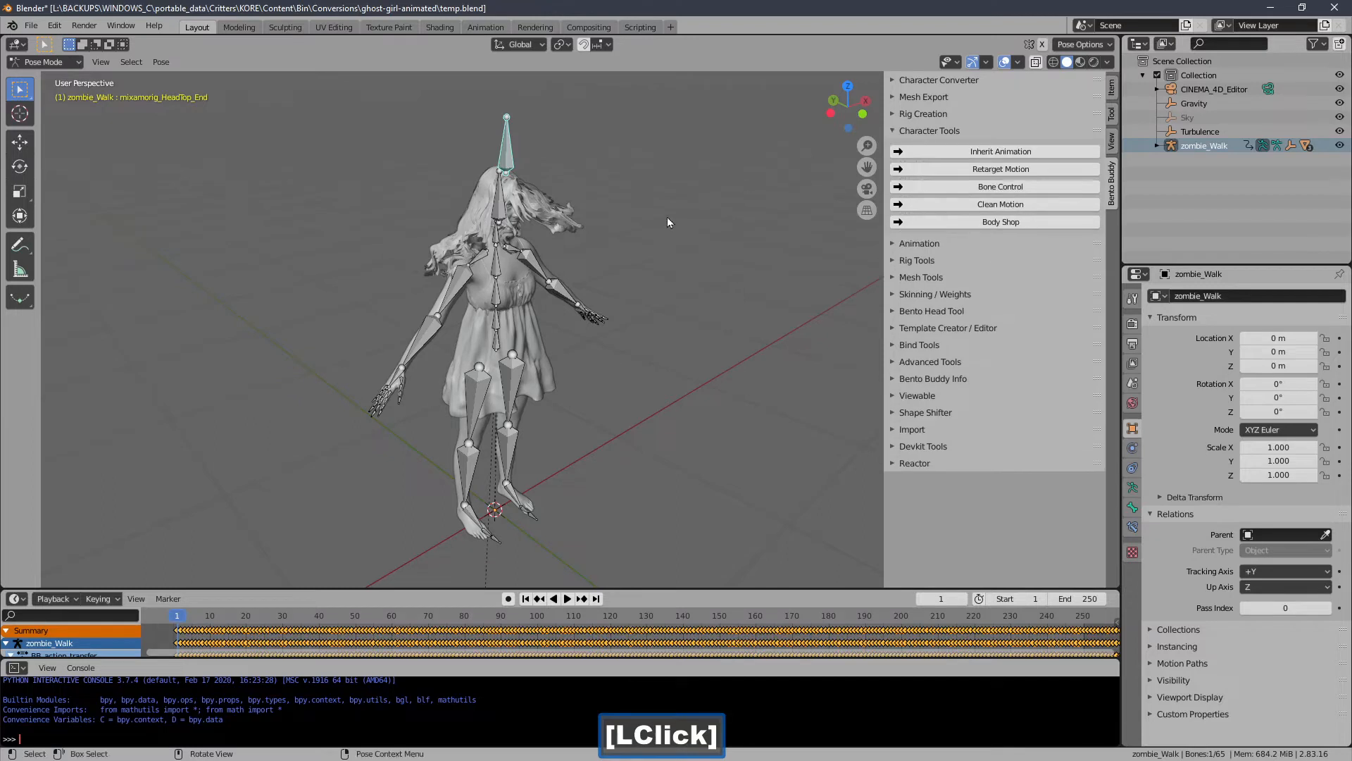
left_click(913, 132)
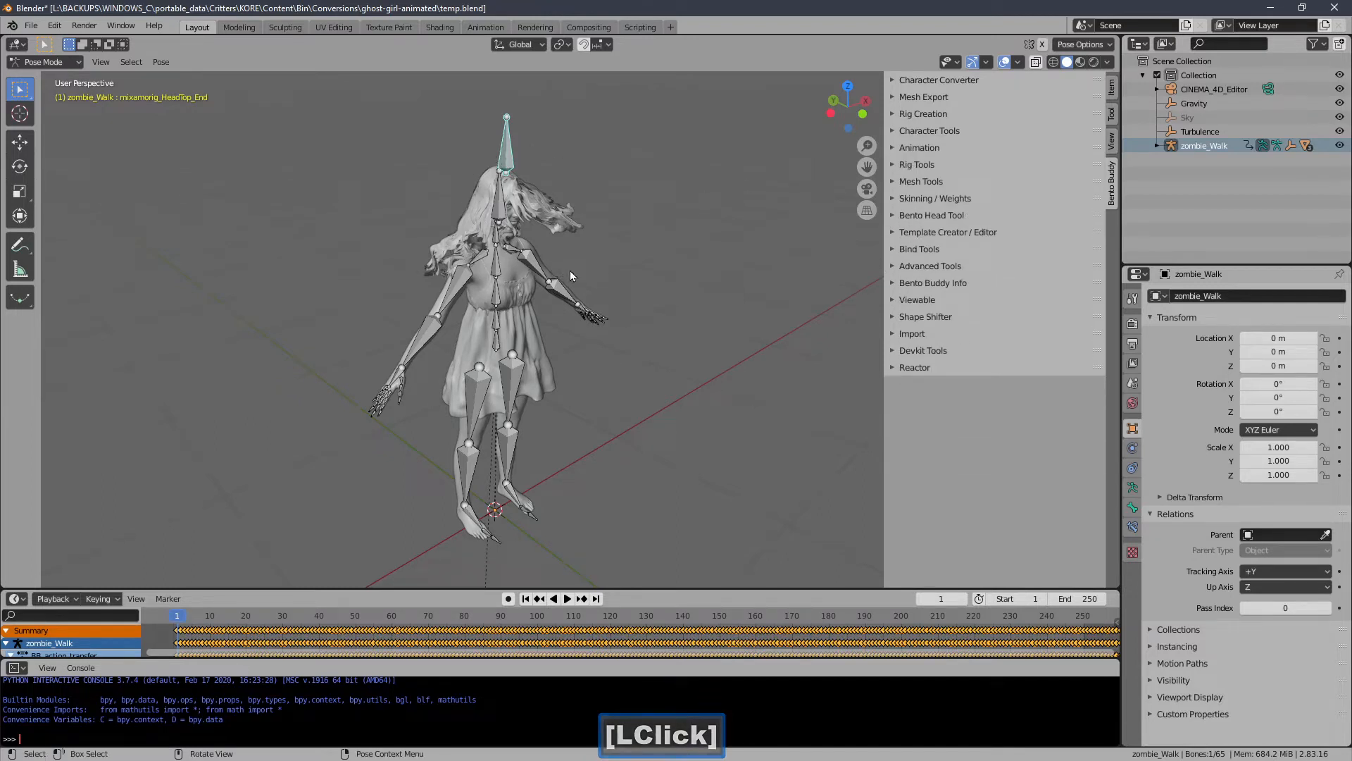
left_click(898, 240)
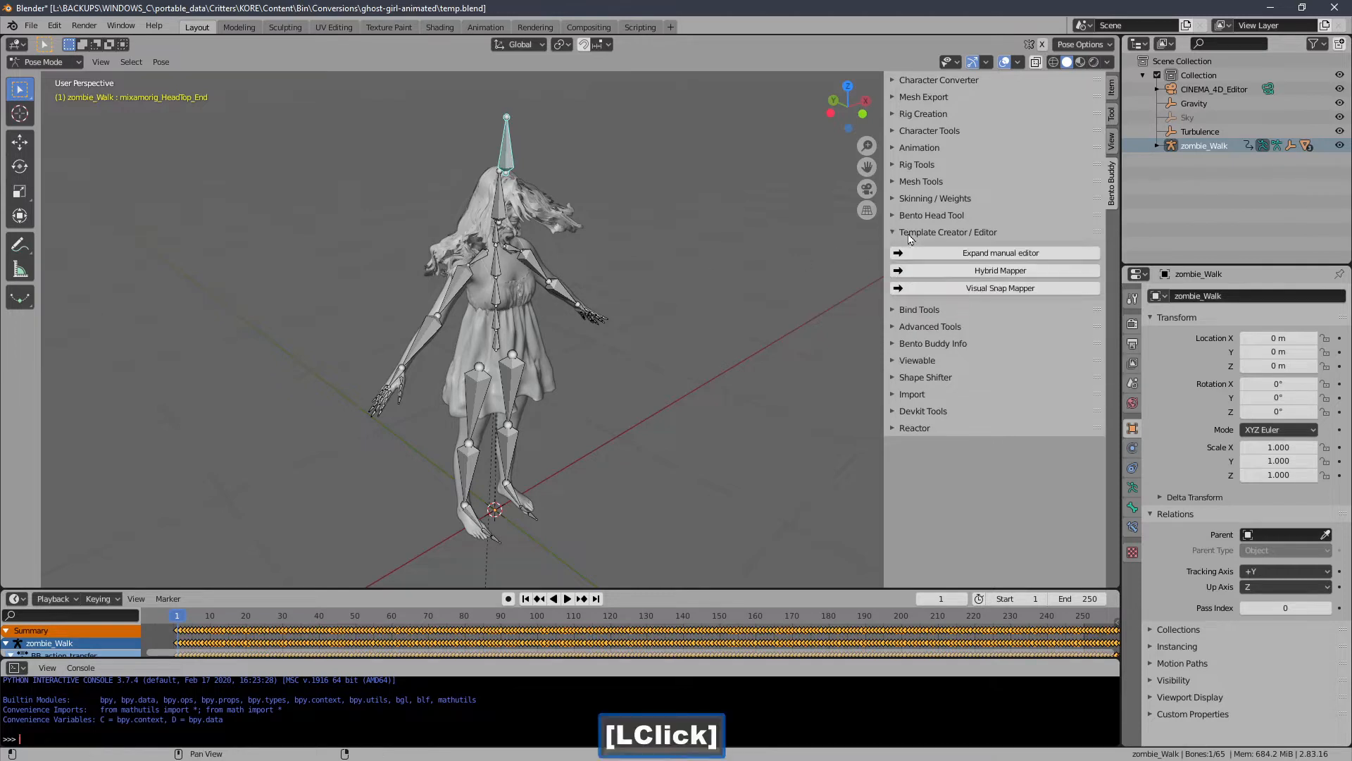
left_click(898, 288)
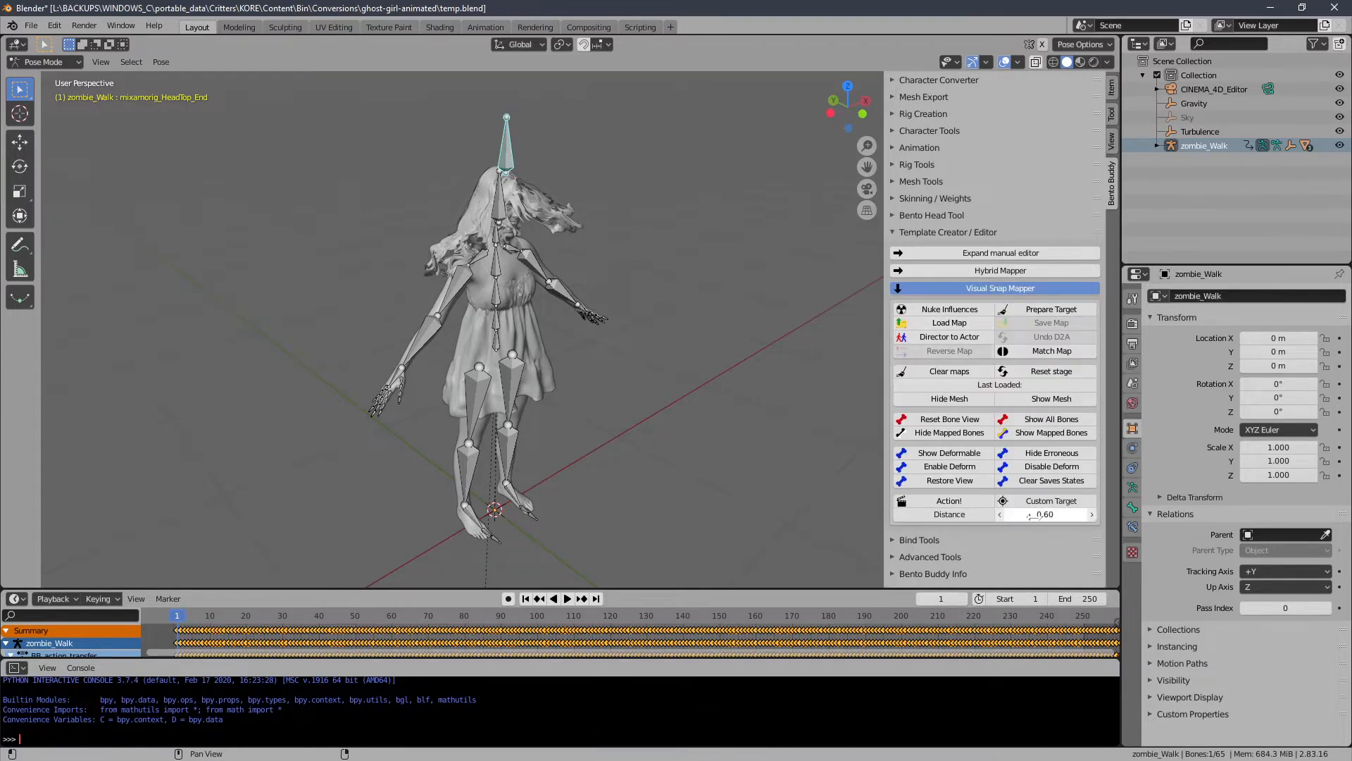
left_click(965, 504)
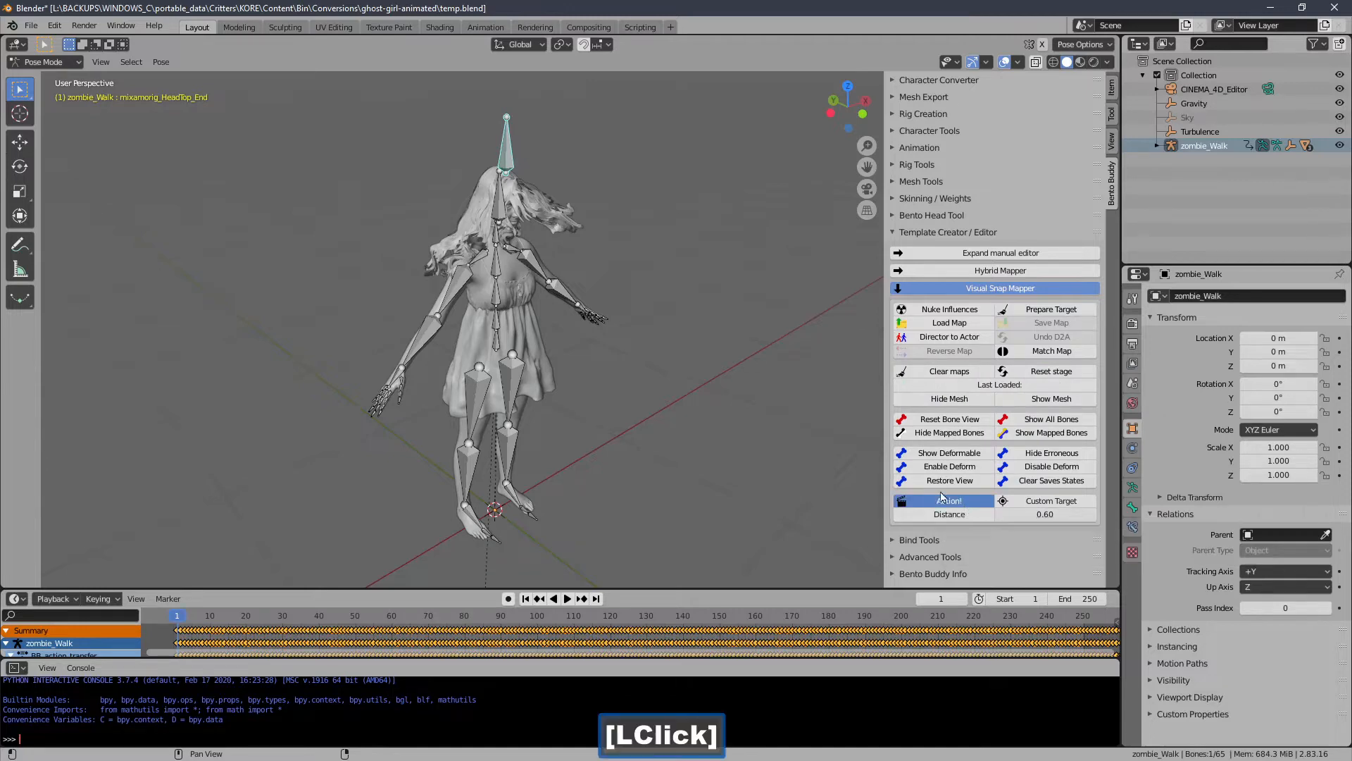
- Hide the character meshes in the Visual Snap Mapper so only the two skeletons are shown
middle_click_drag(495, 290, 543, 293)
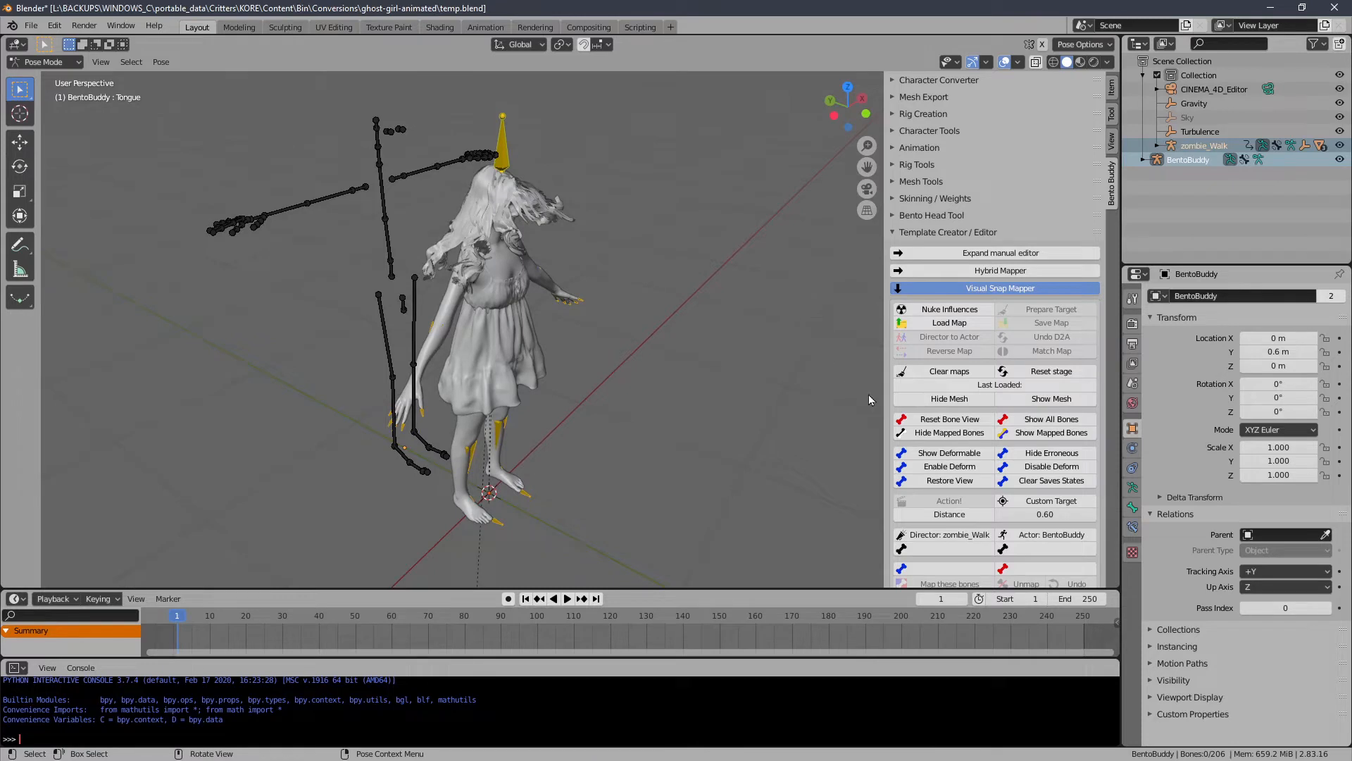
left_click(938, 401)
middle_click_drag(588, 448, 547, 289)
- Examine the zombie_Walk hip and spine bones, test-rotating mixamorig_Spine and cancelling the rotation
left_click(519, 441)
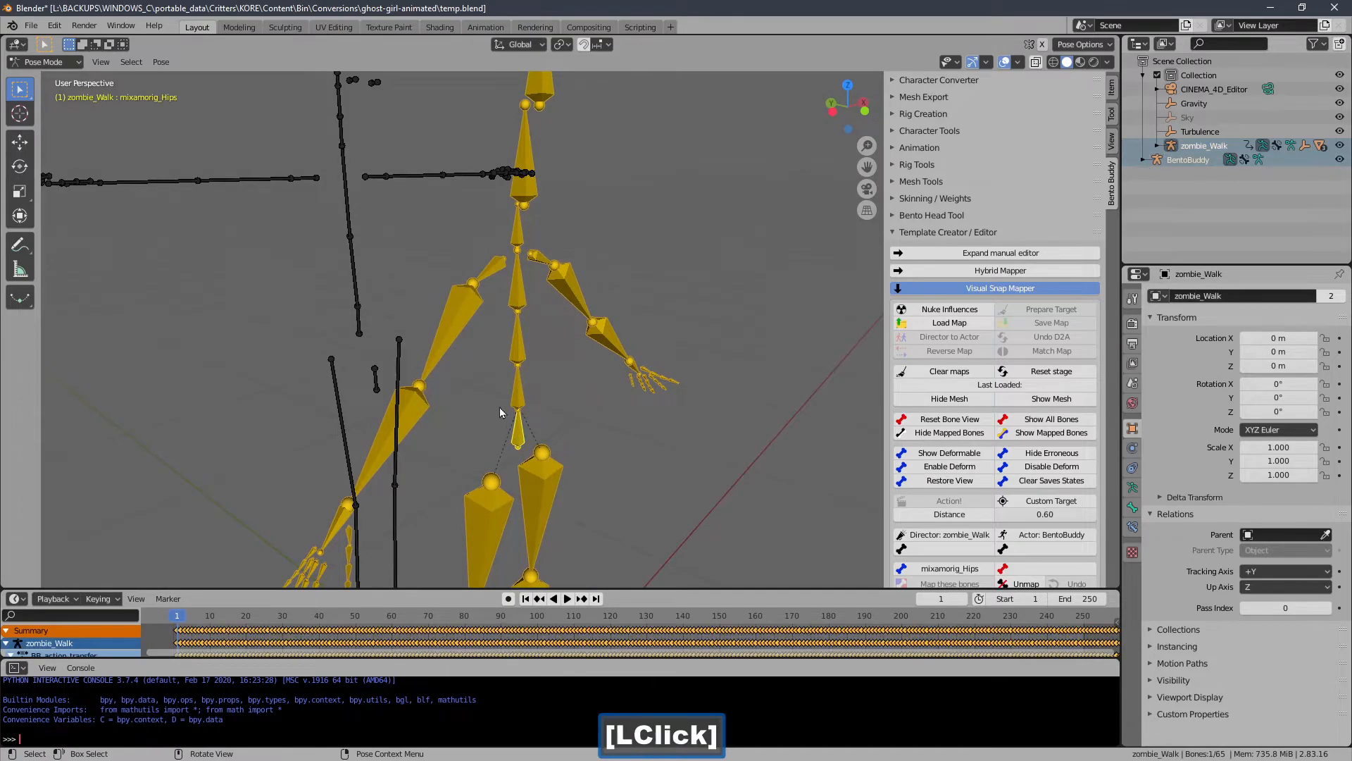
left_click(518, 395)
key("r")
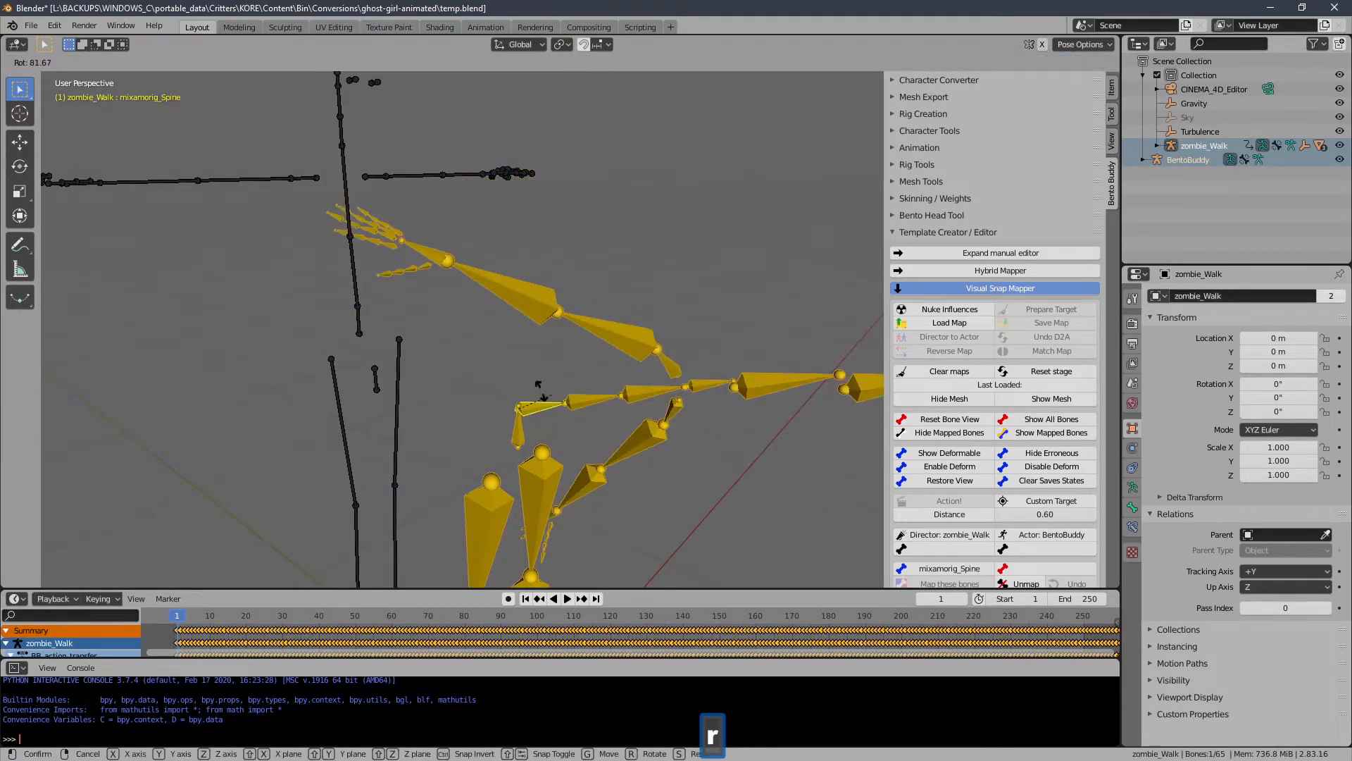
right_click(537, 368)
left_click(527, 350)
middle_click_drag(550, 364, 571, 405)
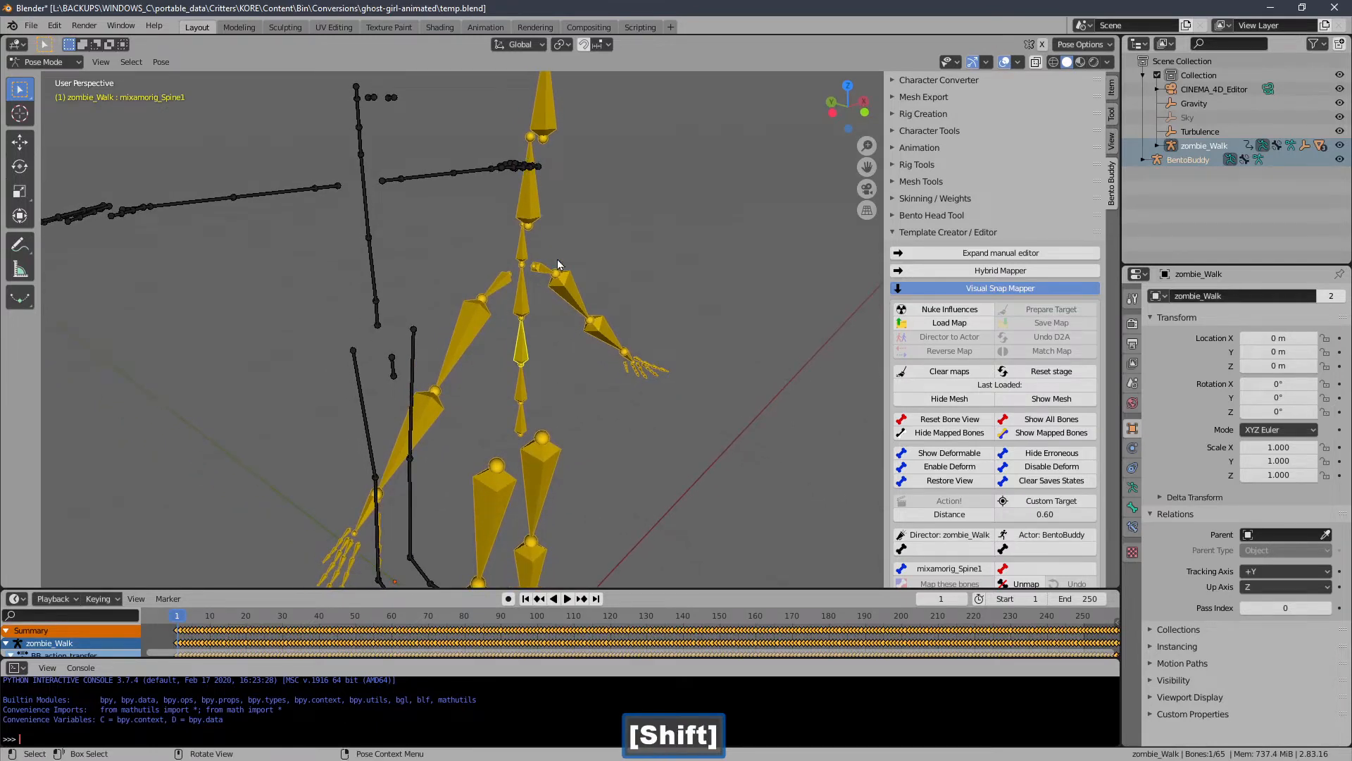
mouse_move(561, 165)
middle_mouse_down()
mouse_move(565, 144)
mouse_move(548, 176)
middle_mouse_up()
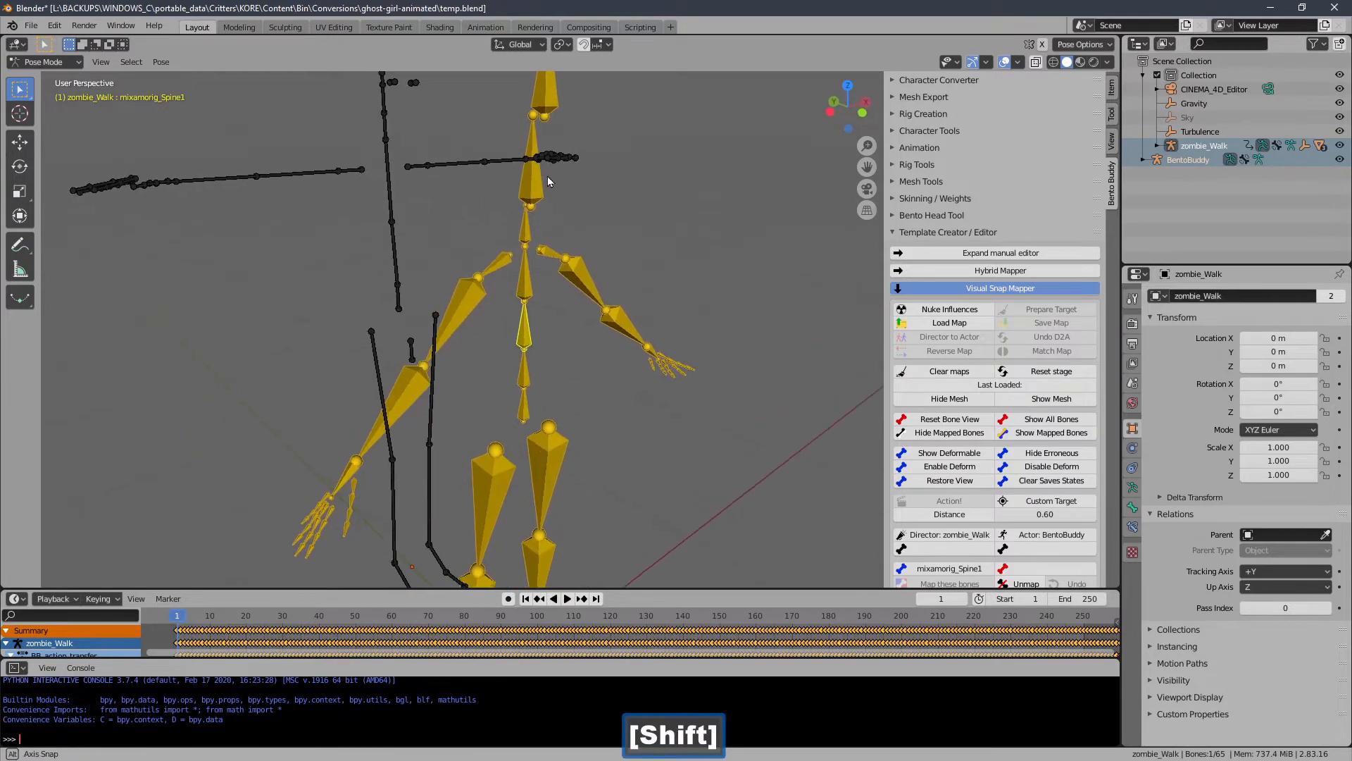
- Map the mixamorig_Hips bone of zombie_Walk to BentoBuddy's mPelvis
left_click(527, 421)
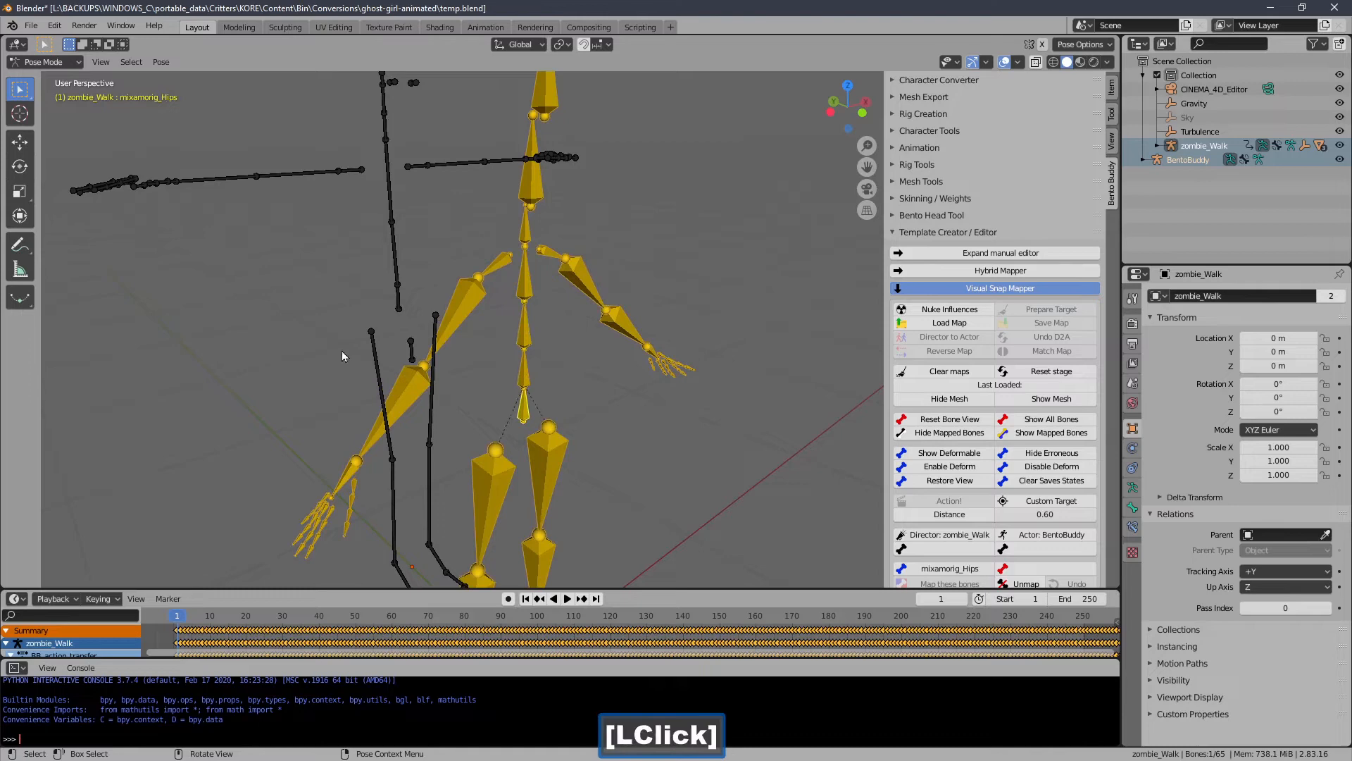
left_click(399, 308)
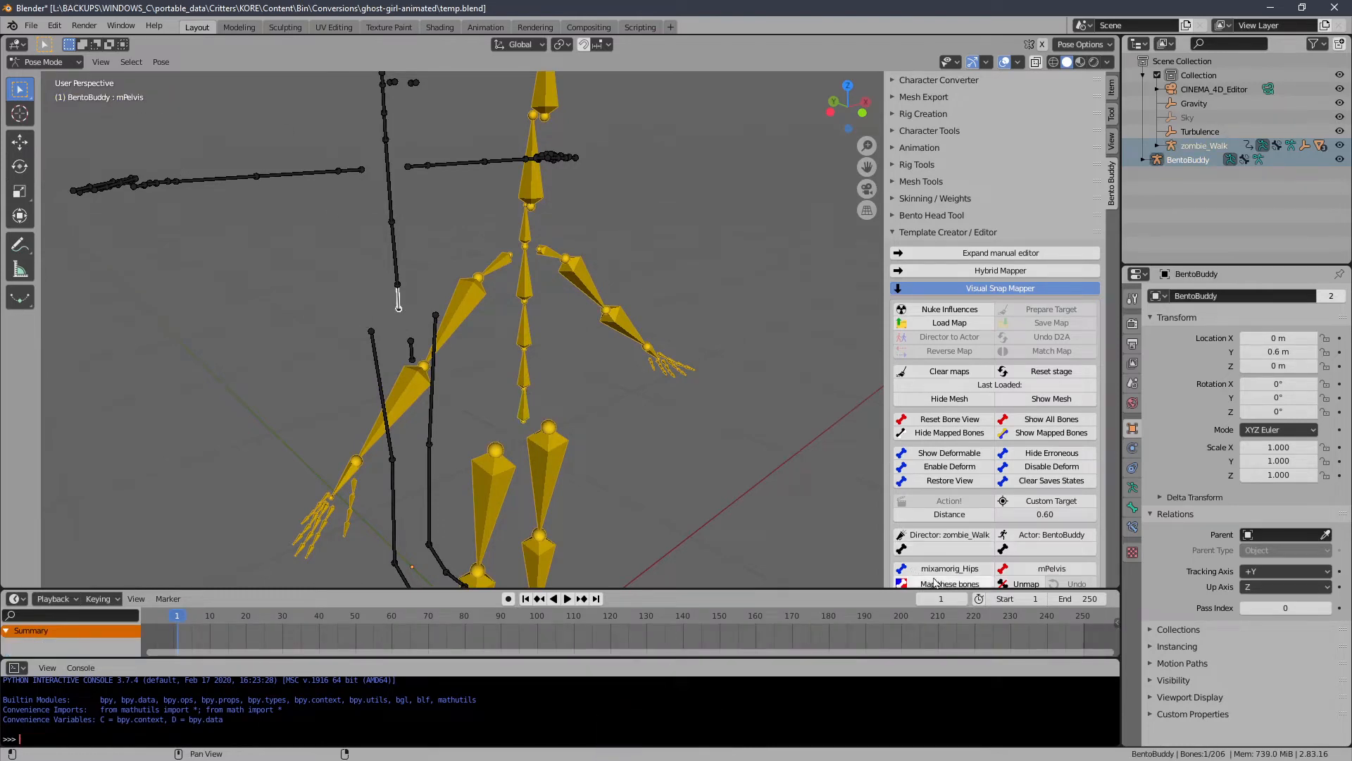
left_click(1001, 252)
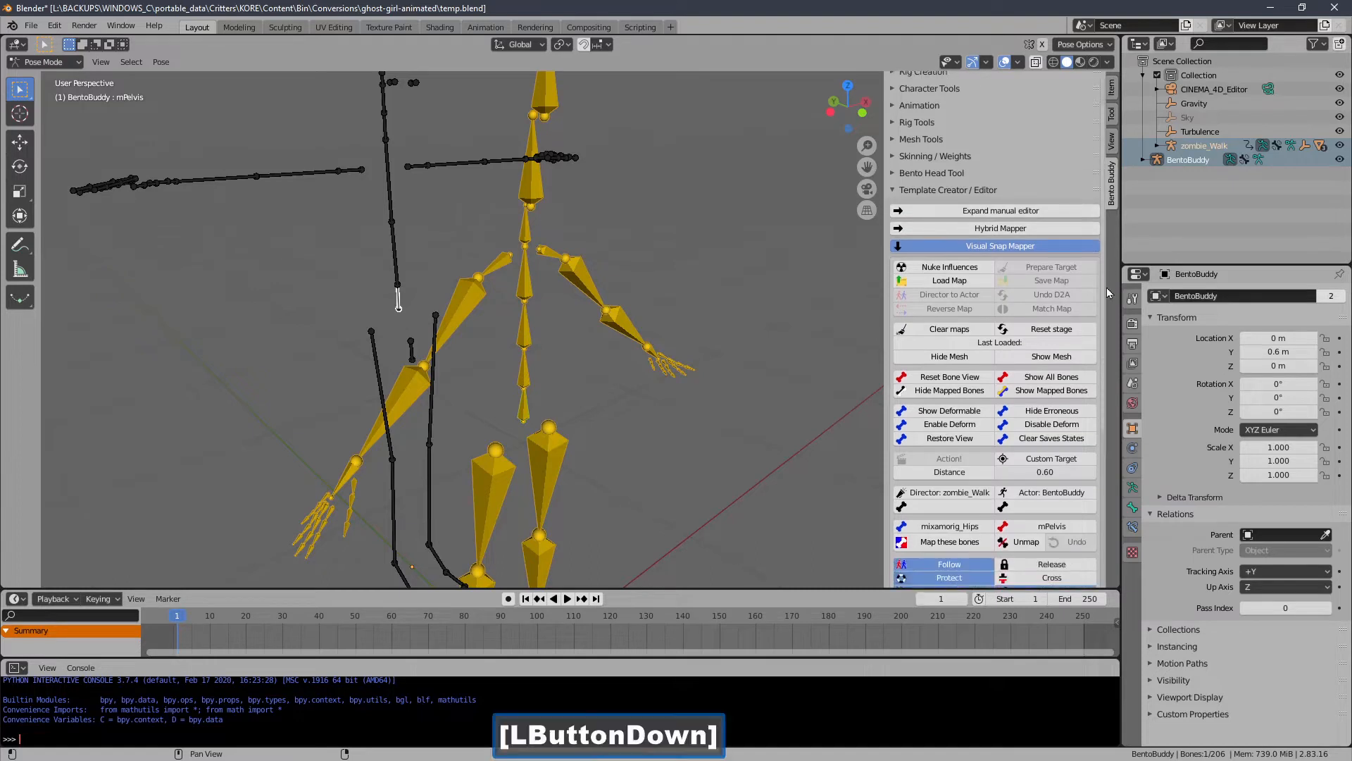
scroll(1115, 380, "down", 5)
left_click_drag(1115, 381, 1115, 389)
left_click(951, 406)
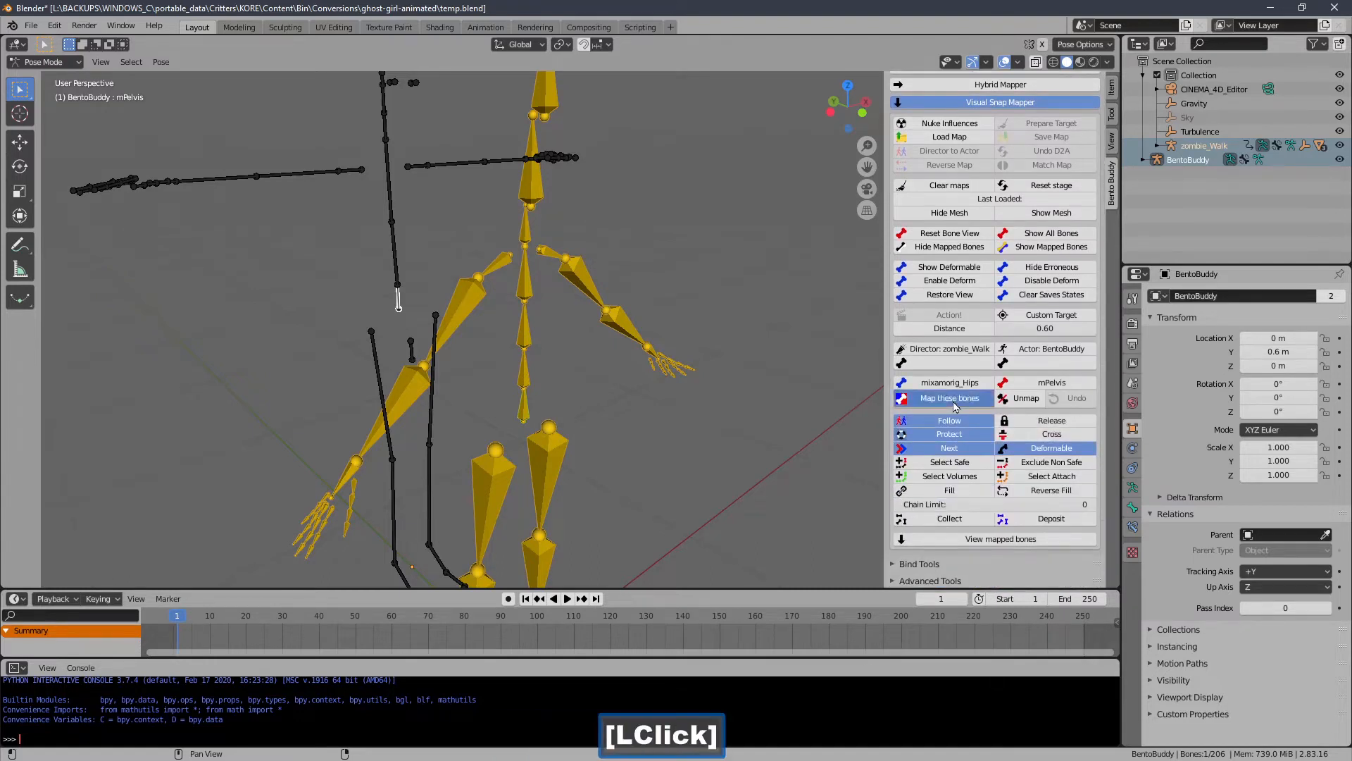
- Map mixamorig_Spine1 to mTorso and mixamorig_Spine2 to mChest
left_click(527, 344)
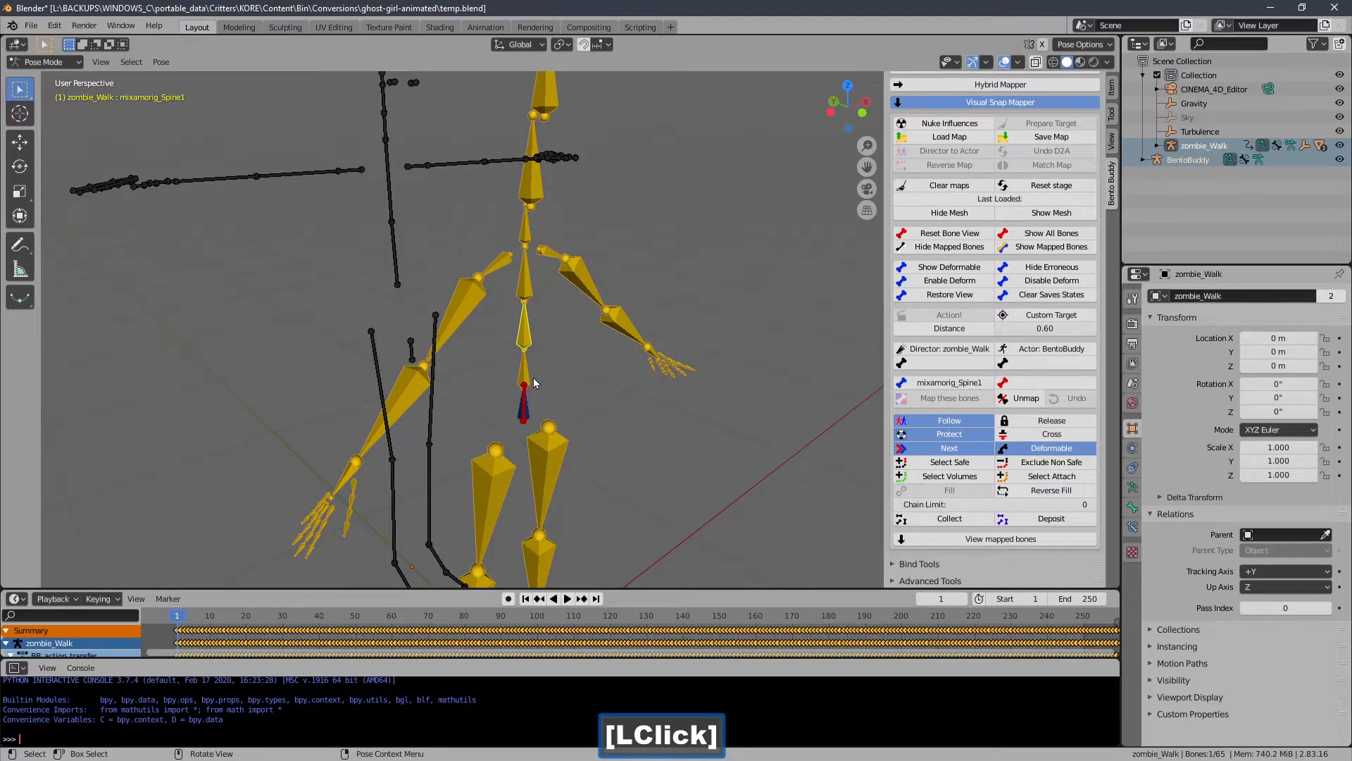
left_click(394, 261)
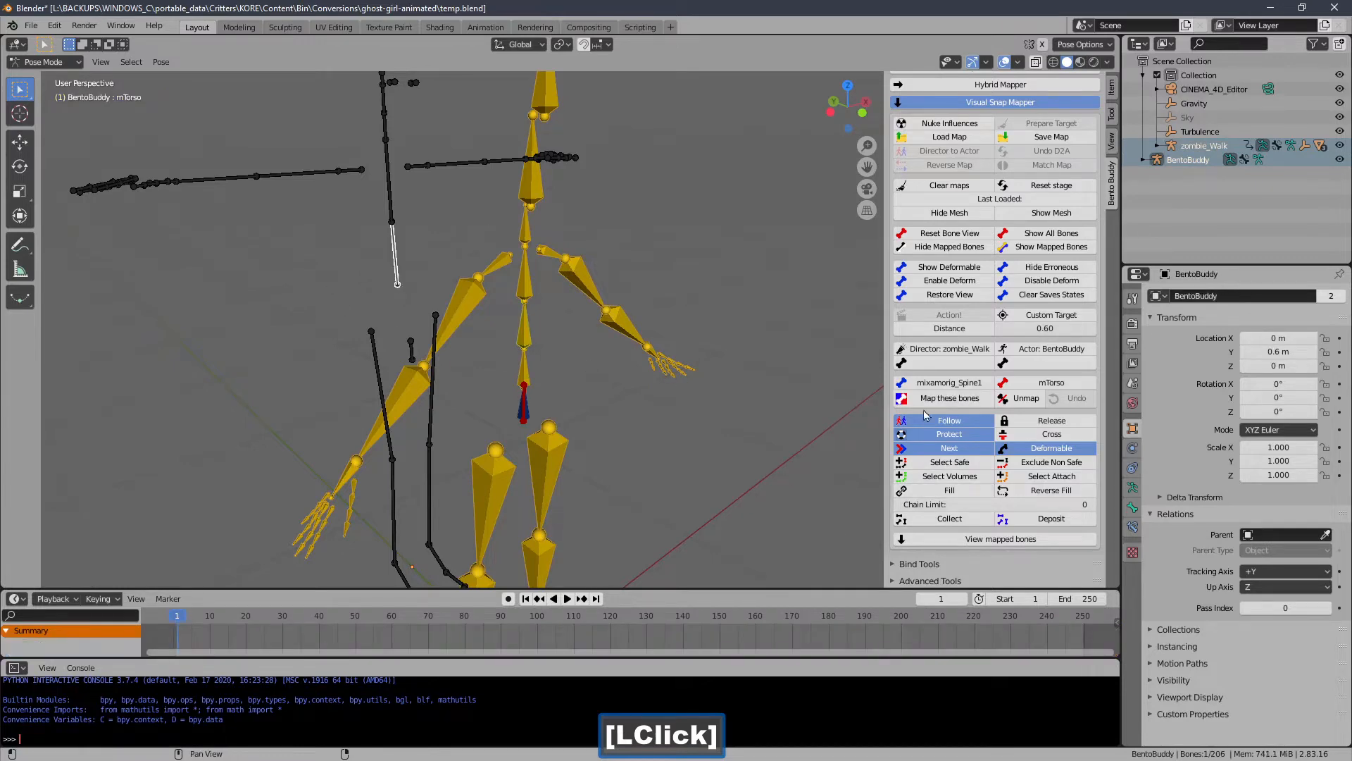
left_click(944, 398)
left_click(527, 289)
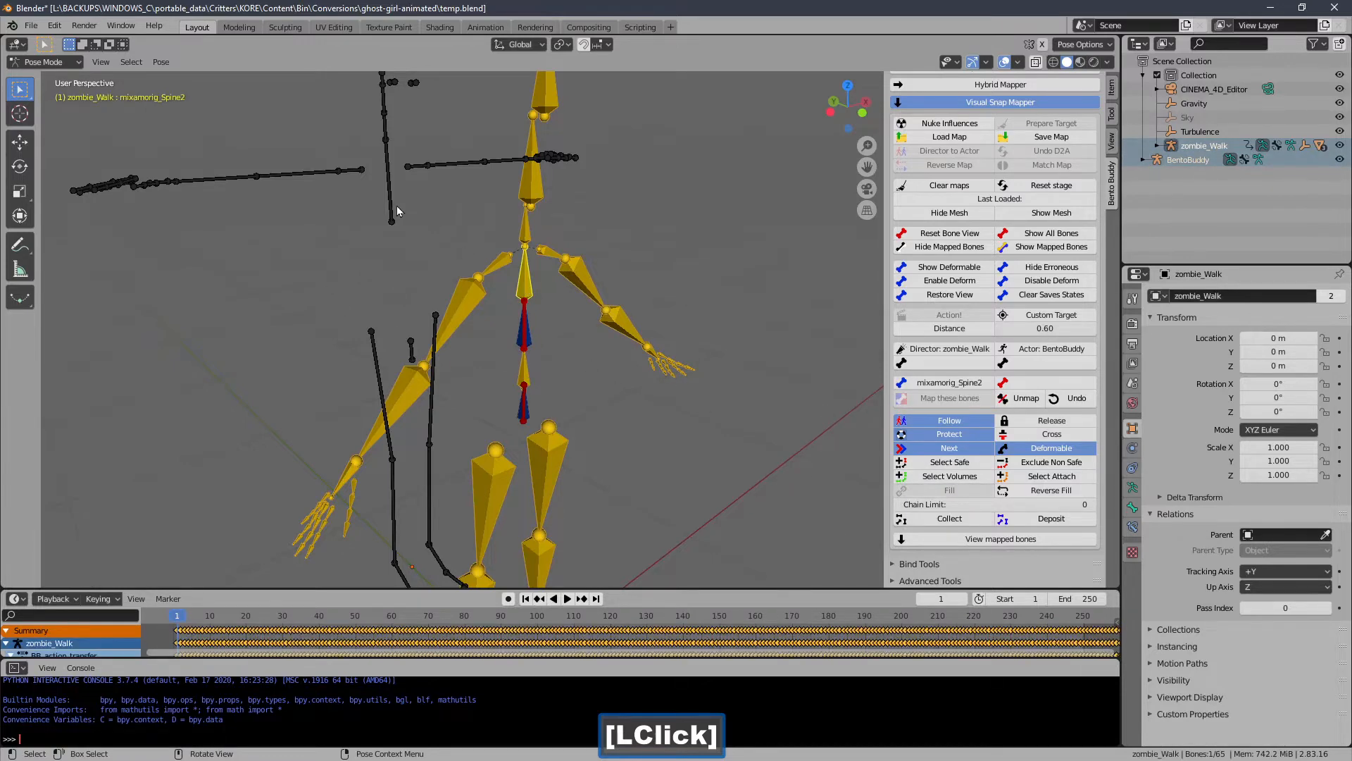
left_click(401, 211)
middle_click_drag(522, 220, 490, 250, "shift")
left_click(939, 400)
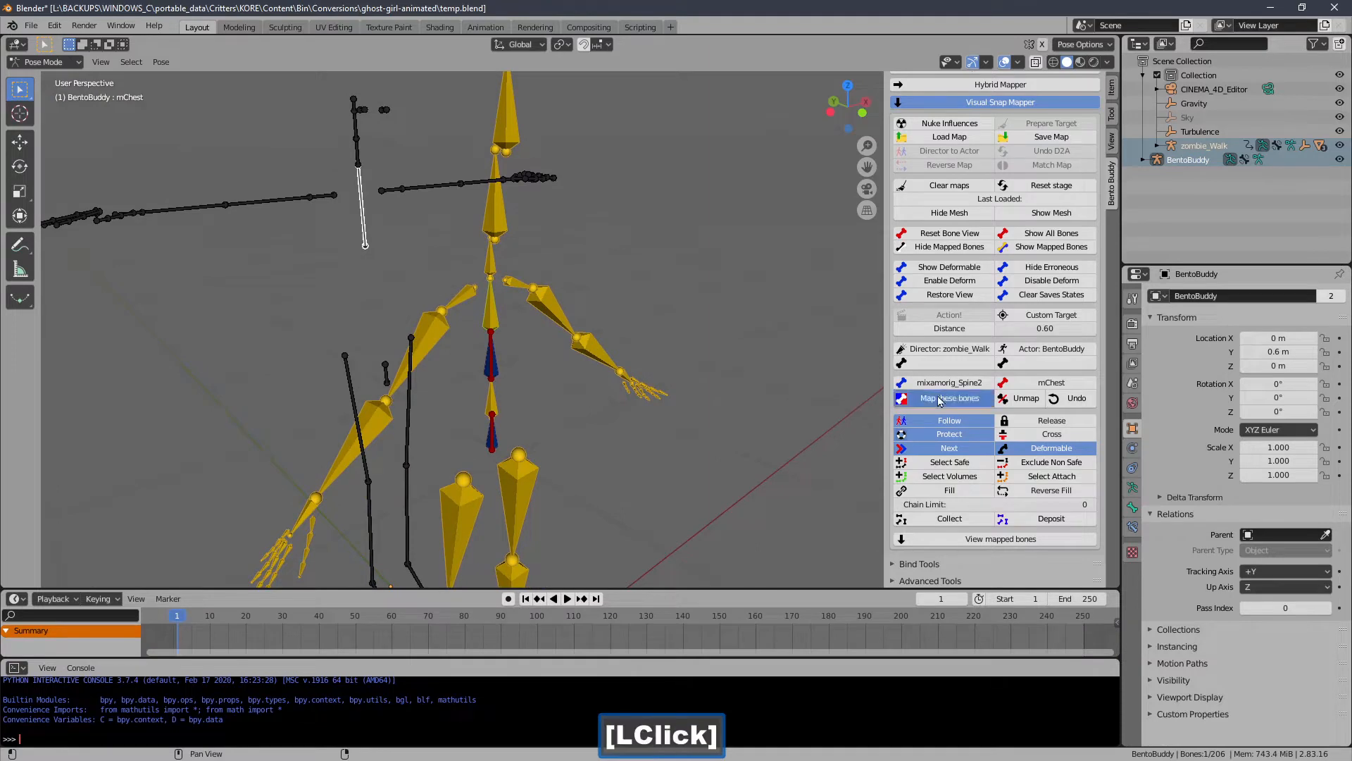
- Map mixamorig_Neck to mNeck and mixamorig_Head to mHead
middle_click_drag(611, 279, 526, 313, "shift")
left_click(495, 308)
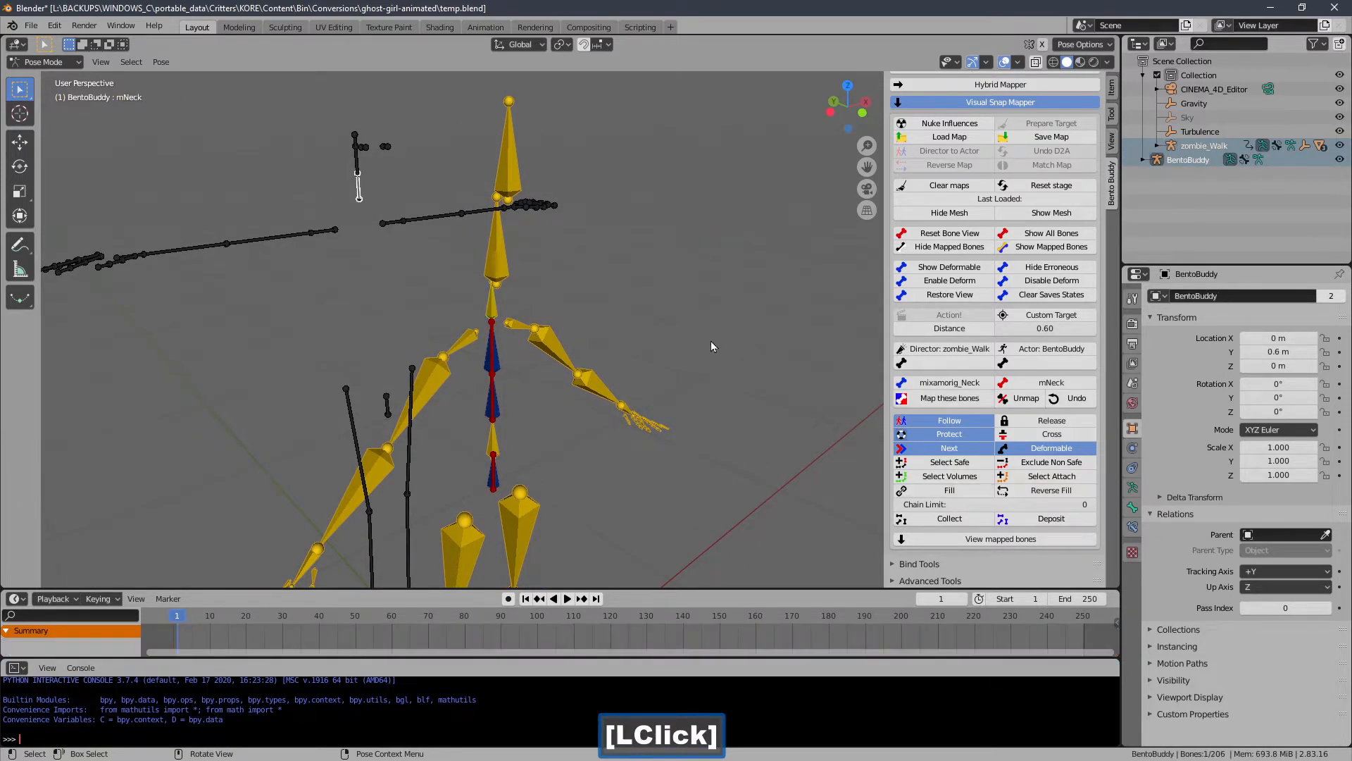
left_click(923, 399)
left_click(494, 241)
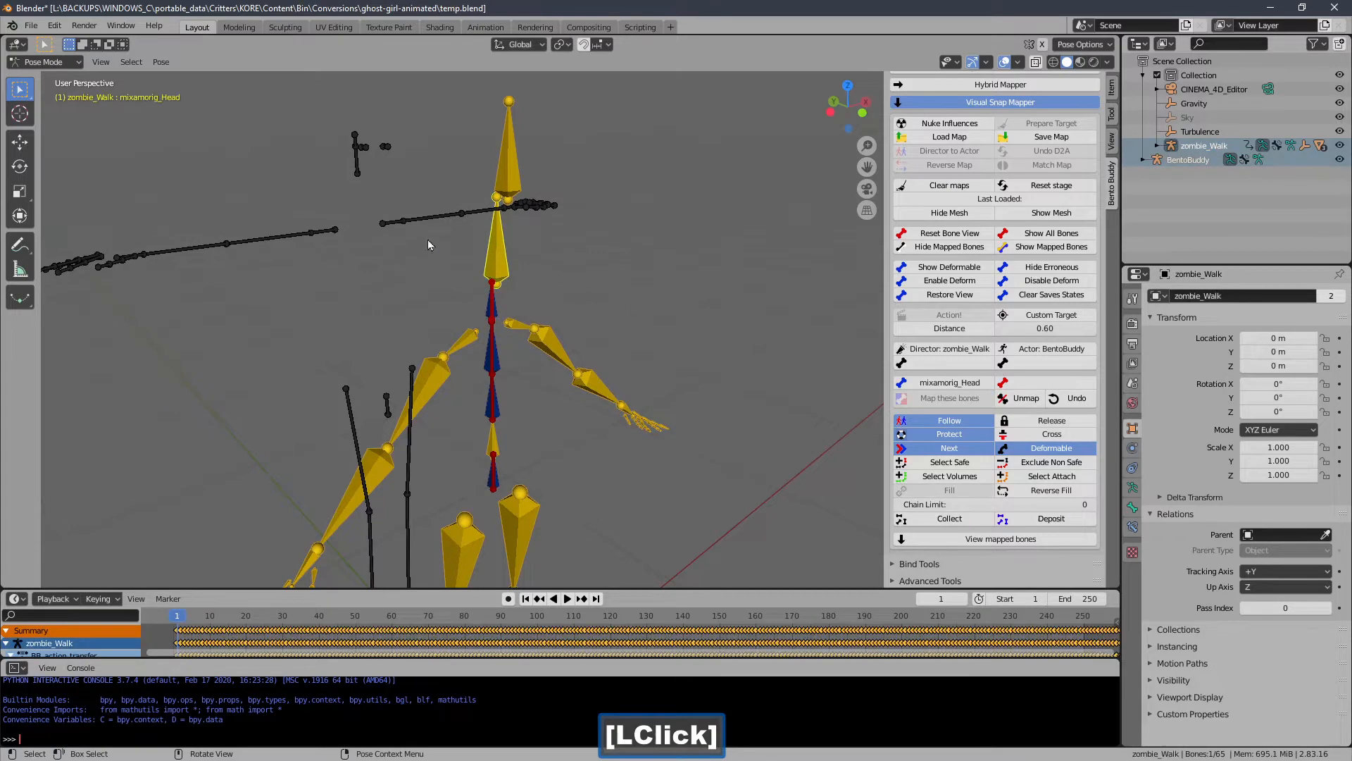
left_click(354, 162)
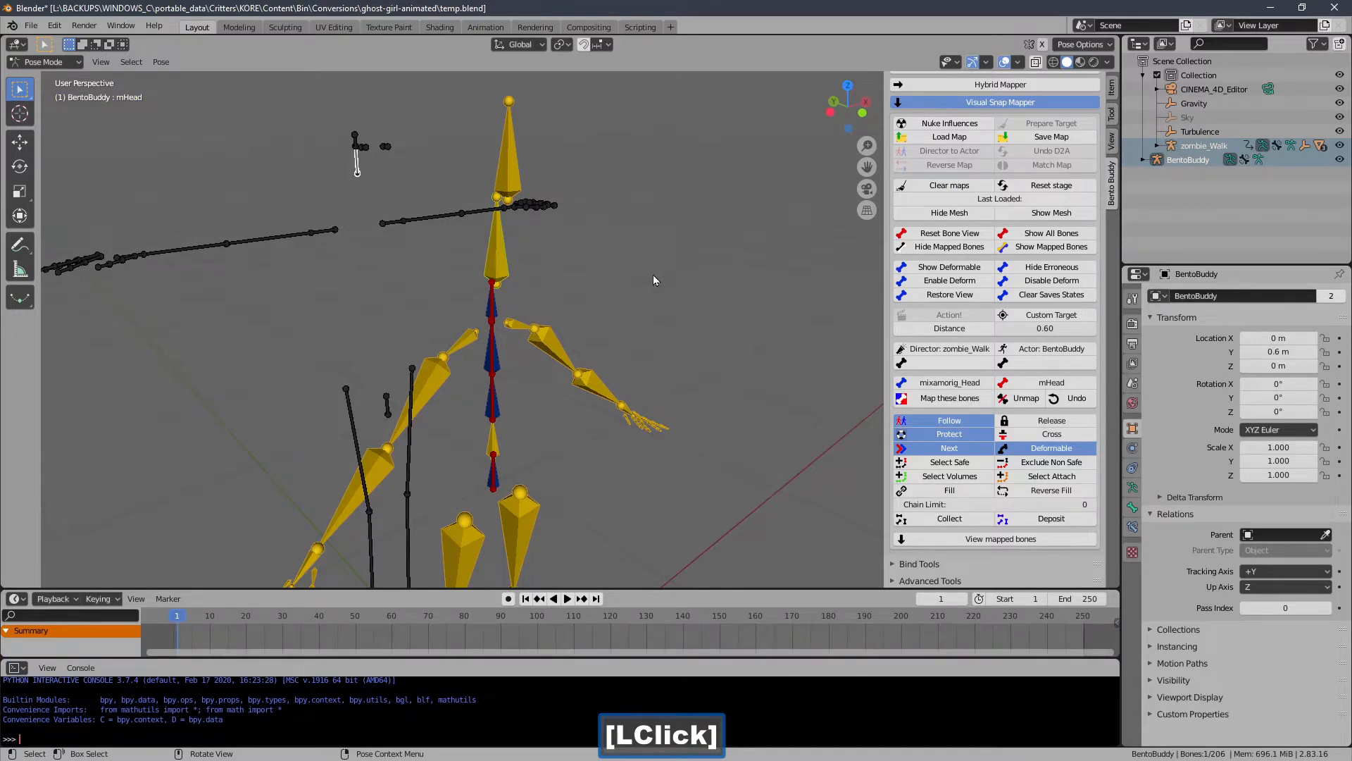
middle_click_drag(580, 241, 505, 301)
left_click(965, 400)
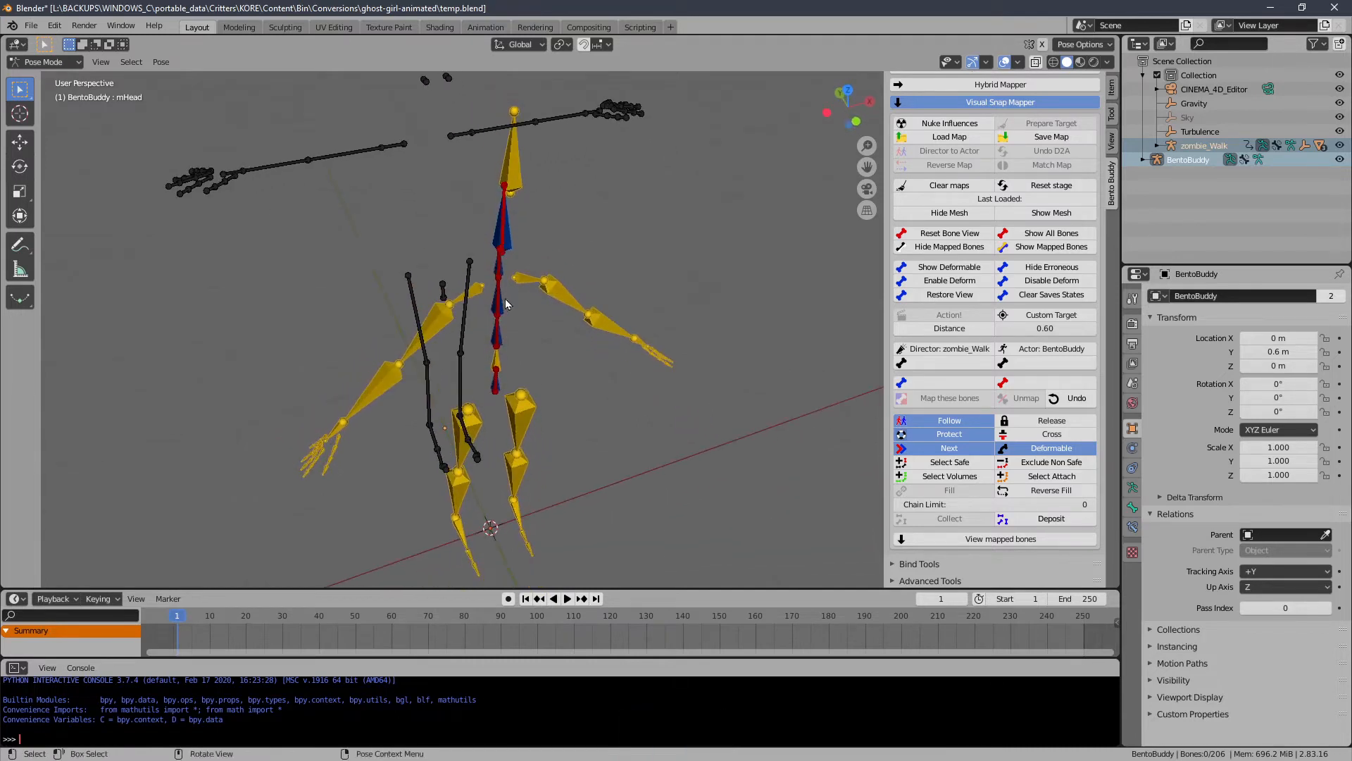
- Examine the right arm chains of both rigs, from zombie_Walk's hand to shoulder and from BentoBuddy's wrist to collar
left_click(339, 434)
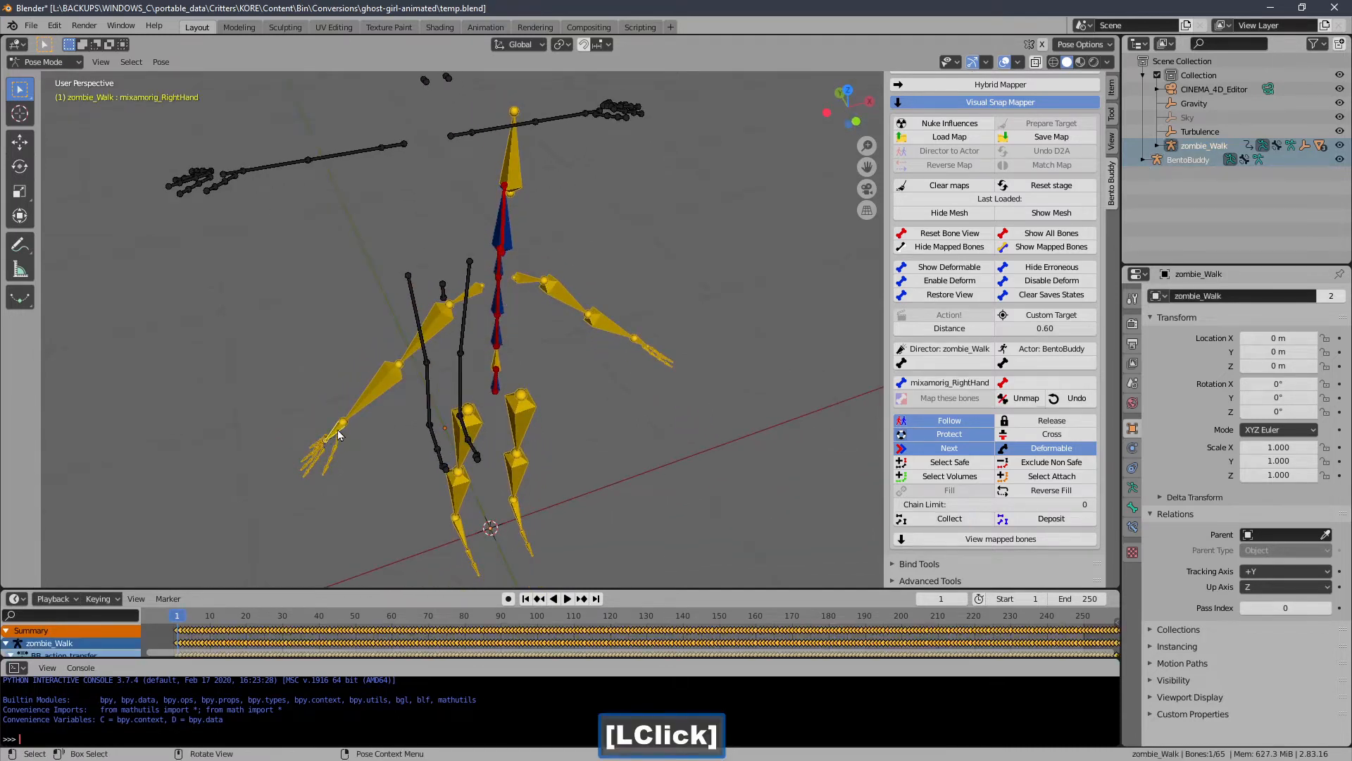
left_click(378, 388)
left_click(444, 315)
left_click(479, 301)
left_click(231, 169)
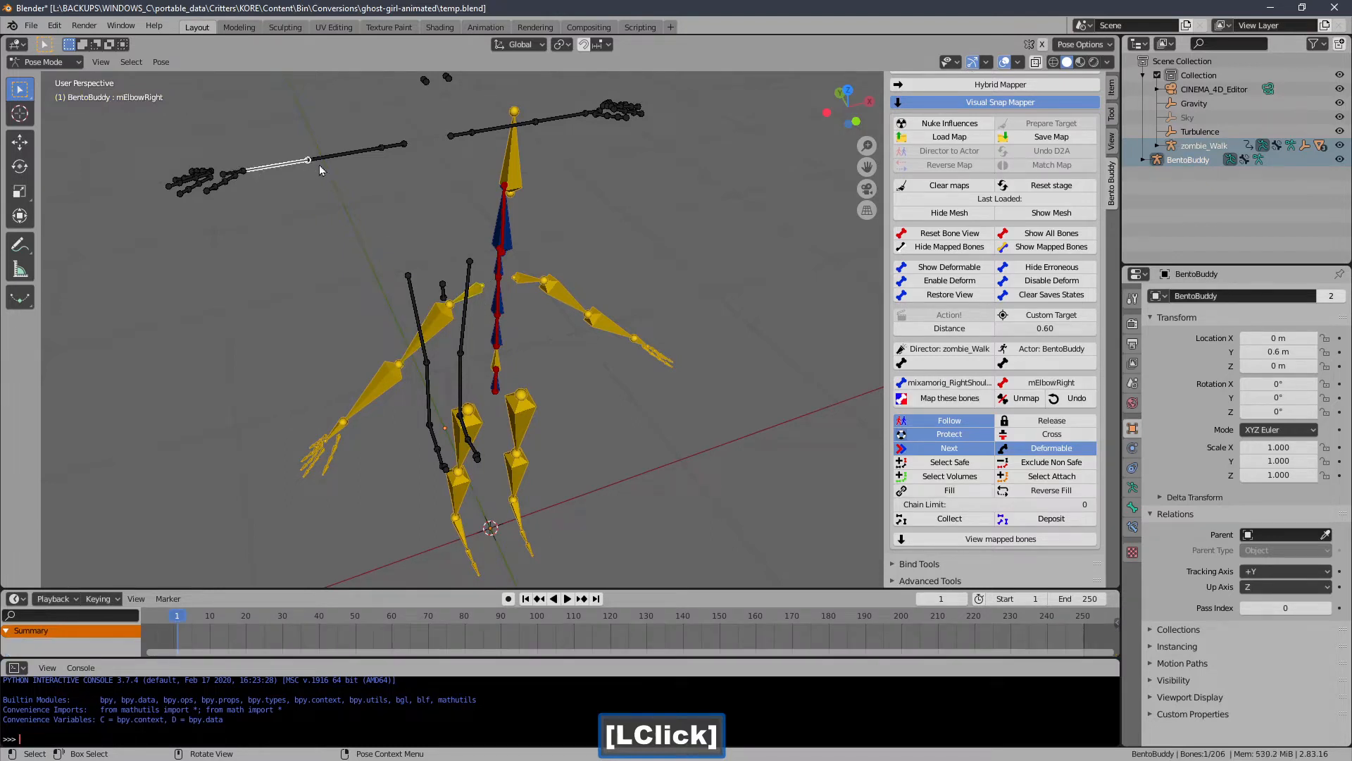
left_click(395, 147)
- Select mWristRight as the target for zombie_Walk's right hand area and set the mapper's Chain Limit to 4
left_click(338, 436)
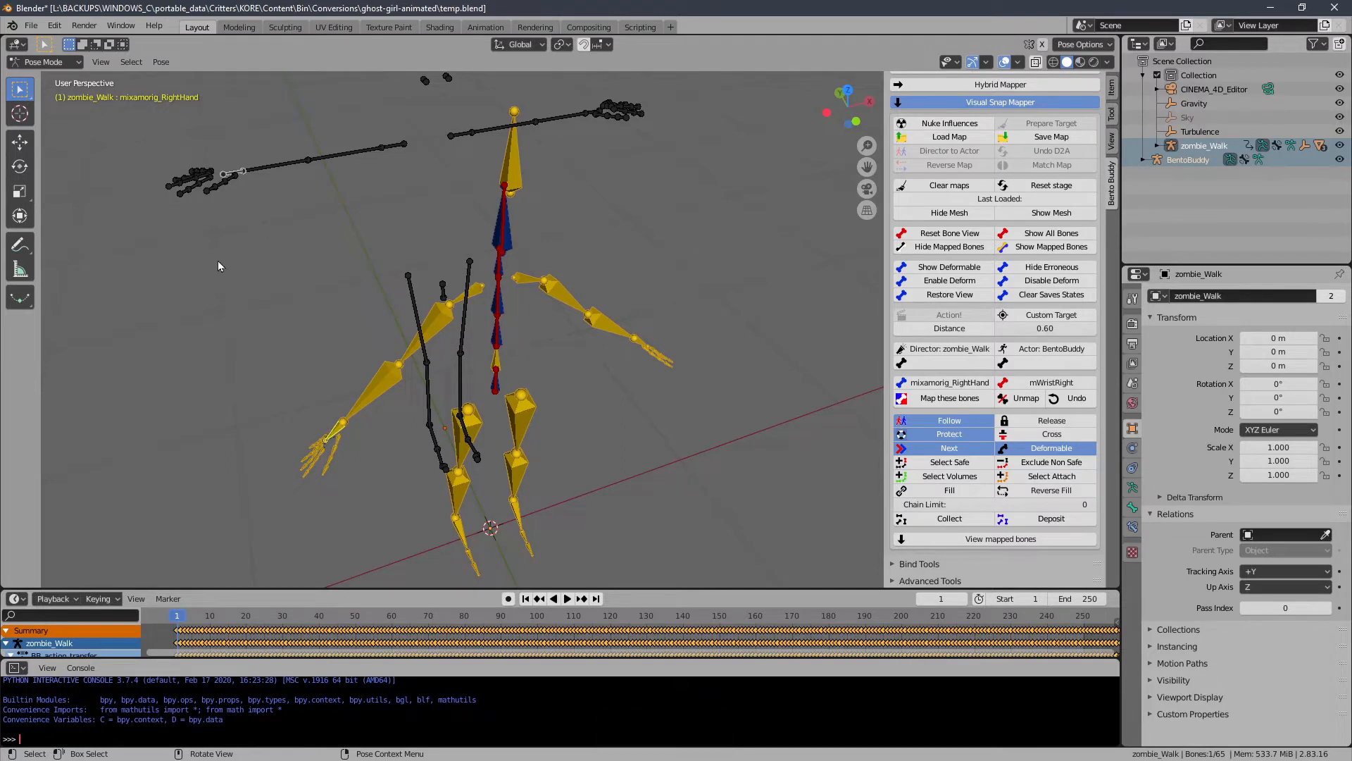
key("shift")
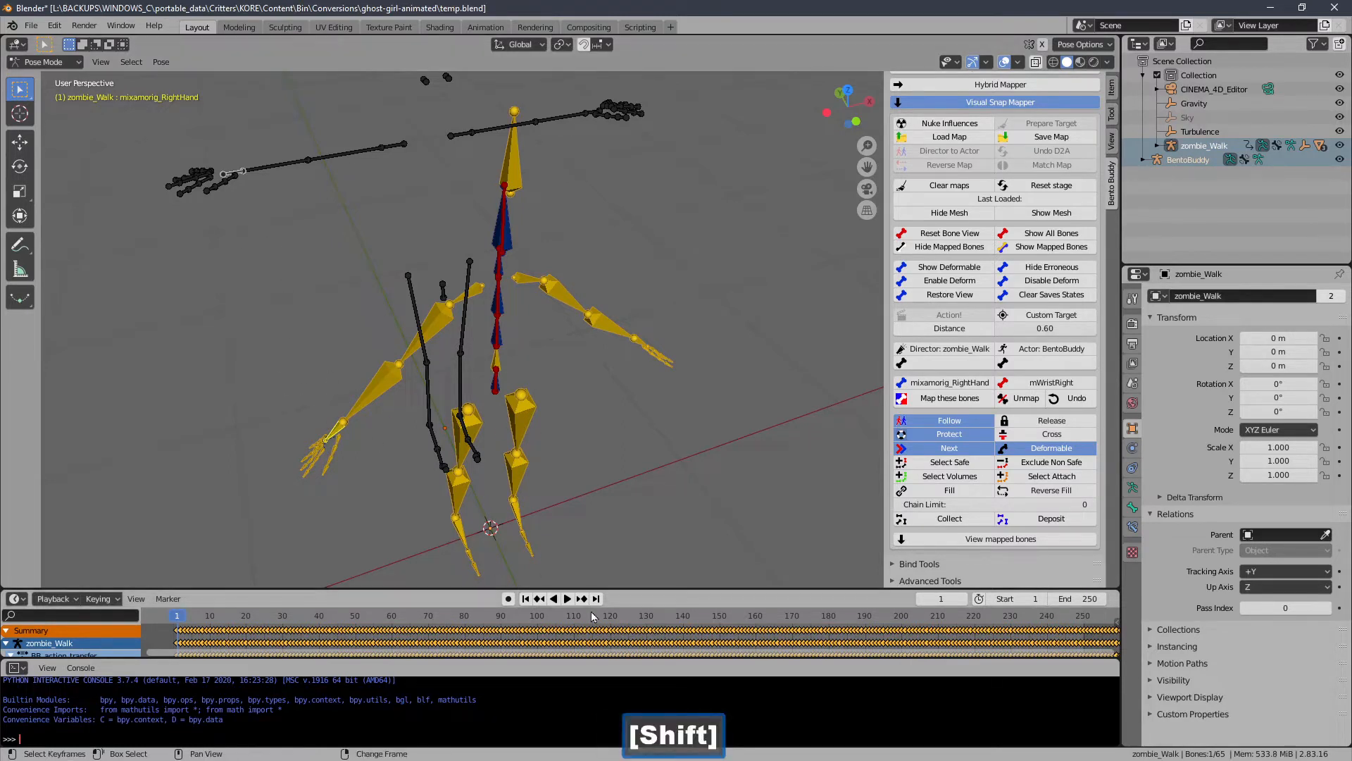
left_click(234, 172)
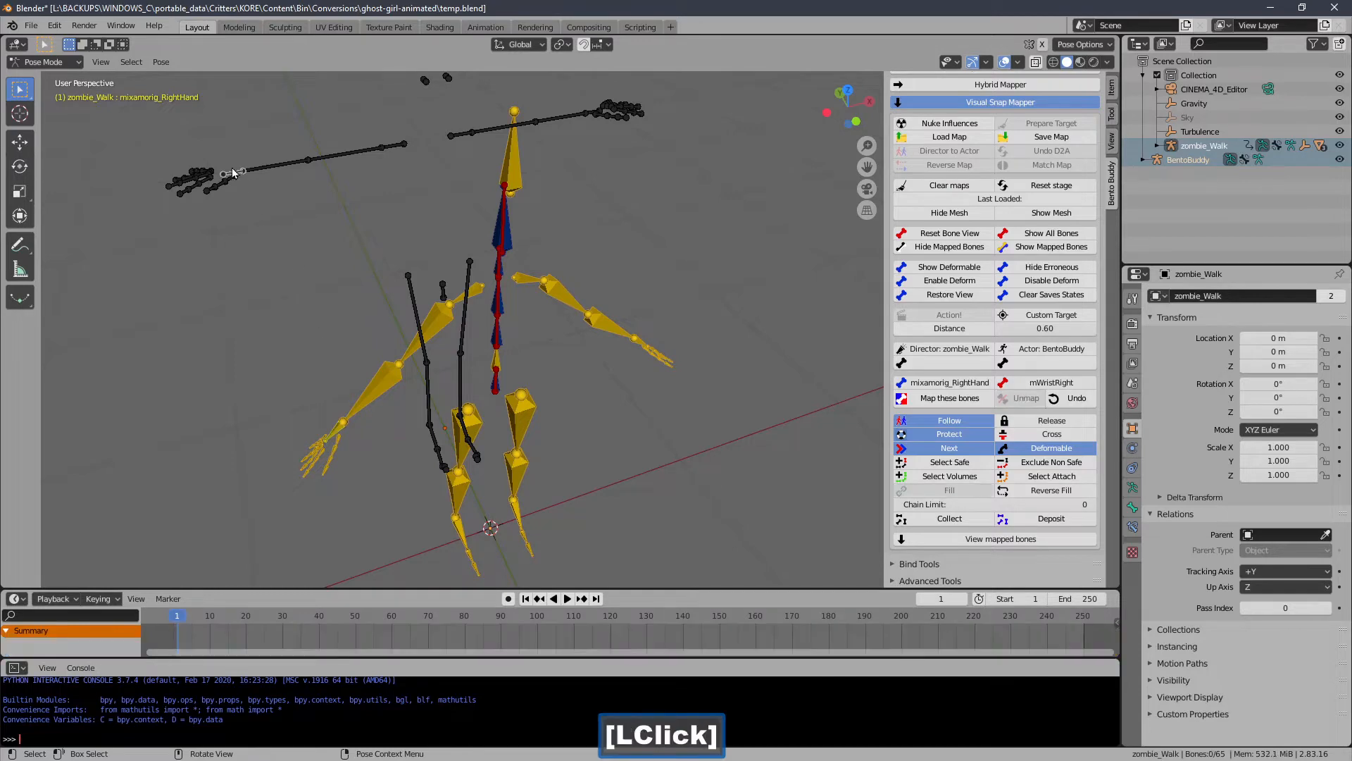
left_click(231, 172)
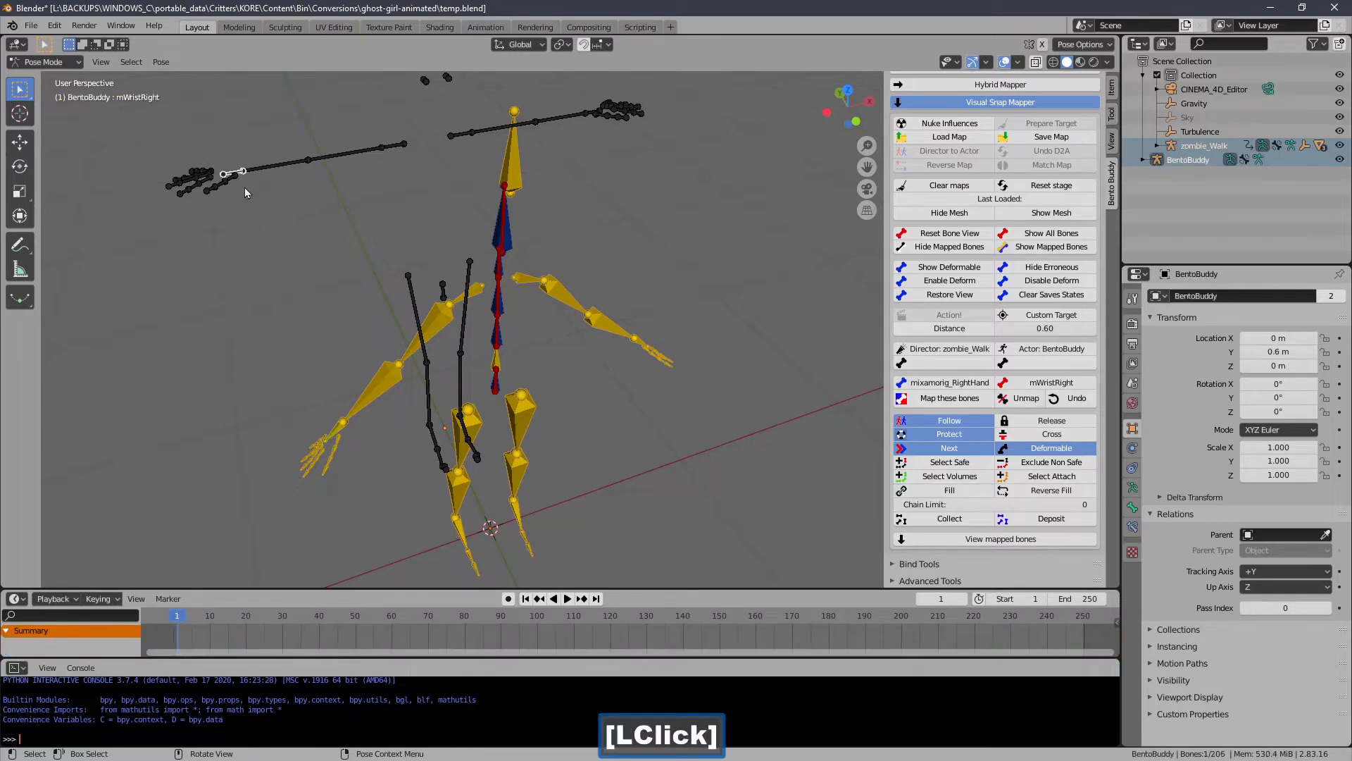
left_click(335, 437)
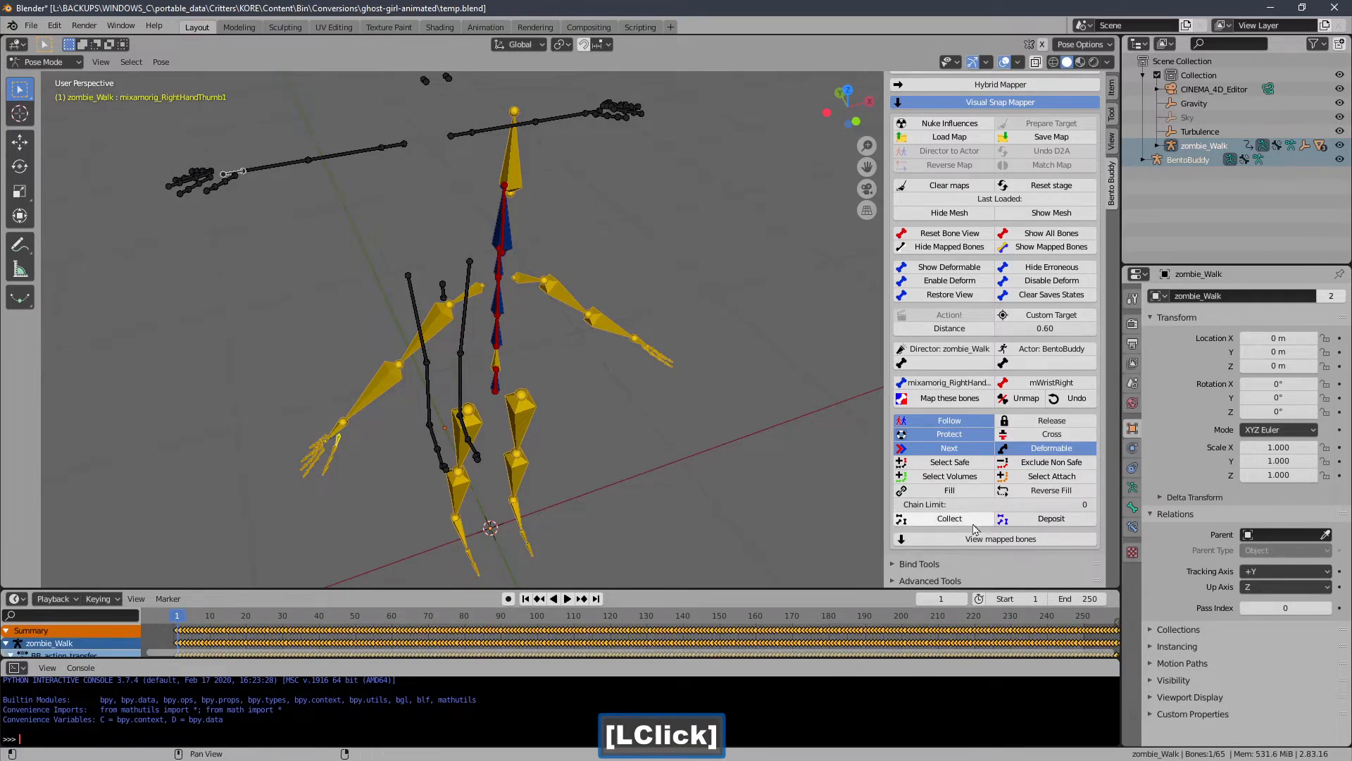
left_click(1092, 505)
left_click(1092, 505)
double_click(1092, 505)
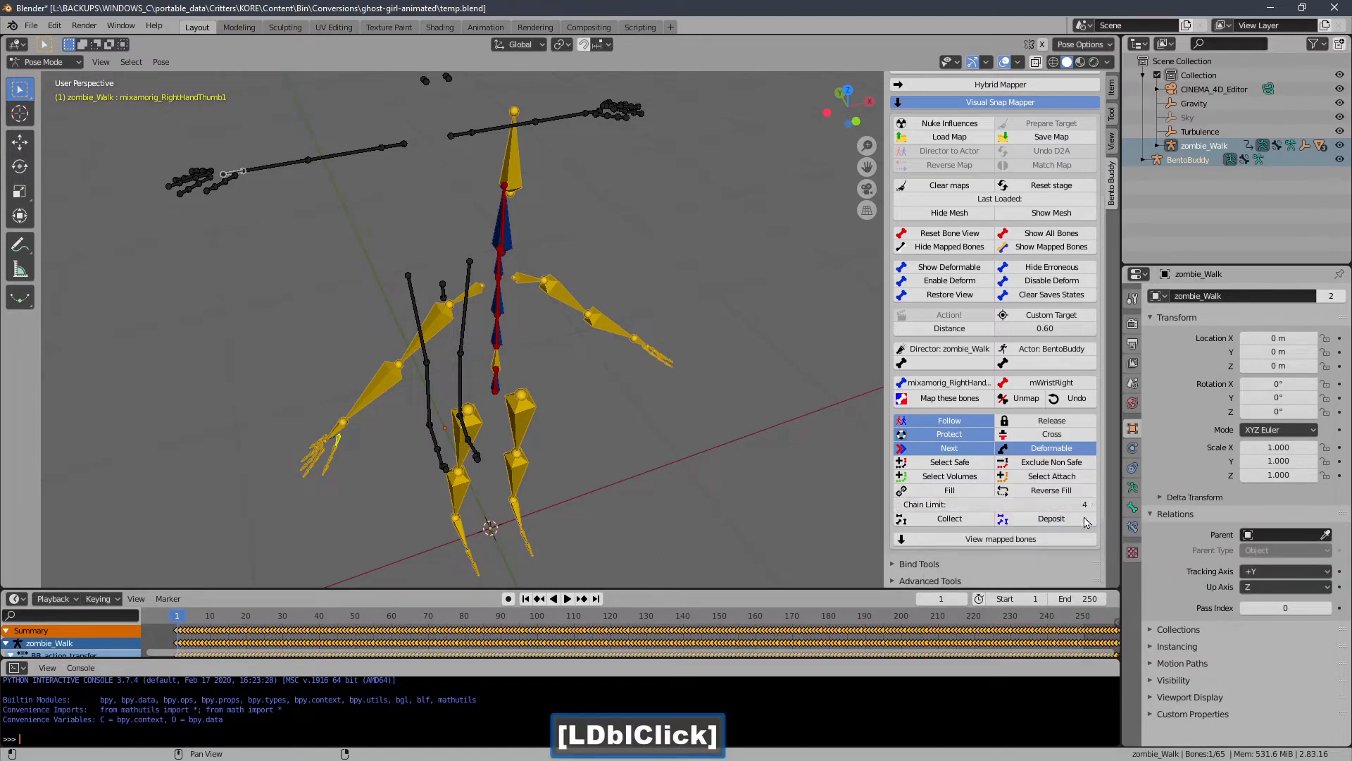
- Try to fill the right arm mapping from mixamorig_RightHandThumb1 to mWristRight, and unmap the filled bones
left_click(957, 497)
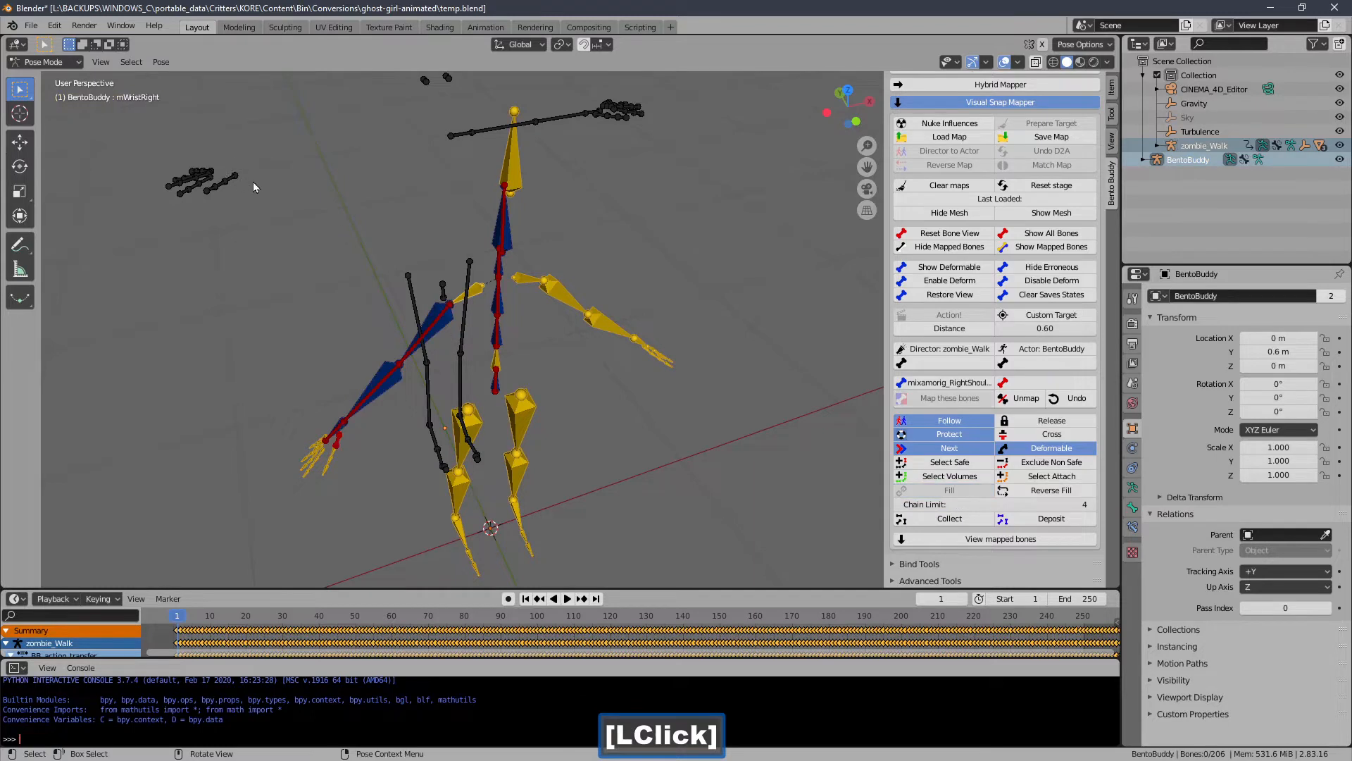
middle_click_drag(451, 325, 501, 320)
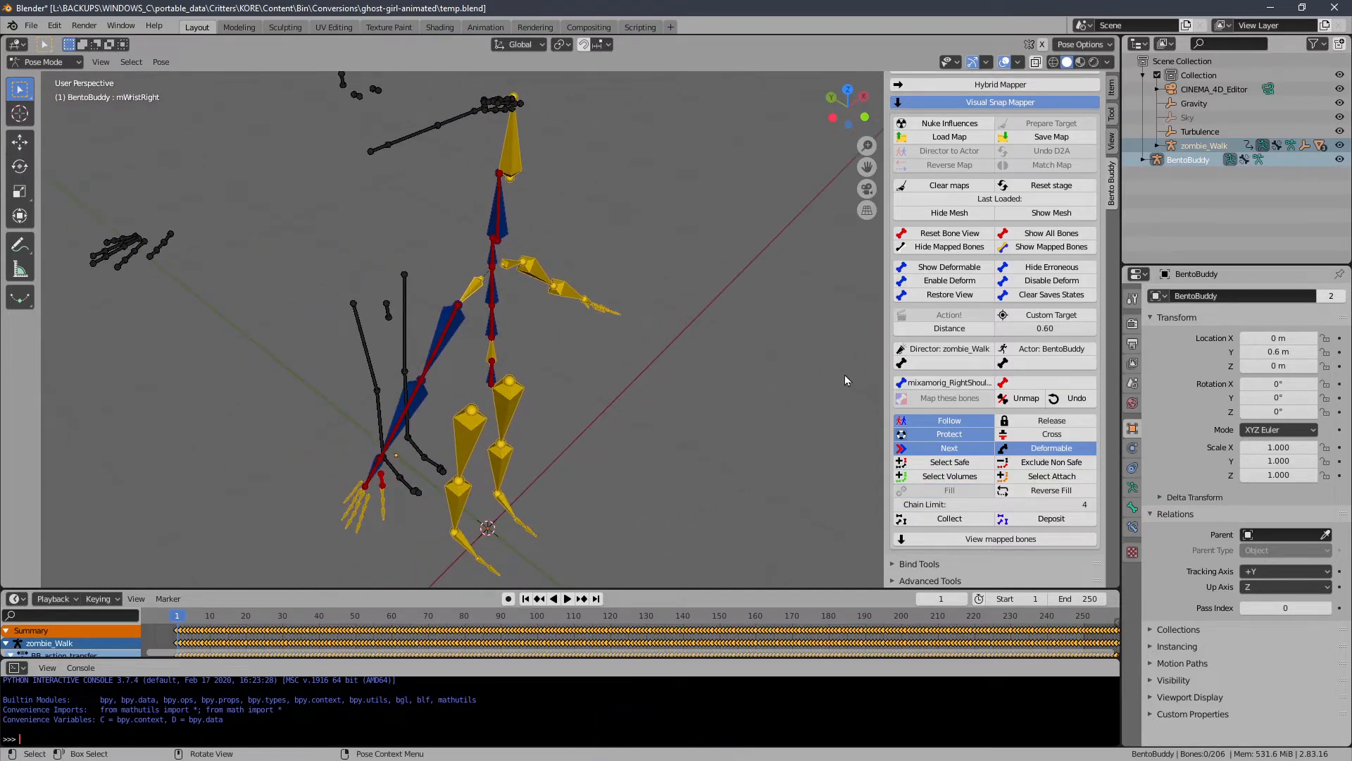
left_click(1021, 398)
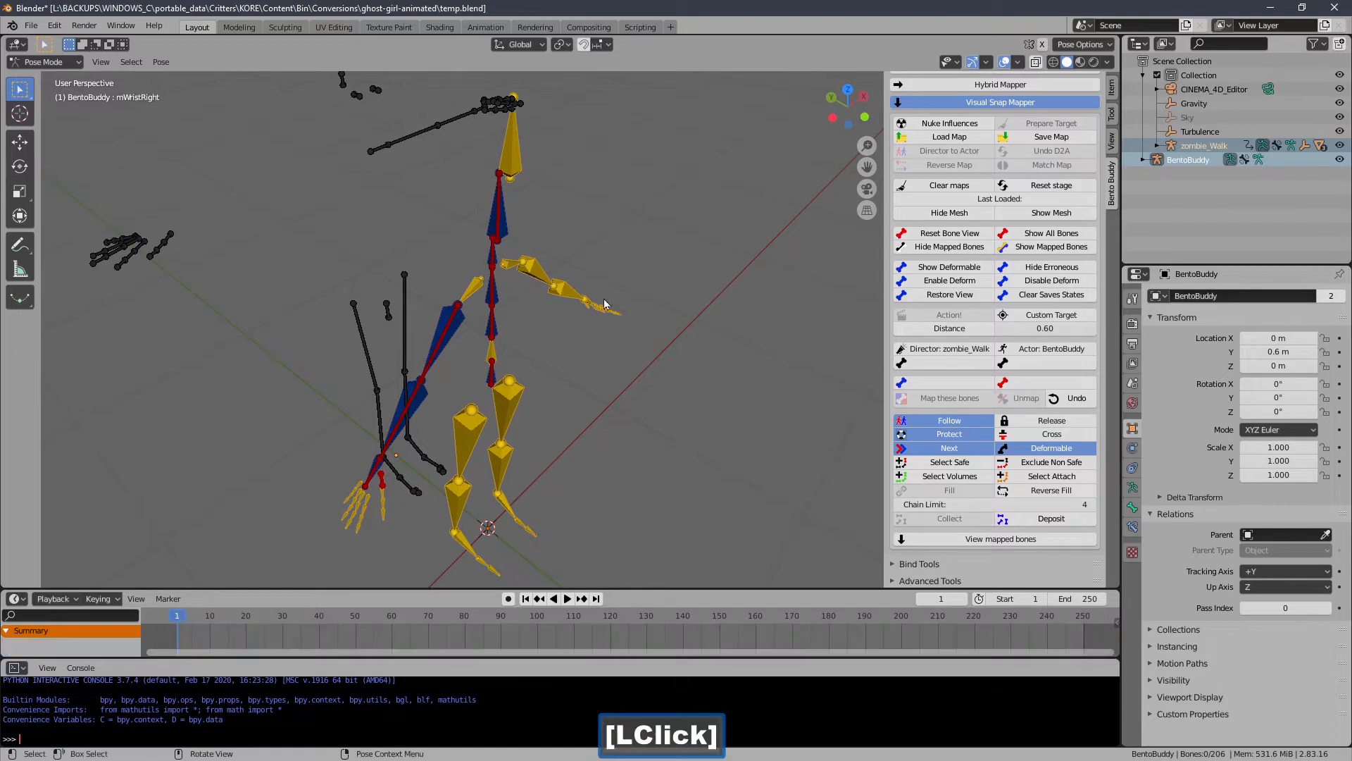
middle_click_drag(555, 368, 331, 296)
left_click_drag(257, 281, 507, 424)
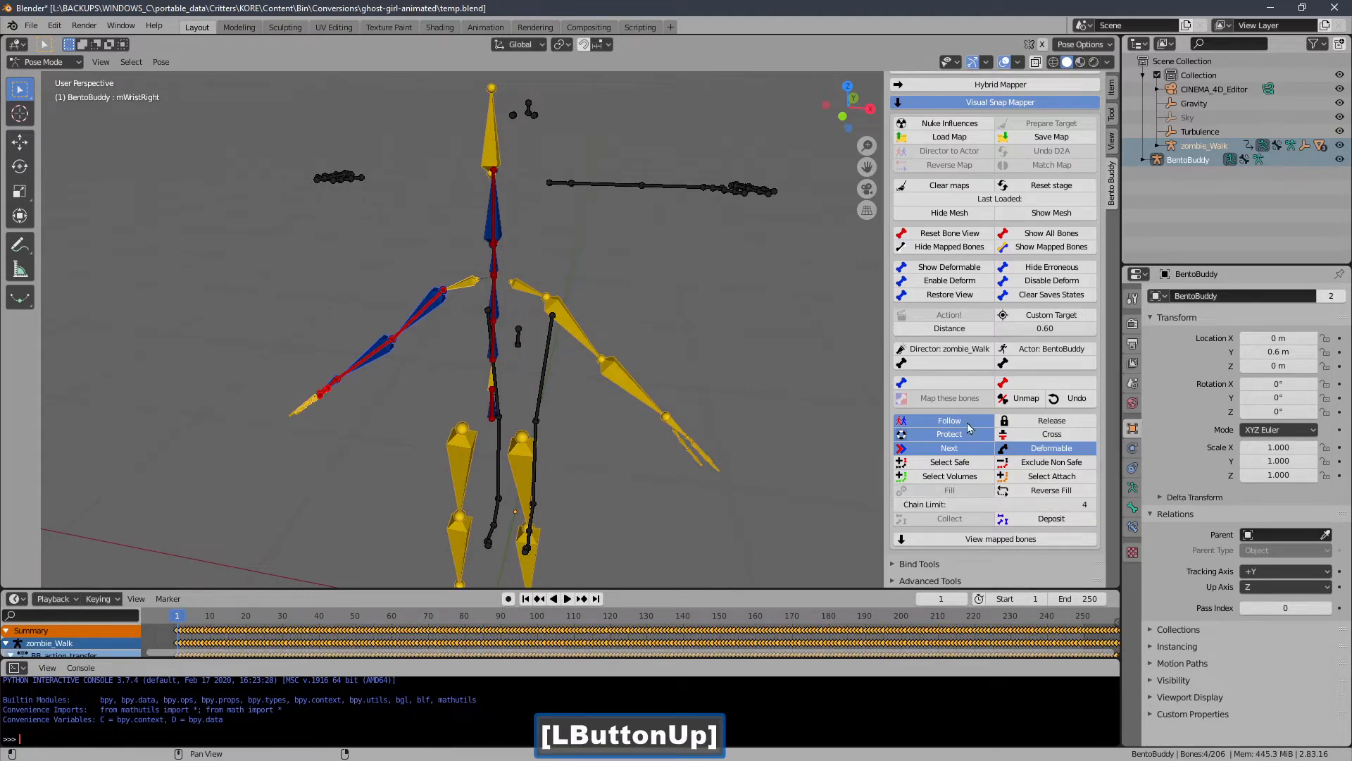
left_click(1022, 398)
- Check the bones from mWristRight to mCollarRight against those from mixamorig_RightHand to mixamorig_RightShoulder
middle_click_drag(411, 363, 483, 379)
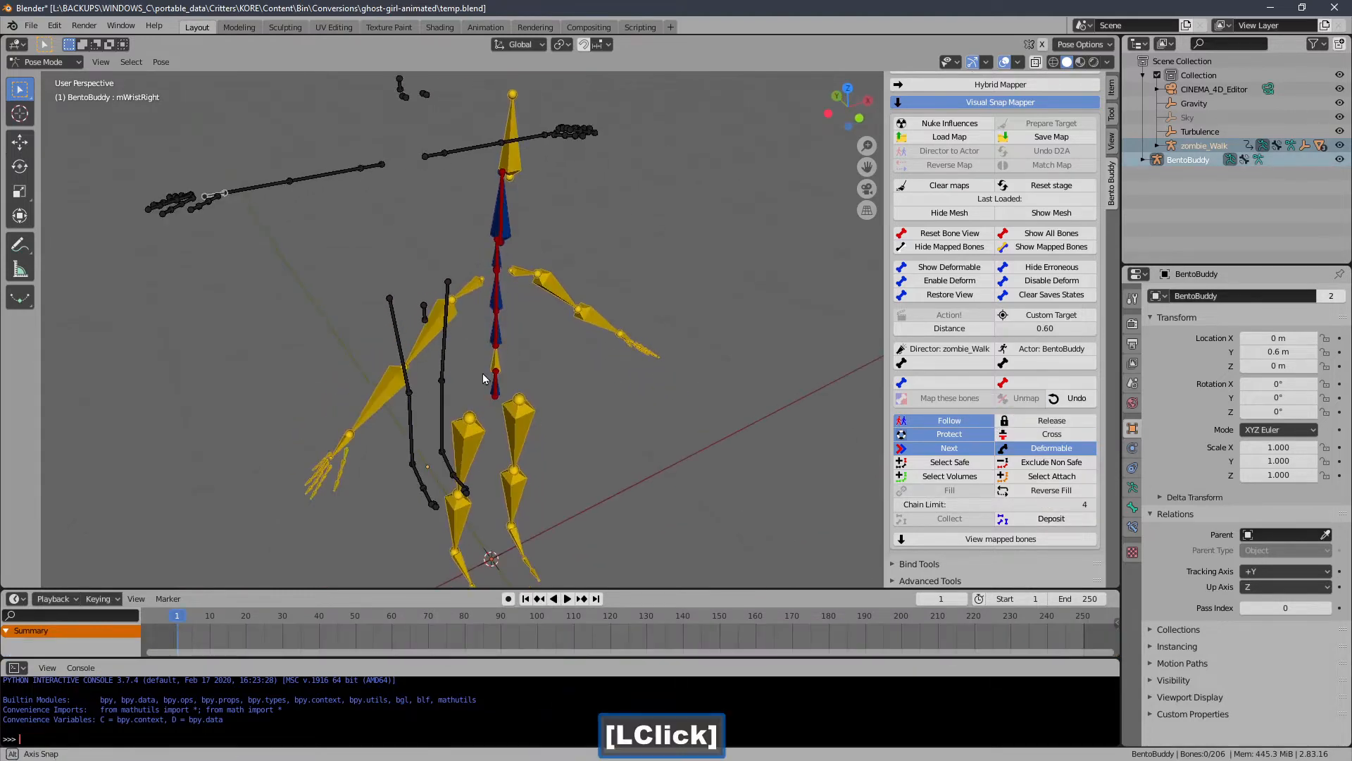
middle_click_drag(302, 206, 215, 225)
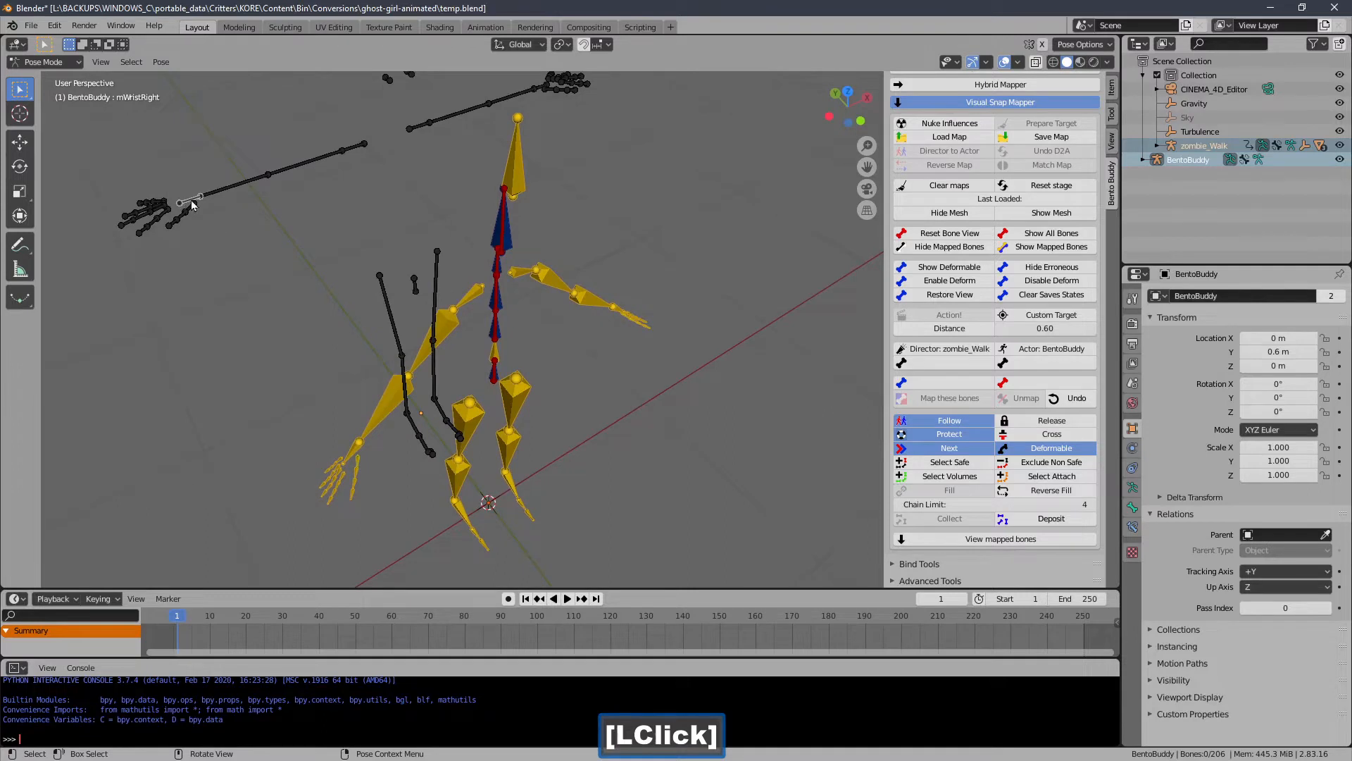
left_click(193, 203)
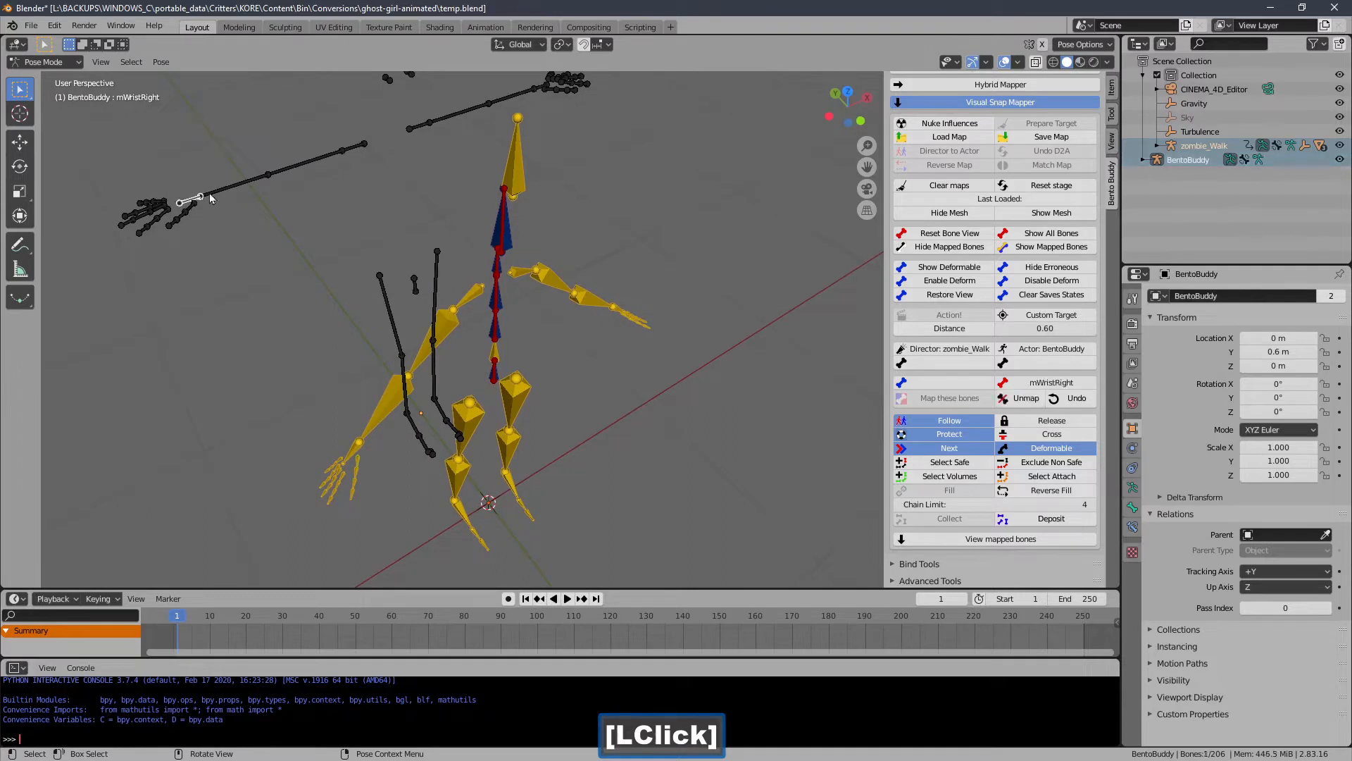
left_click(363, 150)
middle_click_drag(400, 255, 364, 287)
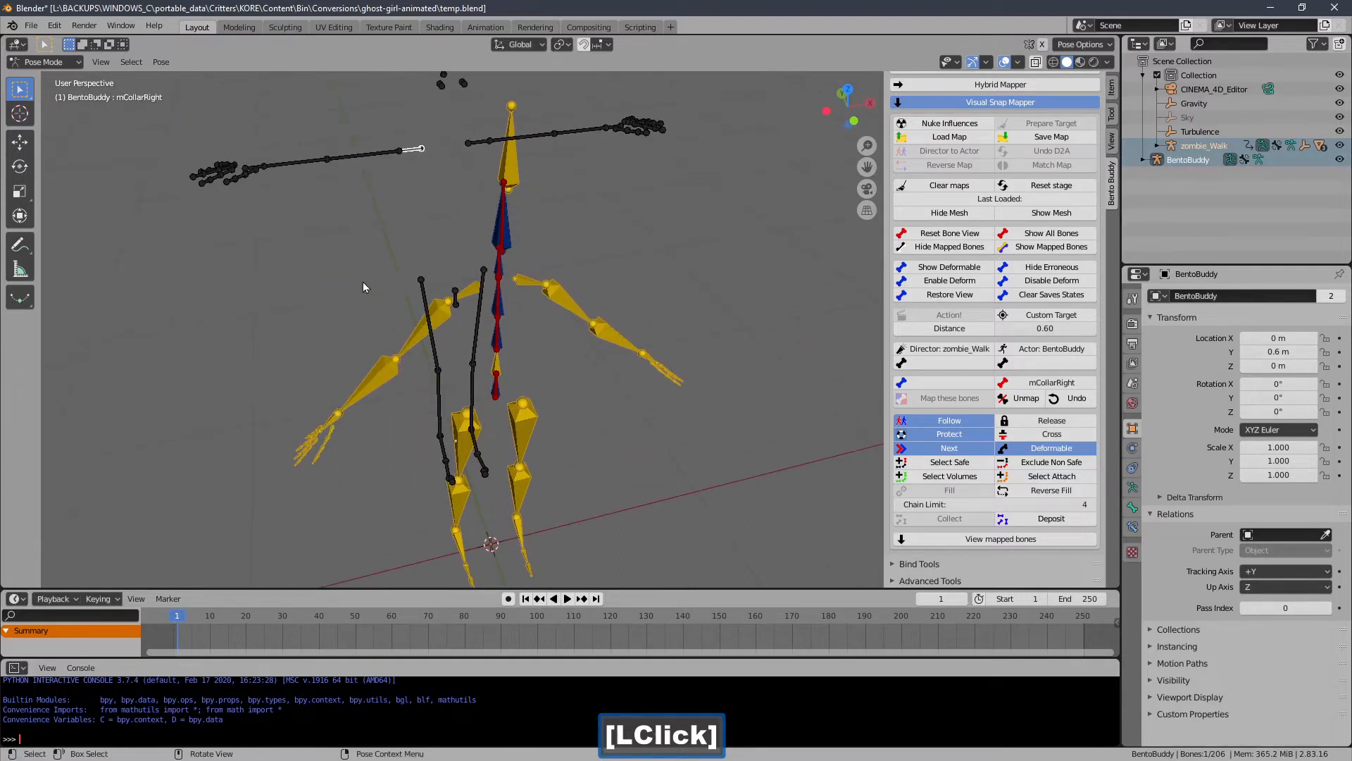
left_click(329, 422)
left_click(370, 374)
left_click(433, 327)
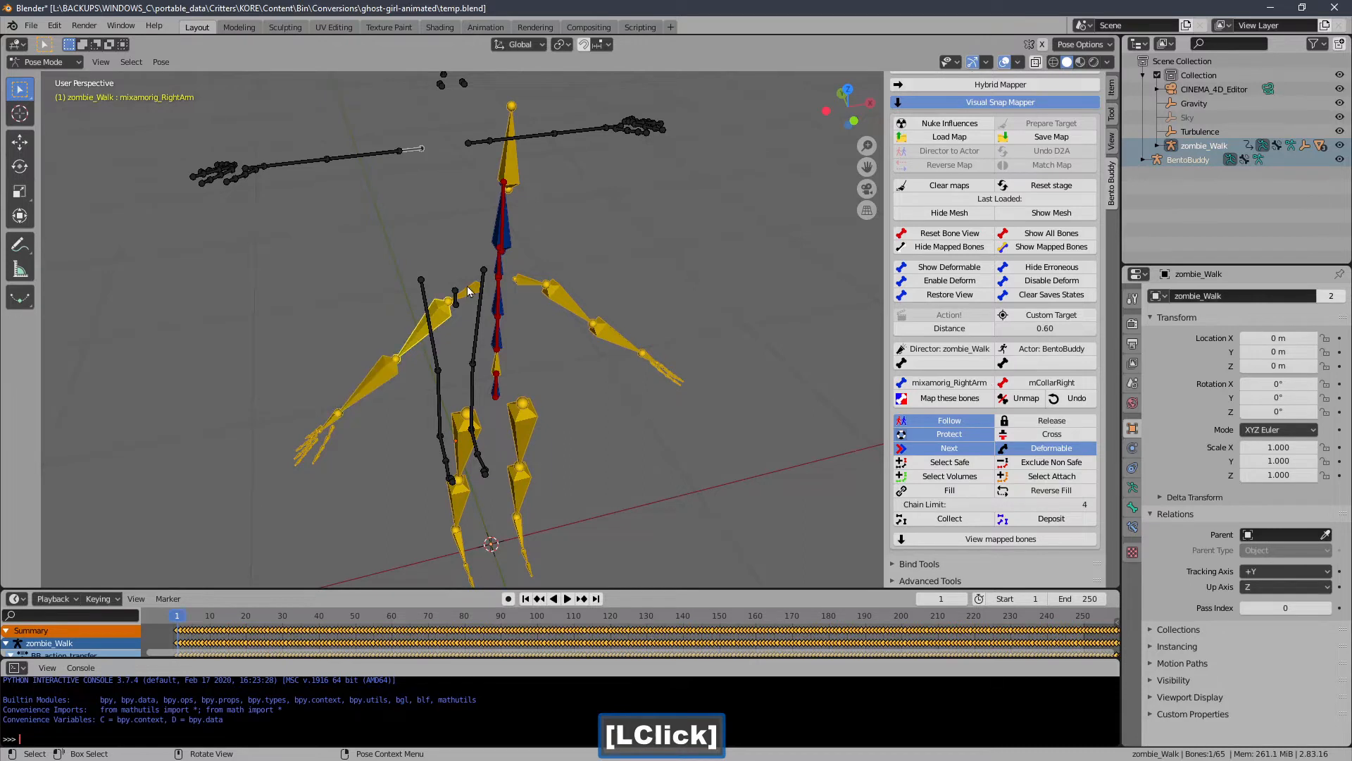
left_click(467, 291)
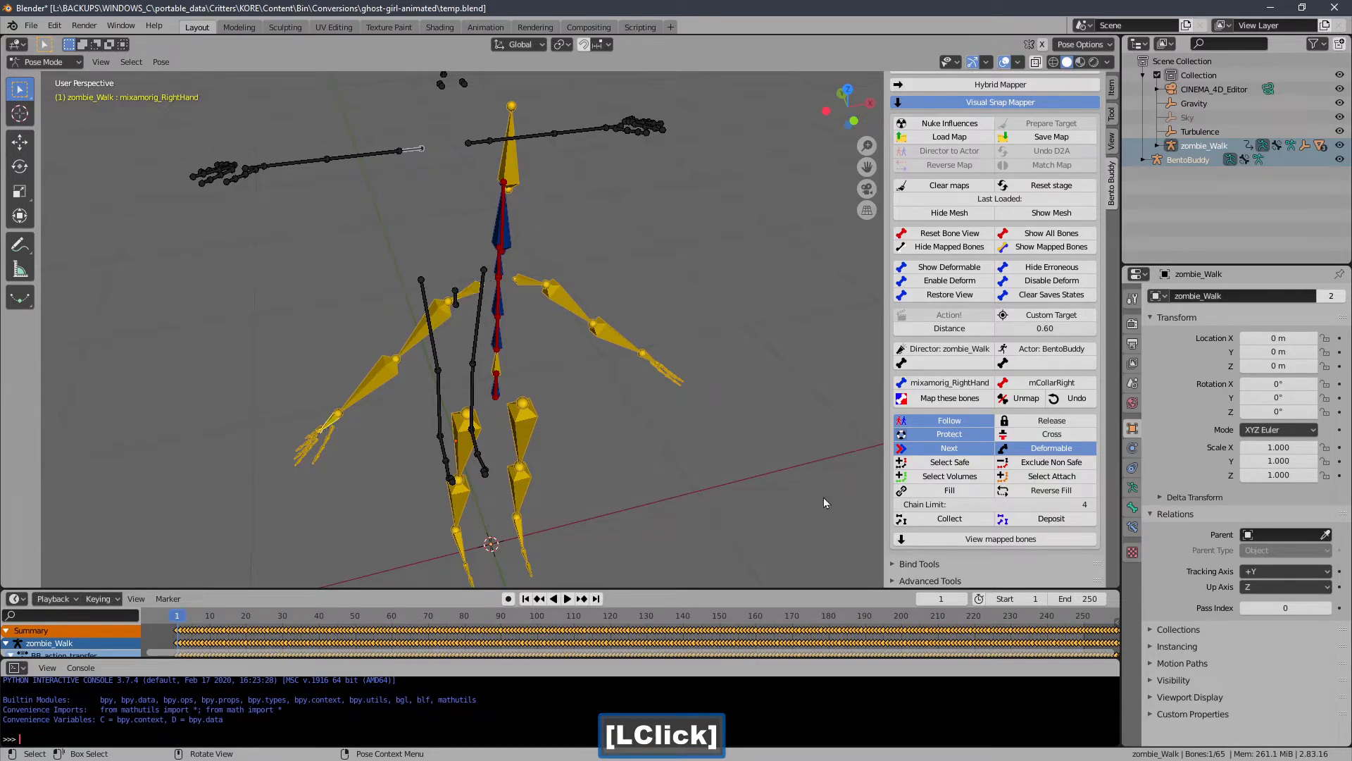
- Try to fill the mapping from mixamorig_RightHand with mCollarRight as the target, and unmap it
left_click(925, 493)
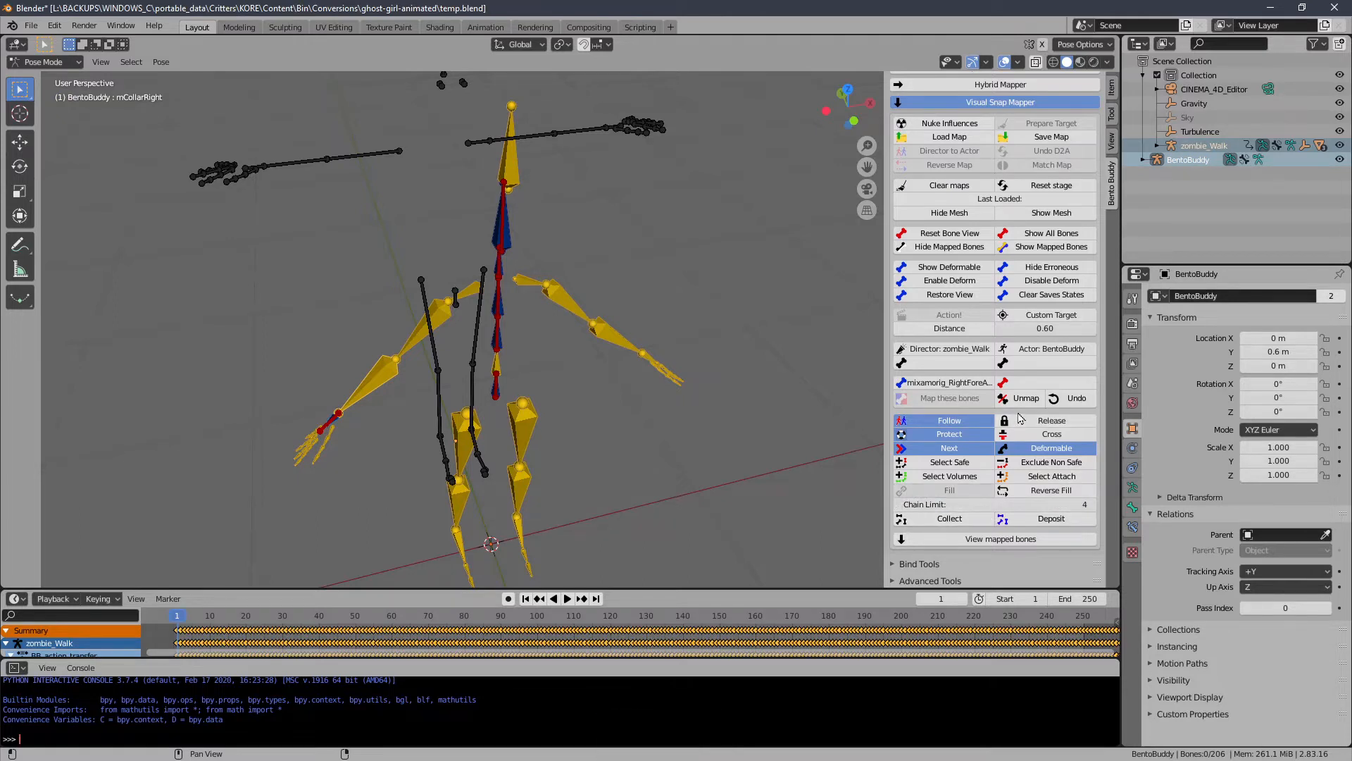
left_click(293, 415)
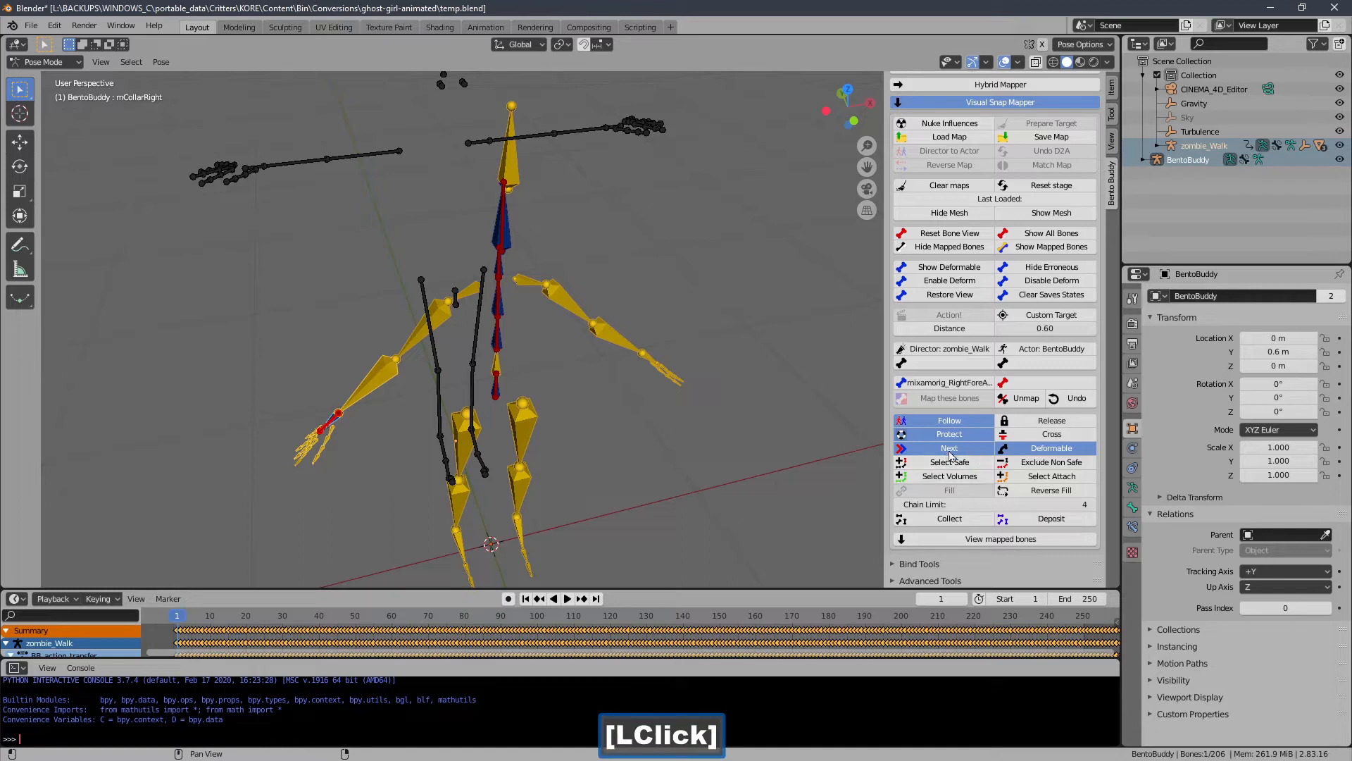
left_click(818, 403)
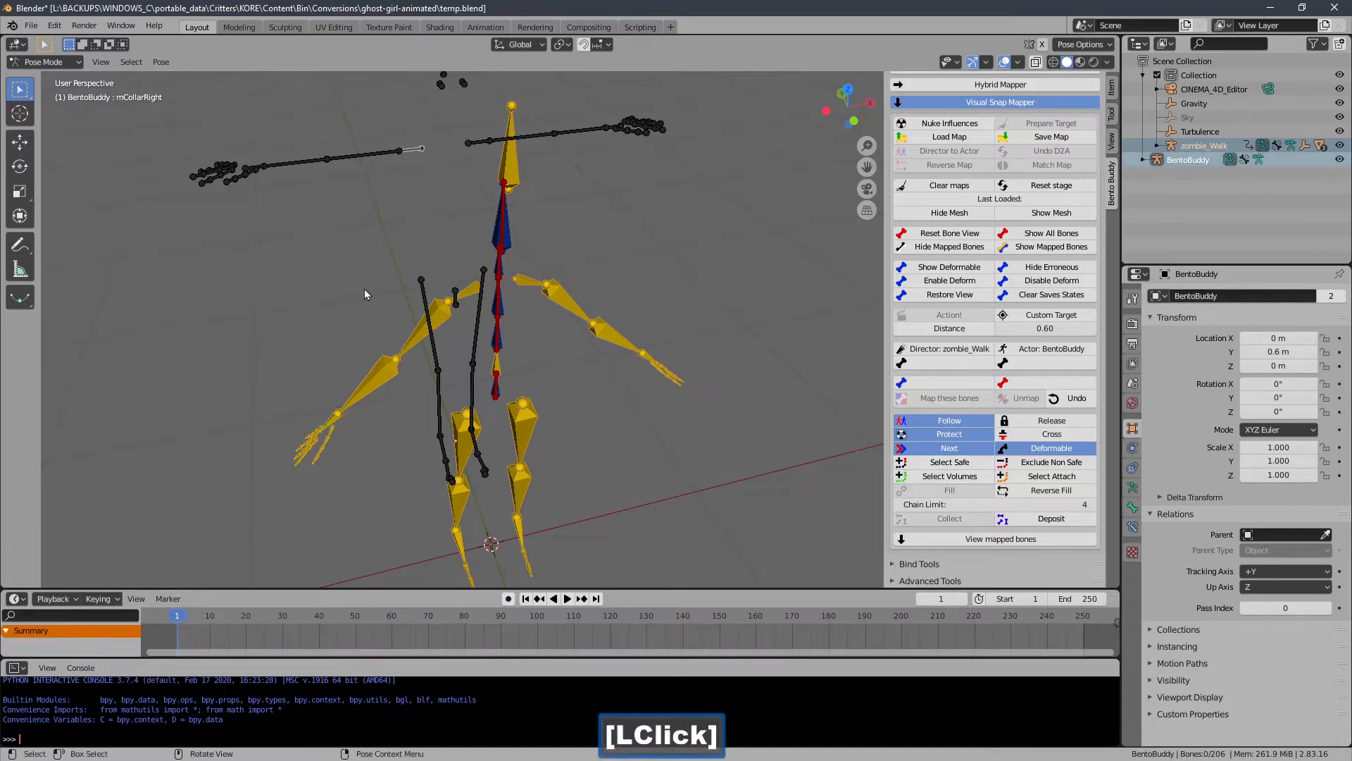
- Map the right arm chain with Fill, starting from mixamorig_RightHand paired with mWristRight
middle_click_drag(258, 168, 315, 197)
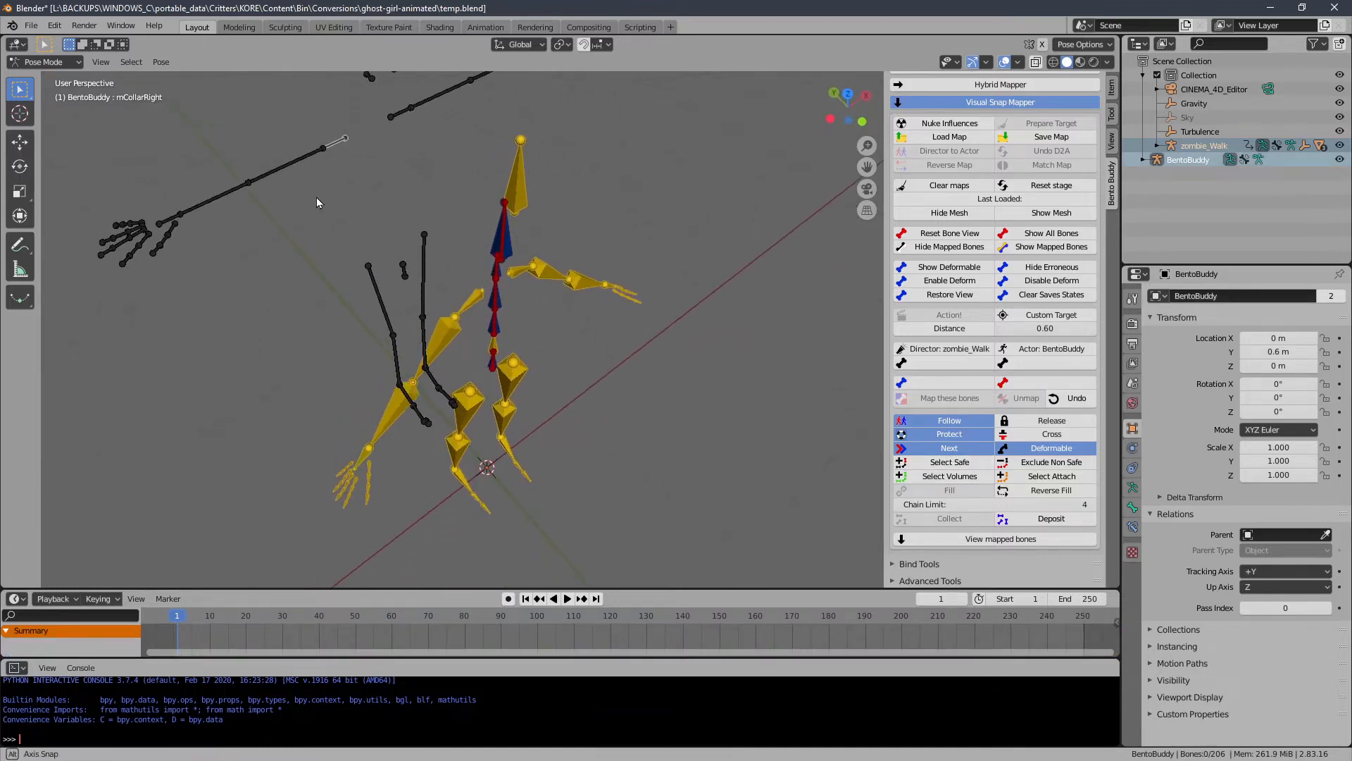
left_click(165, 222)
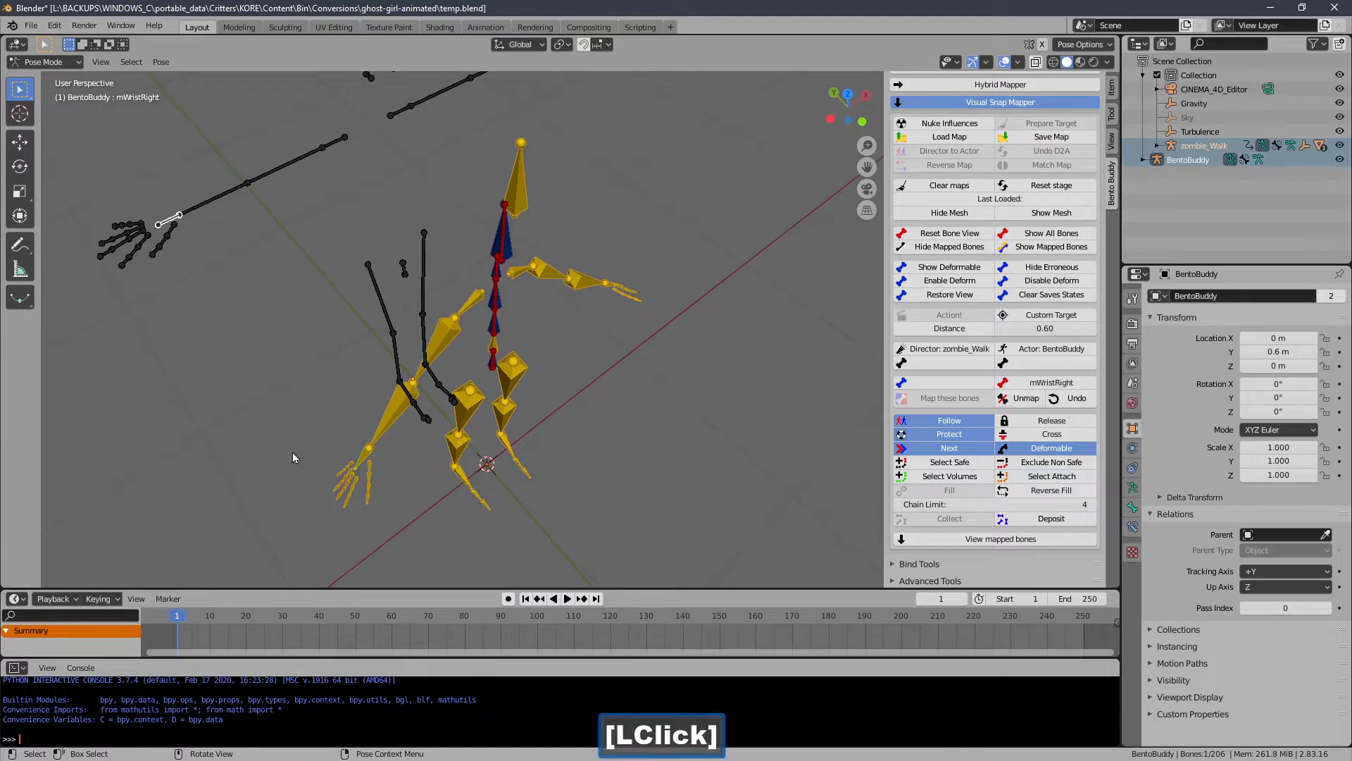
left_click(365, 463)
middle_click_drag(462, 467, 434, 431)
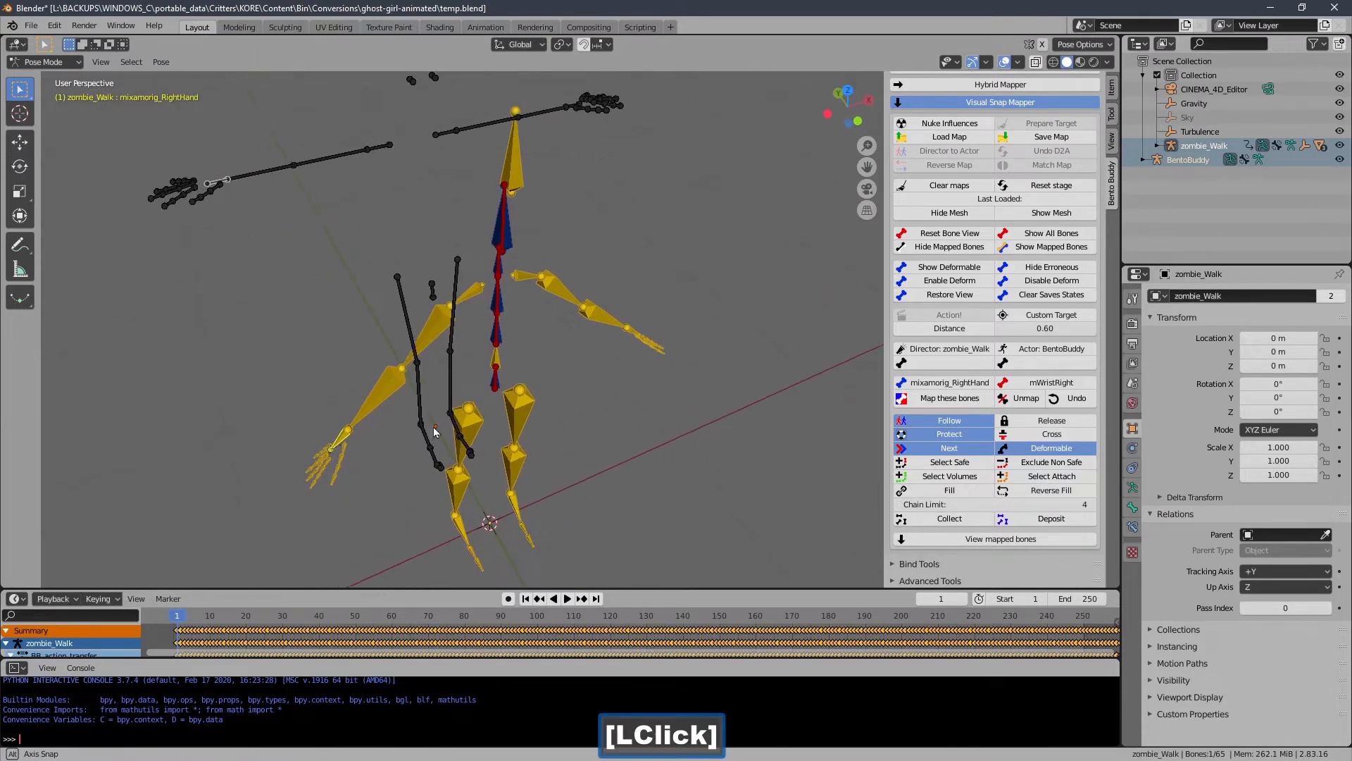
left_click(922, 493)
- Map the left arm chain with Fill, starting from mixamorig_LeftHand paired with mWristLeft
middle_click_drag(699, 327, 610, 286)
middle_click_drag(724, 183, 708, 252)
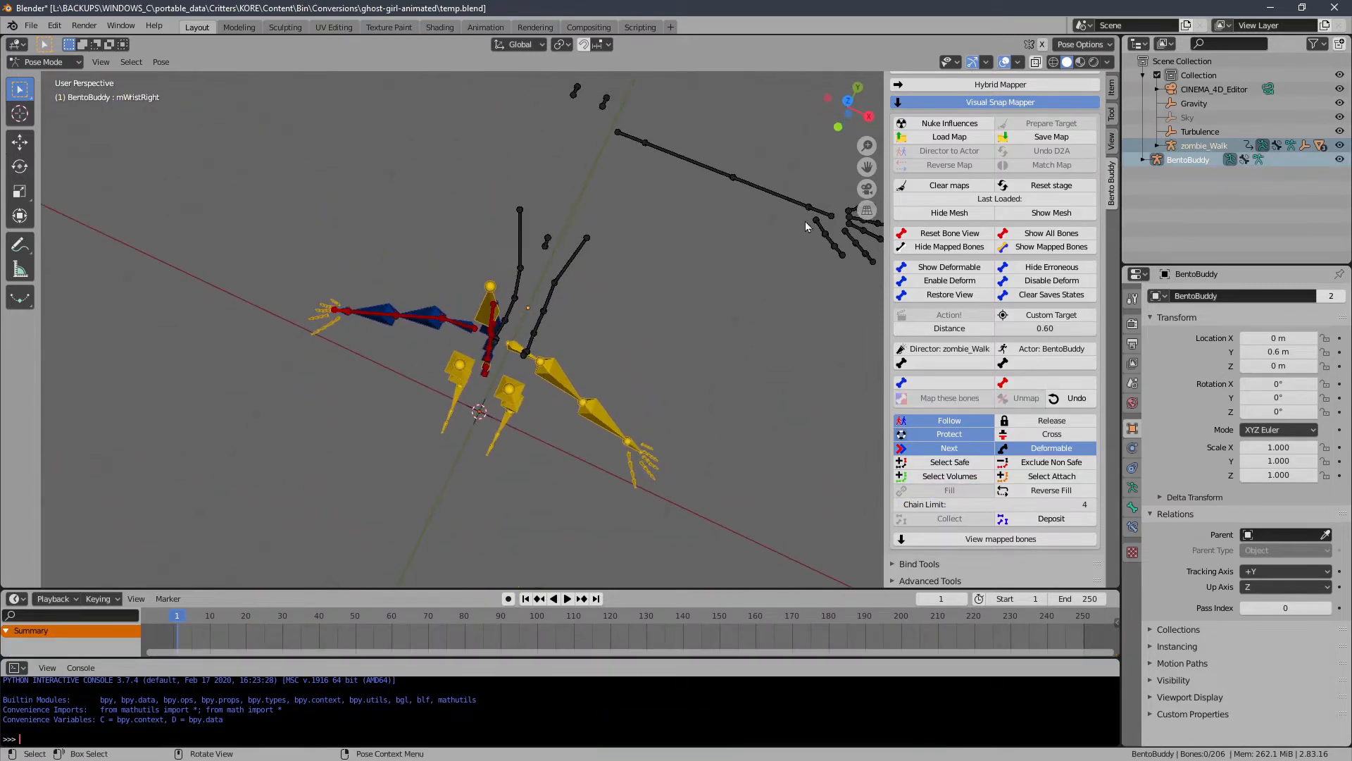
left_click(821, 212)
middle_click_drag(699, 382, 623, 417)
left_click(615, 445)
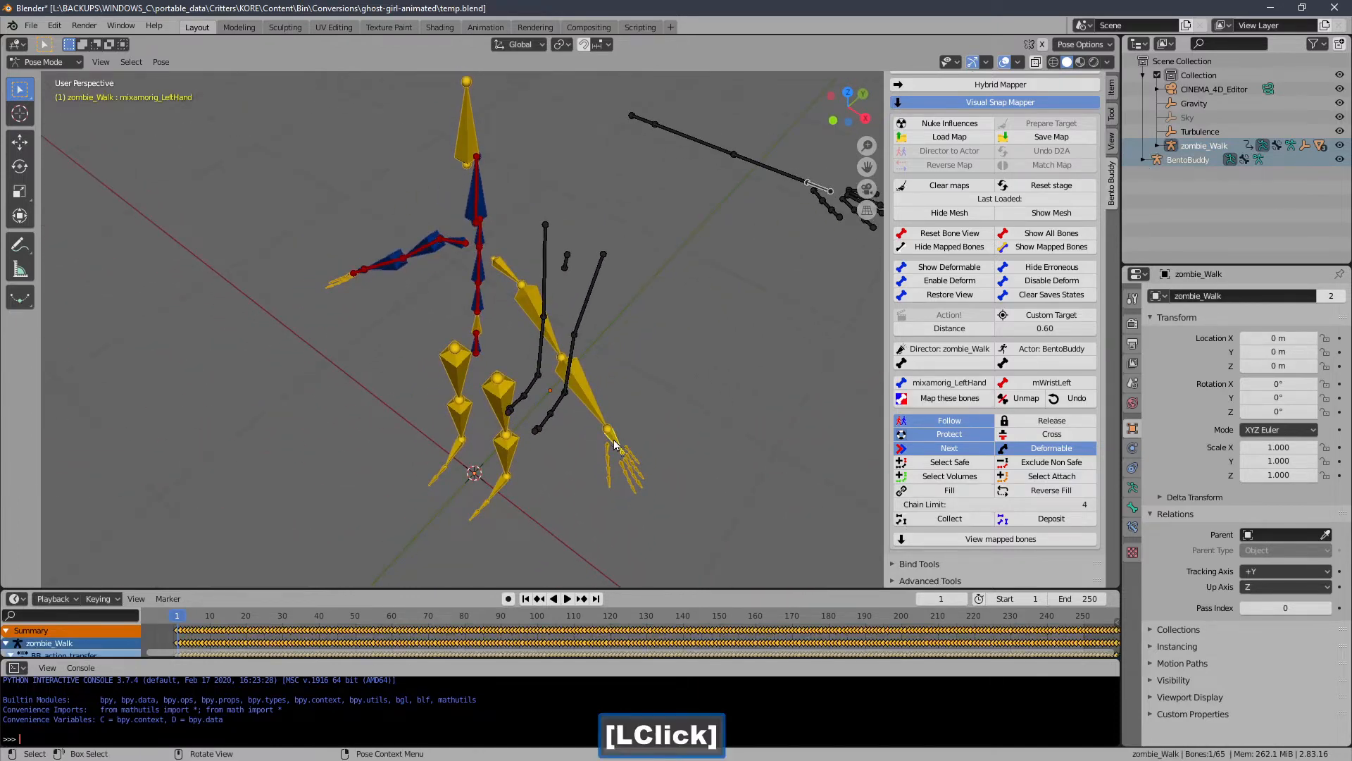
left_click(954, 494)
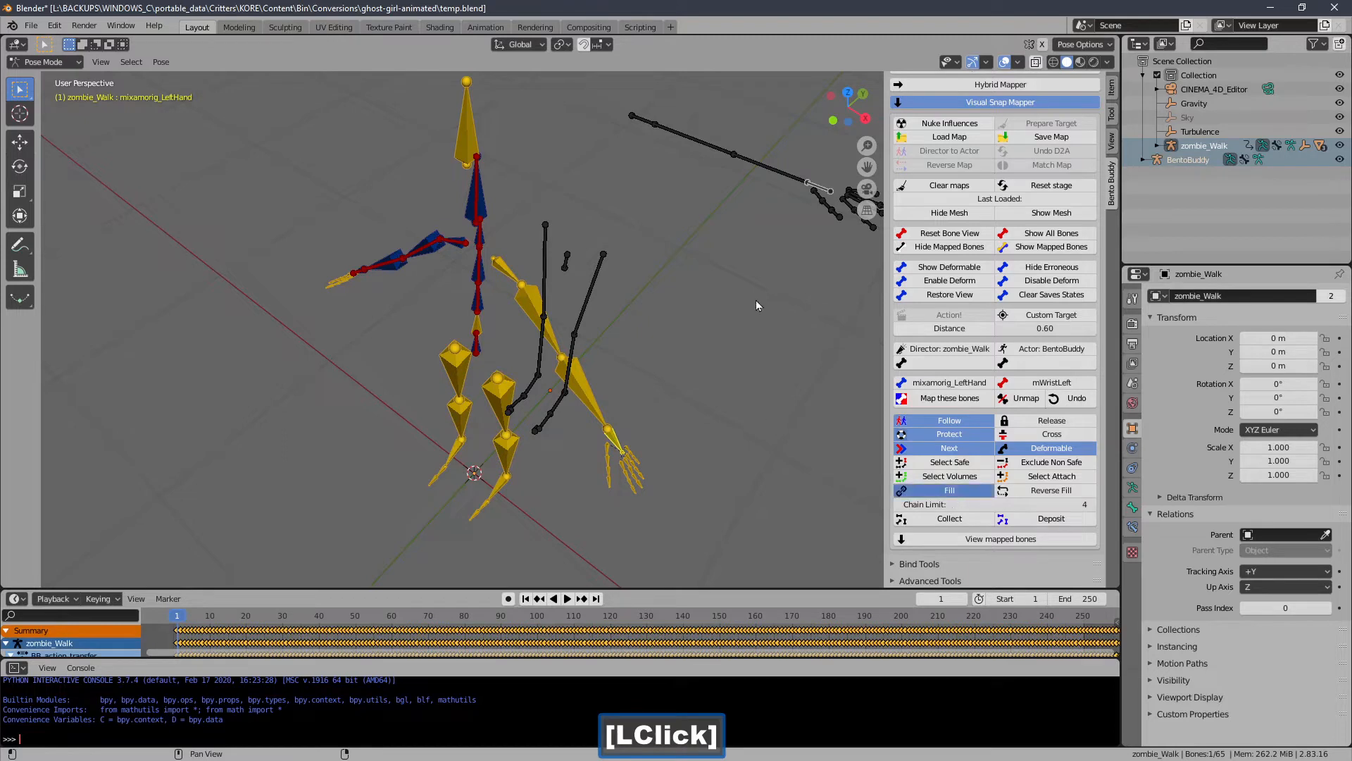
- Select all of BentoBuddy's left-hand finger bones, enable the move gizmo, and shift them along Y toward the zombie_Walk rig
middle_click_drag(755, 297, 696, 269, "ctrl")
left_click_drag(750, 217, 640, 317)
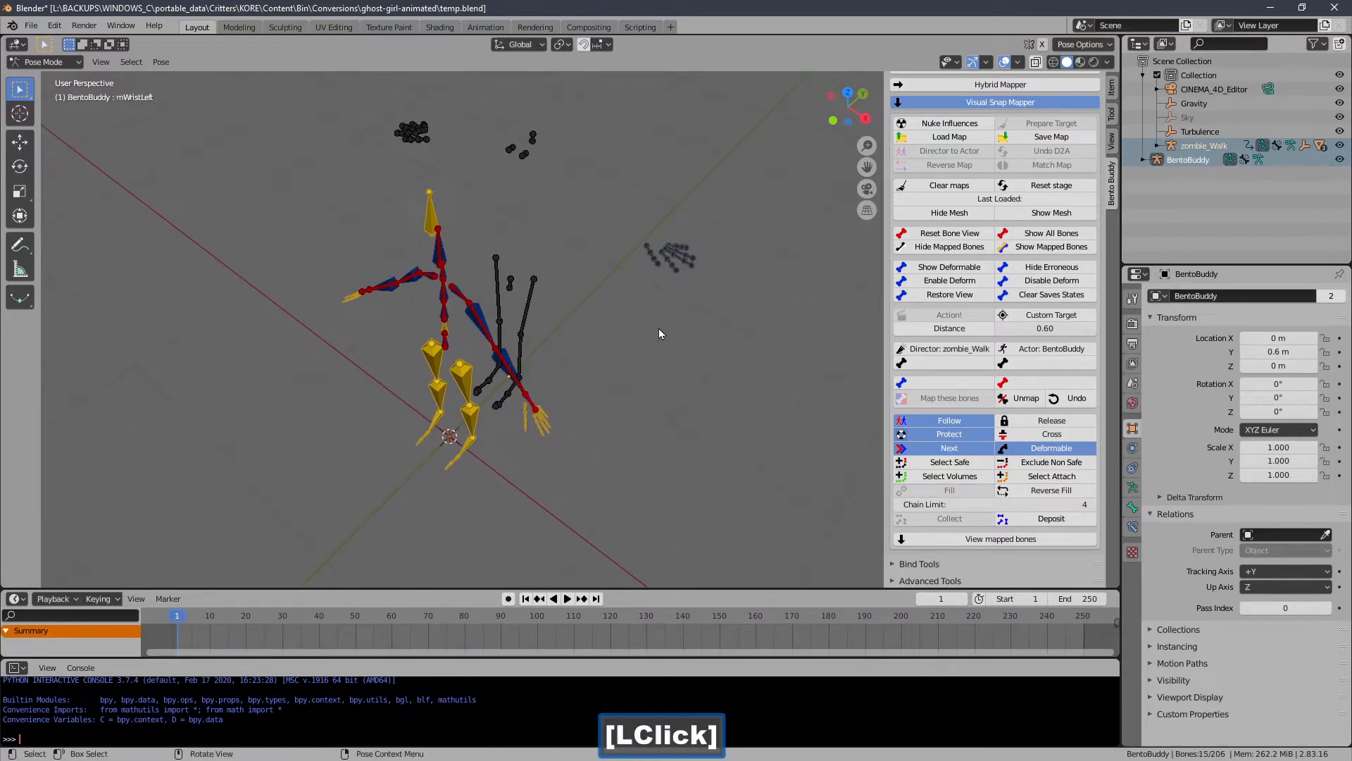
middle_click_drag(658, 328, 590, 302)
left_click(987, 62)
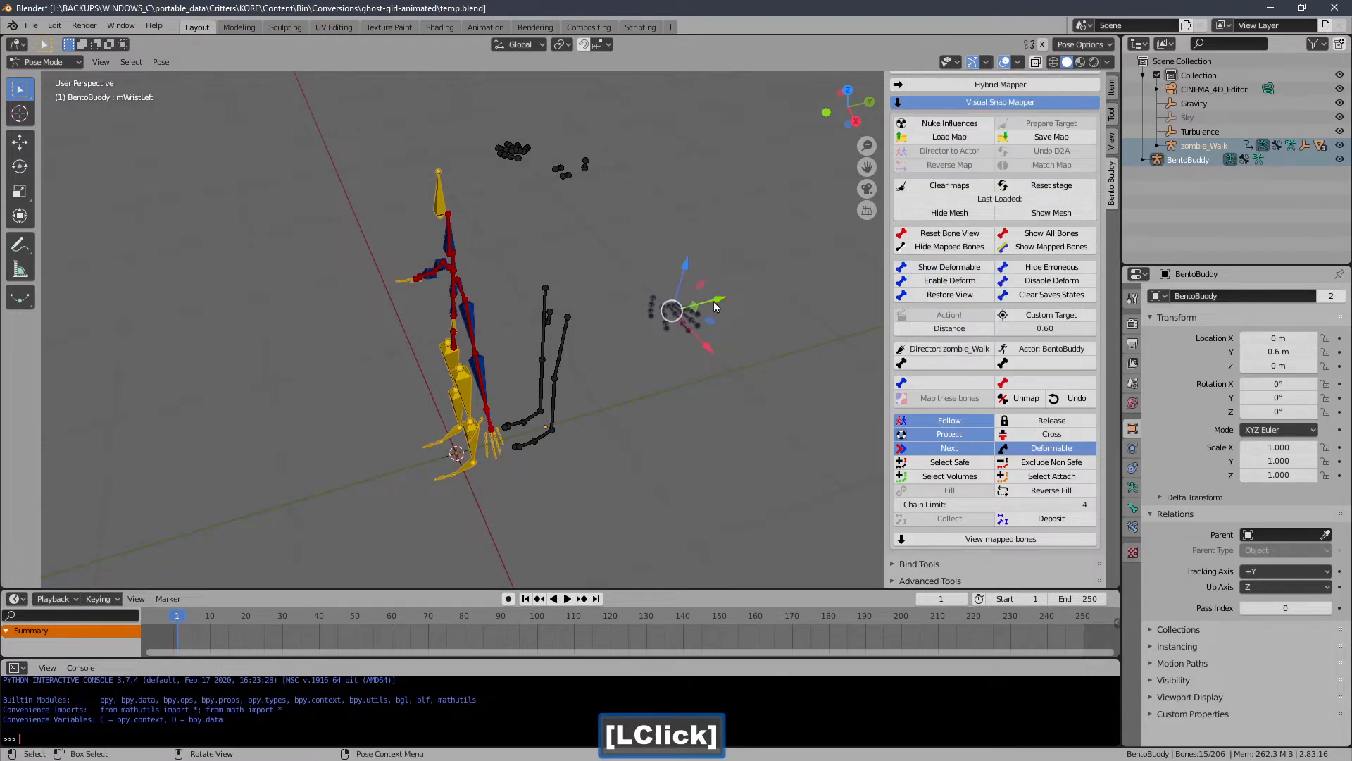
left_click_drag(715, 302, 565, 340)
middle_click_drag(564, 344, 707, 272)
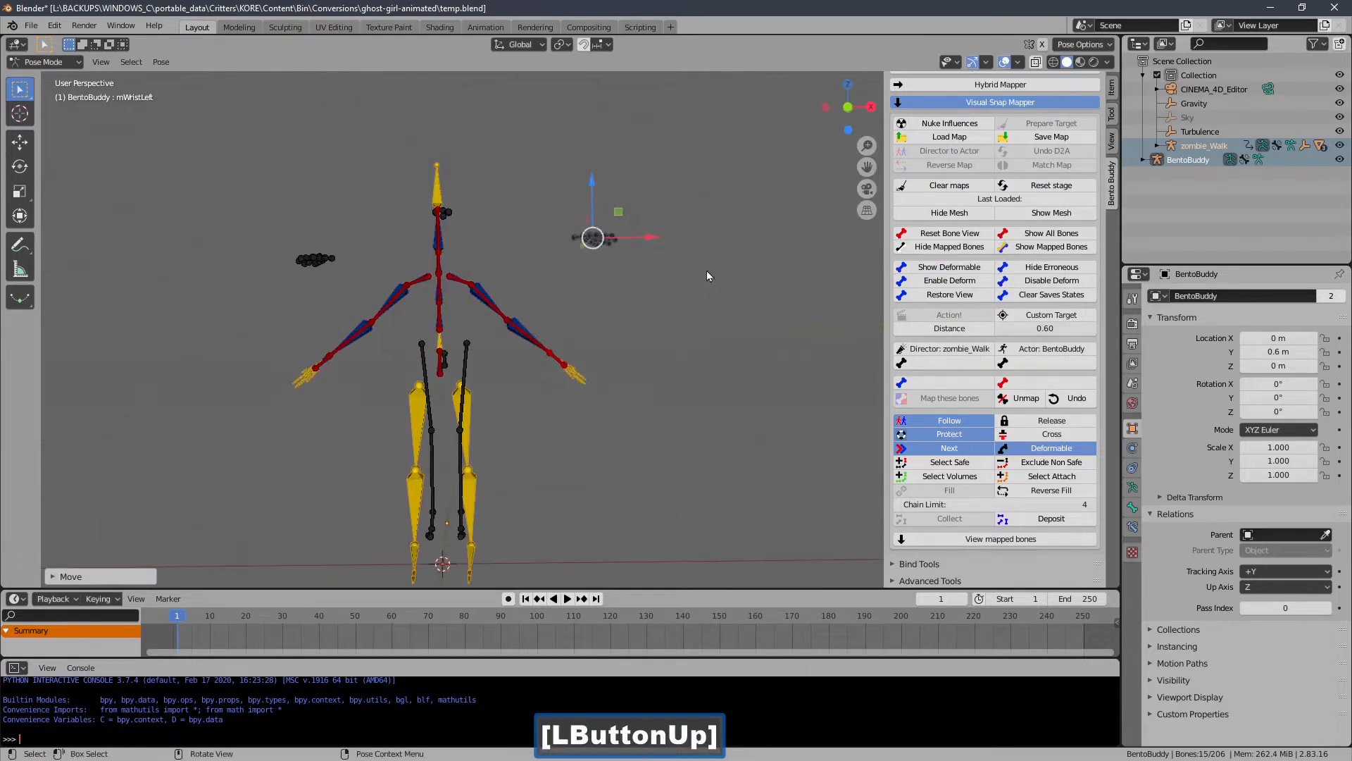
- Place BentoBuddy's left-hand finger bones right beside zombie_Walk's left hand
key("g")
left_click(606, 312)
scroll(606, 314, "up", 8)
middle_click_drag(604, 316, 525, 407)
middle_click_drag(525, 408, 640, 420, "shift")
key("g")
left_click(680, 322)
- Set the Chain Limit to 3 and map the left thumb chain with Fill, pairing mixamorig_LeftHandThumb3 with mHandThumb3Left
left_click(574, 337)
middle_click_drag(574, 337, 585, 331, "ctrl")
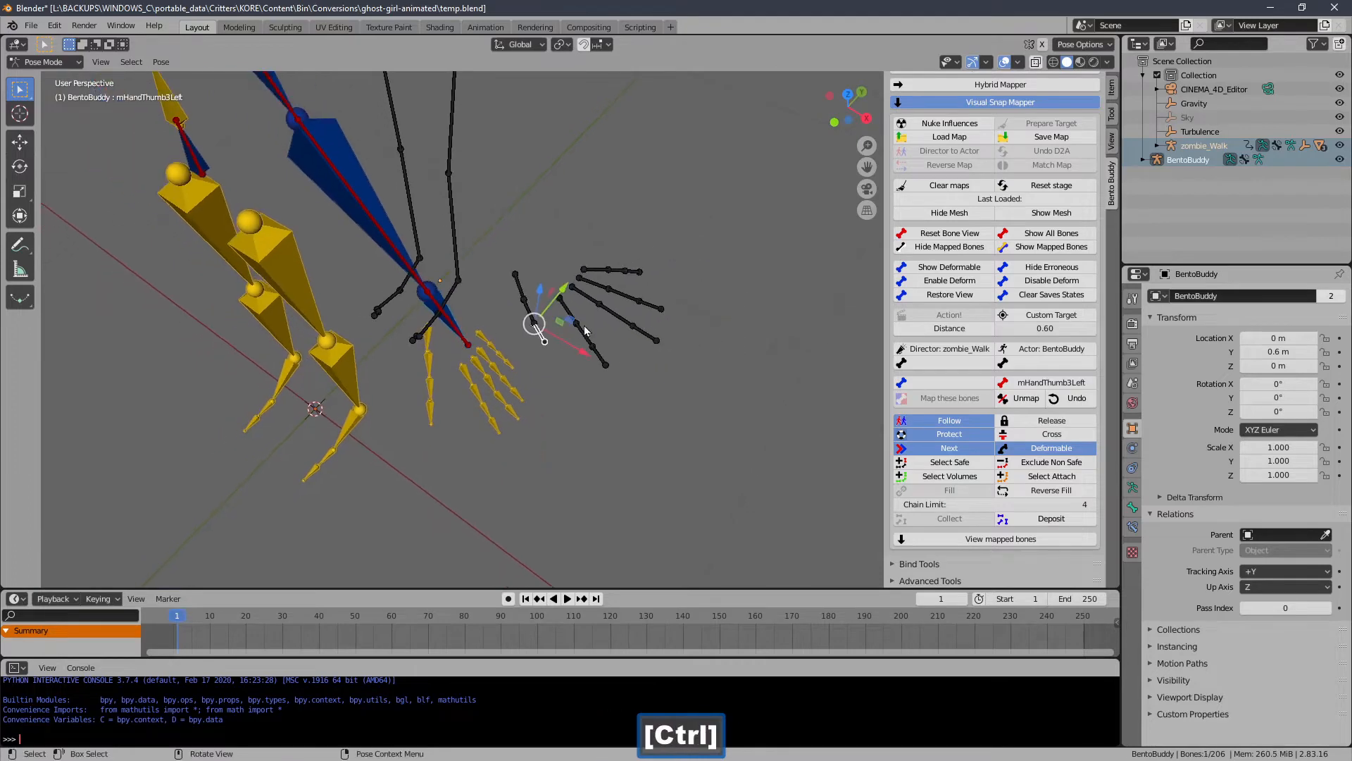
left_click(485, 418)
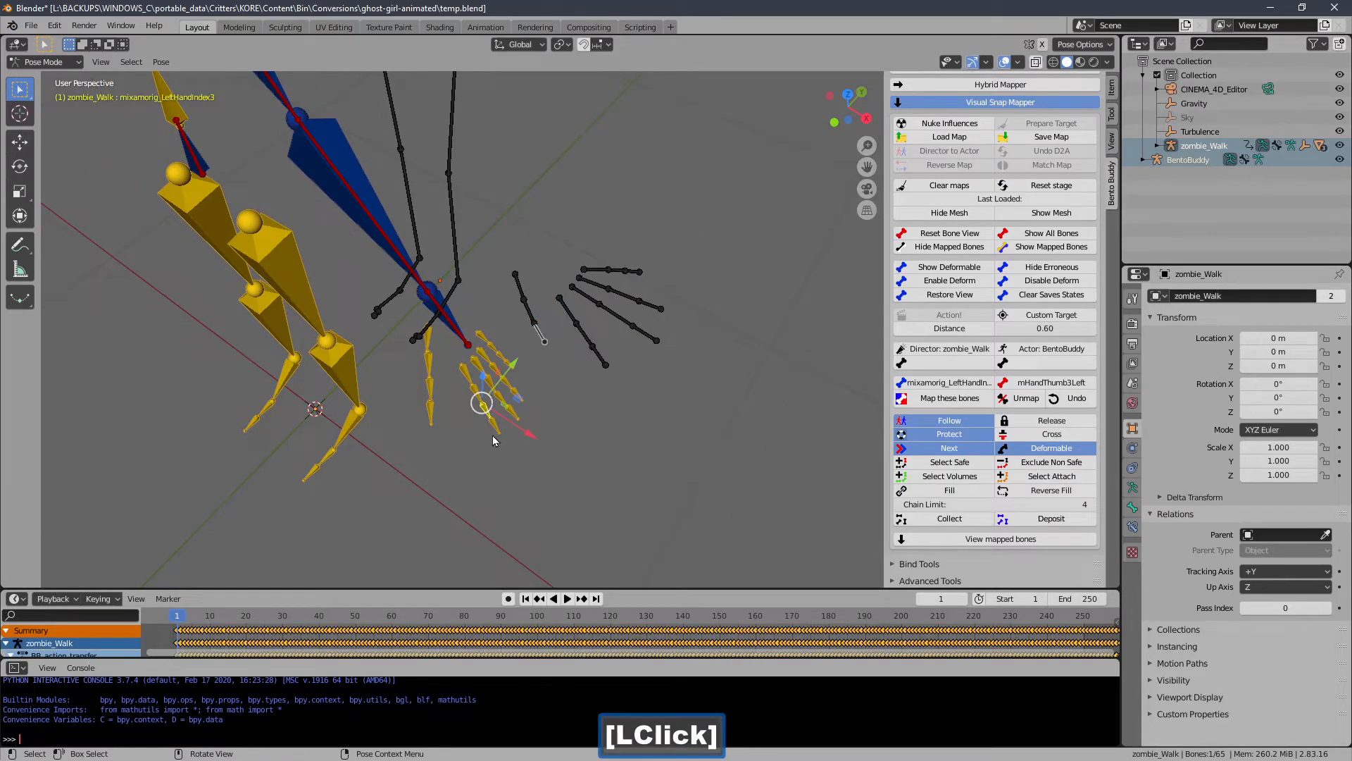
left_click(590, 422)
left_click(431, 408)
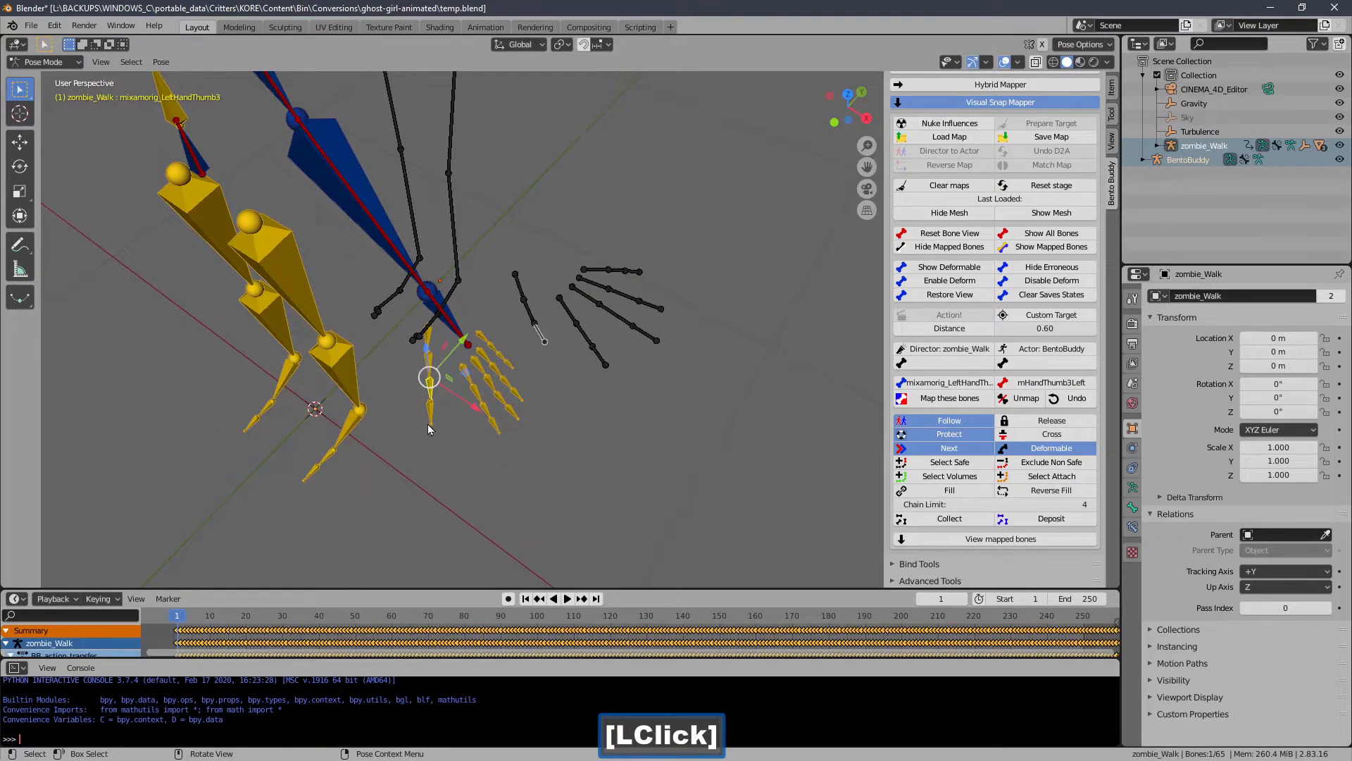
middle_click_drag(563, 456, 593, 422, "ctrl")
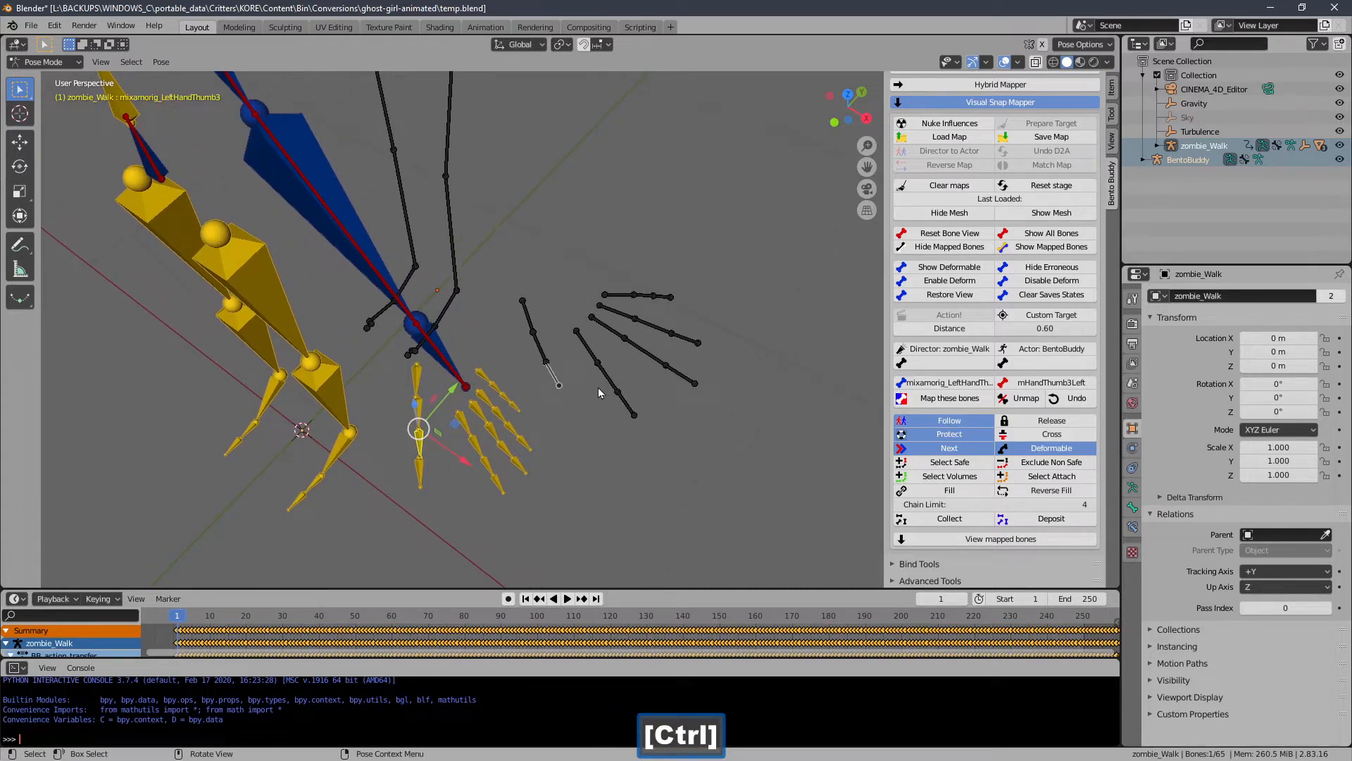
left_click(898, 505)
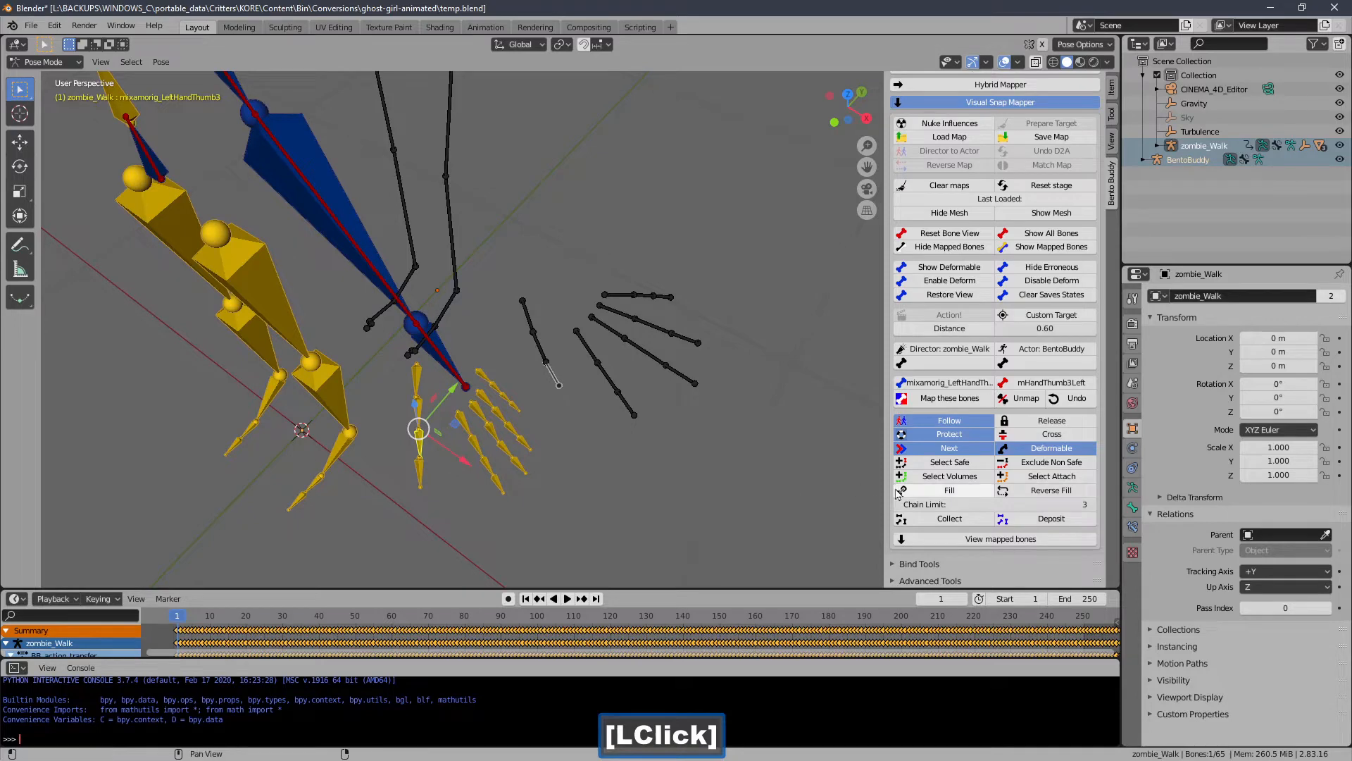
mouse_move(657, 283)
middle_mouse_down("ctrl")
mouse_move(649, 298)
mouse_move(573, 308)
middle_mouse_up("ctrl")
mouse_move(614, 163)
middle_mouse_down("ctrl")
mouse_move(569, 261)
mouse_move(578, 214)
middle_mouse_up("ctrl")
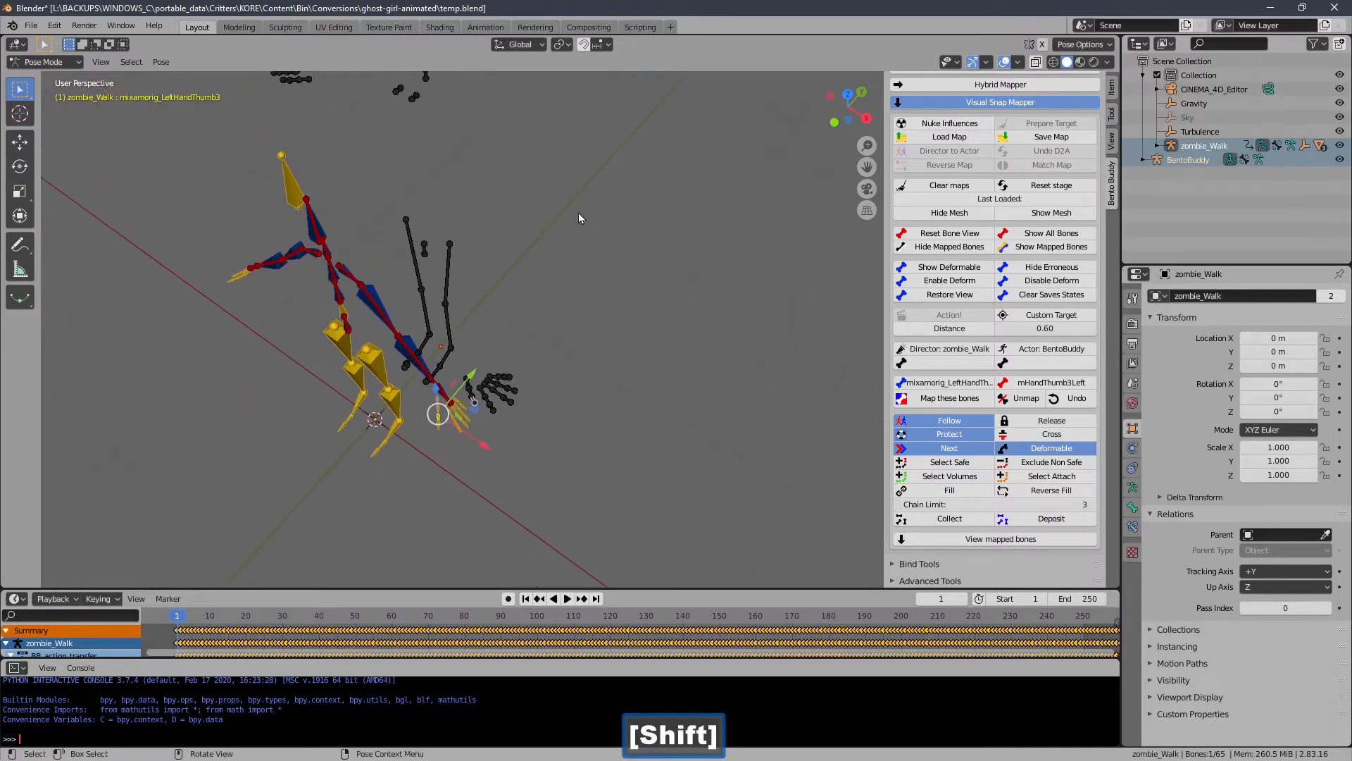
middle_click_drag(552, 160, 672, 334, "shift")
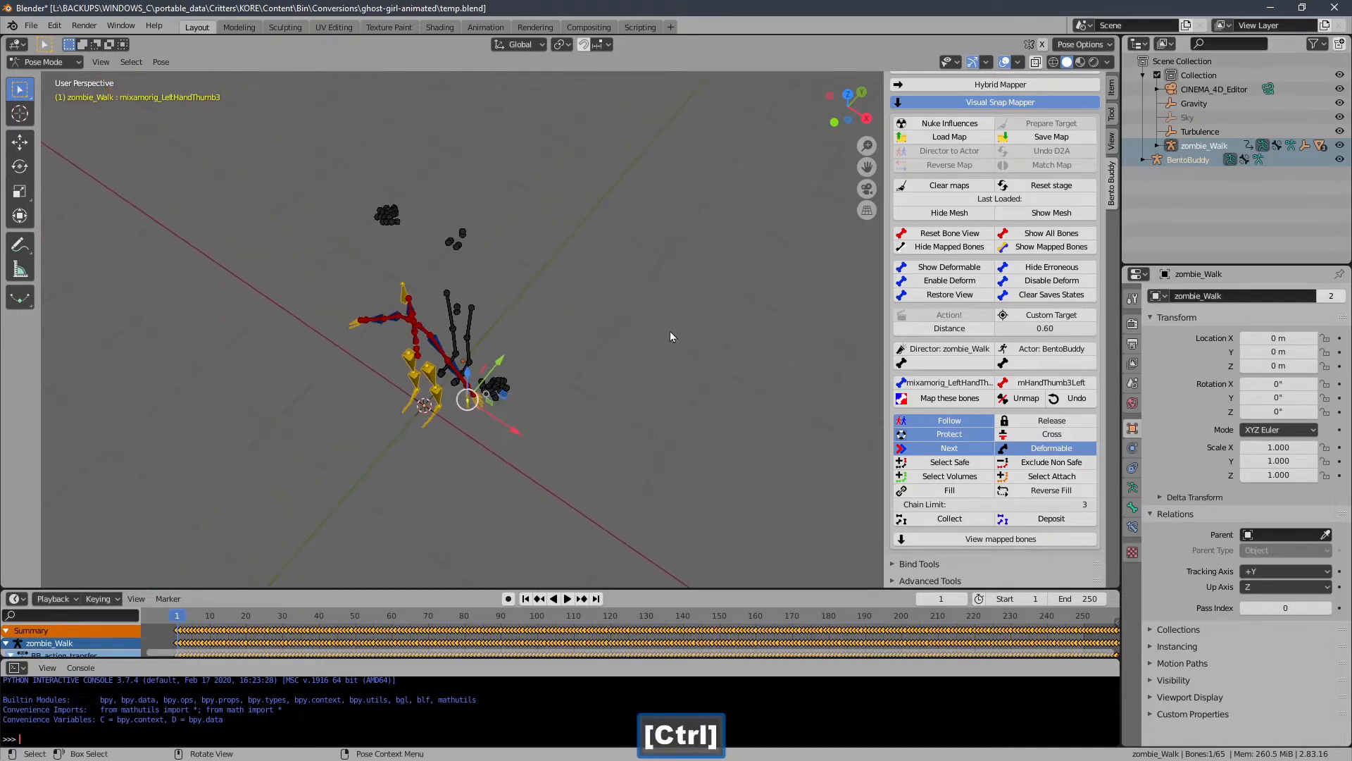
left_click(936, 492)
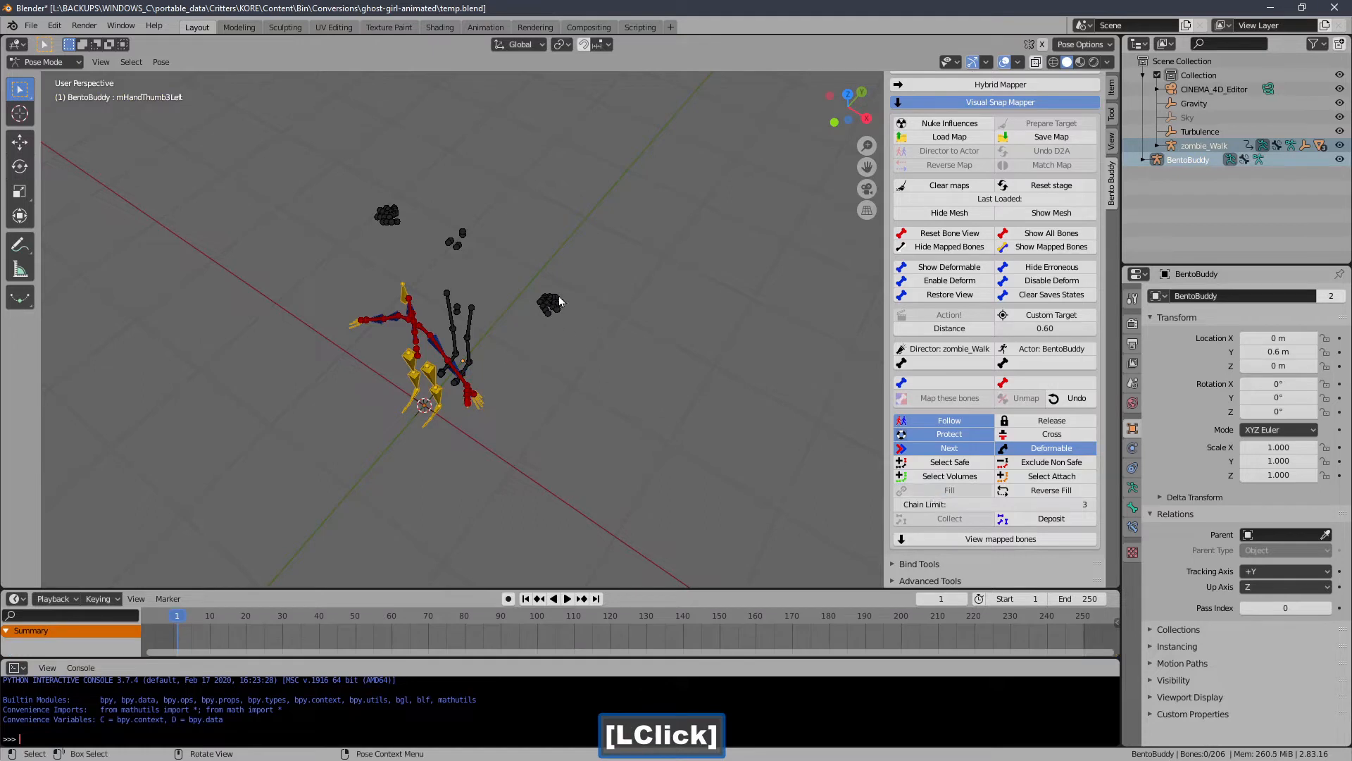
- Select BentoBuddy's remaining left-hand finger bones and move them back beside zombie_Walk's left hand
left_click(556, 303)
middle_click_drag(556, 303, 503, 343)
left_click_drag(573, 323, 504, 343)
key("g")
left_click(482, 410)
middle_click_drag(471, 425, 454, 339, "ctrl")
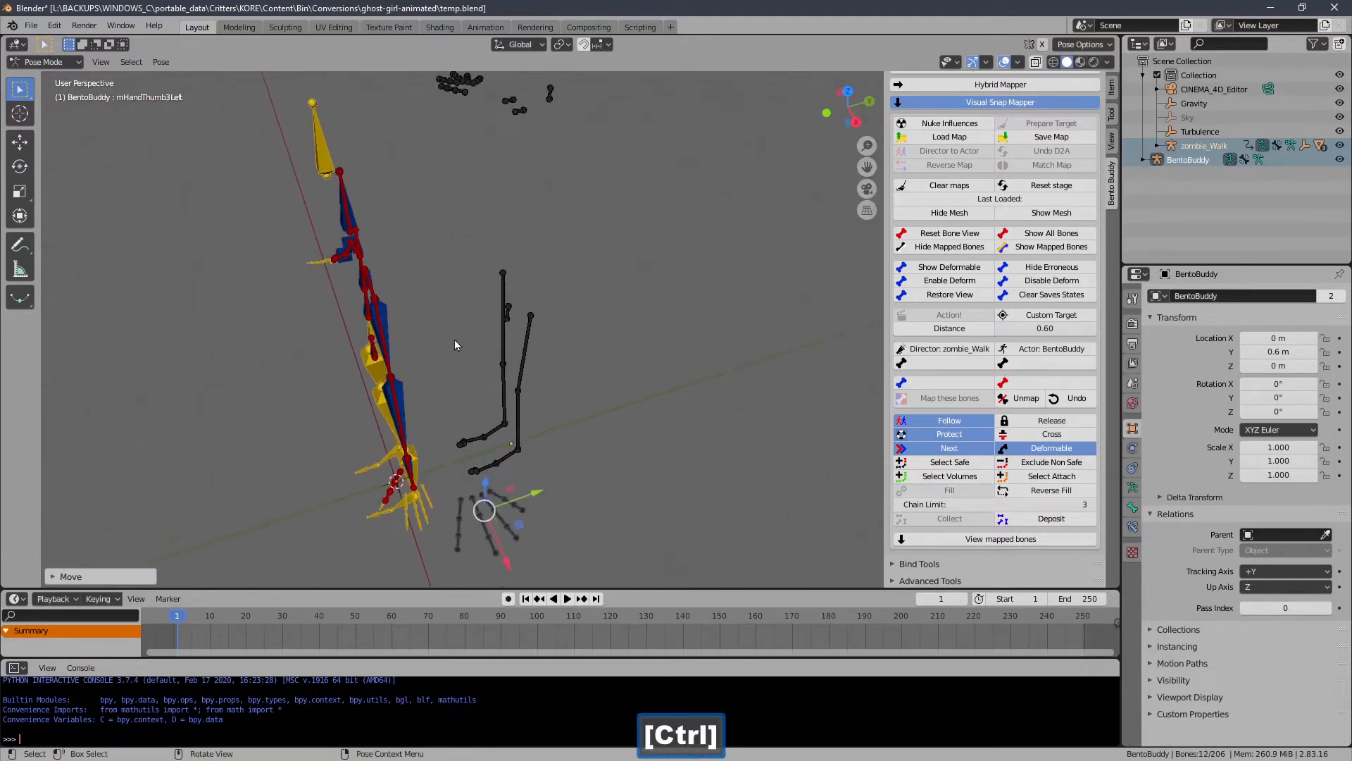
middle_click_drag(525, 391, 612, 200, "shift")
key("g")
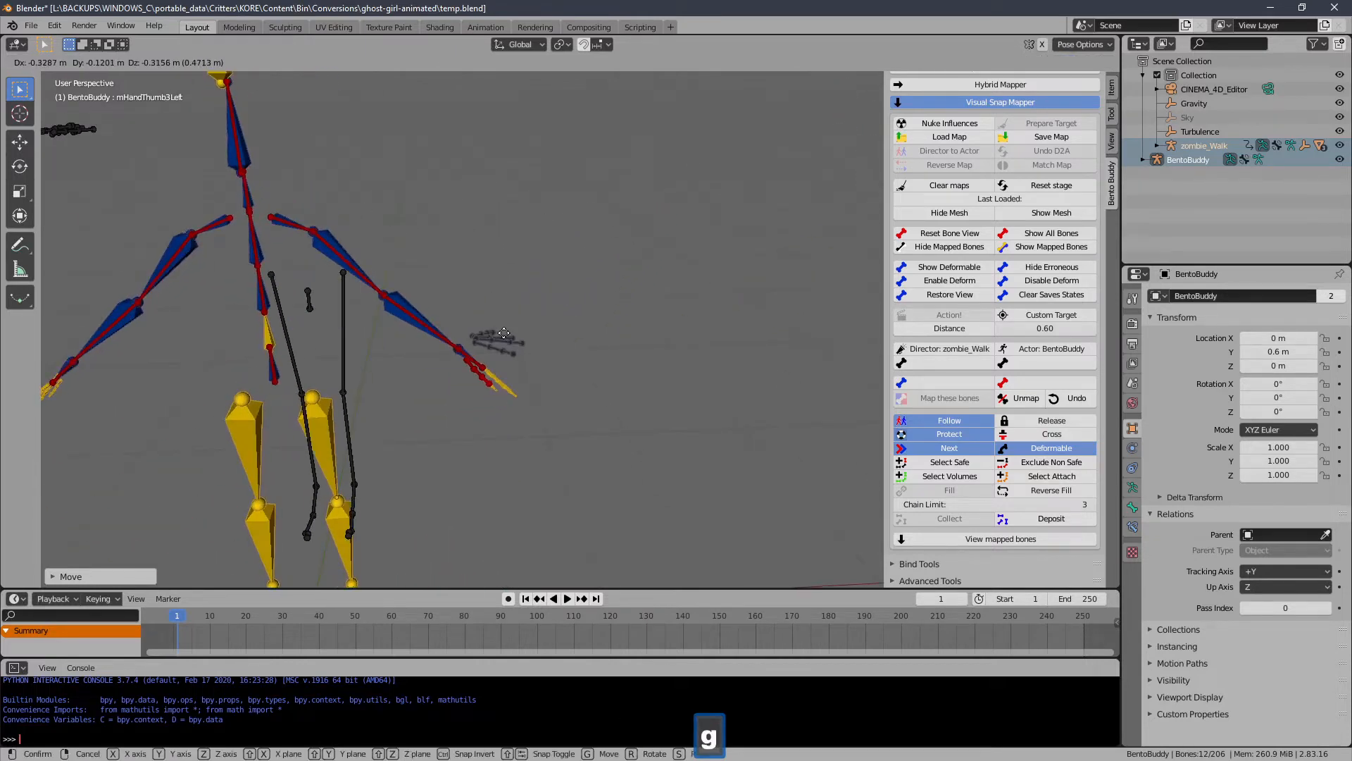
left_click(498, 342)
middle_click_drag(497, 342, 386, 337)
- Enable Release and shift BentoBuddy's remaining left finger bones clear of the leg bones, near zombie_Walk's left hand
left_click(1034, 423)
key("g")
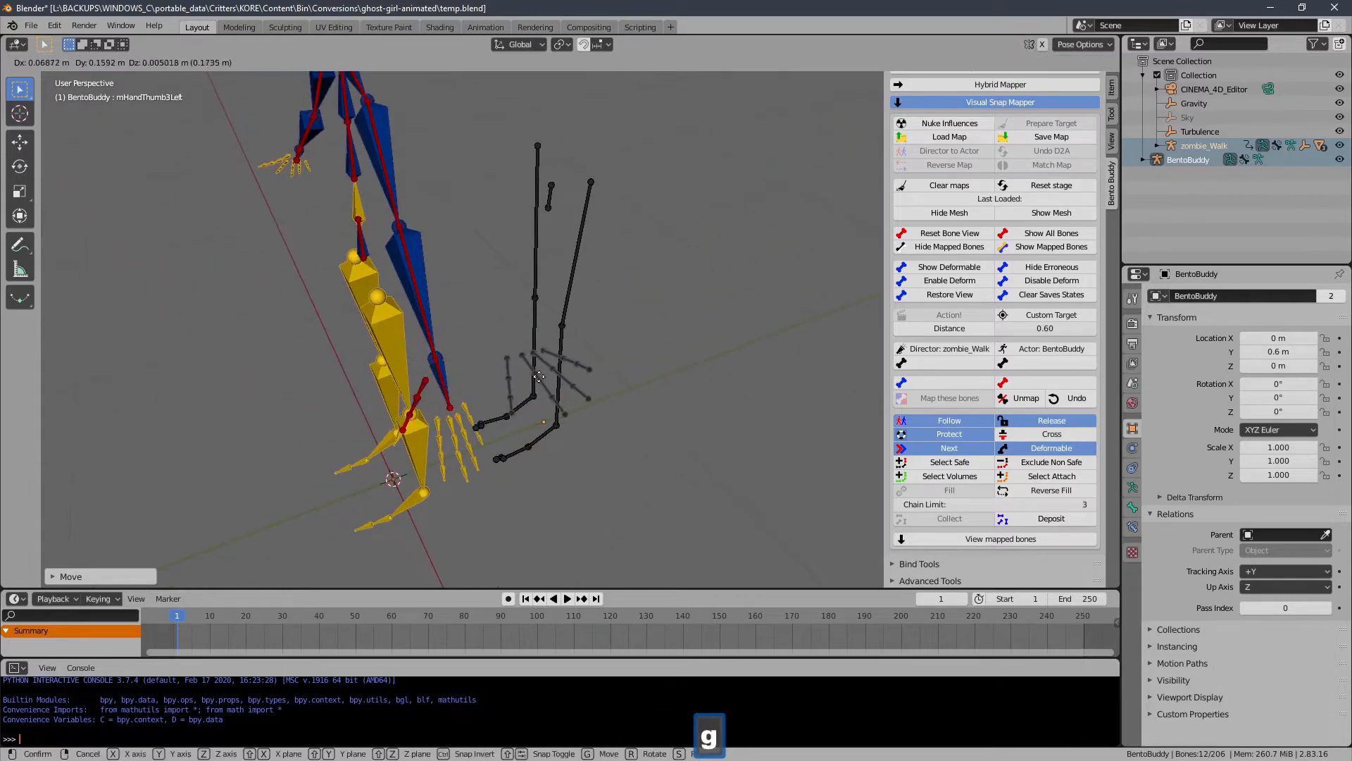
left_click(545, 384)
middle_click_drag(545, 384, 539, 313)
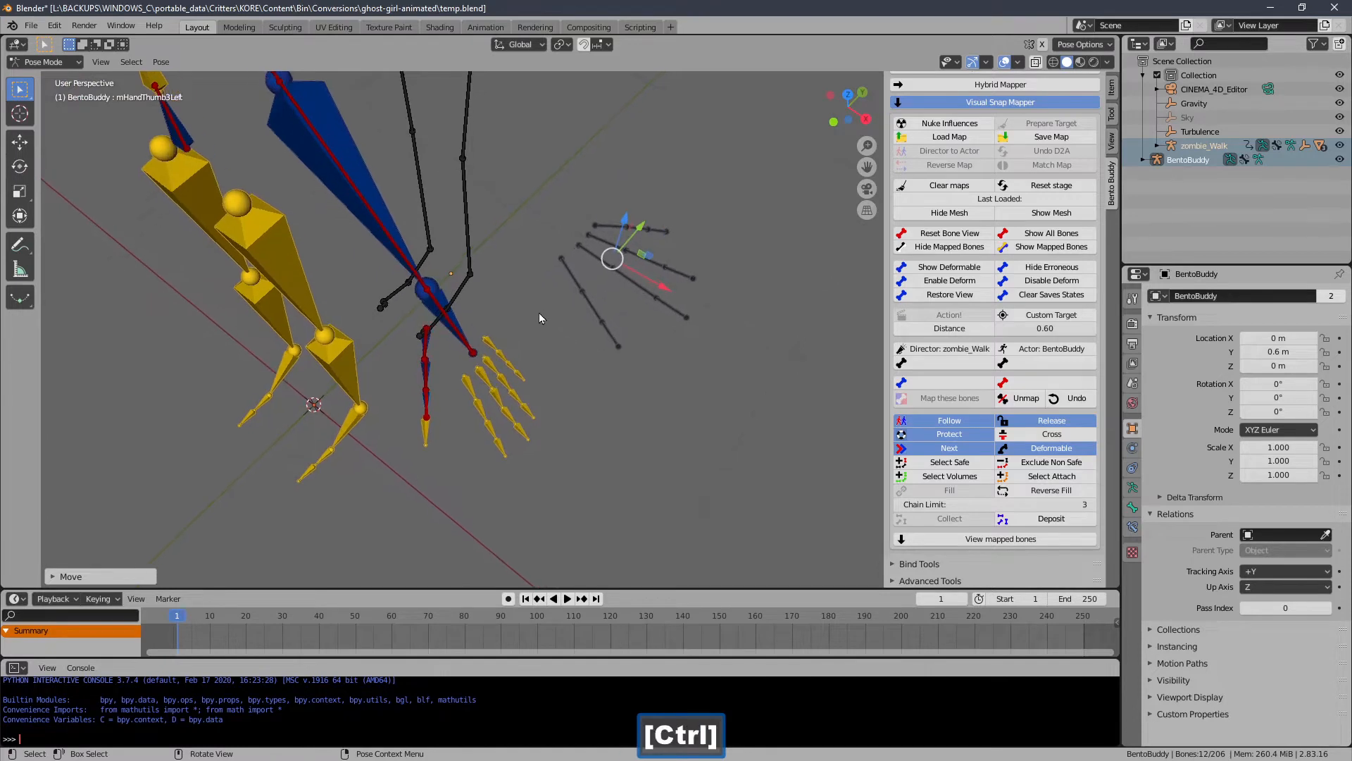
- Map the left index and middle finger chains with Fill, pairing mixamorig_LeftHandIndex3 with mHandIndex3Left and mixamorig_LeftHandMiddle3 with mHandMiddle3Left
left_click(564, 327)
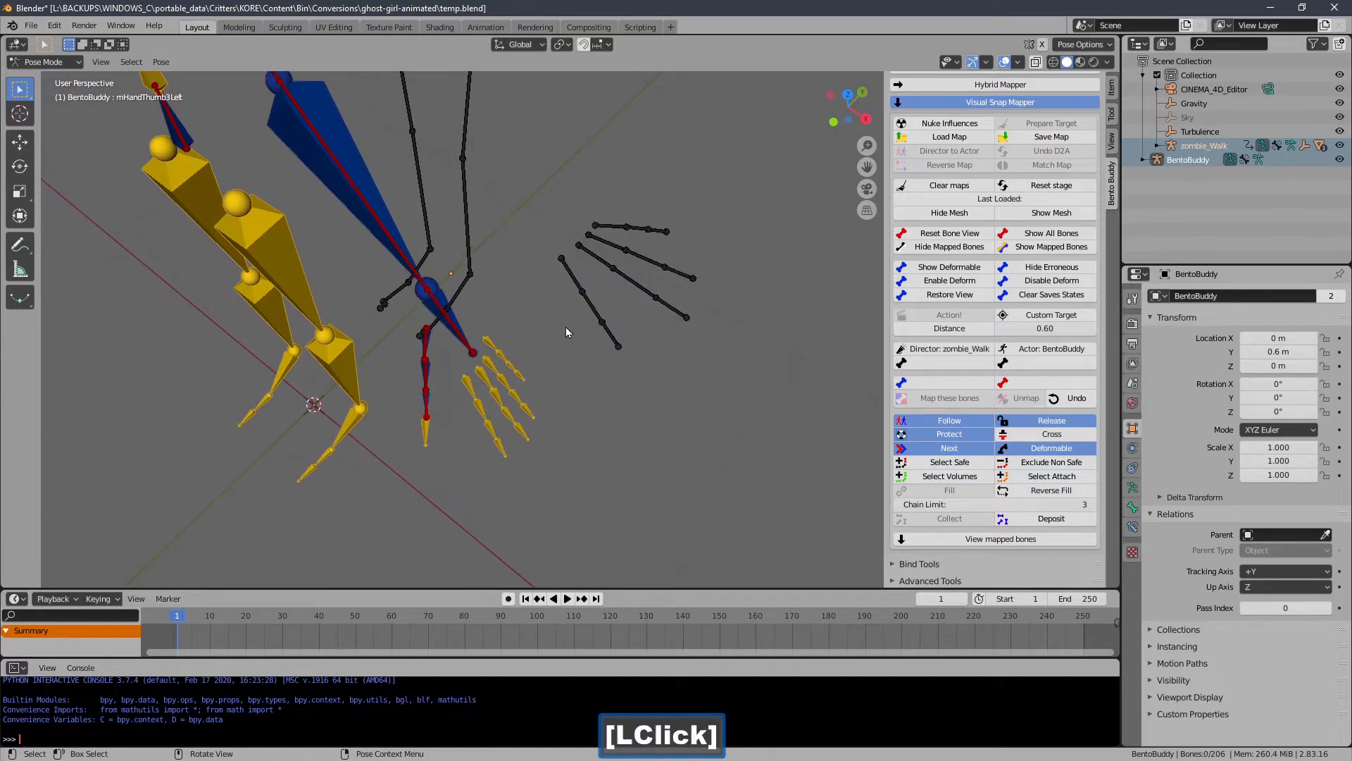
left_click(493, 433)
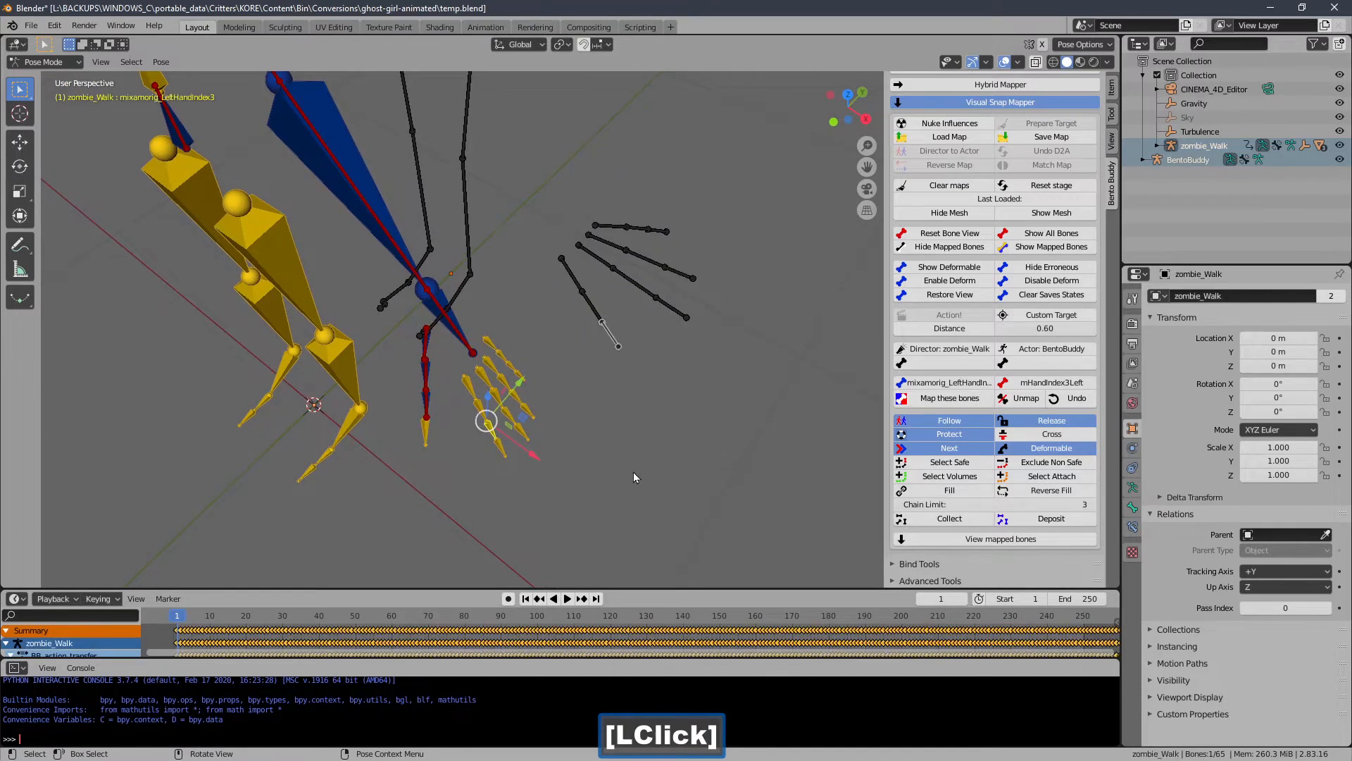
left_click(917, 498)
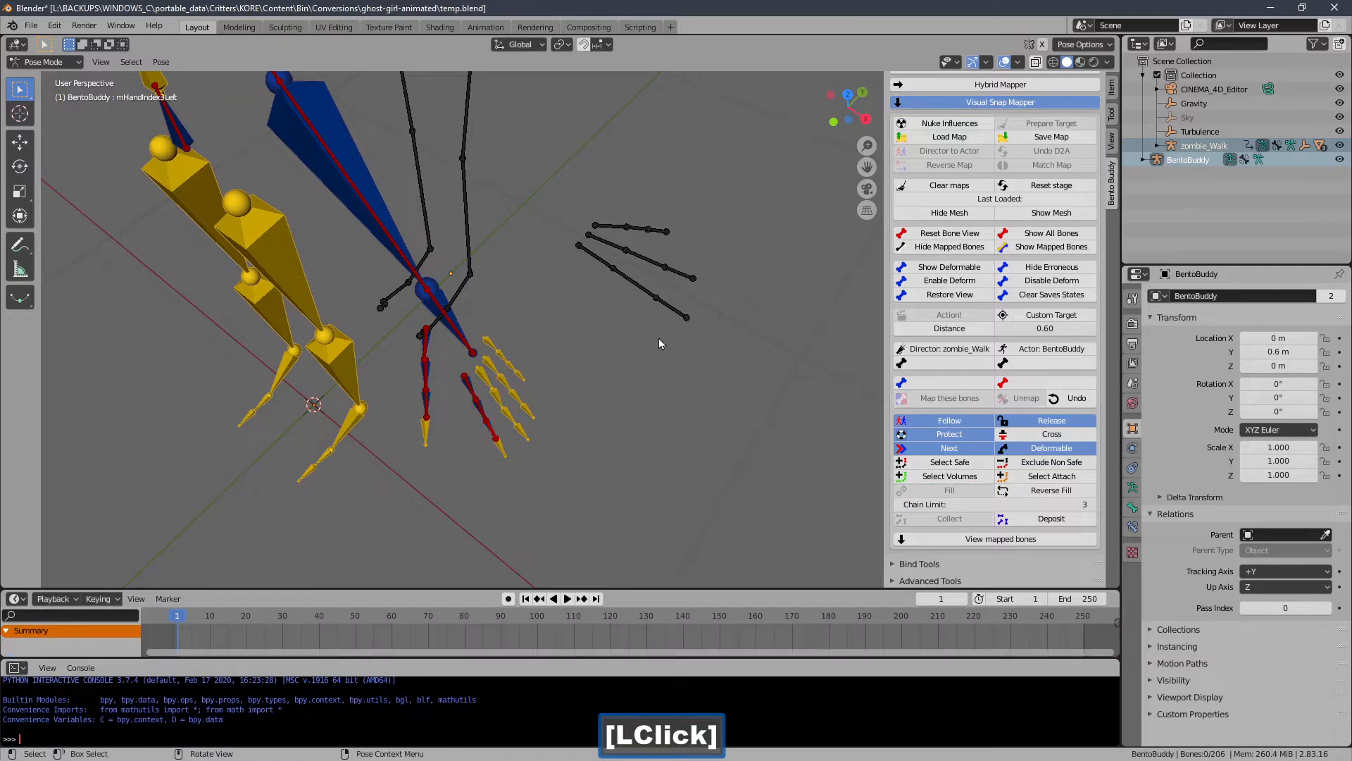
left_click(660, 300)
left_click(507, 415)
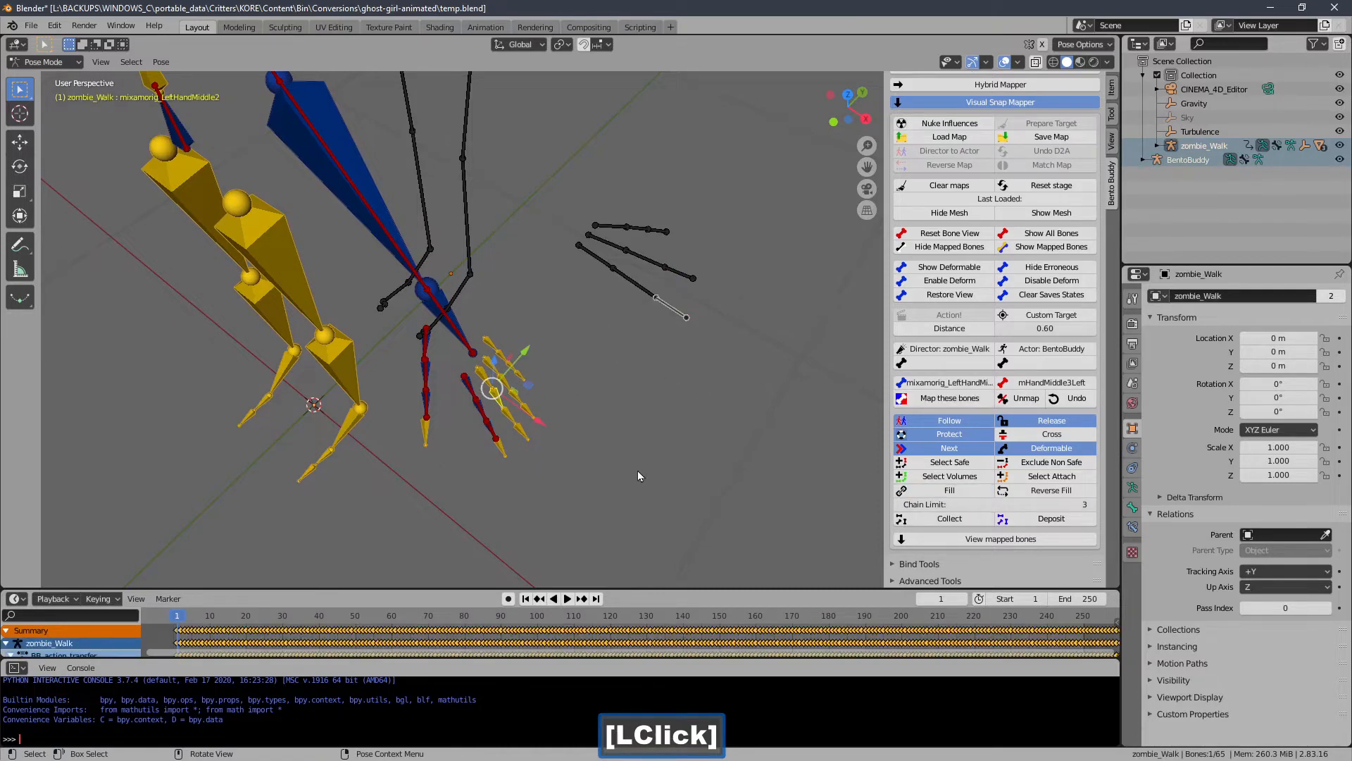
left_click(536, 428)
left_click(512, 420)
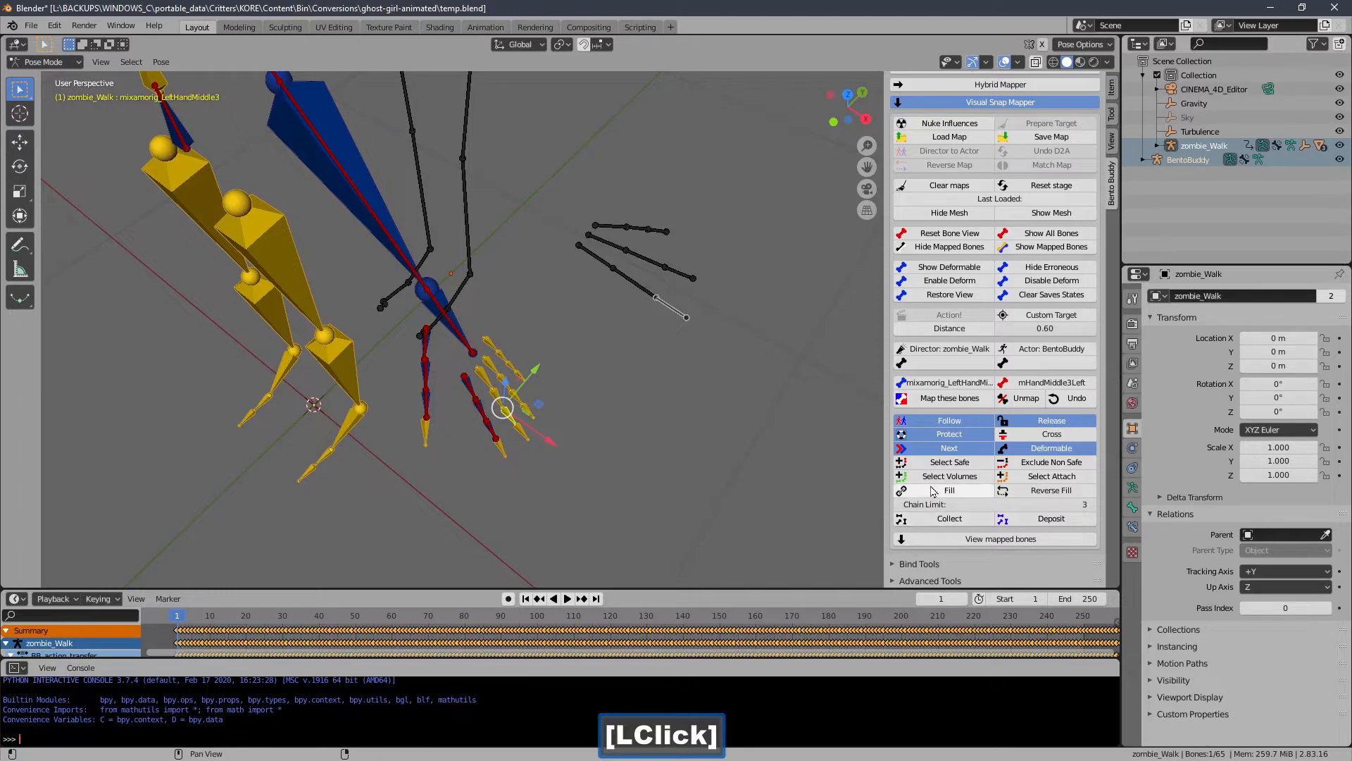
- Map the left ring and pinky finger chains with Fill, starting from BentoBuddy's mHandRing3Left and mHandPinky3Left
left_click(680, 274)
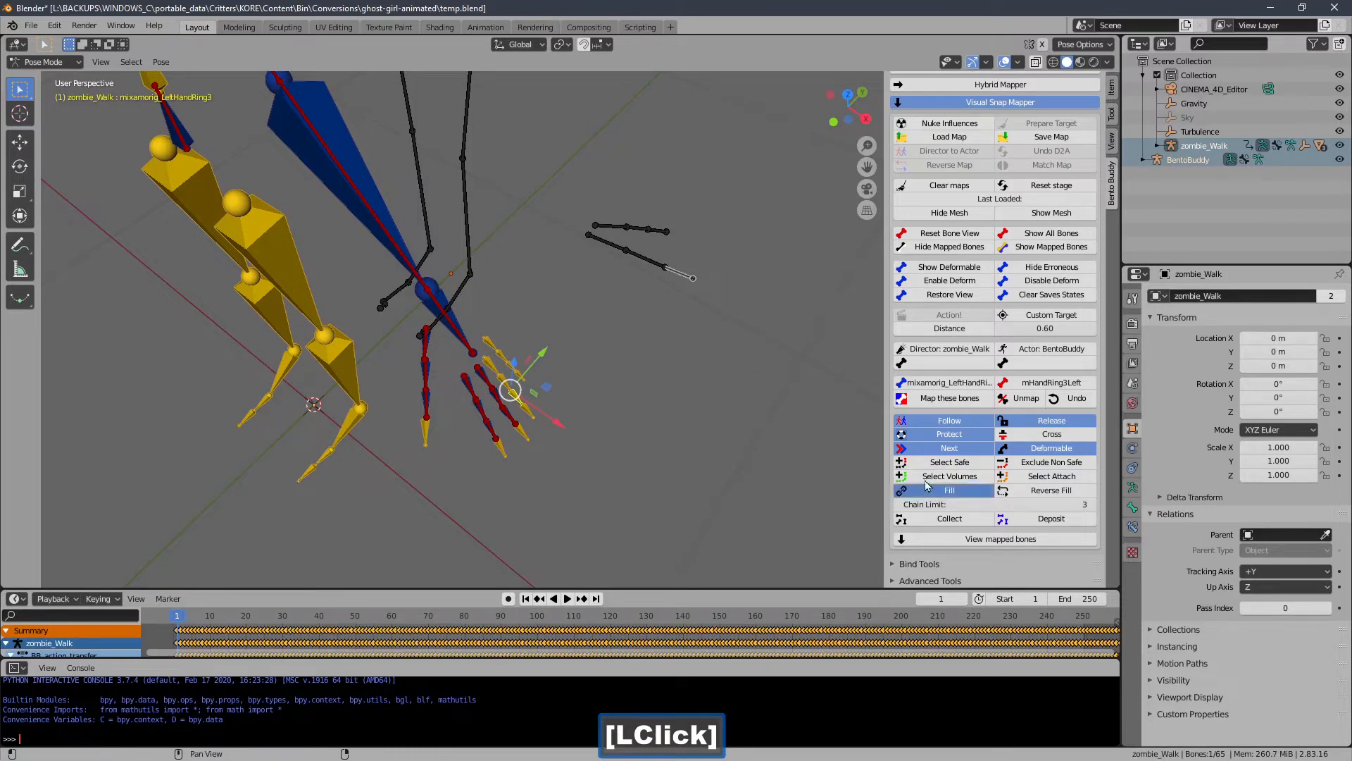
left_click(768, 361)
left_click(662, 232)
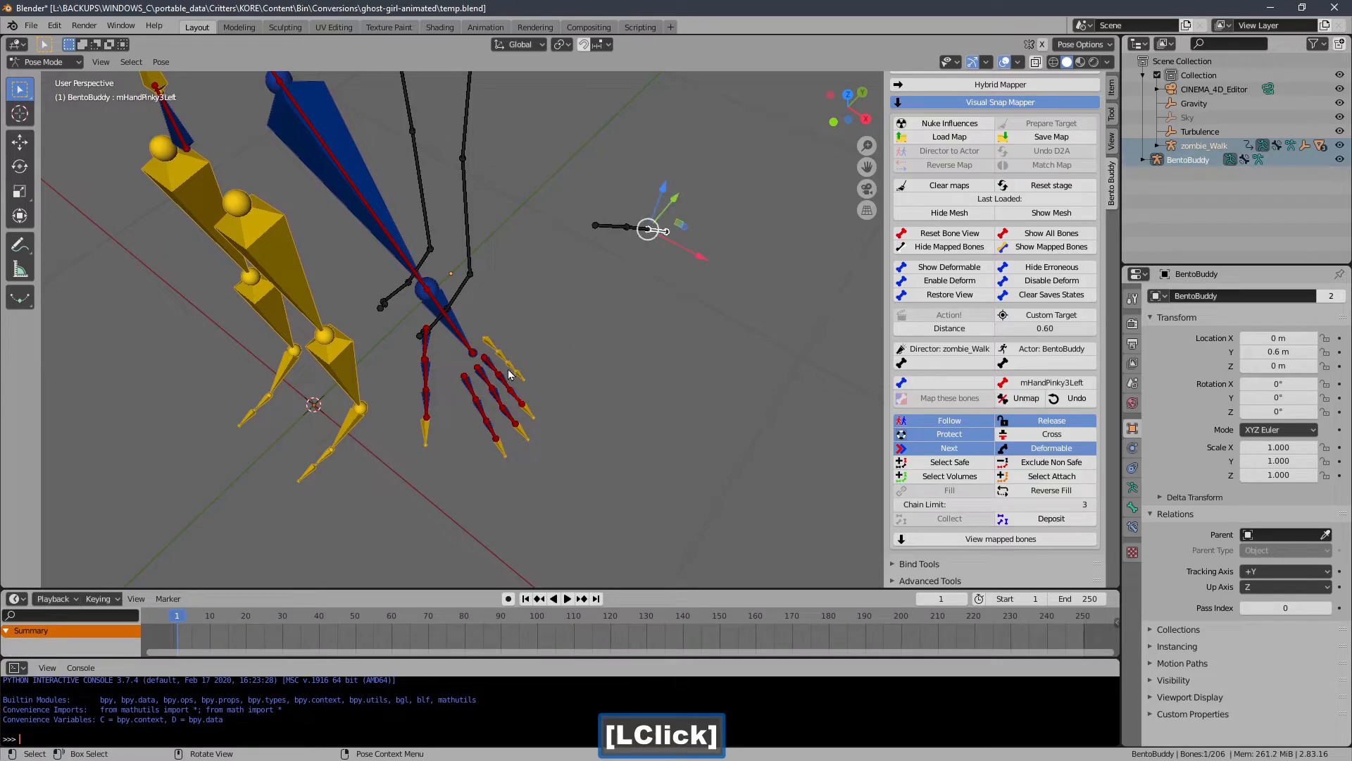
left_click(751, 437)
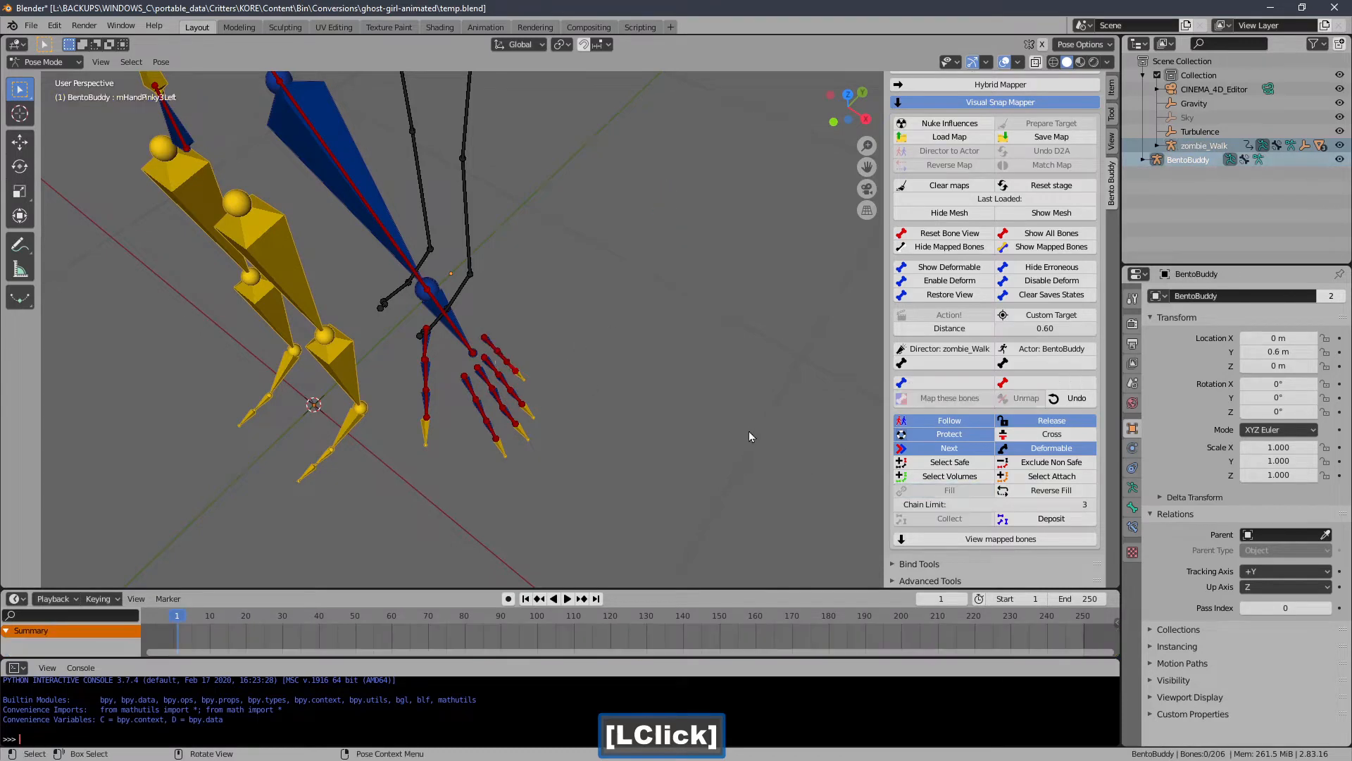
- Select all of BentoBuddy's right-hand finger bones and move them toward the zombie_Walk rig
middle_click_drag(620, 334, 493, 317, "ctrl")
middle_click_drag(493, 317, 572, 403, "shift")
middle_click_drag(384, 339, 429, 338)
left_click_drag(245, 195, 367, 282)
middle_click_drag(367, 282, 424, 372)
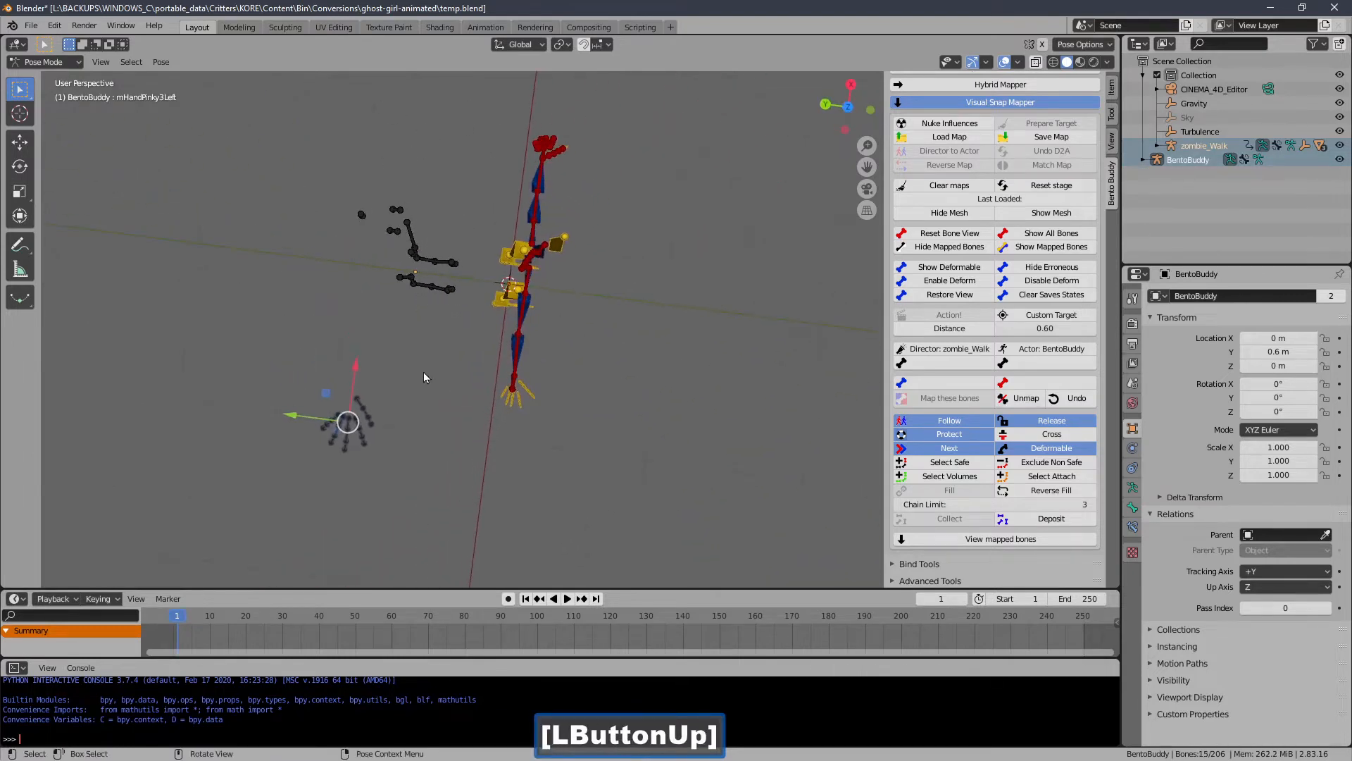
key("g")
left_click(603, 394)
middle_click_drag(602, 394, 400, 292)
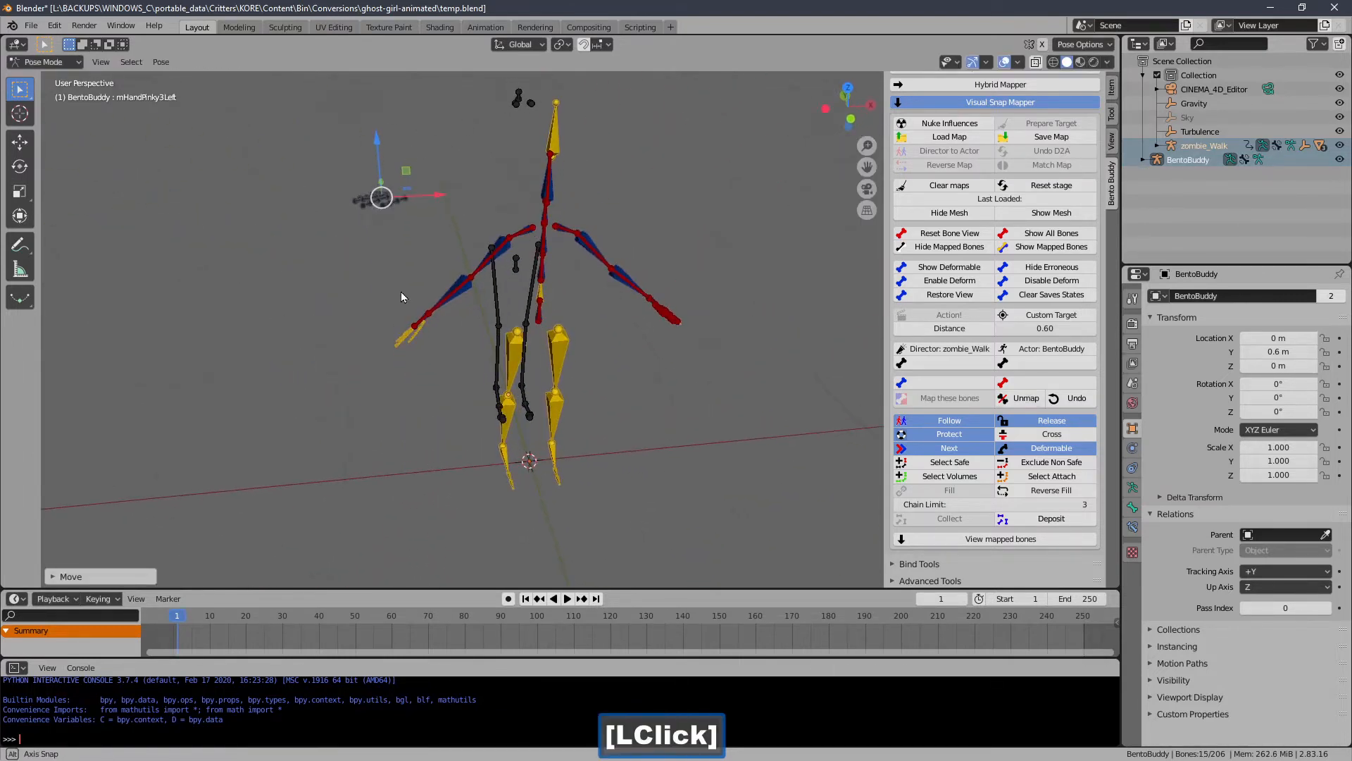
- Place BentoBuddy's right-hand finger bones near zombie_Walk's right hand and deselect them
key("g")
left_click(383, 493)
middle_click_drag(383, 494, 690, 352, "ctrl")
key("g")
left_click(576, 364)
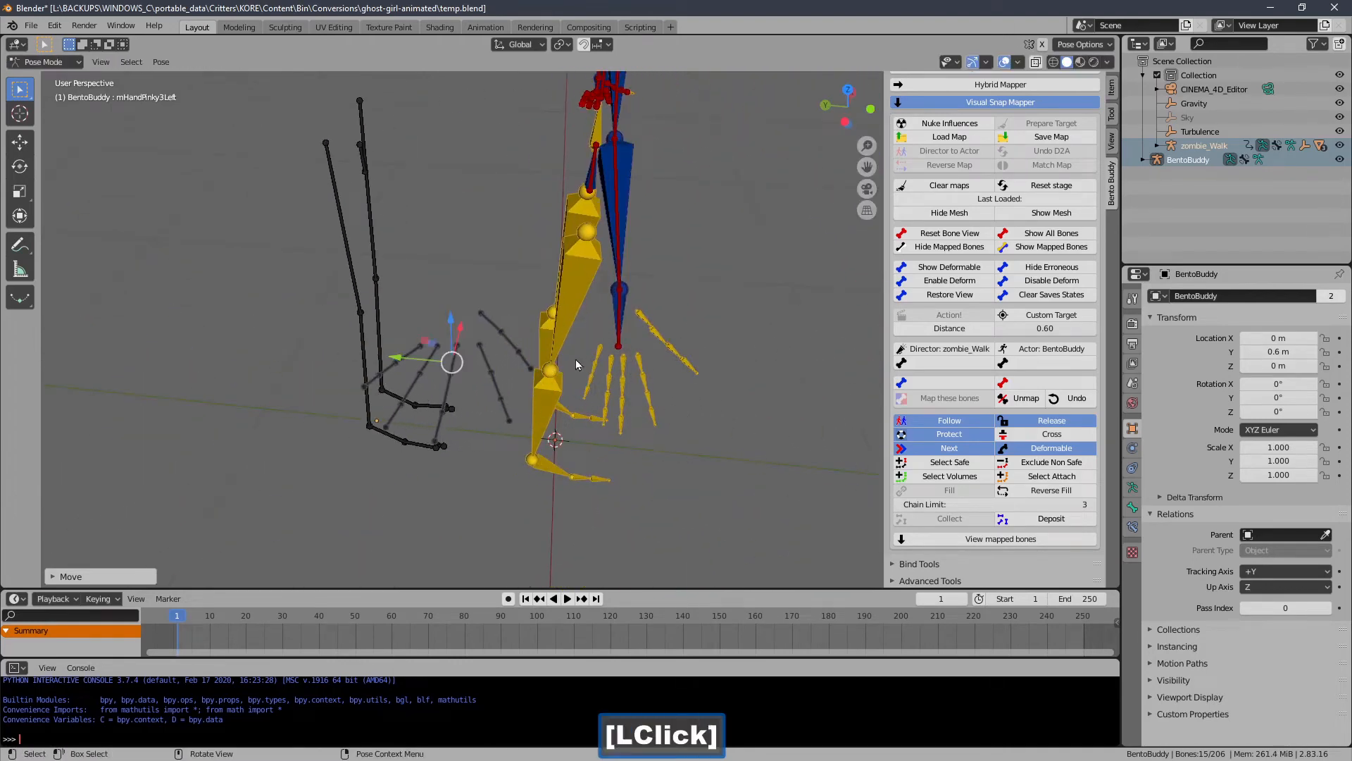
middle_click_drag(576, 364, 354, 325)
left_click(306, 327)
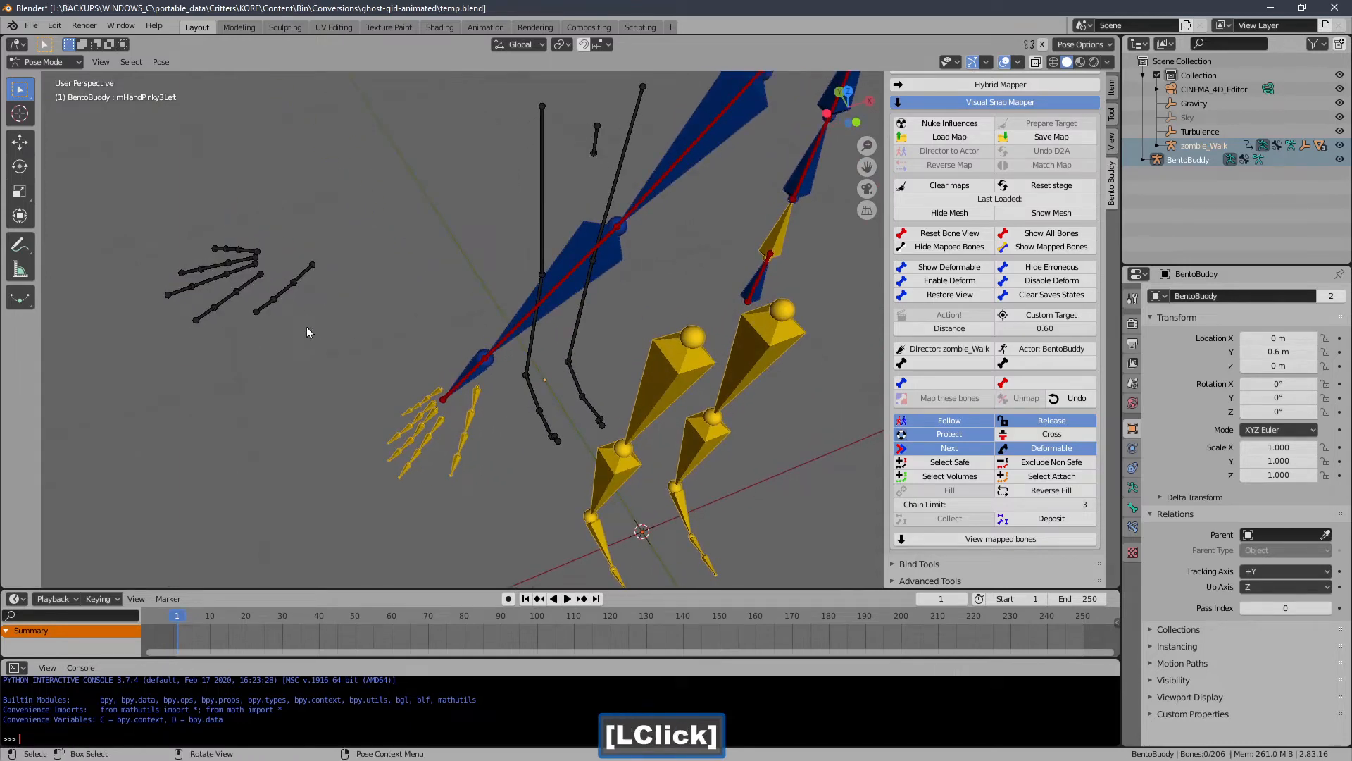
- Map the right thumb and index finger chains with Fill, starting from BentoBuddy's mHandThumb3Right and mHandIndex3Right
left_click(266, 303)
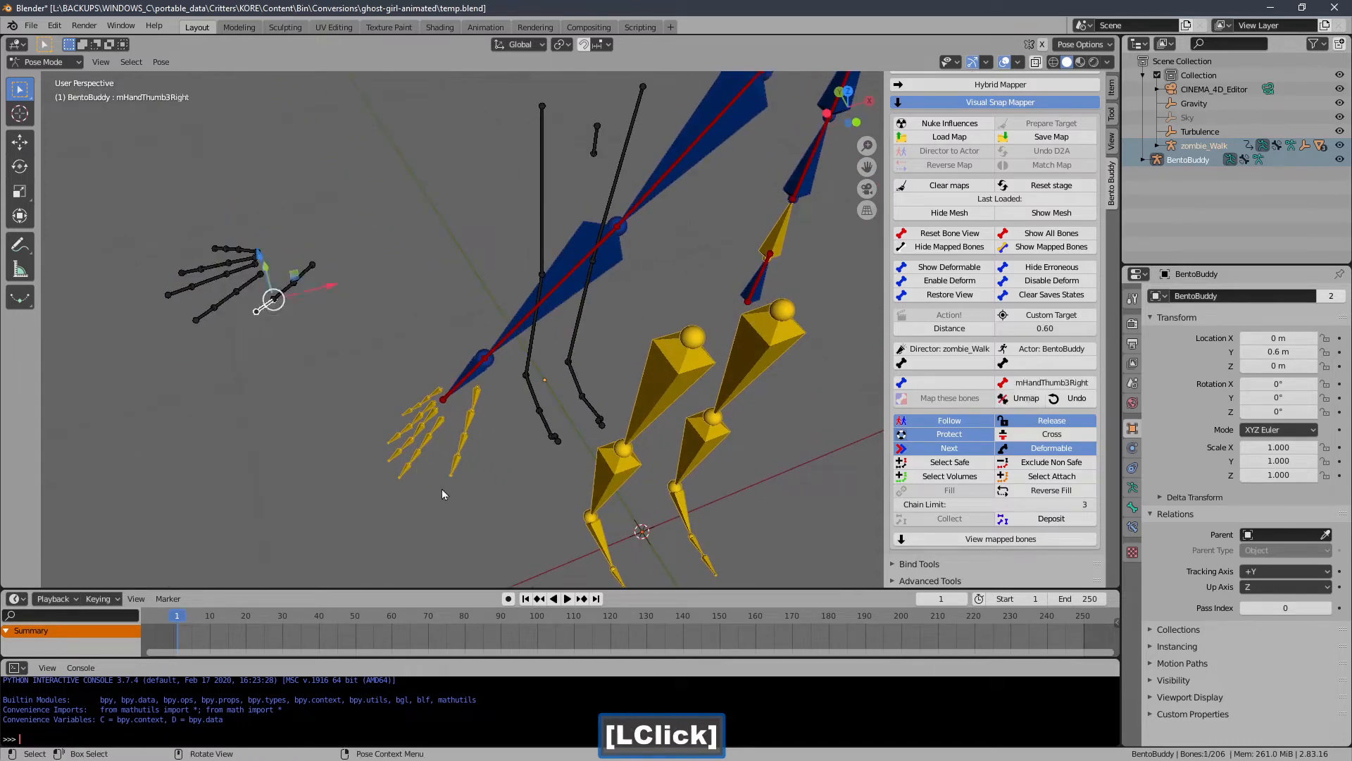
left_click(463, 451)
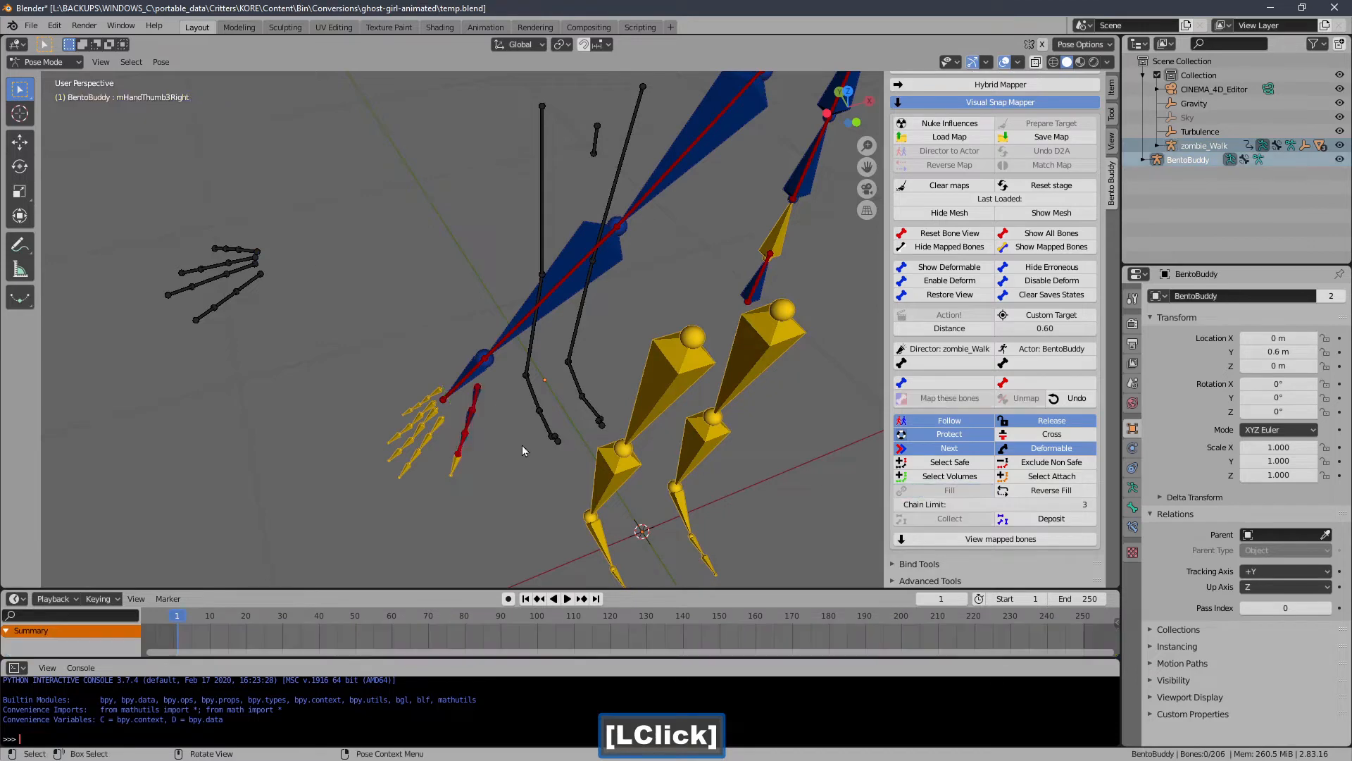
left_click(209, 325)
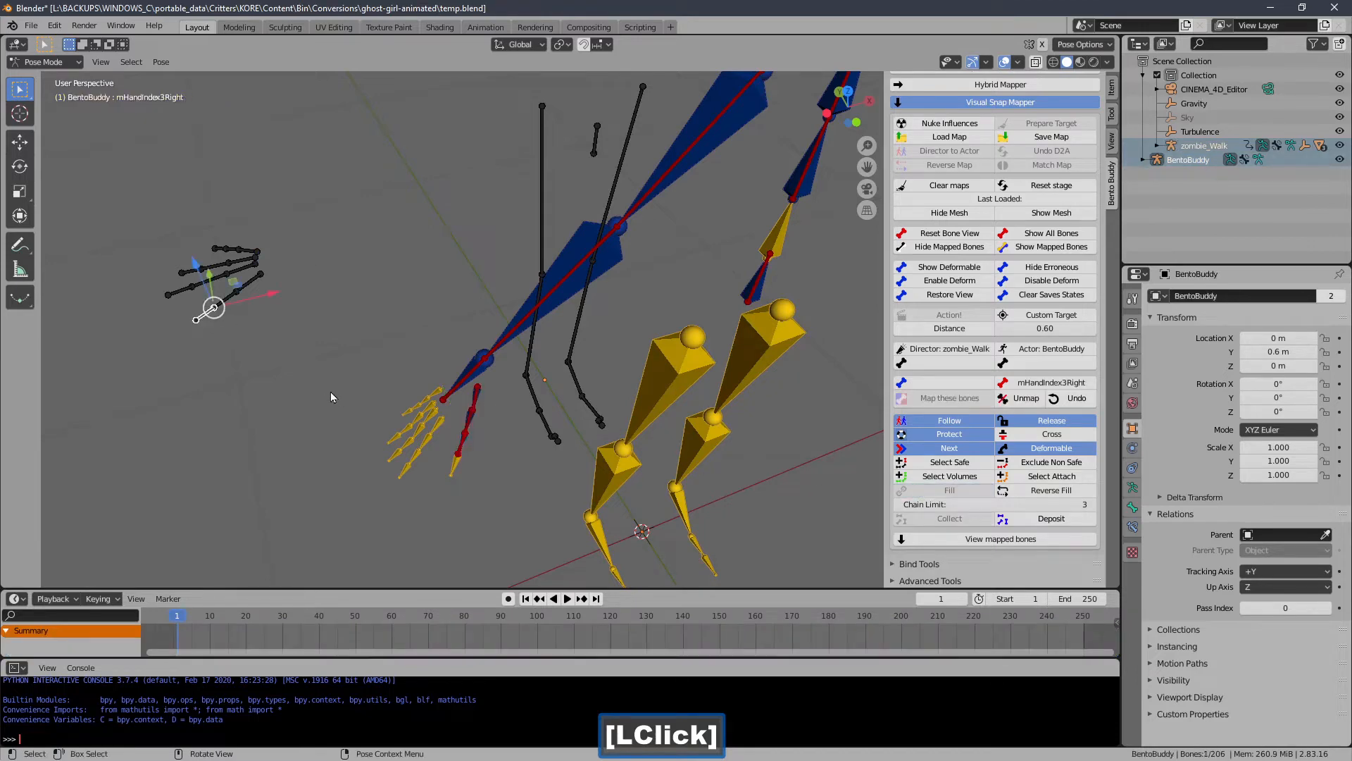
left_click(418, 460)
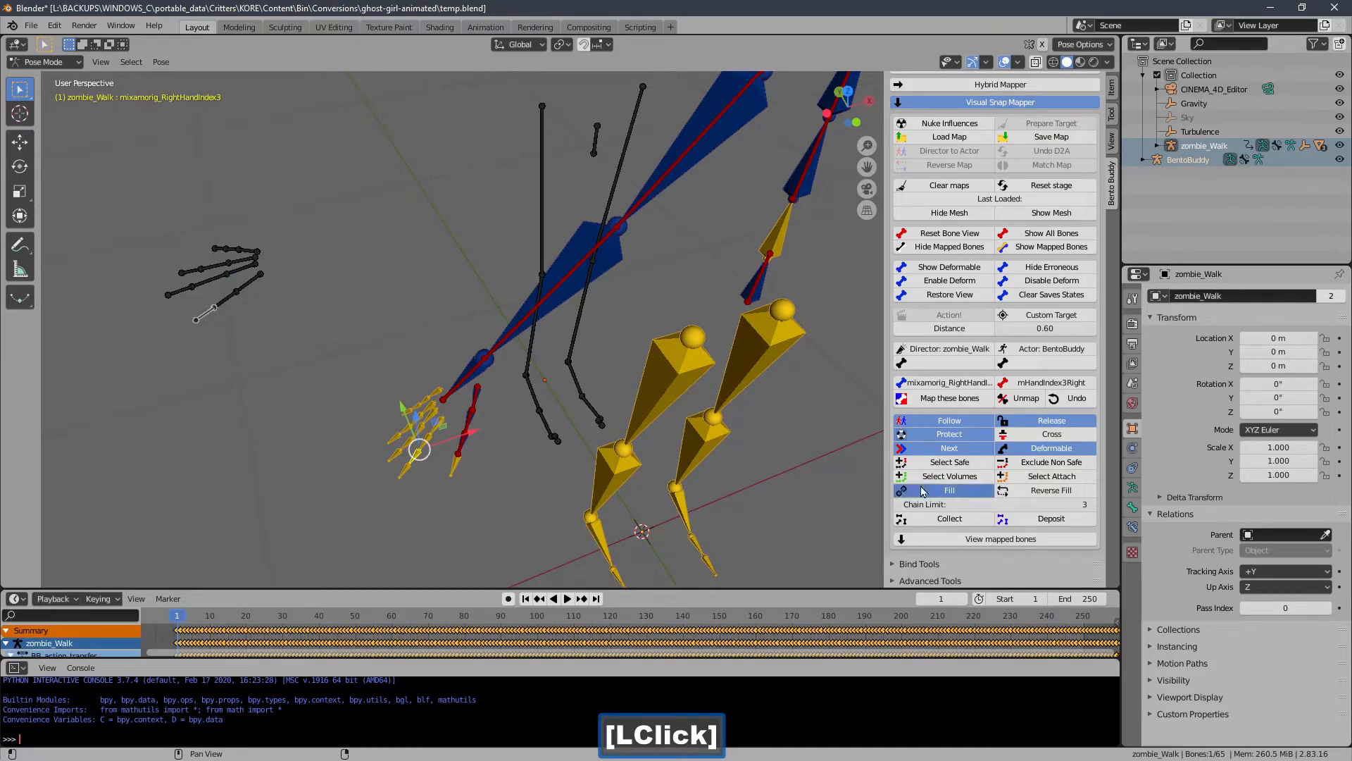
- Map the right middle and ring finger chains with Fill, starting from BentoBuddy's mHandMiddle3Right and mHandRing3Right
left_click(191, 291)
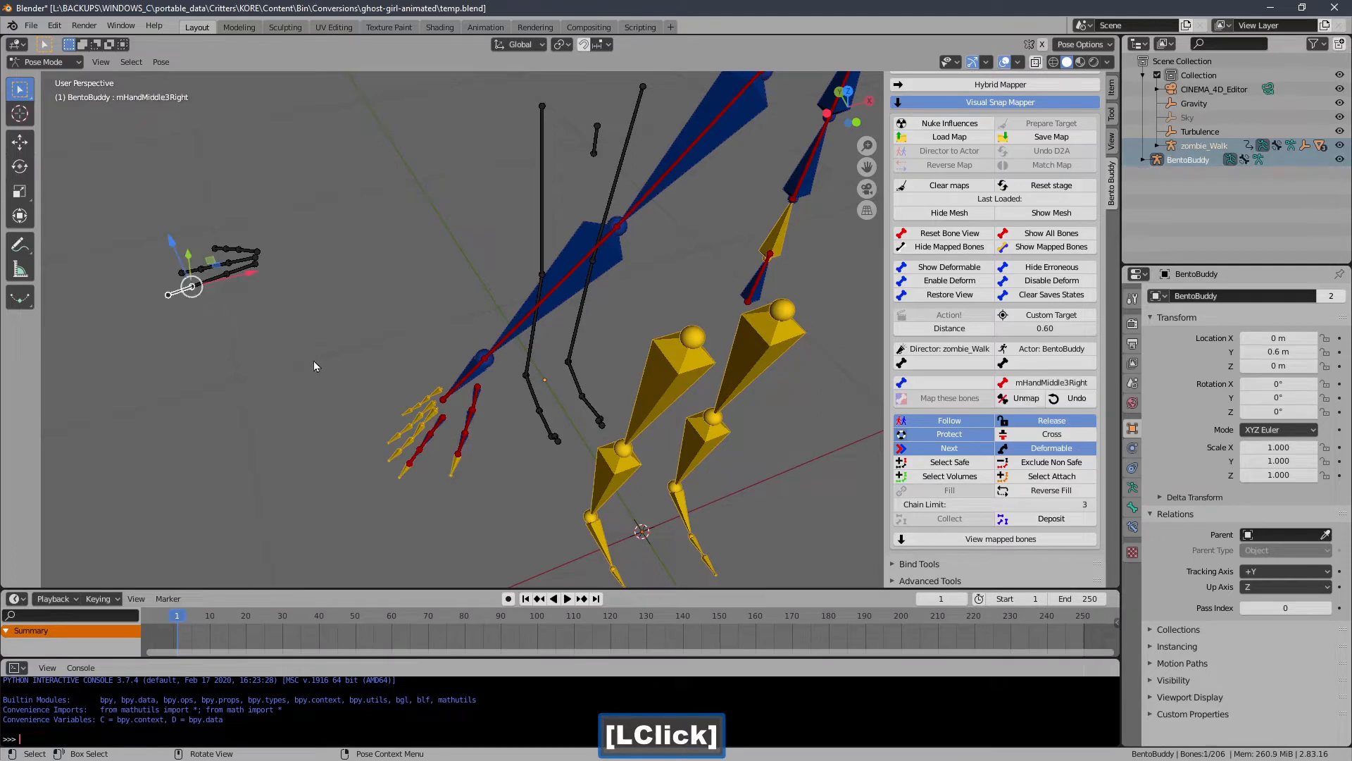
left_click(412, 446)
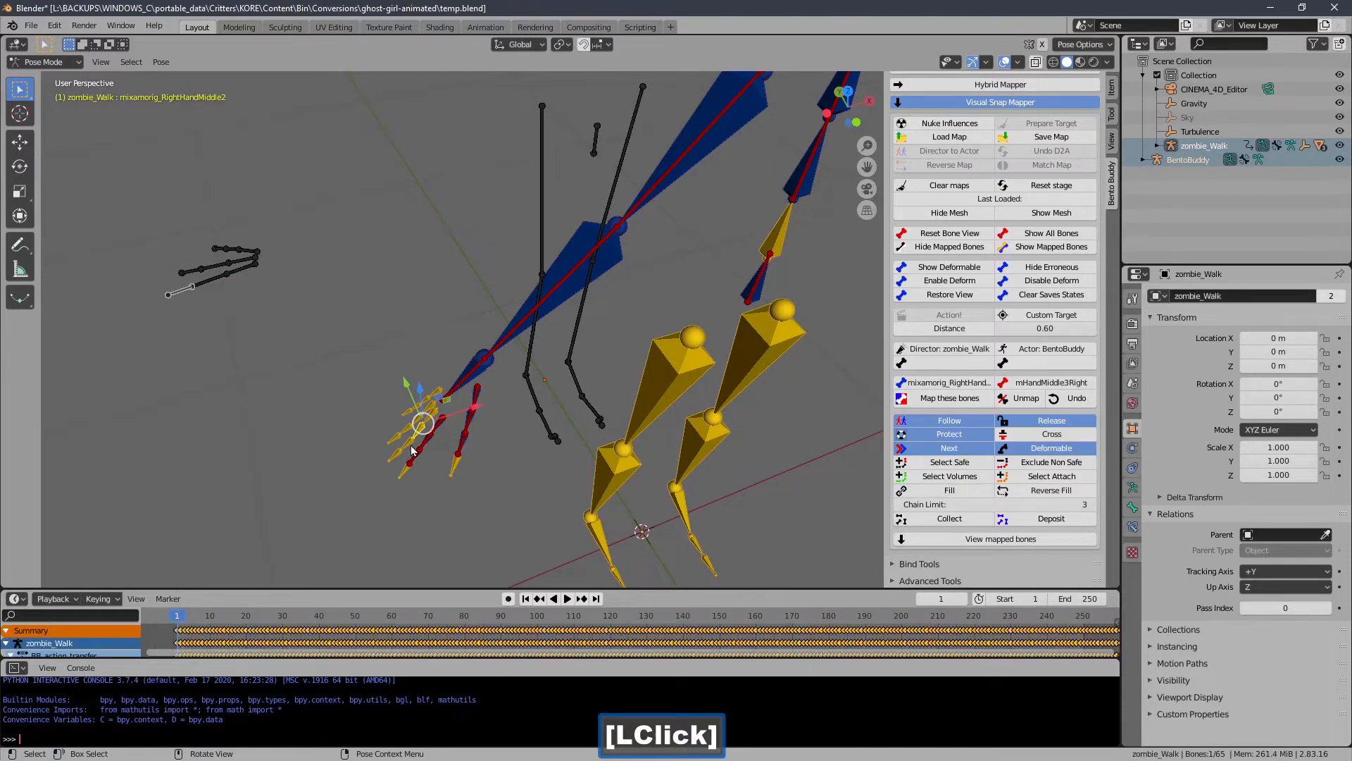
left_click(928, 492)
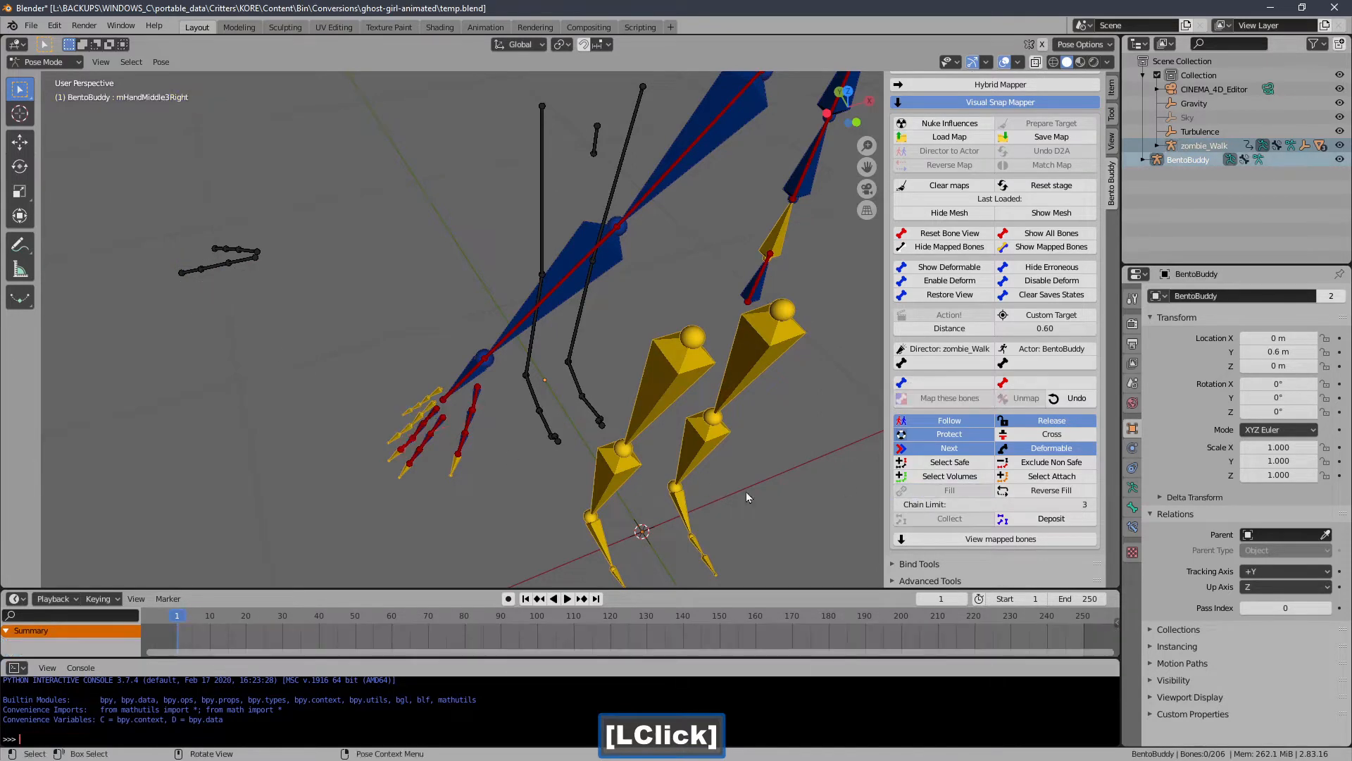
middle_click_drag(444, 429, 534, 358, "shift")
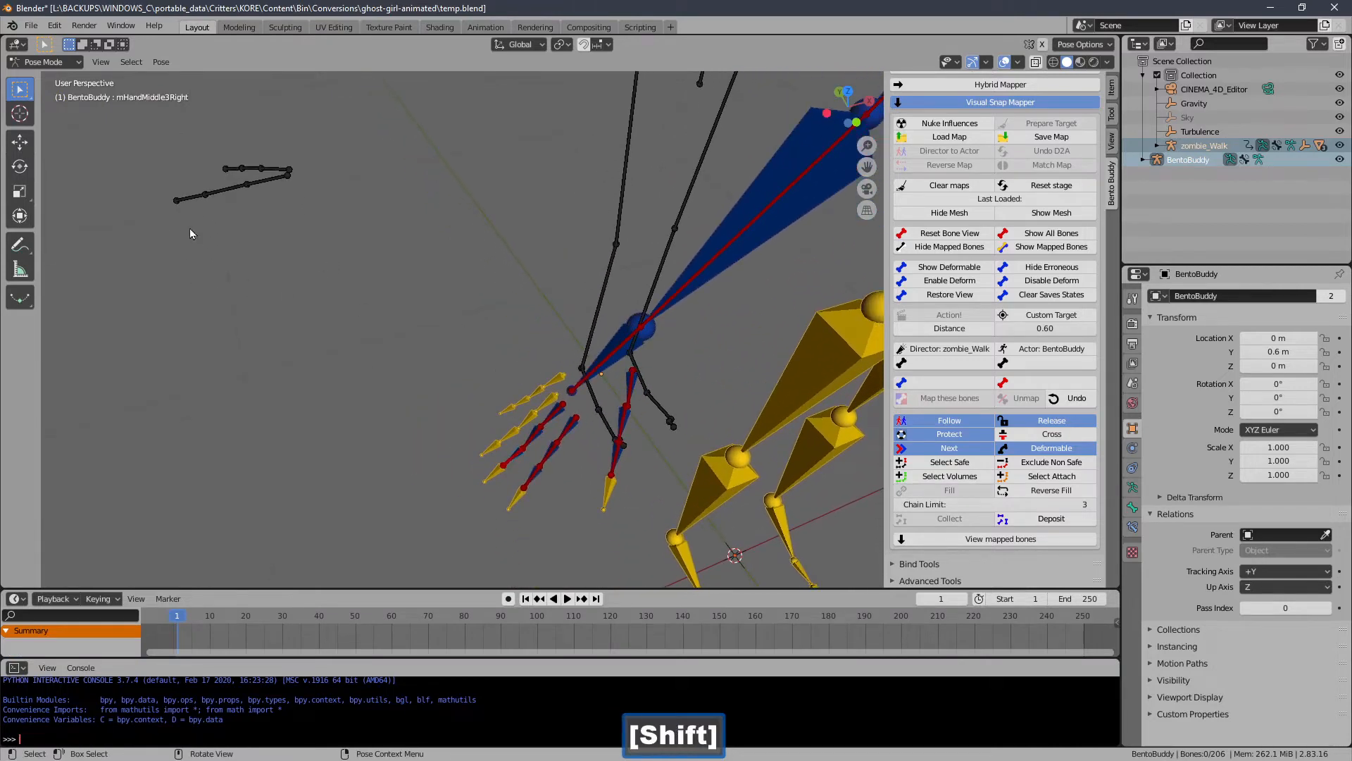
left_click(191, 197)
left_click(518, 437)
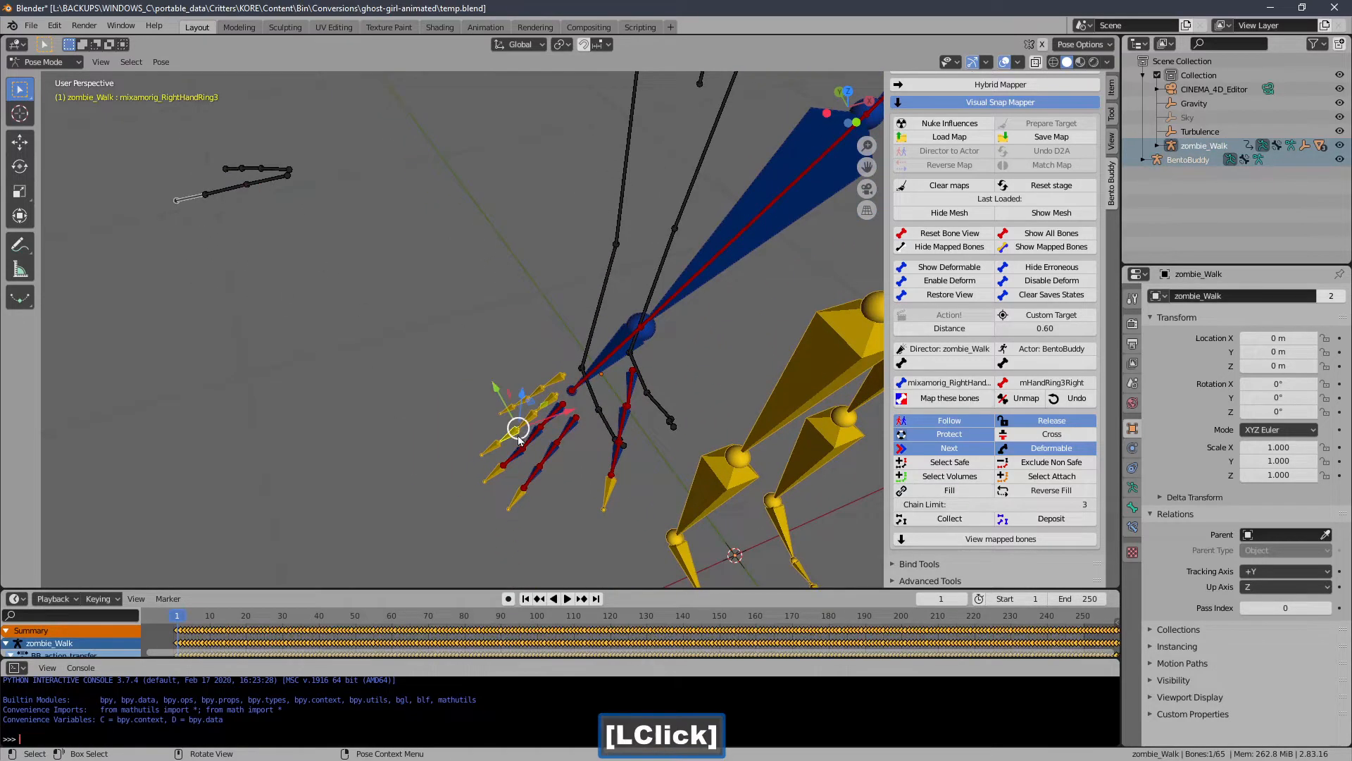
left_click(923, 492)
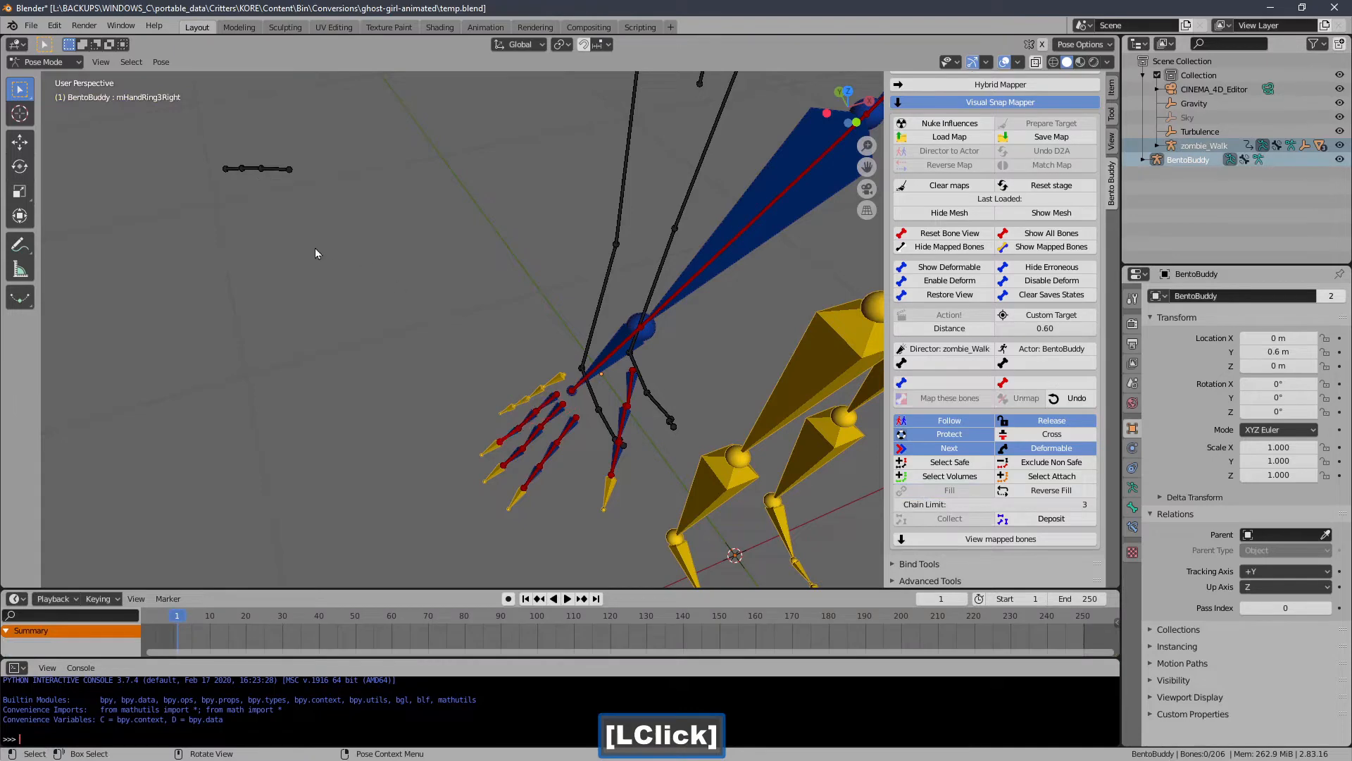
- Map the right pinky finger chain with Fill, starting from BentoBuddy's mHandPinky3Right
left_click(234, 169)
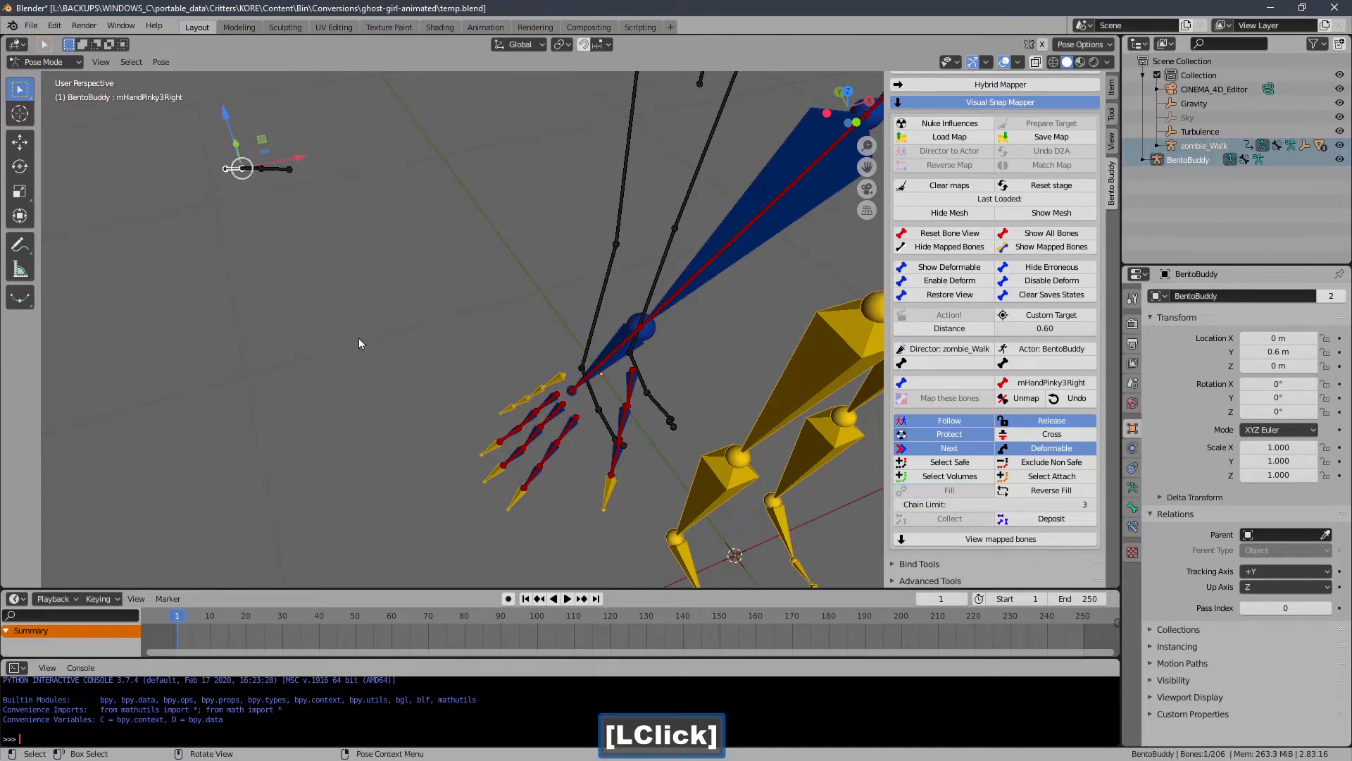
left_click(523, 410)
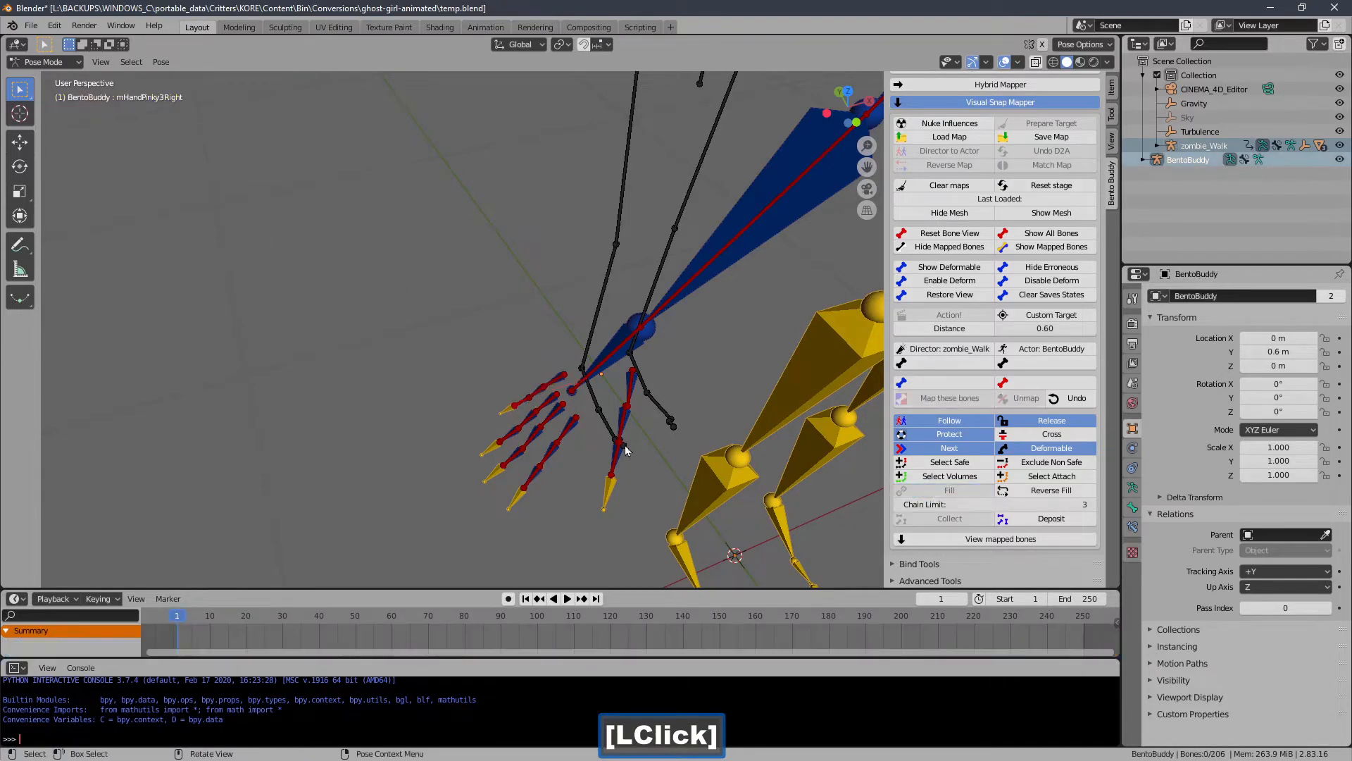
middle_click_drag(626, 450, 636, 273, "ctrl")
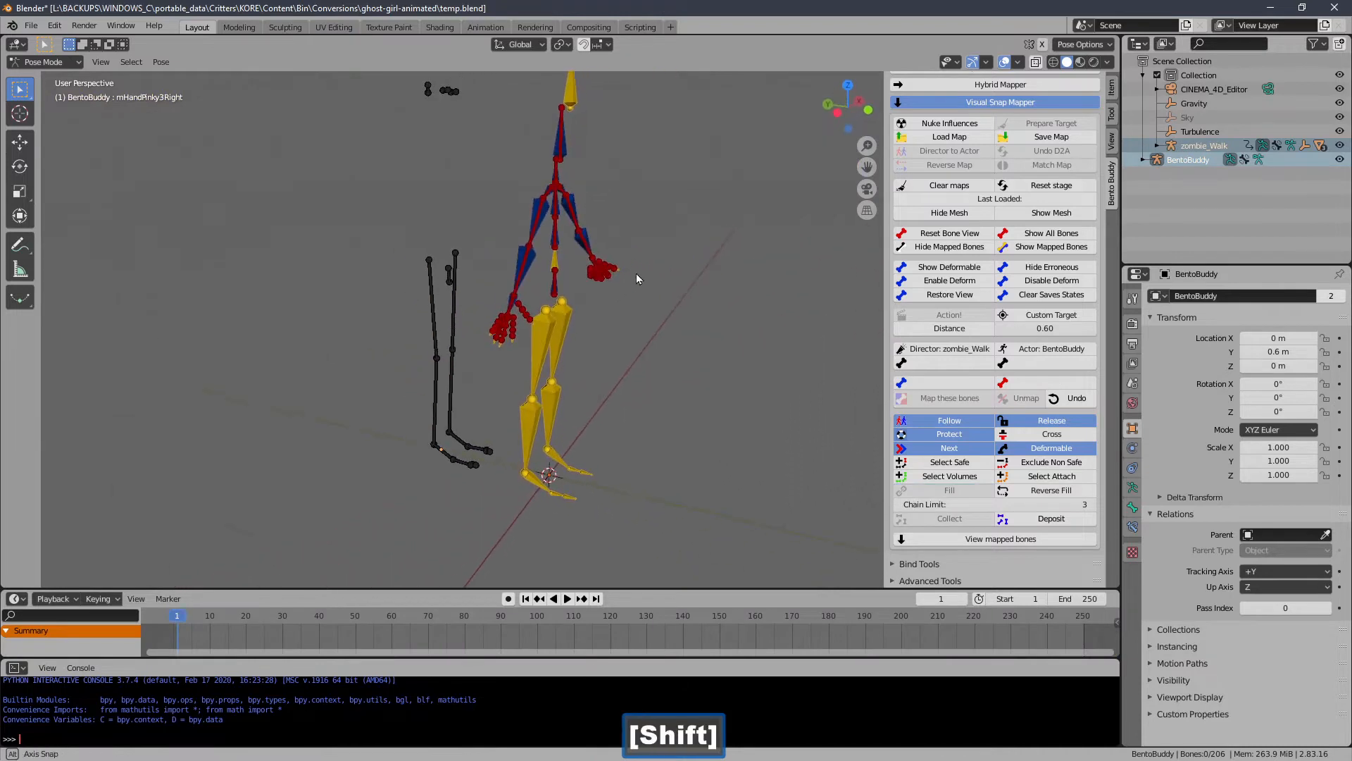
middle_click_drag(579, 415, 605, 309, "shift")
middle_click_drag(604, 308, 576, 292, "ctrl")
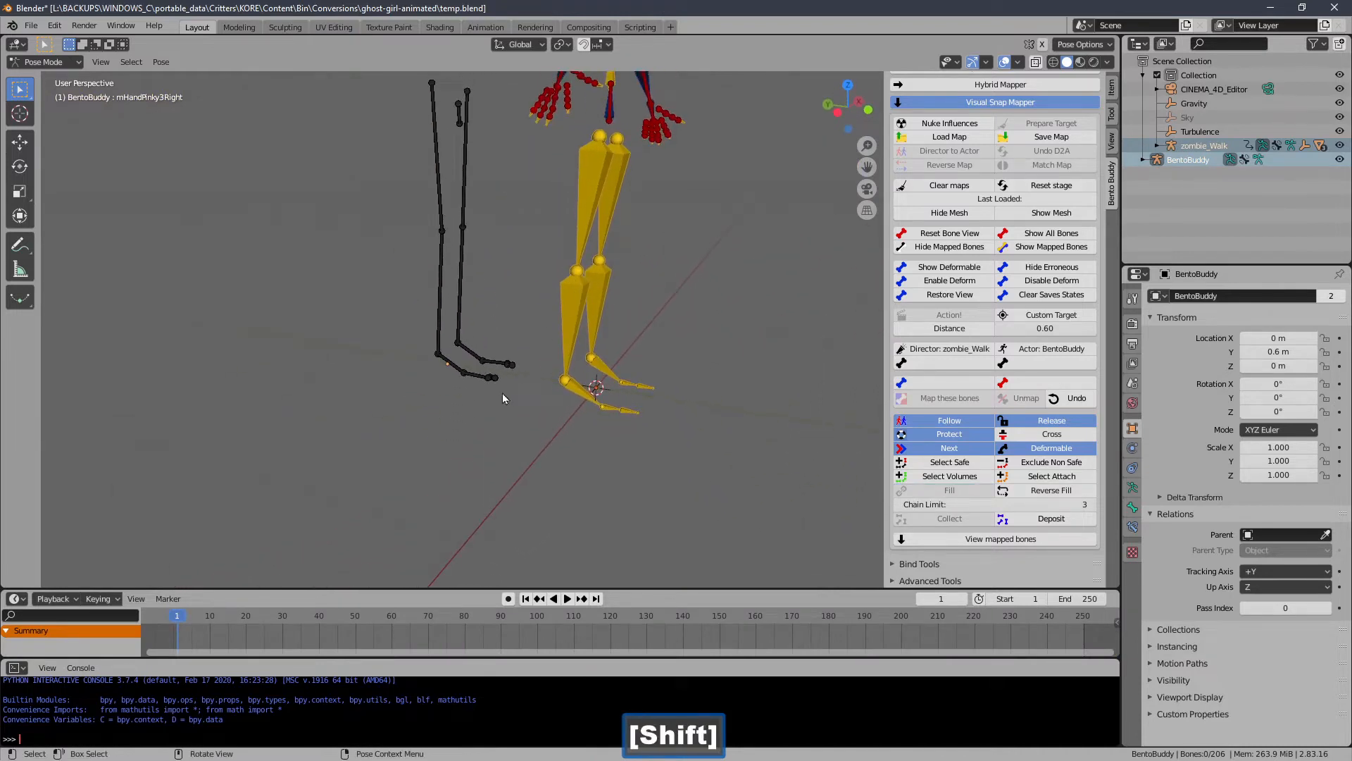
left_click(468, 381)
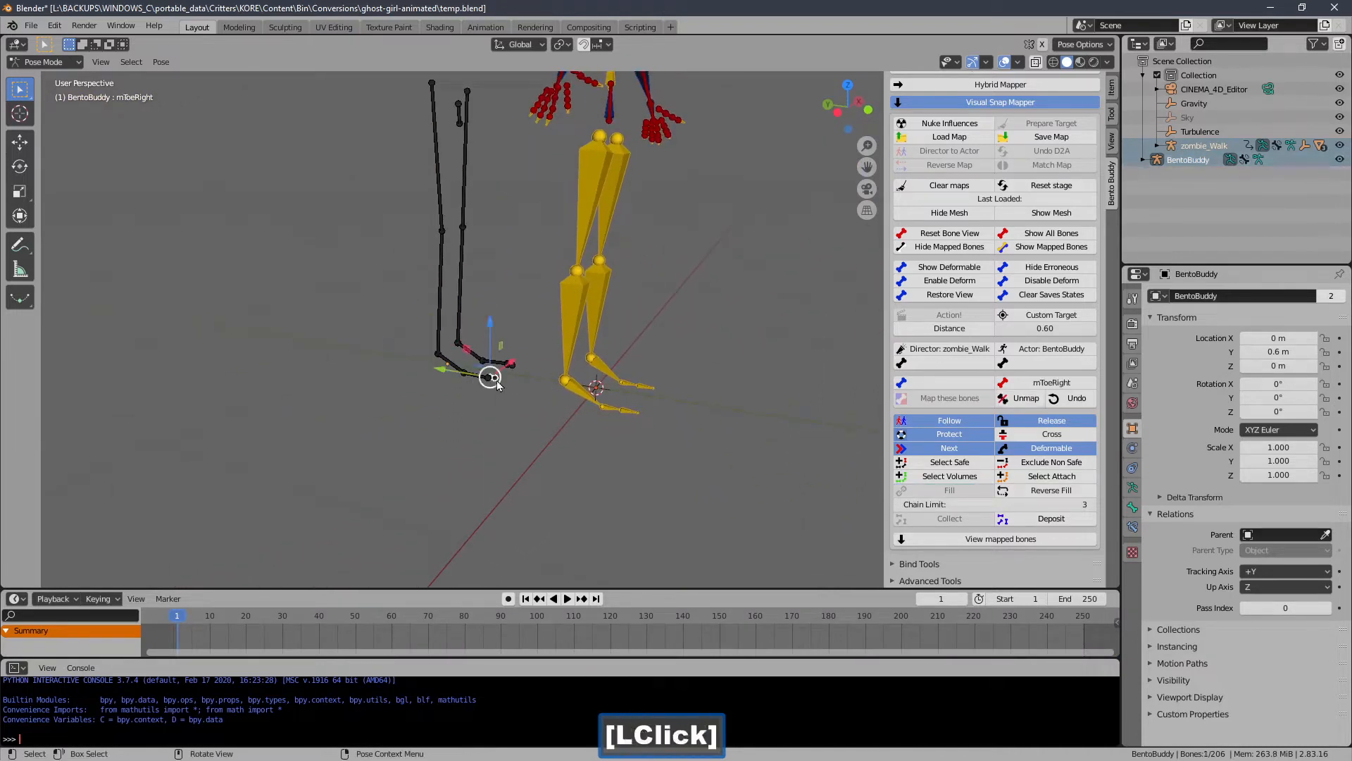
right_click(497, 380)
left_click(456, 406)
middle_click_drag(456, 406, 431, 358, "ctrl")
left_click(661, 446)
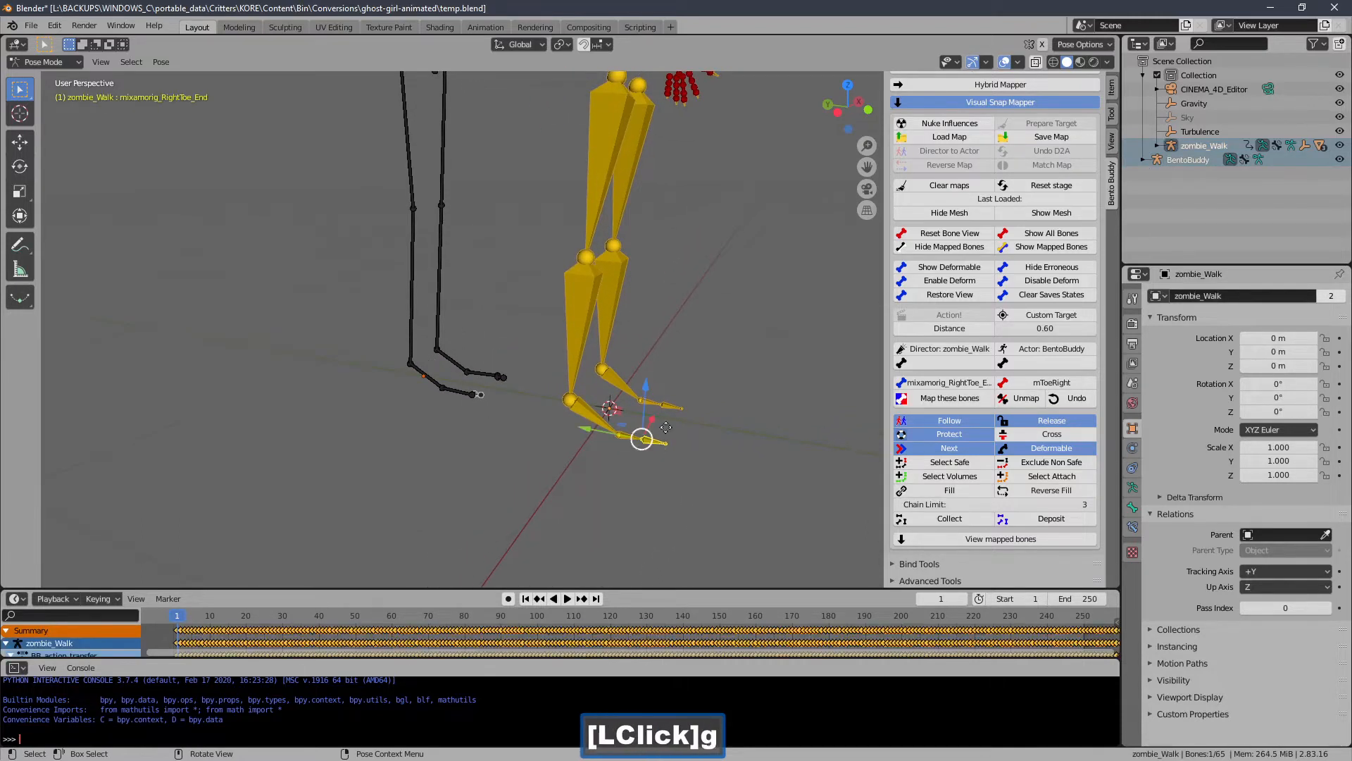
key("g")
right_click(772, 403)
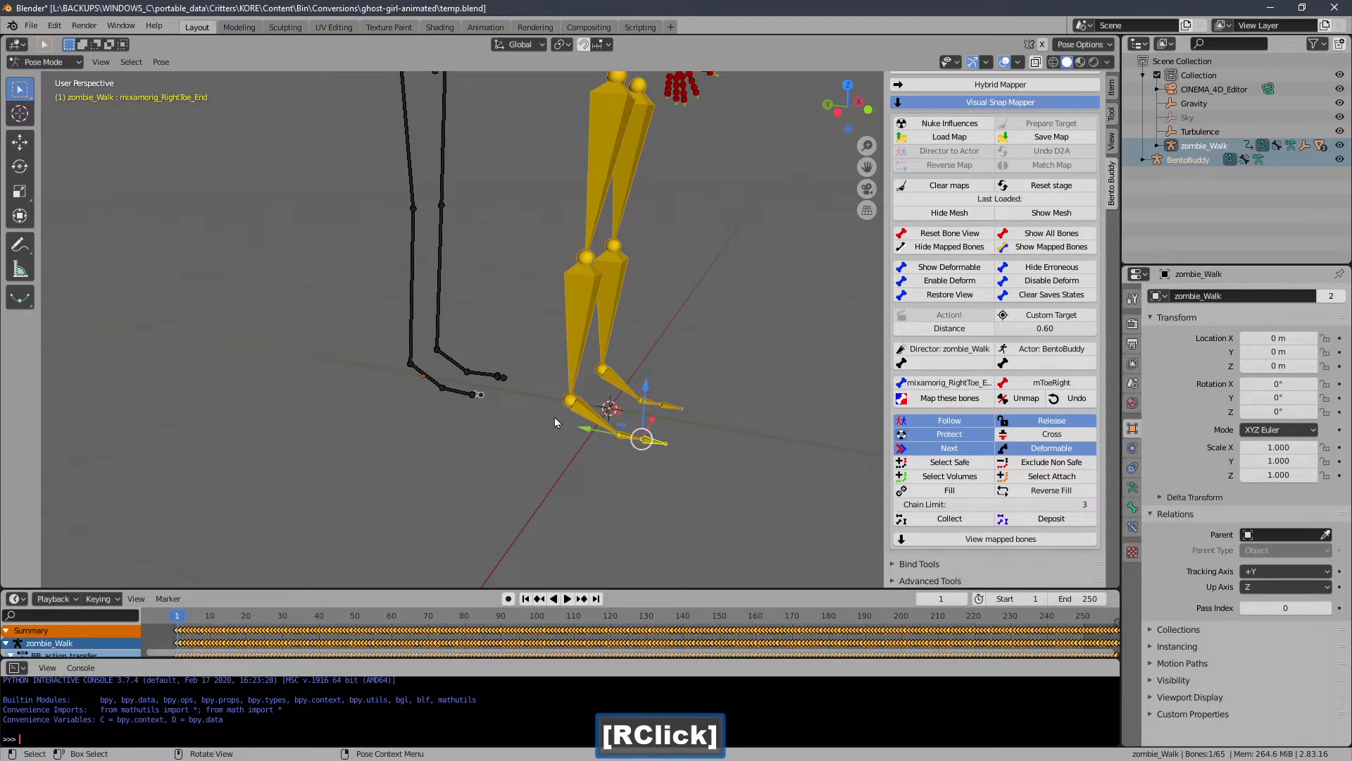
- Examine the corresponding right-leg bones on zombie_Walk and BentoBuddy, from the toes and ankle up to the thigh
middle_click_drag(555, 417, 511, 459)
left_click(633, 441)
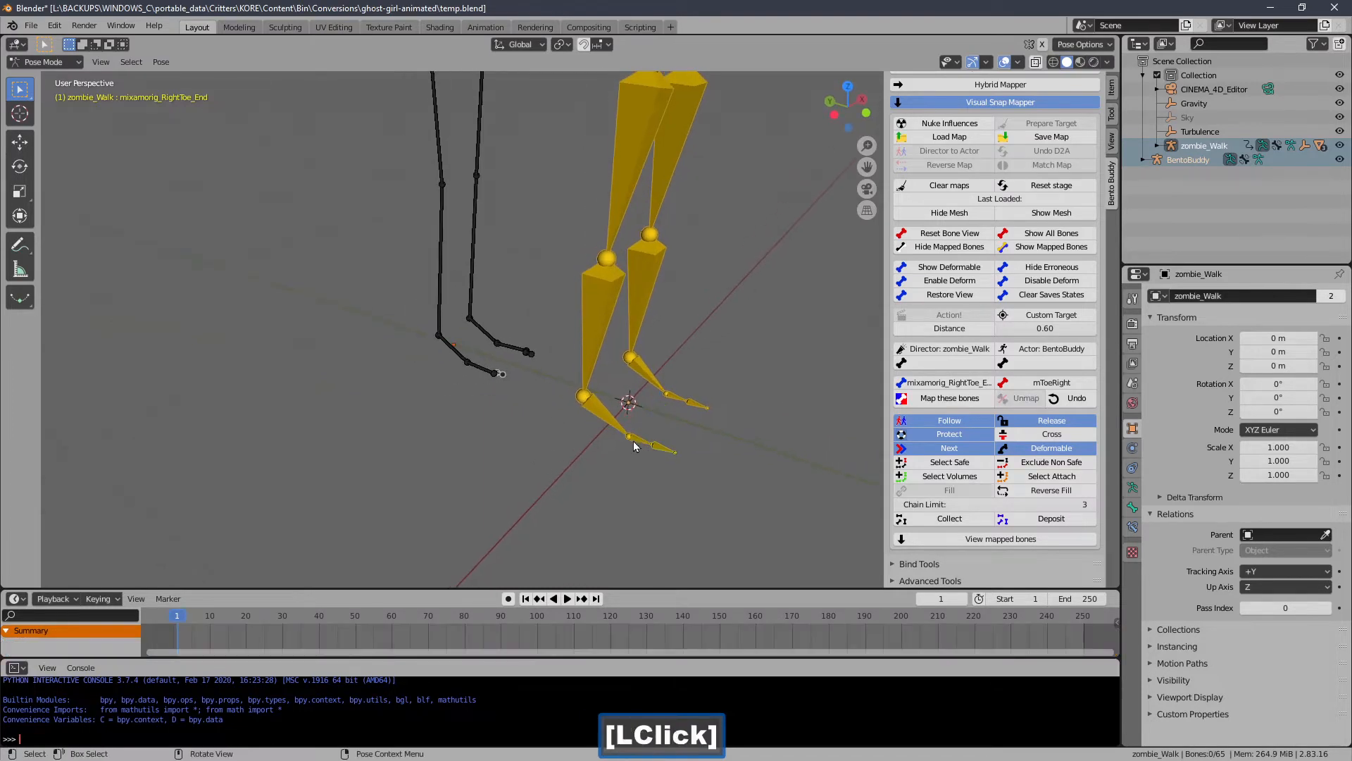
left_click(633, 440)
left_click(637, 441)
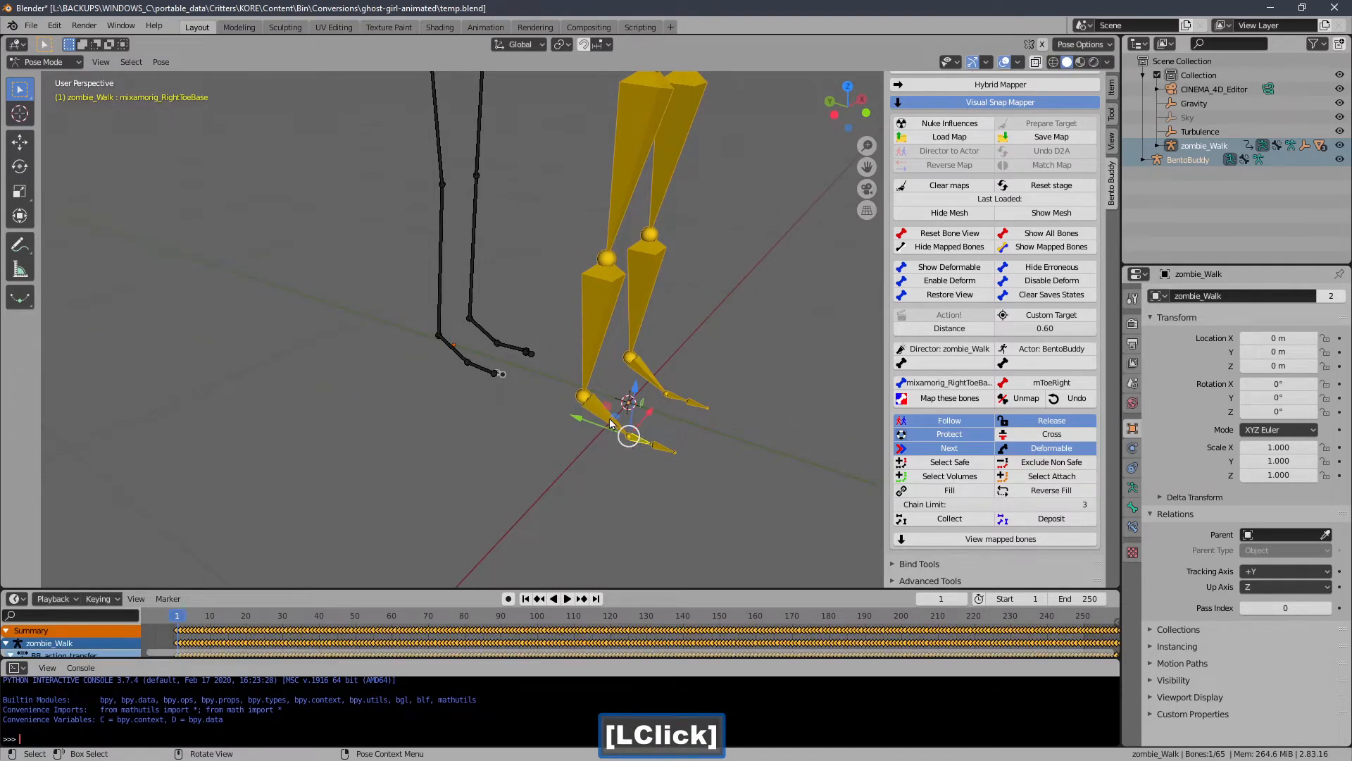
left_click(589, 392)
left_click(593, 317)
mouse_move(593, 312)
middle_mouse_down("shift")
mouse_move(579, 351)
mouse_move(559, 317)
mouse_move(589, 326)
middle_mouse_up("shift")
left_click(587, 336)
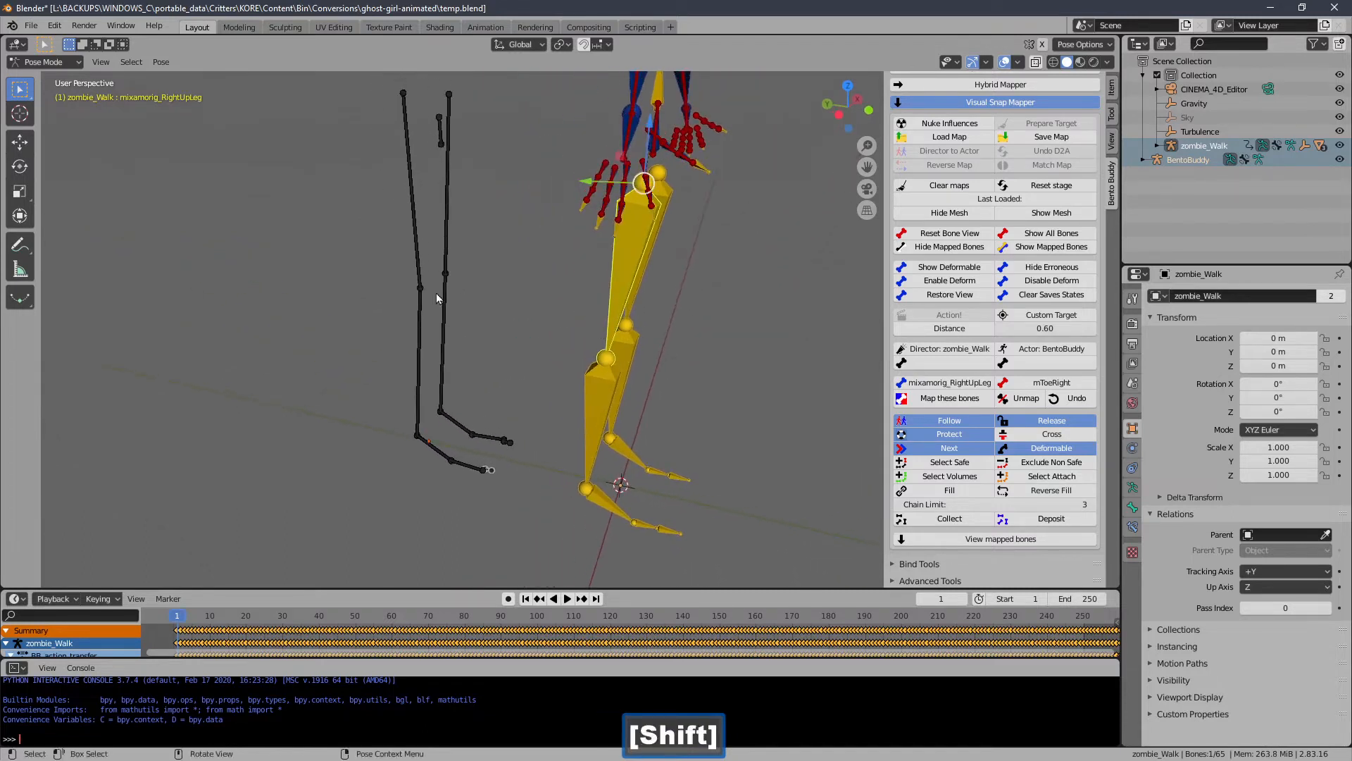
left_click(414, 203)
left_click(419, 338)
left_click(432, 447)
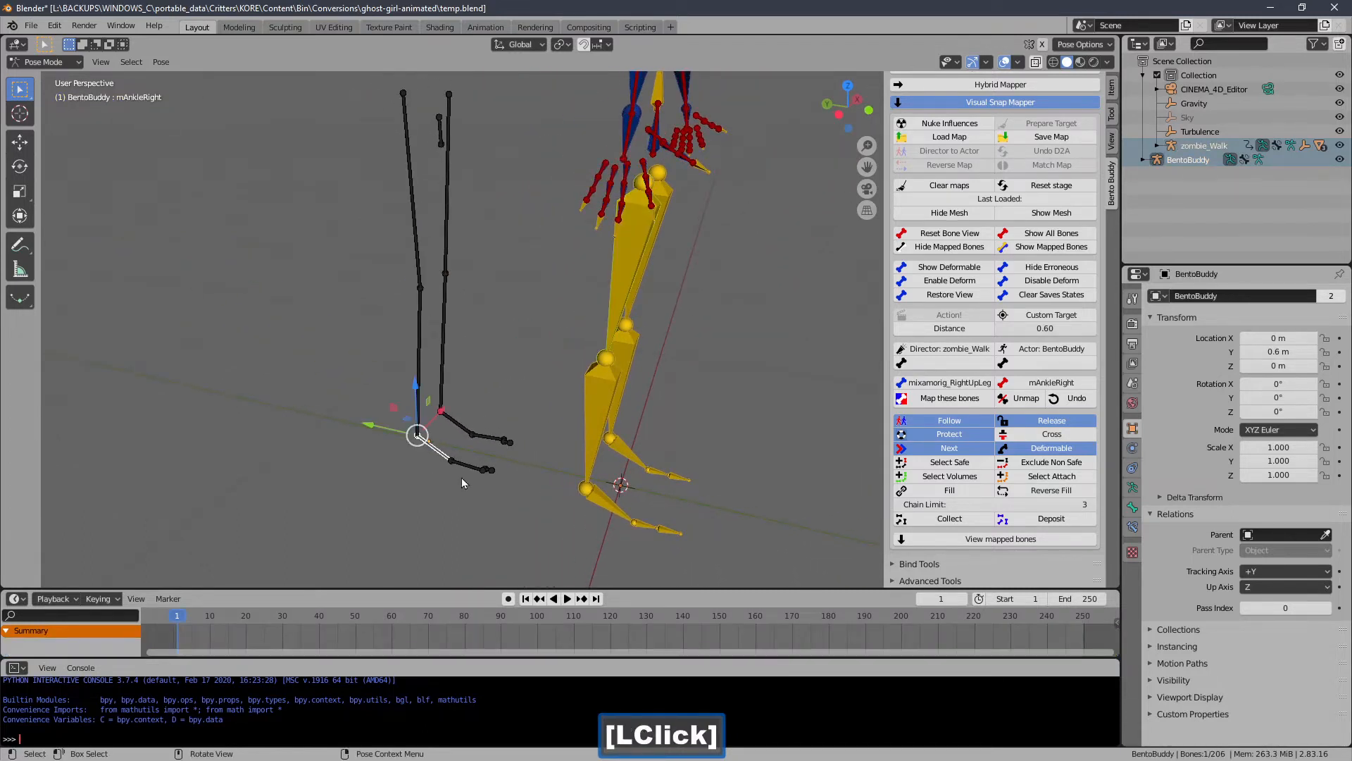
- Set the chain limit to 4 and map the right leg chain with Fill, pairing mFootRight with mixamorig_RightToeBase
left_click(467, 474)
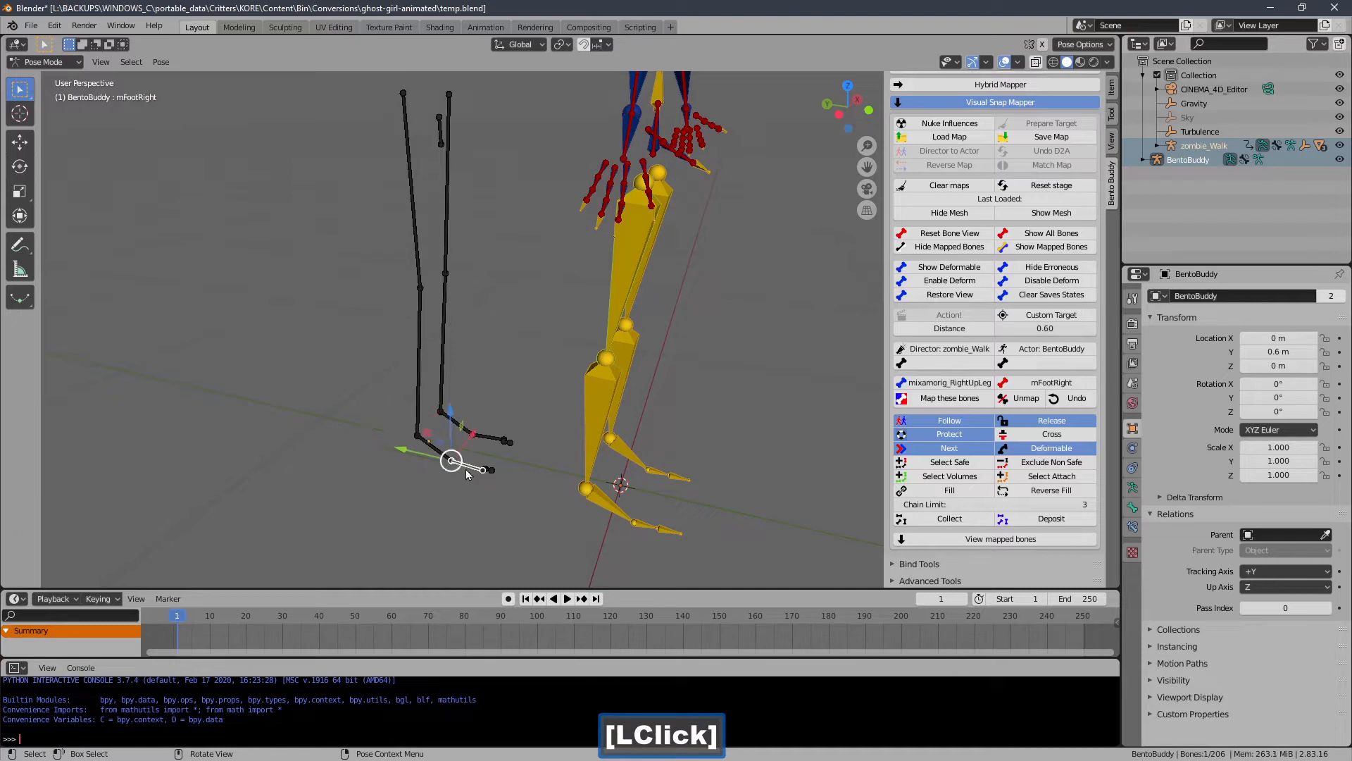
left_click(647, 533)
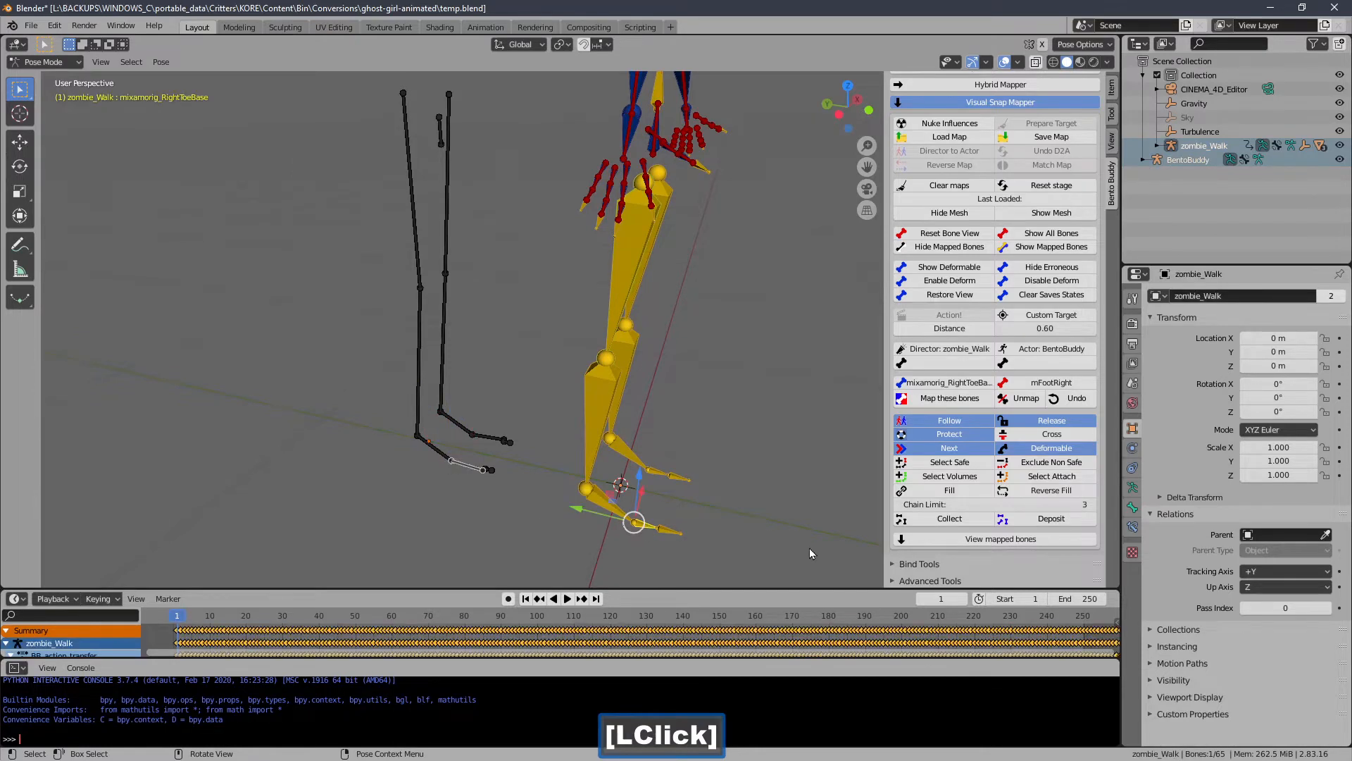
left_click(1091, 505)
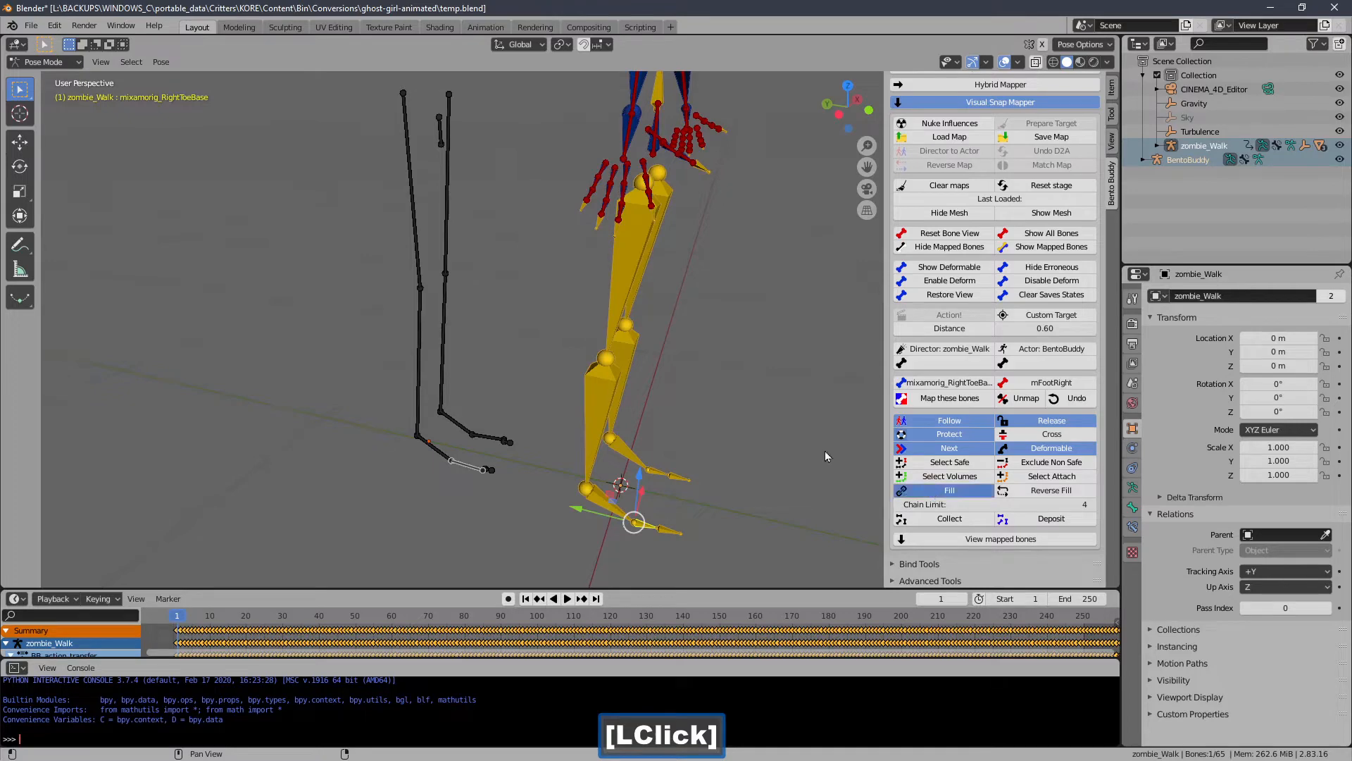
- Map mixamorig_LeftUpLeg to mHipLeft and mixamorig_LeftLeg to mKneeLeft
middle_click_drag(669, 225, 395, 198, "ctrl")
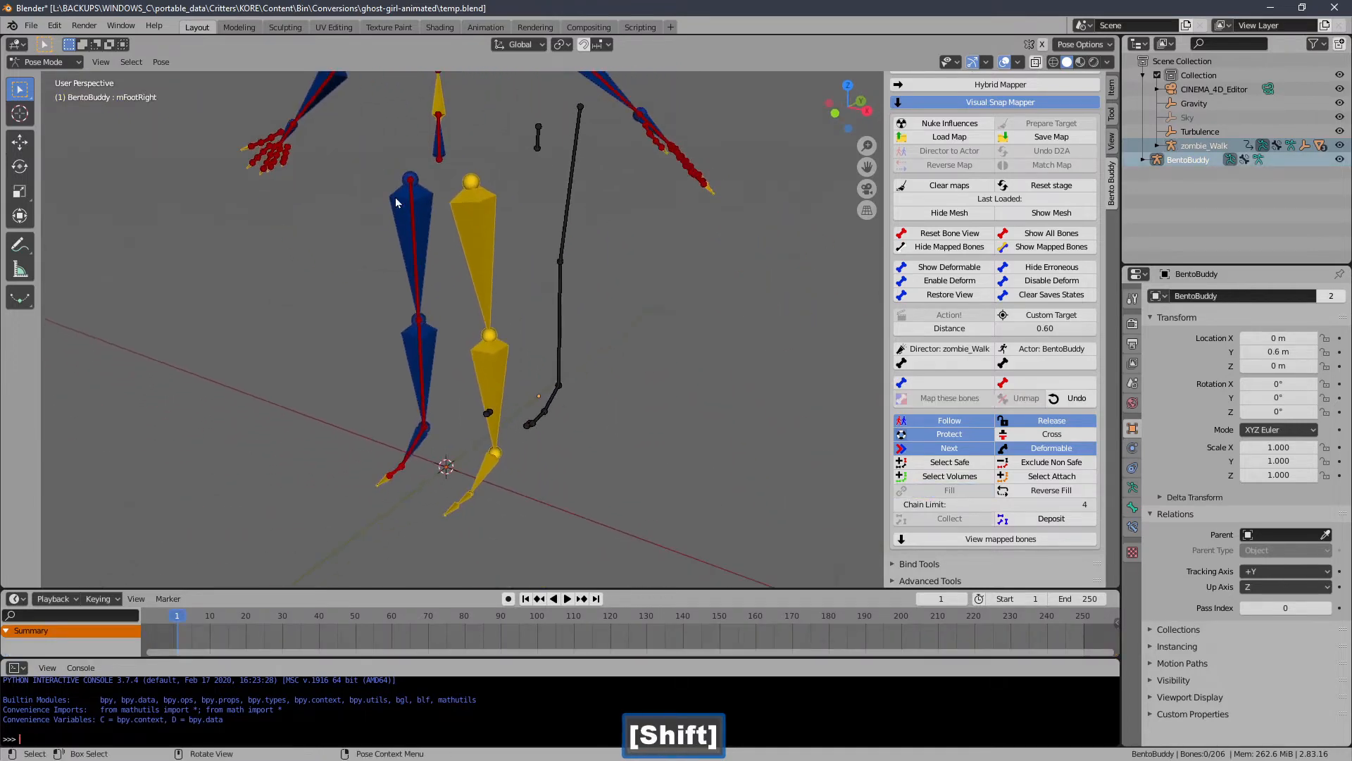
left_click(471, 209)
left_click(568, 176)
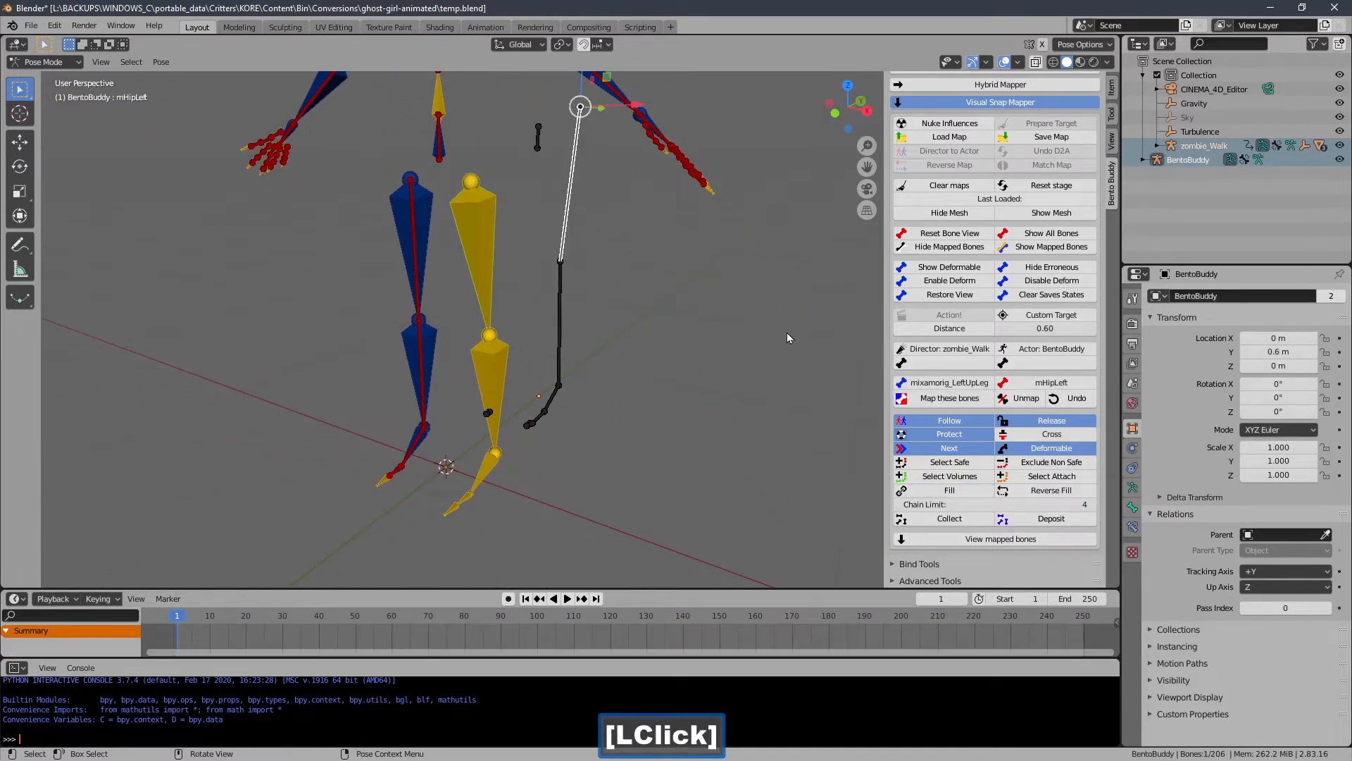
left_click(940, 399)
left_click(559, 308)
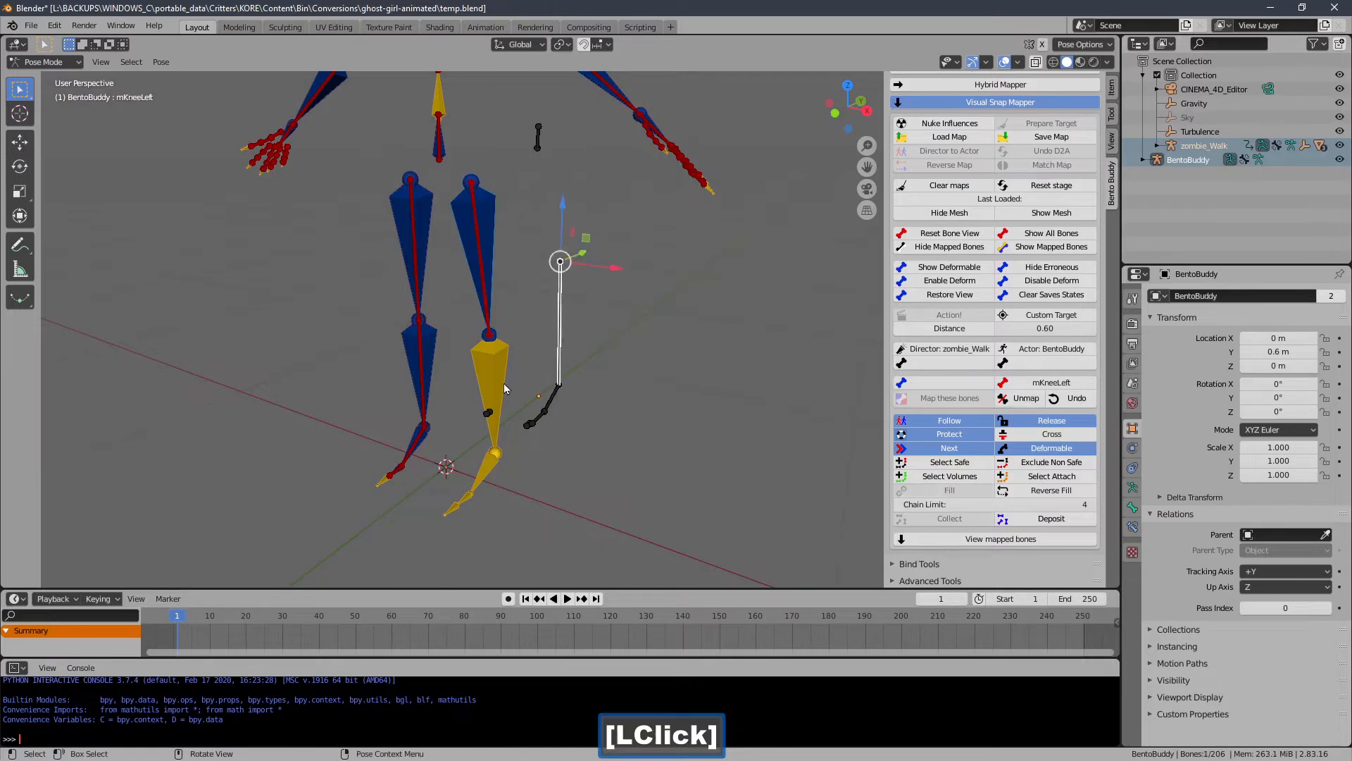
left_click(497, 380)
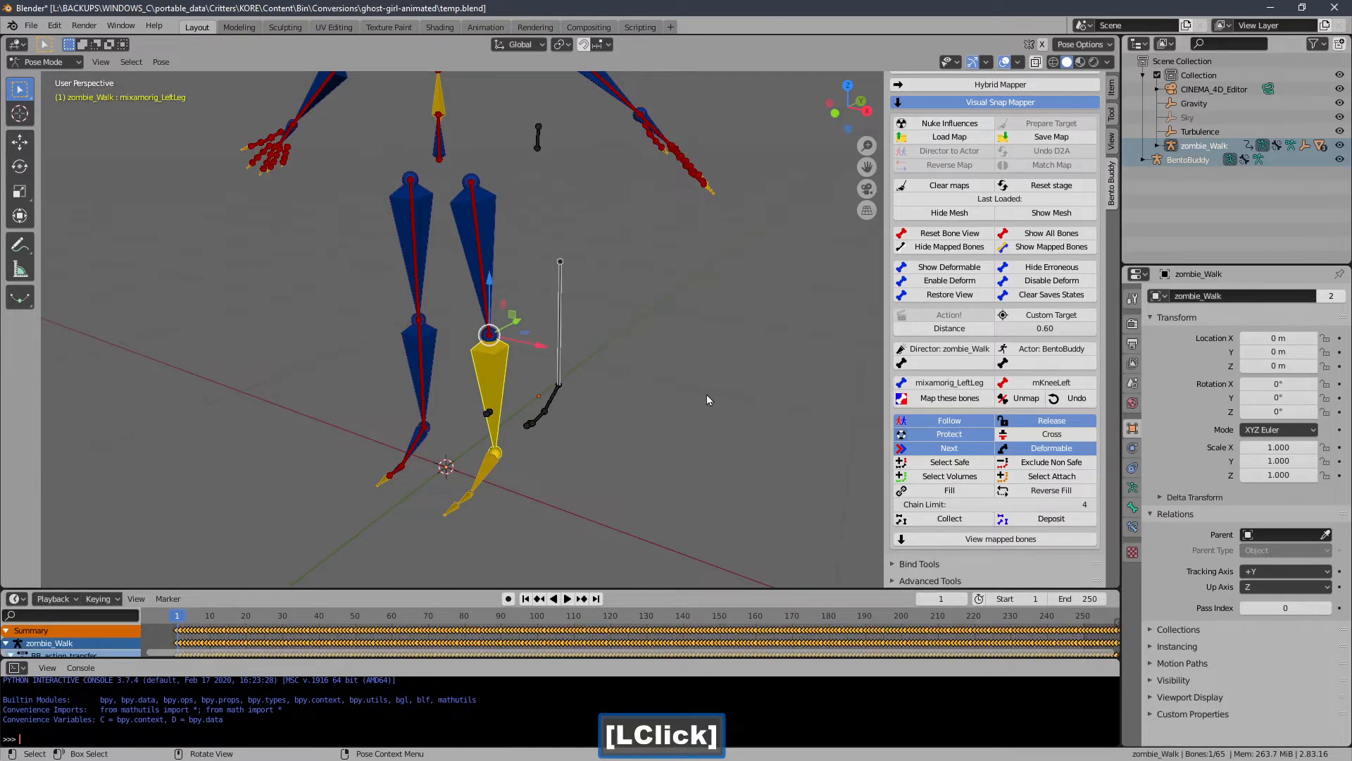
left_click(920, 398)
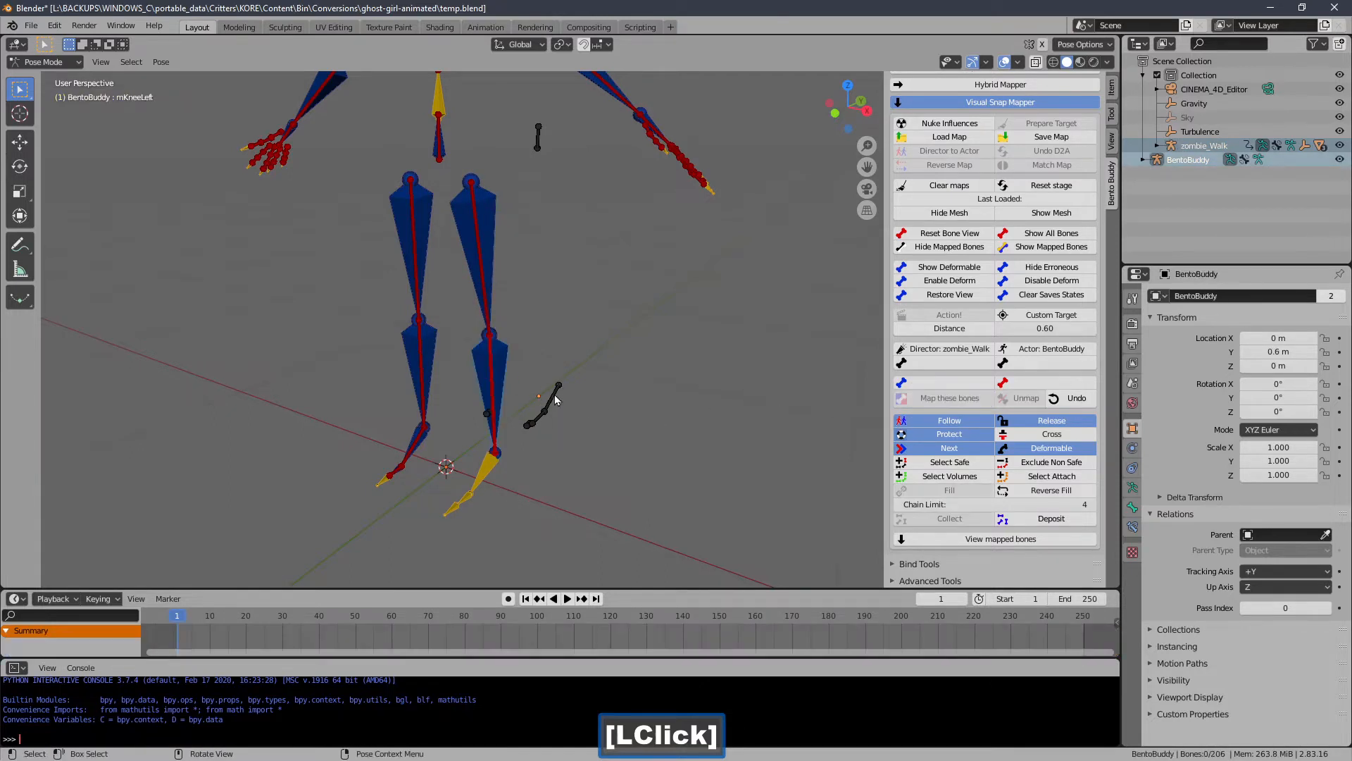
- Map mixamorig_LeftFoot to mAnkleLeft and mixamorig_LeftToeBase to mFootLeft
left_click(557, 399)
left_click(492, 479)
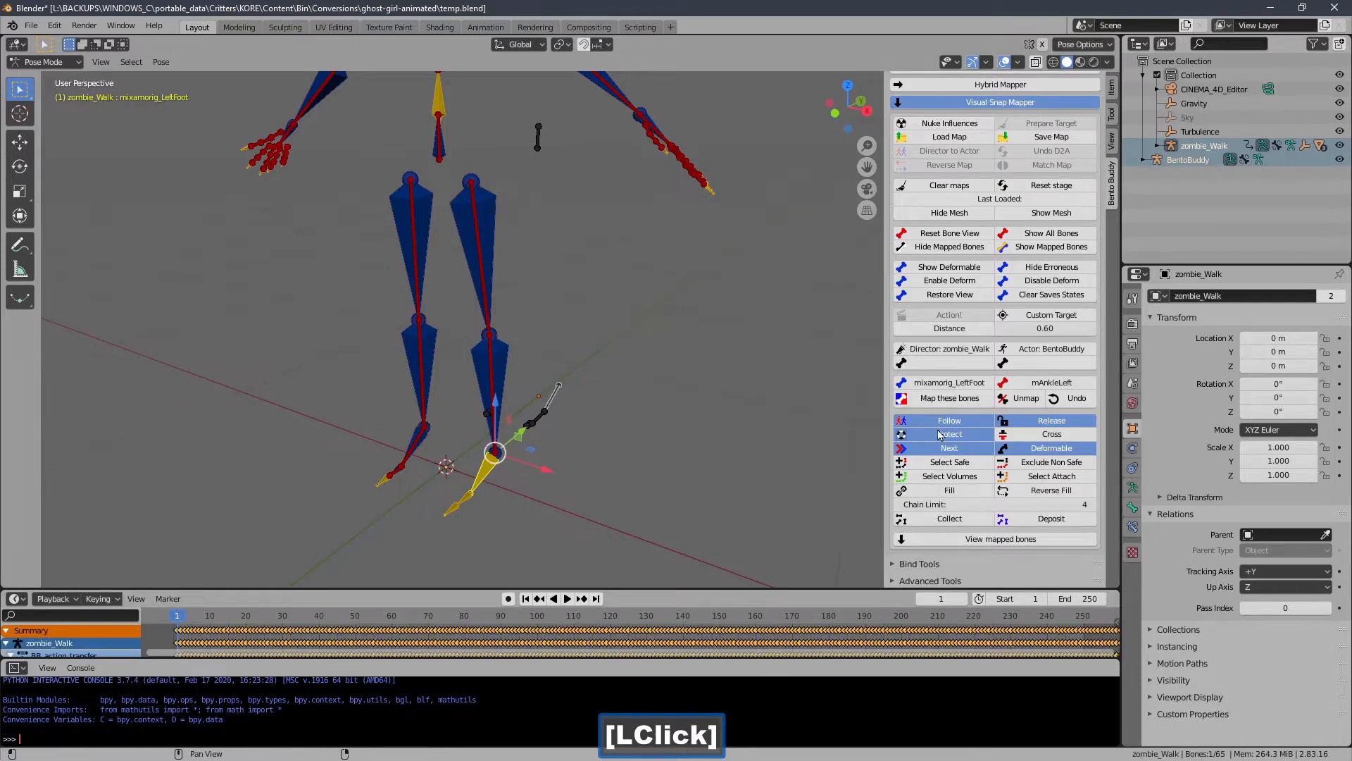
left_click(937, 401)
left_click(541, 417)
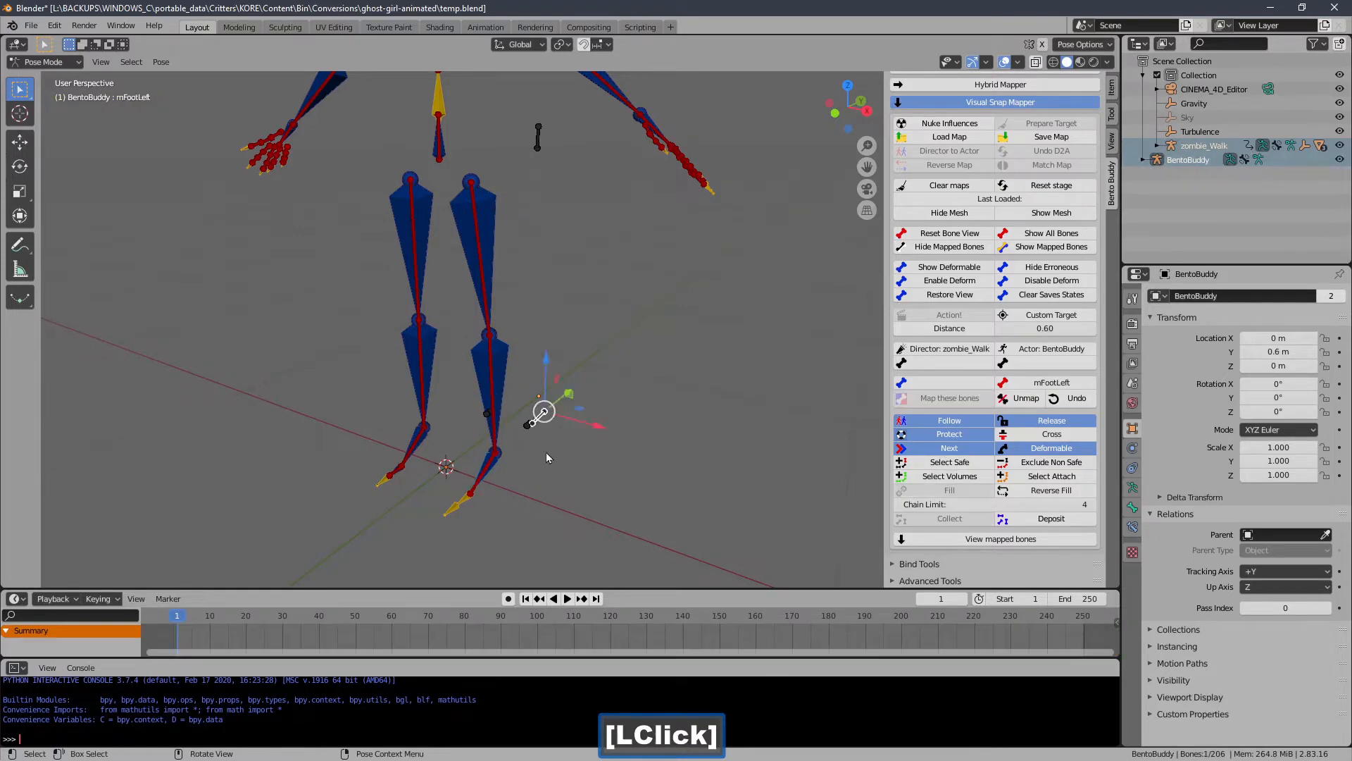
left_click(468, 506)
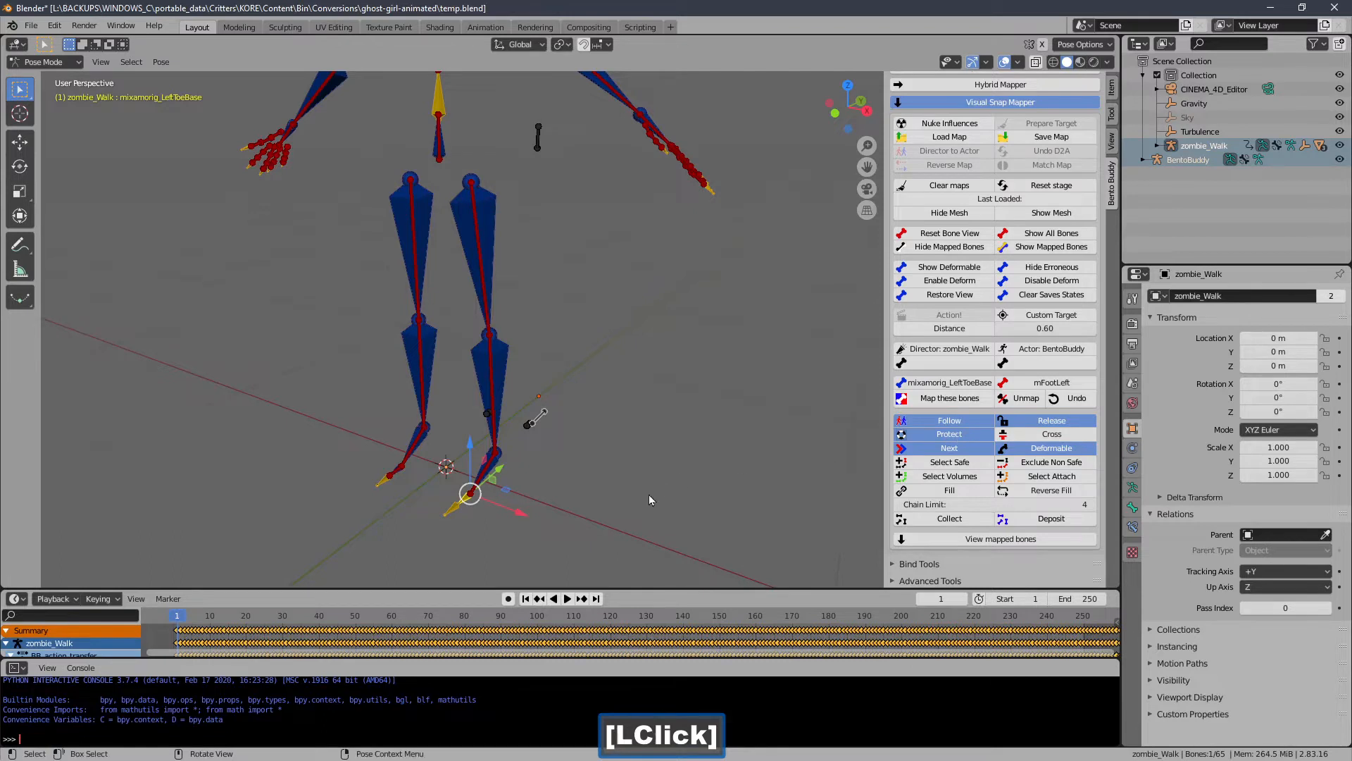
middle_click_drag(649, 494, 620, 326, "shift")
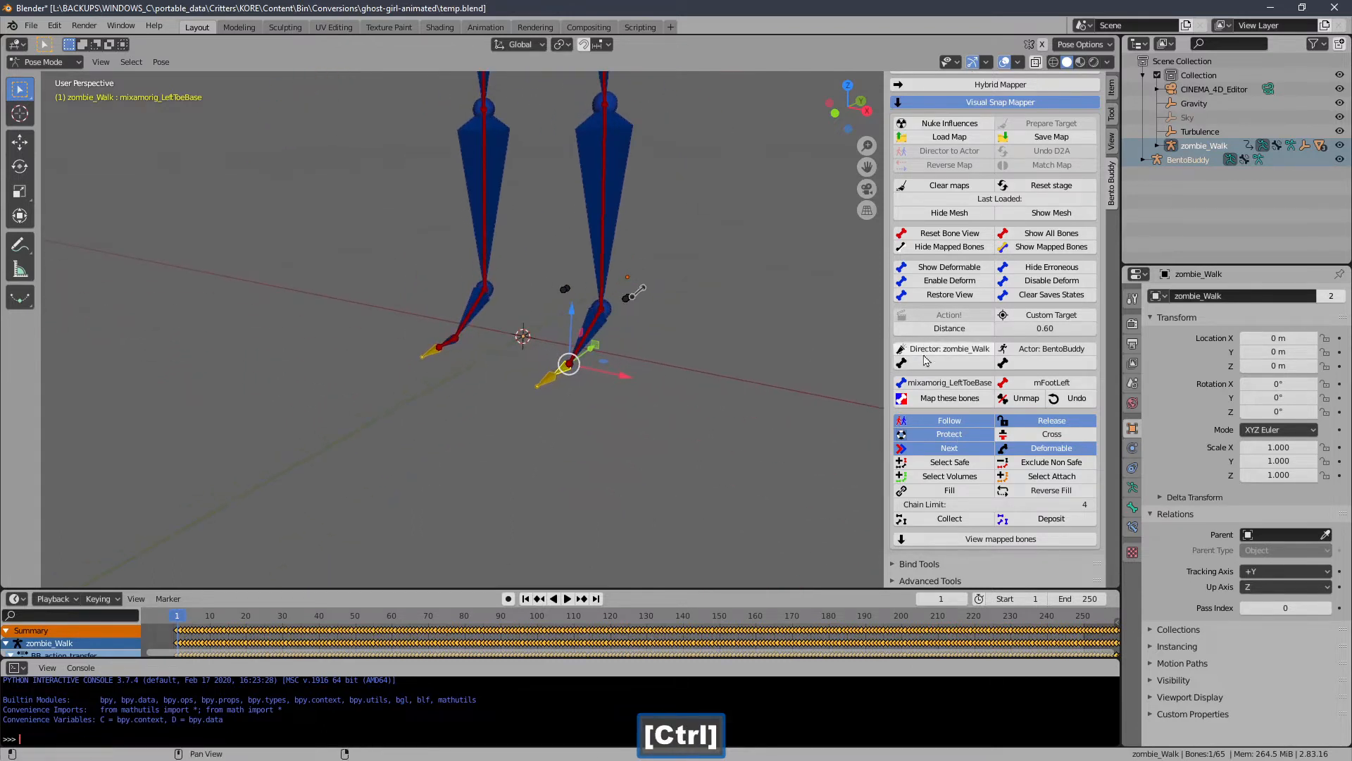
left_click(923, 386)
left_click(796, 394)
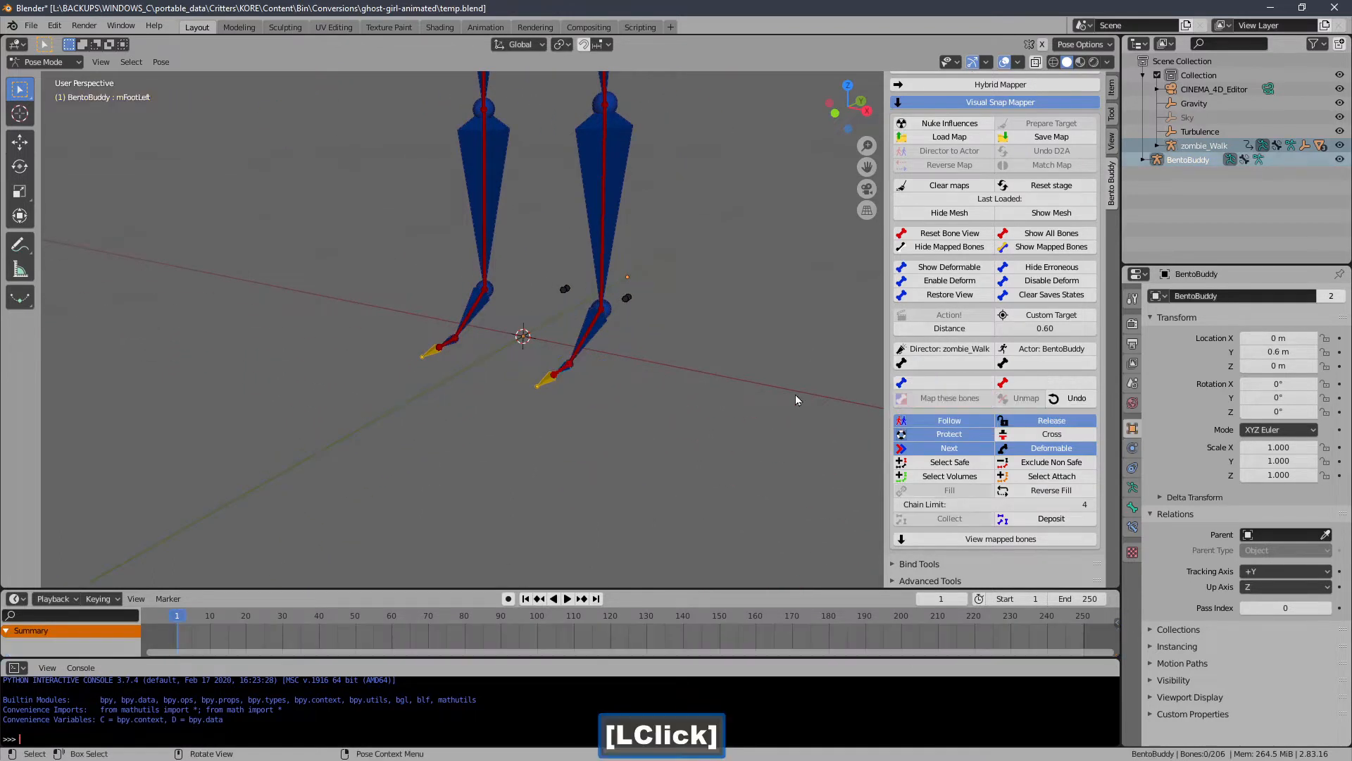
- Save the finished bone map over temp.bbm in the Bento Buddy data folder
middle_click_drag(796, 395, 639, 325, "ctrl")
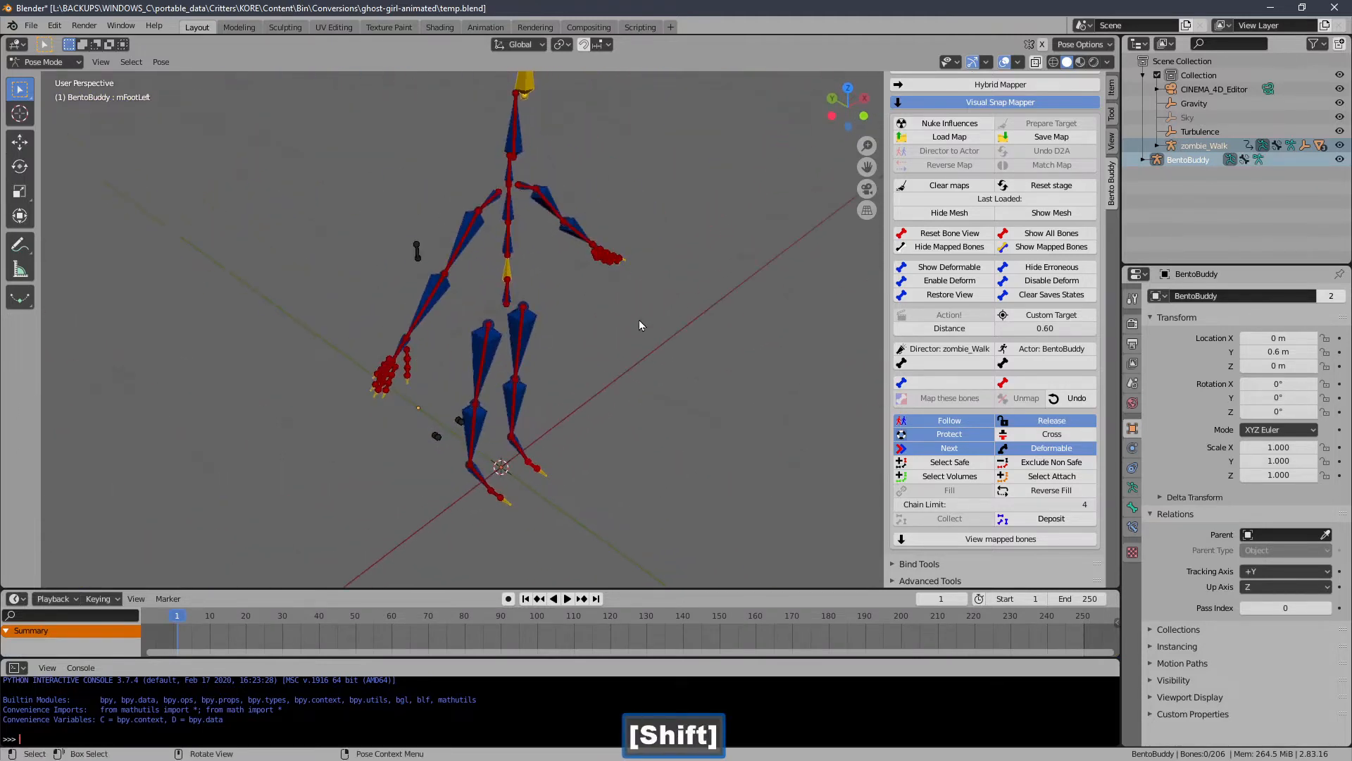
left_click(1052, 136)
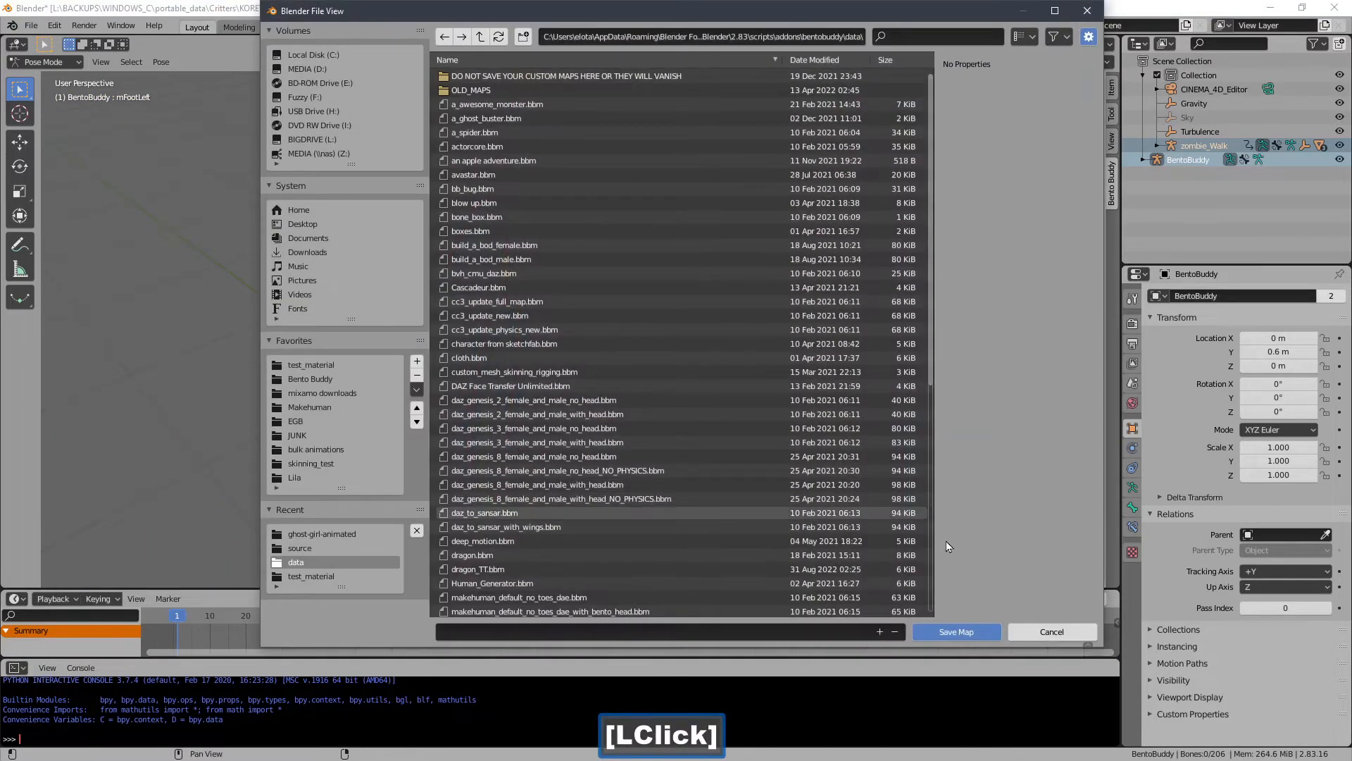
left_click(932, 555)
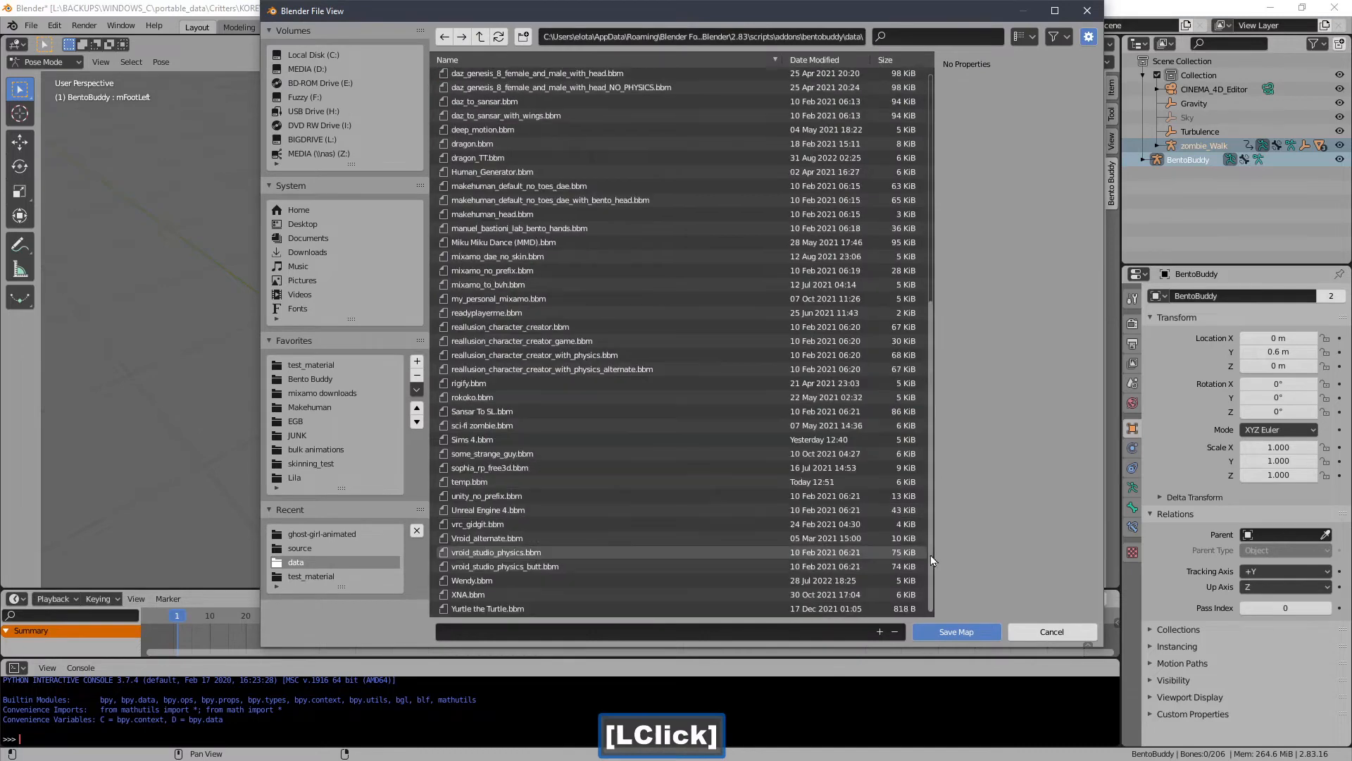
double_click(526, 482)
- Save the current Blender file under its existing name
left_click(31, 25)
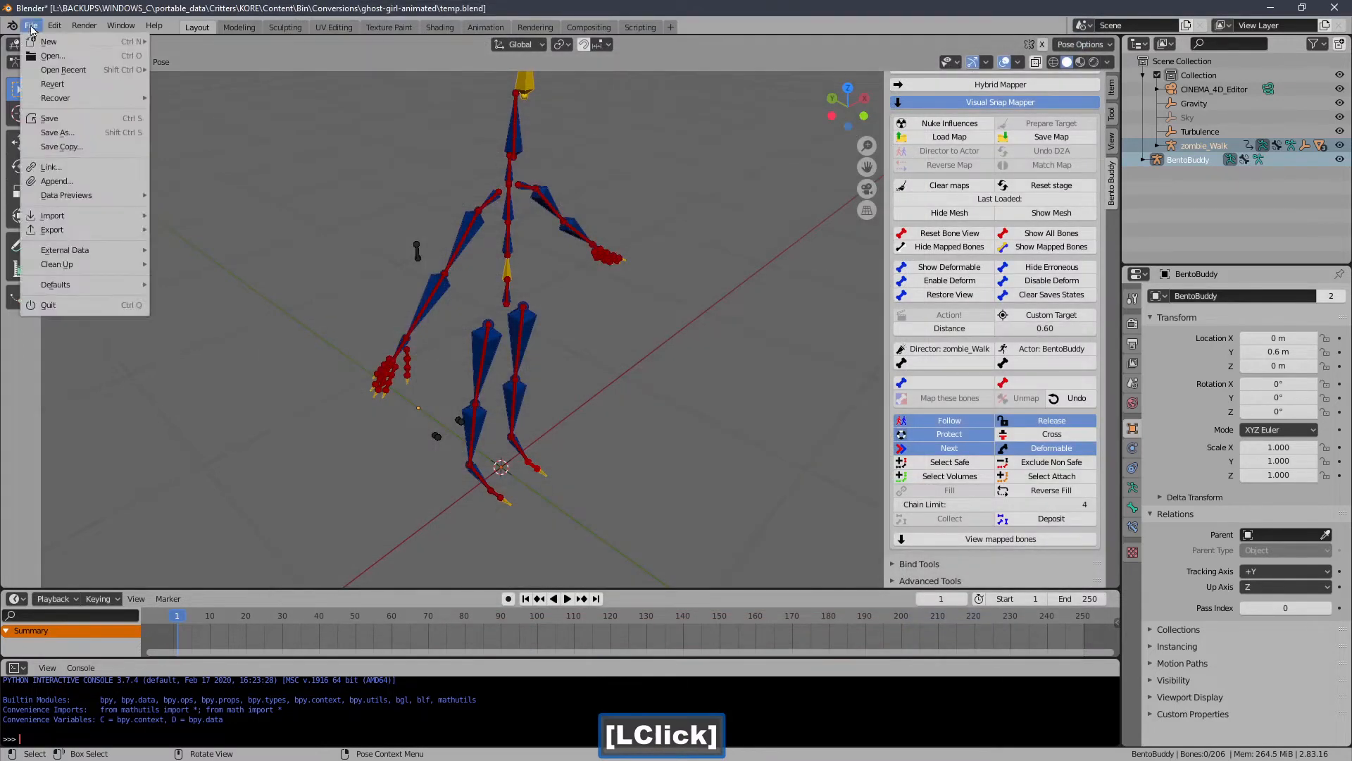
left_click(31, 26)
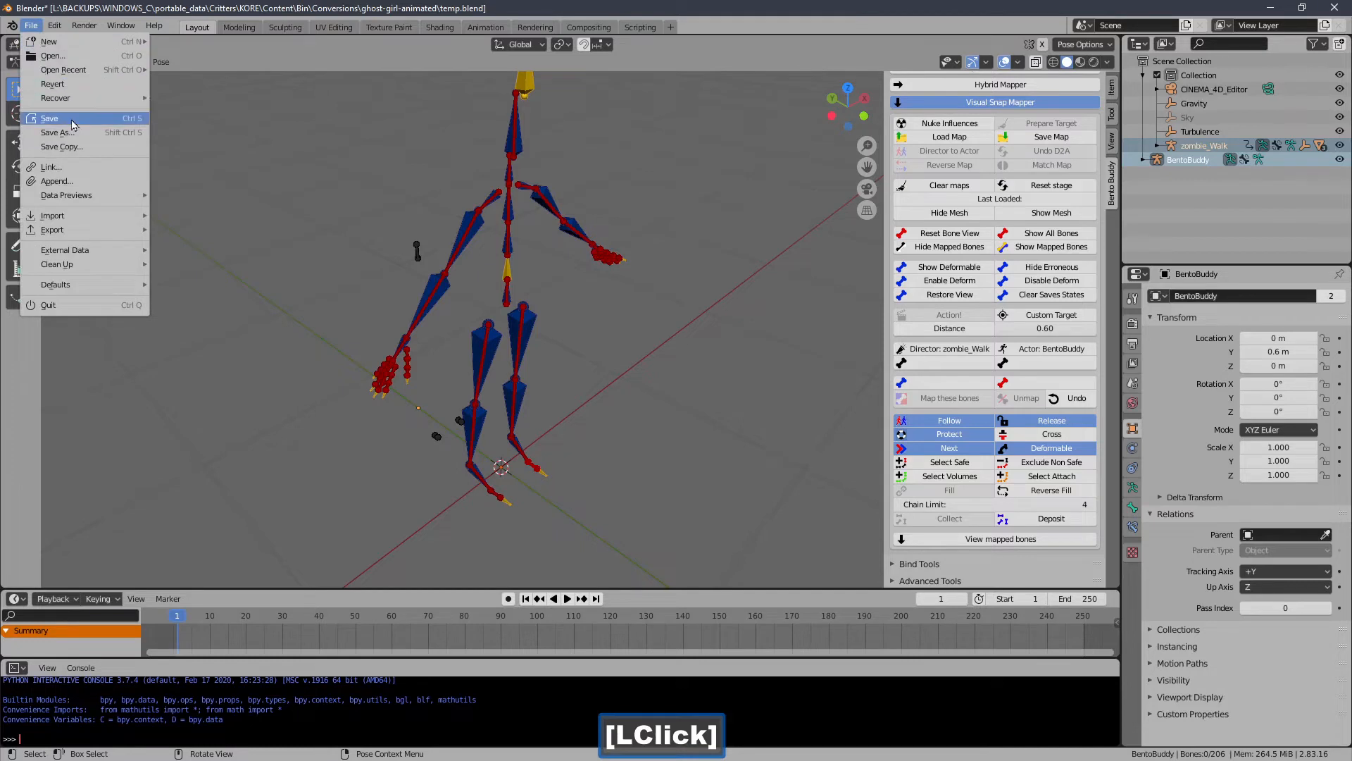
left_click(49, 118)
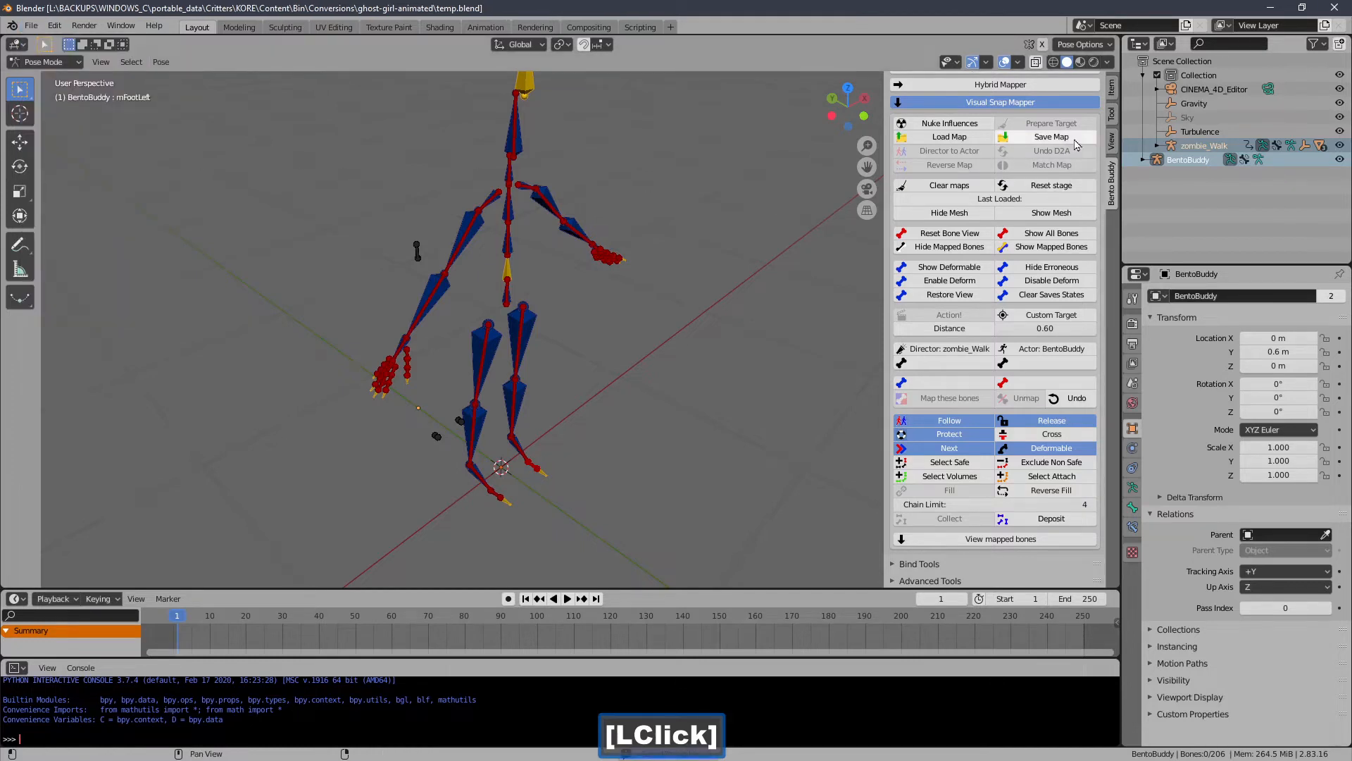
- Reset the Visual Snap Mapper stage and show the mesh attached to zombie_Walk
left_click(1056, 189)
middle_click_drag(764, 238, 741, 315, "ctrl")
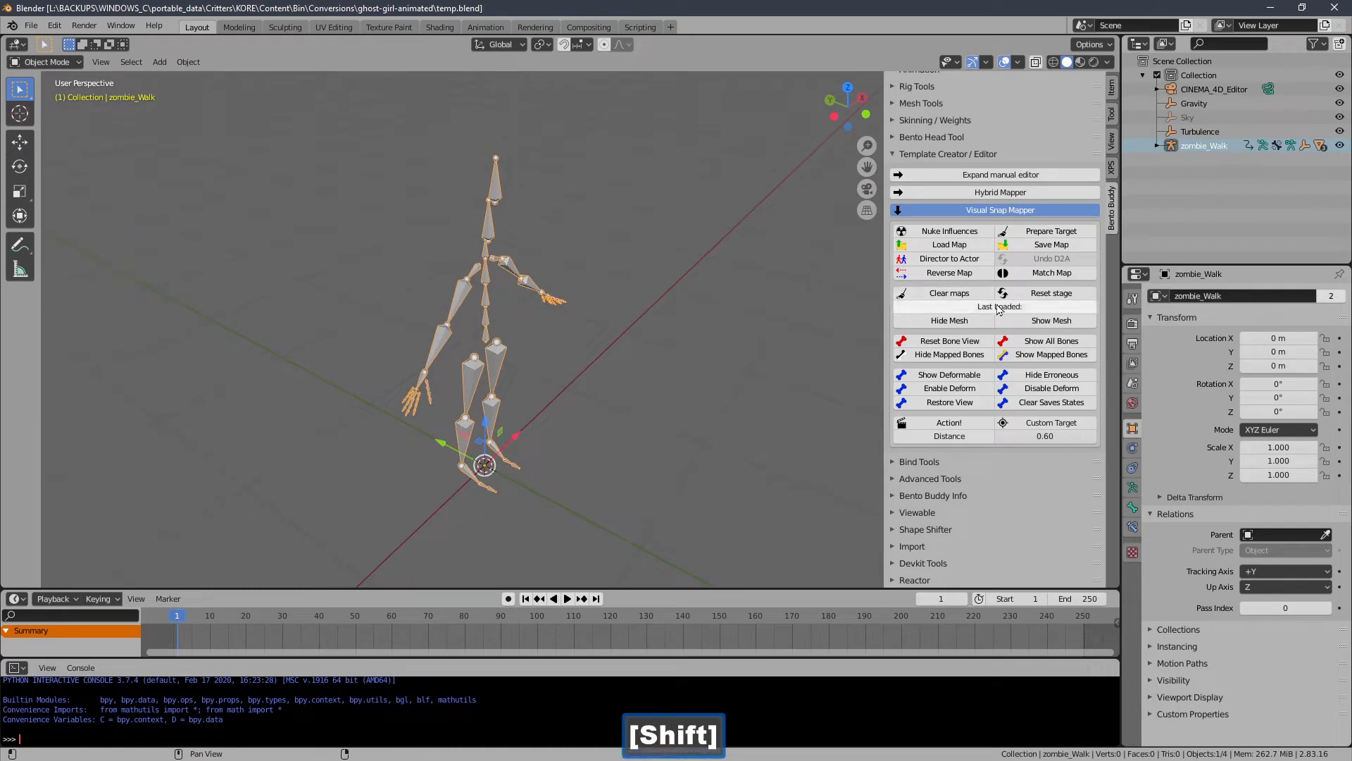
left_click(1052, 321)
- Scrub the ghost girl's animation from frame 1 to frame 113
middle_click_drag(737, 290, 724, 255)
left_click_drag(209, 614, 584, 619)
- Select the stray object connected to the rig by a dashed line, frame it in view and delete it
middle_click_drag(560, 398, 539, 426, "ctrl")
middle_click_drag(539, 426, 391, 437, "shift")
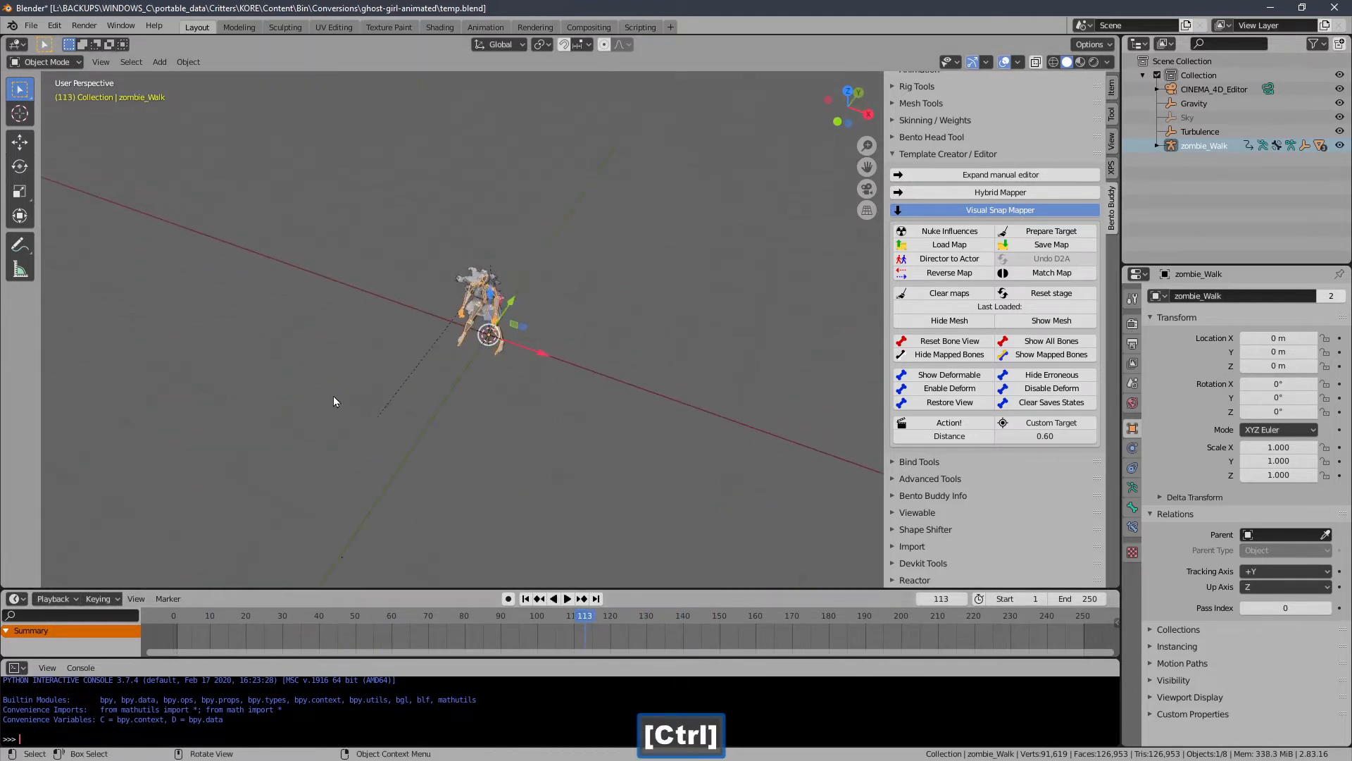
left_click_drag(332, 396, 404, 447)
key("KP_Decimal")
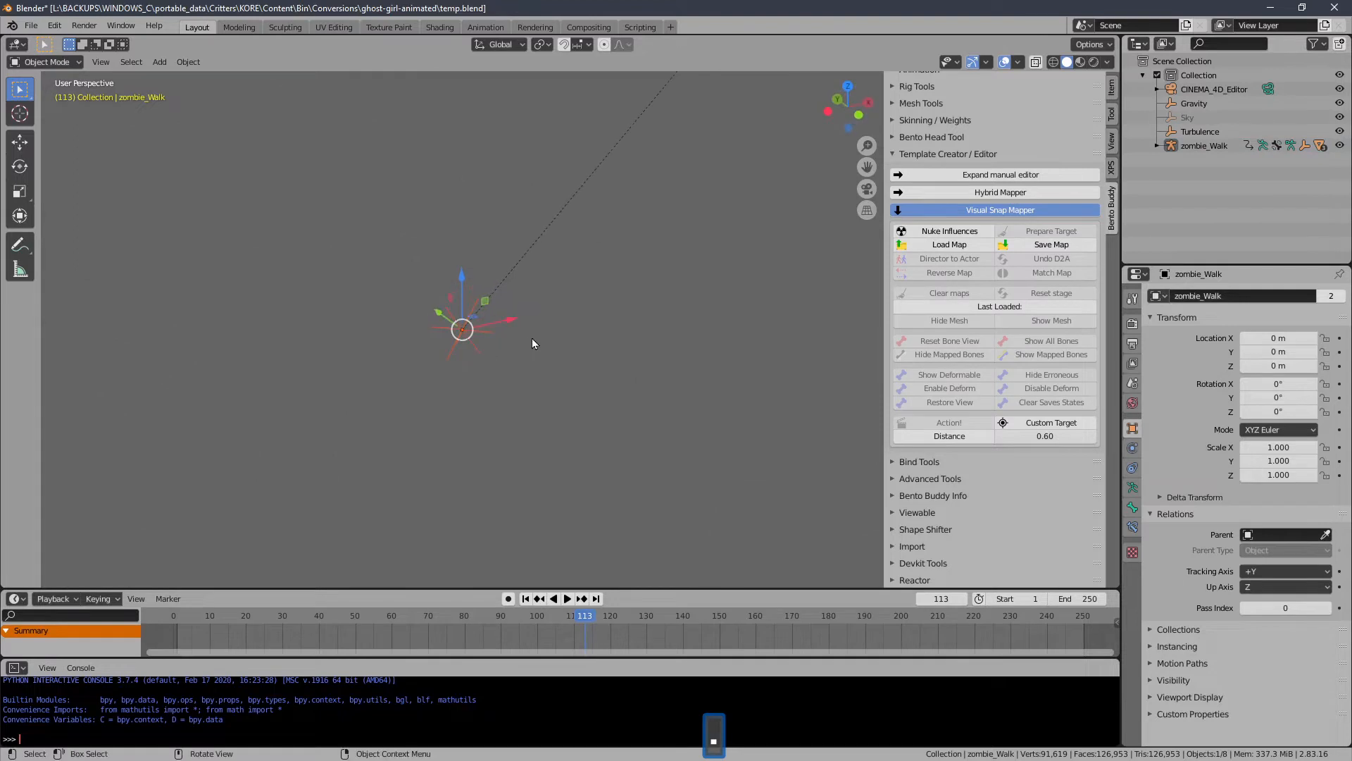
key("Delete")
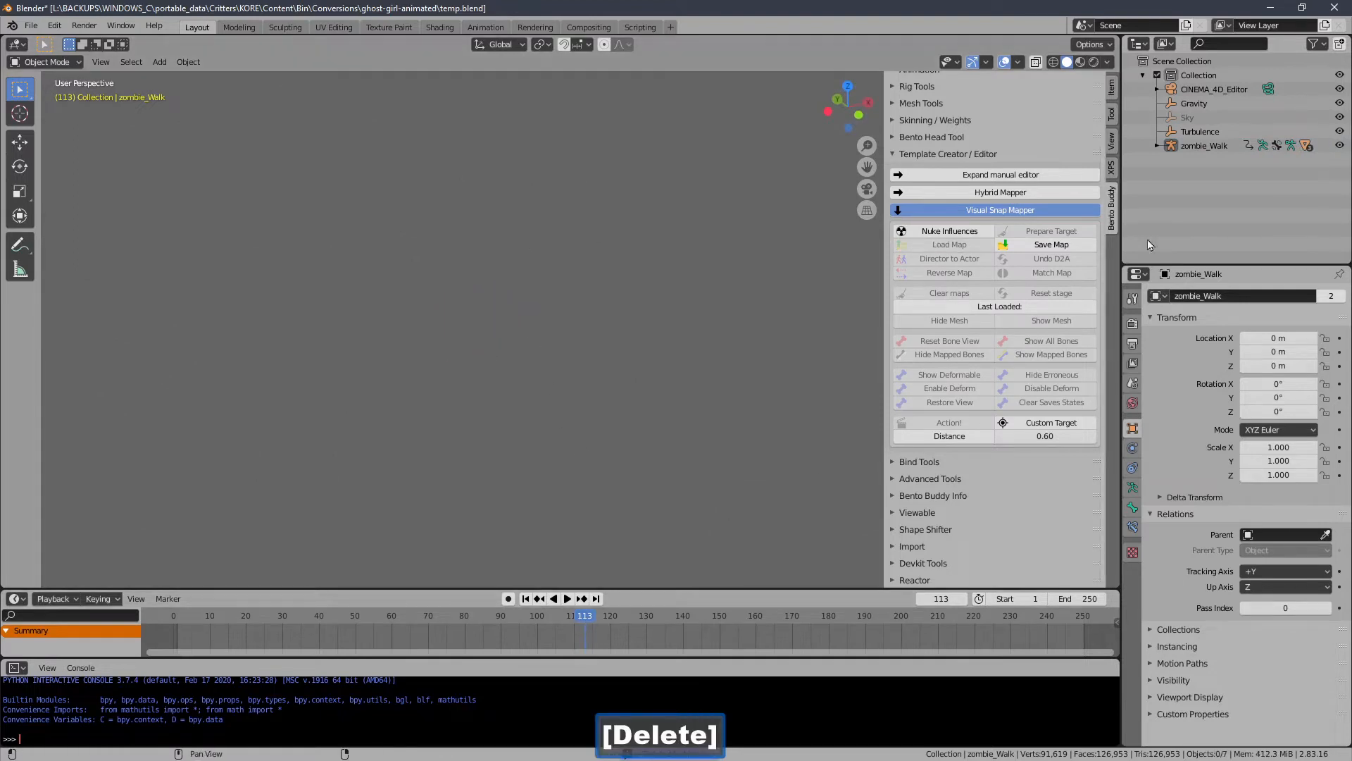
- Select the zombie_Walk armature and bring the whole ghost girl into view
left_click(1205, 145)
scroll(702, 223, "down", 5)
middle_click_drag(701, 223, 586, 250)
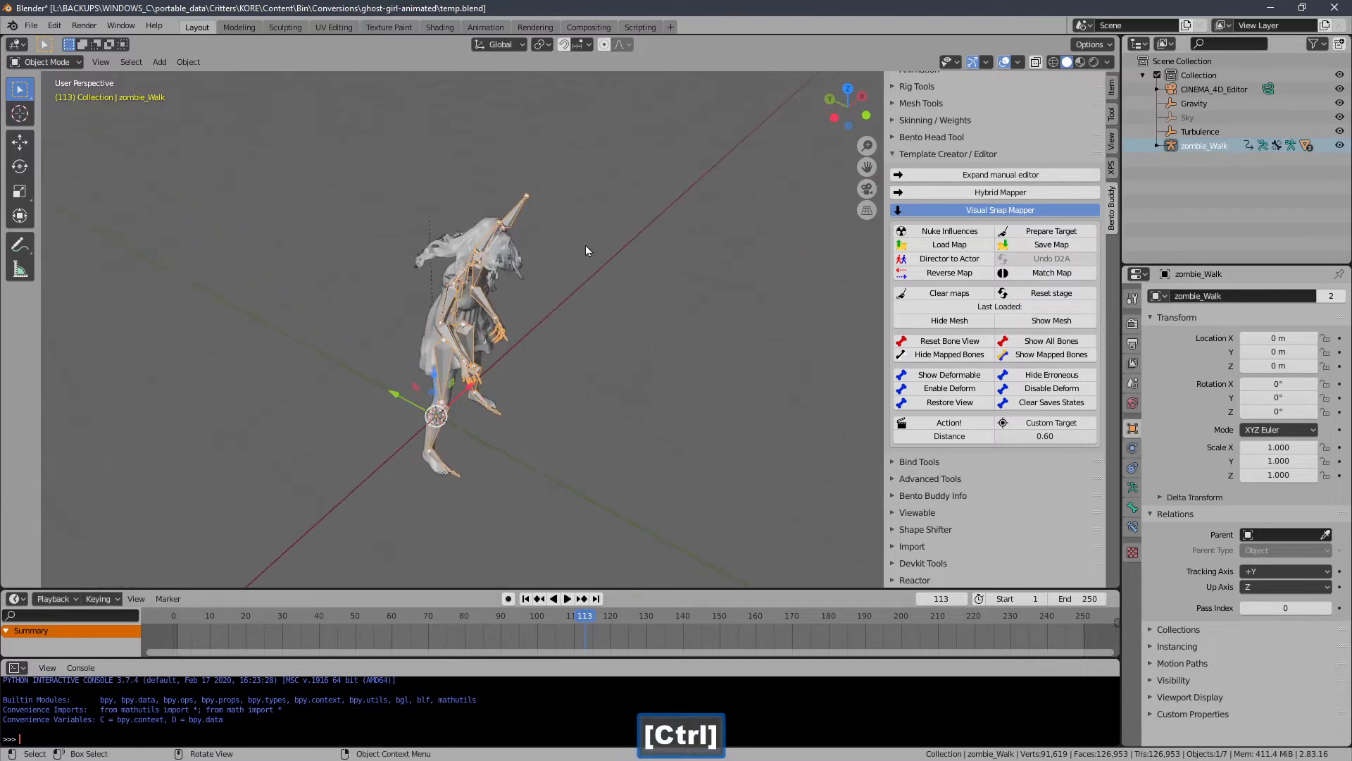
- Delete the stray Turbulence and Gravity empties at the origin beneath the ghost girl
middle_click_drag(393, 356, 436, 446)
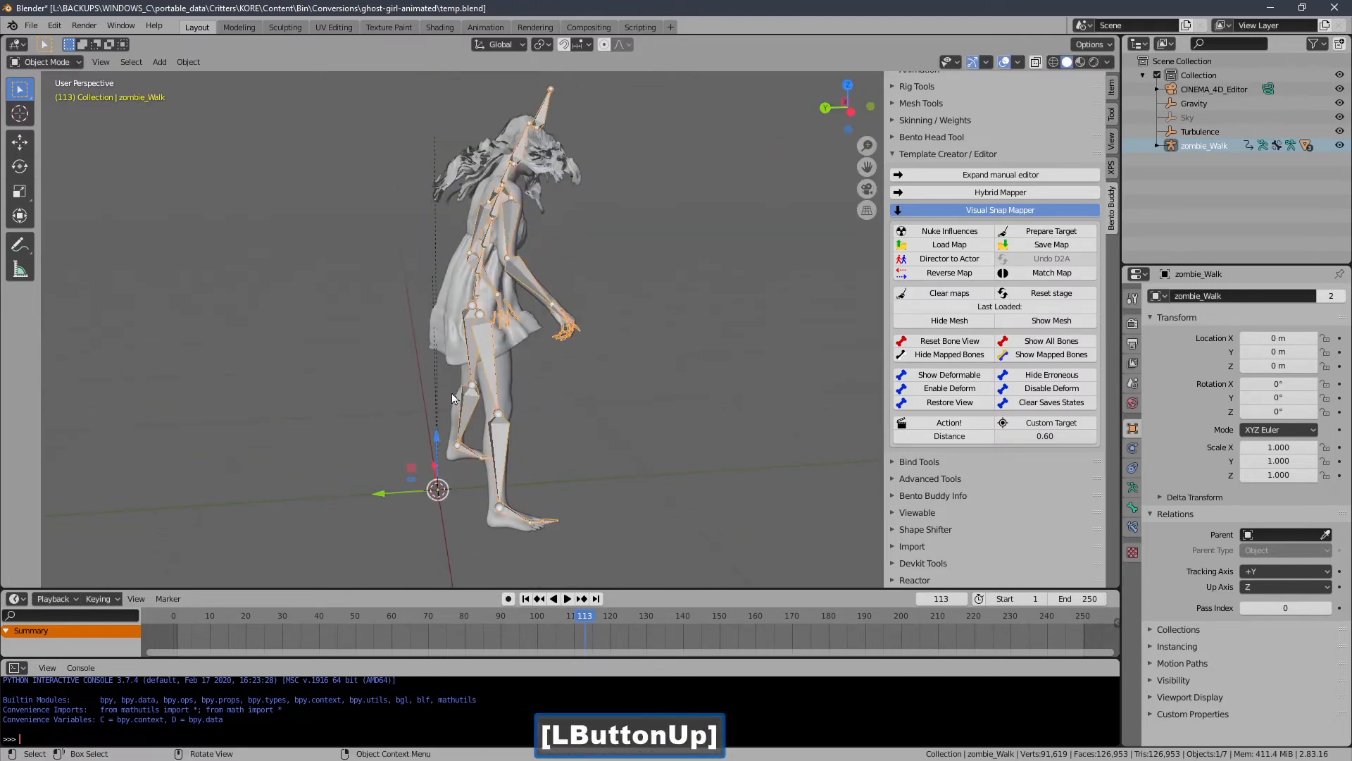
left_click(379, 477)
left_click_drag(454, 495, 451, 501)
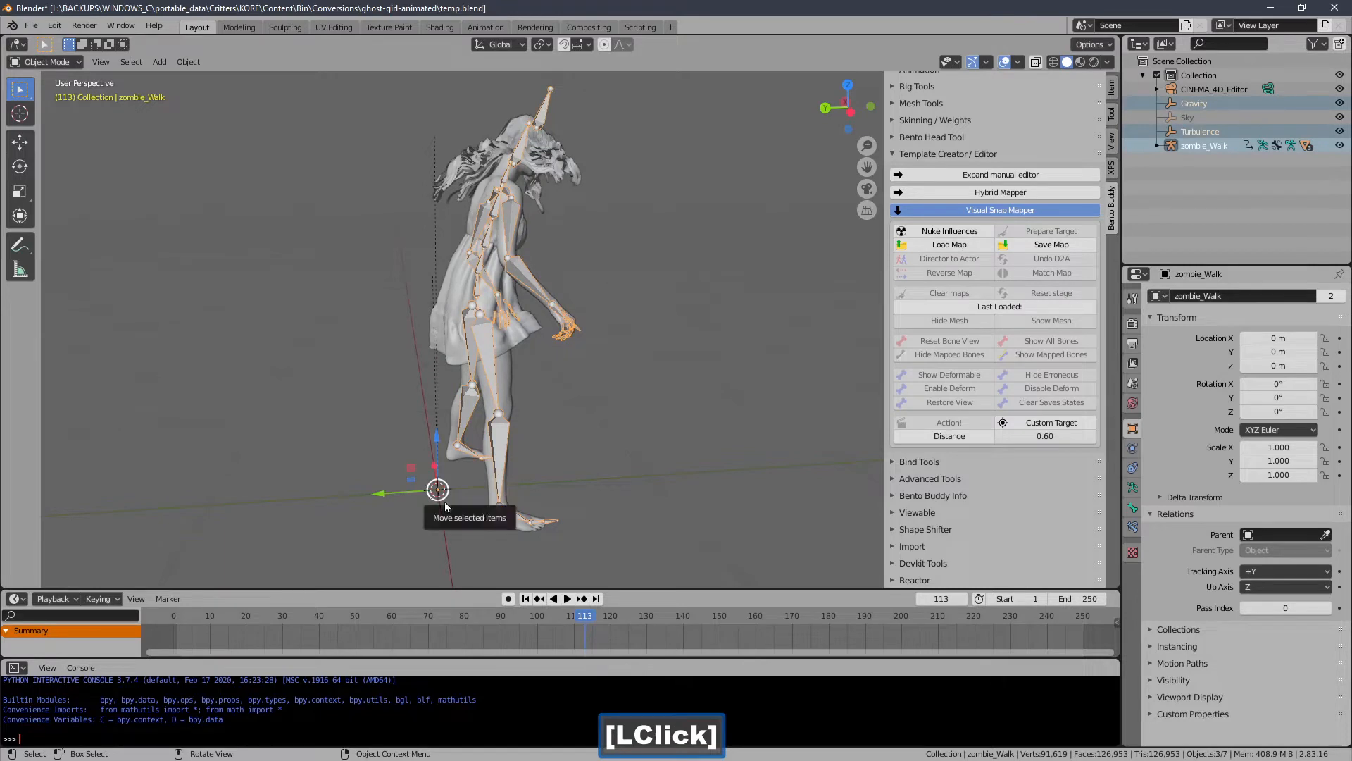
key("KP_Decimal")
left_click(345, 491)
left_click(410, 500)
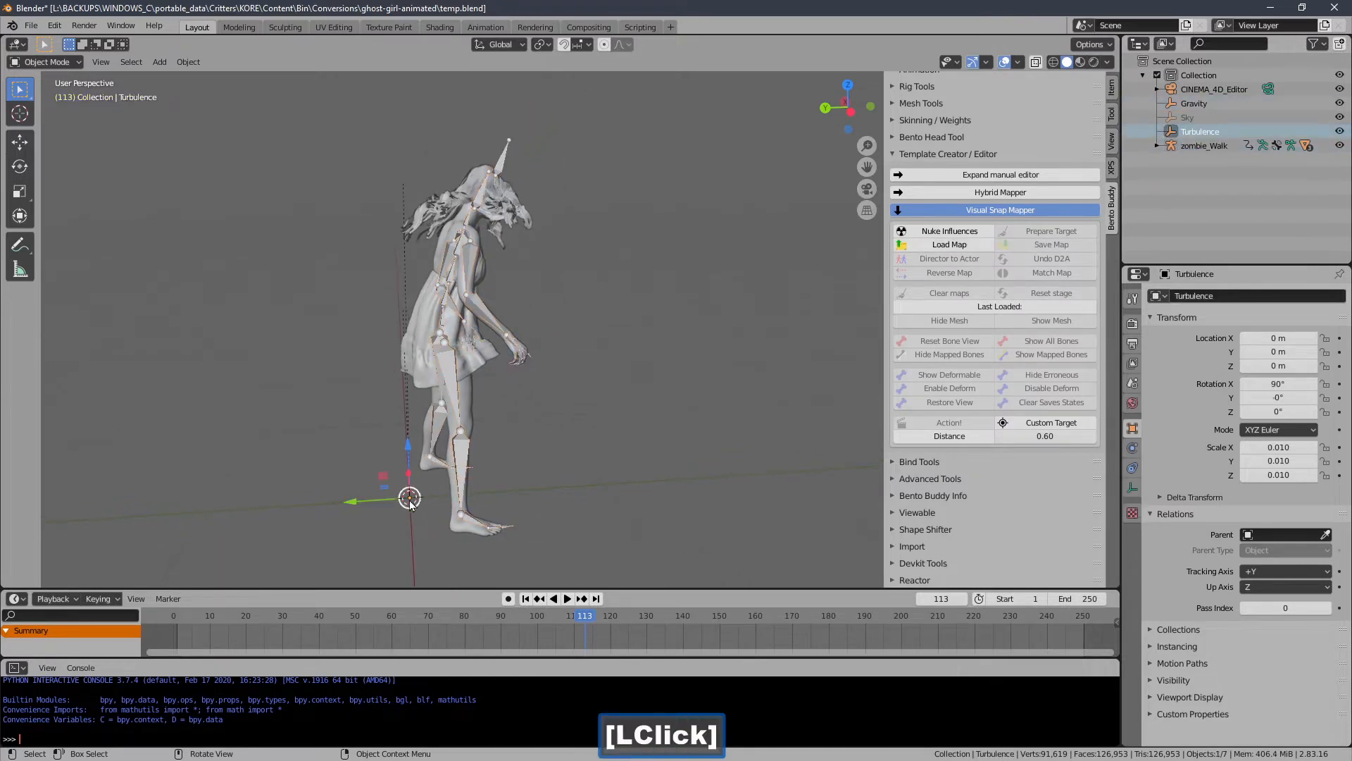
key("KP_Decimal")
key("Delete")
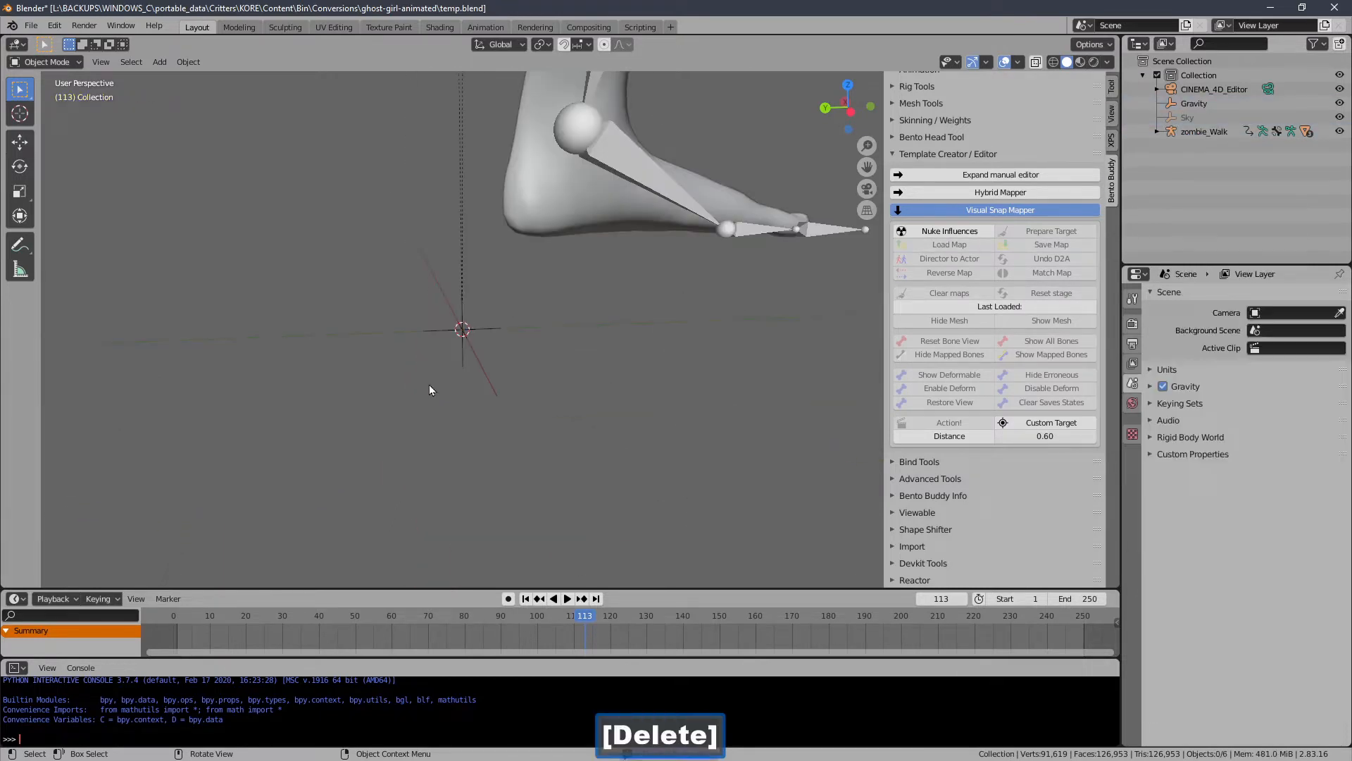
left_click(462, 329)
key("Delete")
left_click(456, 336)
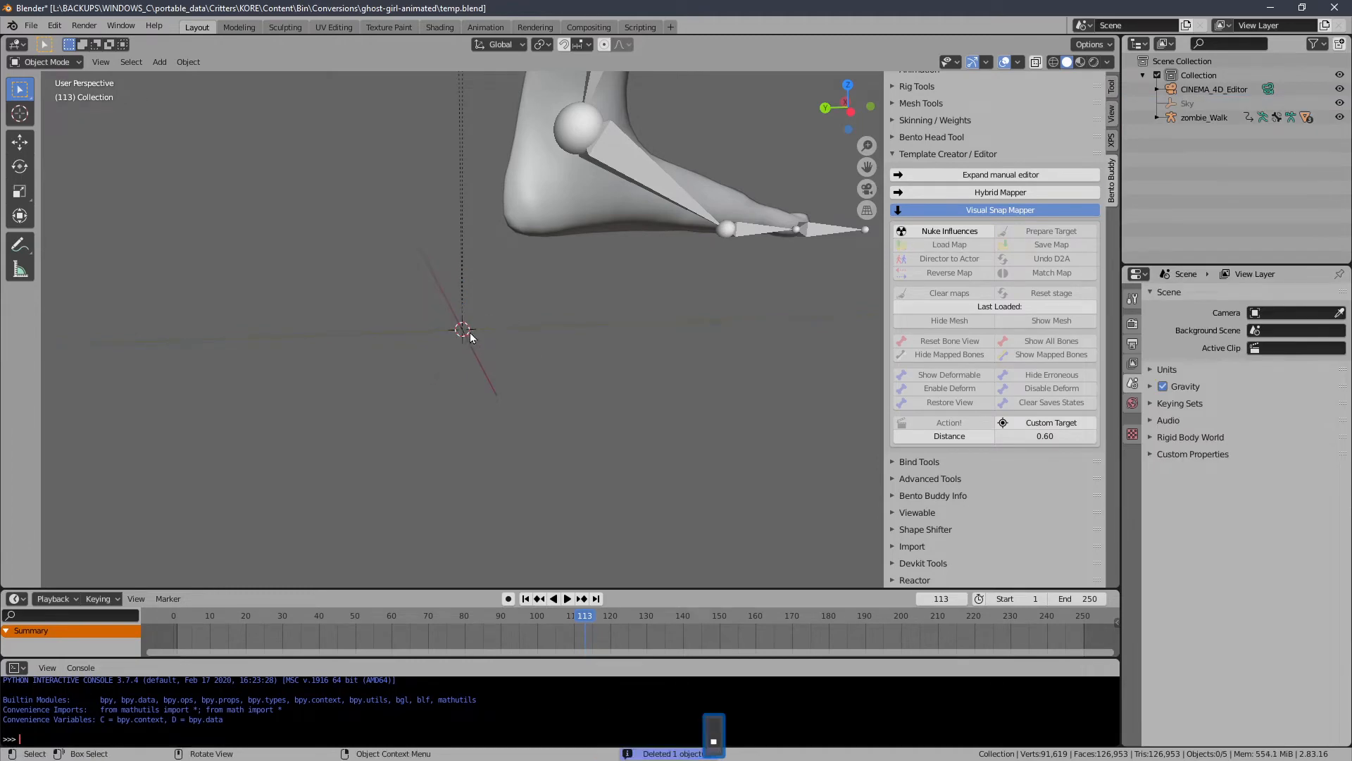
- Select the ghost girl's body mesh, bring the whole figure into view and return the animation to frame 1
left_click(551, 203)
key("KP_Decimal")
middle_click_drag(551, 203, 606, 523)
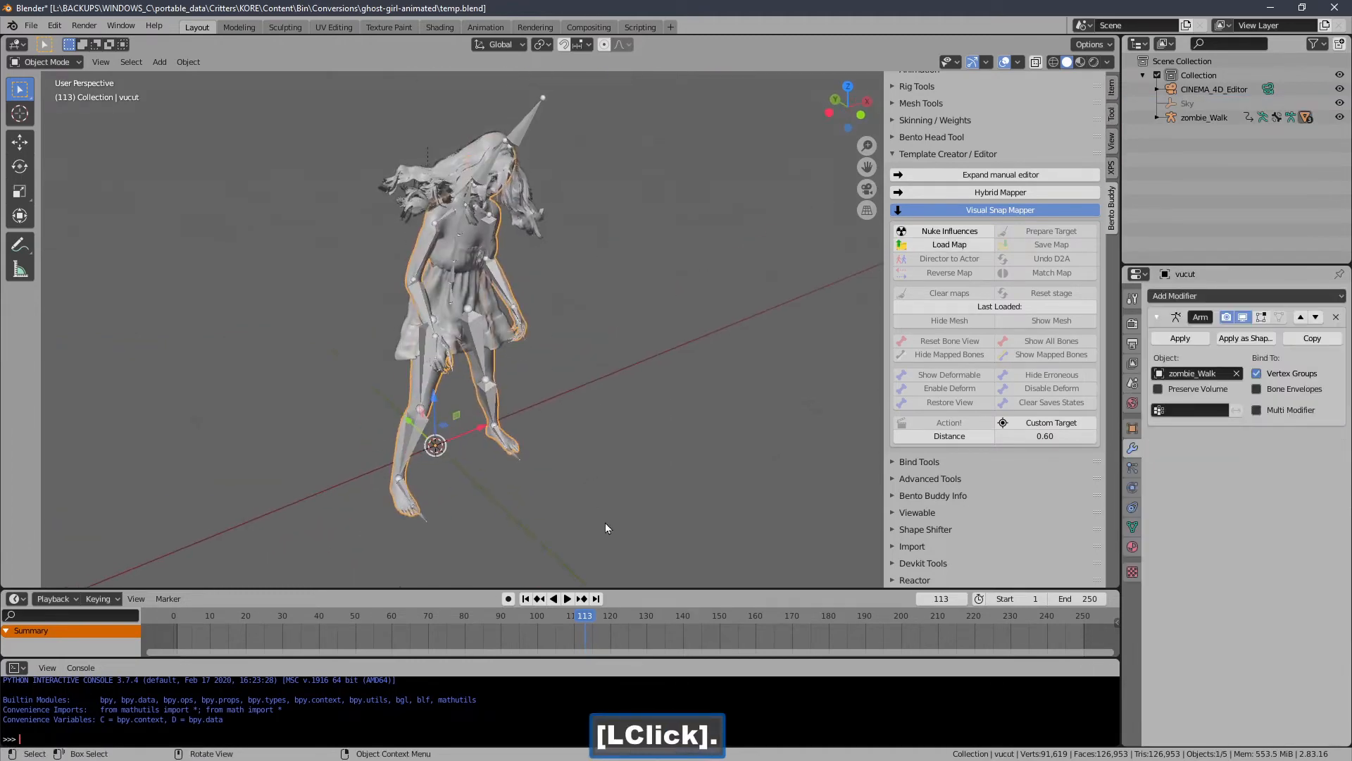
left_click(525, 599)
middle_click_drag(564, 374, 631, 368)
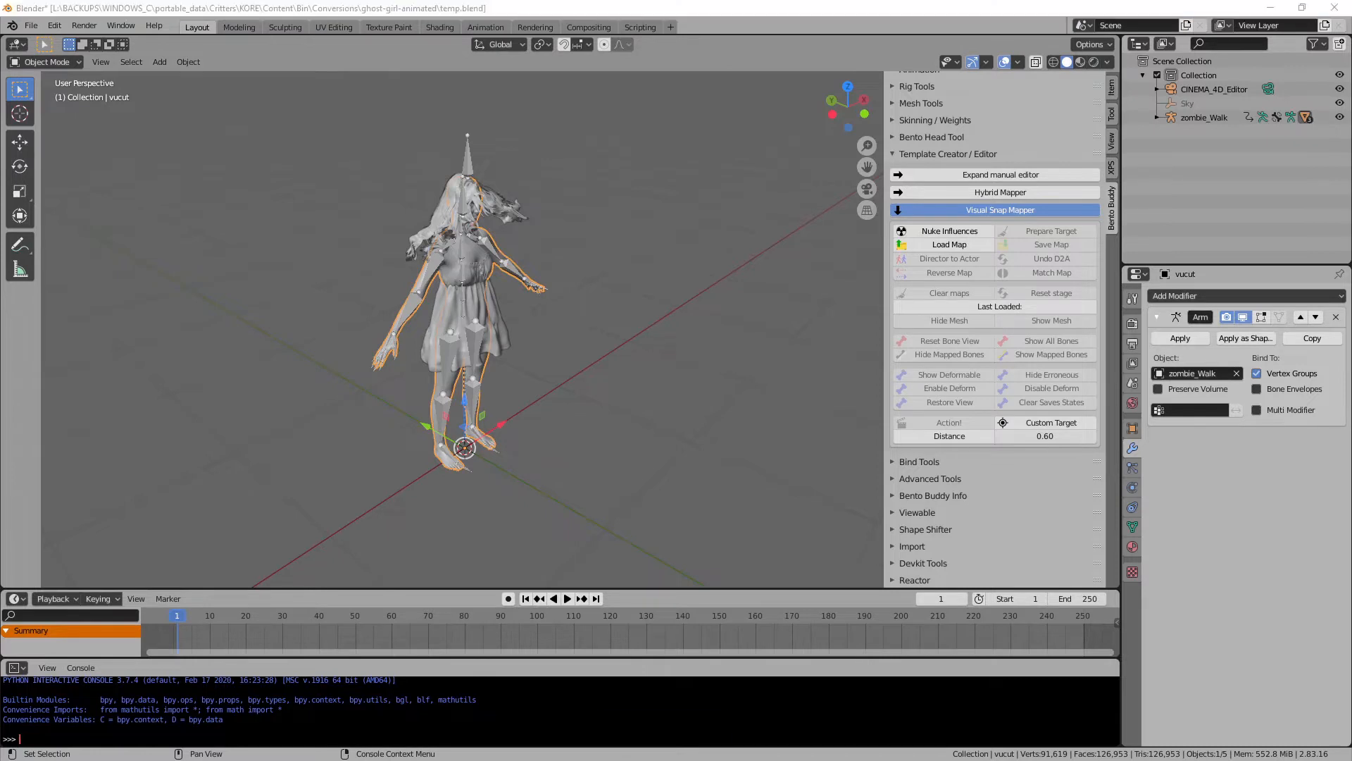
- Select the zombie_Walk armature and open Bento Buddy's Retarget Motion tools
left_click(917, 155)
middle_click_drag(618, 252, 636, 255, "shift")
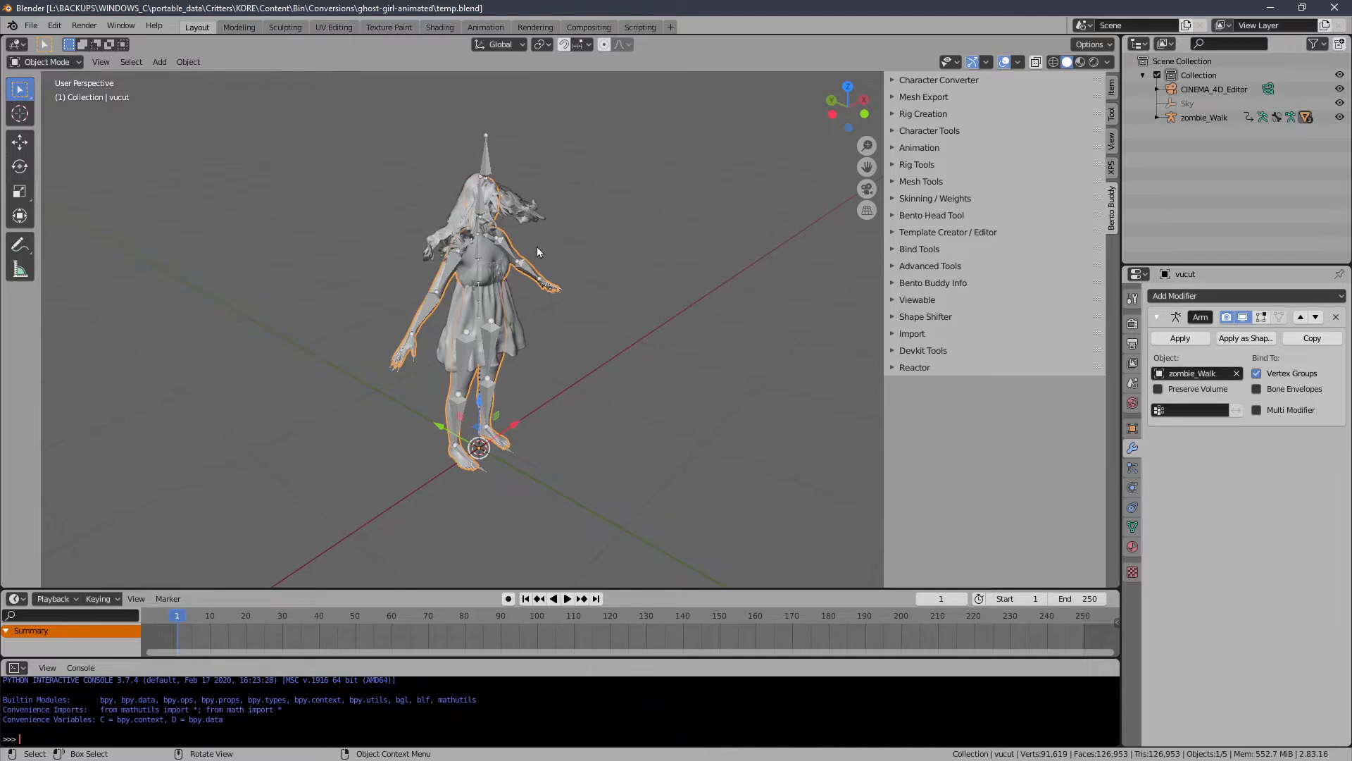
left_click(530, 200)
mouse_move(648, 278)
middle_mouse_down()
mouse_move(700, 279)
mouse_move(639, 274)
mouse_move(642, 286)
middle_mouse_up()
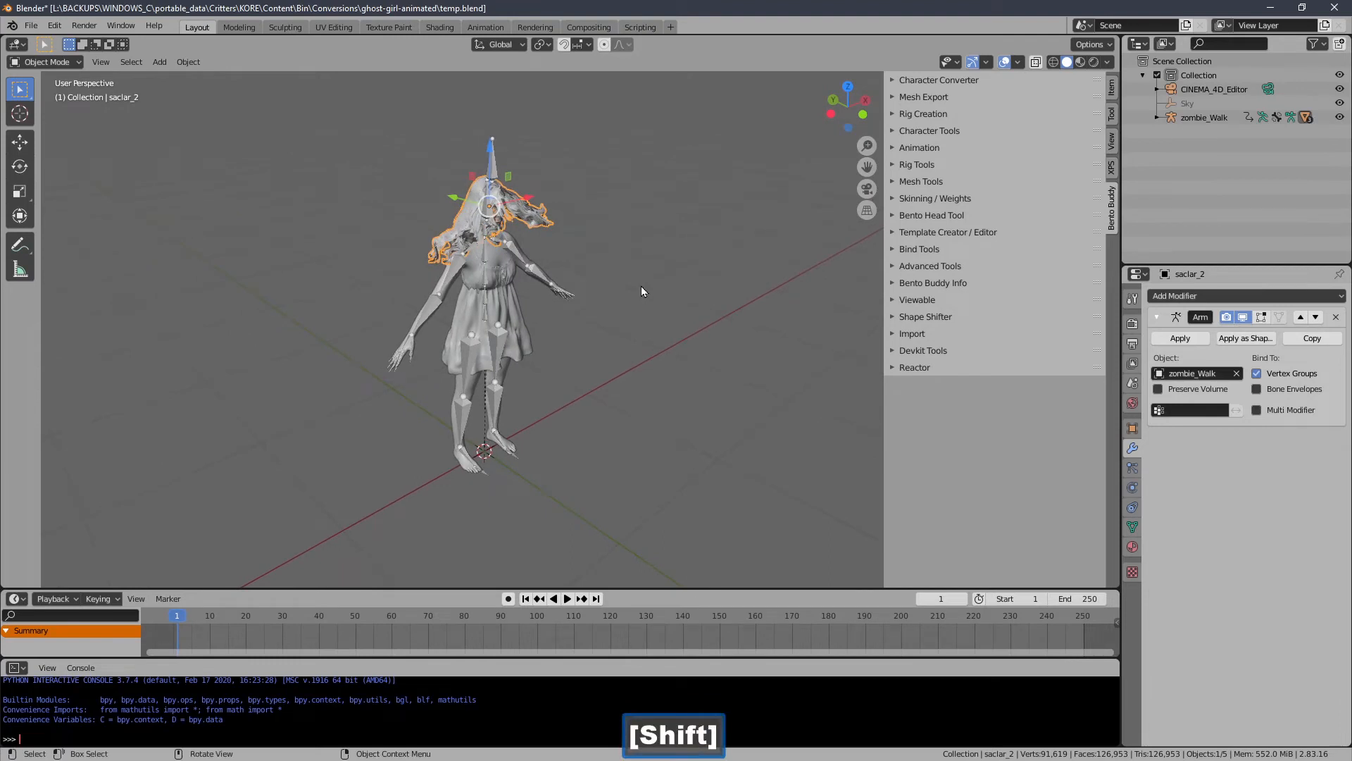
left_click(911, 131)
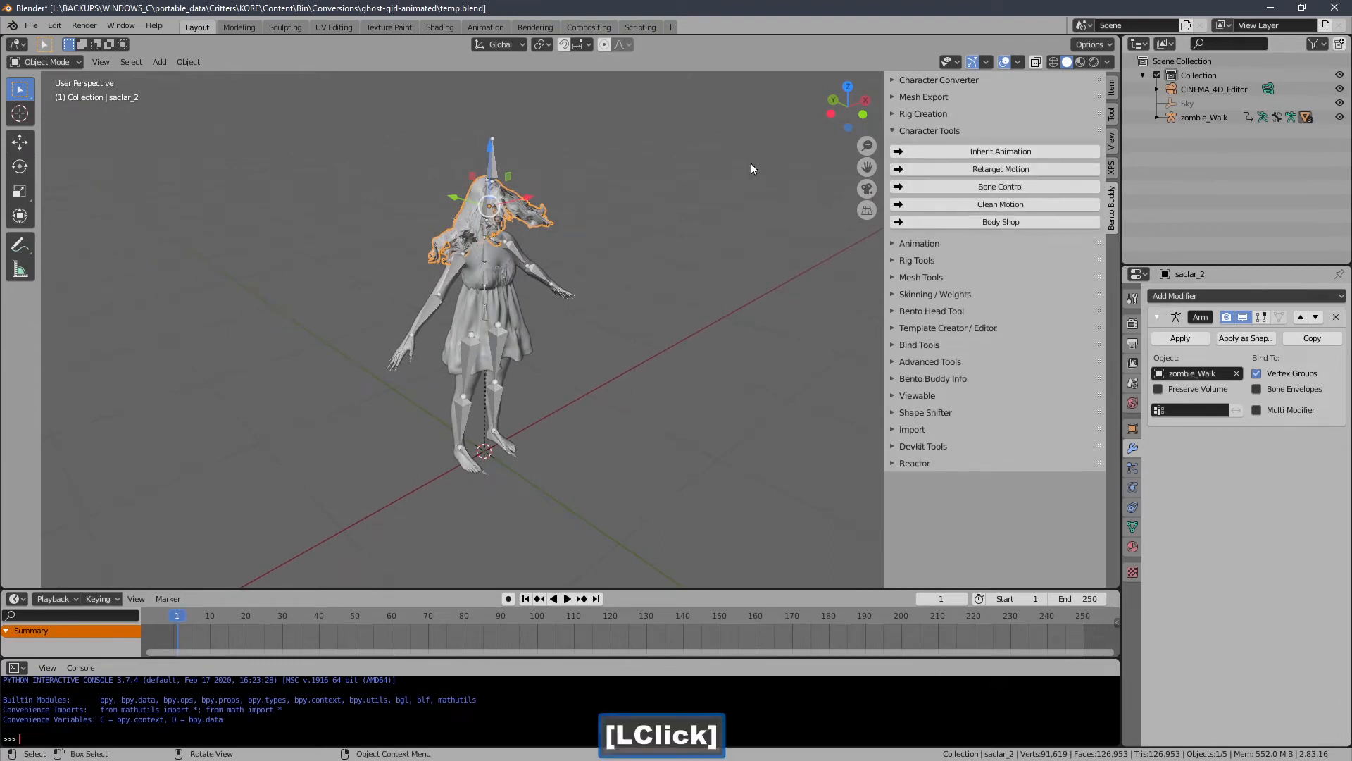
left_click(482, 172)
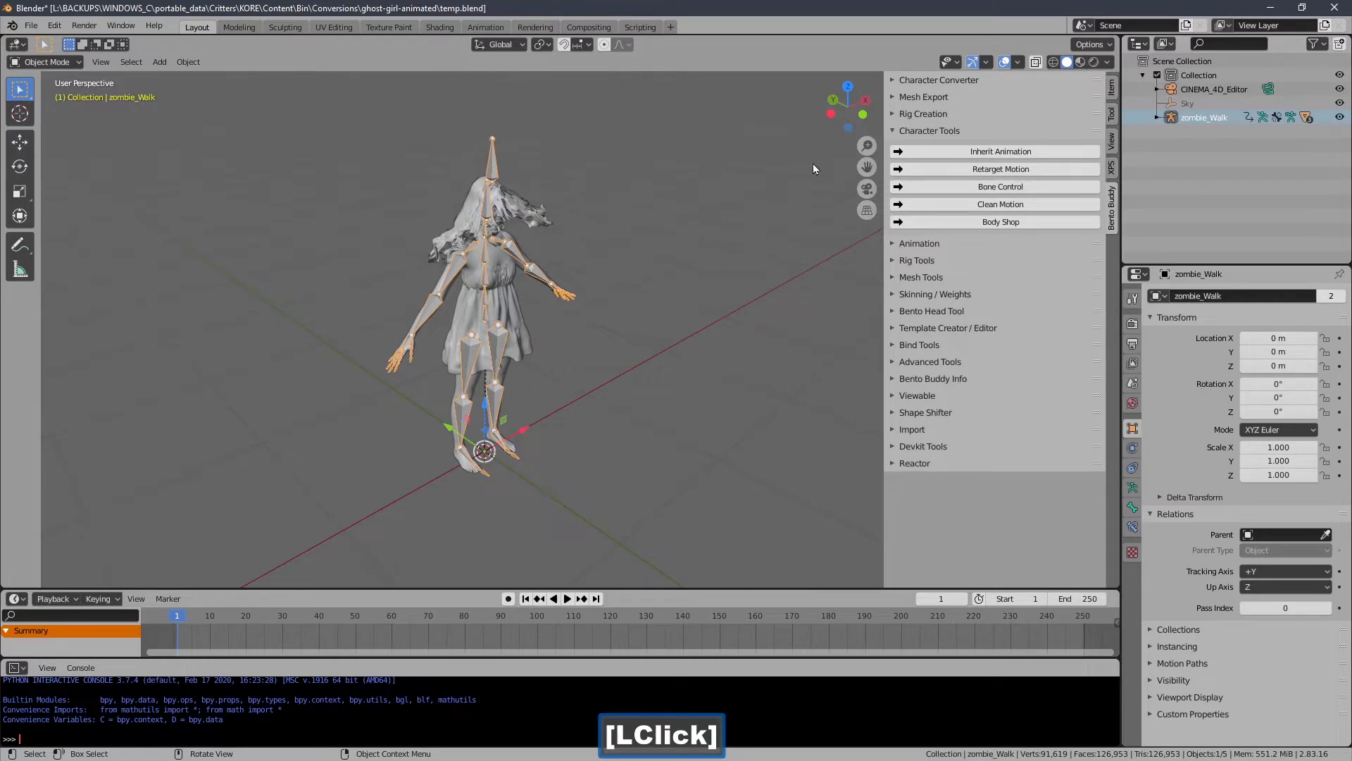
left_click(932, 169)
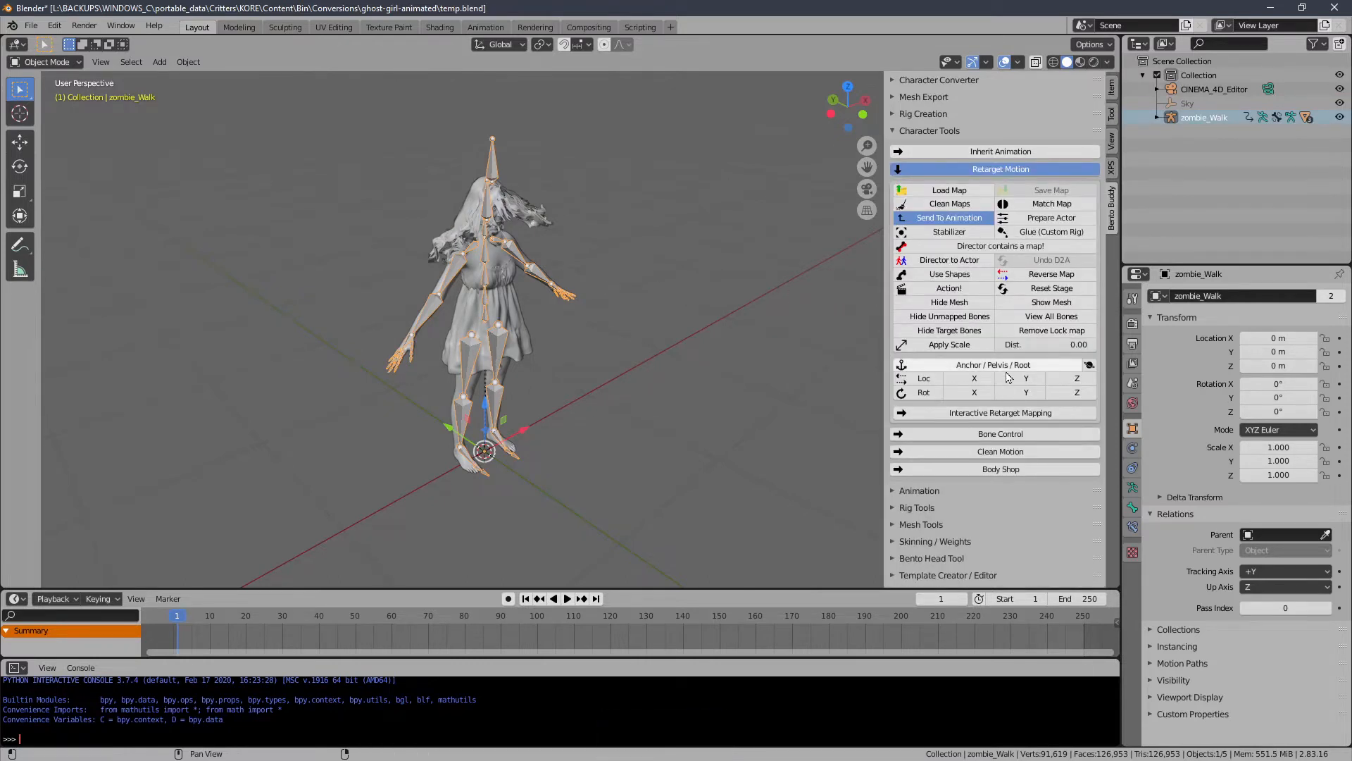
- Run the retarget action on zombie_Walk with Glue (Custom Rig) enabled, and check the motion before returning to frame 1
middle_click_drag(677, 314, 562, 311)
key("KP_1")
middle_click_drag(551, 224, 593, 271, "ctrl")
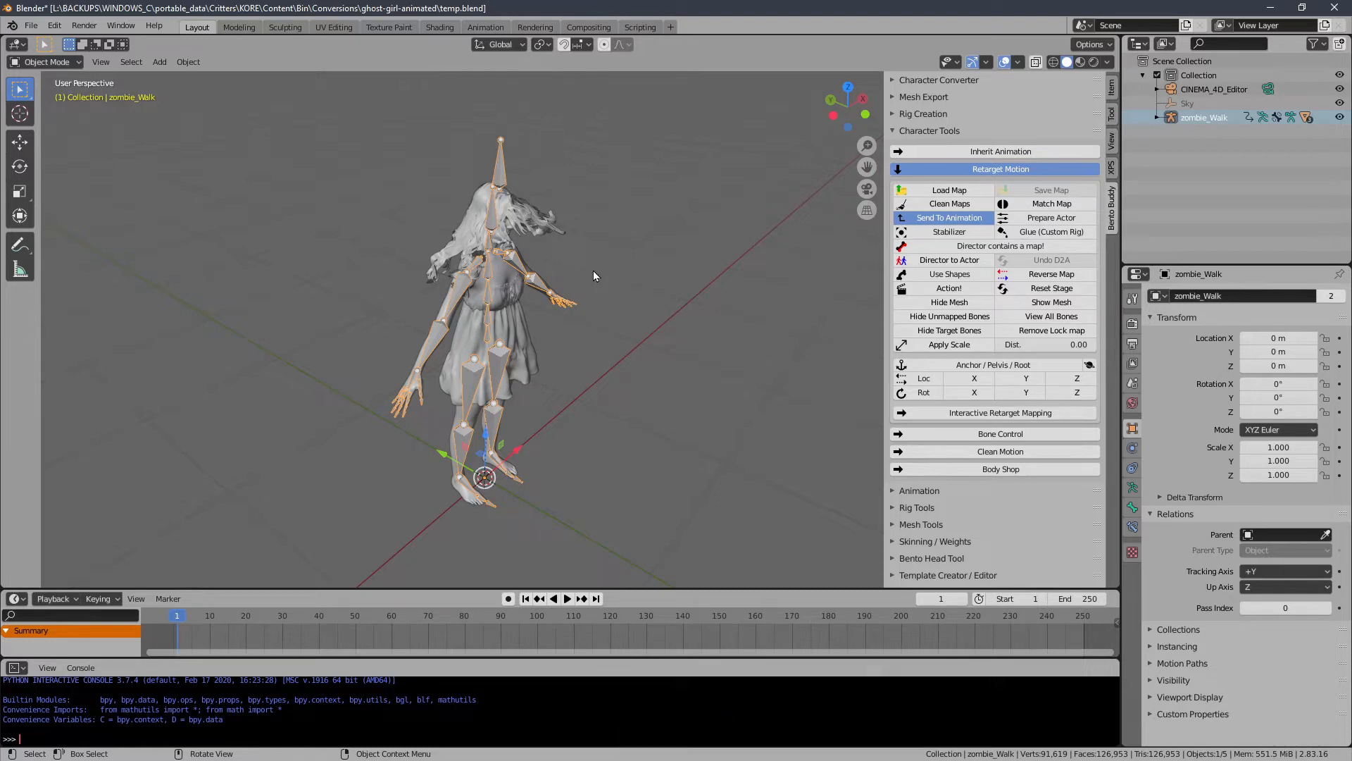
left_click(1049, 231)
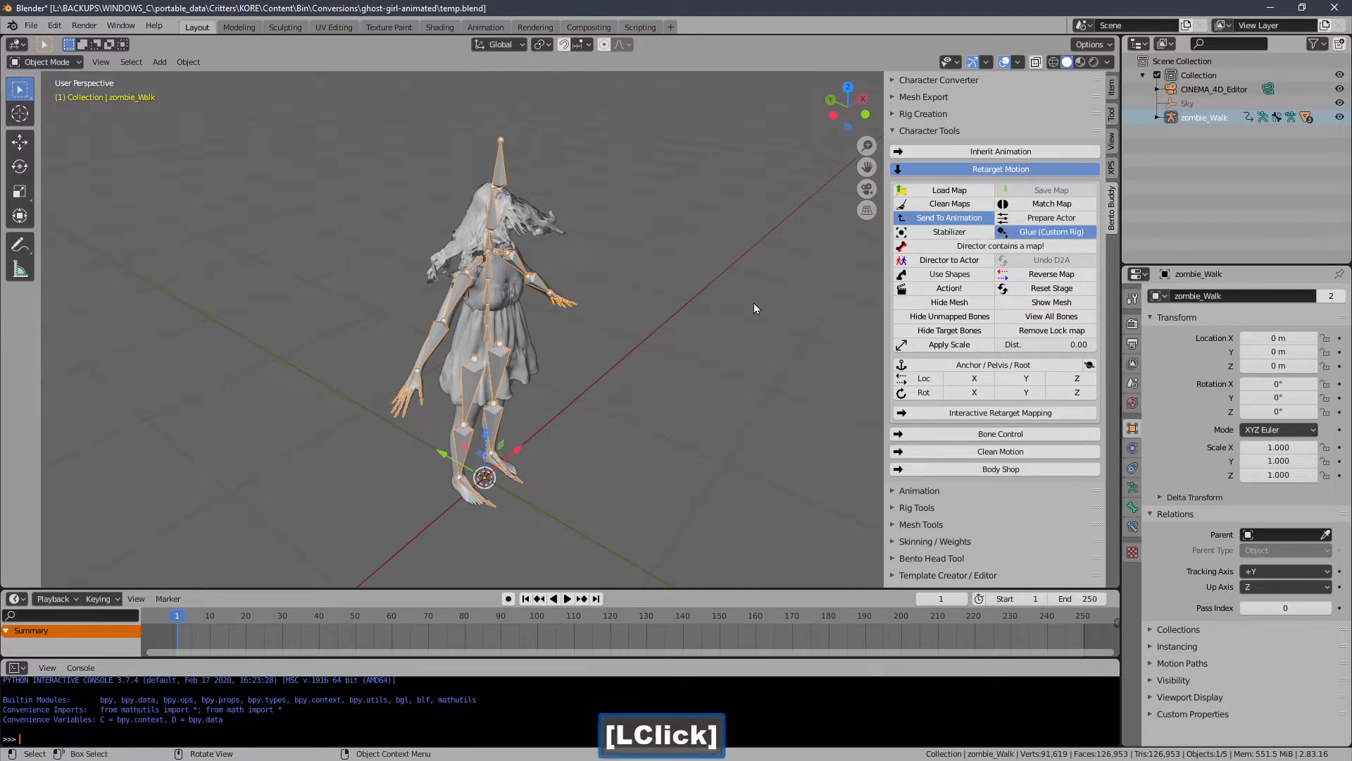
left_click(925, 293)
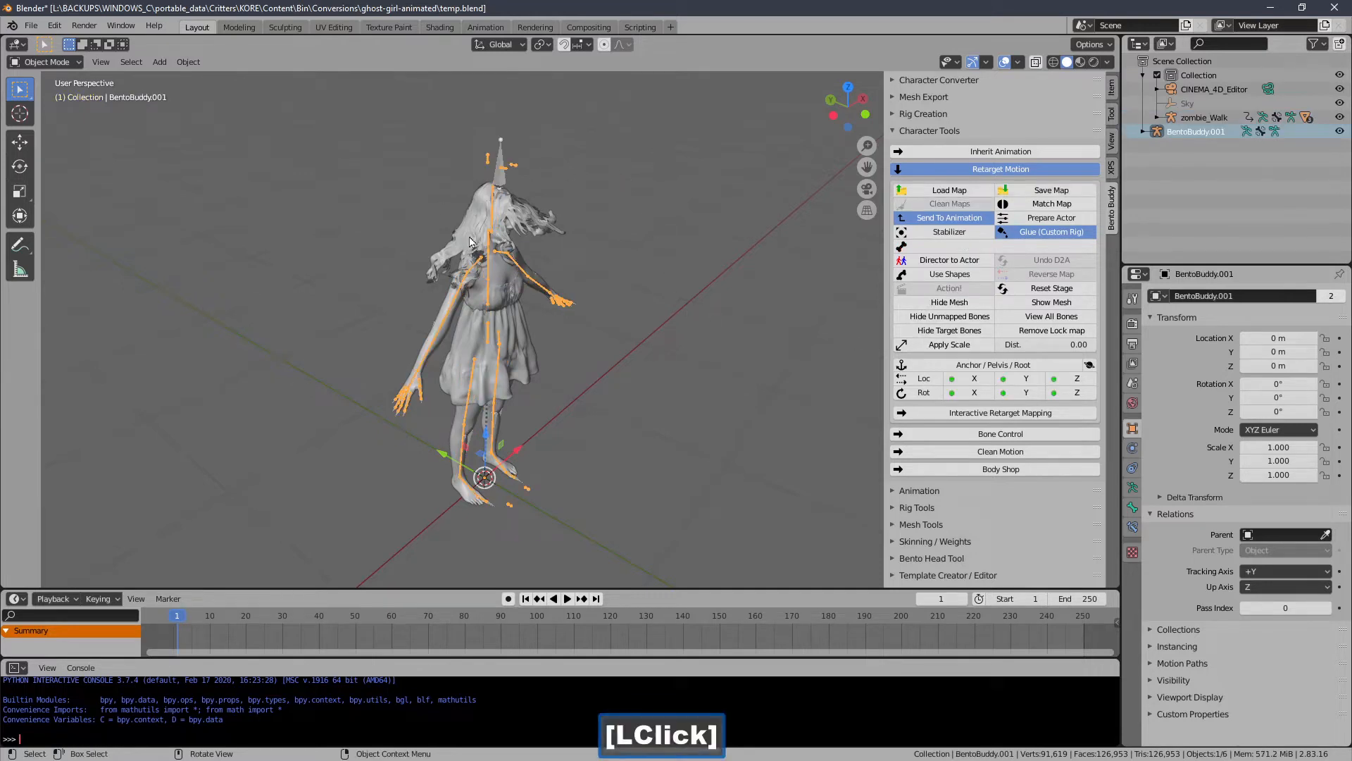
left_click_drag(184, 618, 489, 637)
left_click(525, 598)
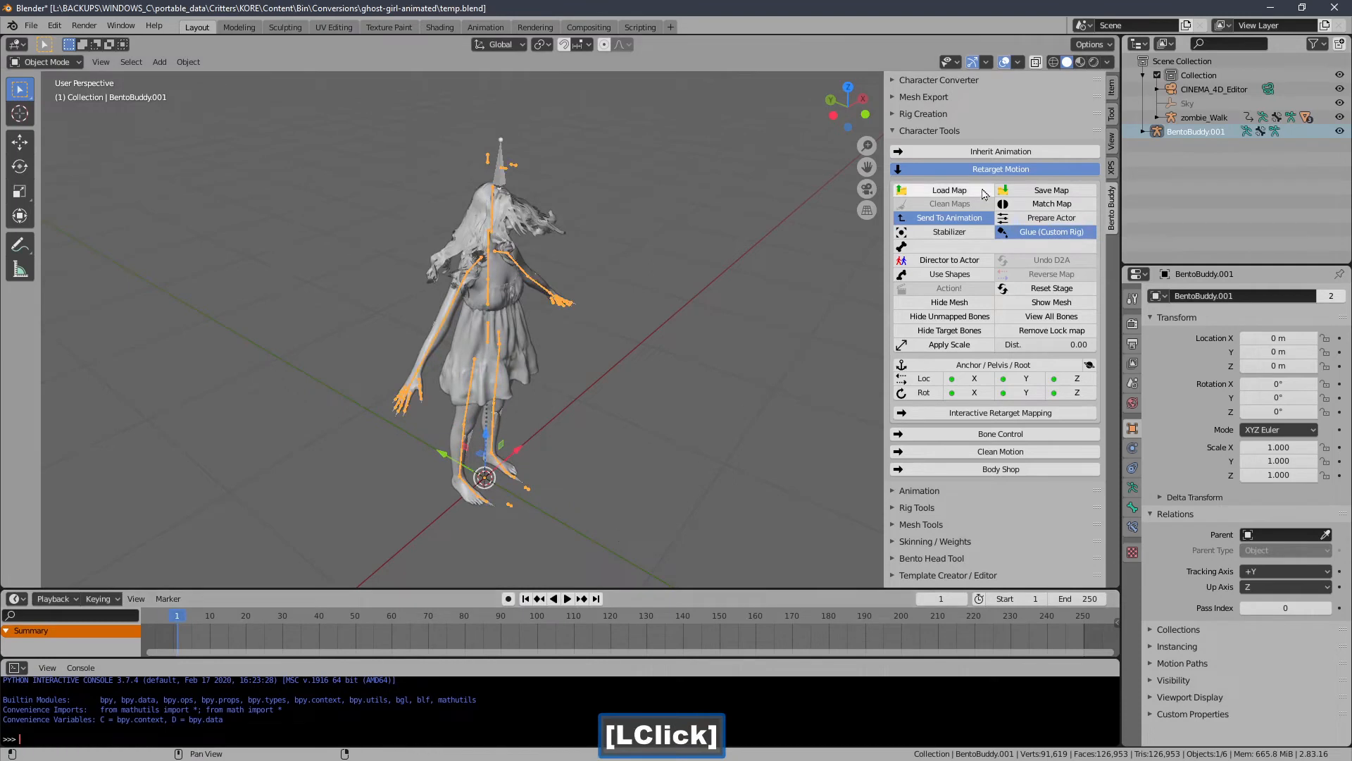
- Configure the BentoBuddy rig's animation export with base priority 3 and looping enabled
left_click(930, 131)
left_click(920, 147)
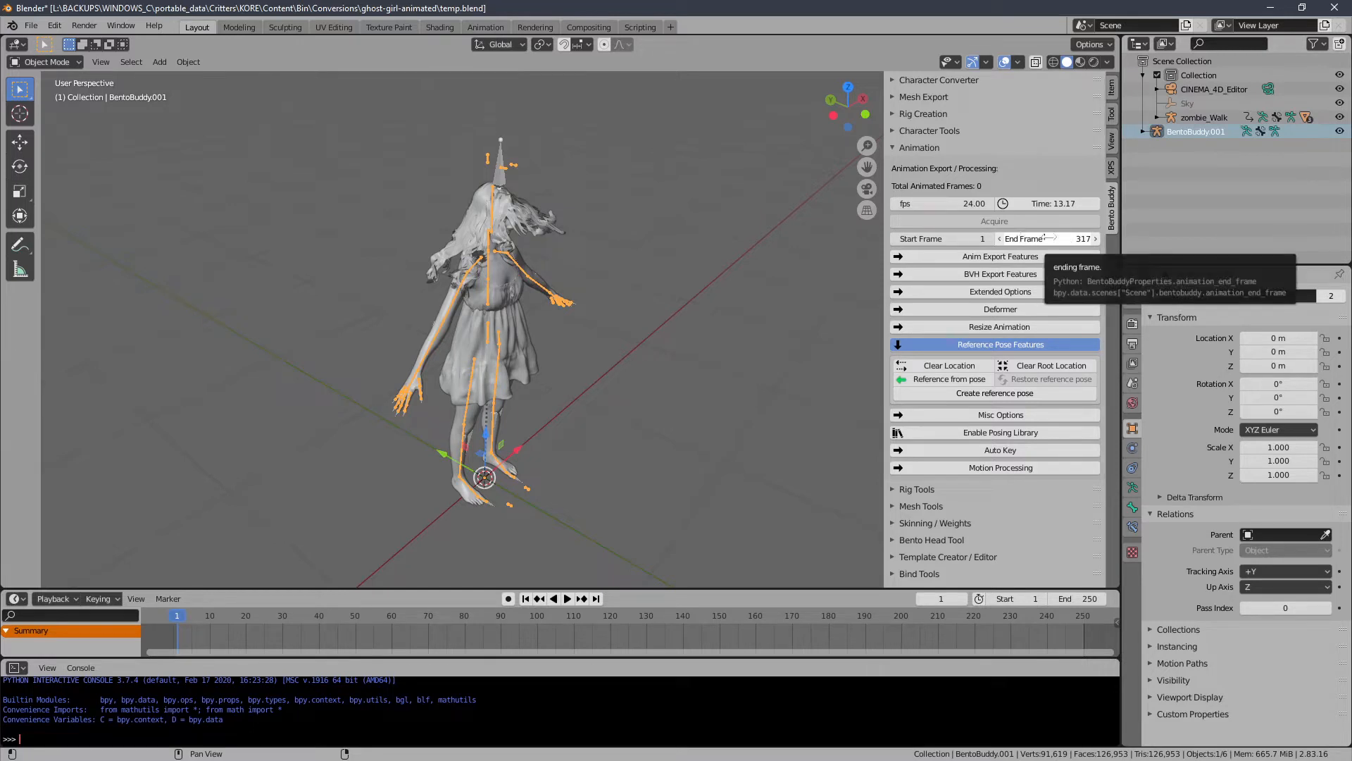
left_click(986, 258)
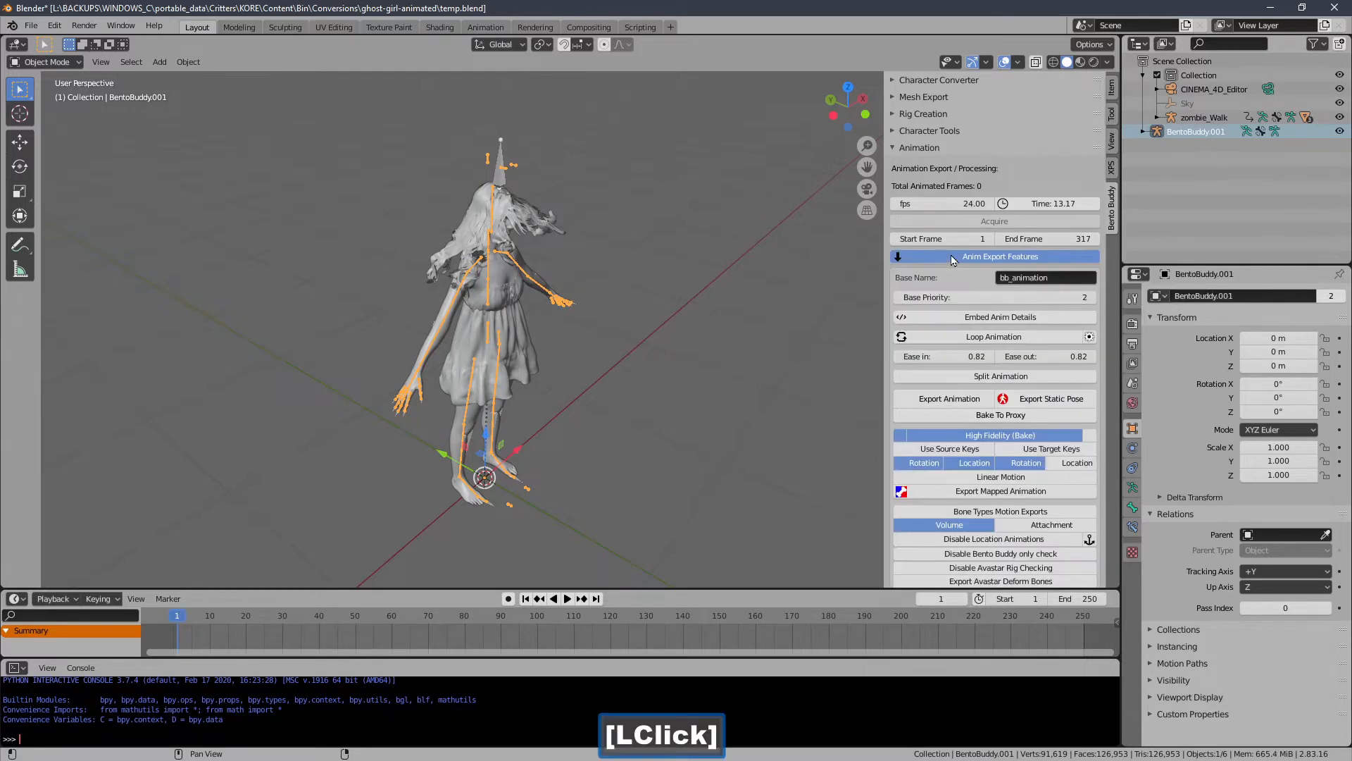
left_click(1092, 298)
left_click(1062, 335)
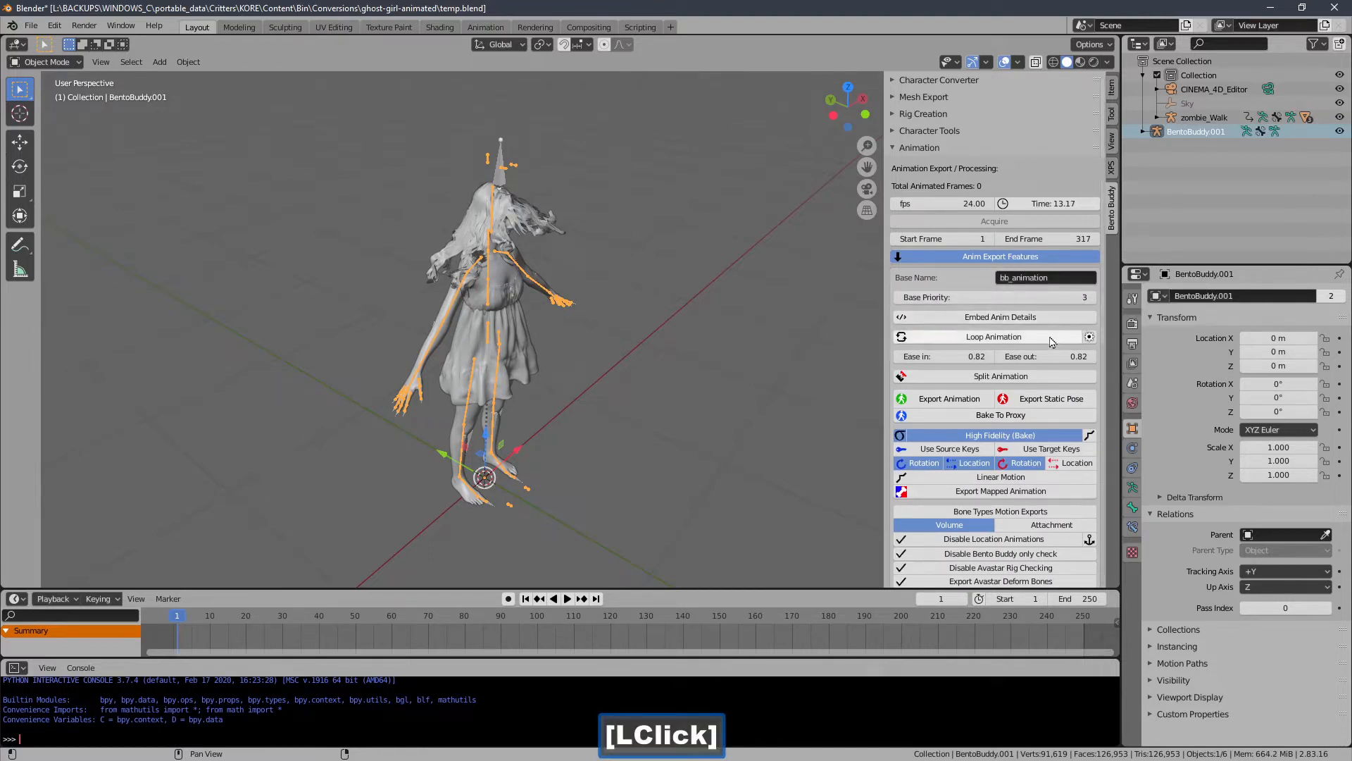
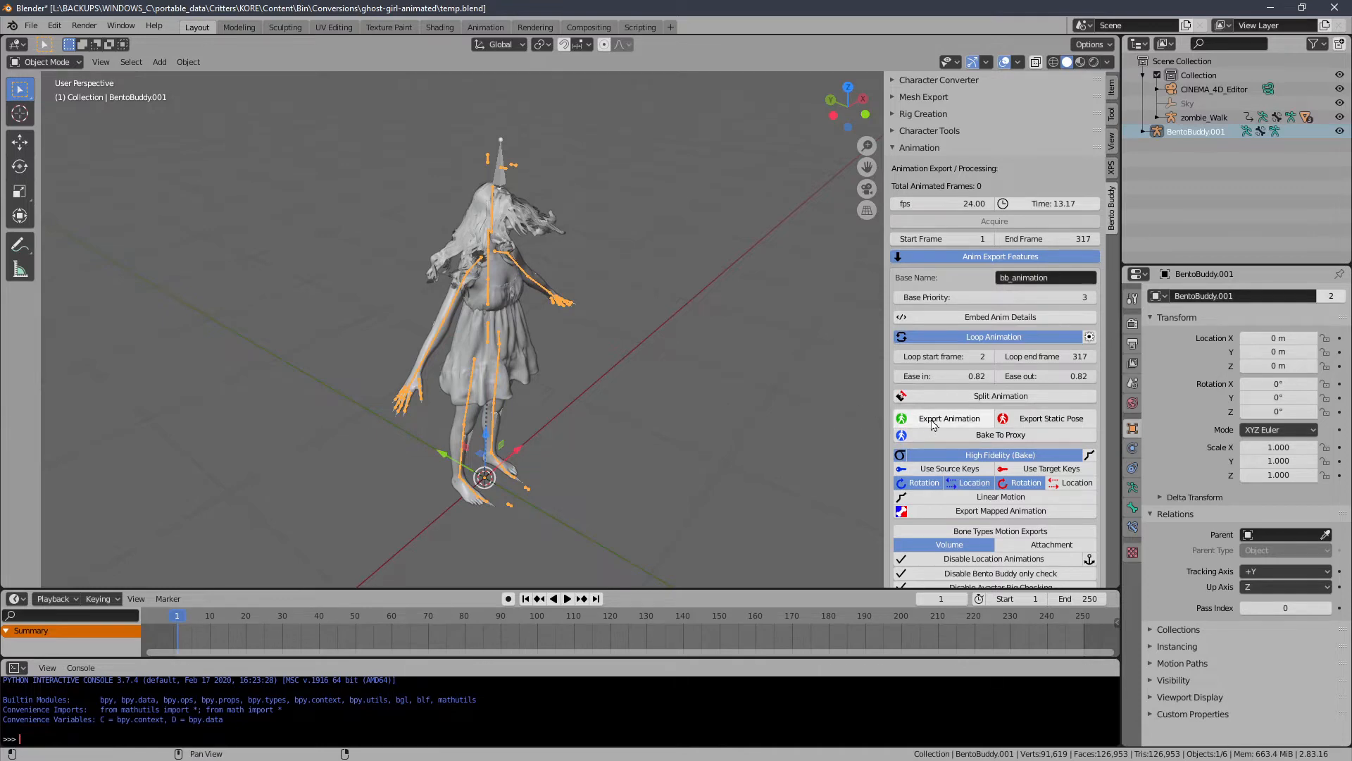
- Export the animation to the test_material folder, overwriting animation.anim
left_click(931, 421)
left_click(314, 366)
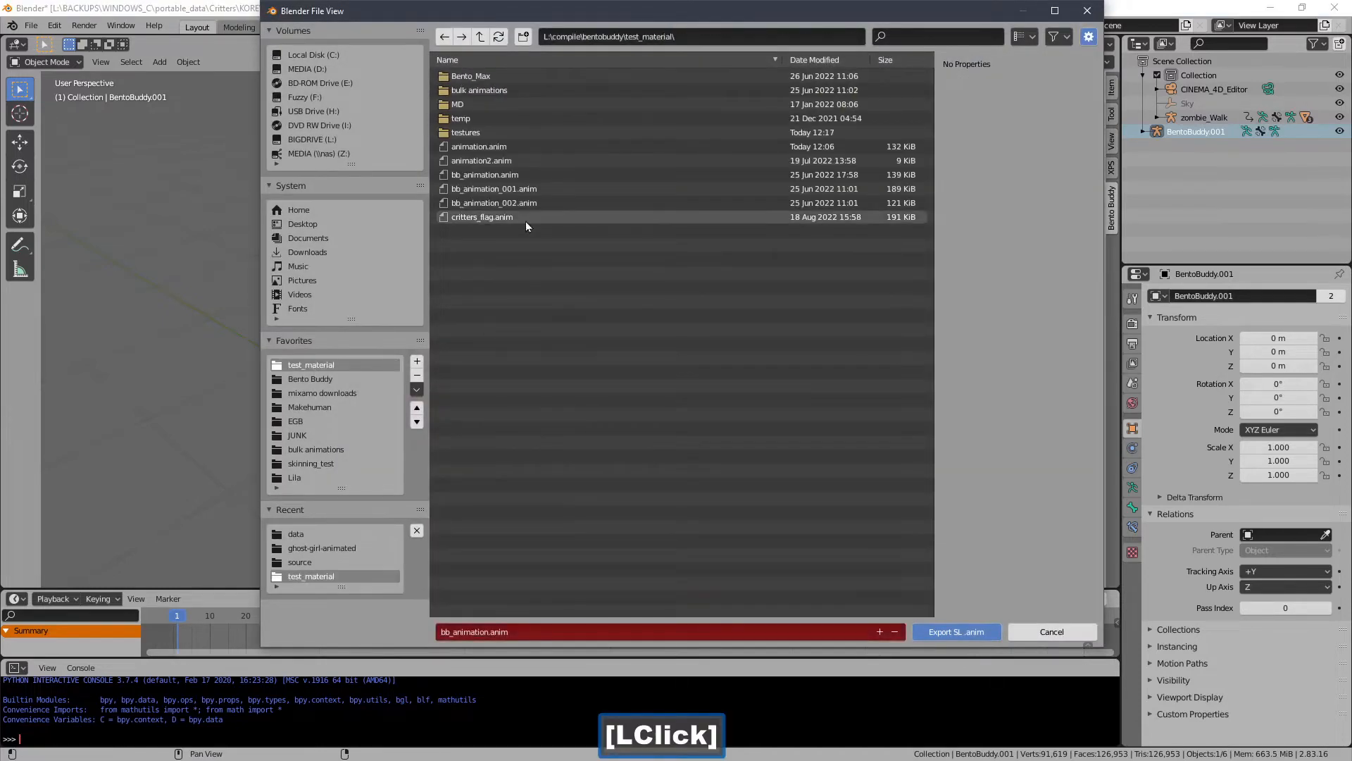
left_click(531, 153)
double_click(534, 148)
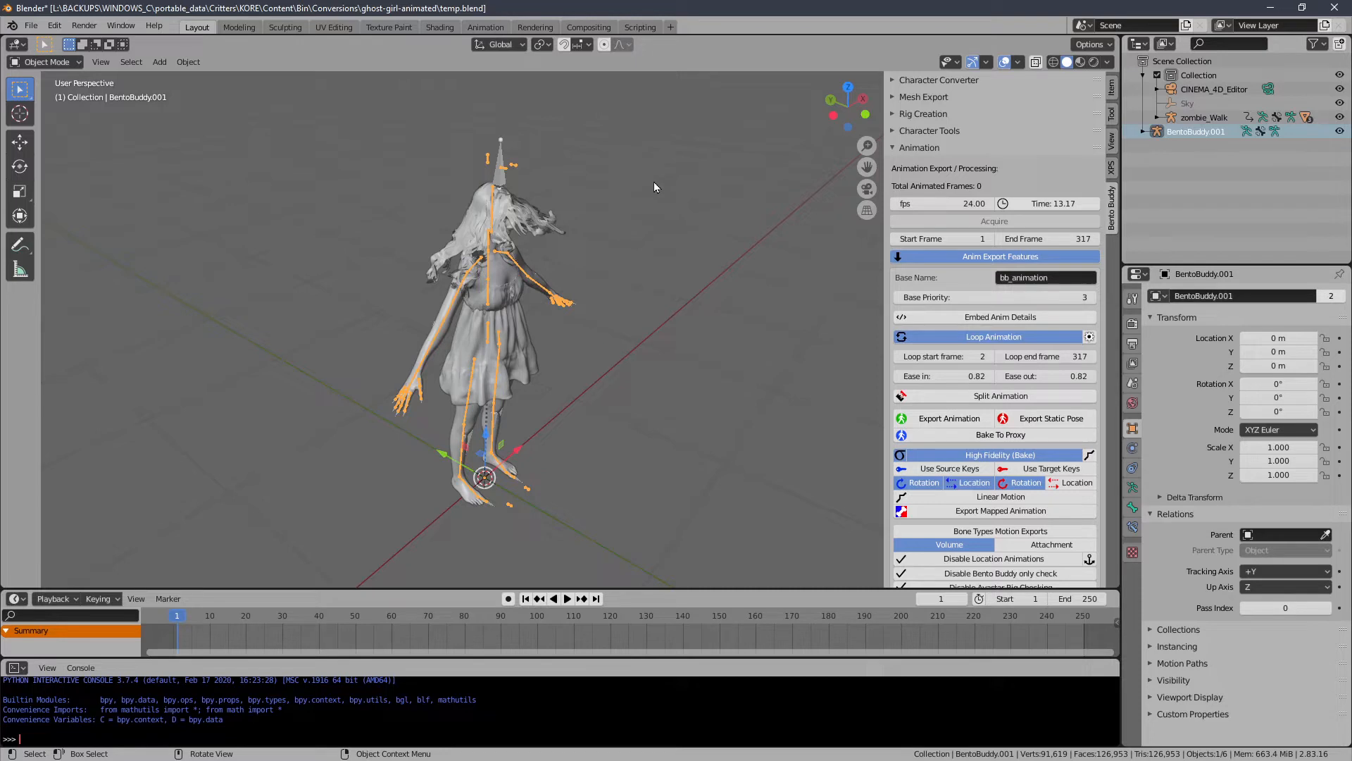
- Reset the Retarget Motion stage to remove the BentoBuddy rig and restore zombie_Walk
left_click(918, 148)
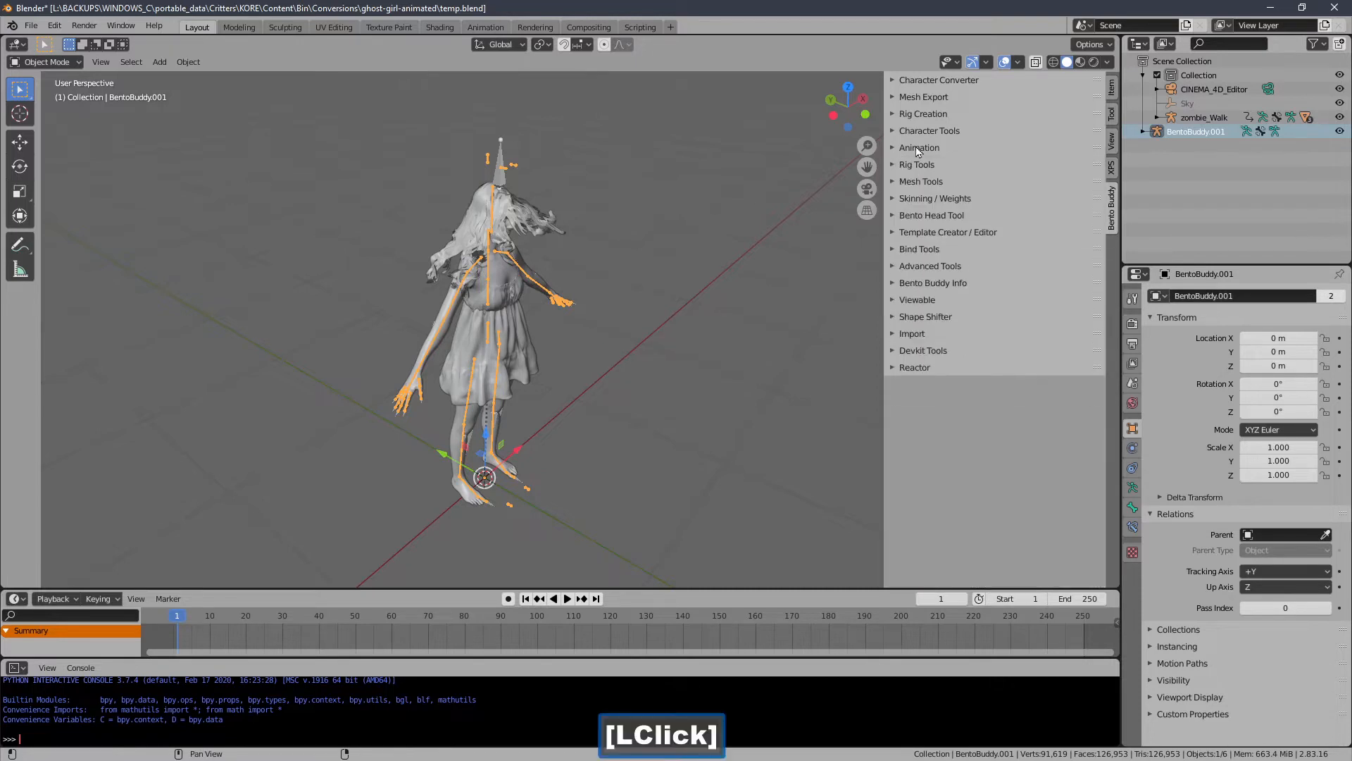
left_click(923, 132)
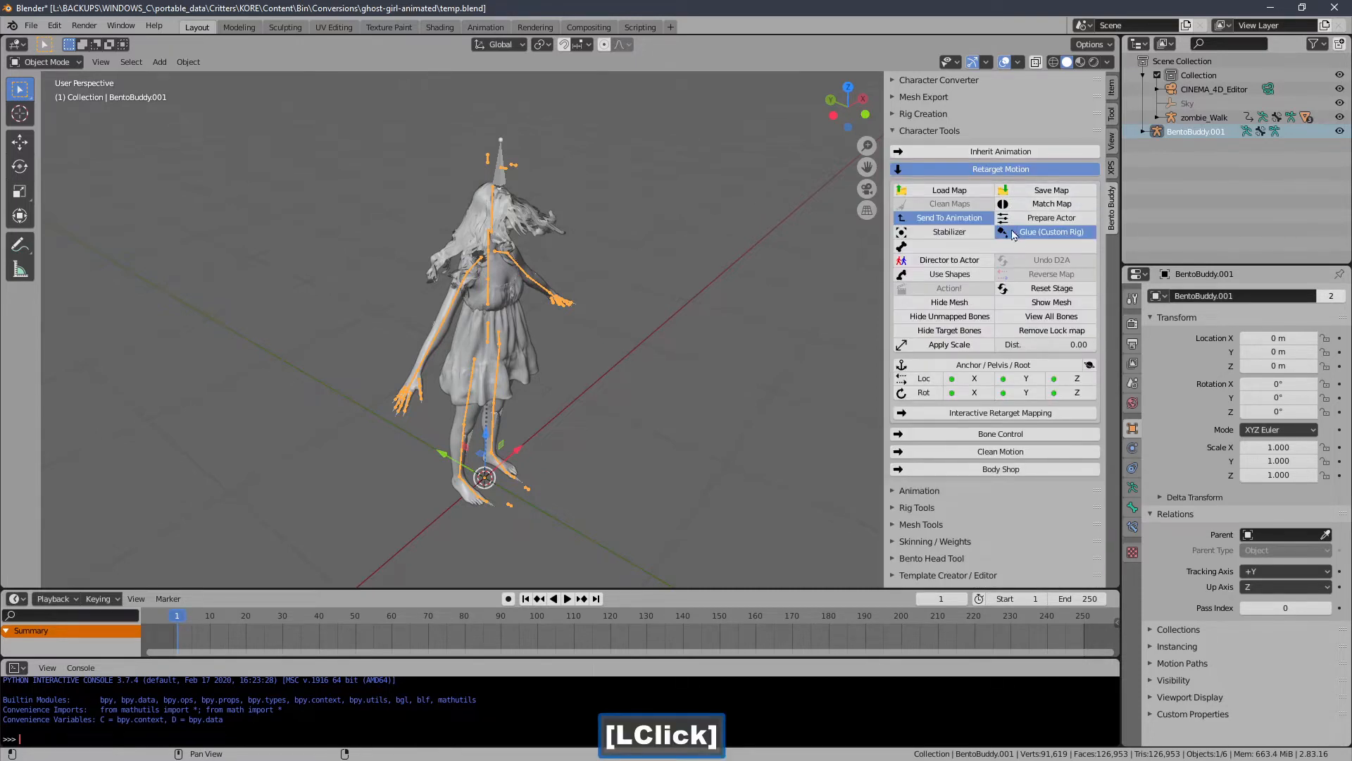
left_click(1051, 288)
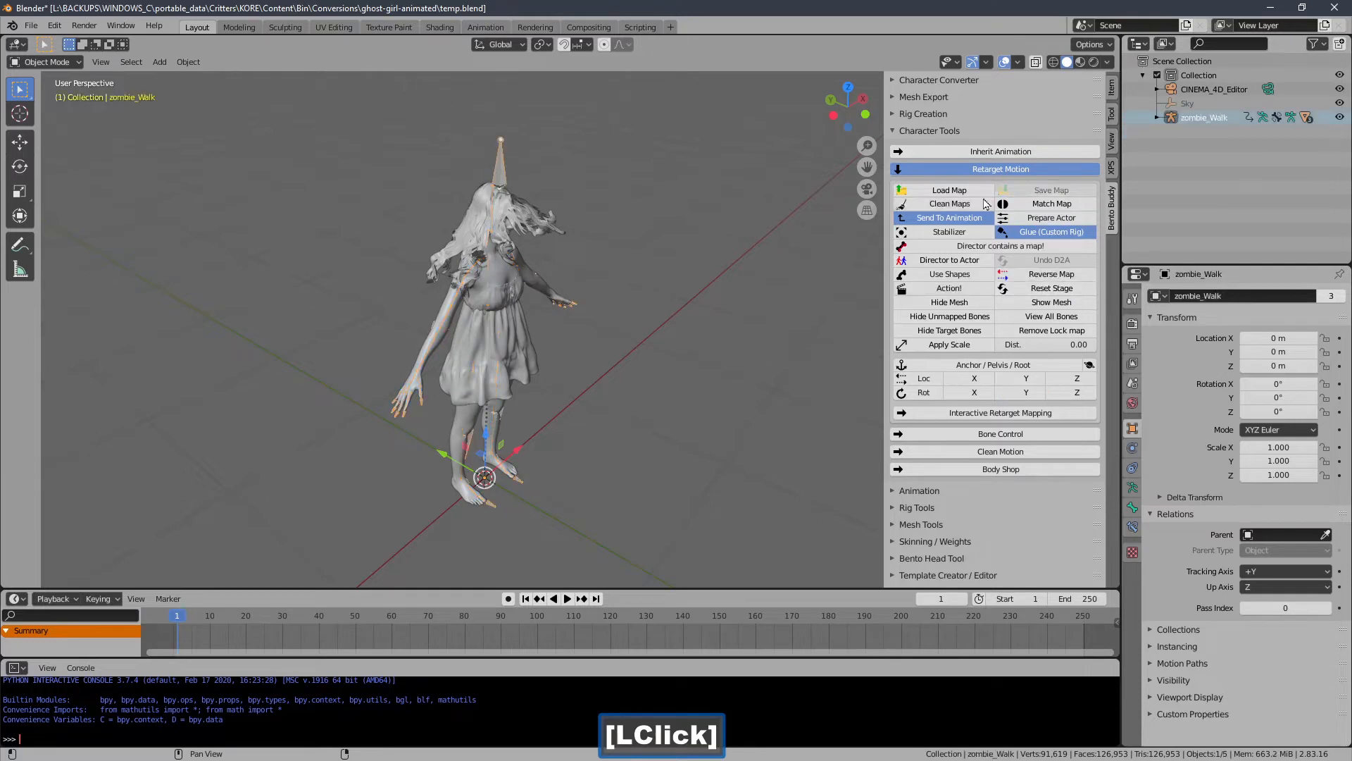
left_click(929, 131)
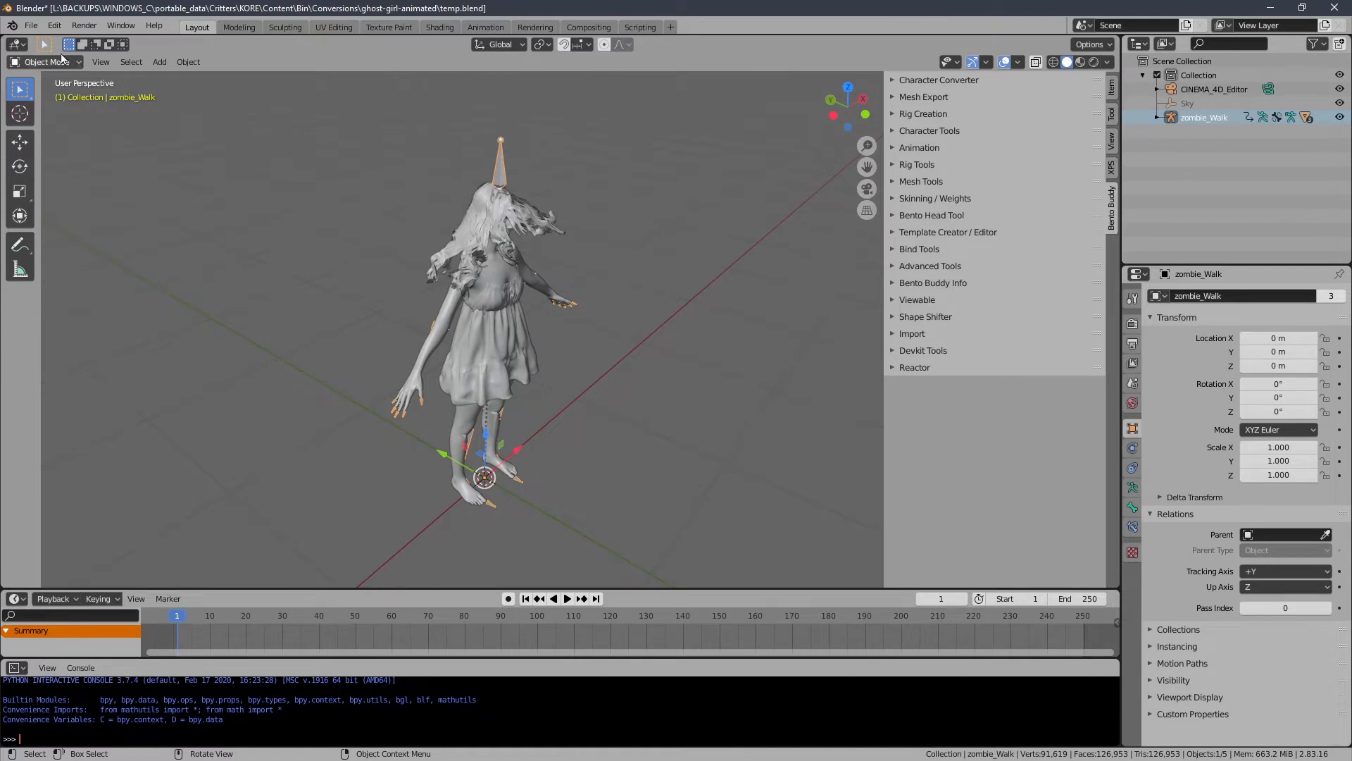
left_click(31, 26)
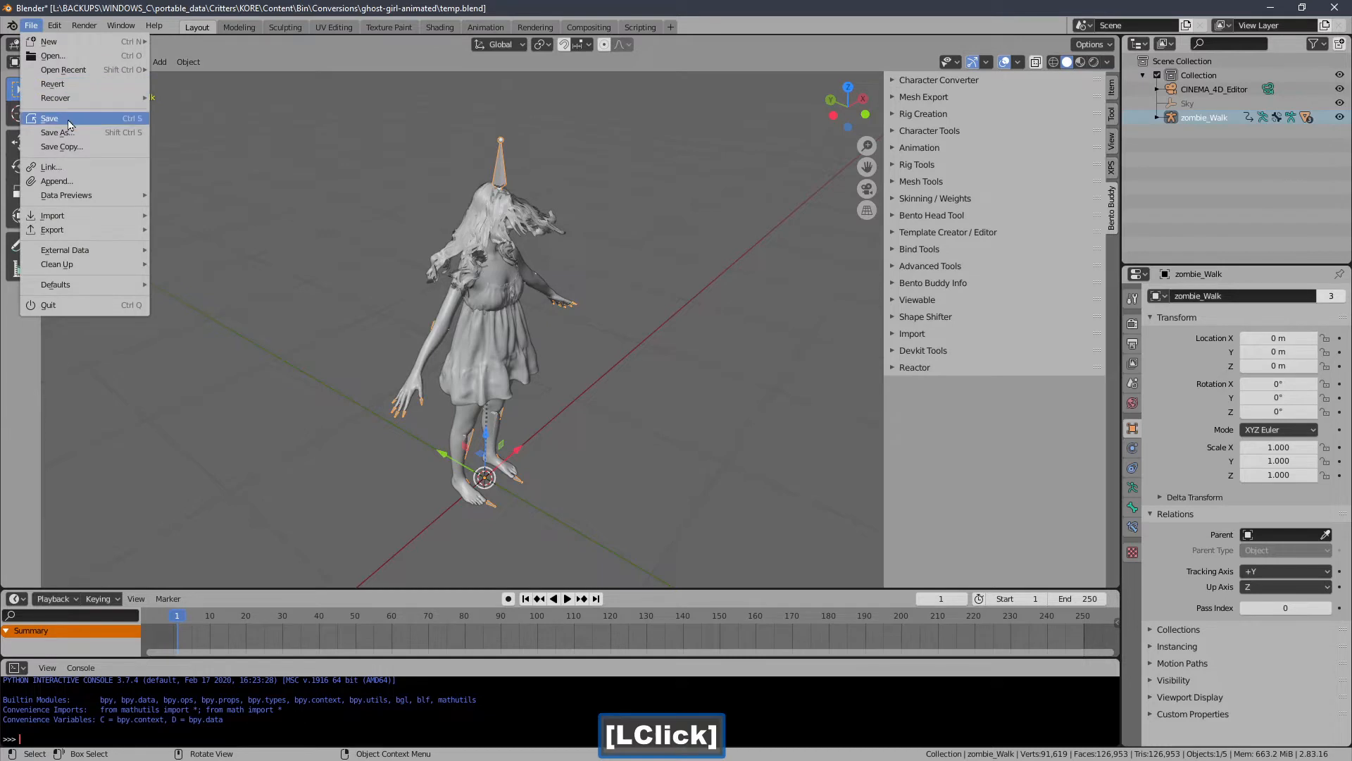
left_click(56, 84)
- Examine the ghost girl's hair, body and dress meshes by selecting each one in turn and viewing it from several angles
left_click(486, 231)
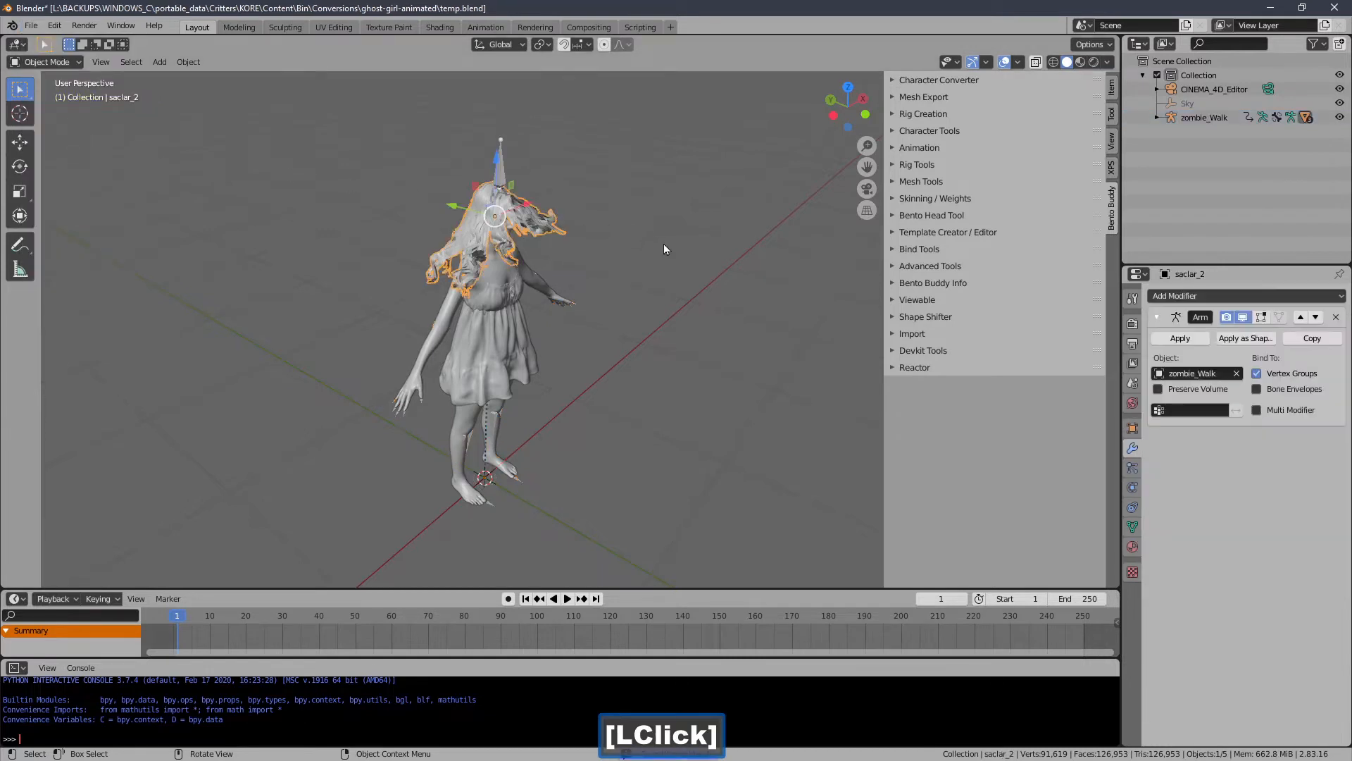
mouse_move(664, 244)
middle_mouse_down()
mouse_move(701, 256)
mouse_move(634, 247)
mouse_move(670, 251)
mouse_move(647, 249)
mouse_move(661, 259)
middle_mouse_up()
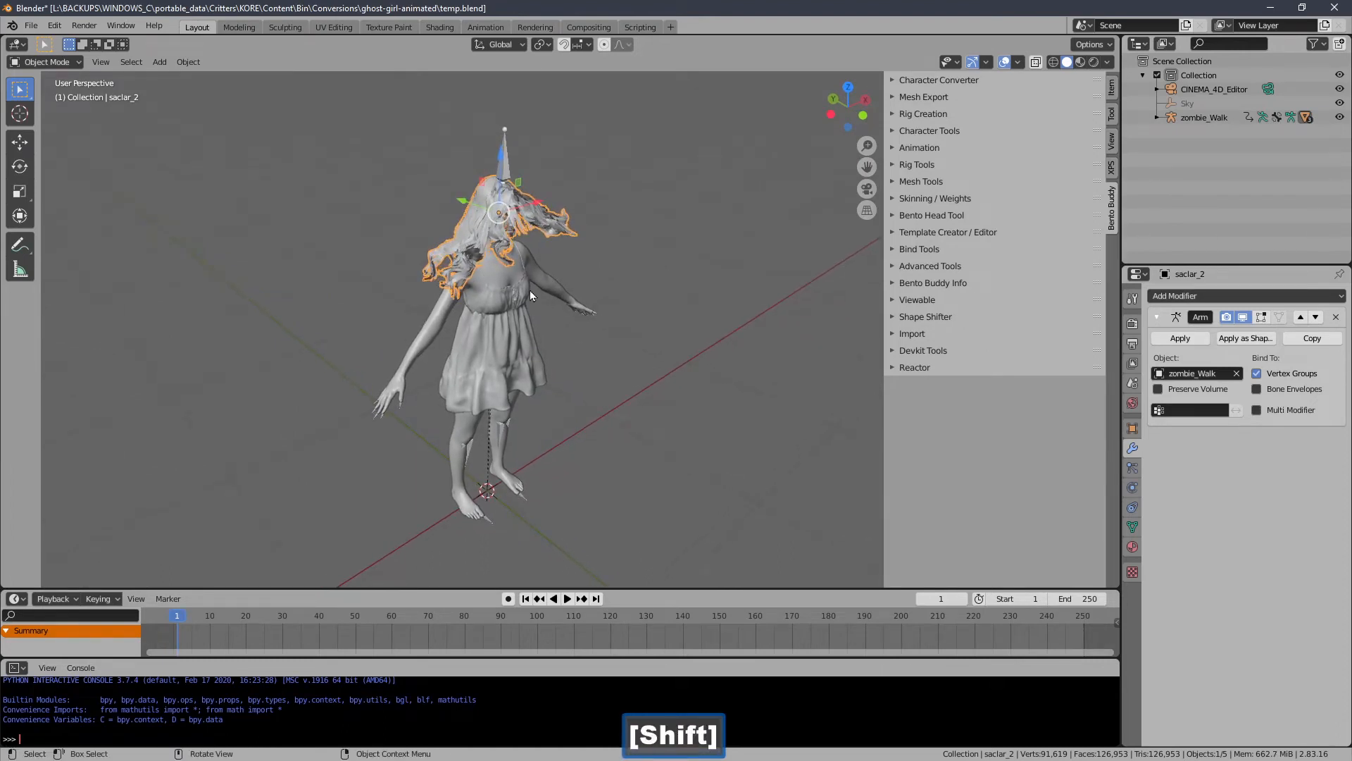
left_click(532, 359)
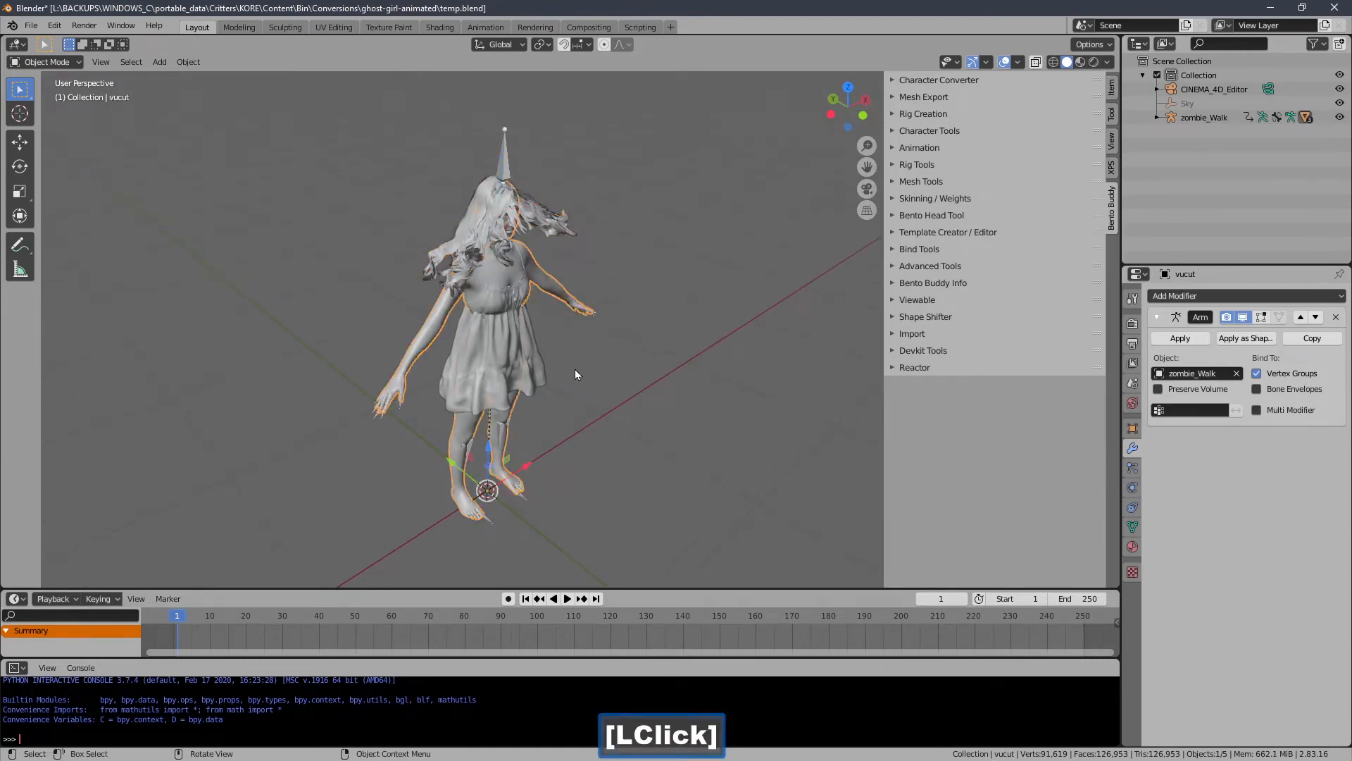
middle_click_drag(575, 369, 522, 191)
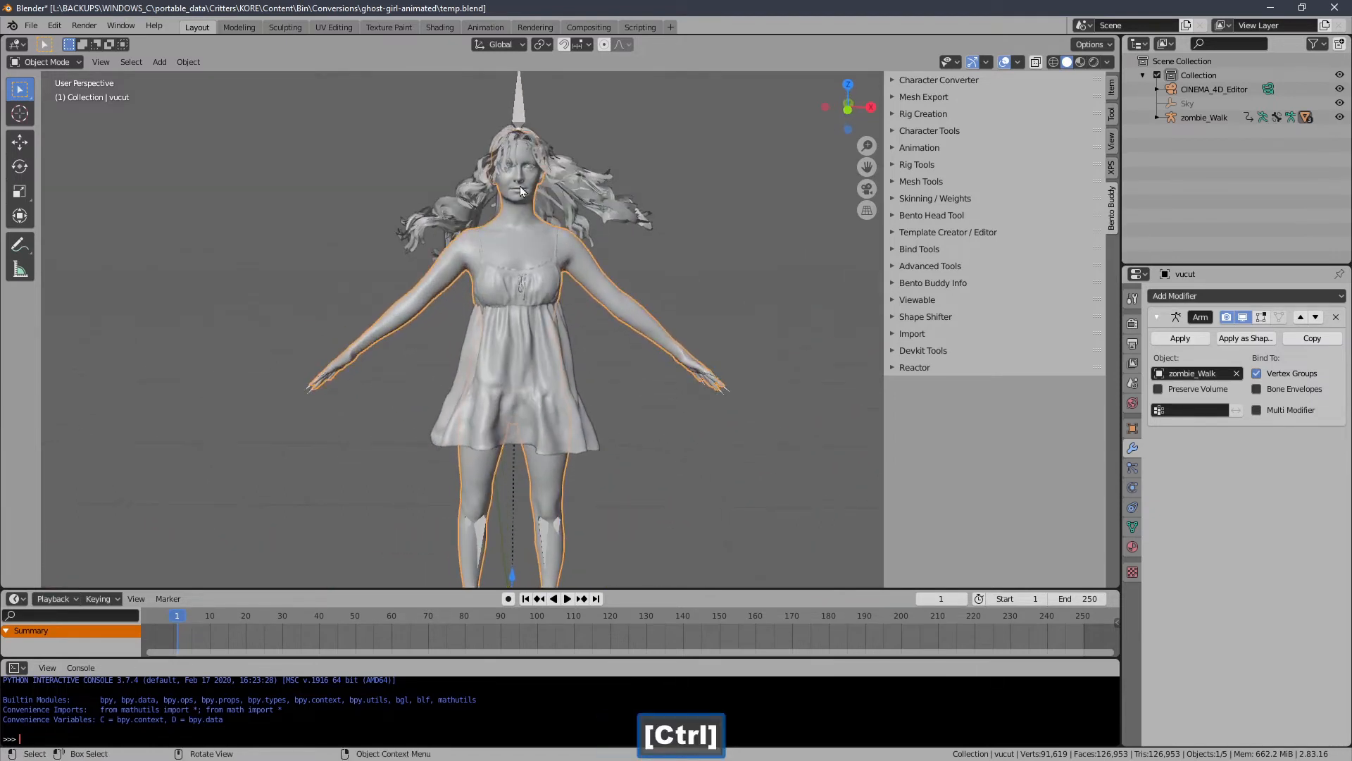
middle_click_drag(521, 243, 604, 293)
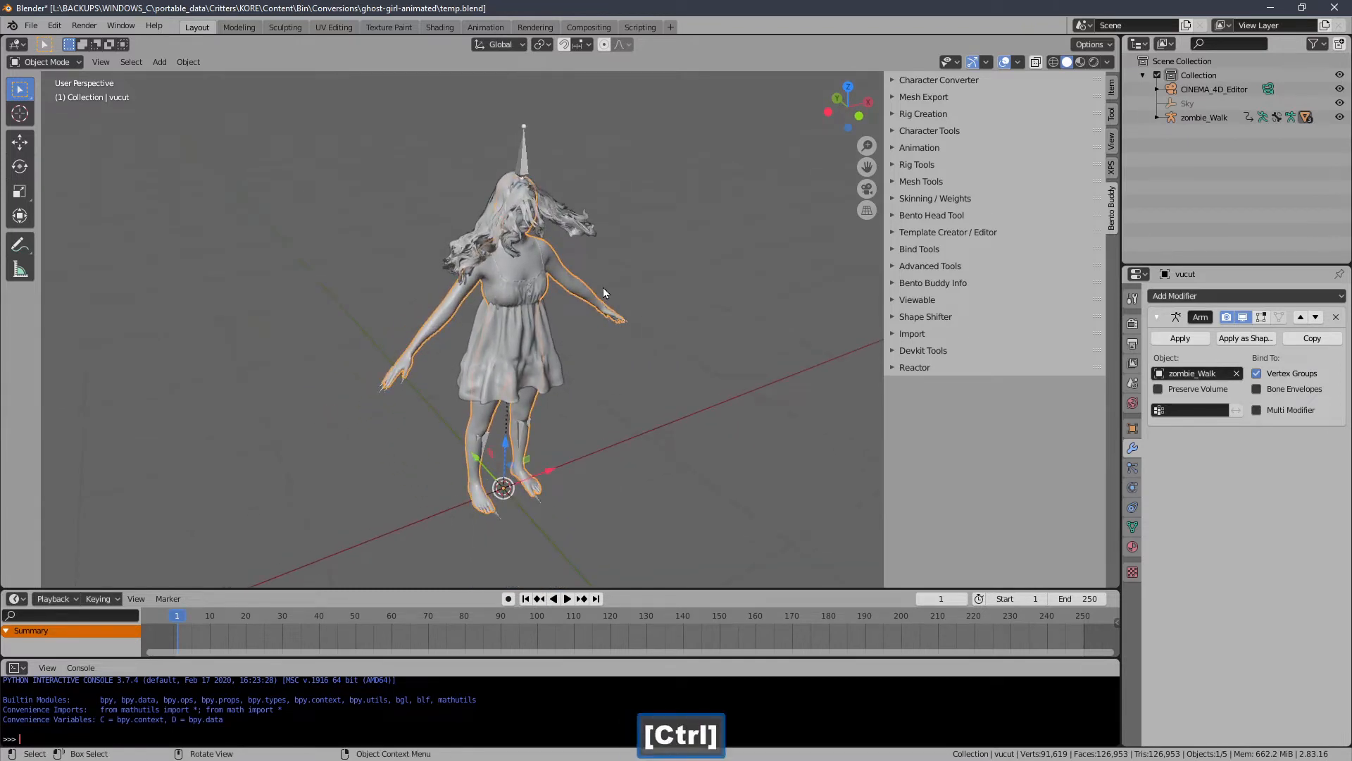
left_click(555, 376)
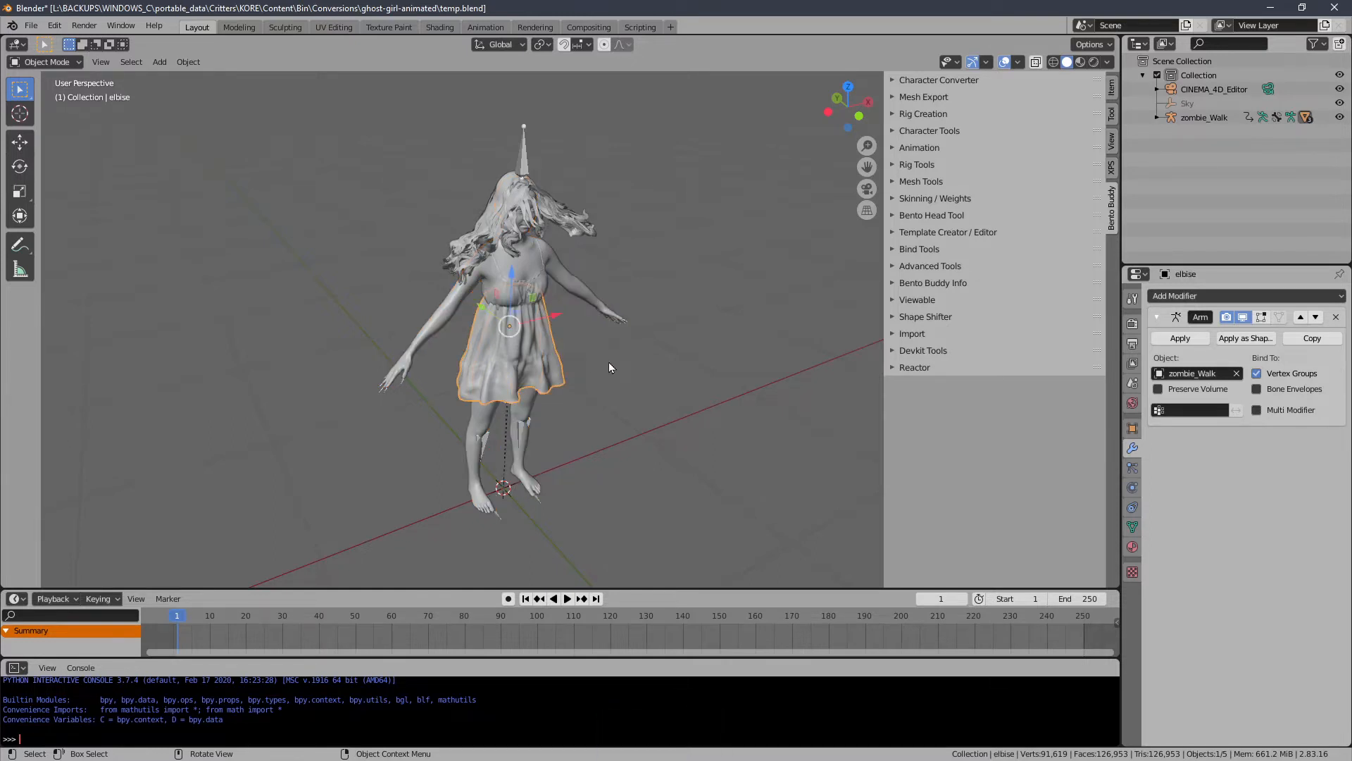
middle_click_drag(608, 362, 574, 341)
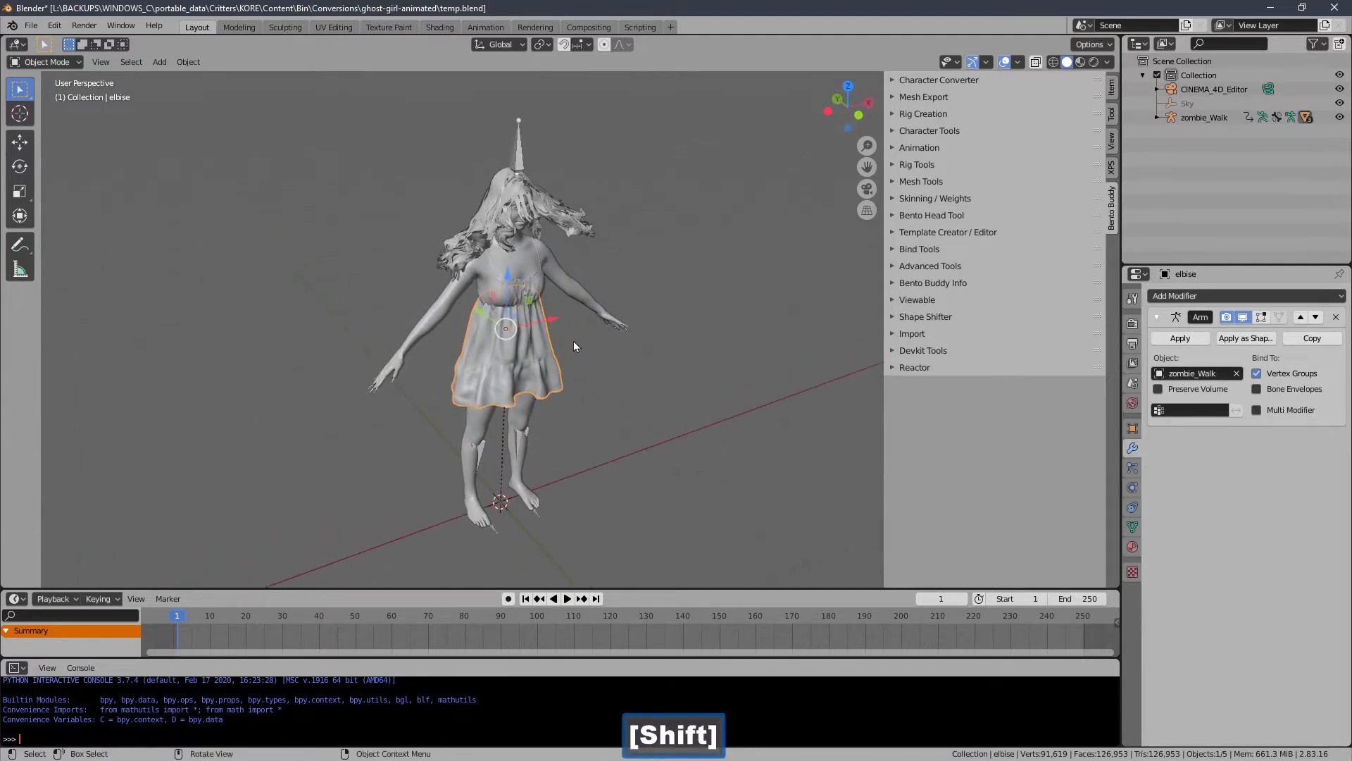
left_click(575, 234)
middle_click_drag(599, 256, 614, 260)
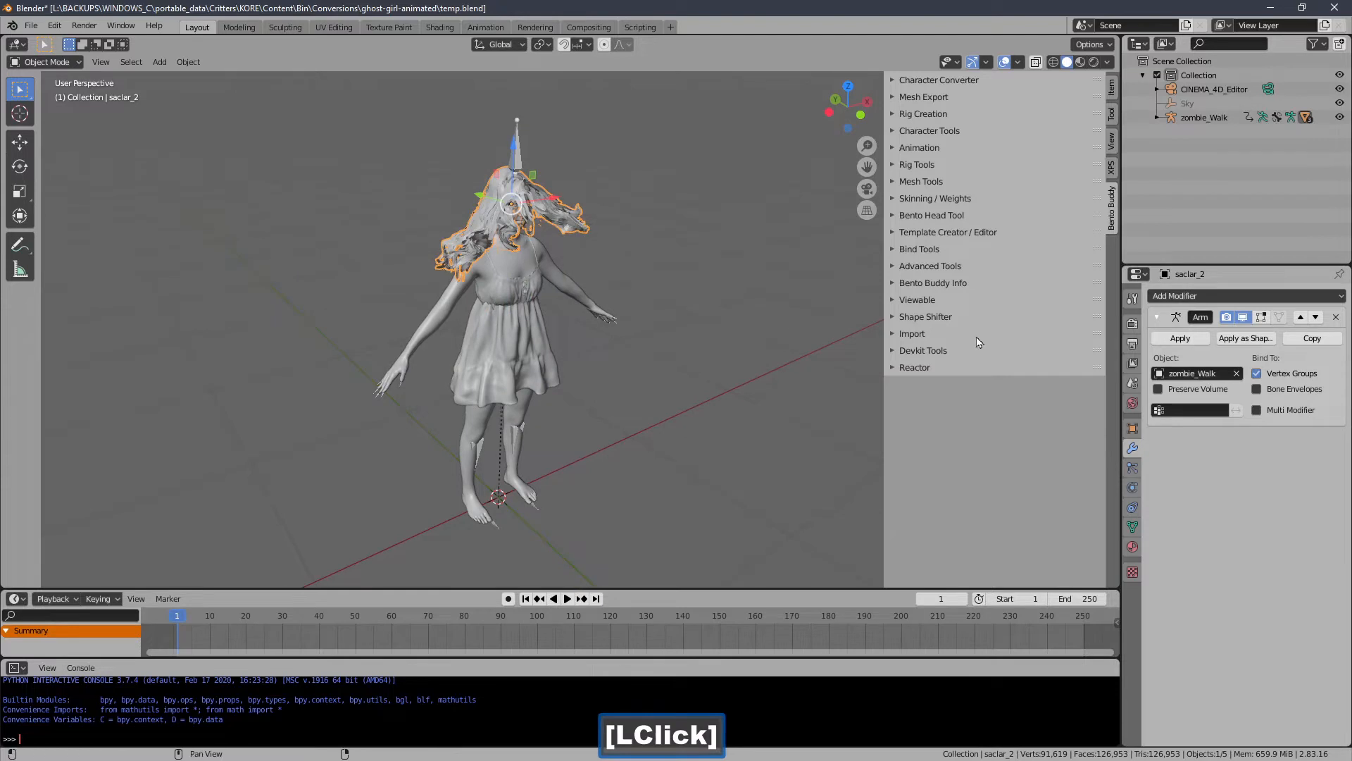
- Add a Decimate modifier to the hair mesh with a collapse ratio of 0.2 and apply it
left_click(1173, 298)
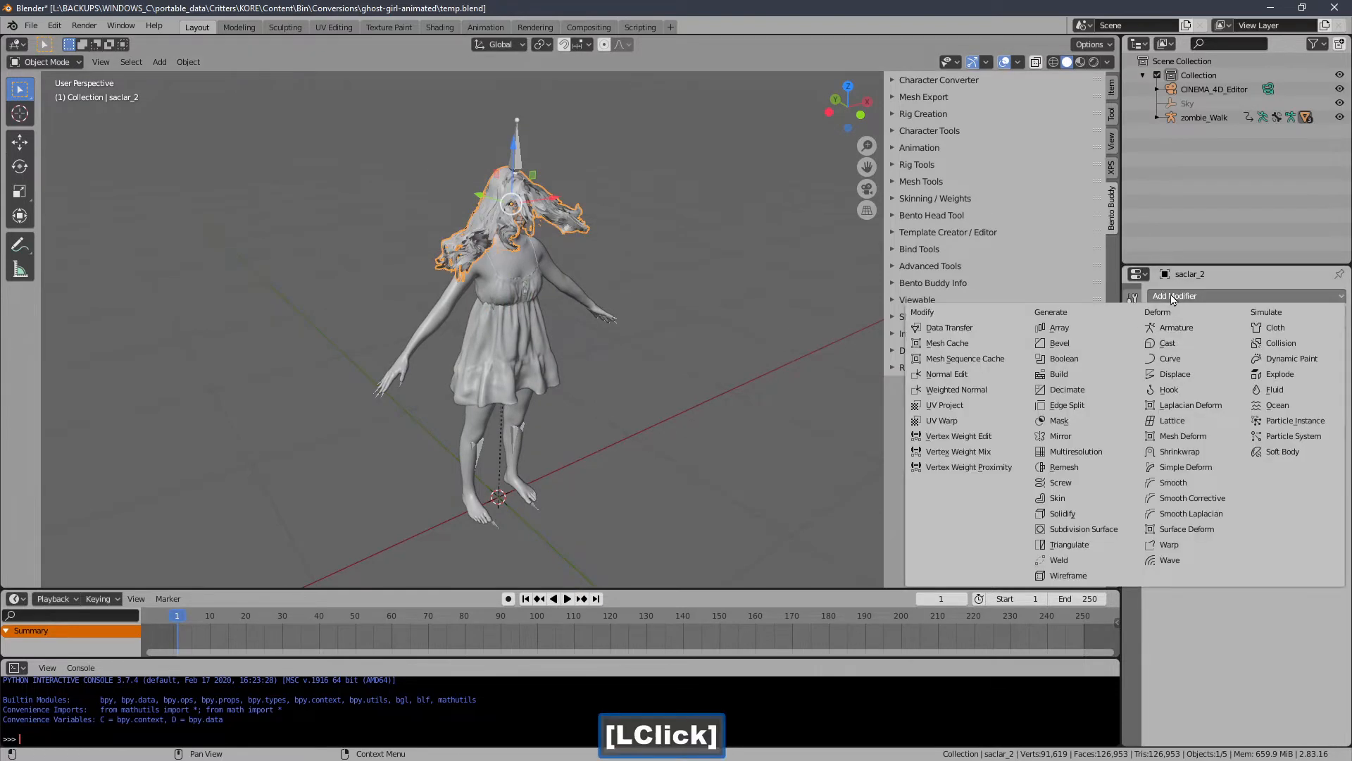
left_click(1078, 391)
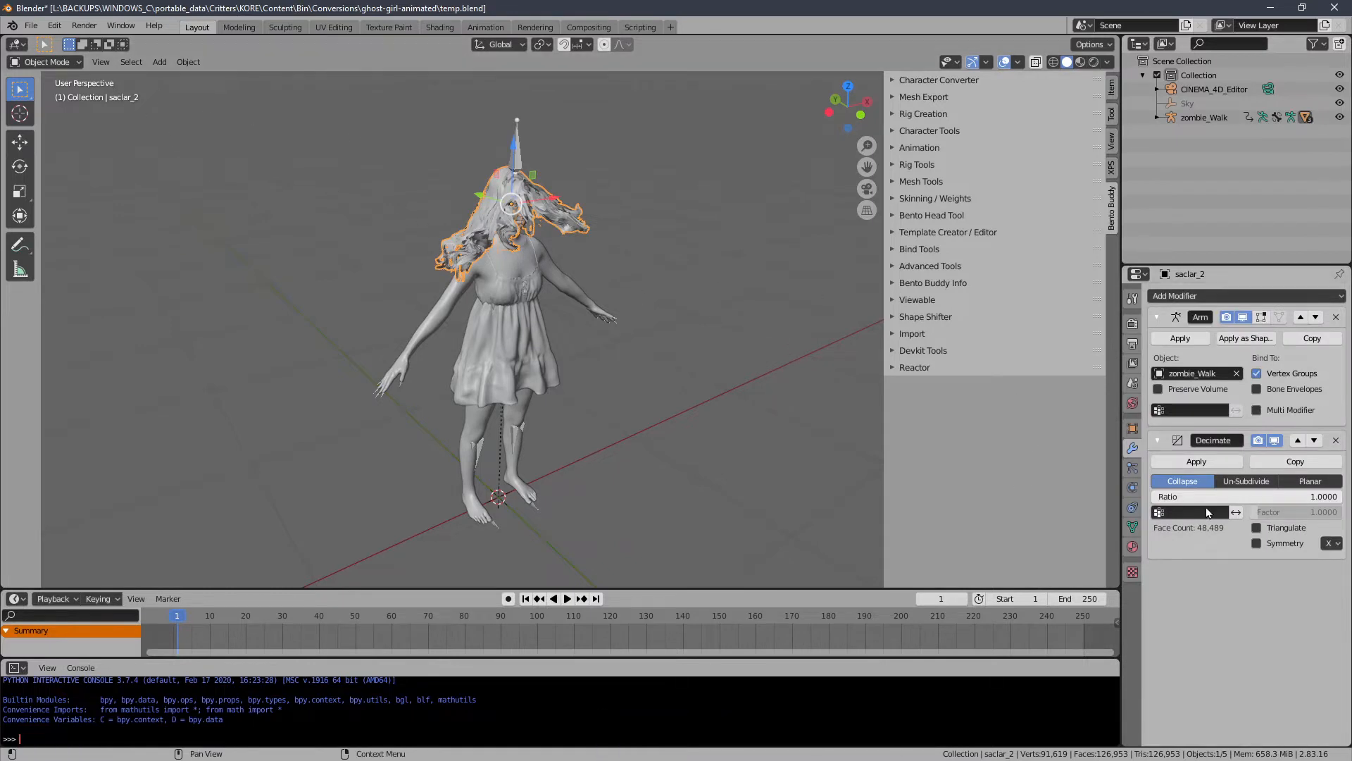
left_click(1253, 497)
type(".2")
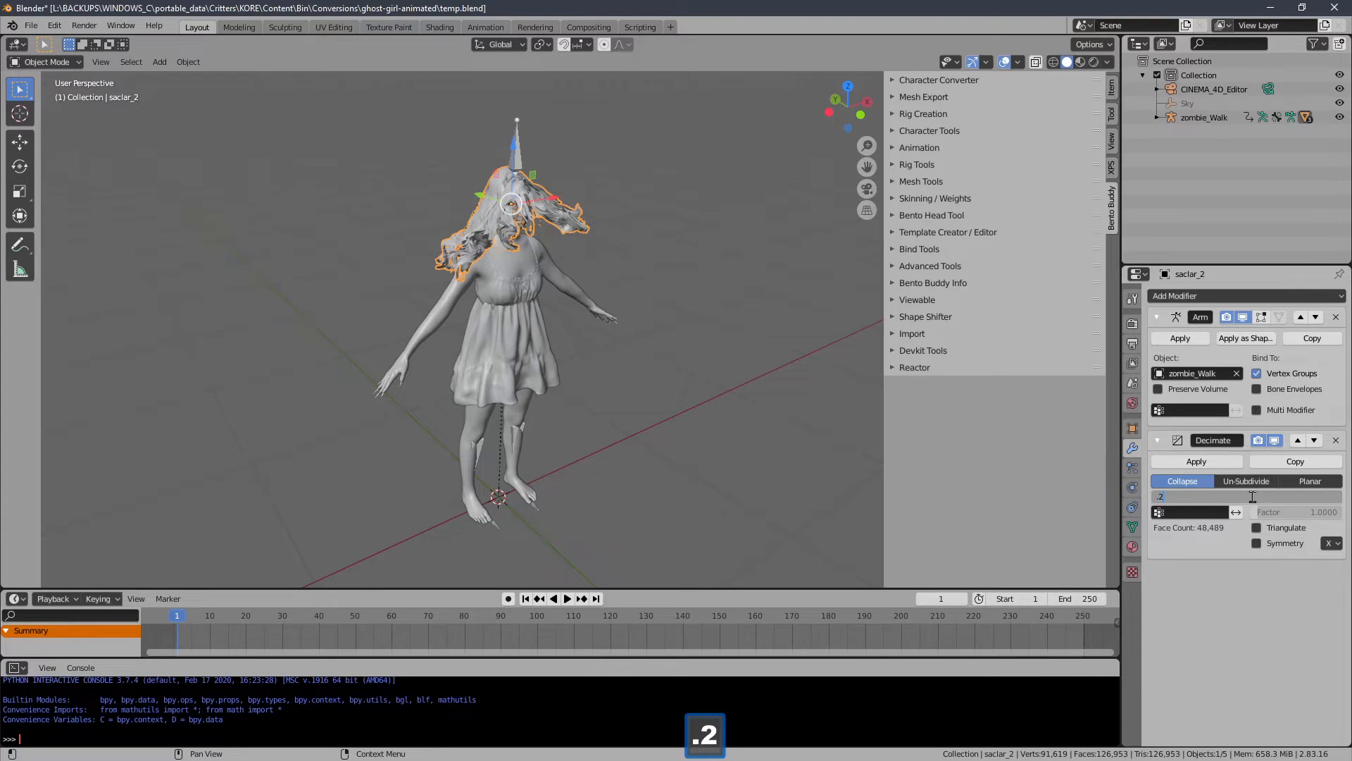
key("Return")
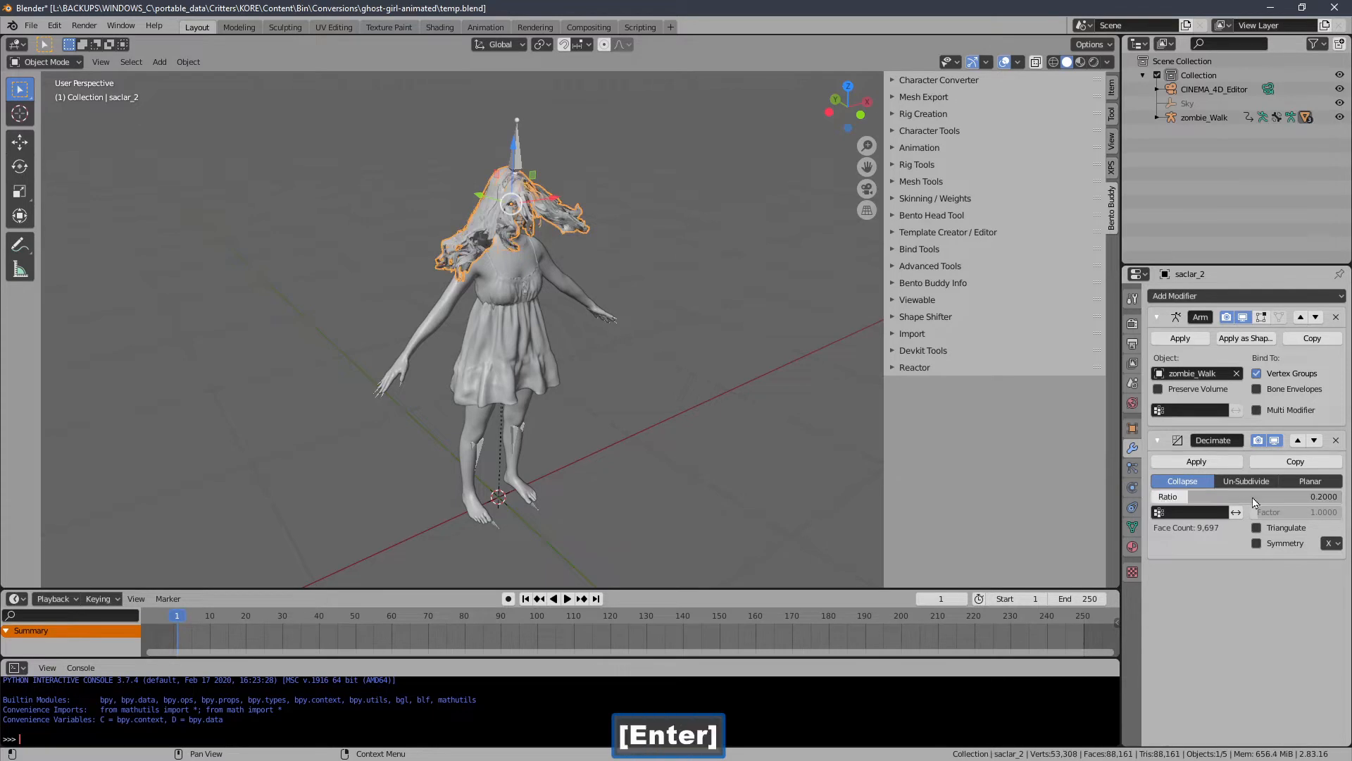
left_click(1196, 461)
- Decimate the dress mesh with a collapse ratio of 0.2 and apply the modifier
left_click(544, 381)
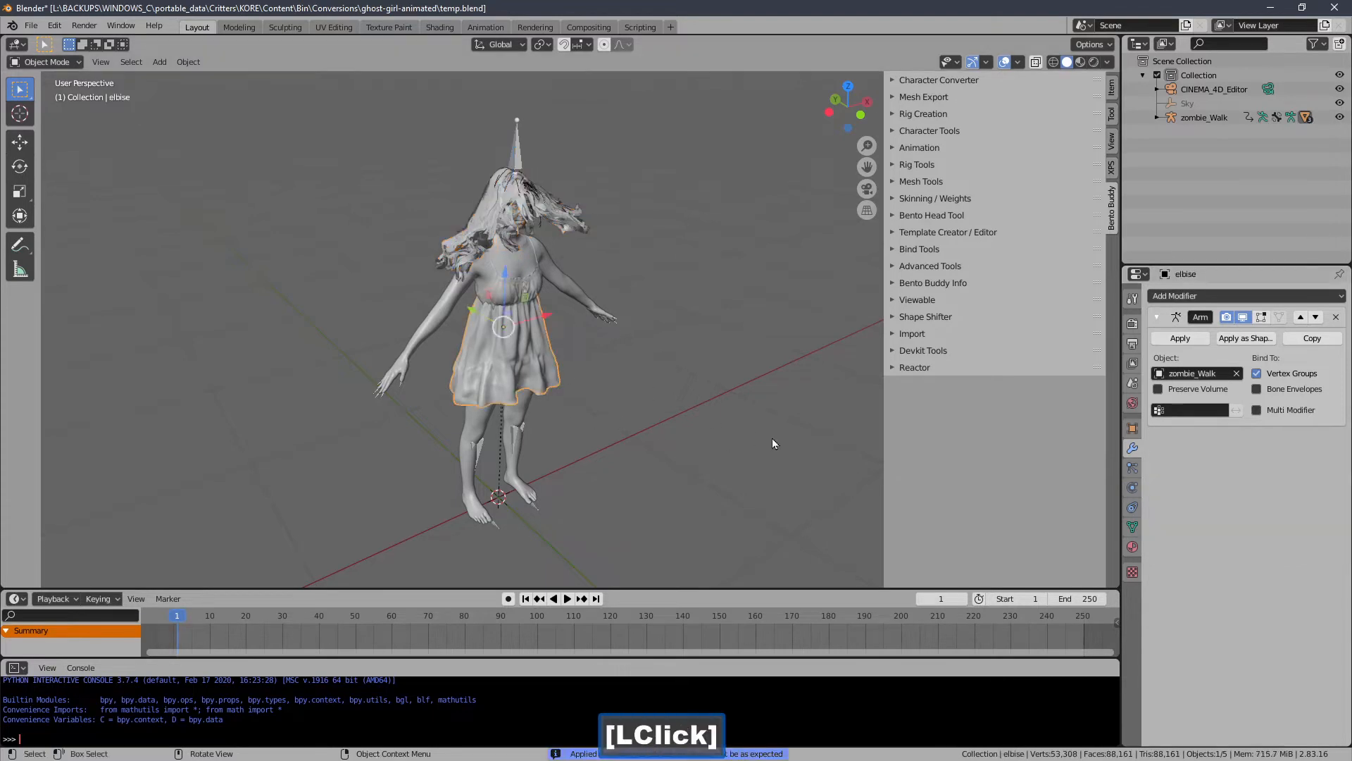
left_click(1171, 295)
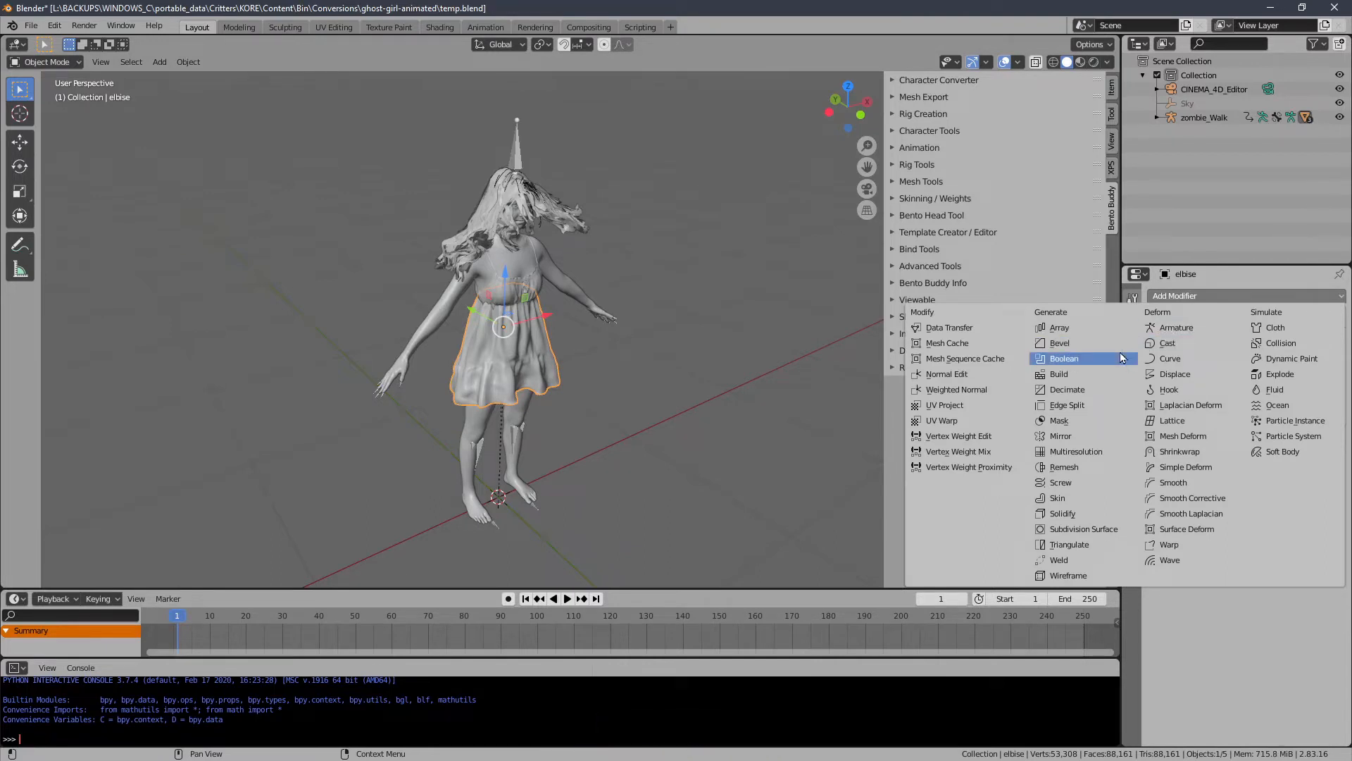
left_click(1103, 391)
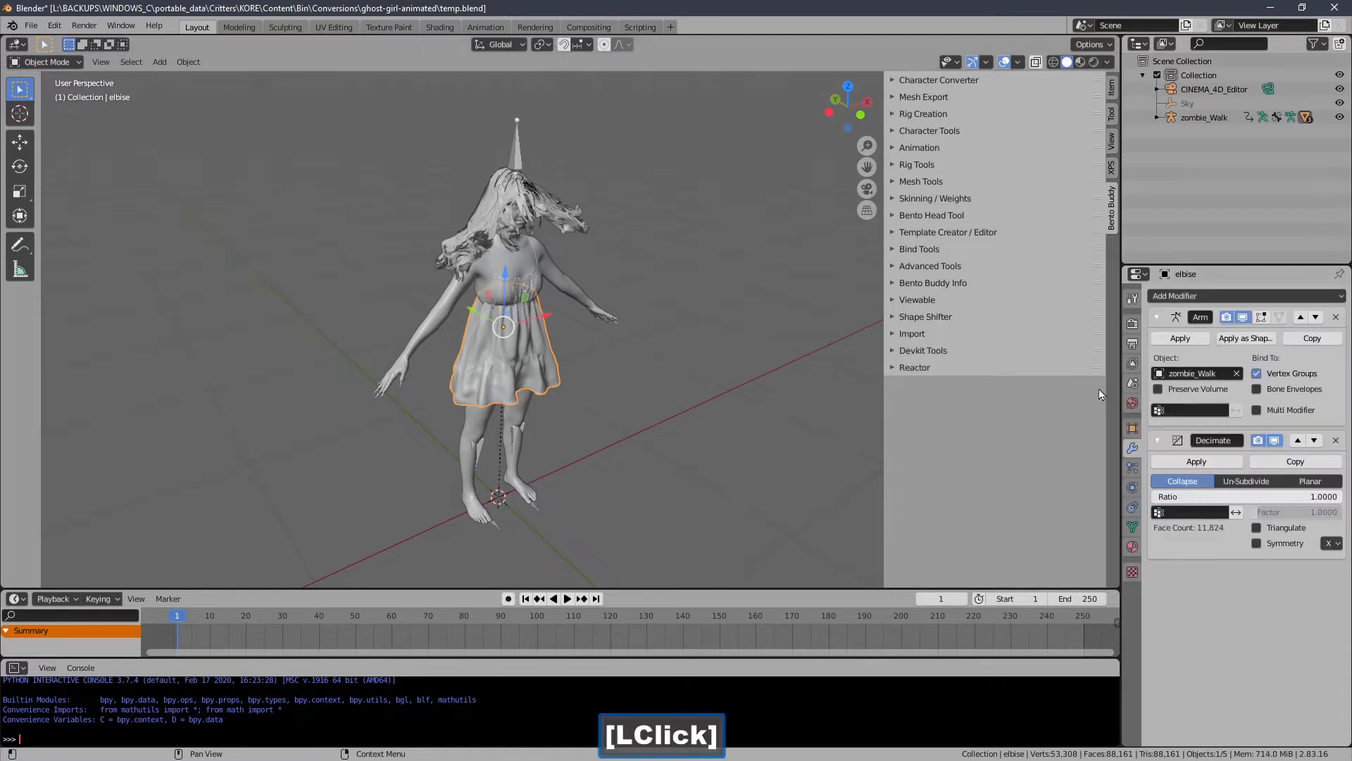
left_click(1268, 496)
type("0.2")
key("Return")
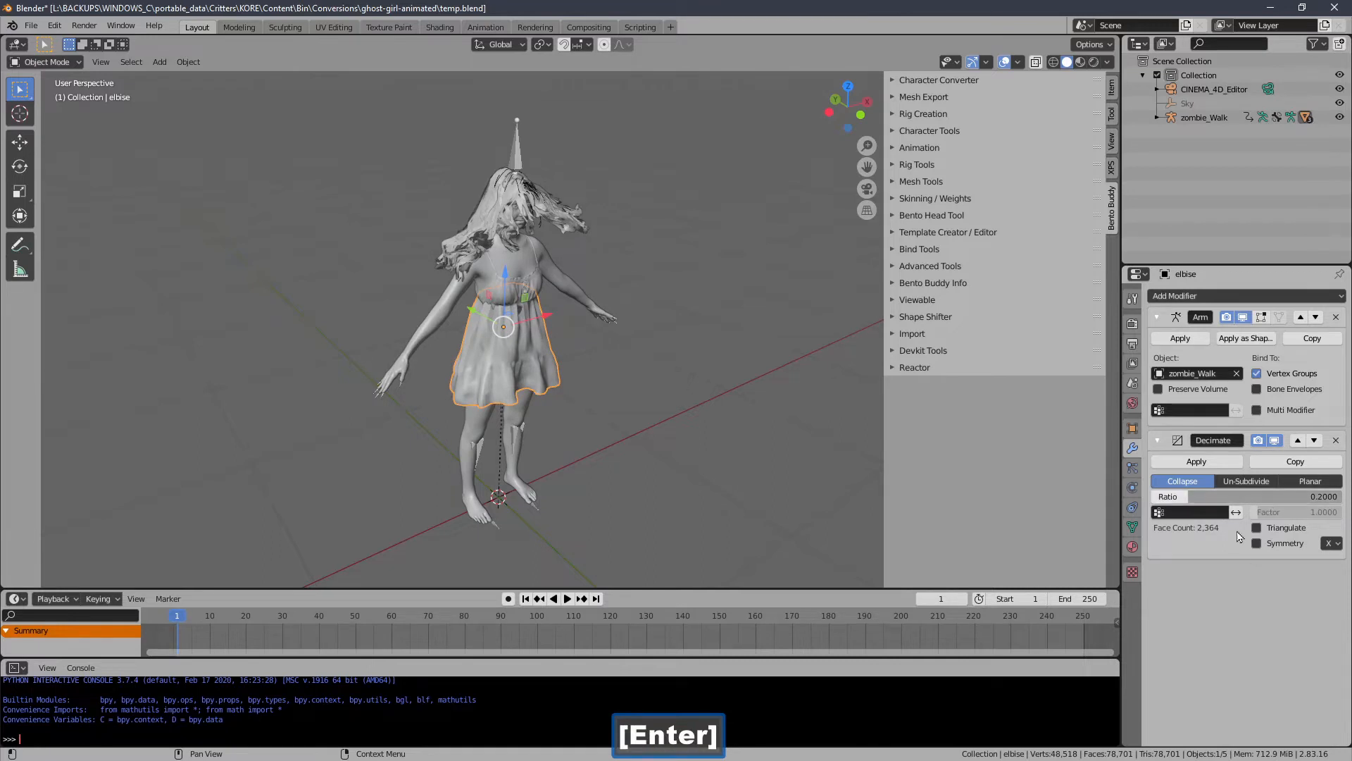
left_click(1197, 462)
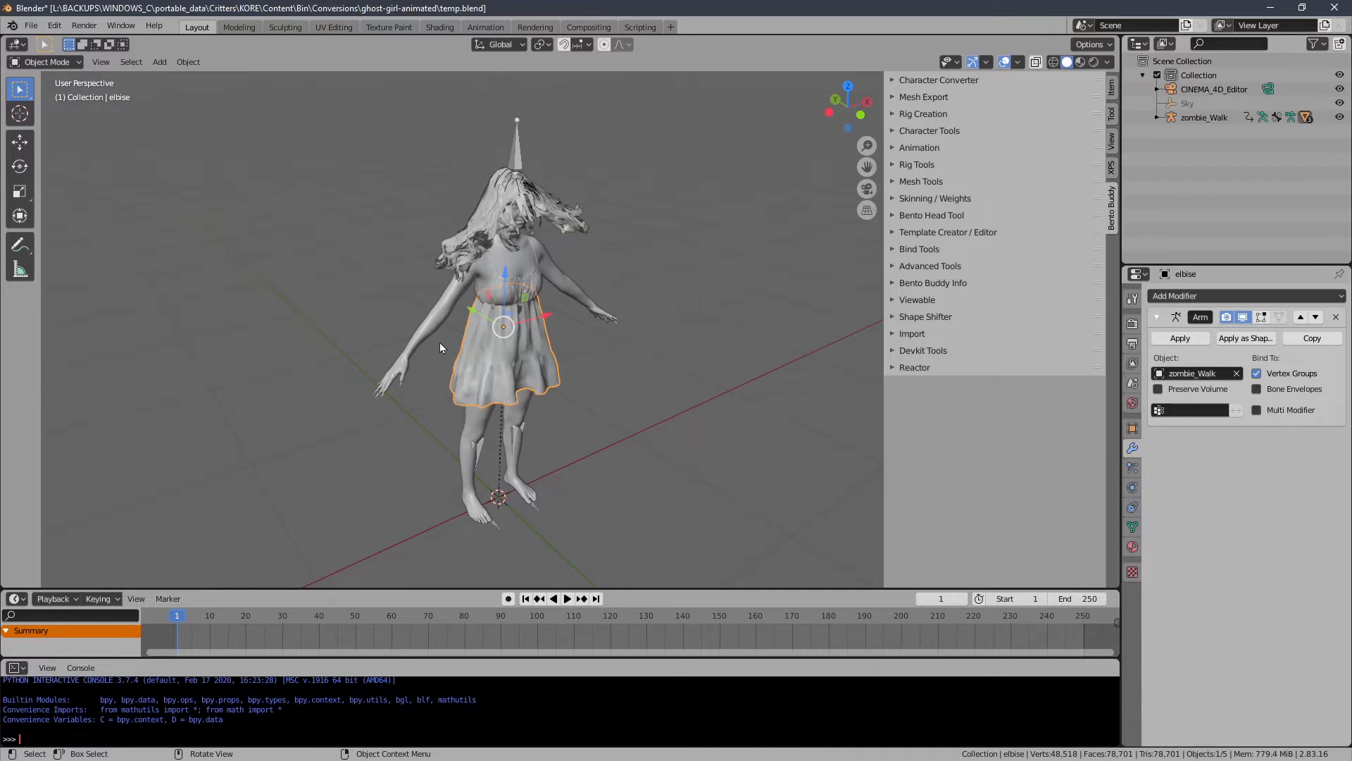
- Delete the body mesh and convert the zombie_Walk rig, with its hair and dress, using the Character Converter
left_click(423, 337)
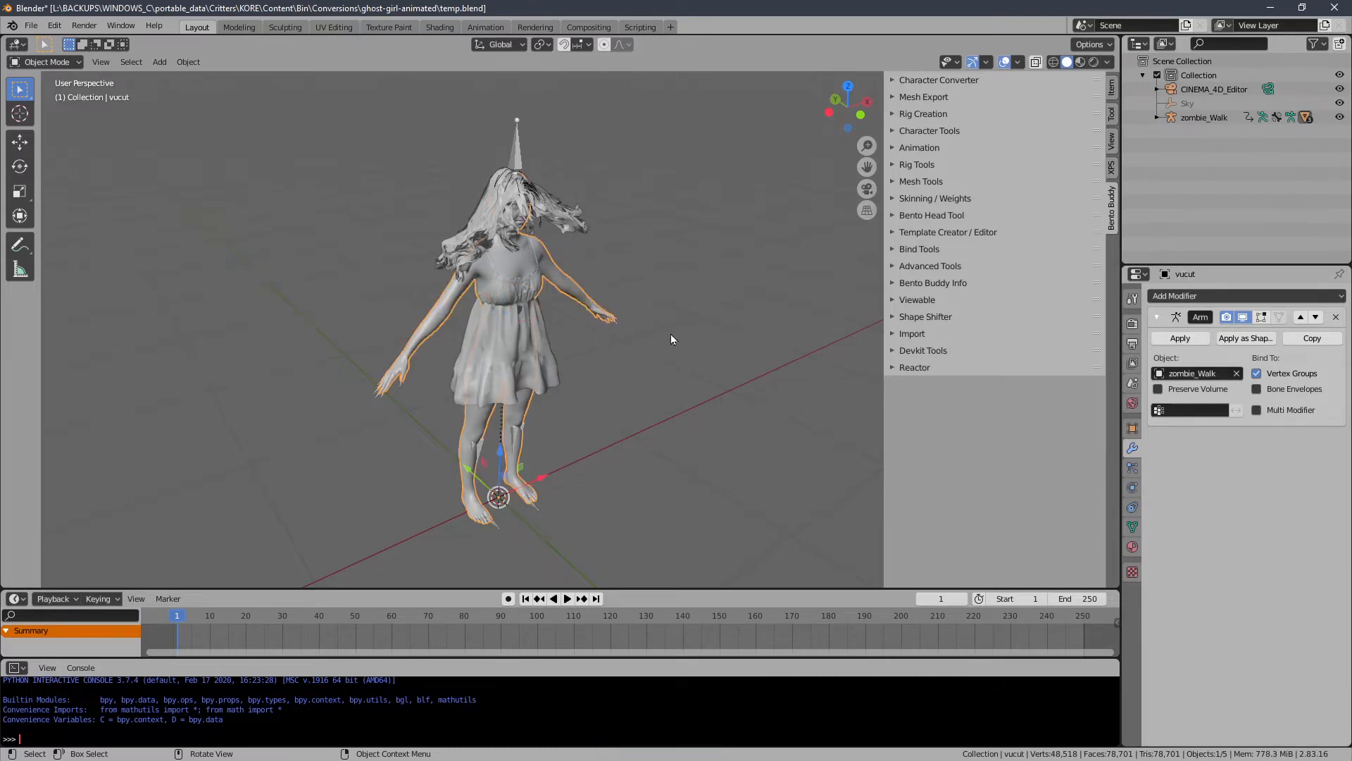
key("Delete")
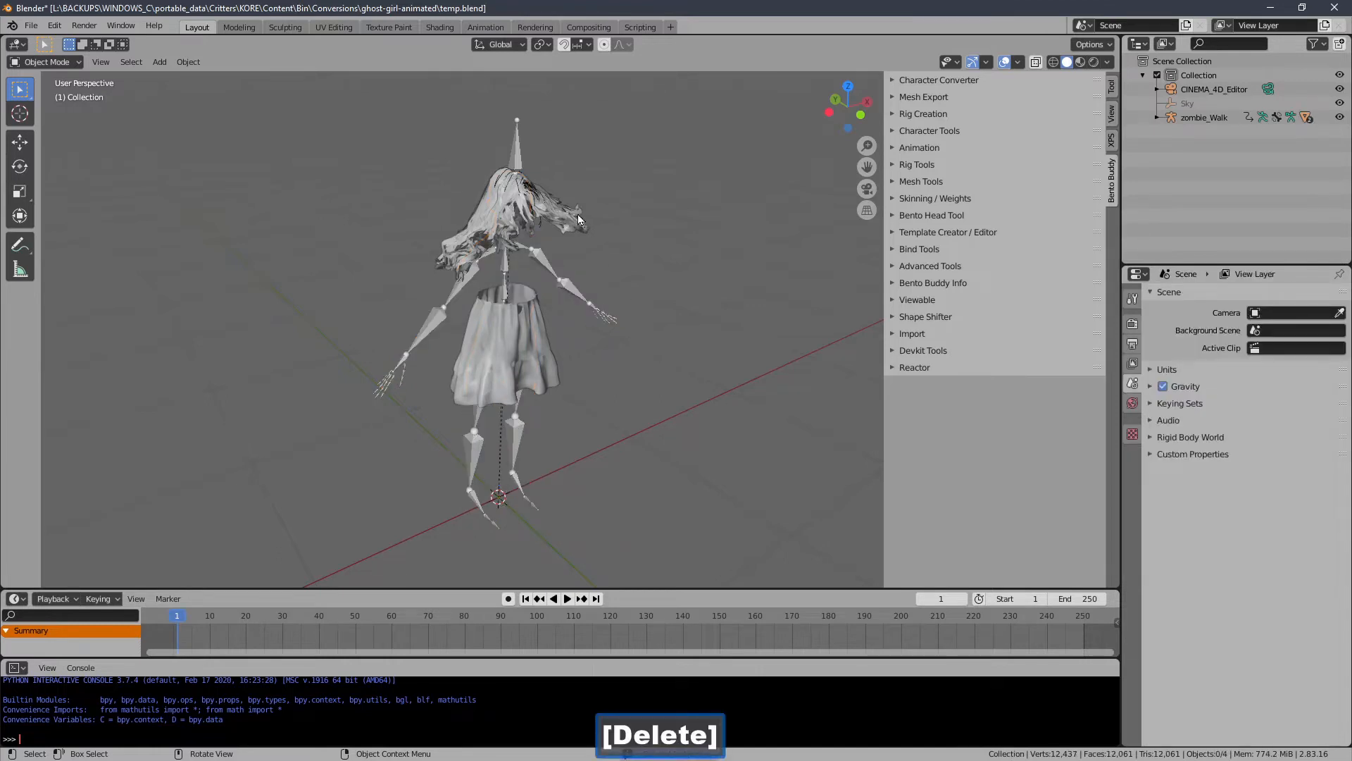
left_click(528, 147)
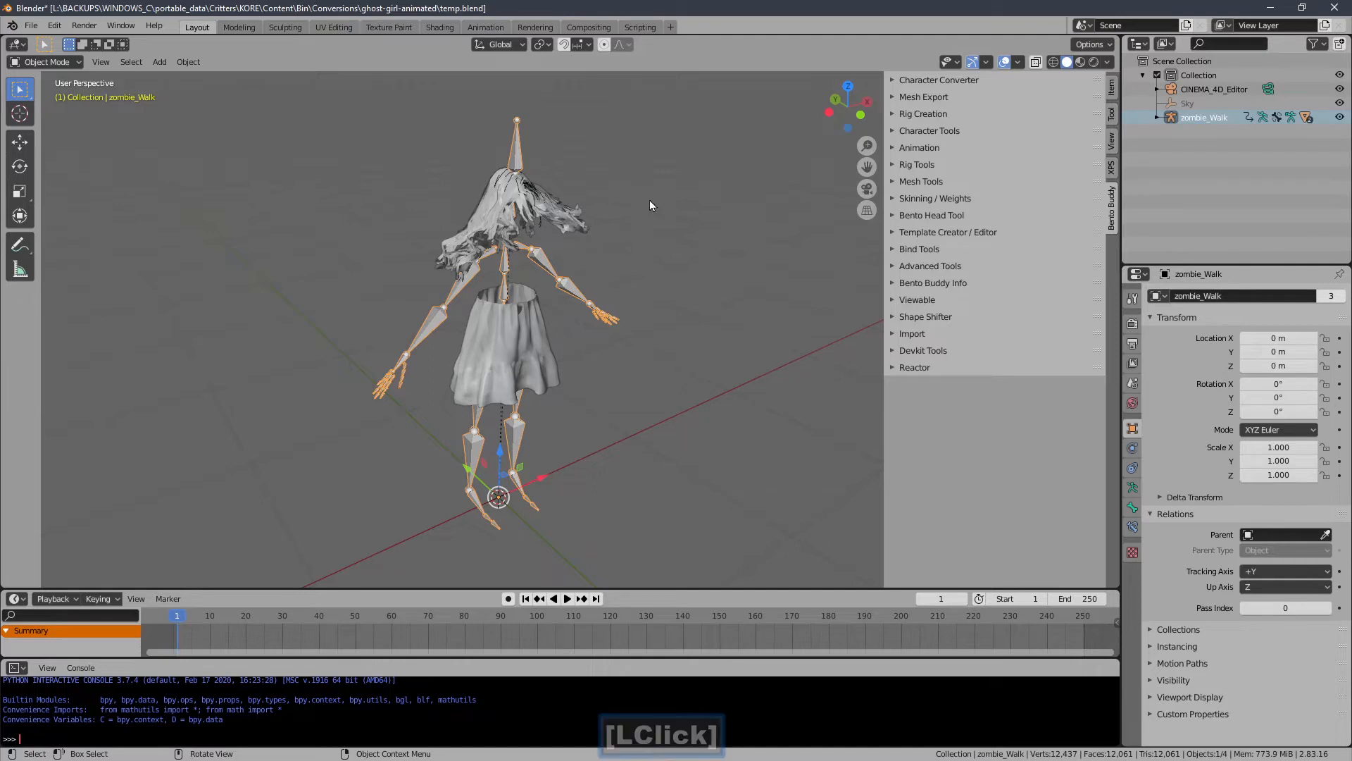
left_click(910, 81)
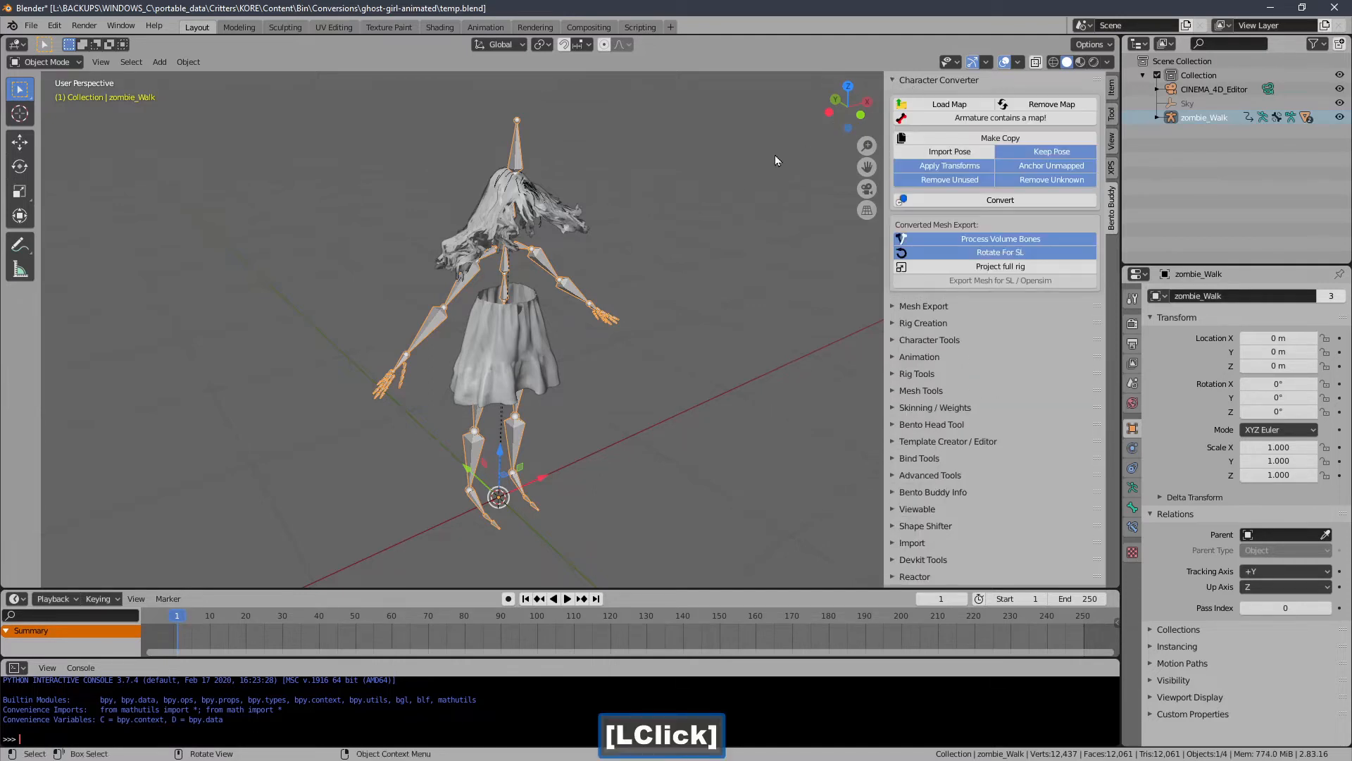
left_click(916, 138)
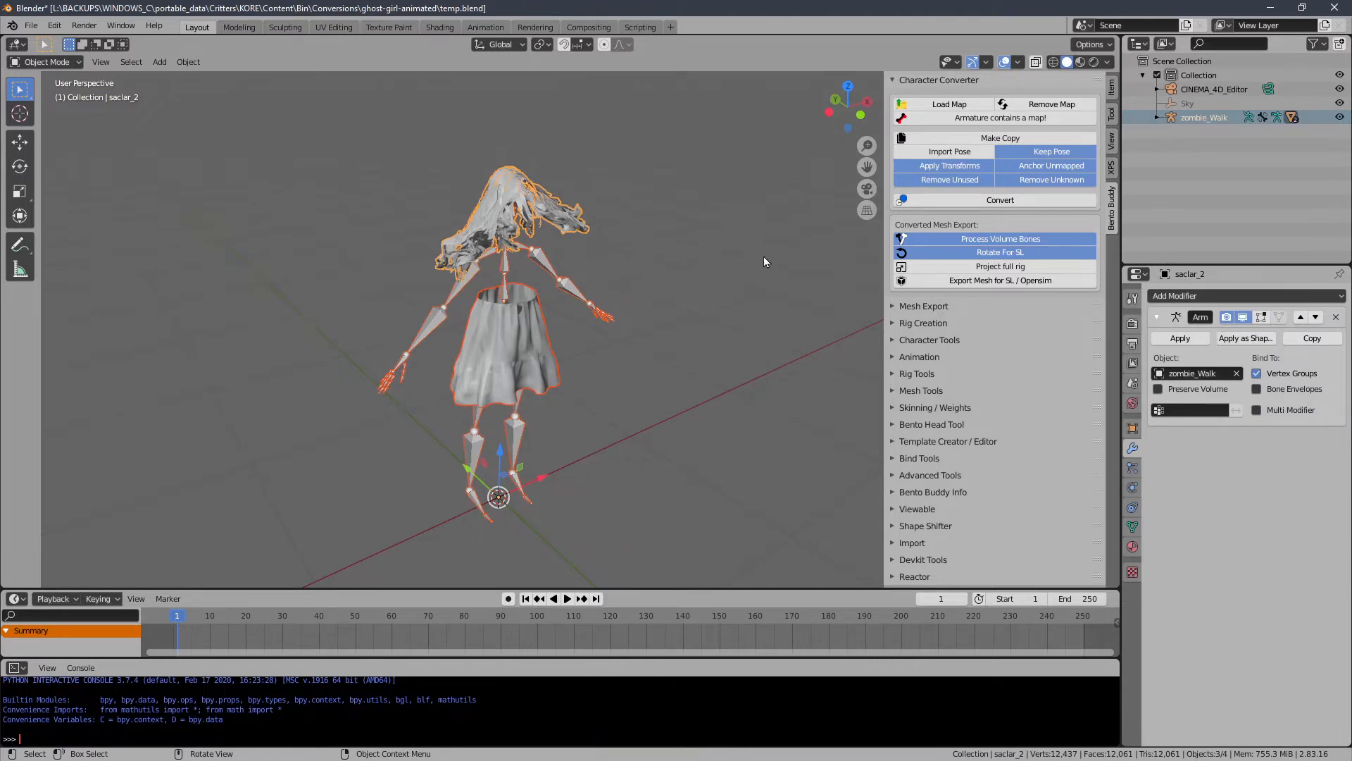
- Export the converted hair and dress for SL / Opensim to the test_material folder, overwriting a_test.dae
left_click(940, 282)
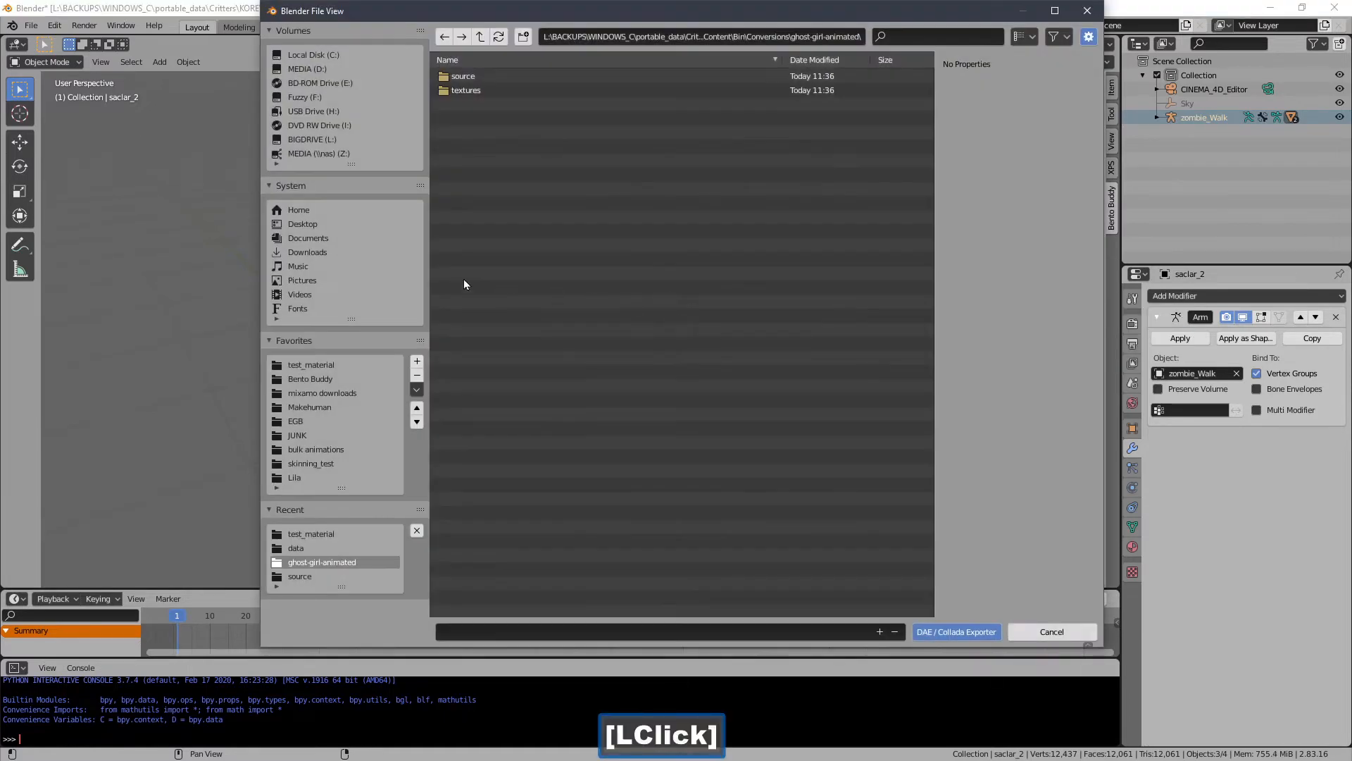
left_click(321, 367)
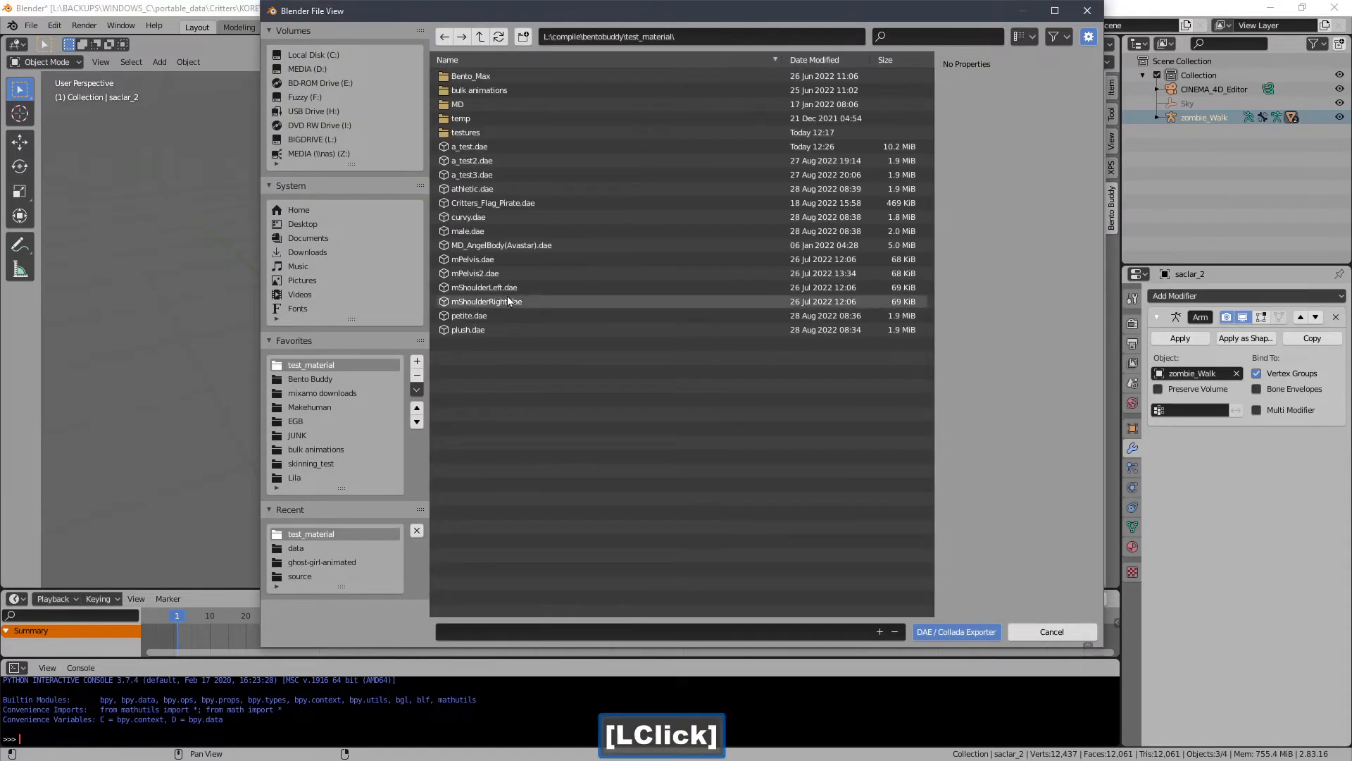
double_click(507, 151)
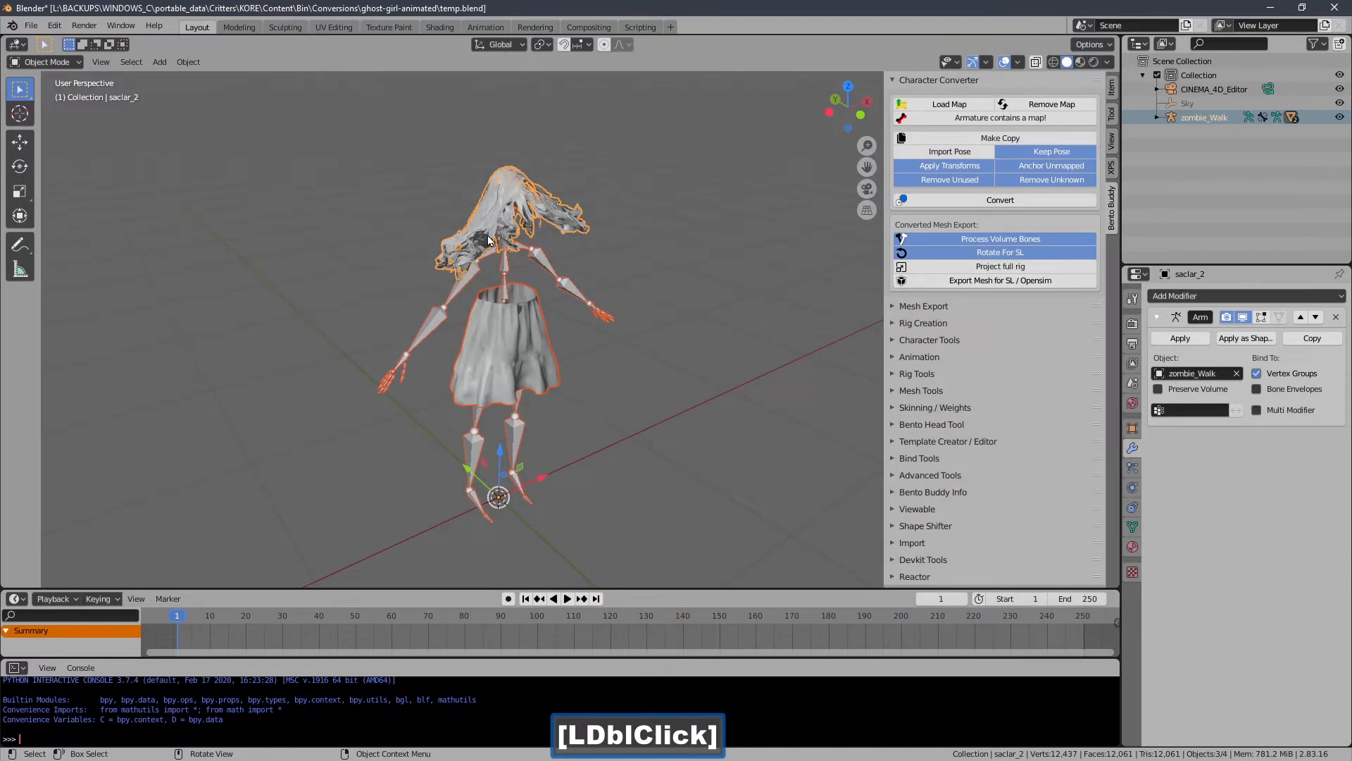
- Reopen the recent temp.blend file without saving changes, and convert its zombie_Walk rig with the Character Converter
left_click(31, 26)
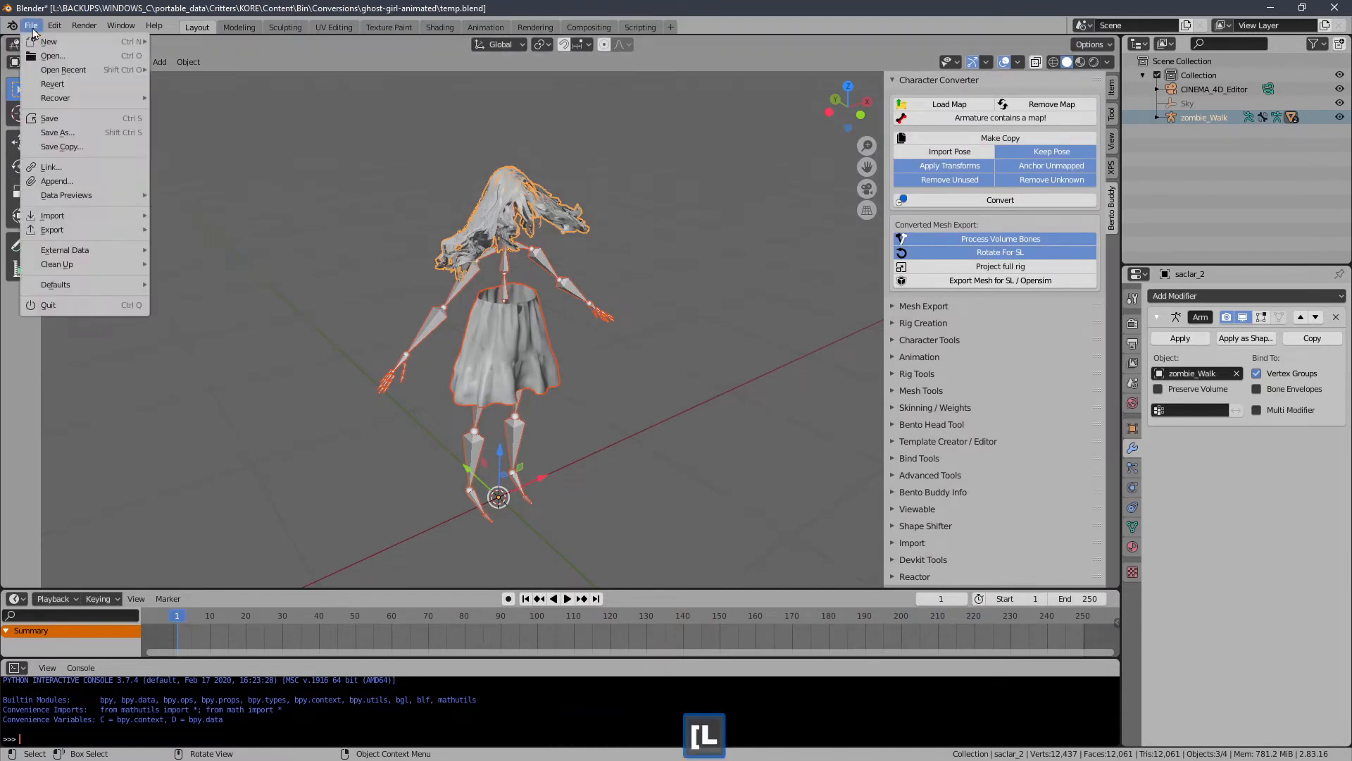
mouse_move(41, 71)
left_click(194, 72)
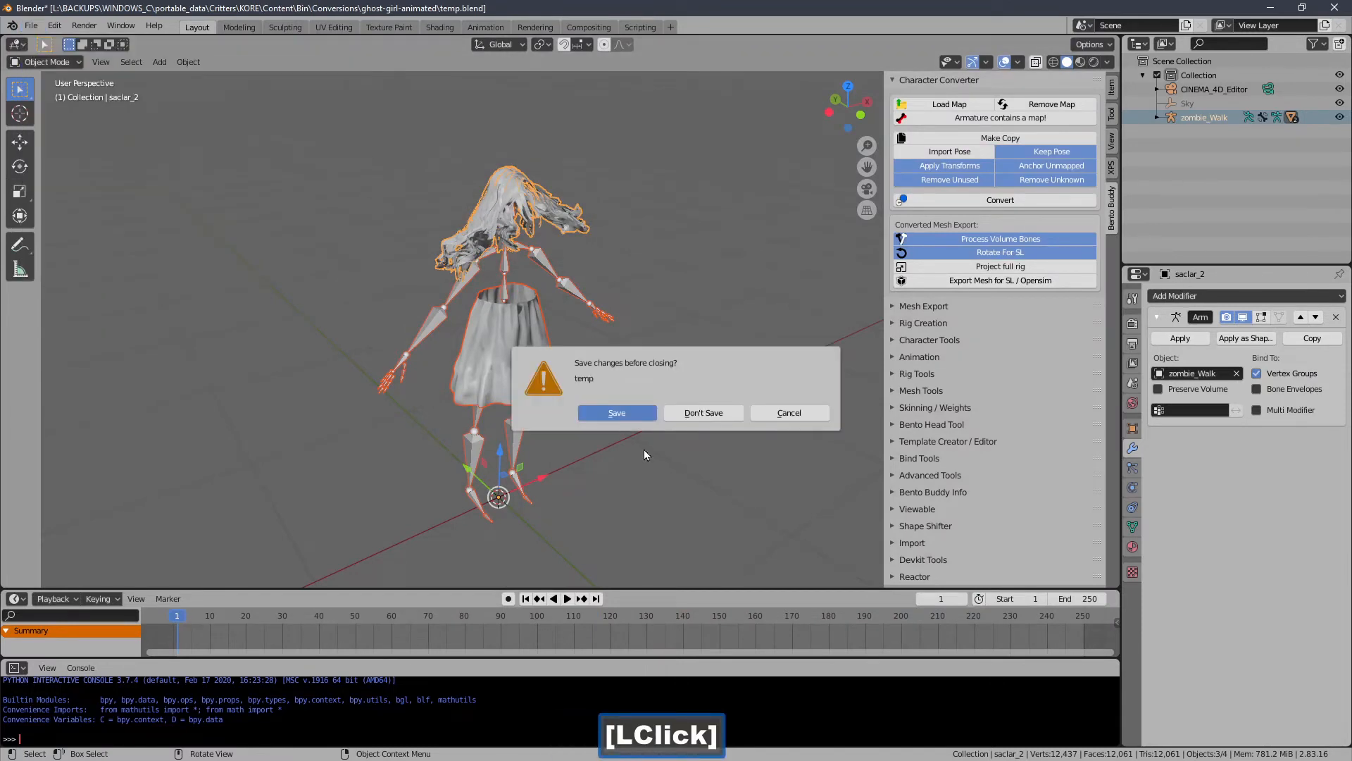
left_click(698, 414)
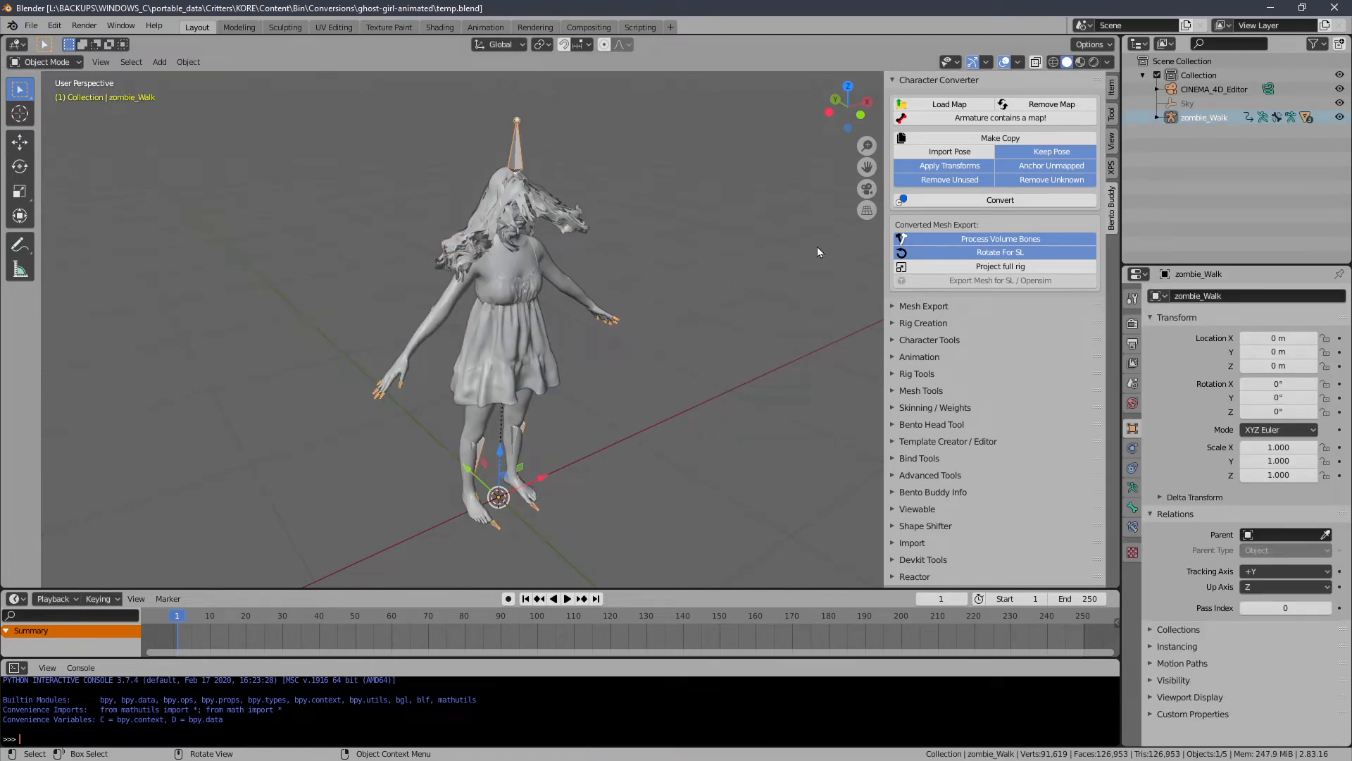
left_click(1000, 200)
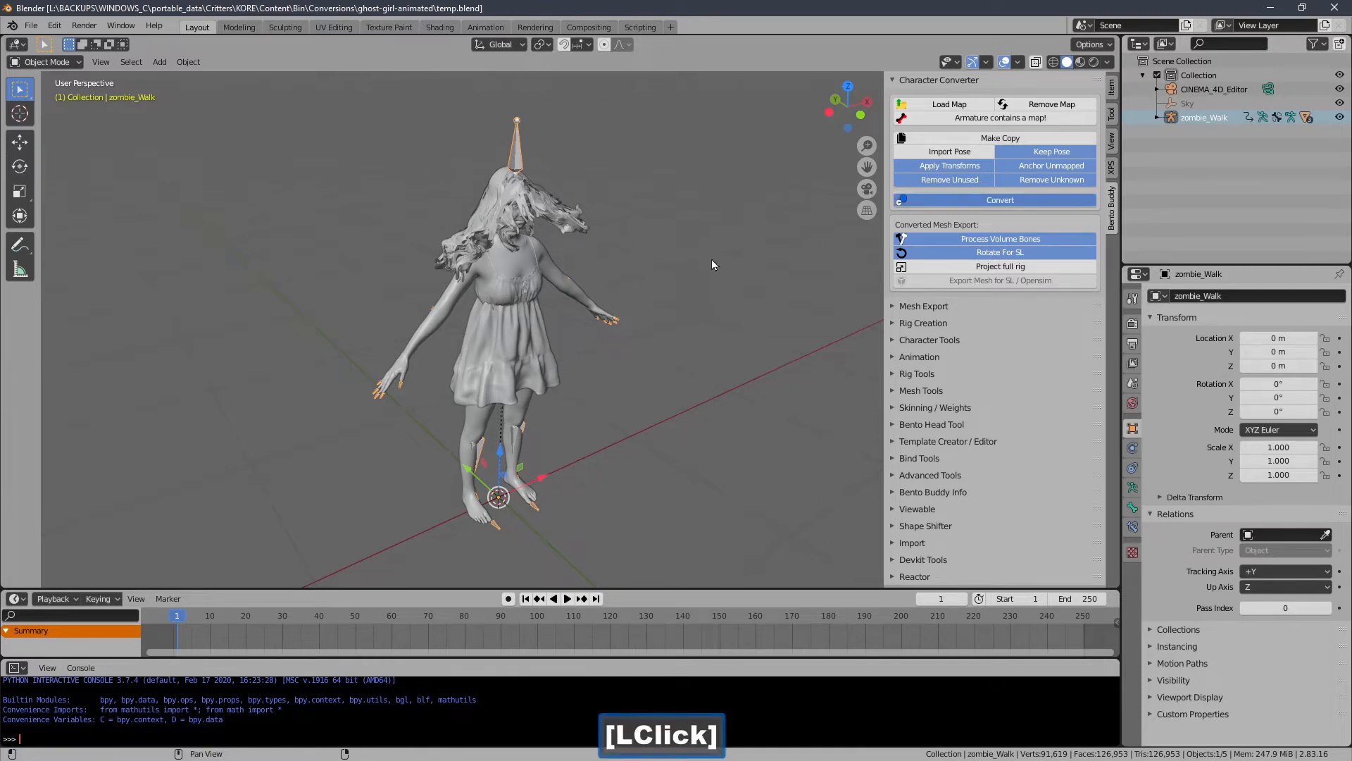
- Delete the hair and dress meshes from the converted character, keeping only the body
double_click(575, 225)
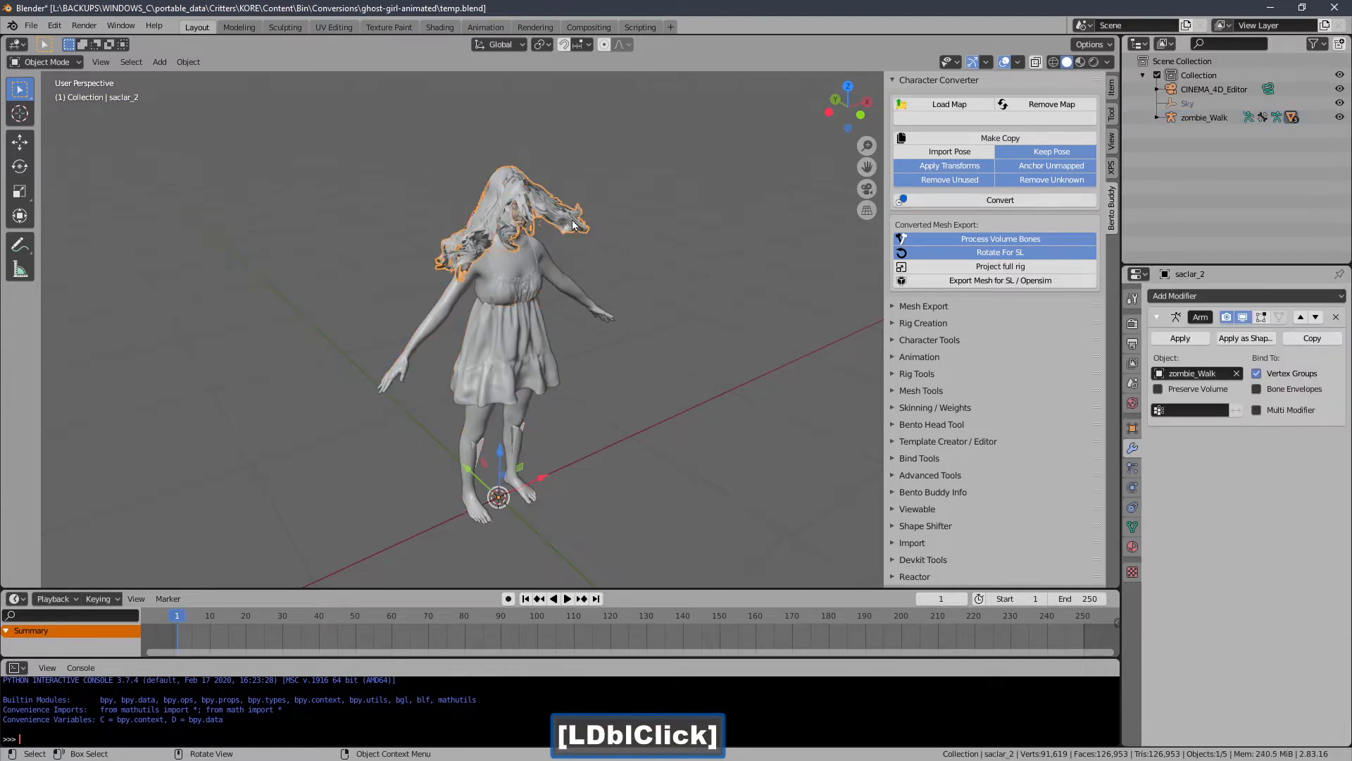
key("Delete")
left_click(521, 375)
key("Delete")
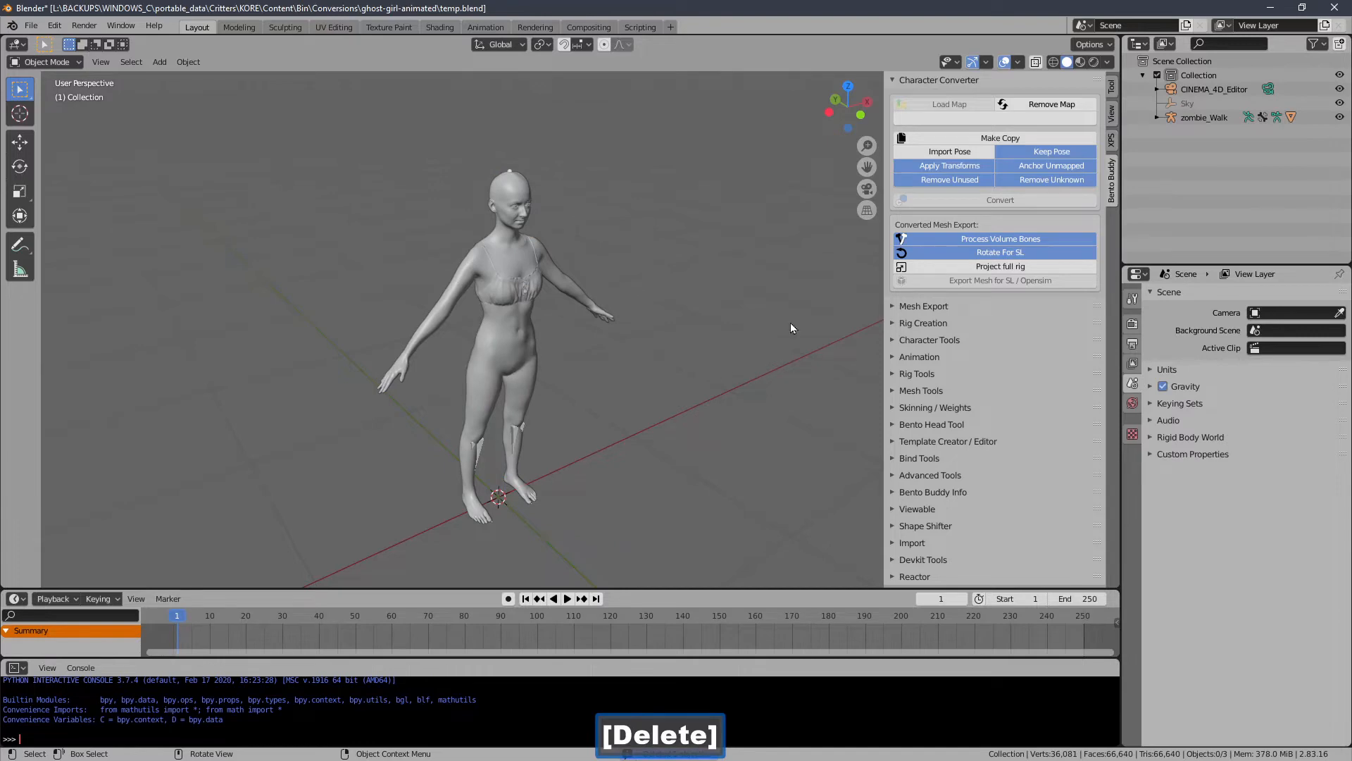
- Export the converted body mesh for SL / Opensim to the test_material folder, overwriting a_test2.dae
left_click(523, 275)
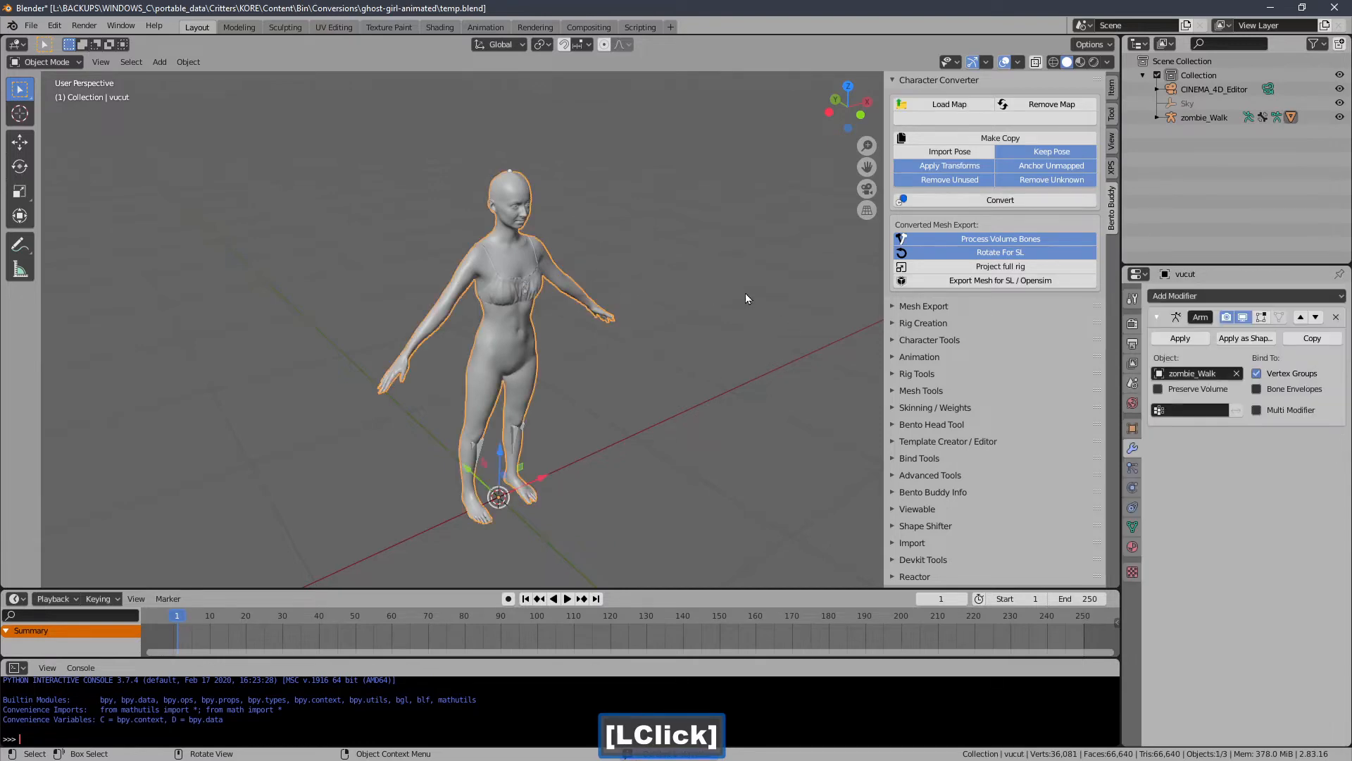
left_click(957, 282)
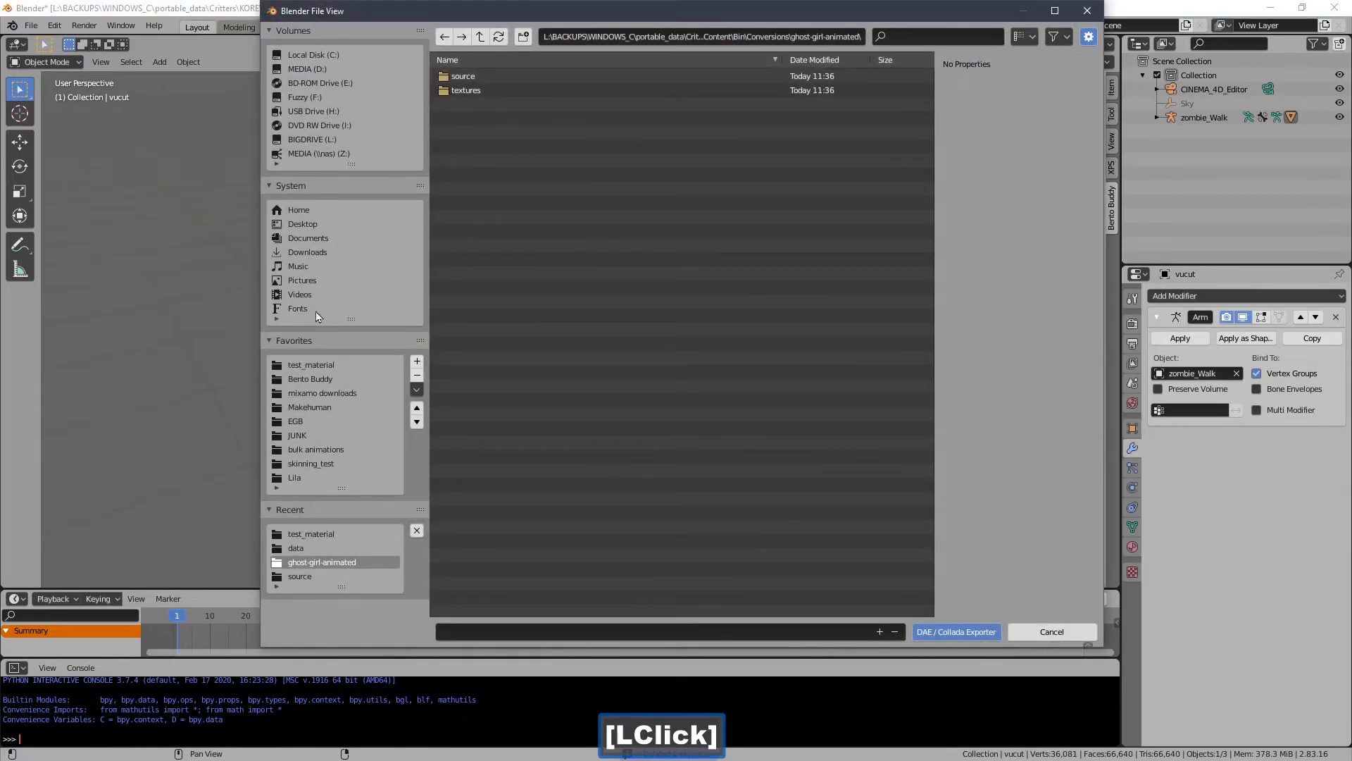
left_click(310, 365)
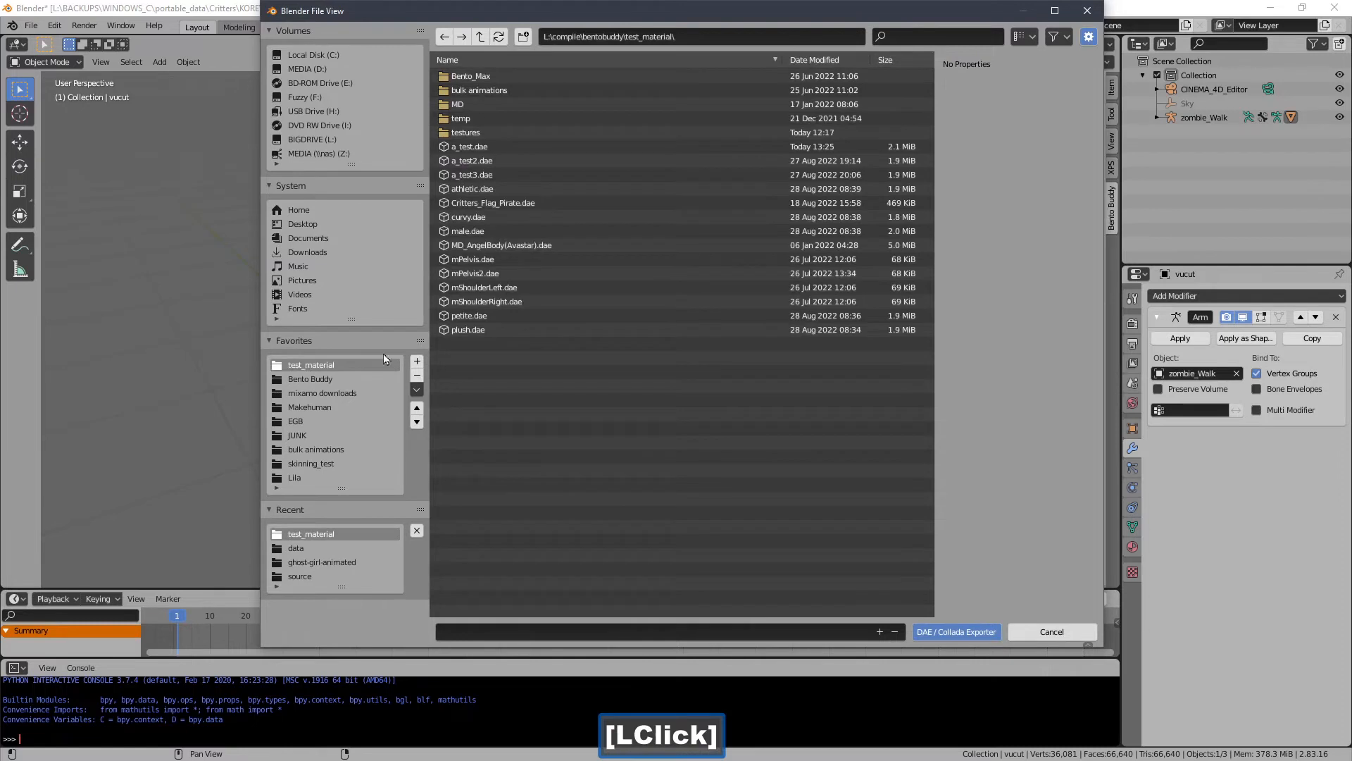
left_click(495, 160)
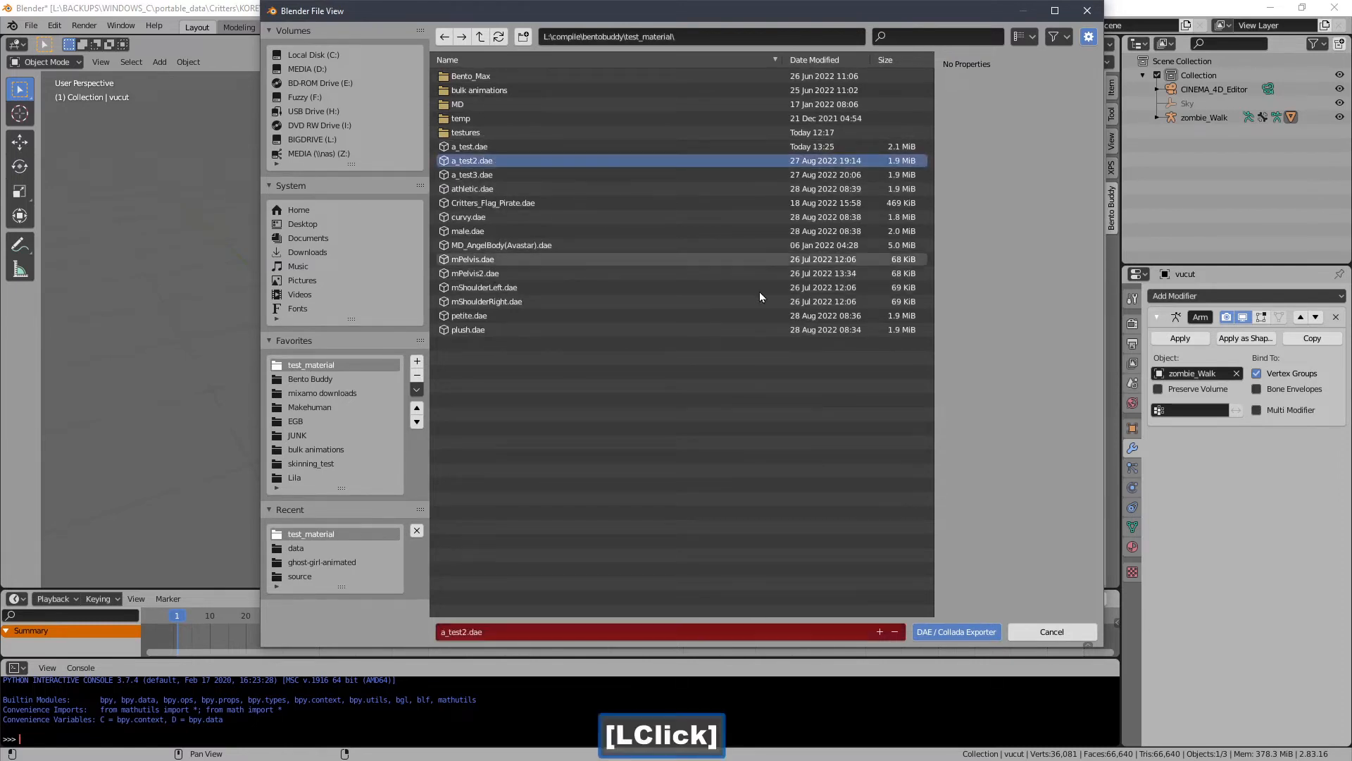
left_click(945, 633)
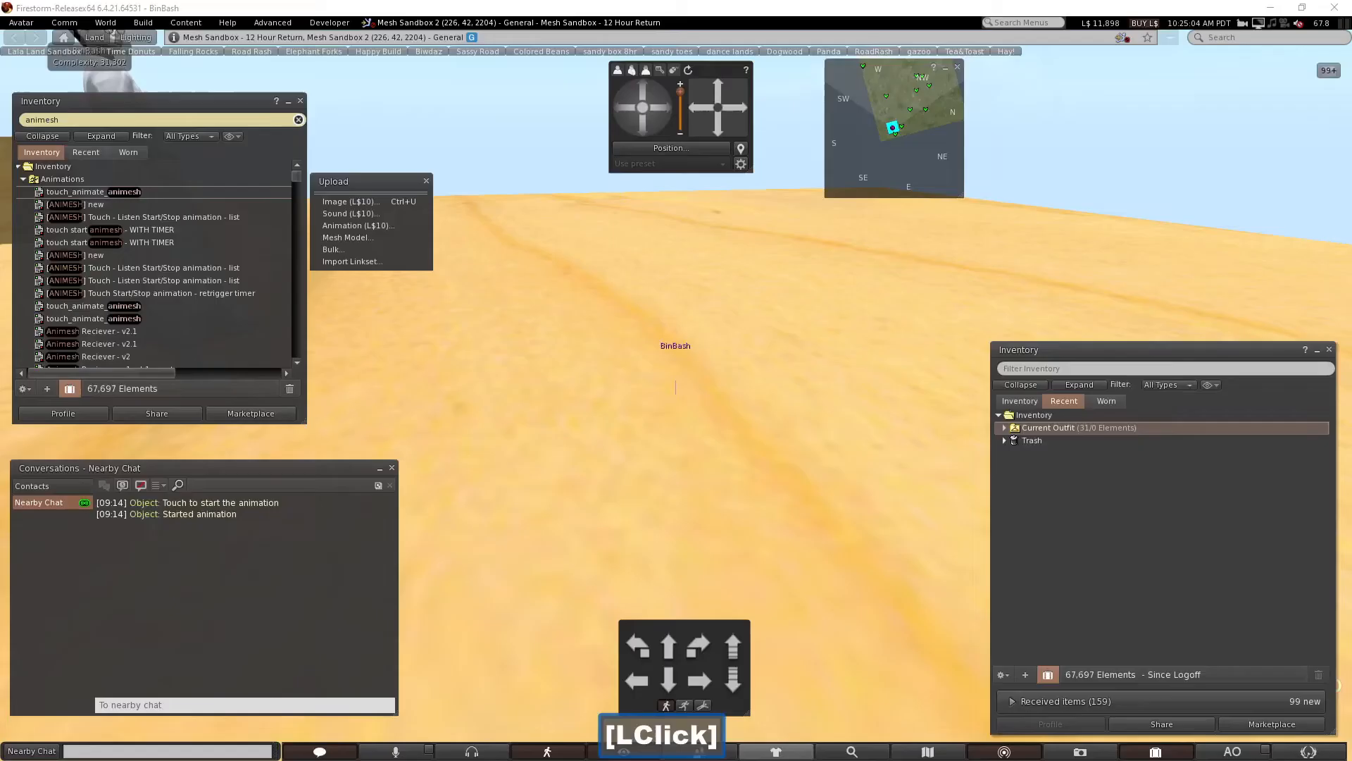
- Switch to Firestorm and upload animation.anim from the test_material folder as an animation
left_click(356, 225)
double_click(248, 202)
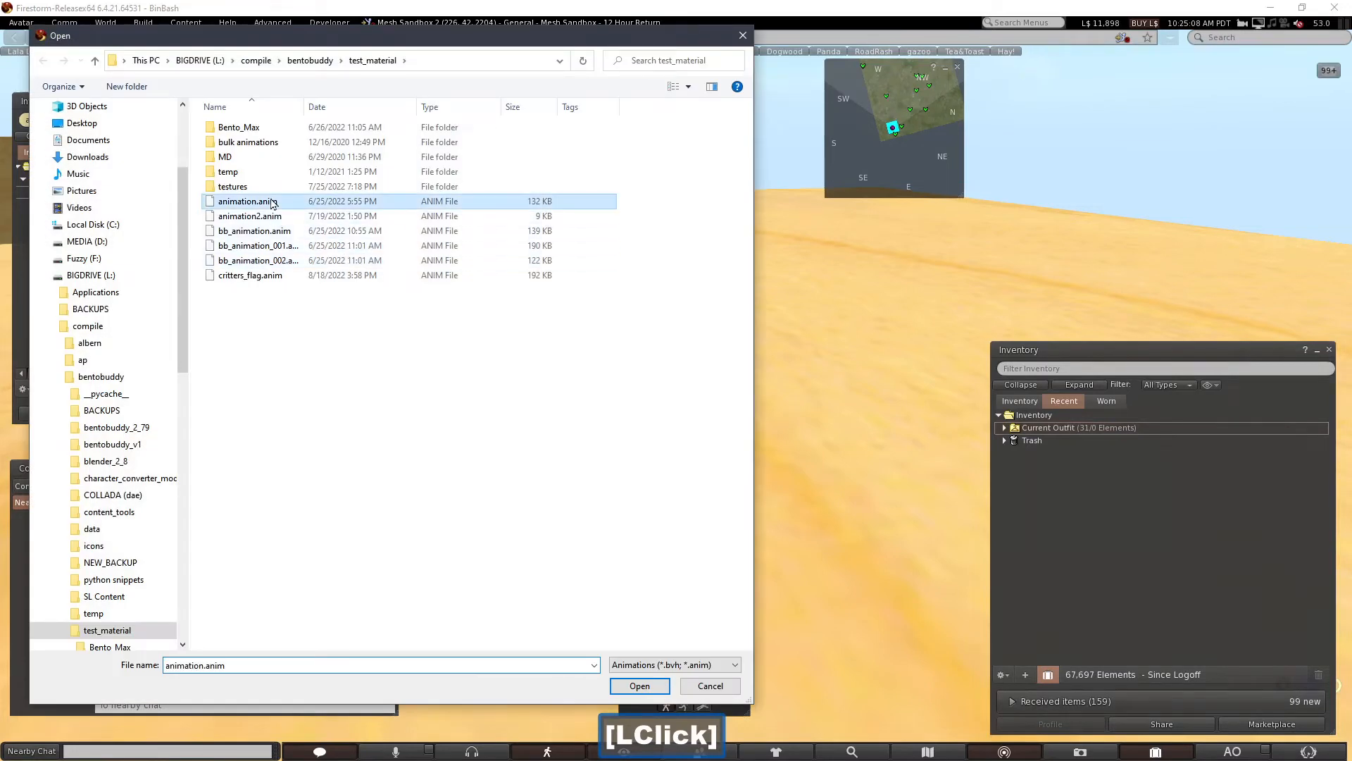
left_click(628, 415)
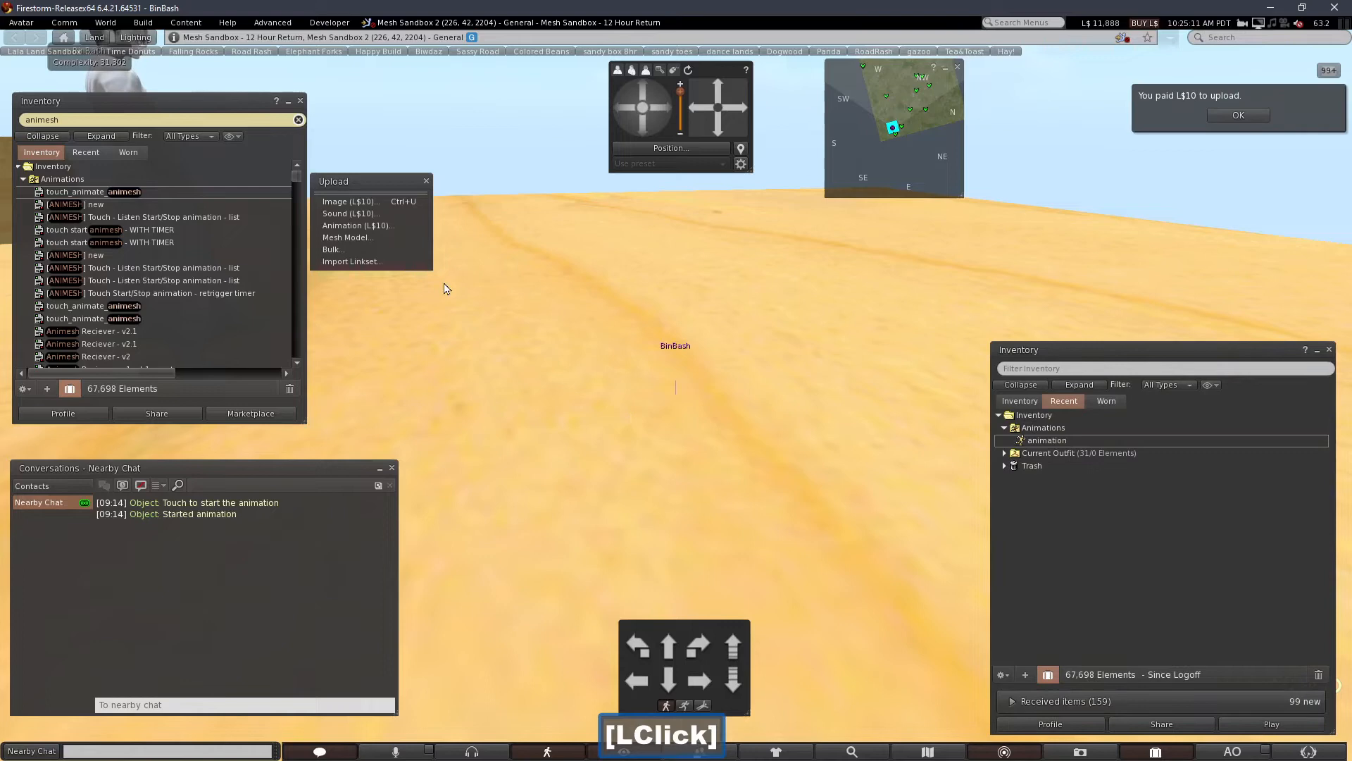
- Load a_test.dae as a mesh model for upload and set its physics model to Lowest
left_click(373, 236)
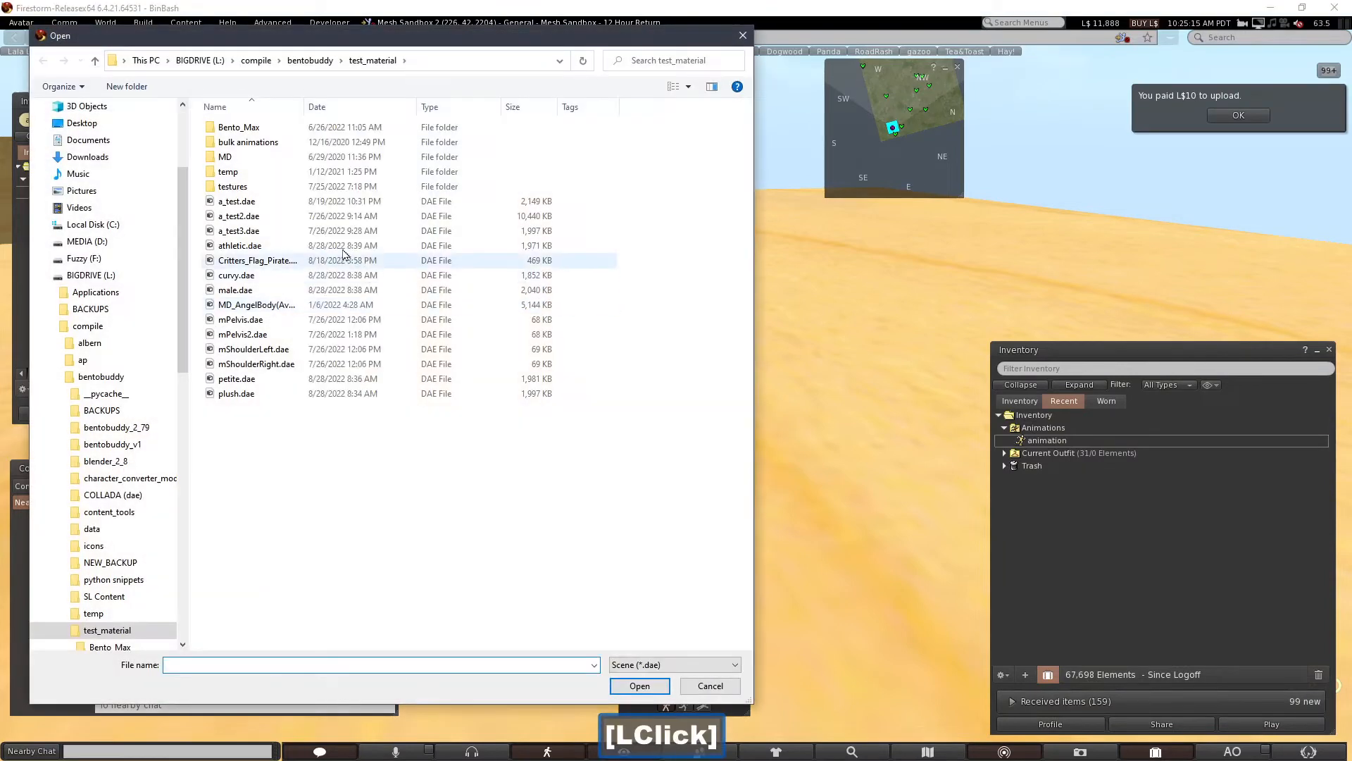
double_click(271, 203)
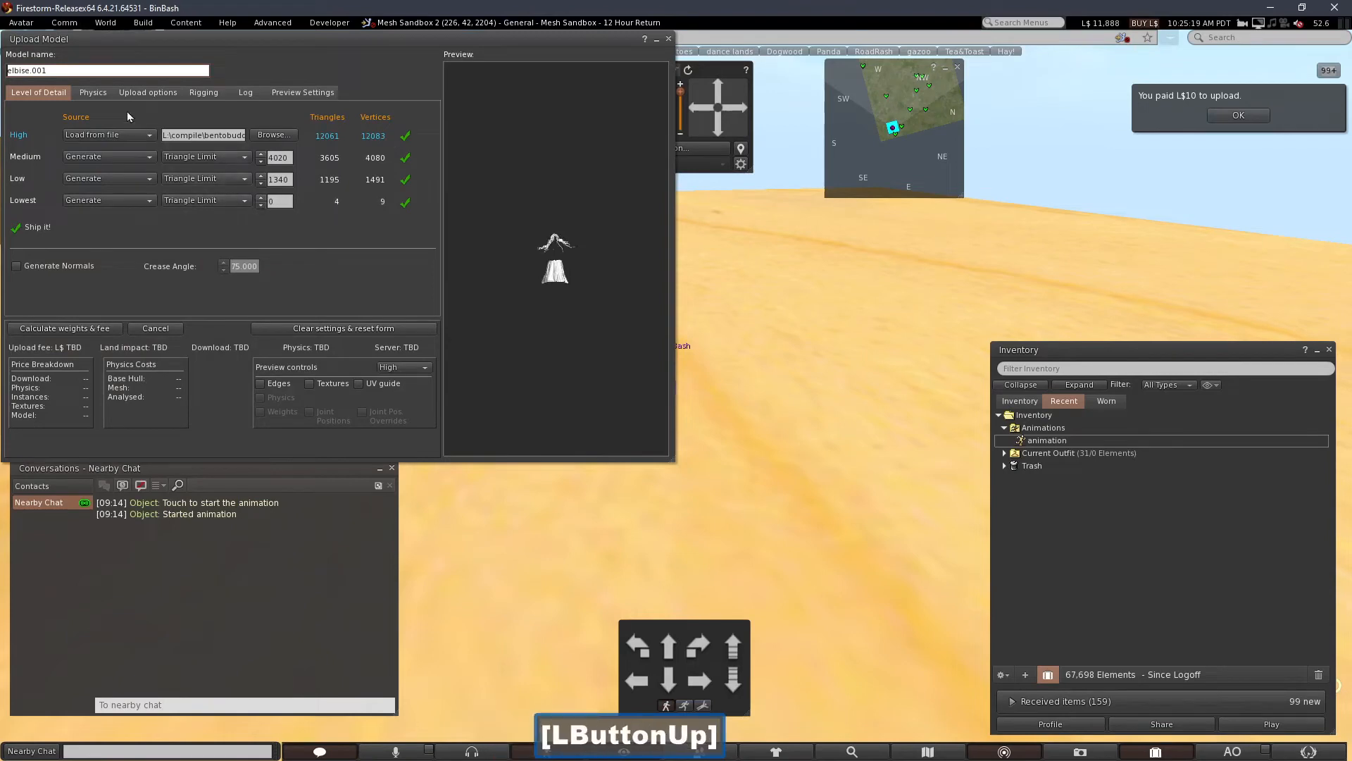
left_click(93, 93)
left_click(211, 118)
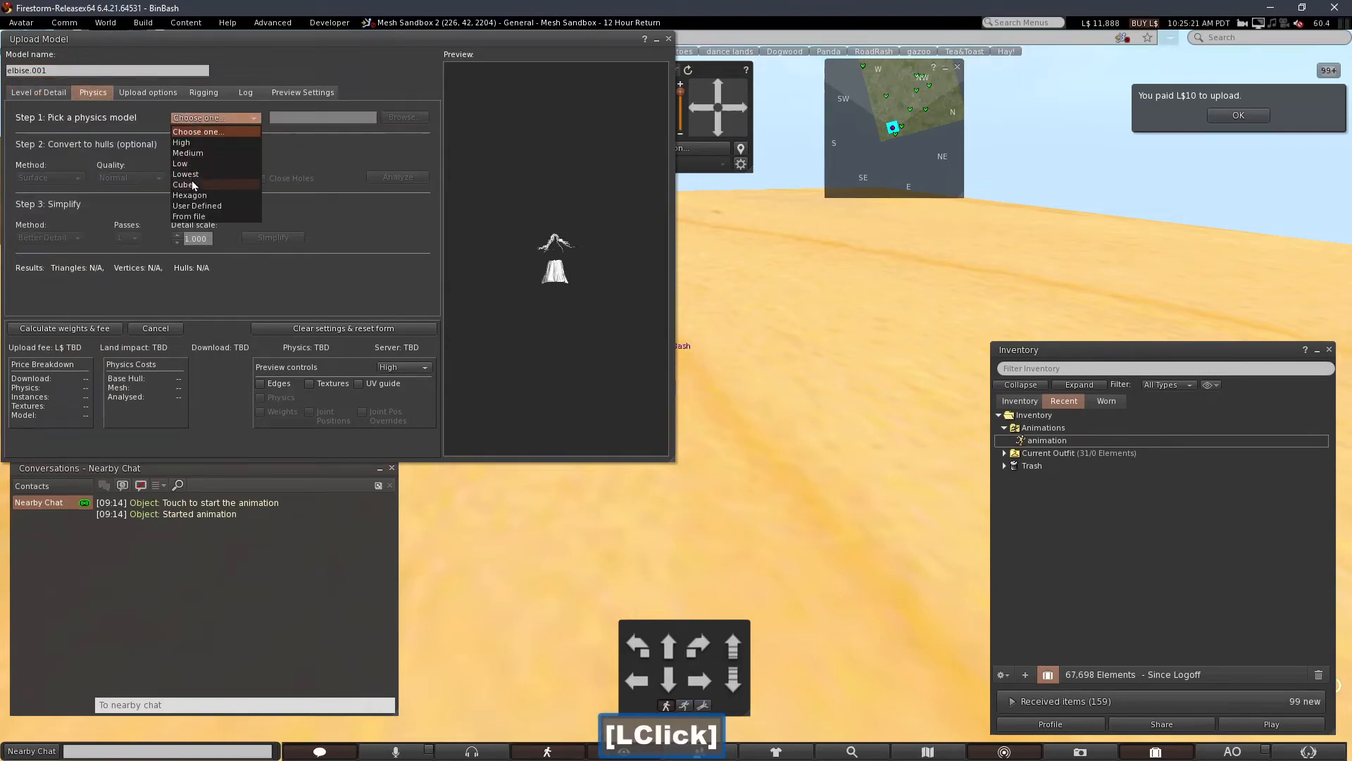
left_click(190, 184)
left_click(206, 117)
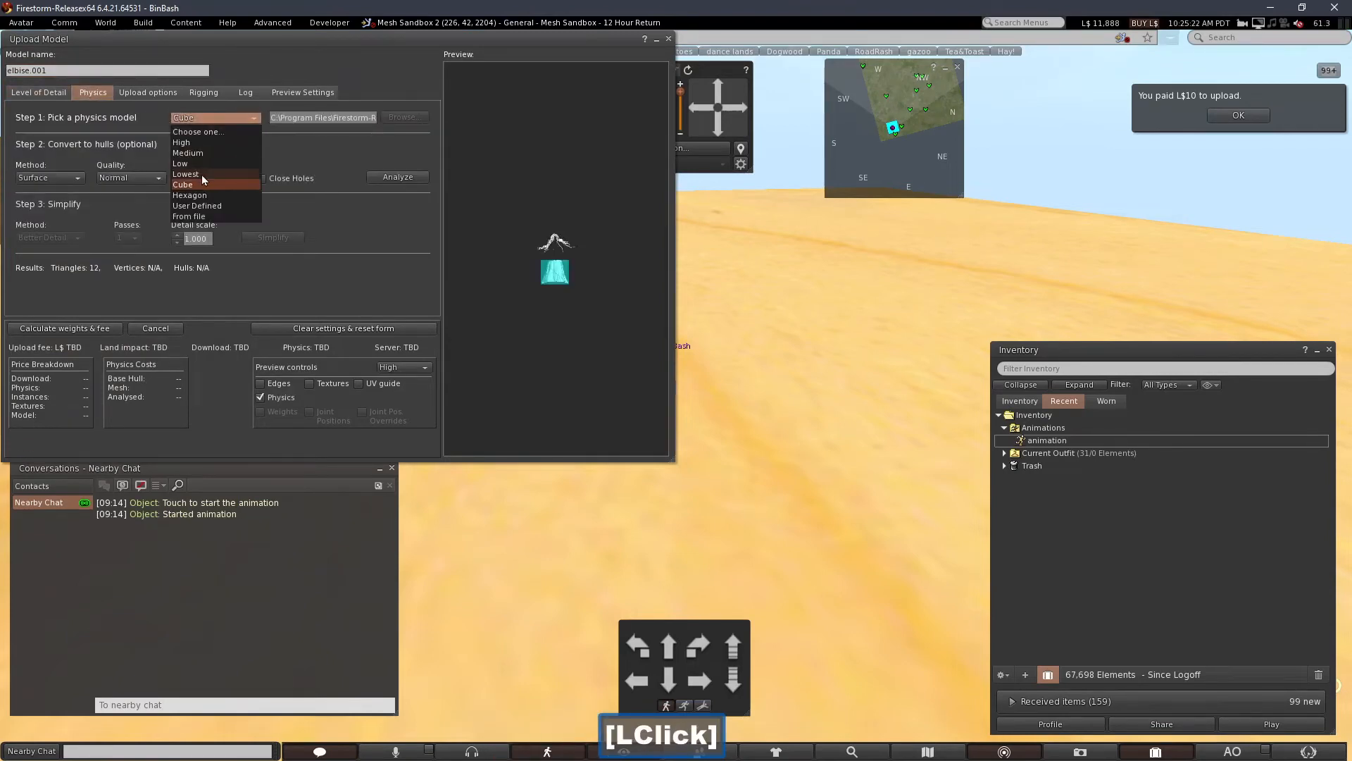
left_click(202, 175)
- Include skin weight and joint positions in the model's rigging, and enlarge its preview to check the hair and dress
left_click(204, 92)
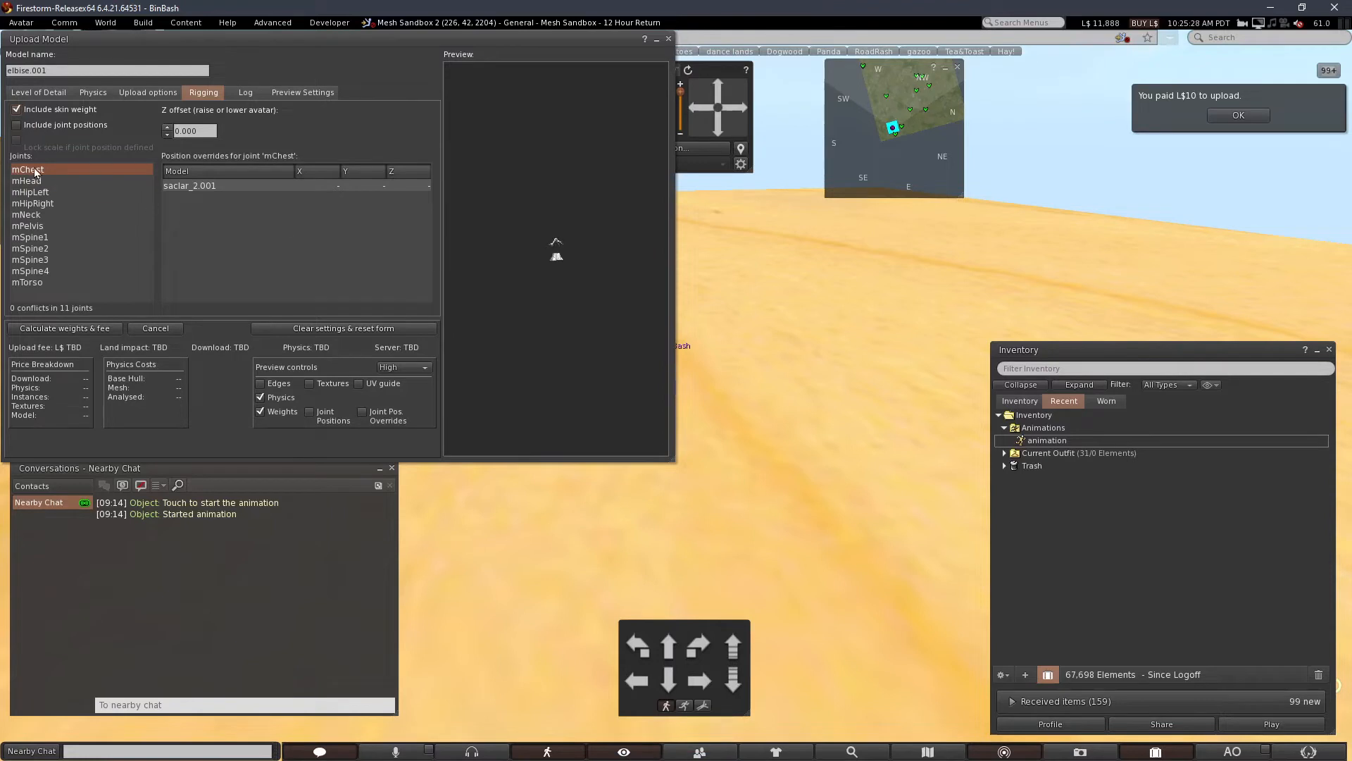
left_click(17, 125)
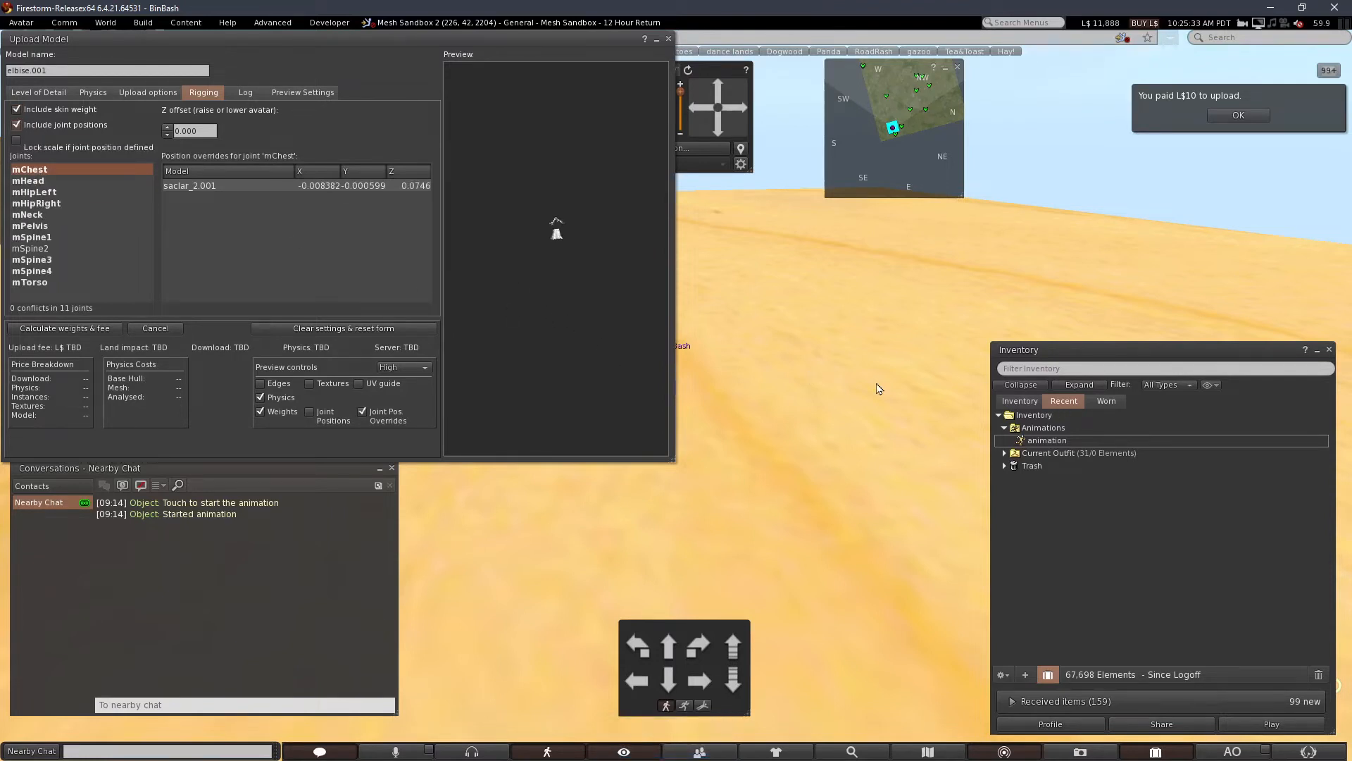
left_click_drag(528, 235, 557, 183)
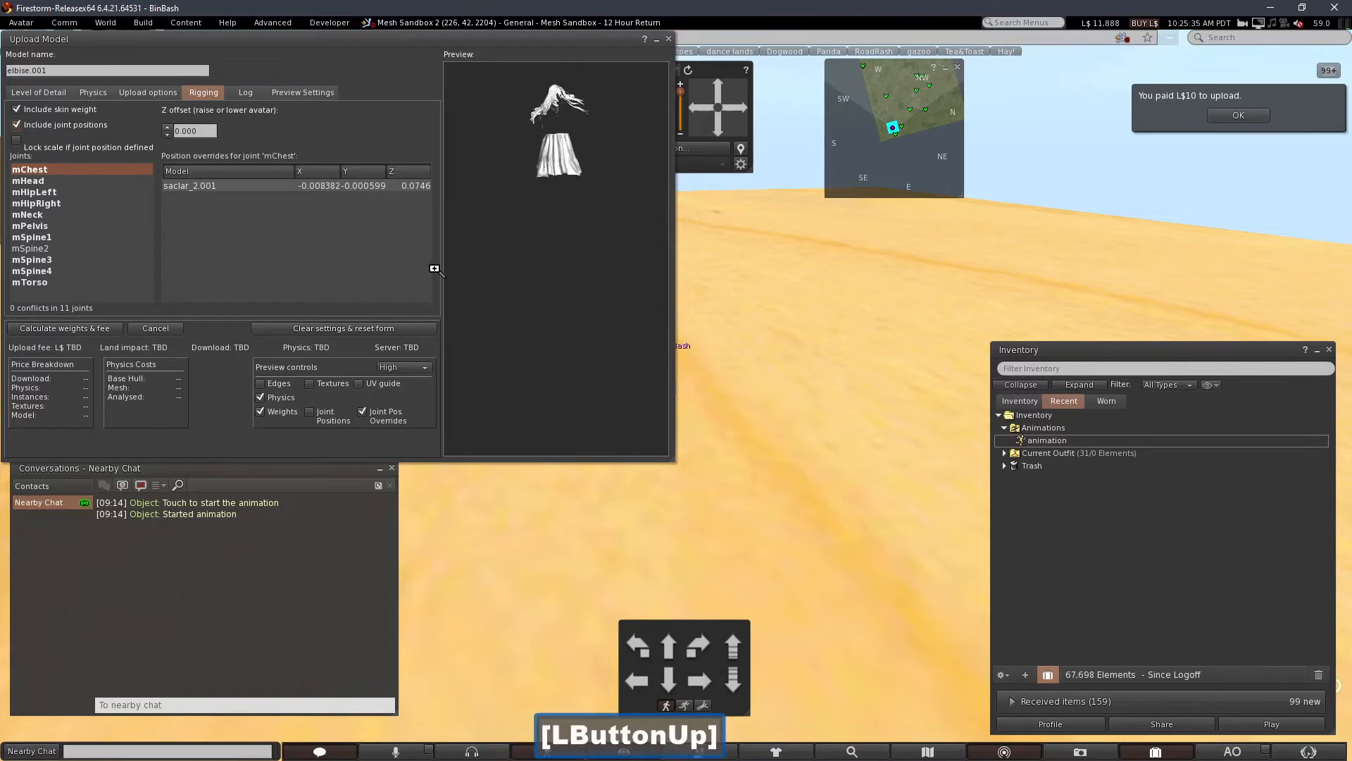
- Calculate the weights and fee for the hair and dress model and try to upload it
left_click(34, 327)
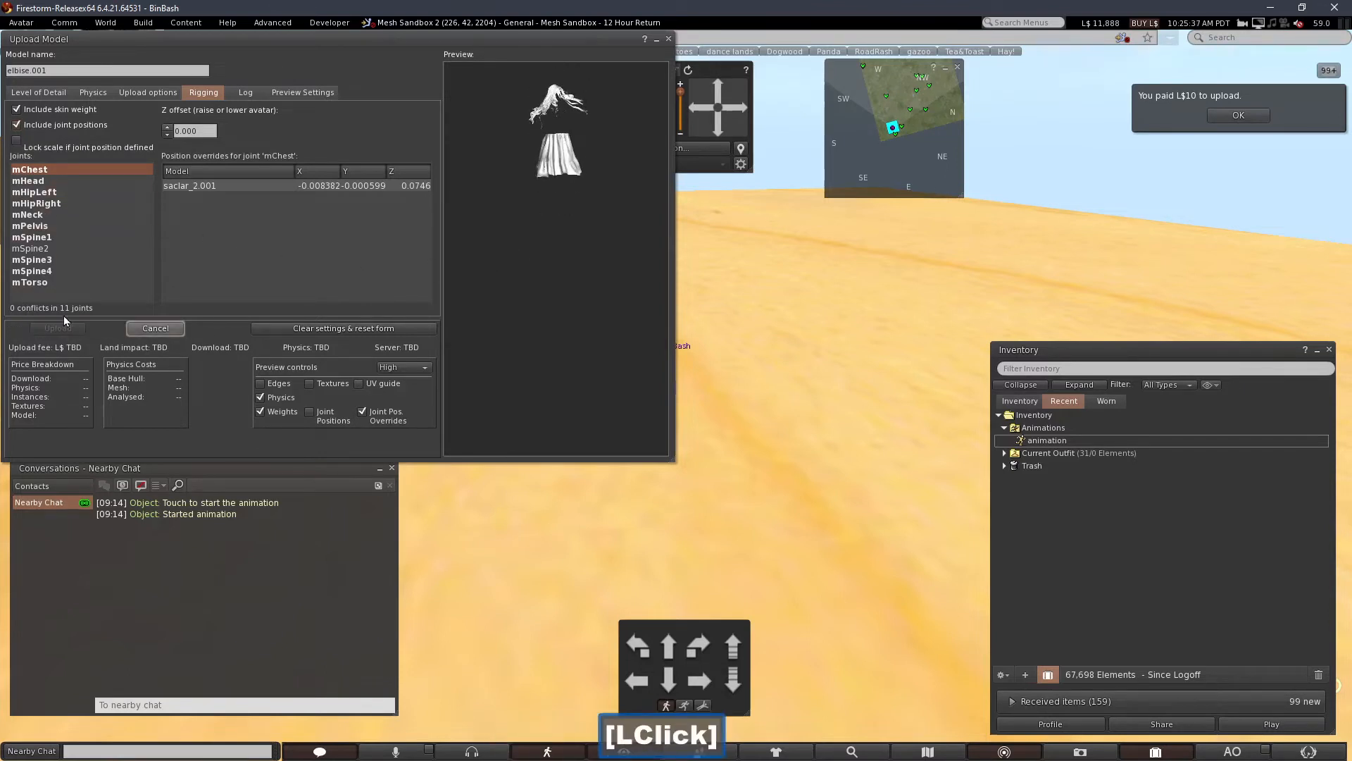
left_click(1068, 518)
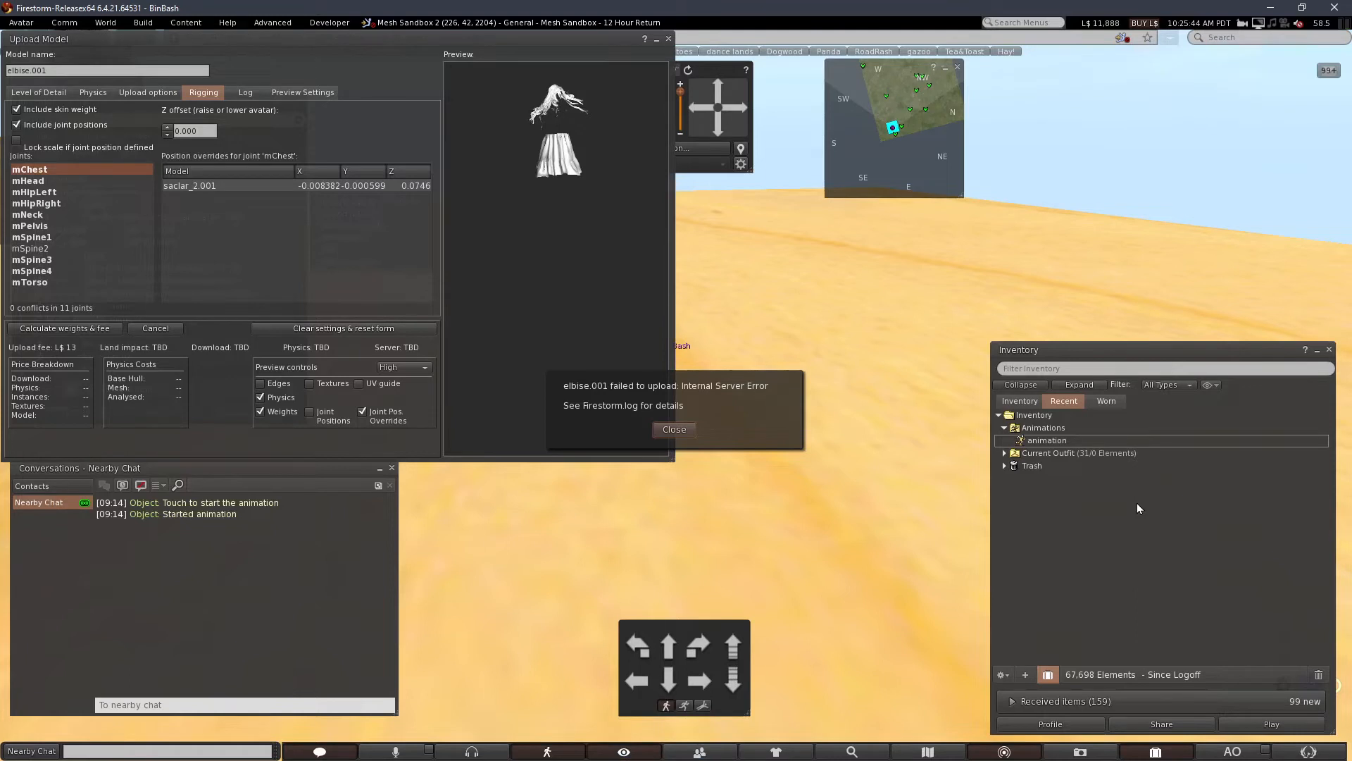
left_click(654, 427)
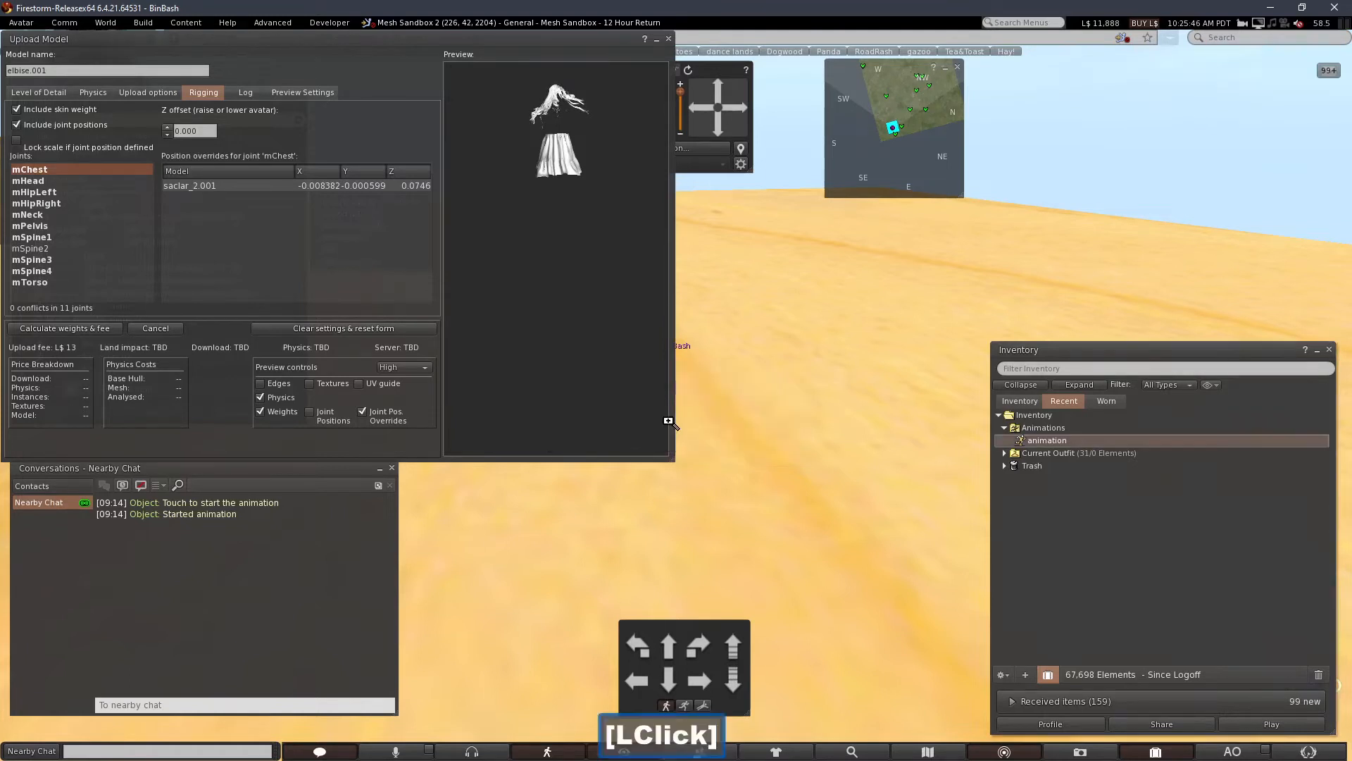
- Calculate the weights and fee, upload the elbise.001 model, and place it from the inventory onto the sand
left_click(116, 329)
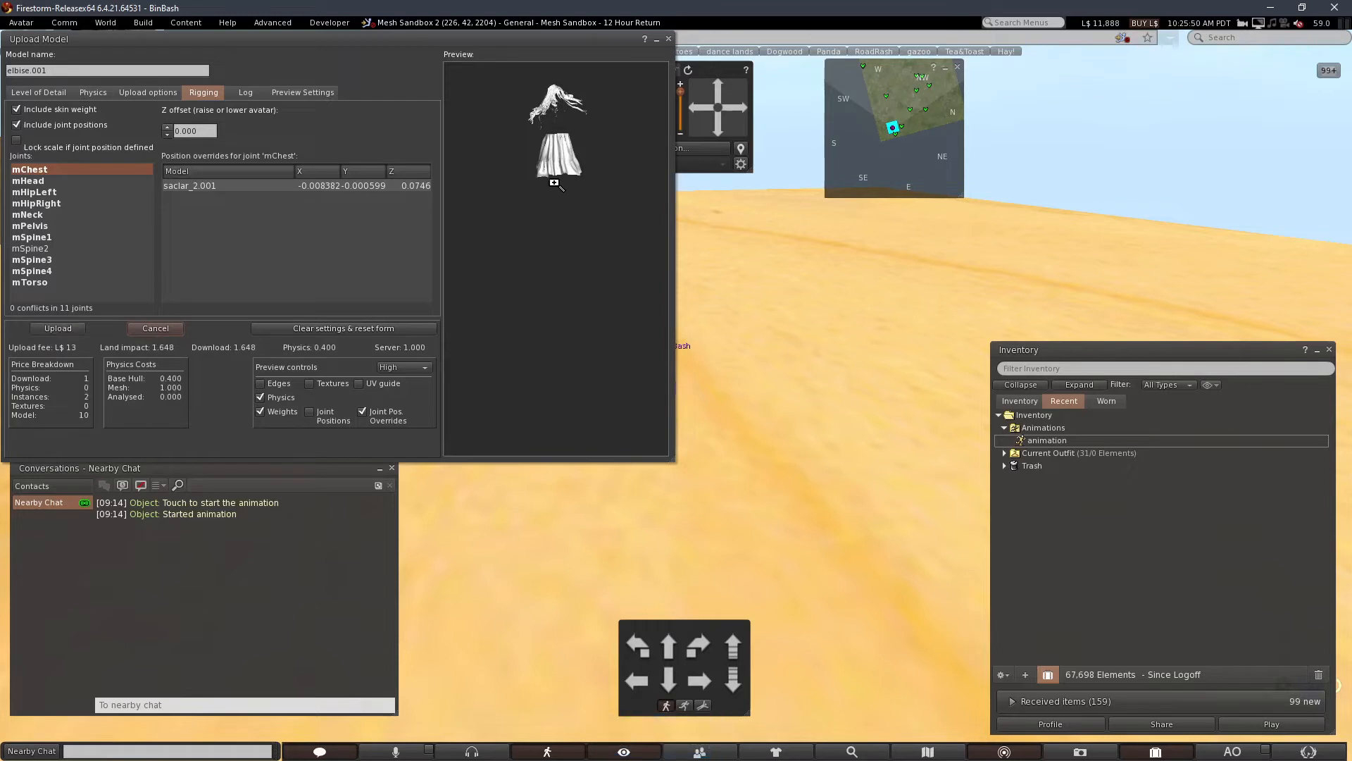
left_click(58, 329)
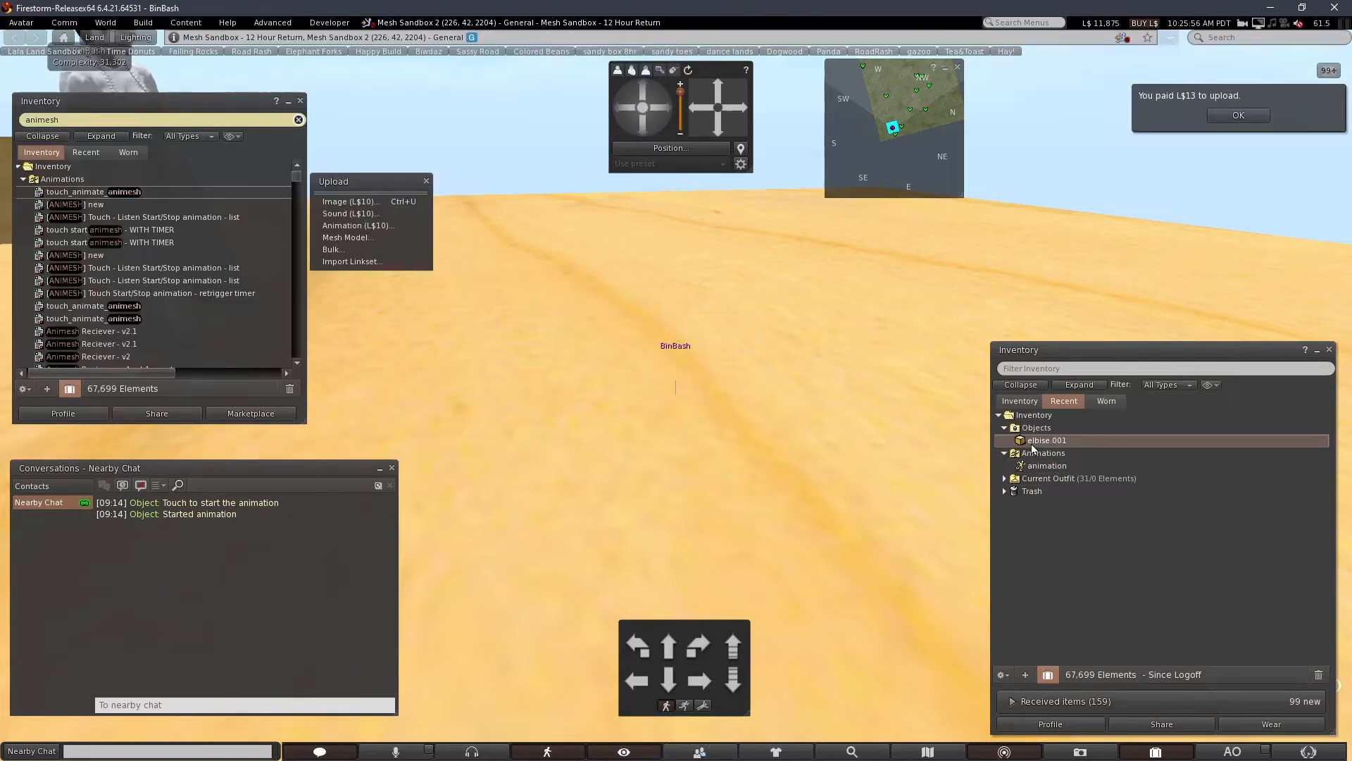
left_click(888, 447)
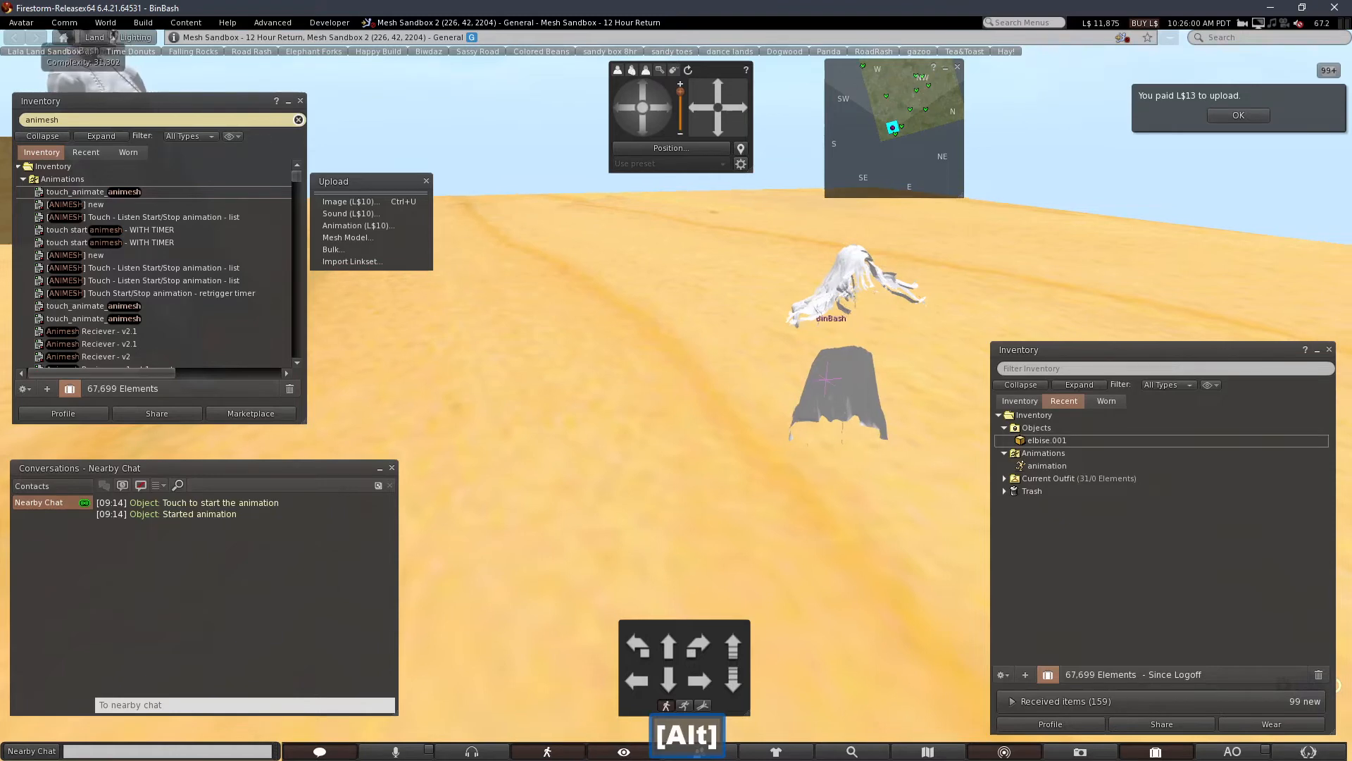
- Inspect the placed hair and skirt object on the sand, and delete it
left_click(817, 386, "alt")
mouse_move(676, 394)
left_mouse_down("alt")
mouse_move(627, 407)
mouse_move(564, 479)
mouse_move(504, 482)
mouse_move(687, 399)
left_mouse_up("alt")
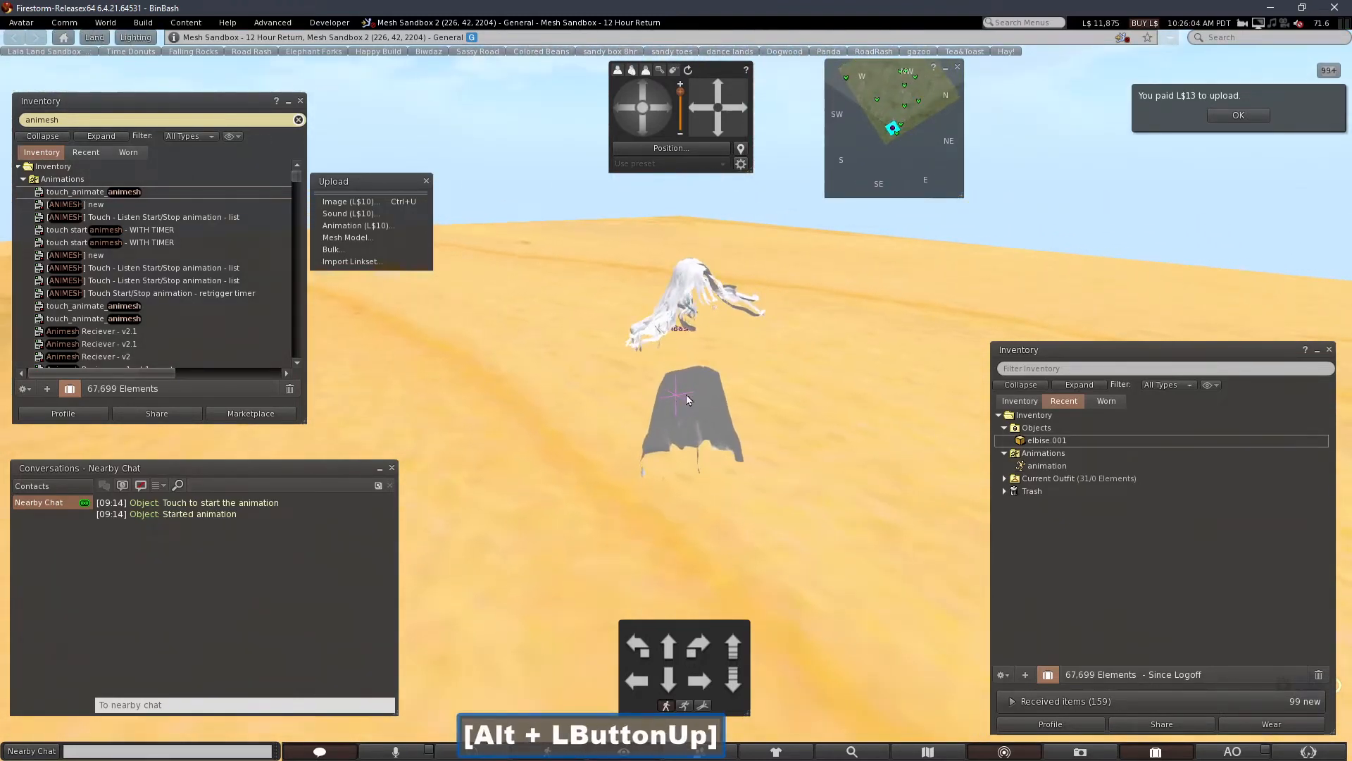
right_click(688, 408)
left_click(712, 421)
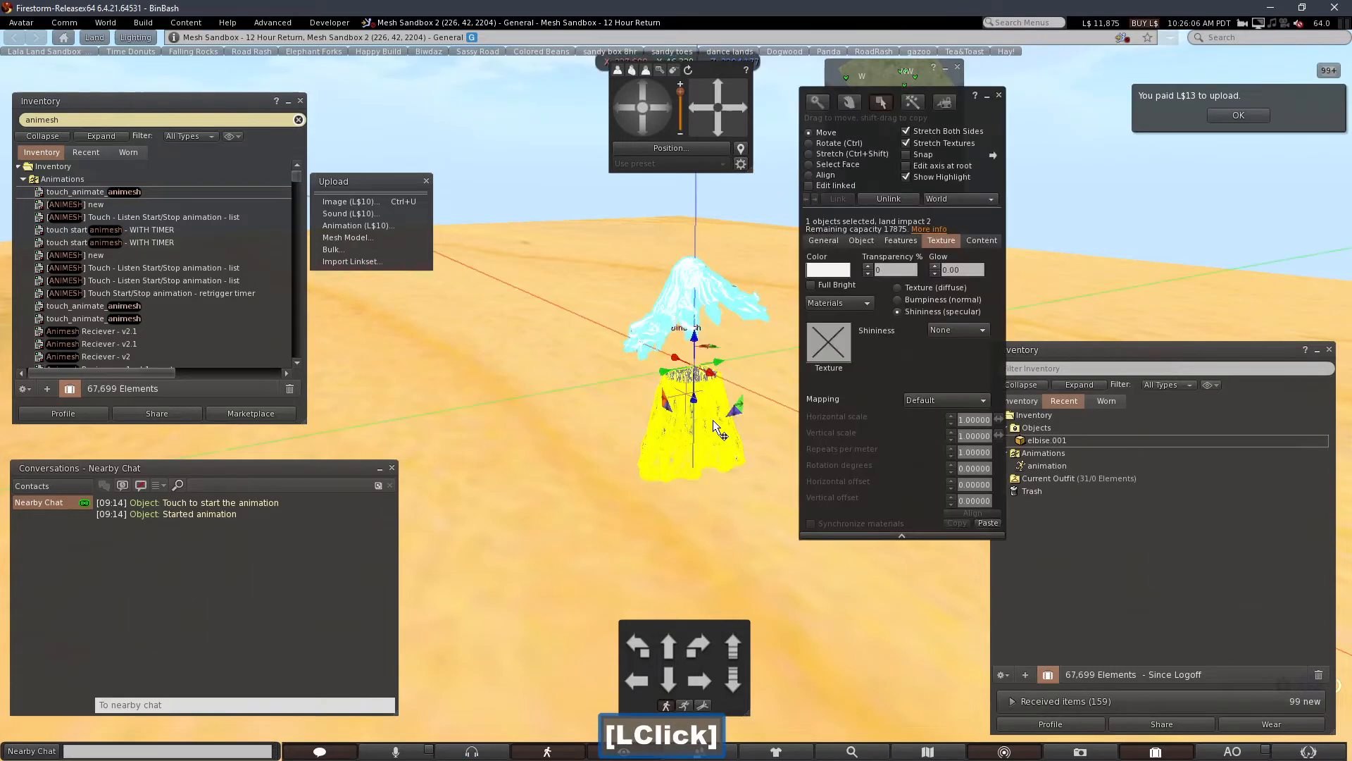
key("Delete")
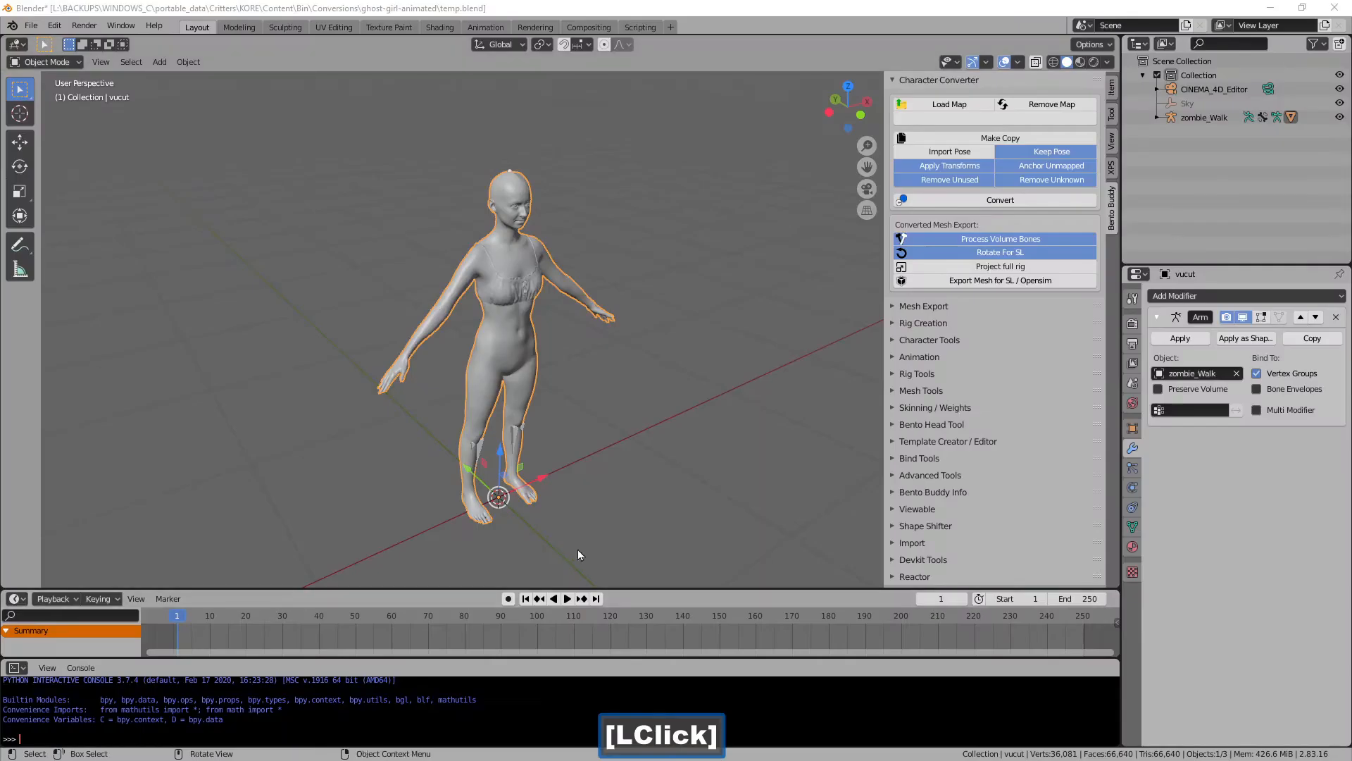
- Switch to Blender and reopen the recent file temp.blend without saving the changes
left_click(31, 25)
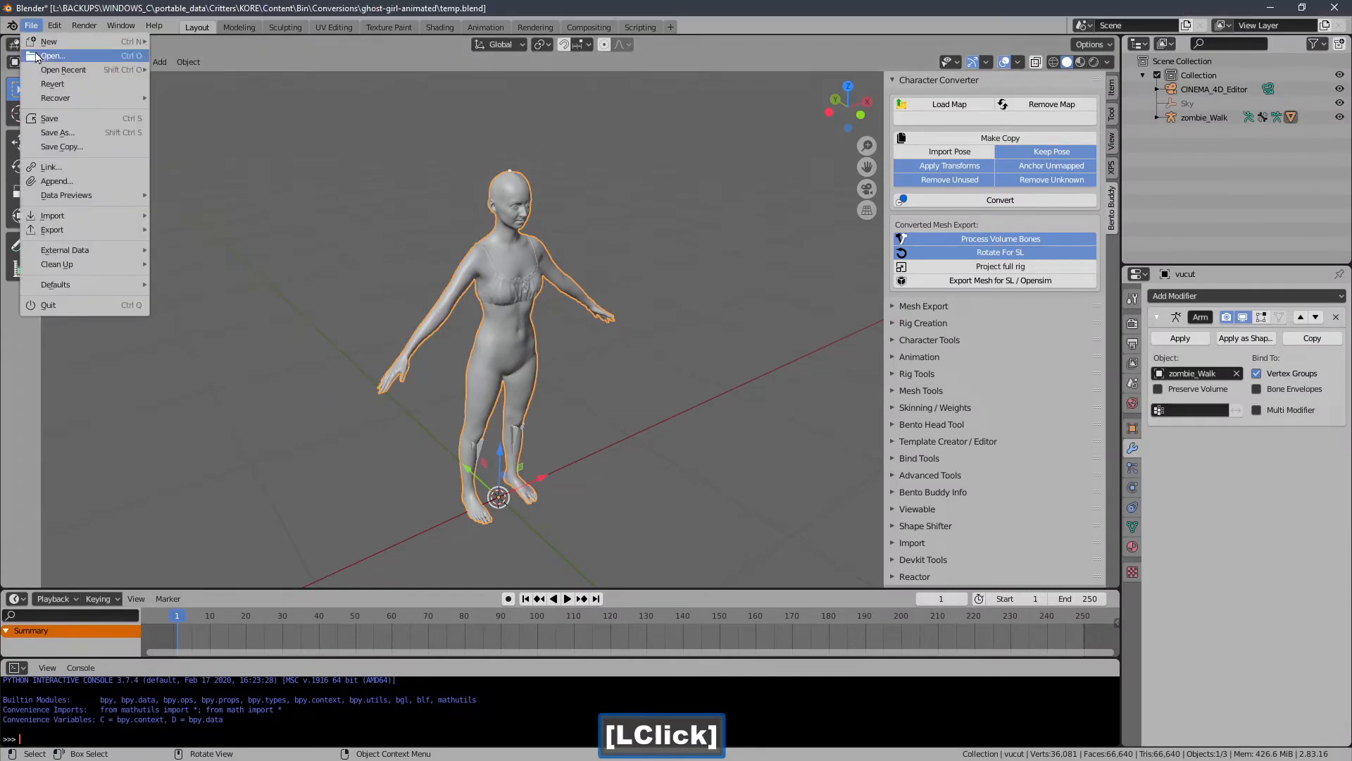
mouse_move(53, 73)
left_click(175, 69)
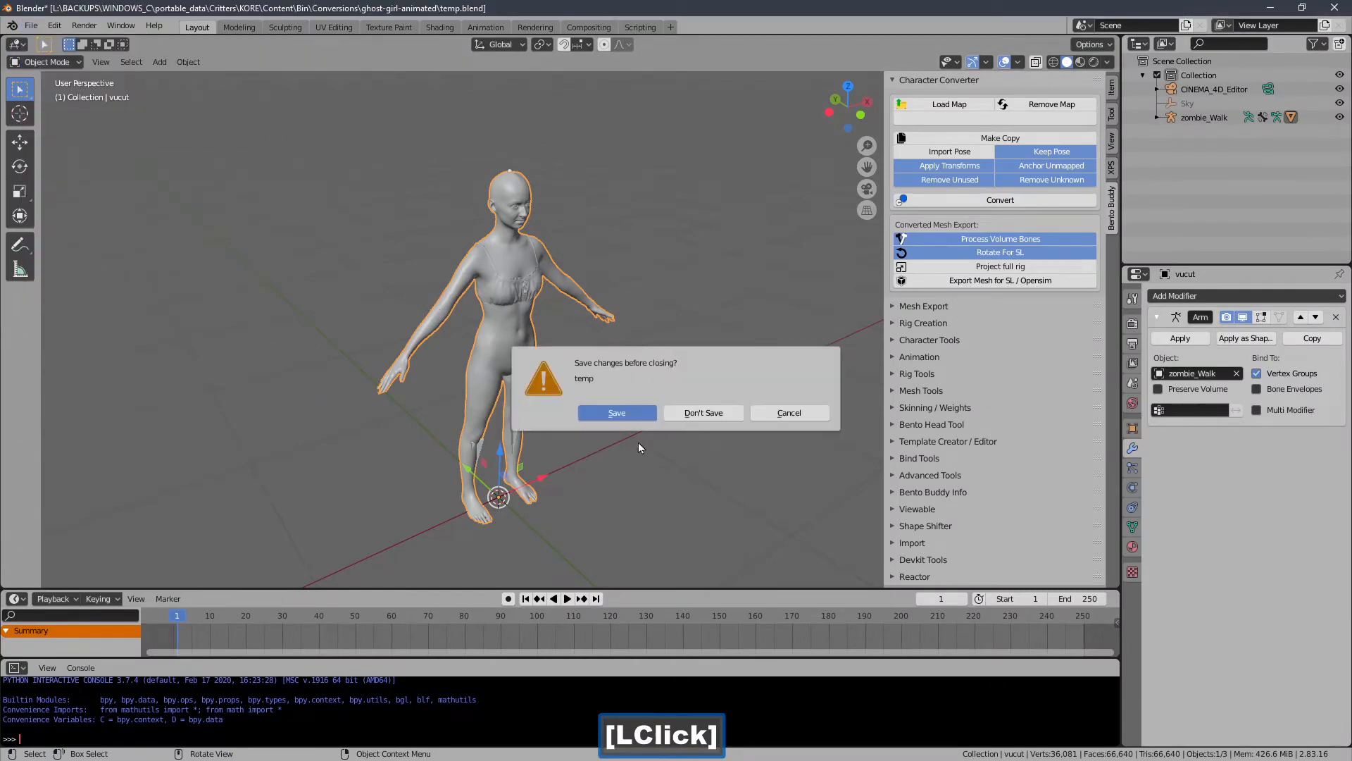
left_click(703, 413)
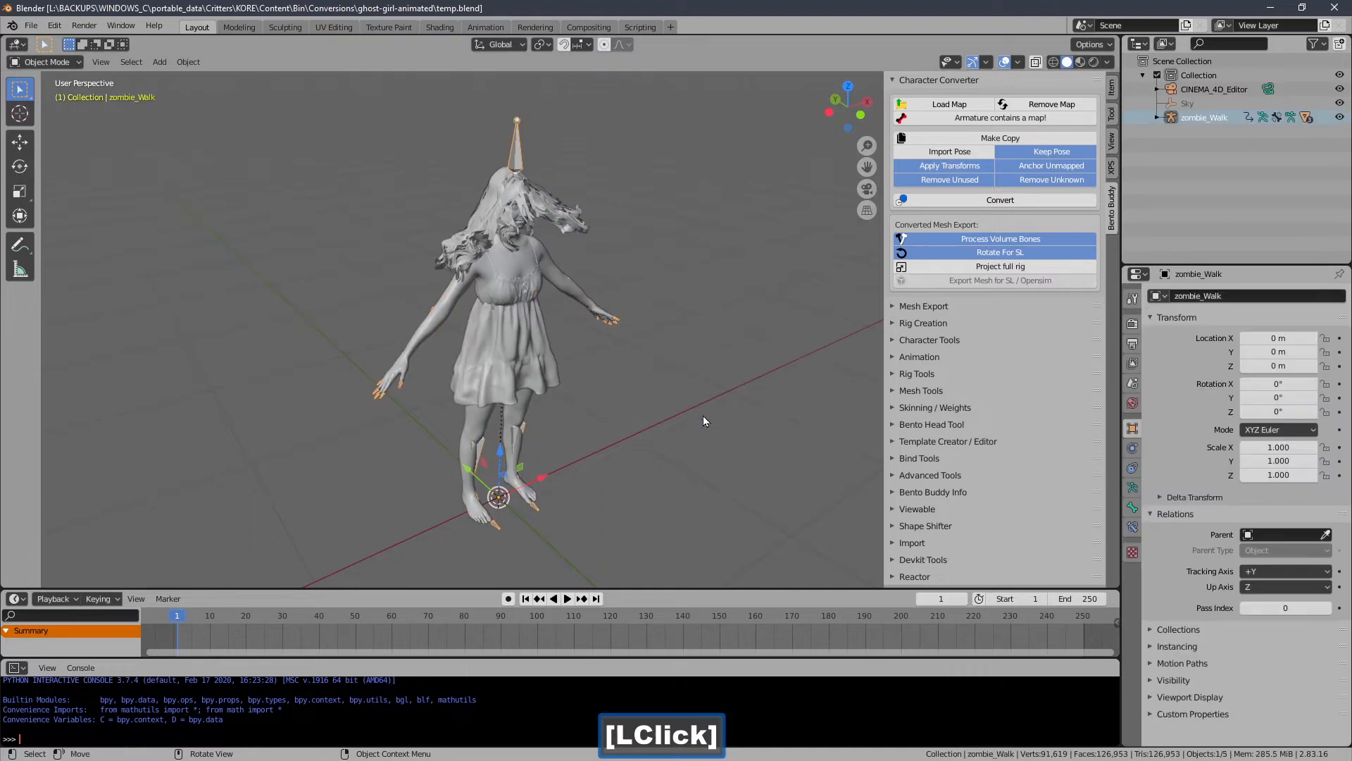
- Put the skirt mesh elbise into Edit Mode and display its face normals
left_click(555, 359)
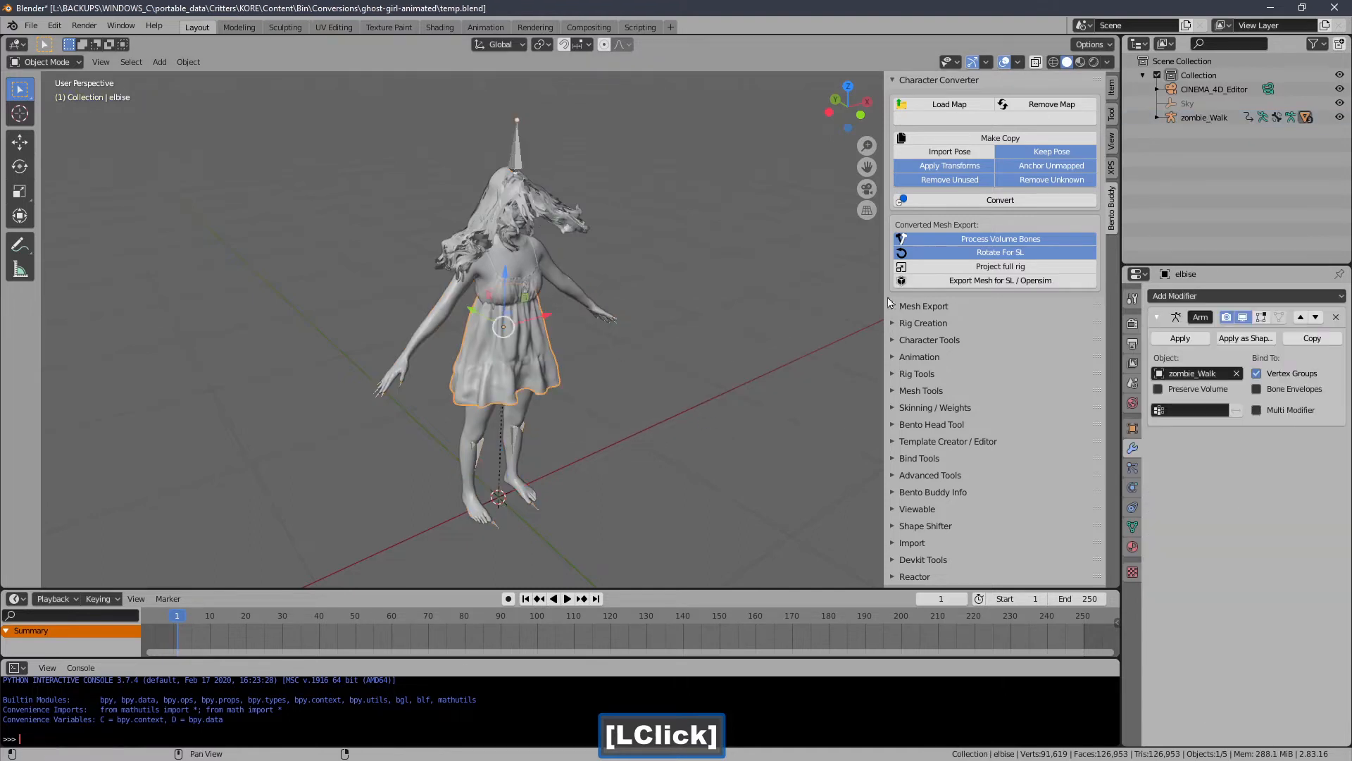
left_click(1018, 62)
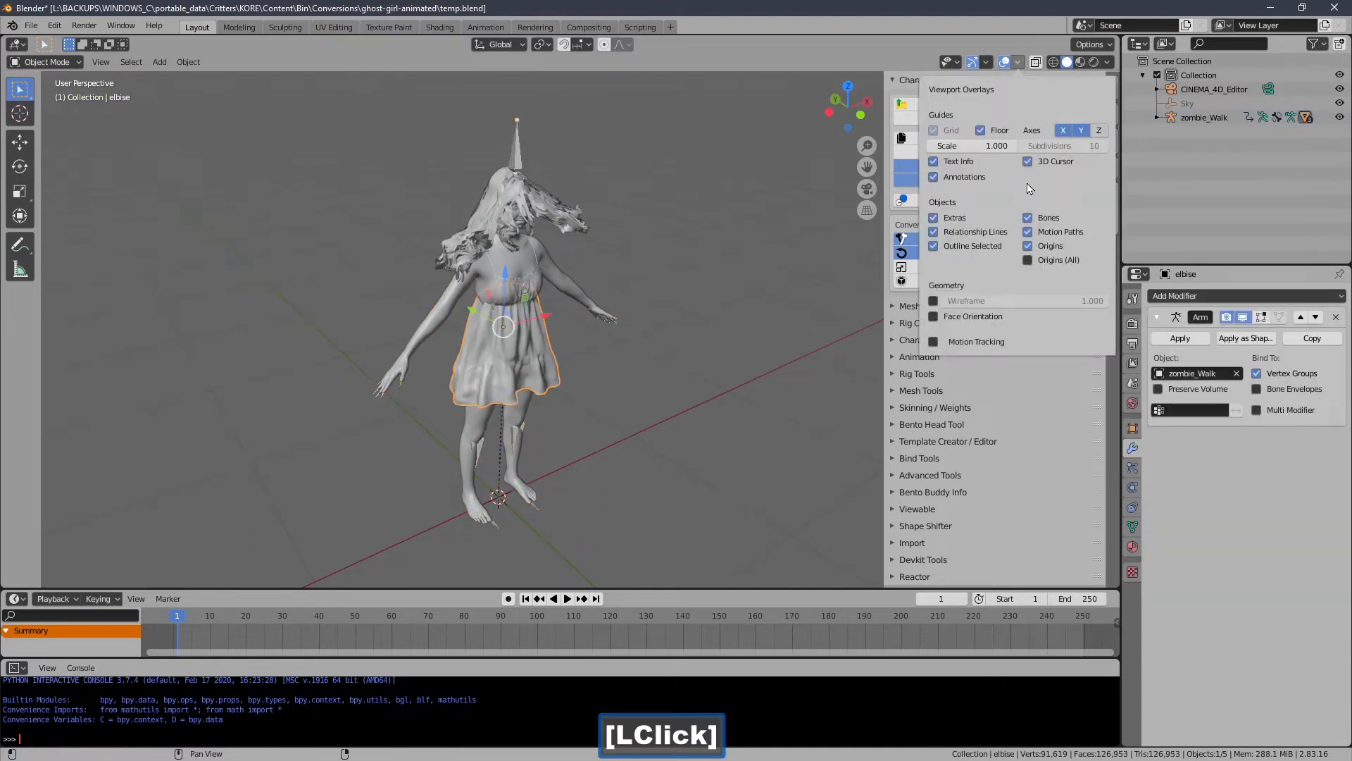
left_click(71, 64)
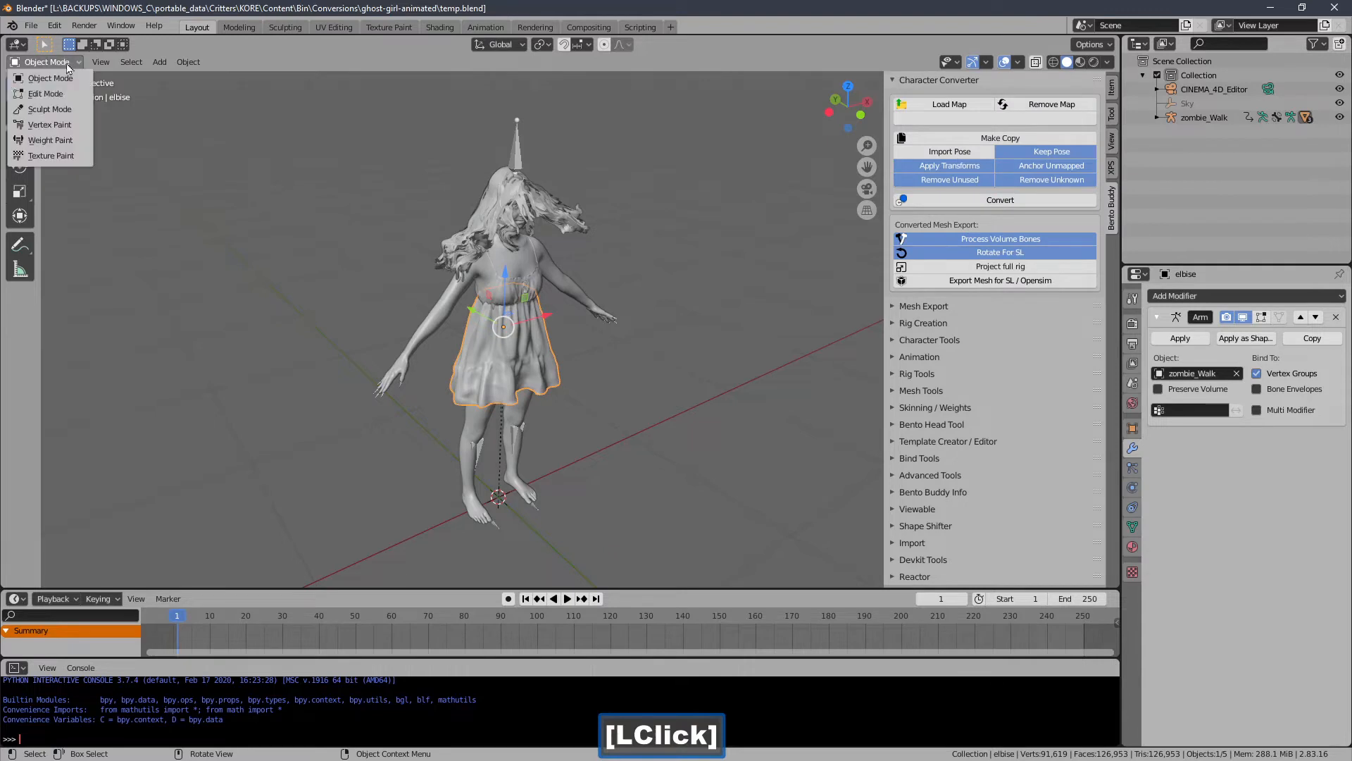
left_click(78, 99)
left_click(1018, 62)
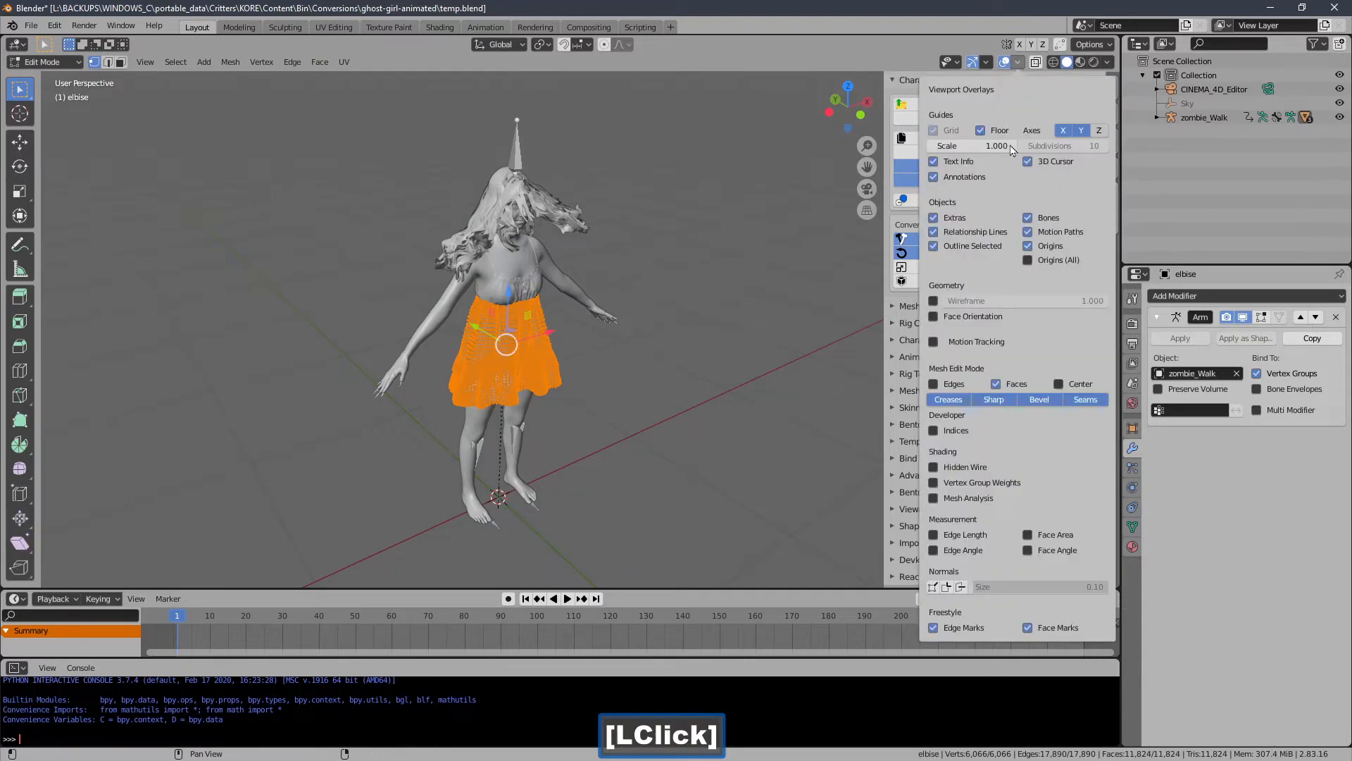
left_click(960, 587)
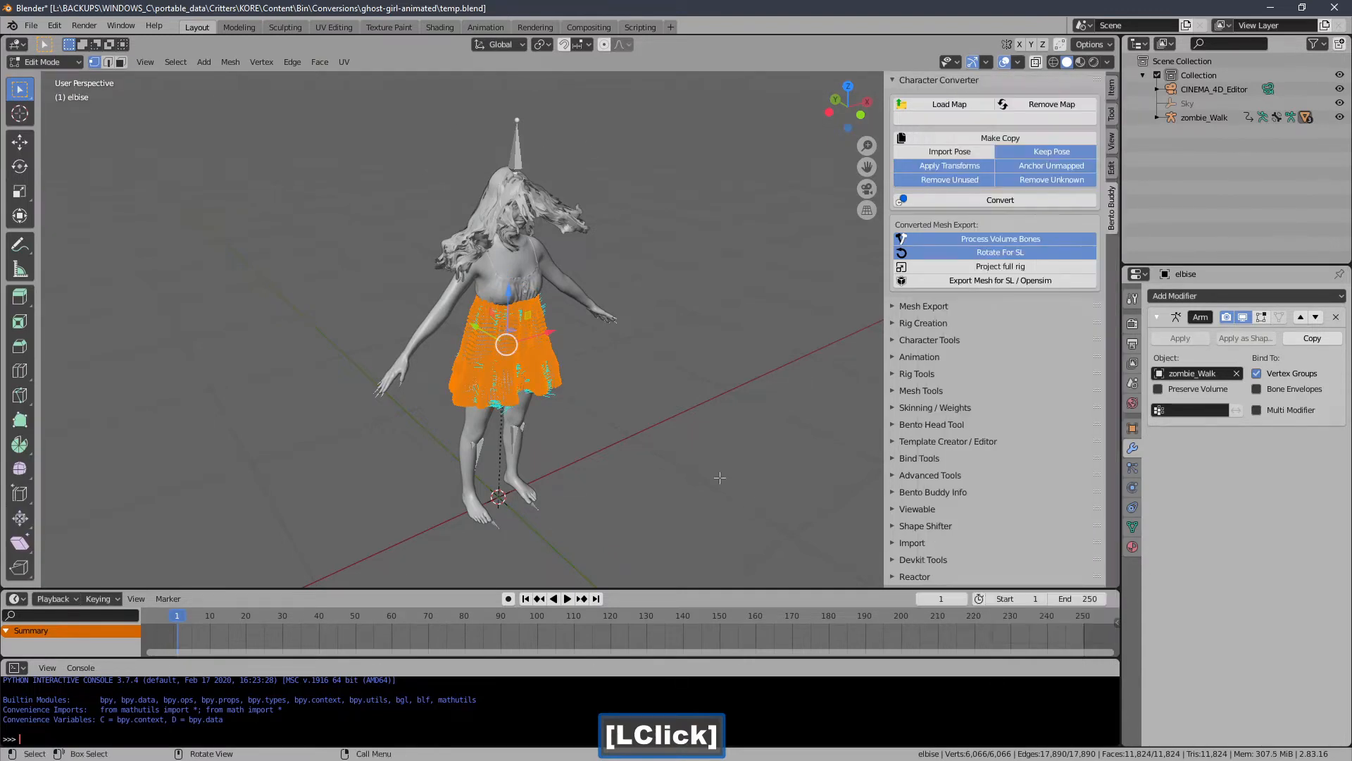
- Recalculate the skirt's normals to the outside and check them from another angle
scroll(595, 354, "up", 5)
middle_click_drag(596, 354, 532, 374)
left_click(231, 63)
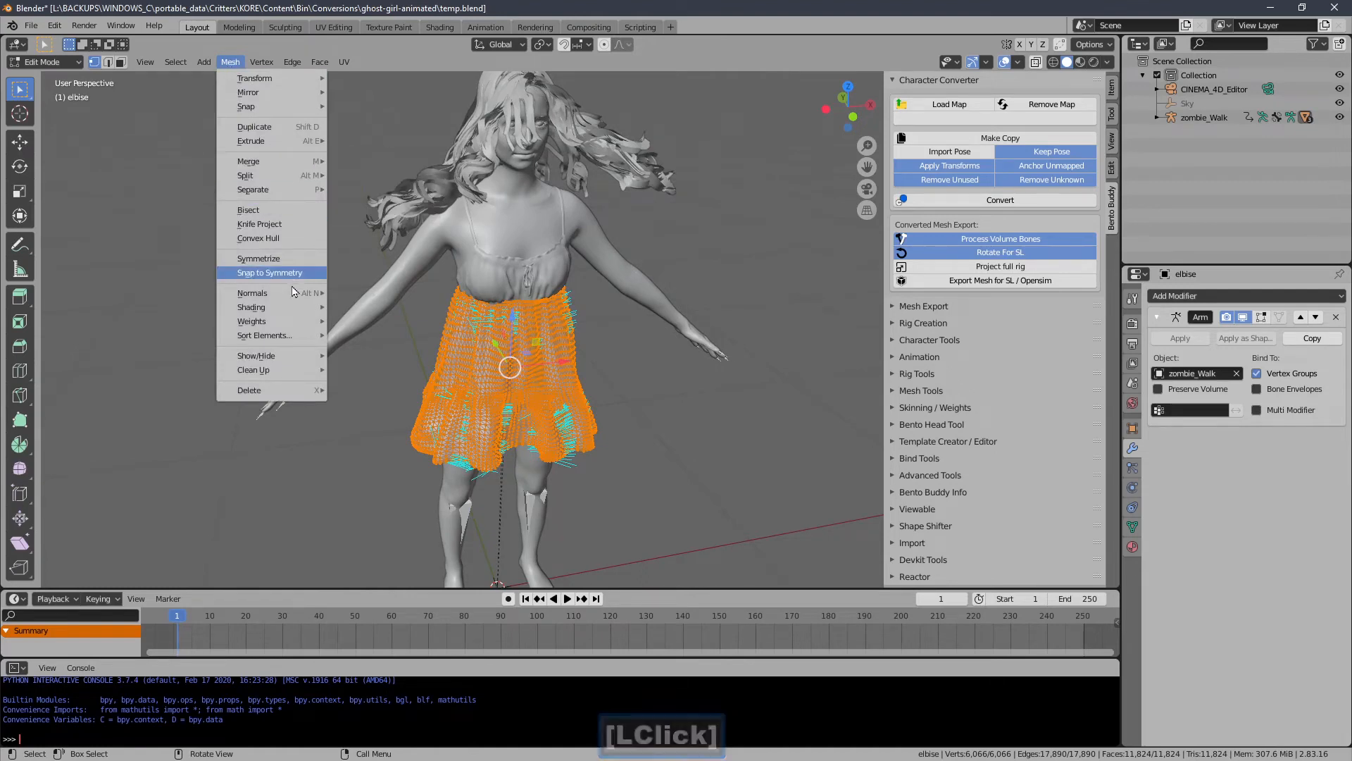
mouse_move(289, 303)
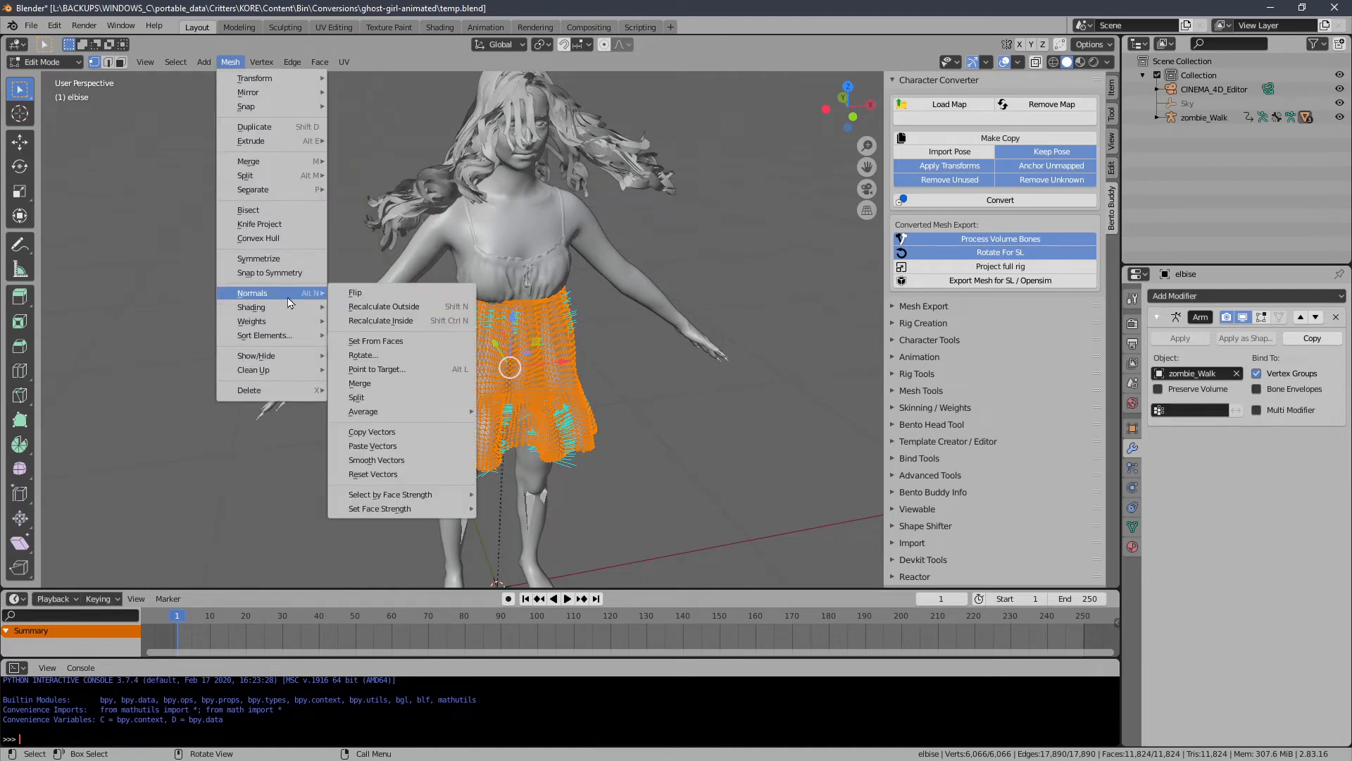
left_click(431, 314)
middle_click_drag(599, 310, 651, 307)
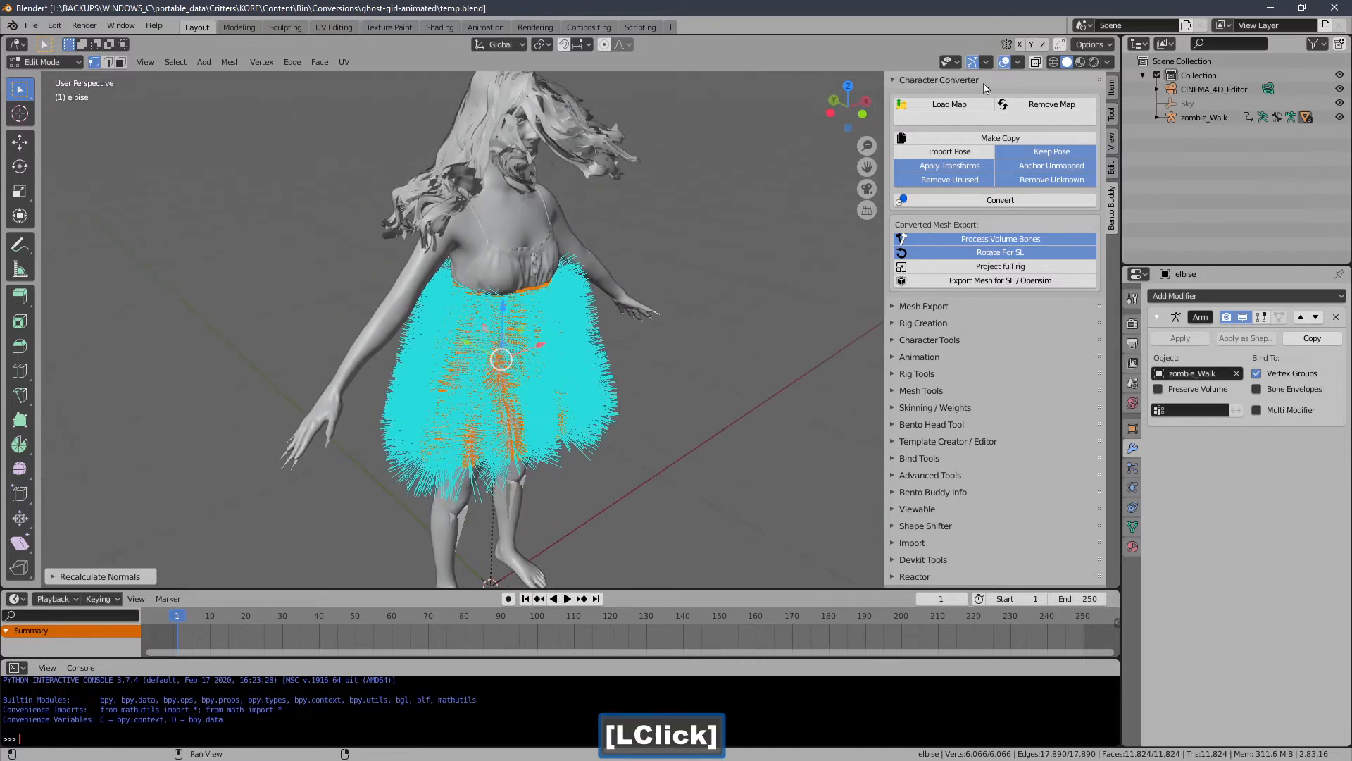
- Hide the skirt's face normals and return to Object Mode
left_click(987, 63)
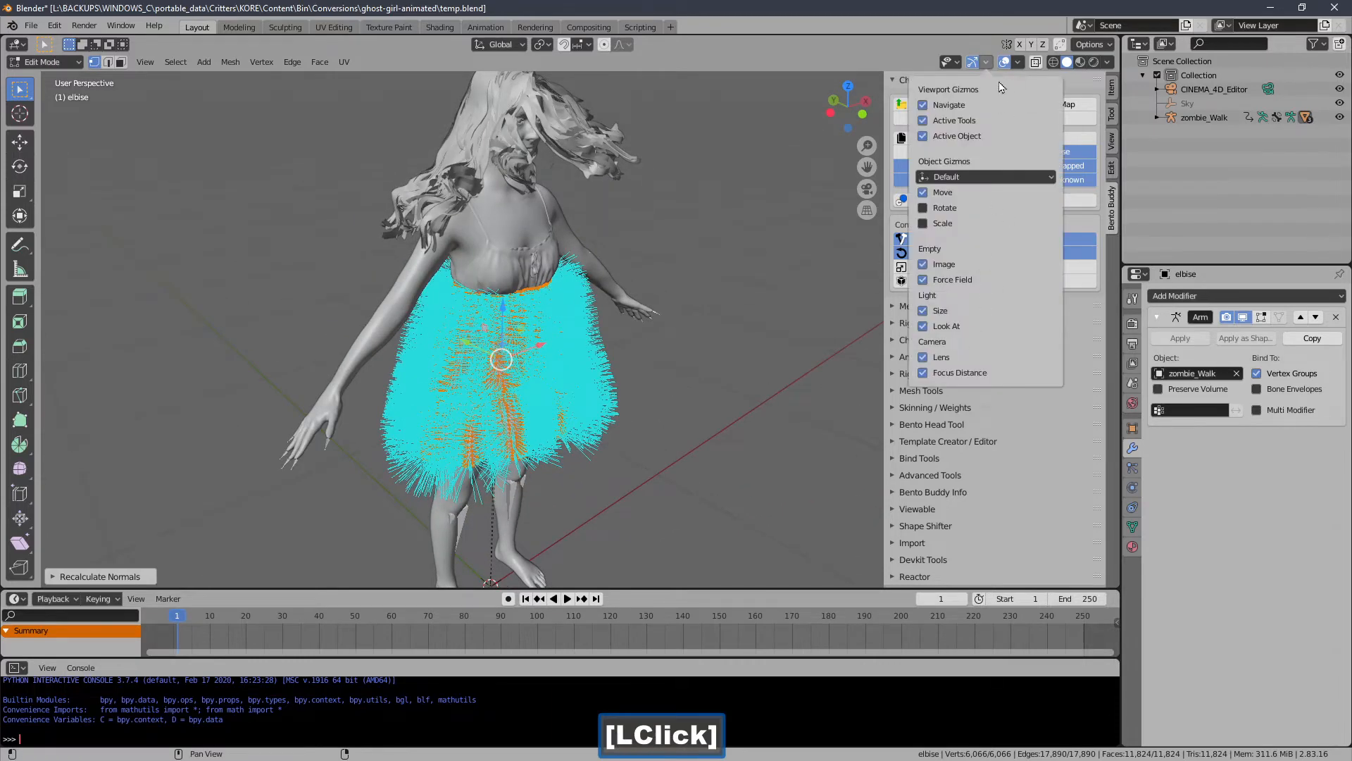
left_click(1019, 63)
left_click(964, 585)
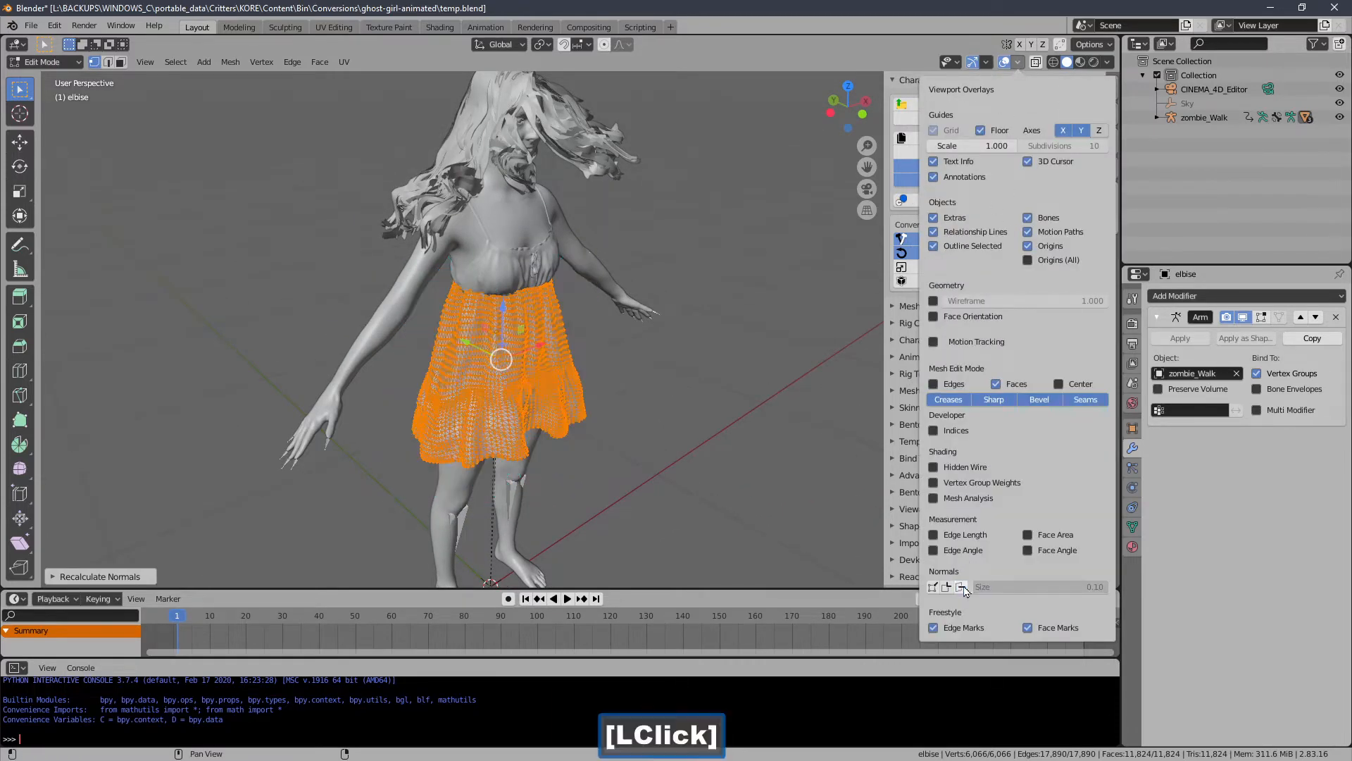
left_click(42, 62)
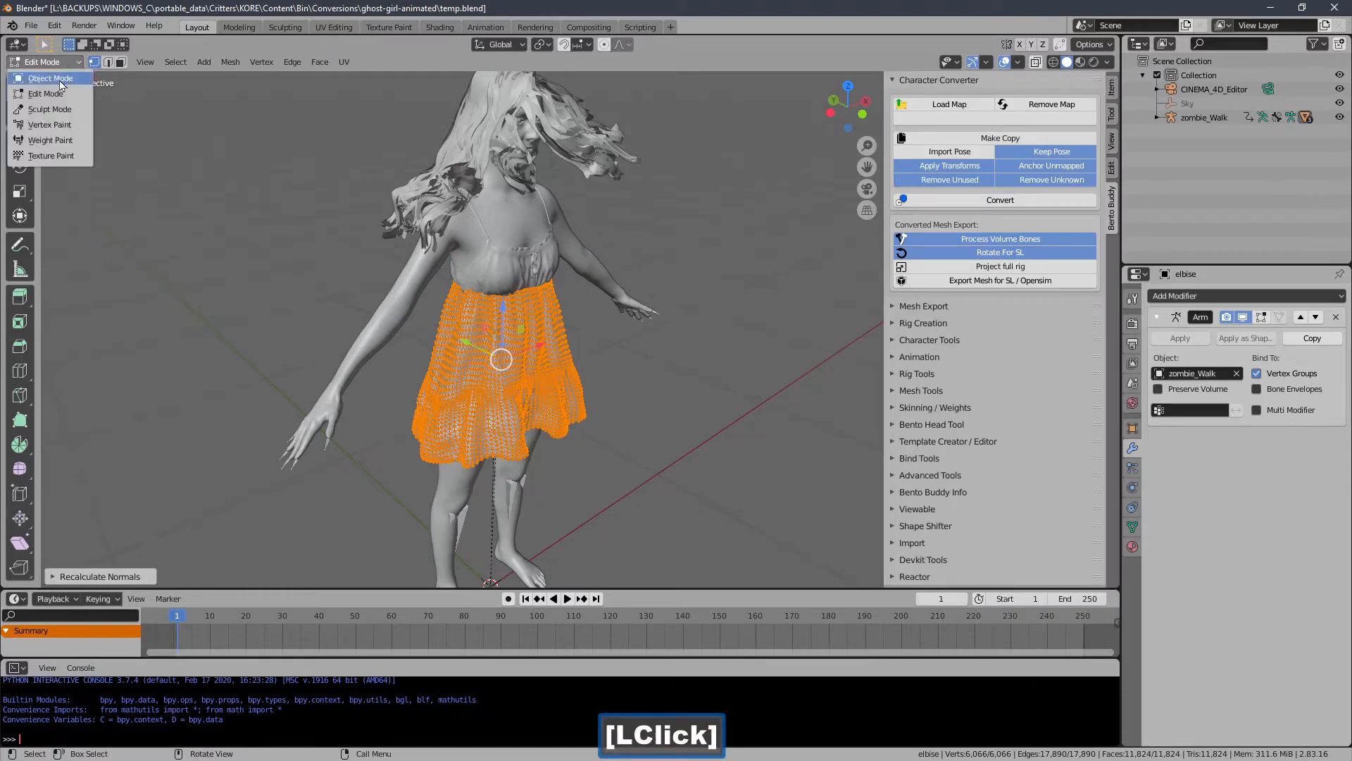
left_click(42, 71)
- Delete the body mesh vucut, leaving the hair, skirt and armature
middle_click_drag(638, 235, 641, 243, "ctrl")
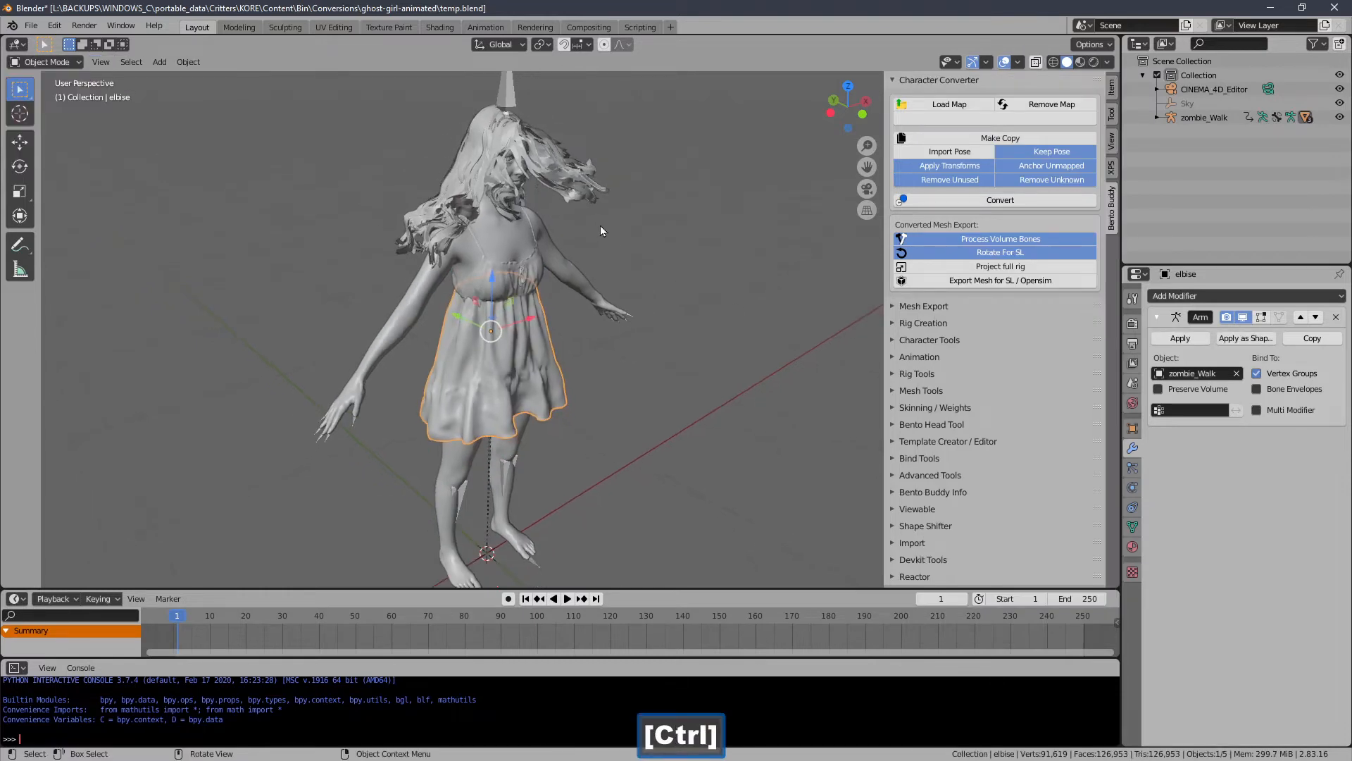
left_click(587, 294)
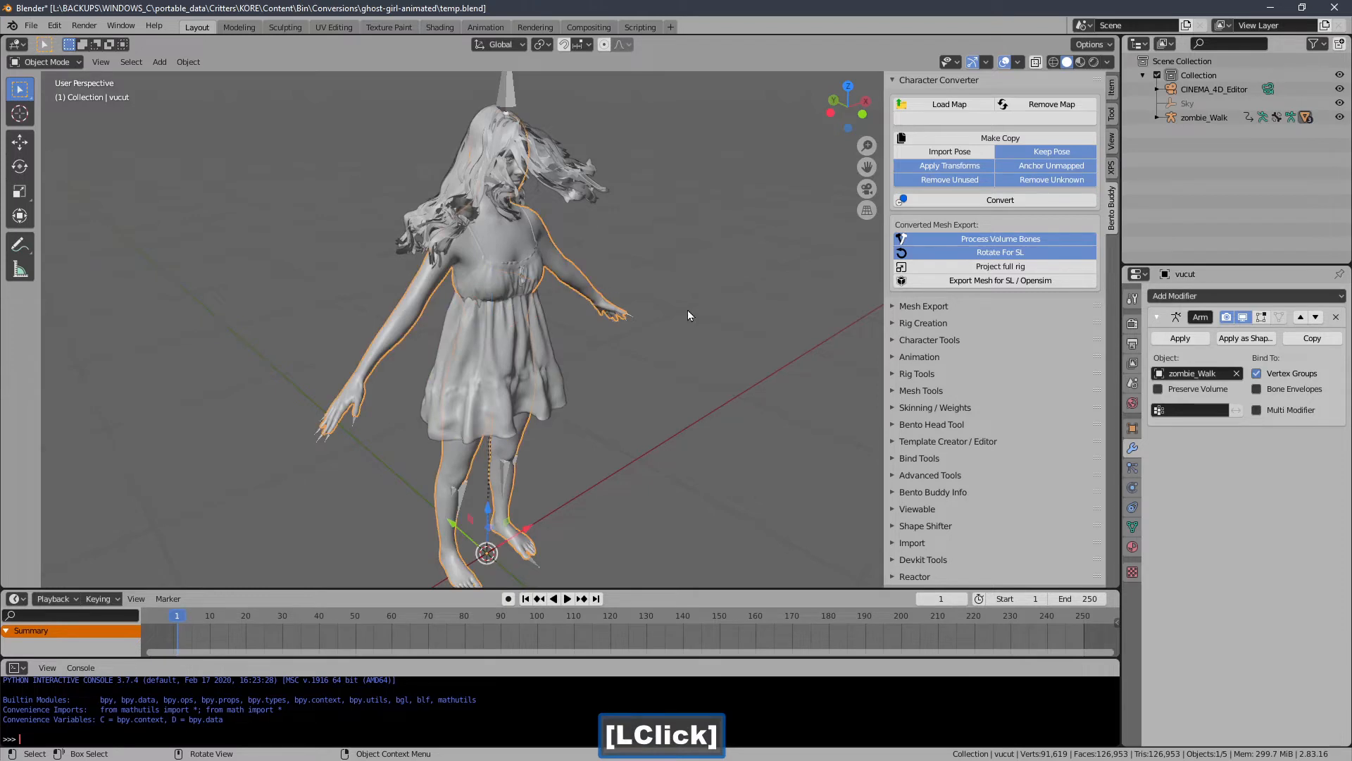
key("Delete")
- Select the armature with its hair and skirt, and export them for SL over a_test.dae in the test_material folder
left_click(522, 105)
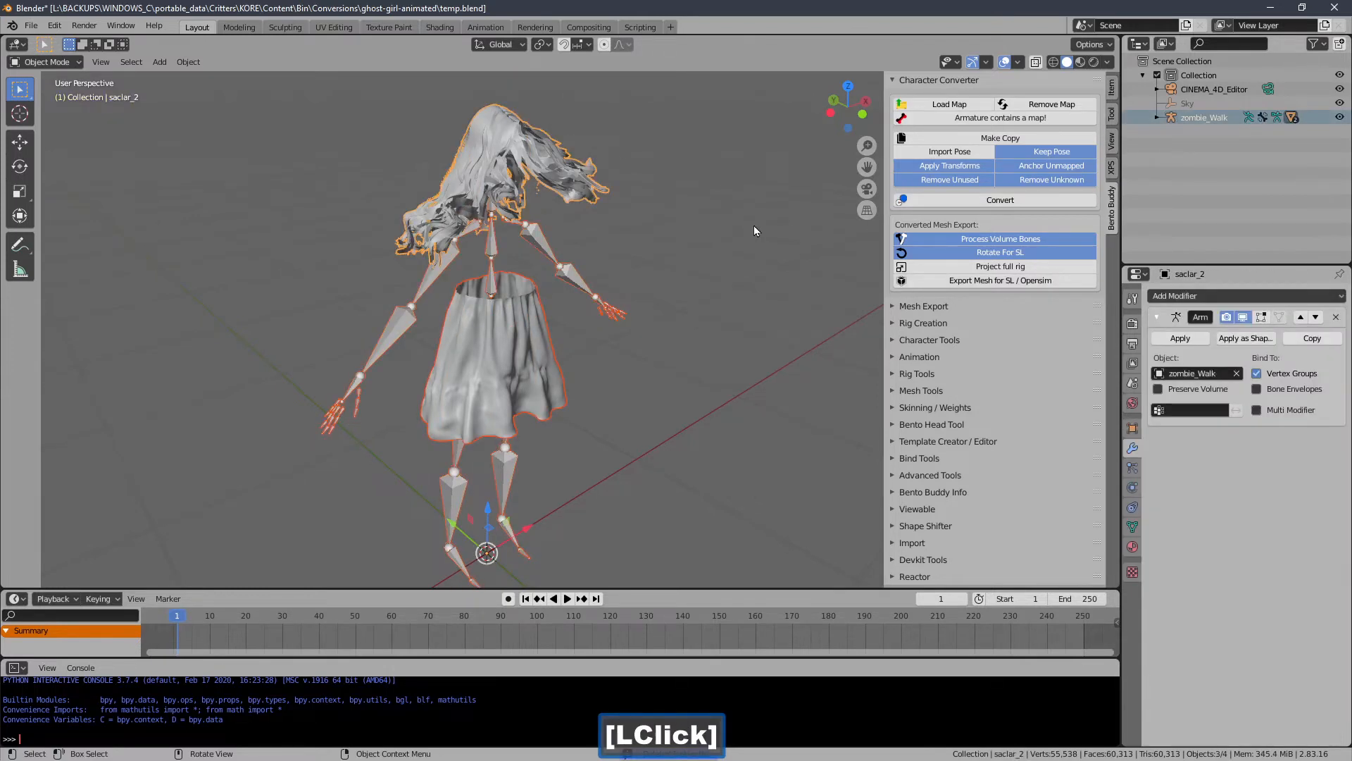
left_click(952, 284)
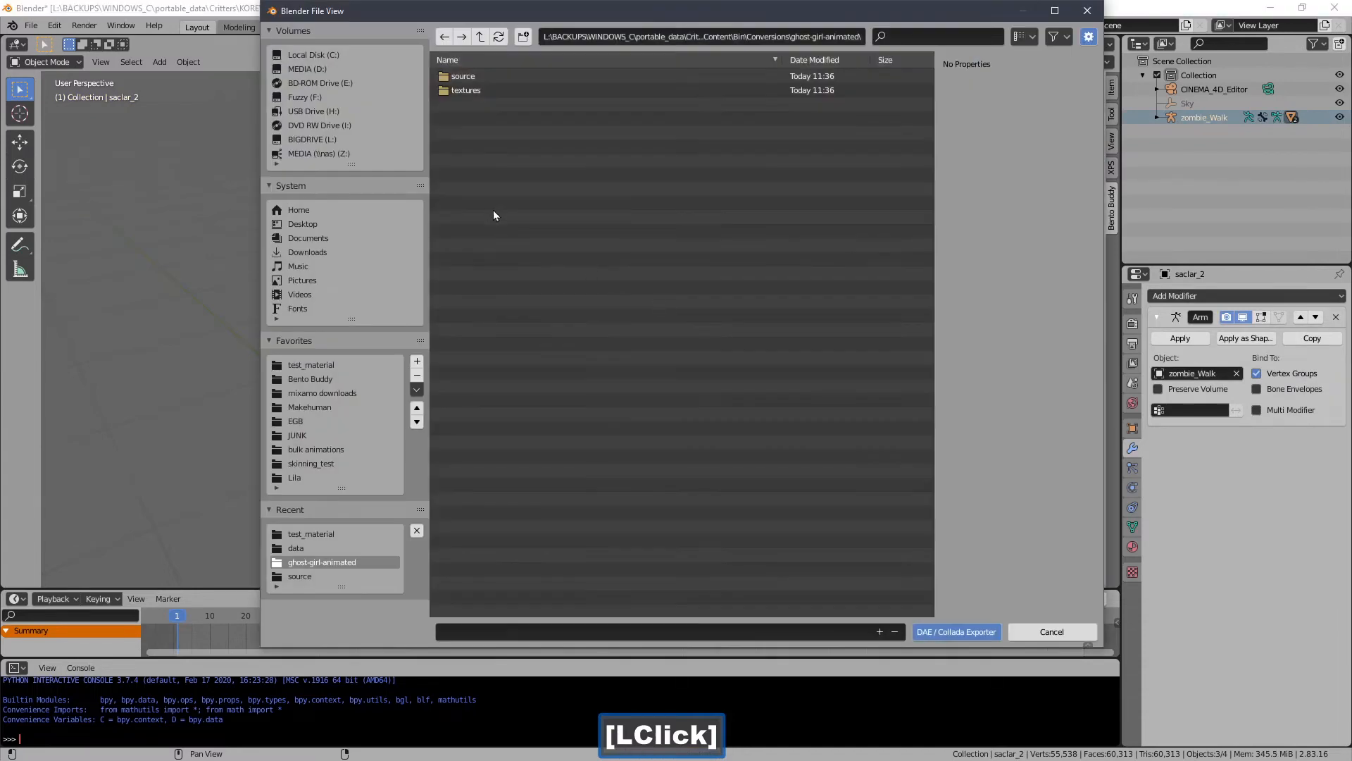
left_click(323, 367)
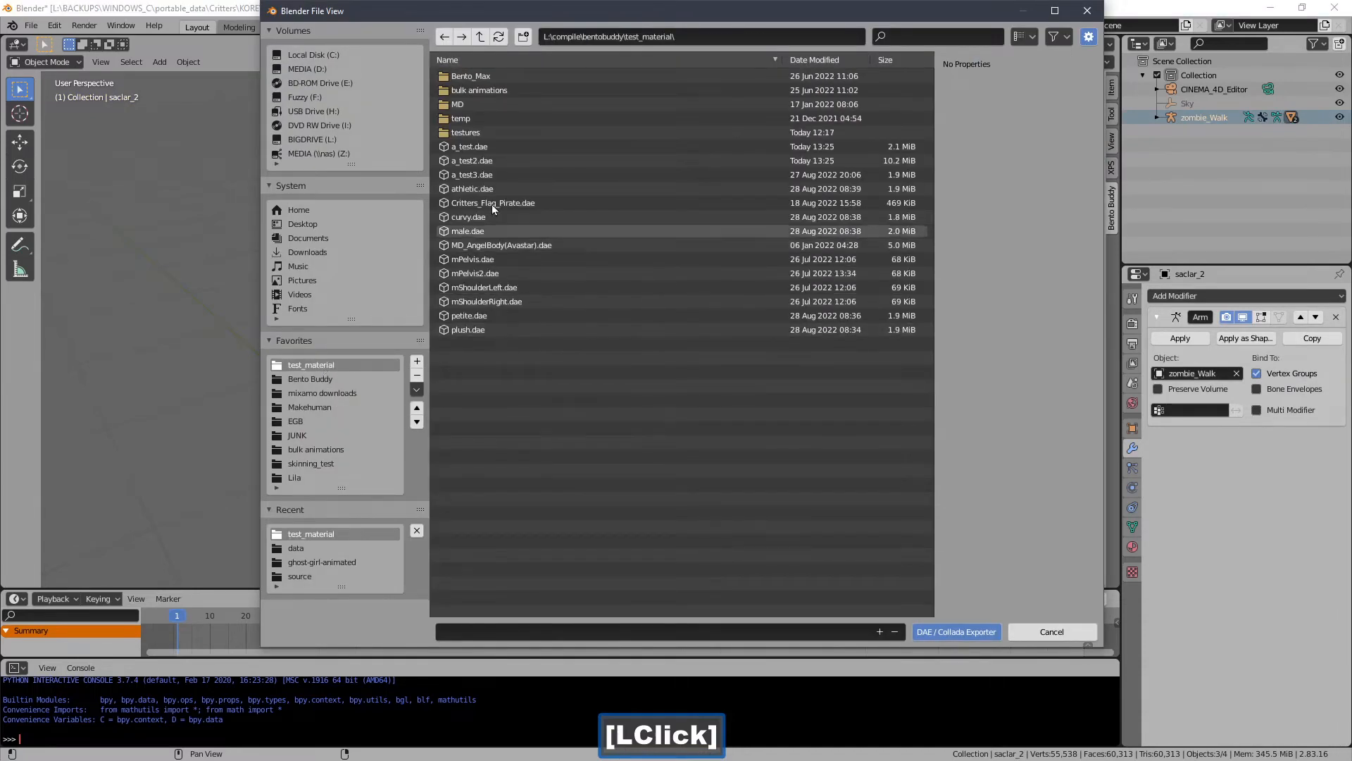
left_click(493, 150)
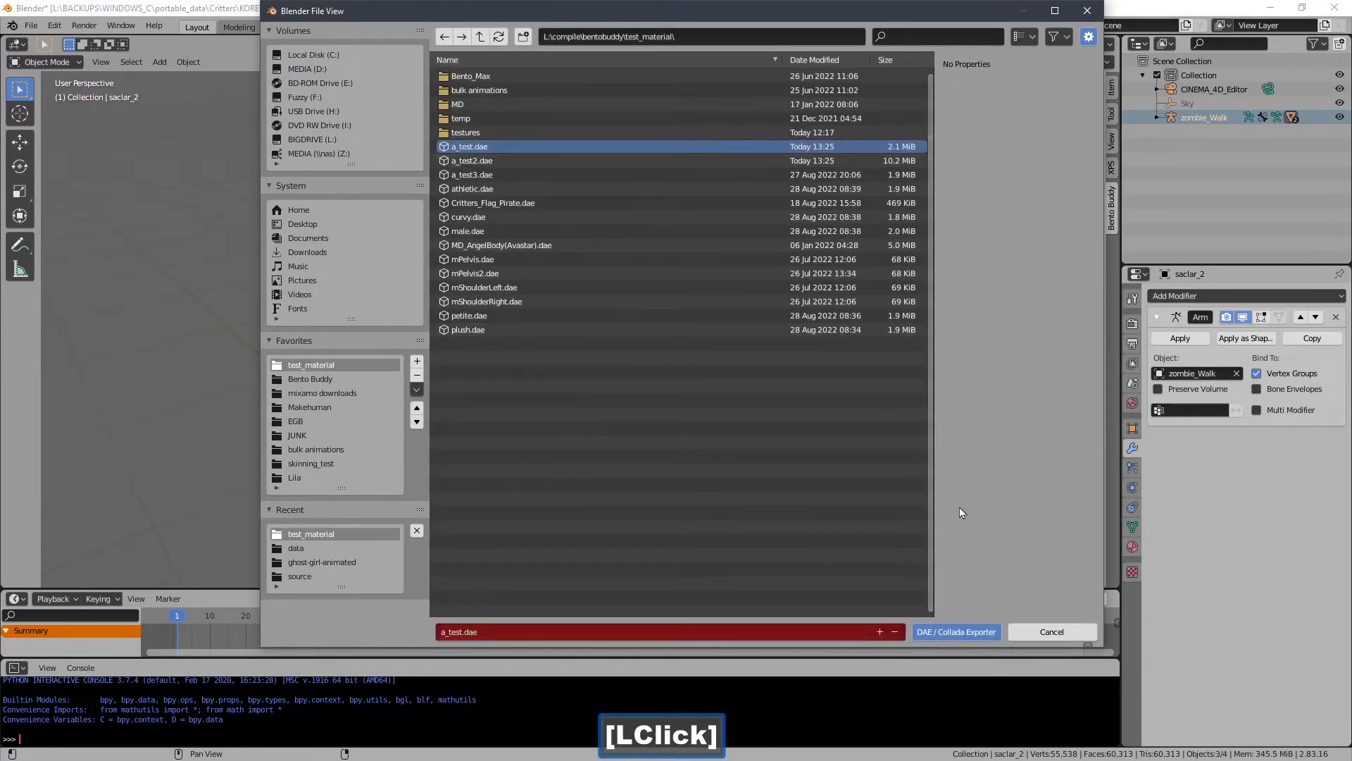
left_click(957, 631)
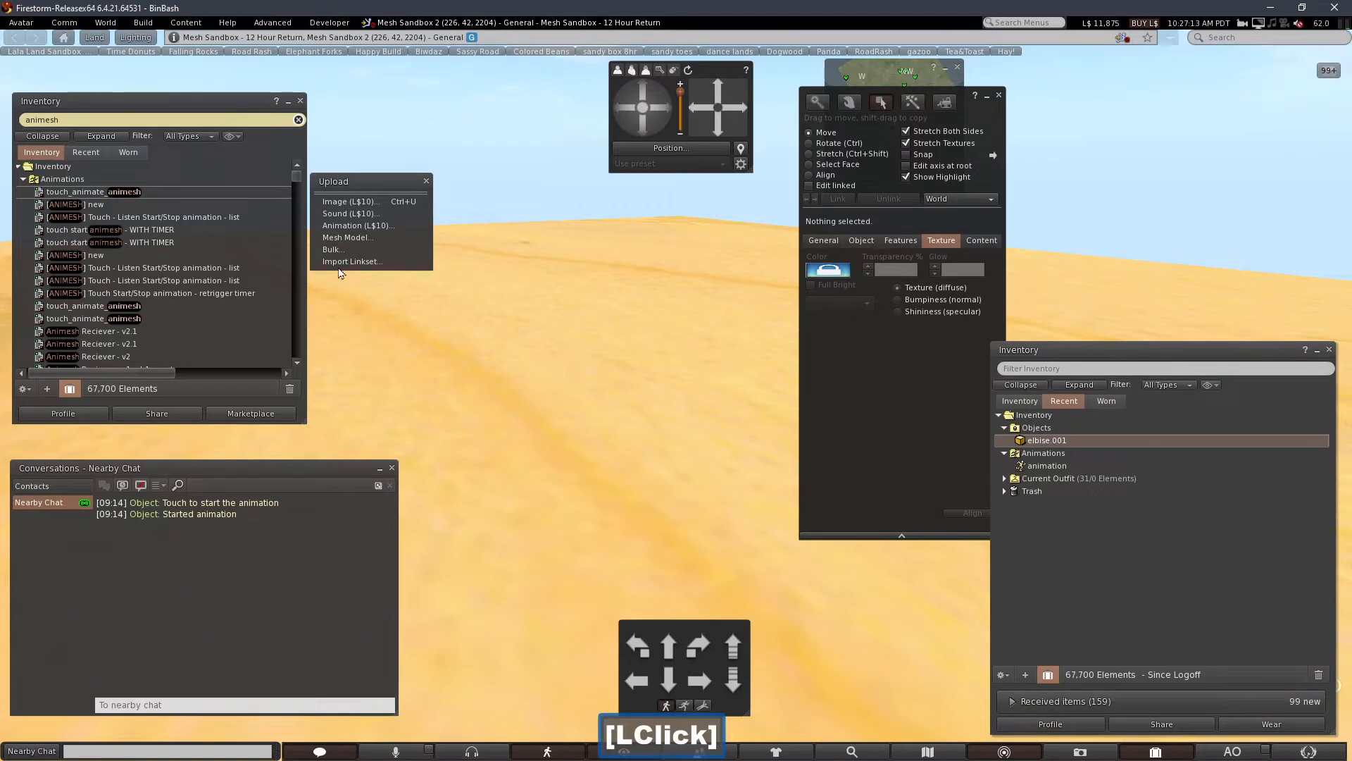
- Switch to Firestorm and load a_test.dae as a mesh model for upload, adjusting its preview
left_click(352, 238)
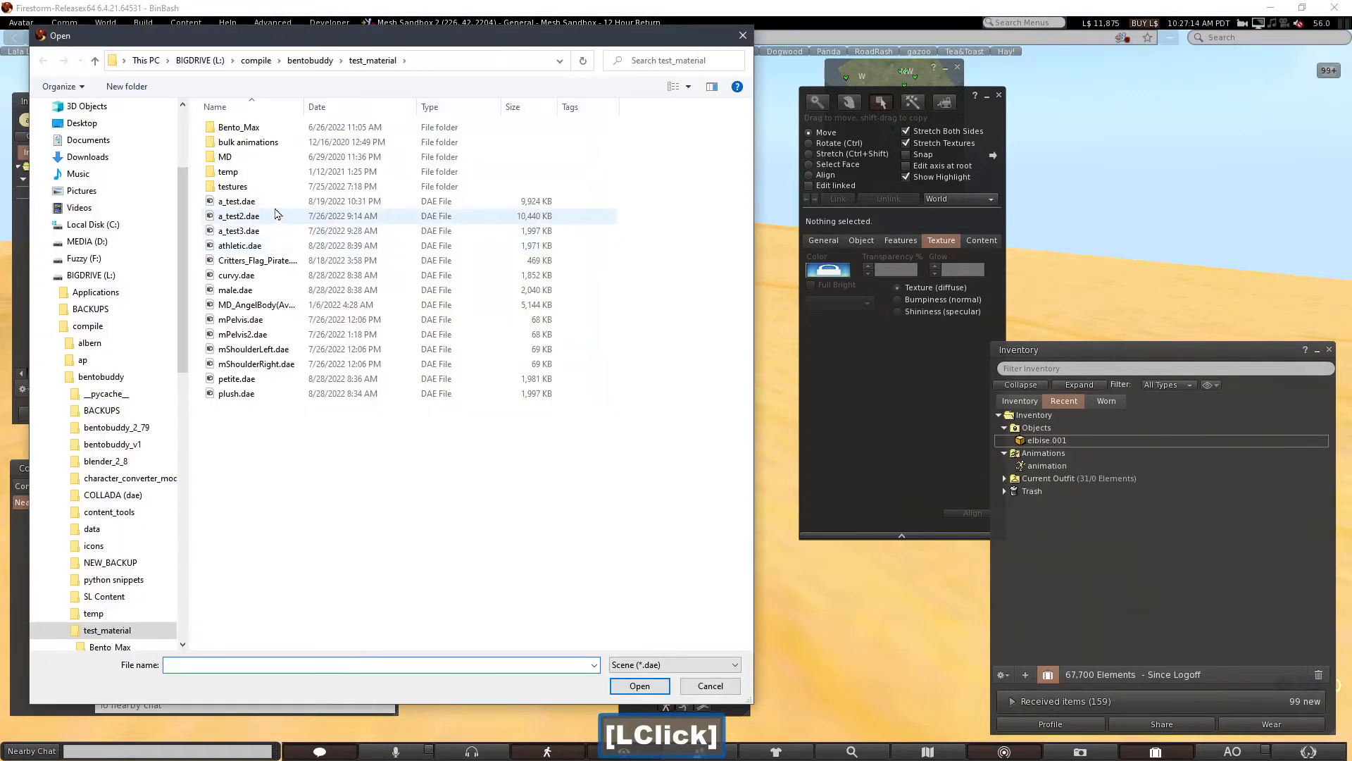
double_click(277, 204)
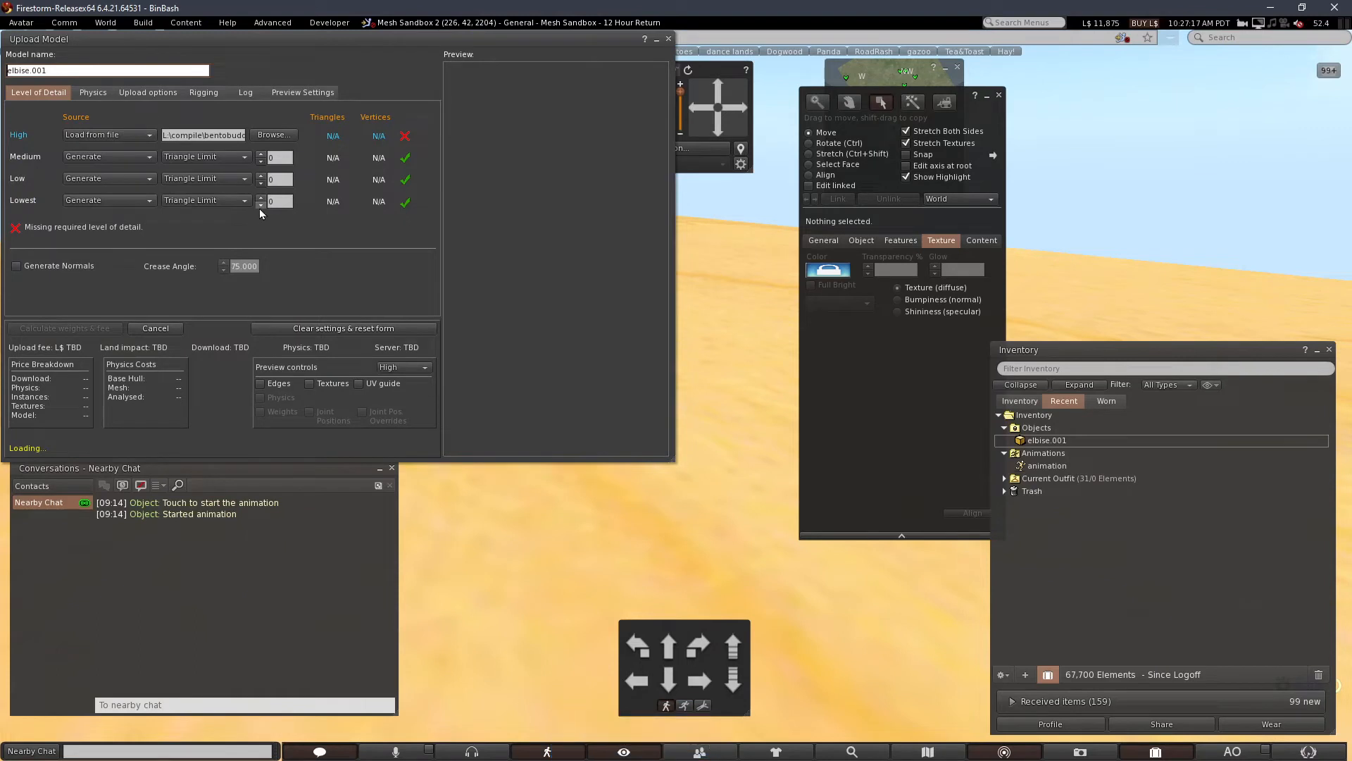
left_click(261, 206)
left_click_drag(515, 294, 519, 258)
- Choose a physics model for the mesh upload and check the skin weight option in the rigging settings
left_click(91, 95)
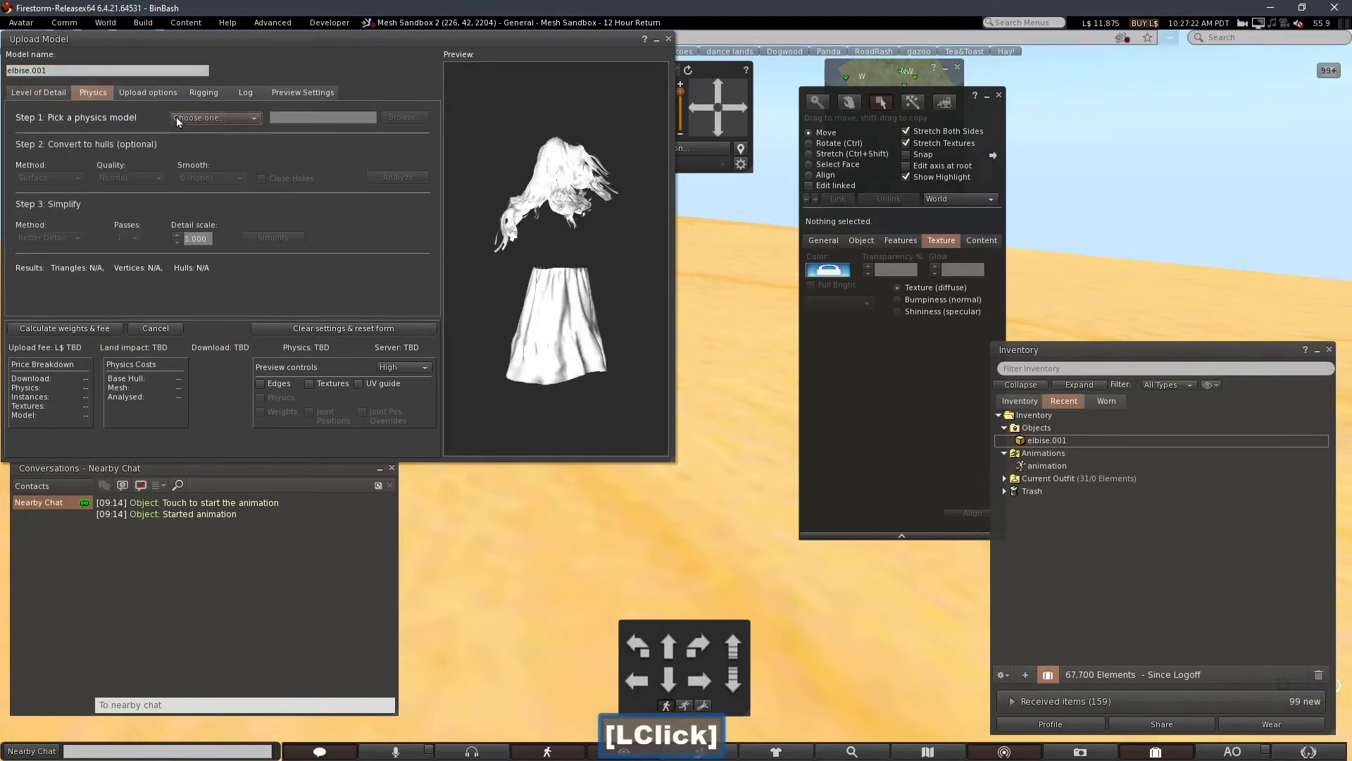
left_click(178, 117)
left_click(204, 182)
left_click(204, 92)
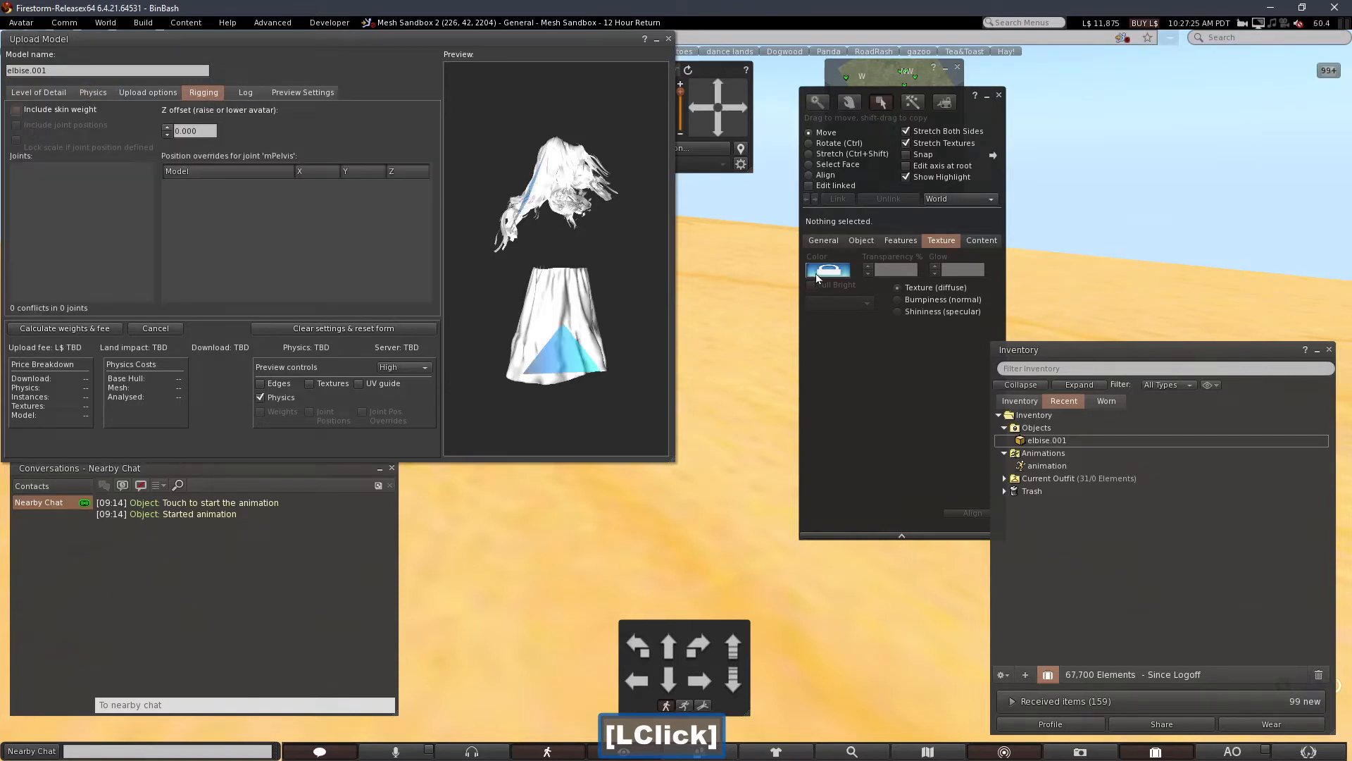
right_click(725, 507)
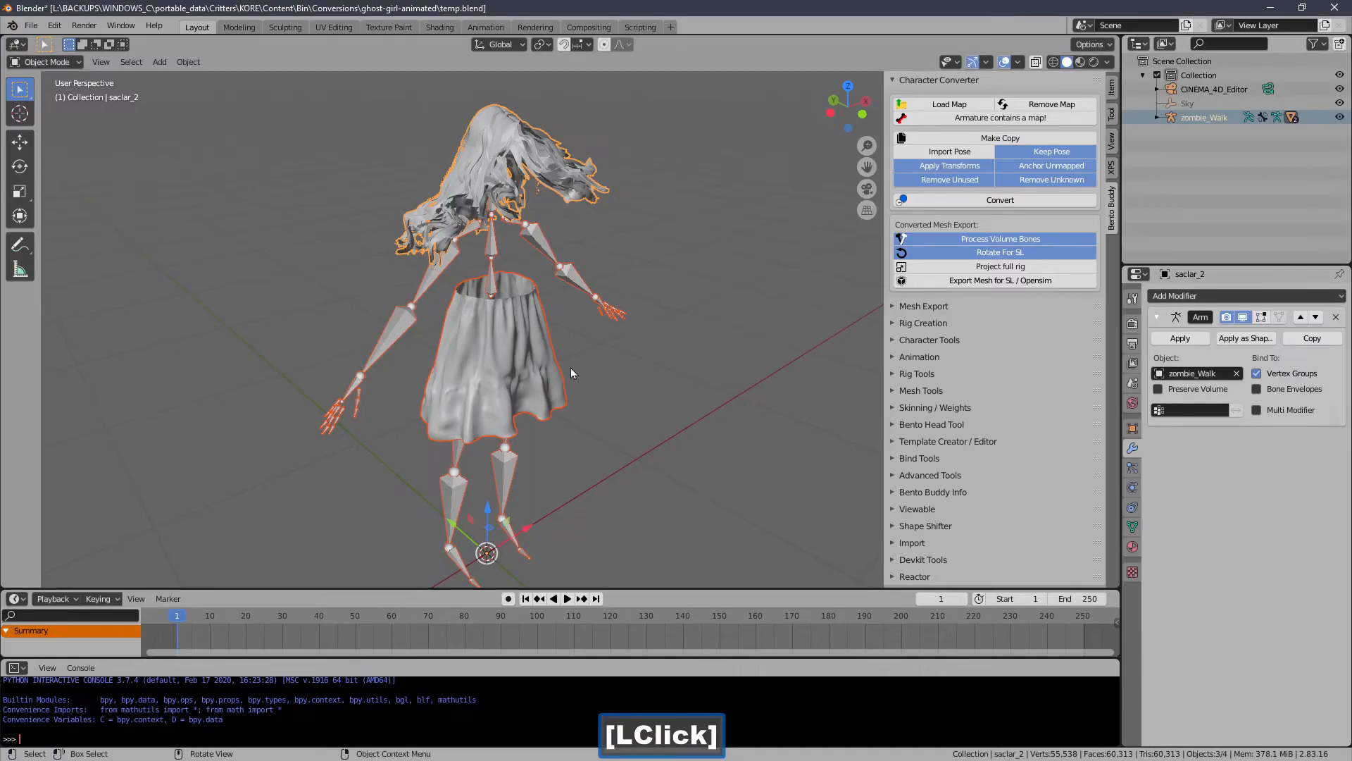
- Return to Blender and reopen the recent temp.blend file, discarding the unsaved changes
left_click(571, 373)
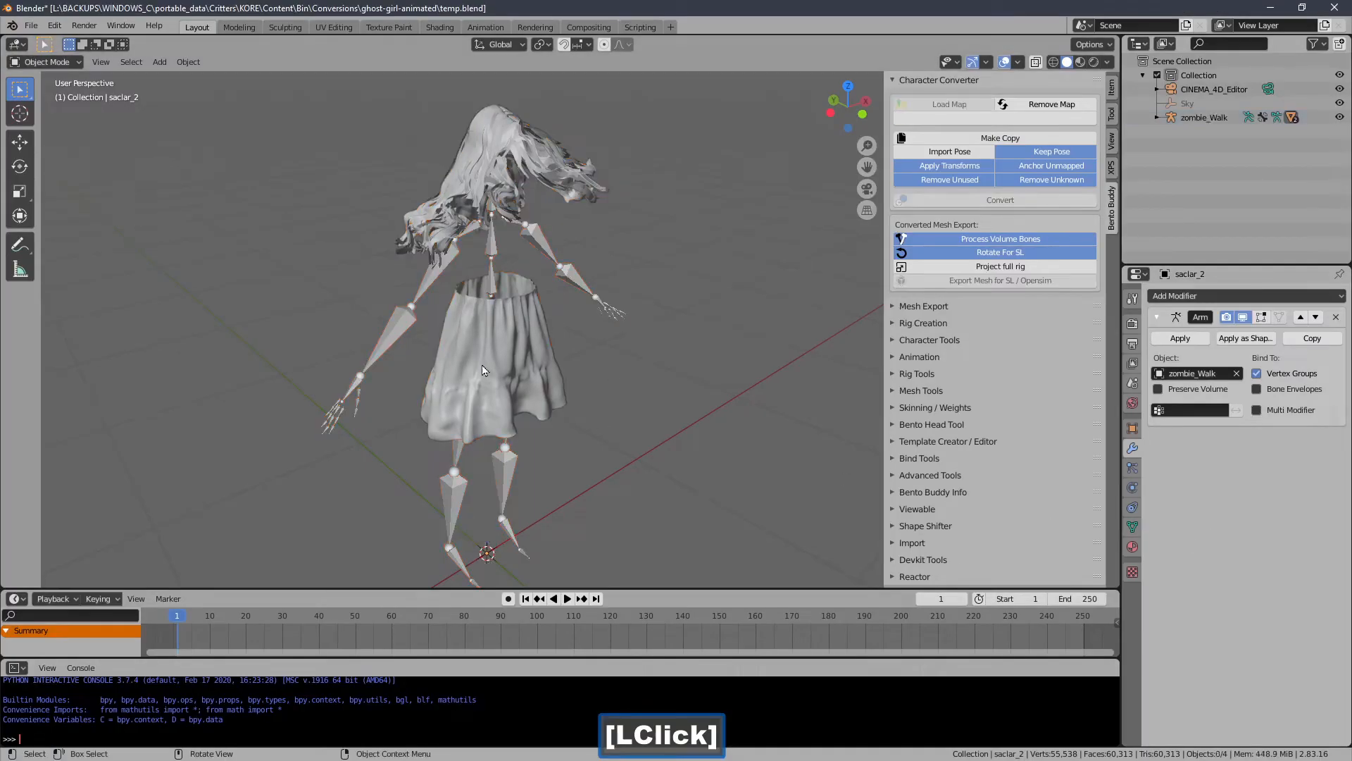
left_click(31, 26)
mouse_move(38, 43)
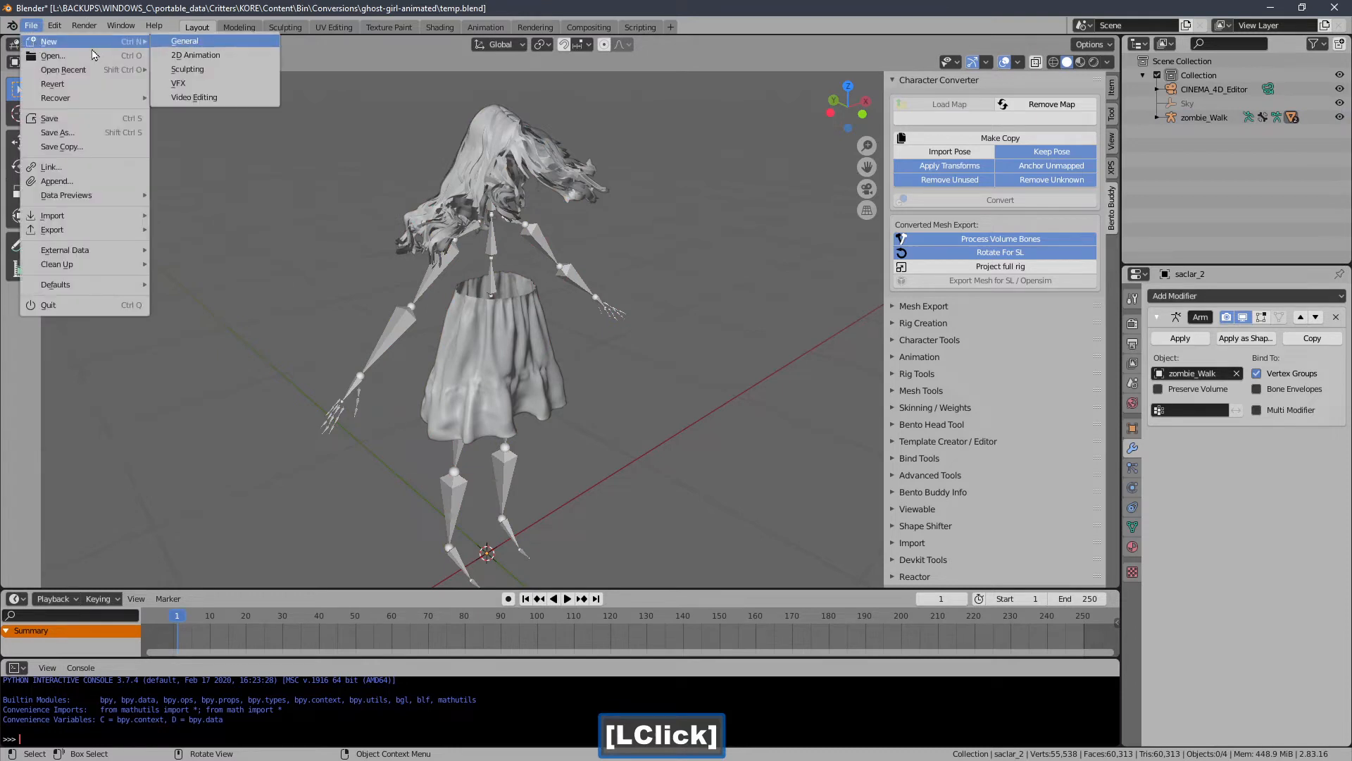
mouse_move(63, 70)
left_click(169, 73)
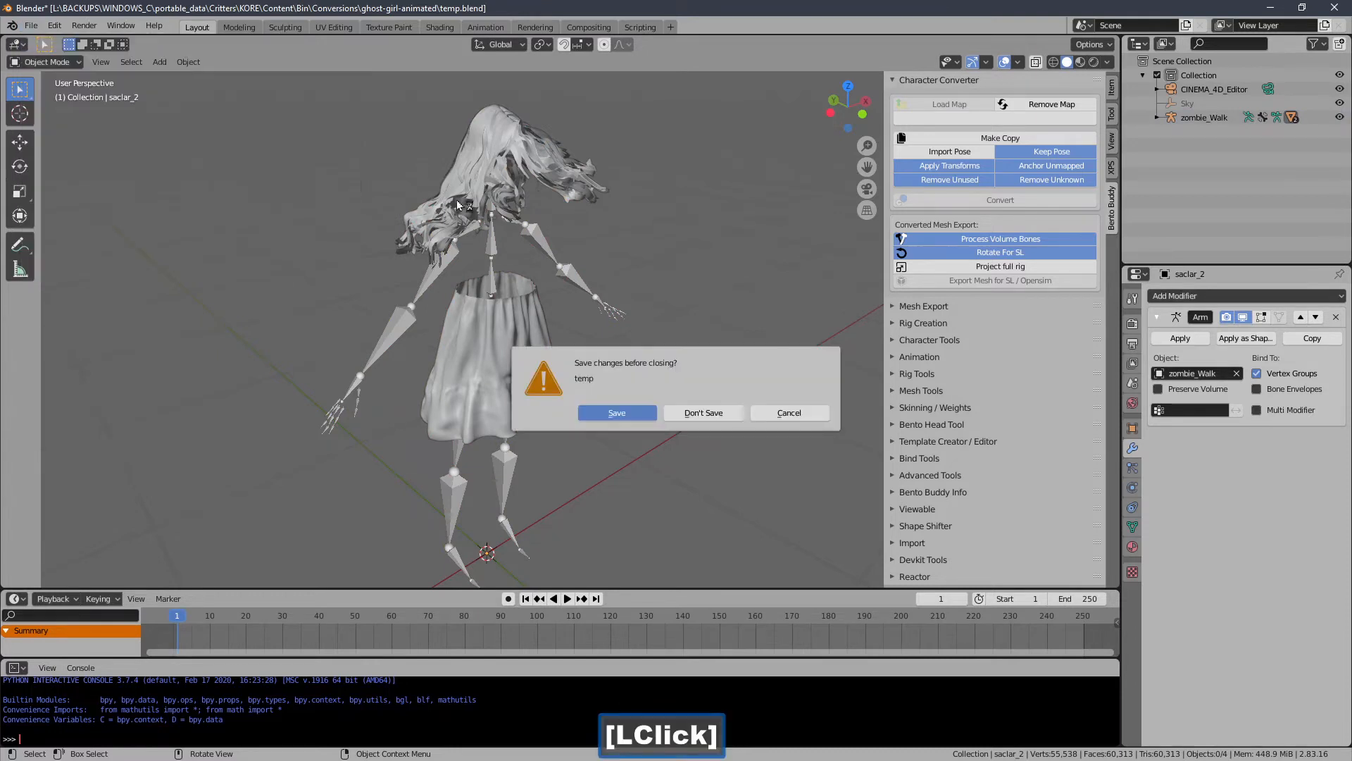
left_click(713, 416)
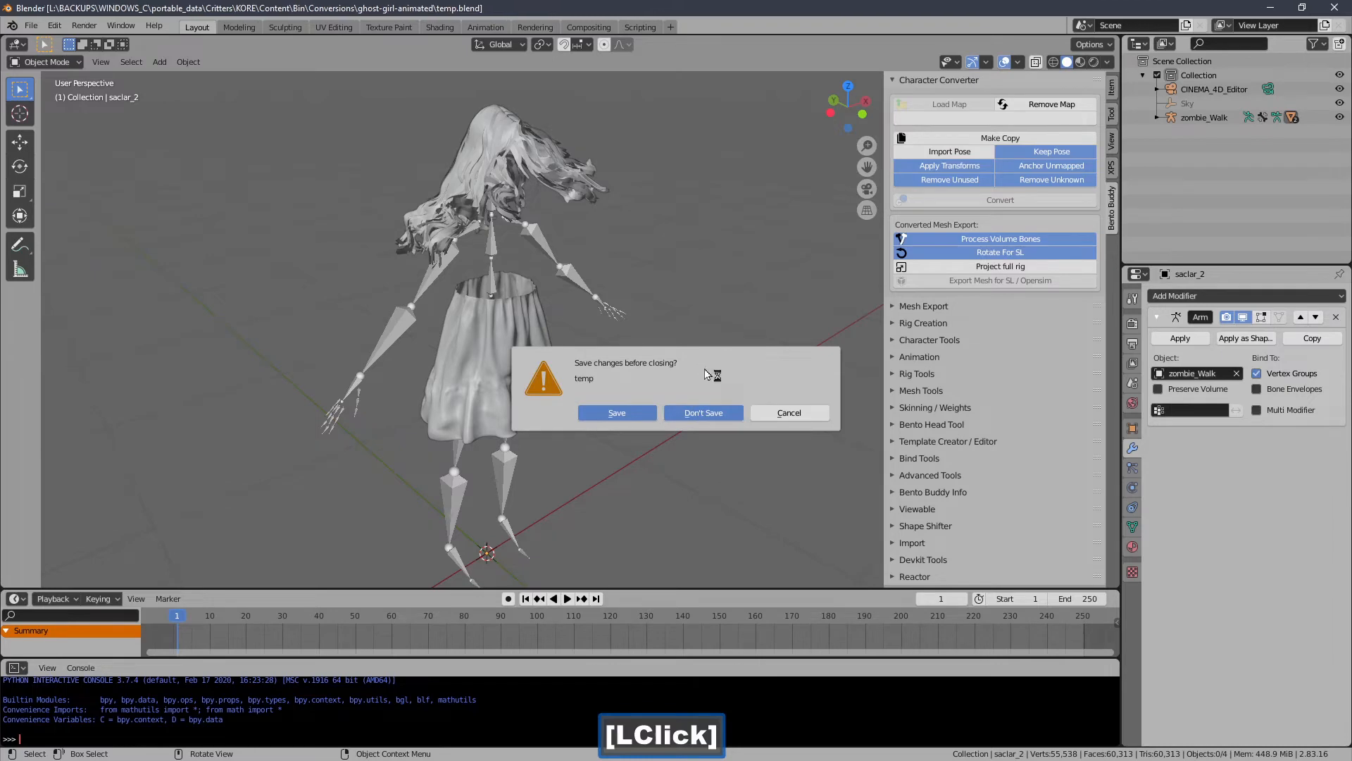
- Reduce the hair mesh saclar_2 with a Decimate modifier at a collapse ratio of 0.2, and apply the modifier
left_click(582, 199)
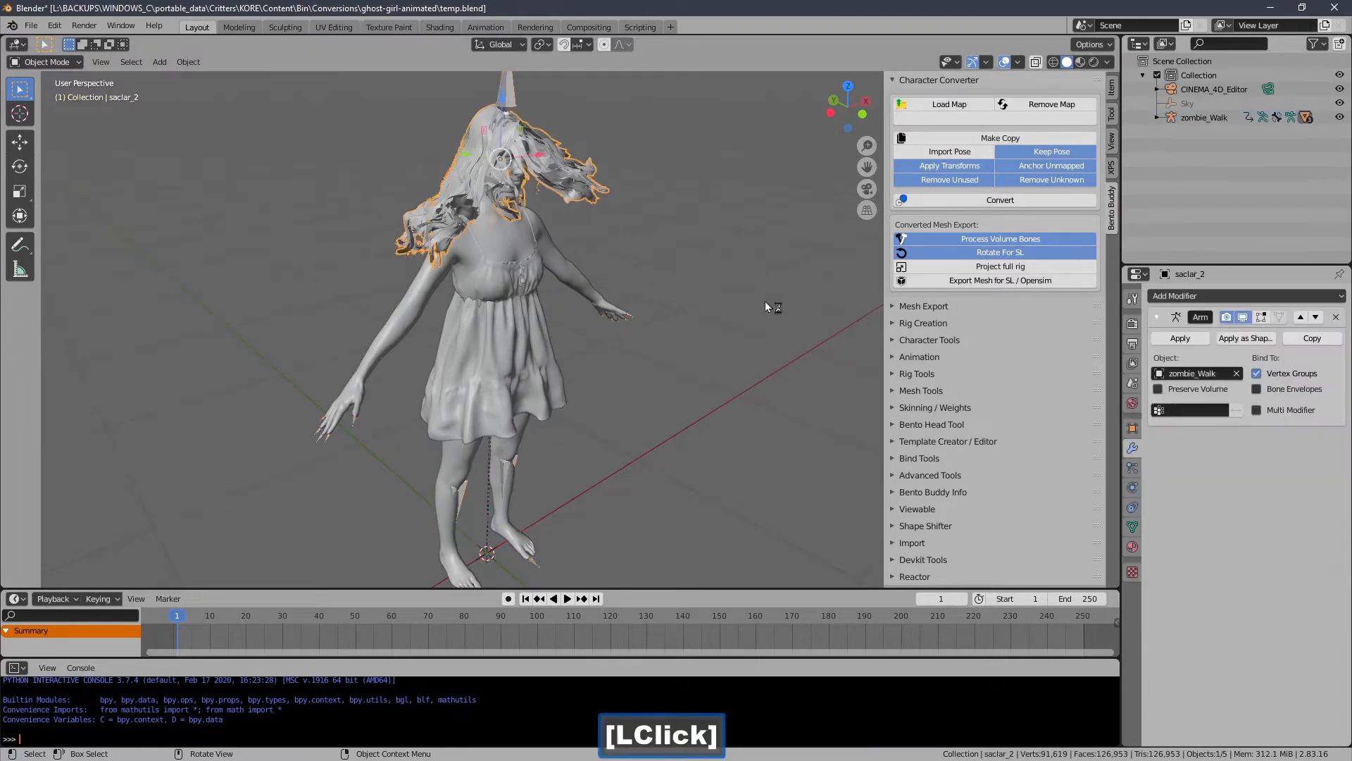
left_click(1177, 295)
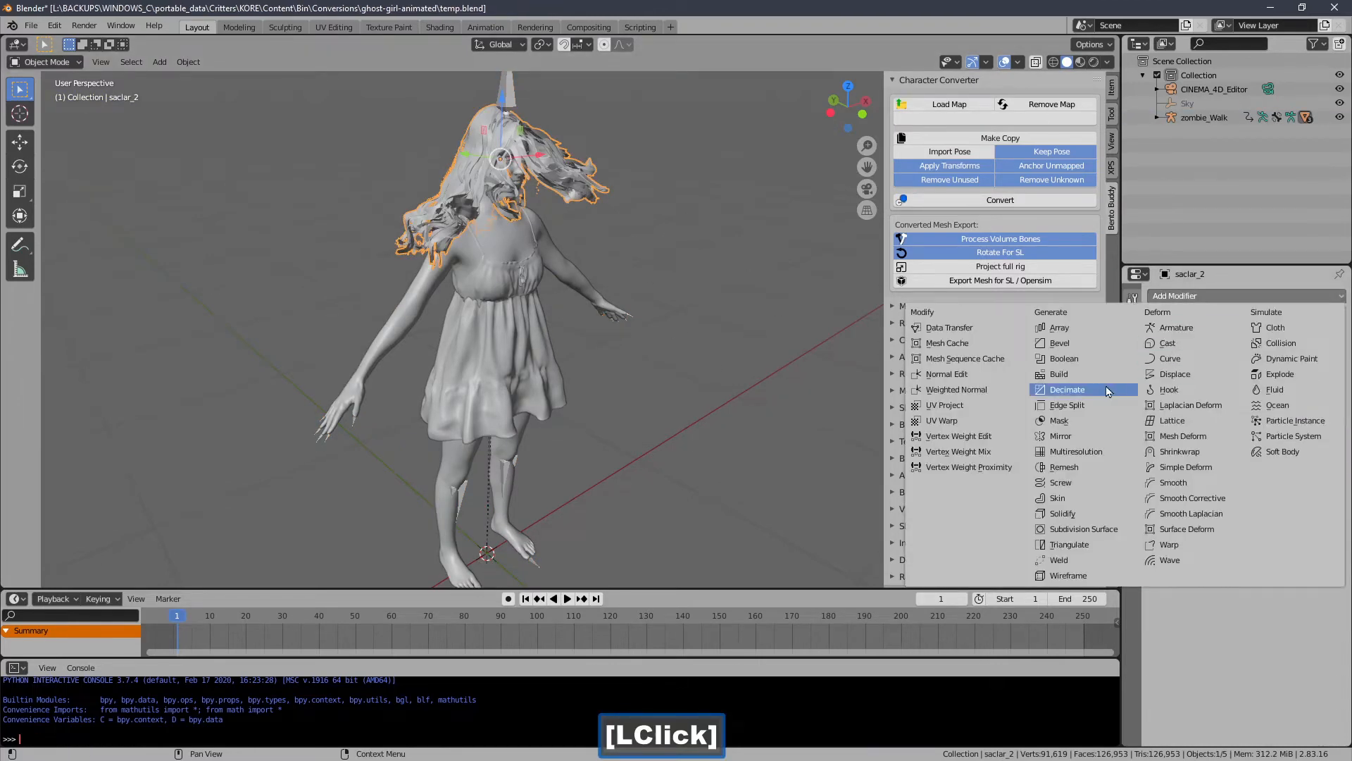
left_click(1067, 389)
left_click(1254, 497)
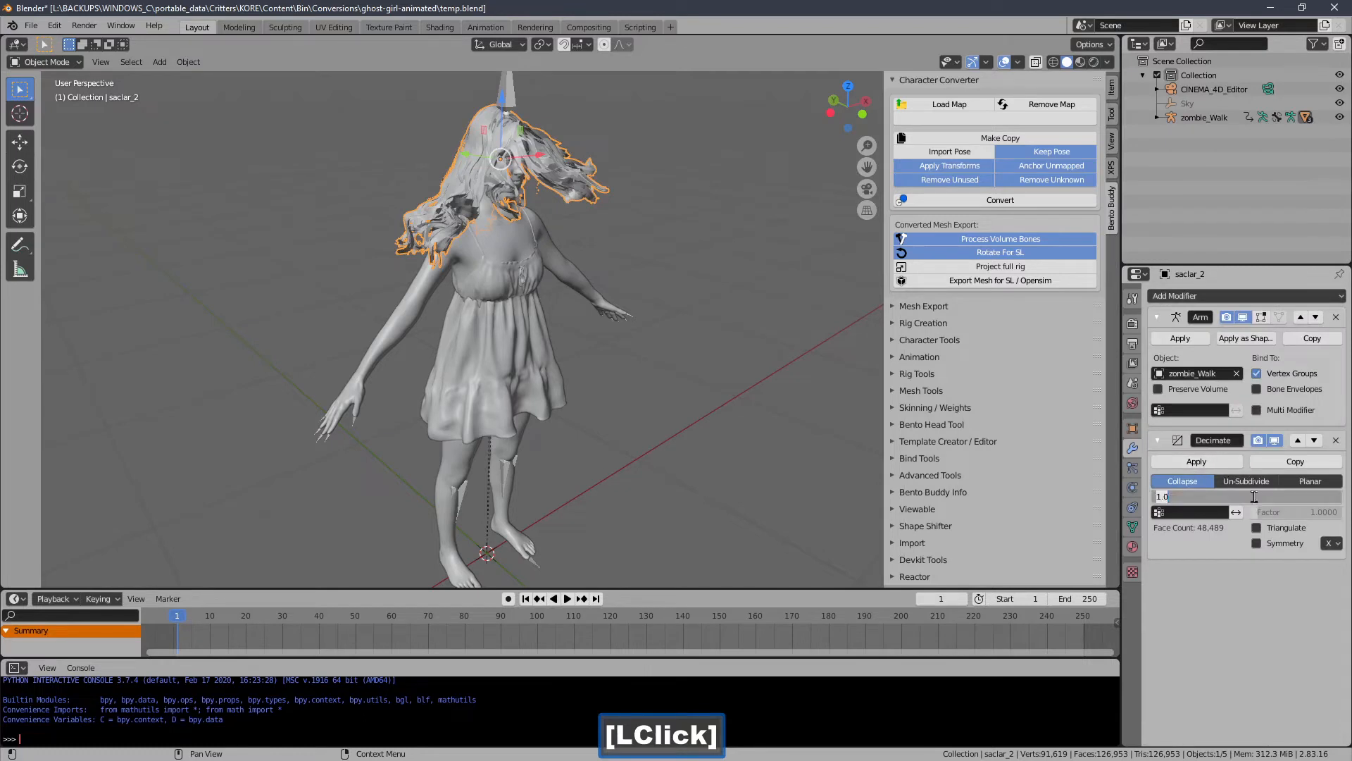
type("0.2")
key("Return")
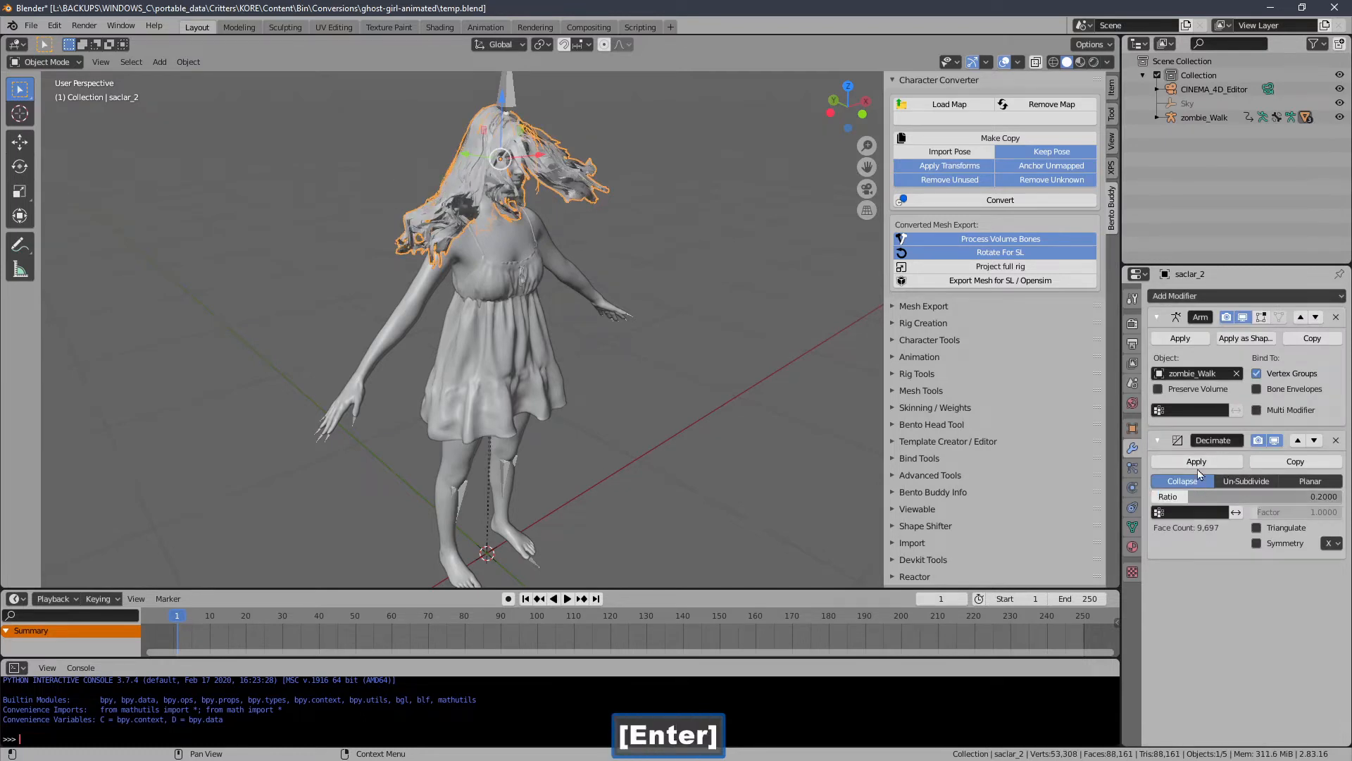
left_click(1191, 462)
- Decimate the skirt mesh elbise with a collapse ratio of 0.2 and apply the modifier
left_click(525, 398)
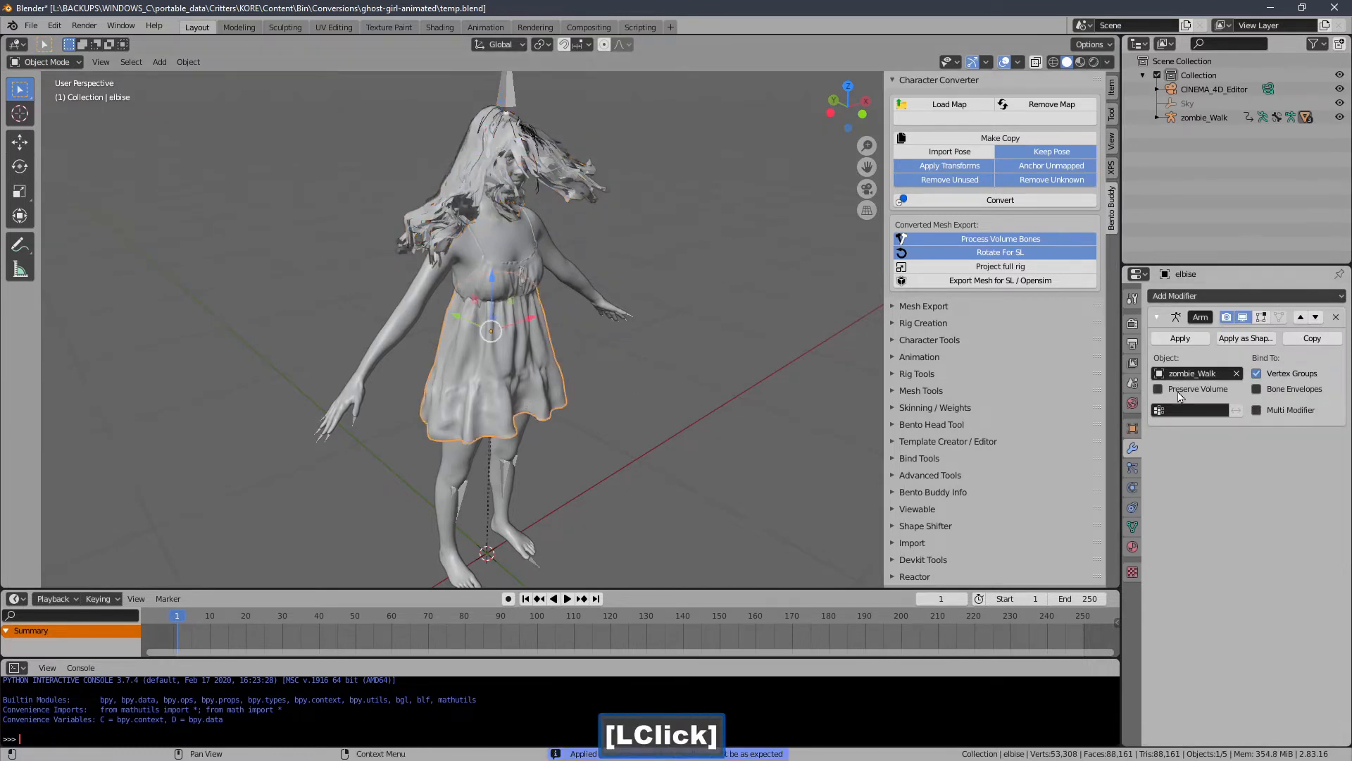
left_click(1173, 296)
left_click(1078, 390)
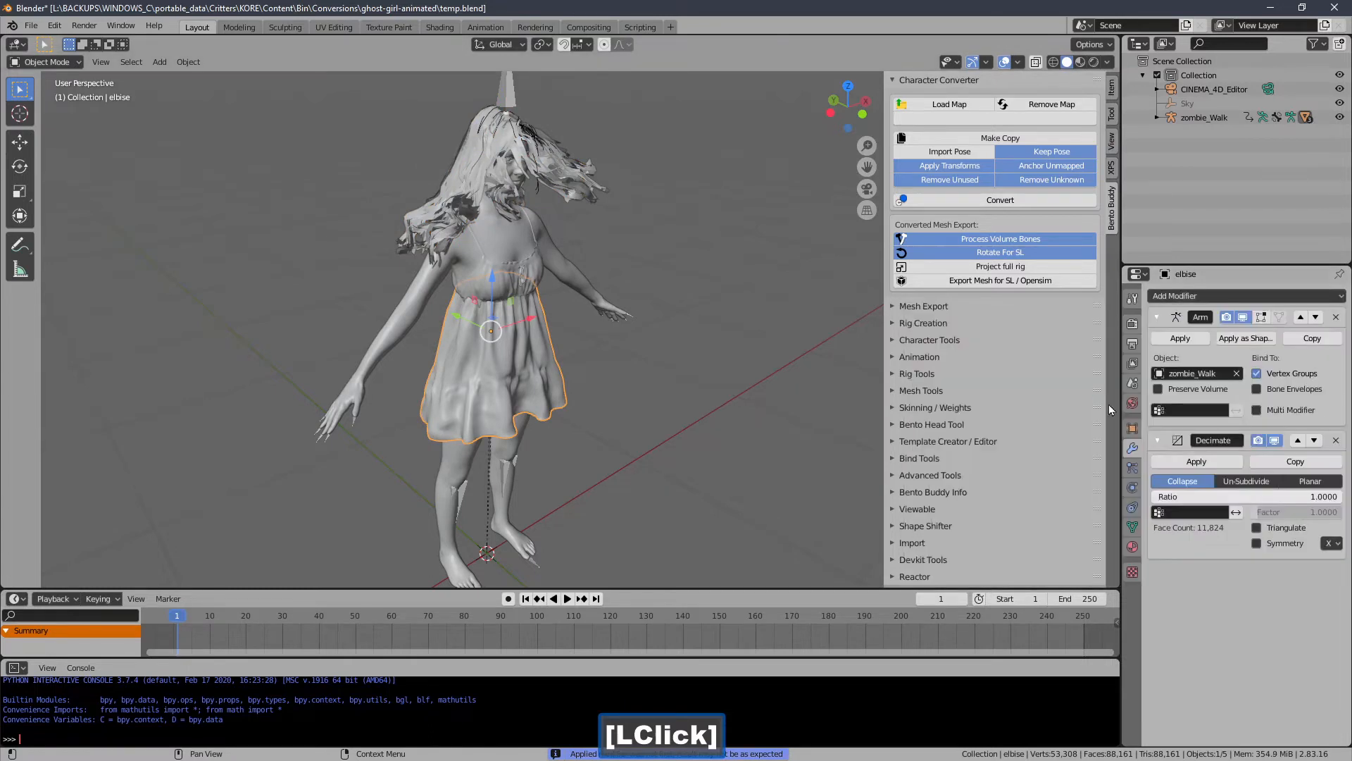
left_click(1289, 501)
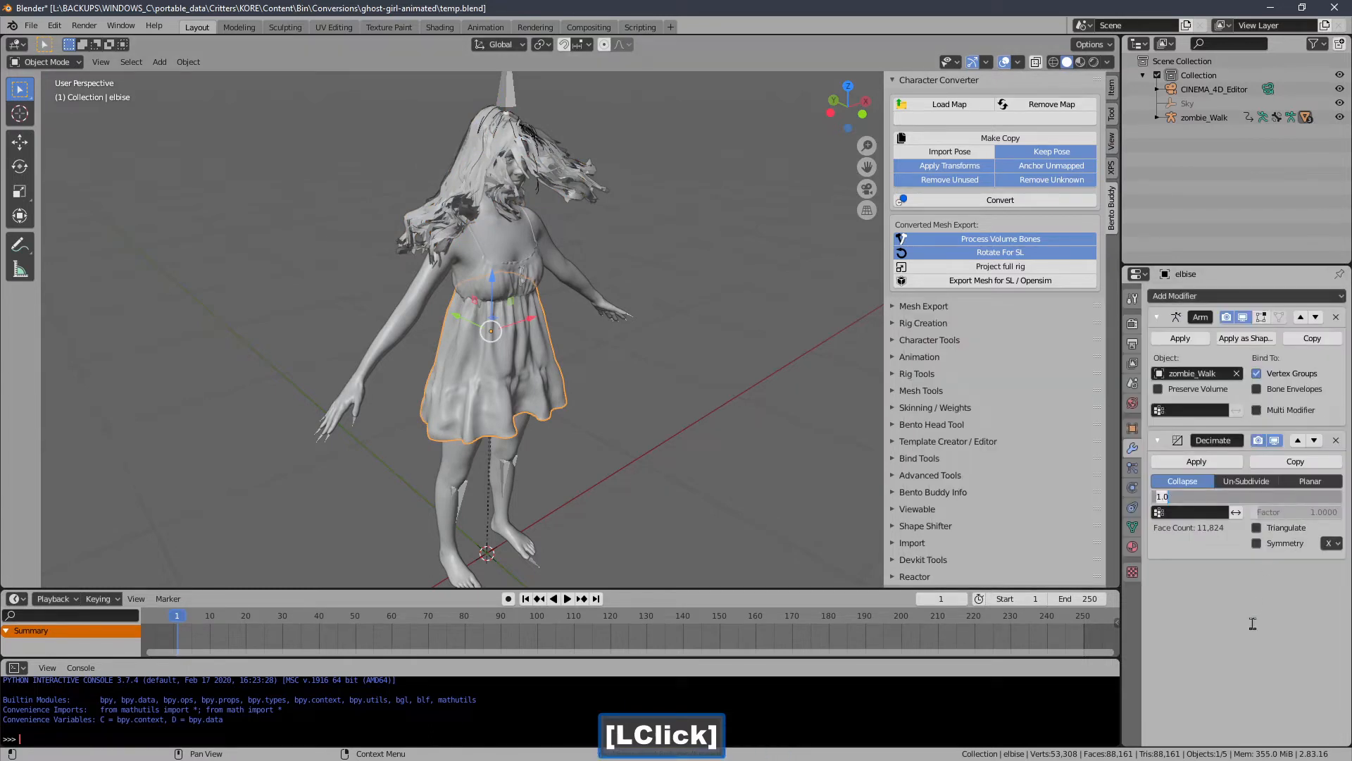
type("0.2")
key("Return")
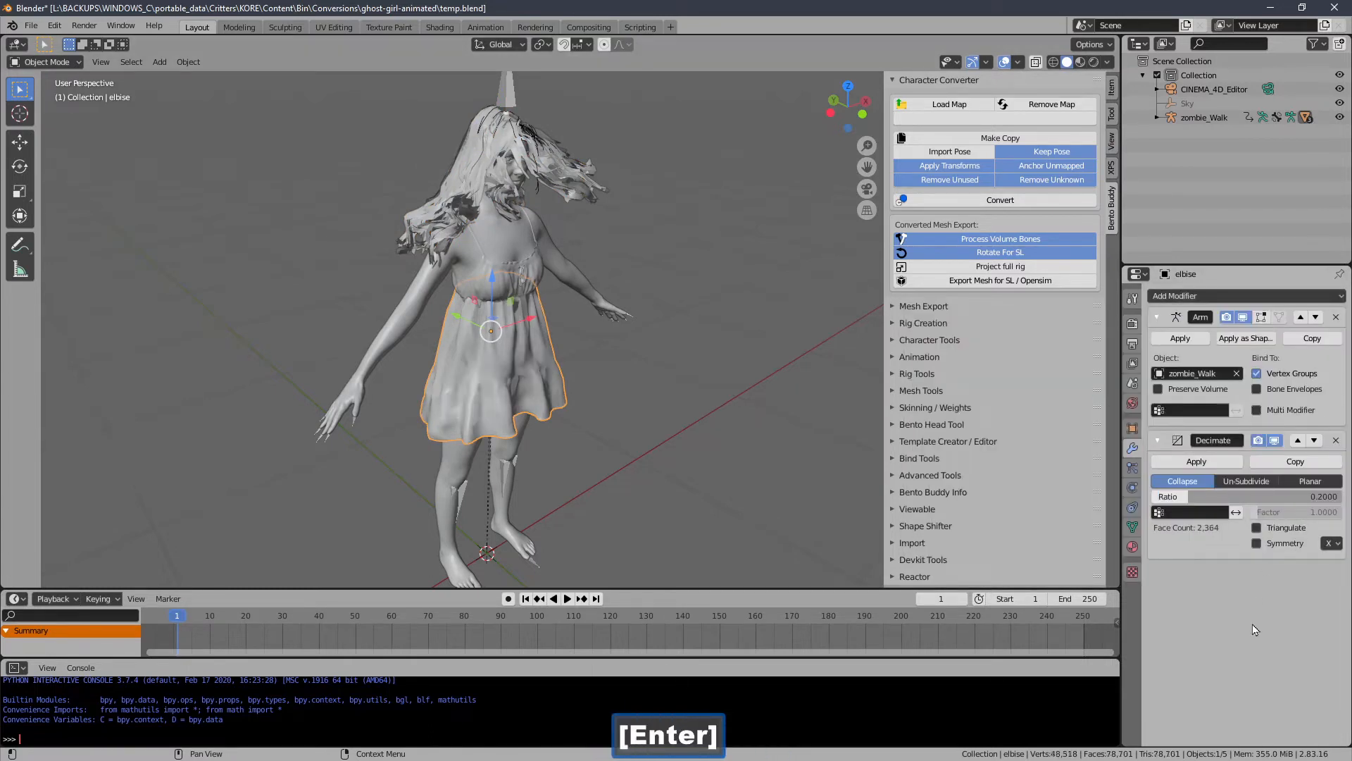
left_click(1173, 463)
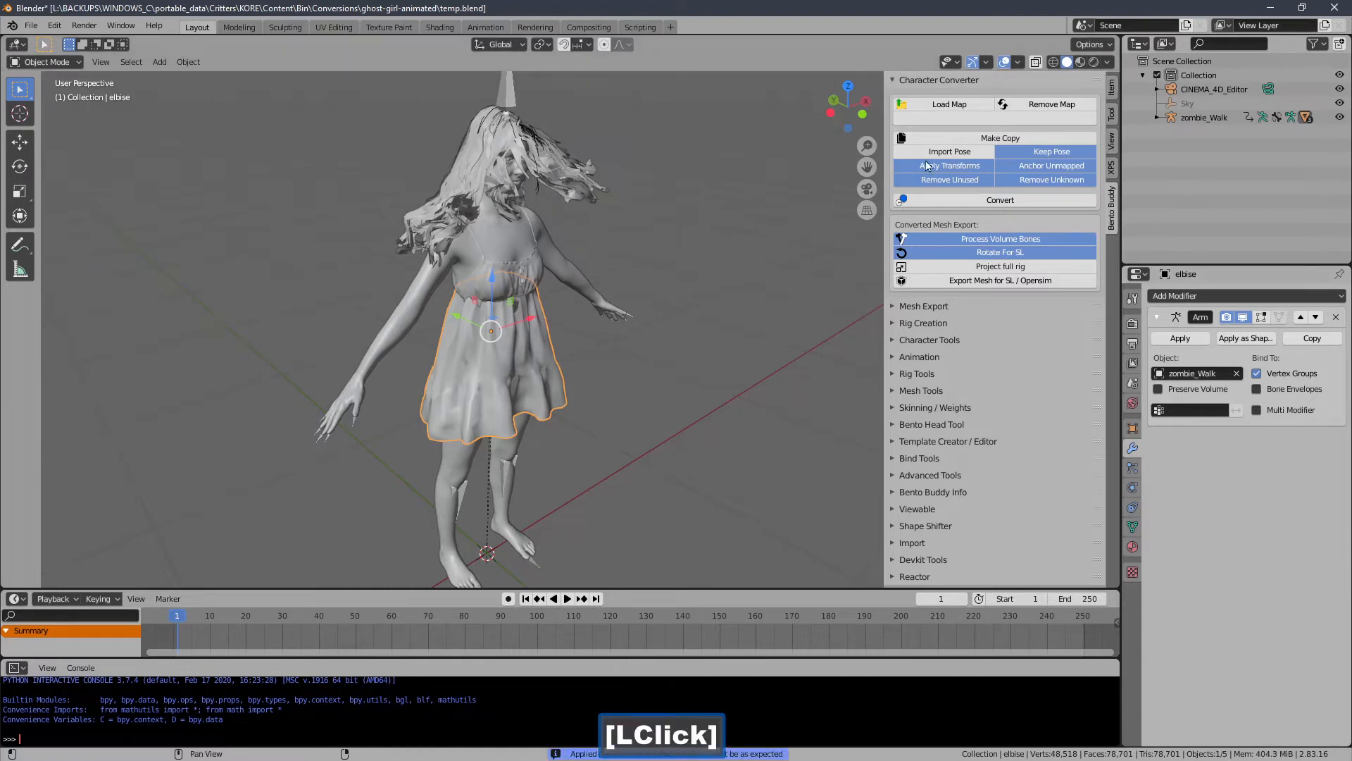
- Convert the character's rig using its bone map, and delete the body mesh vucut
left_click(596, 209)
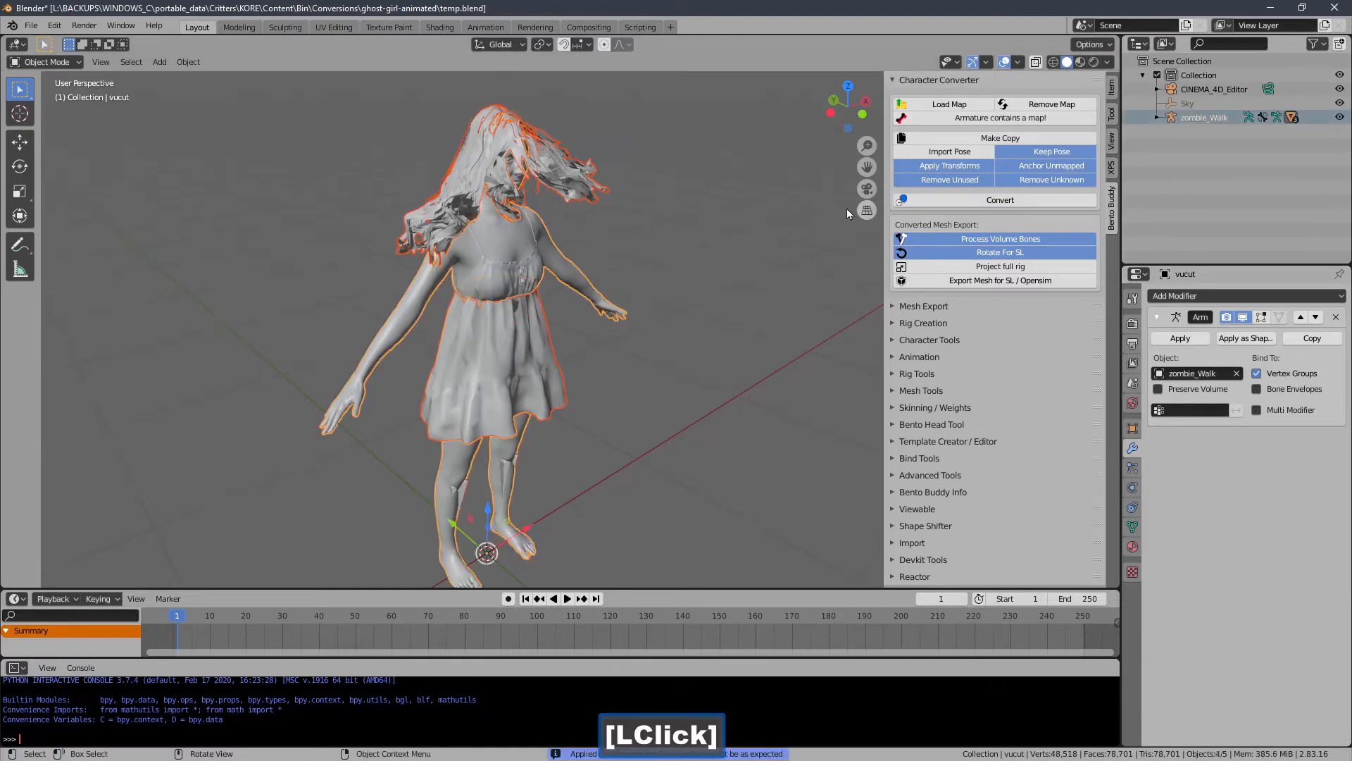
left_click(645, 193)
left_click(583, 267)
key("Delete")
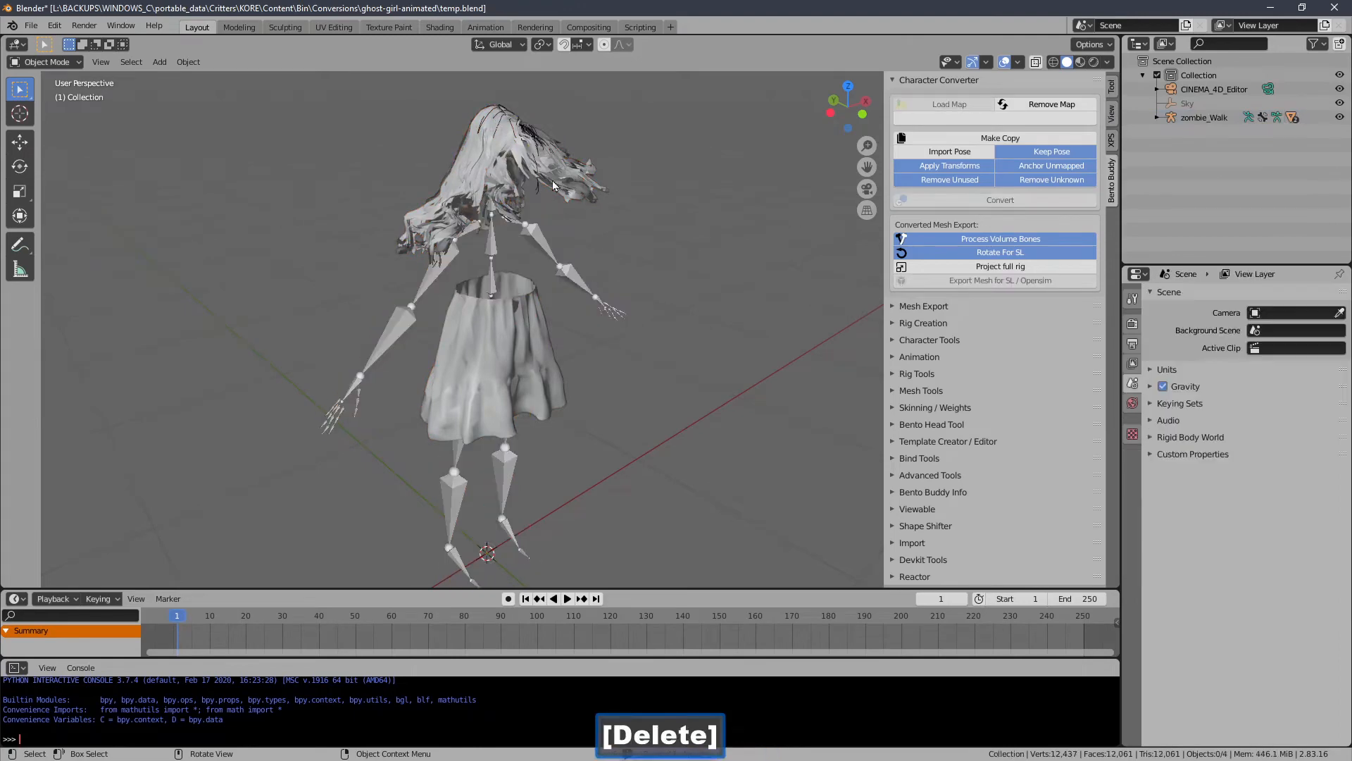
- Select the armature together with the reduced hair and skirt, and export them for SL over a_test.dae in the test_material folder
left_click(552, 181)
left_click(501, 364, "shift")
left_click(587, 288)
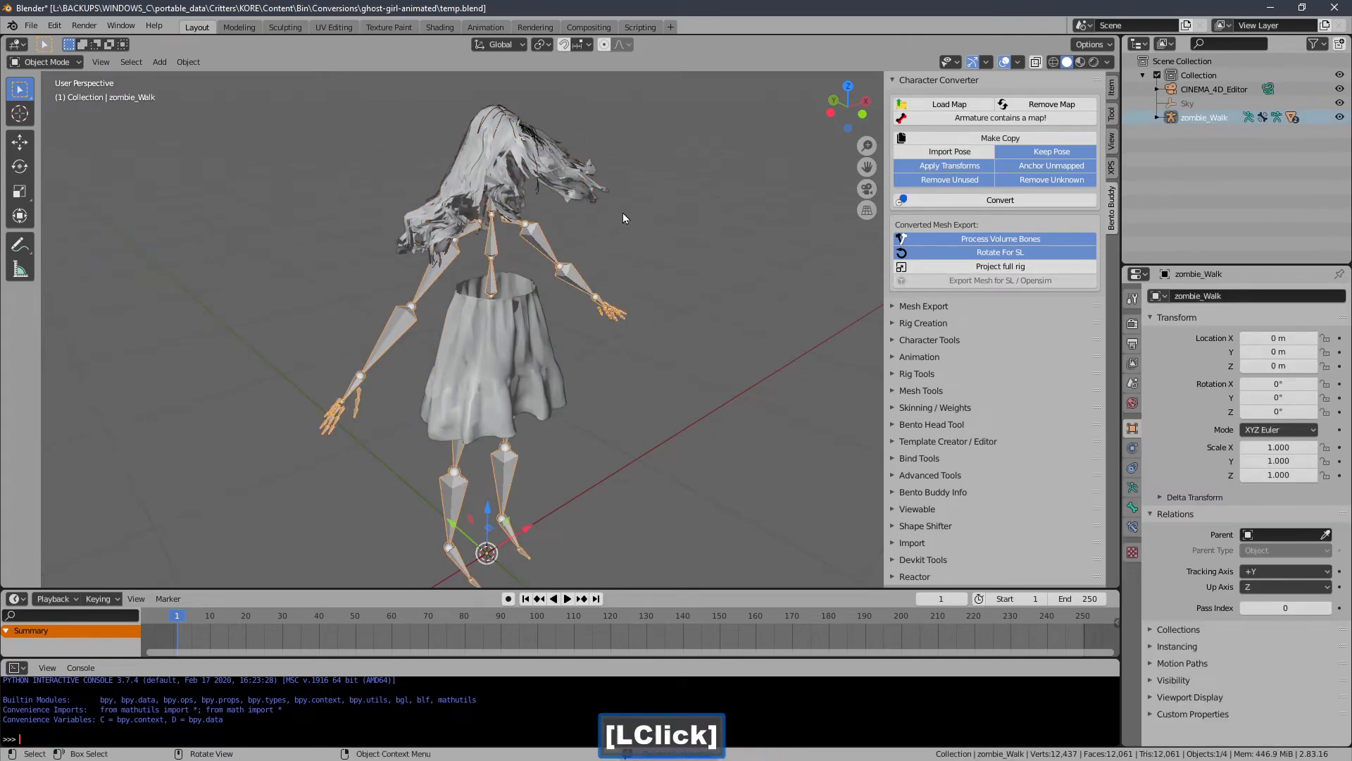
left_click_drag(634, 130, 477, 422)
left_click(944, 282)
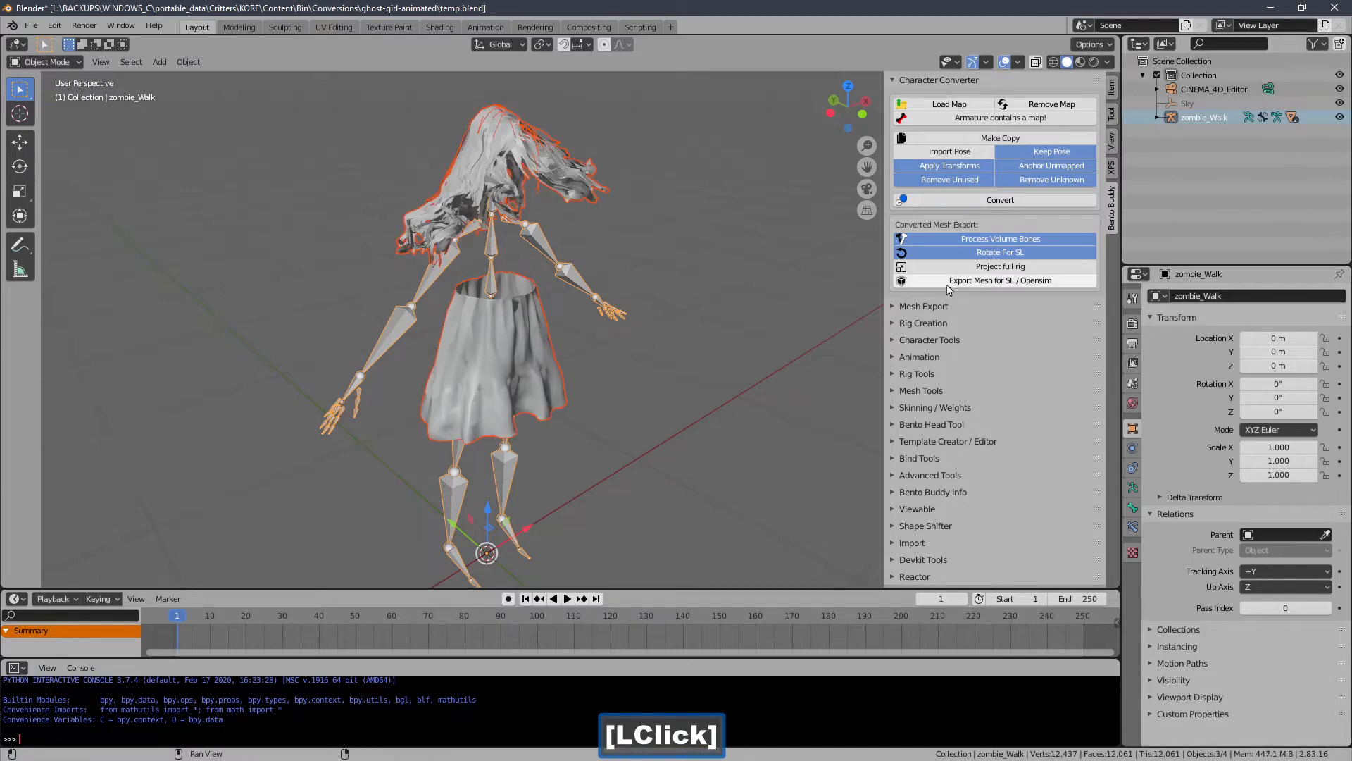
left_click(313, 379)
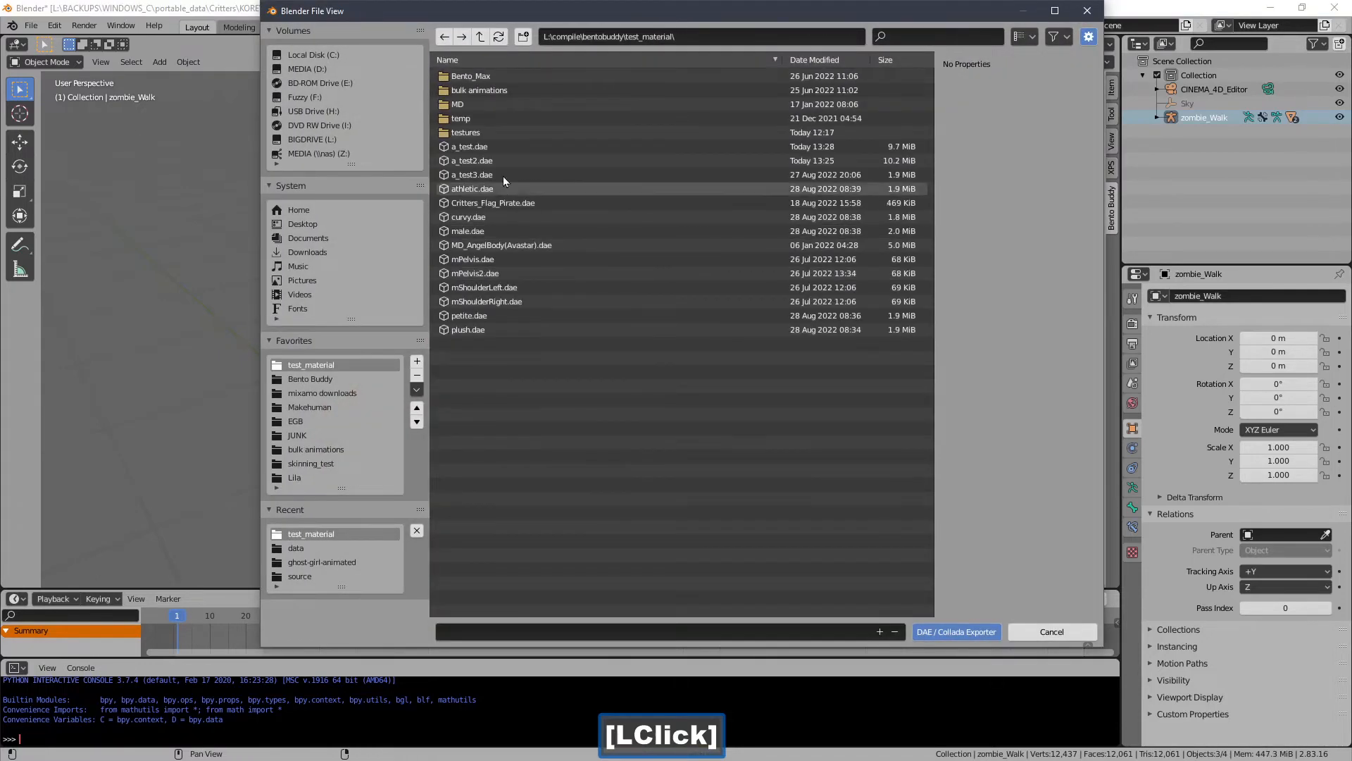
double_click(510, 145)
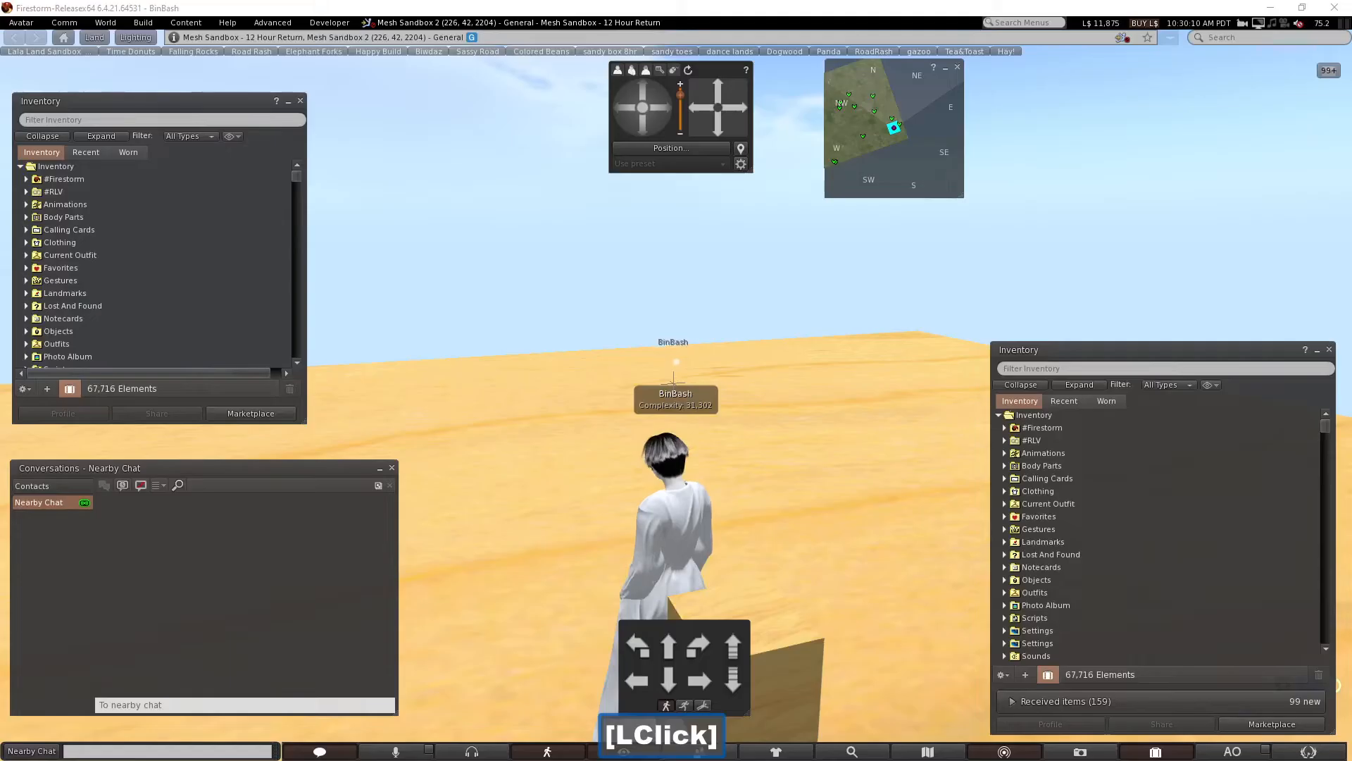
- Switch to Firestorm and delete the elbise.001 object from the recent inventory items
left_click(1063, 402)
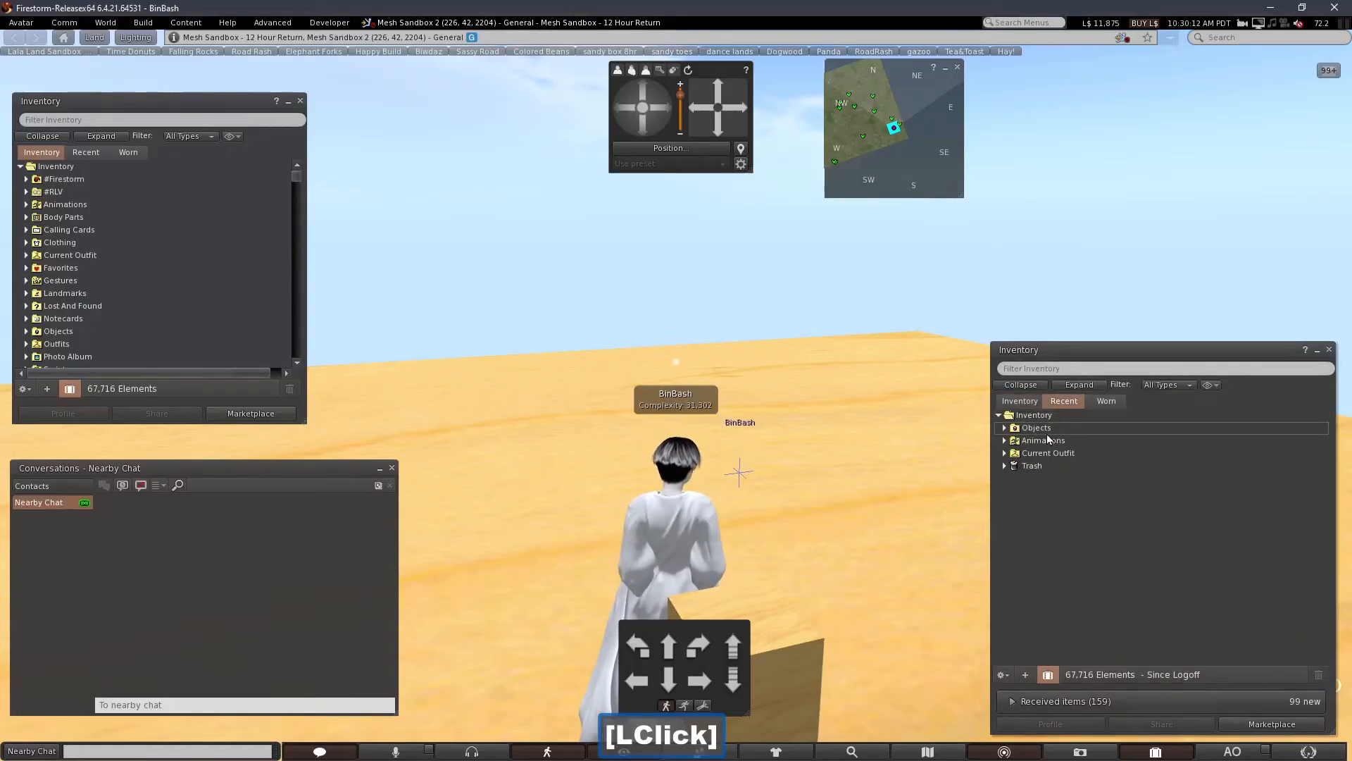
double_click(1048, 439)
double_click(1047, 427)
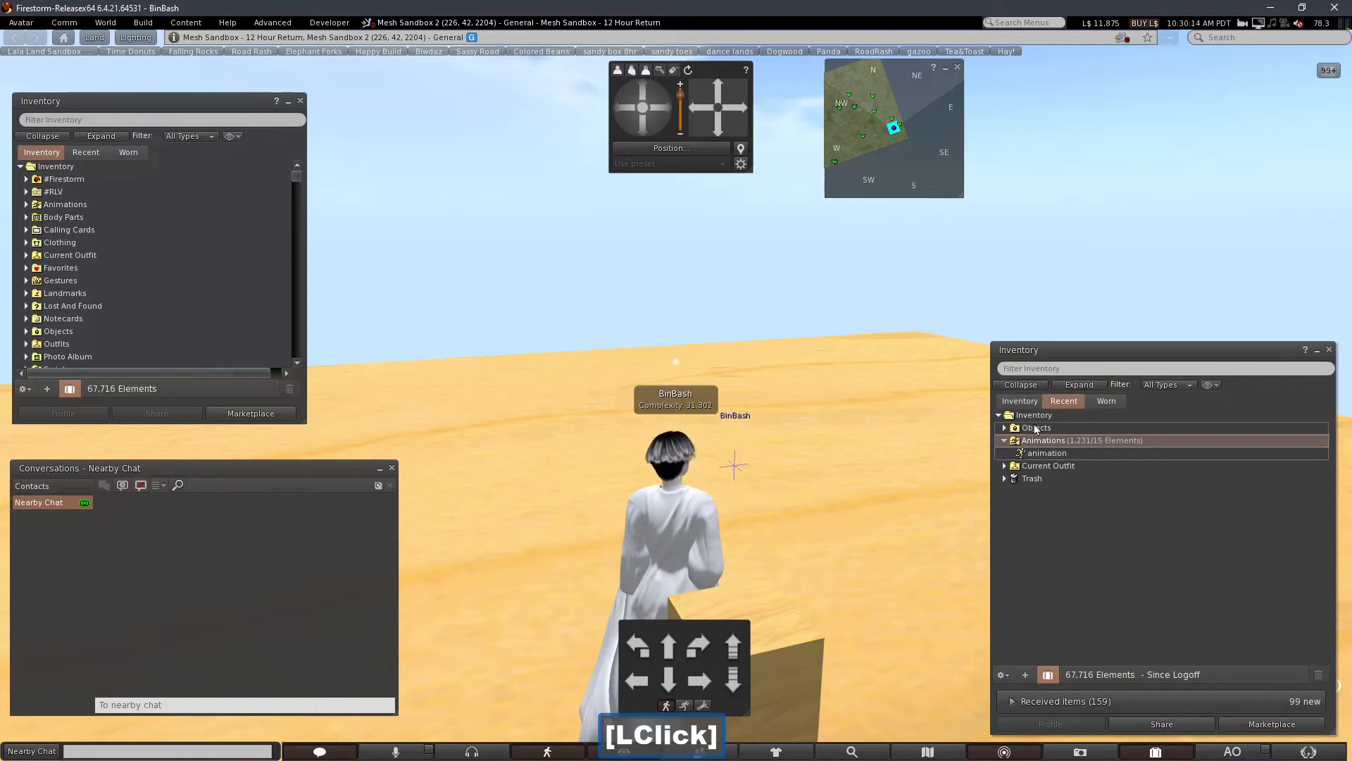
key("Delete")
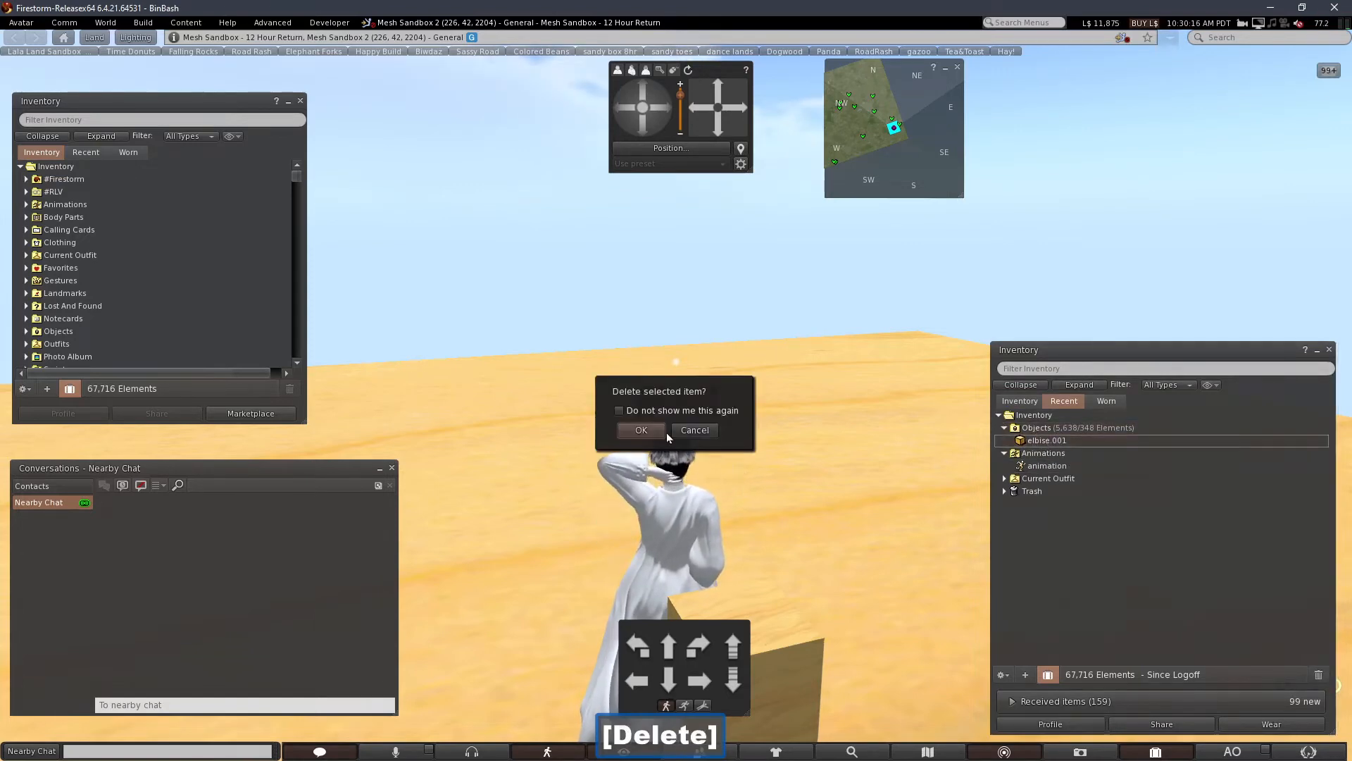
left_click(637, 426)
- Search the inventory for animesh and select the touch_animate_animesh script
left_click_drag(678, 397, 662, 373, "alt")
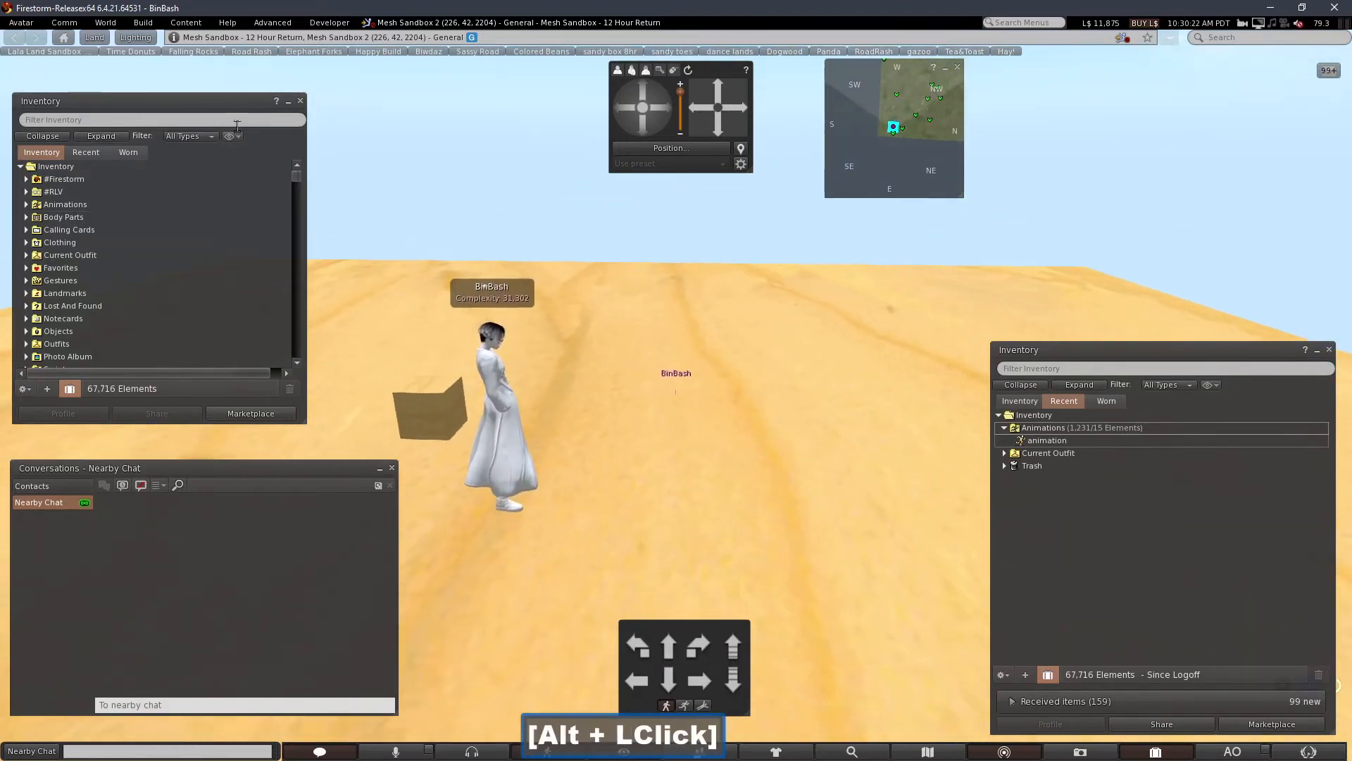
left_click(237, 122)
type("anim")
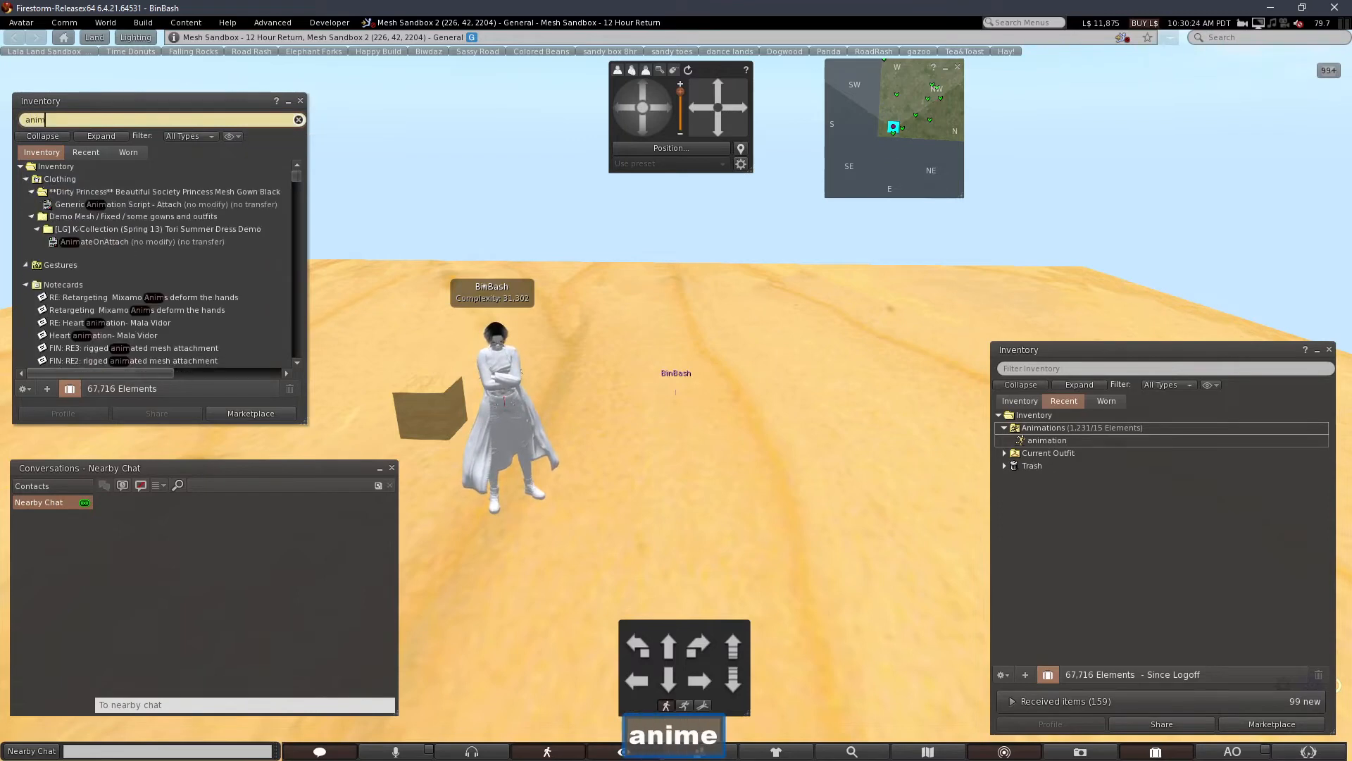
type("esh")
left_click(76, 195)
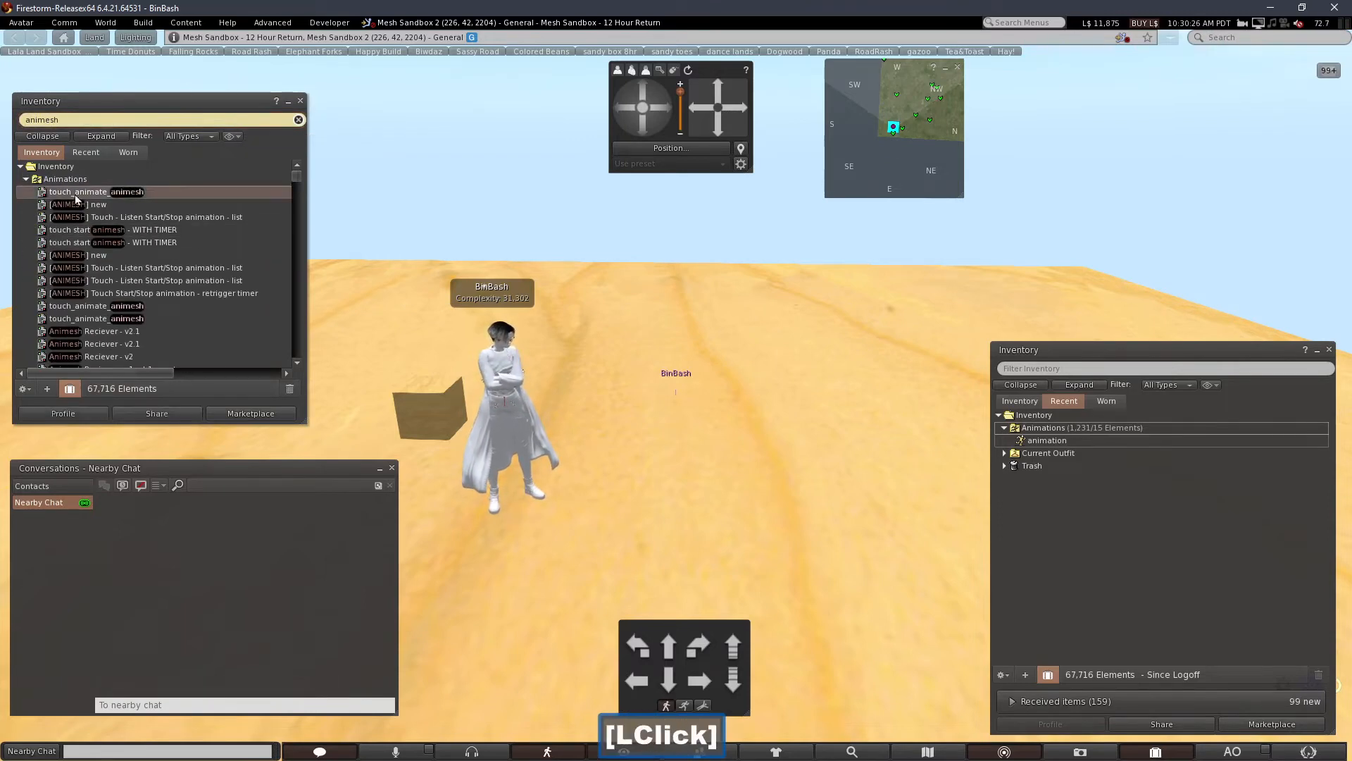
- Detach the Upload submenu as a floating window and place it beside the inventory
left_click(143, 22)
mouse_move(211, 202)
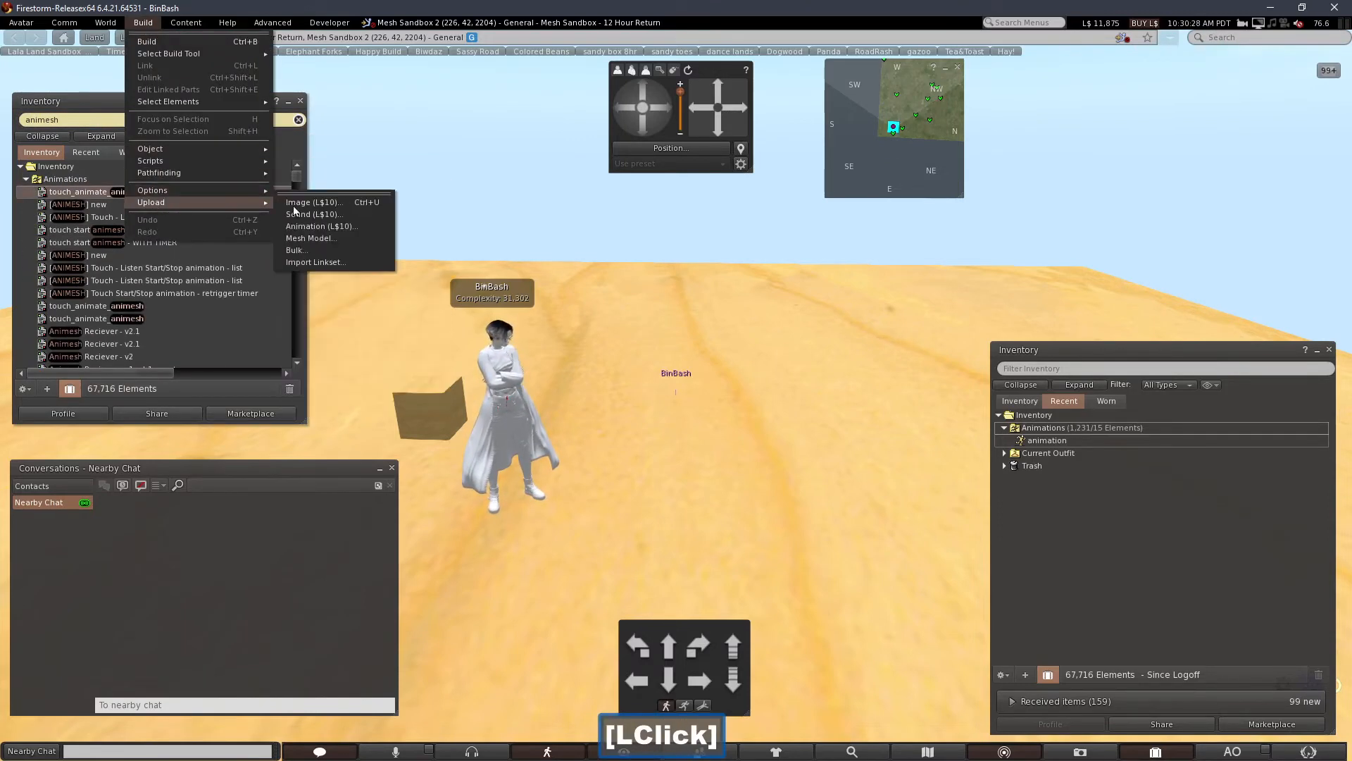
left_click(350, 190)
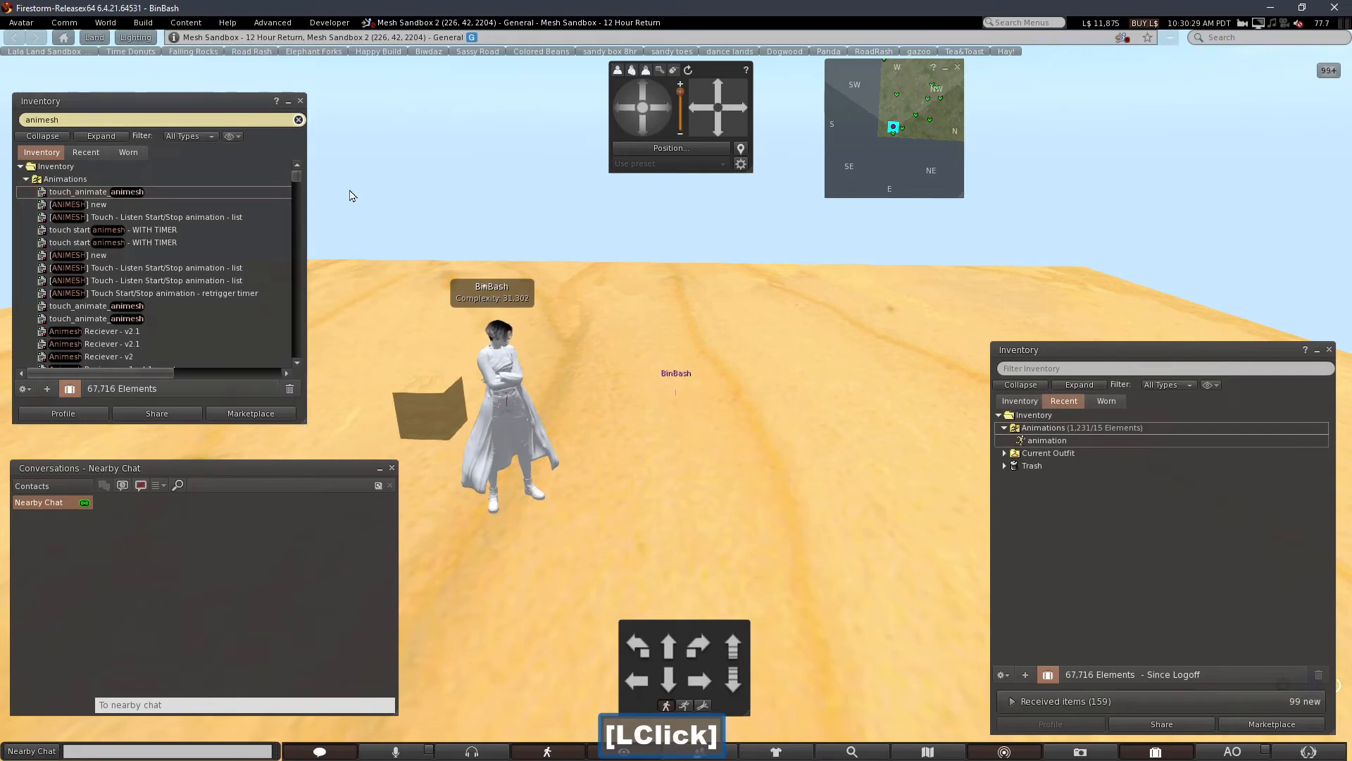
left_click(143, 23)
mouse_move(168, 204)
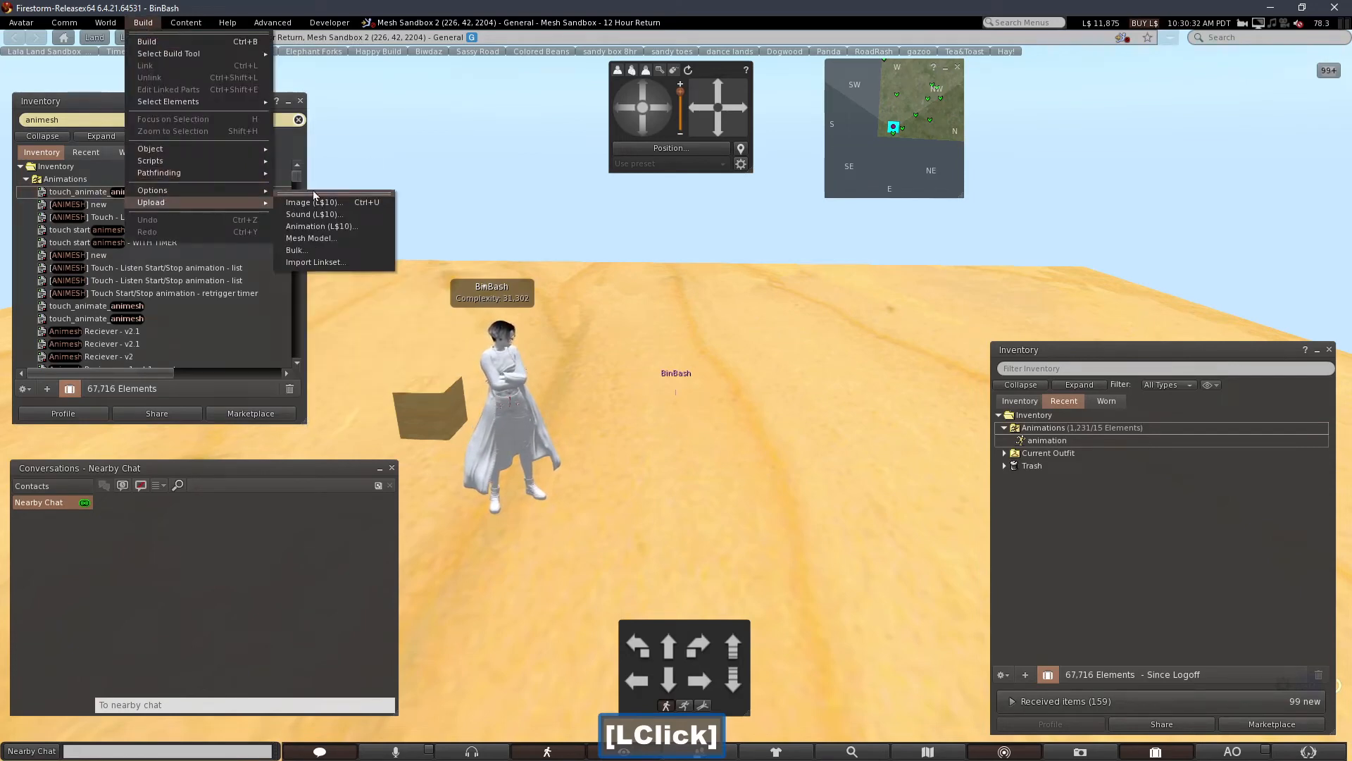
left_click(345, 195)
left_click_drag(350, 190, 367, 184)
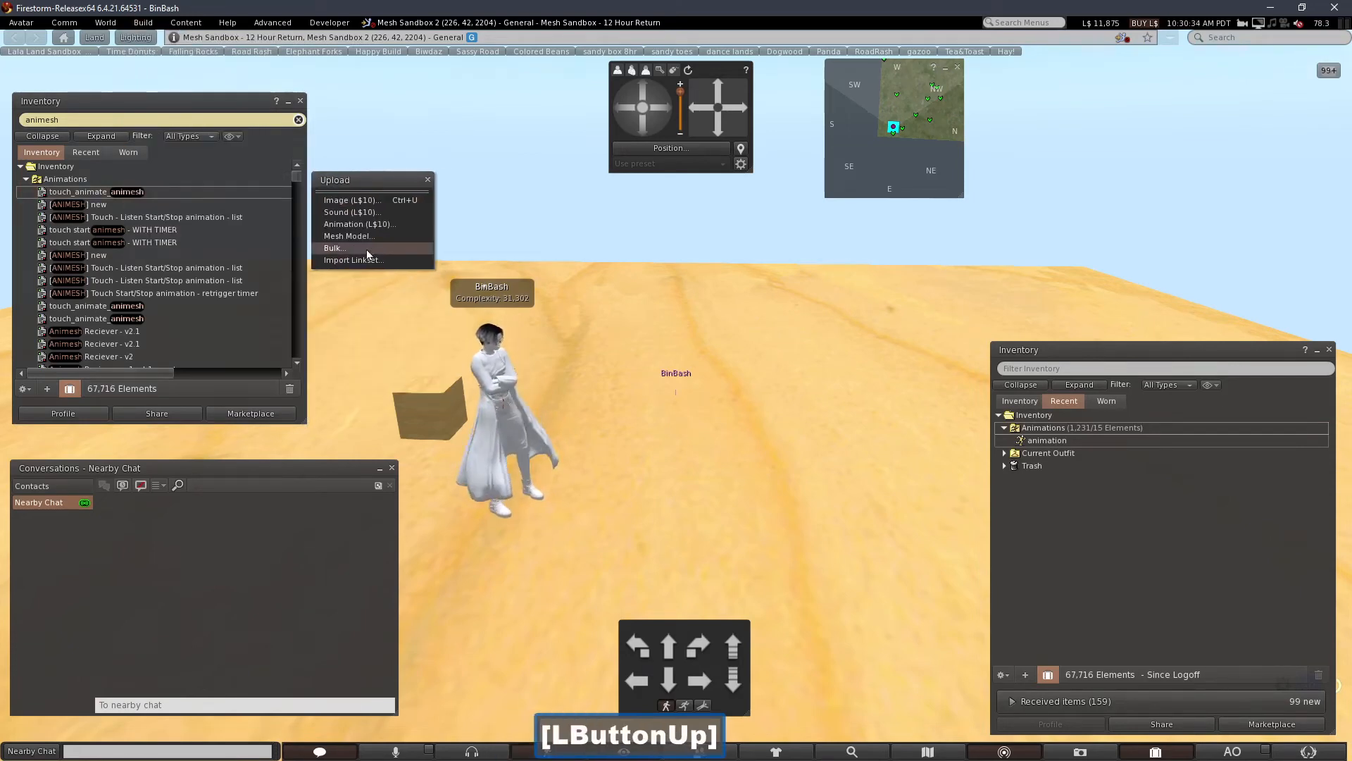
- Load a_test.dae as a mesh model for upload, examine the hair and skirt in its preview, and close the uploader
left_click(348, 236)
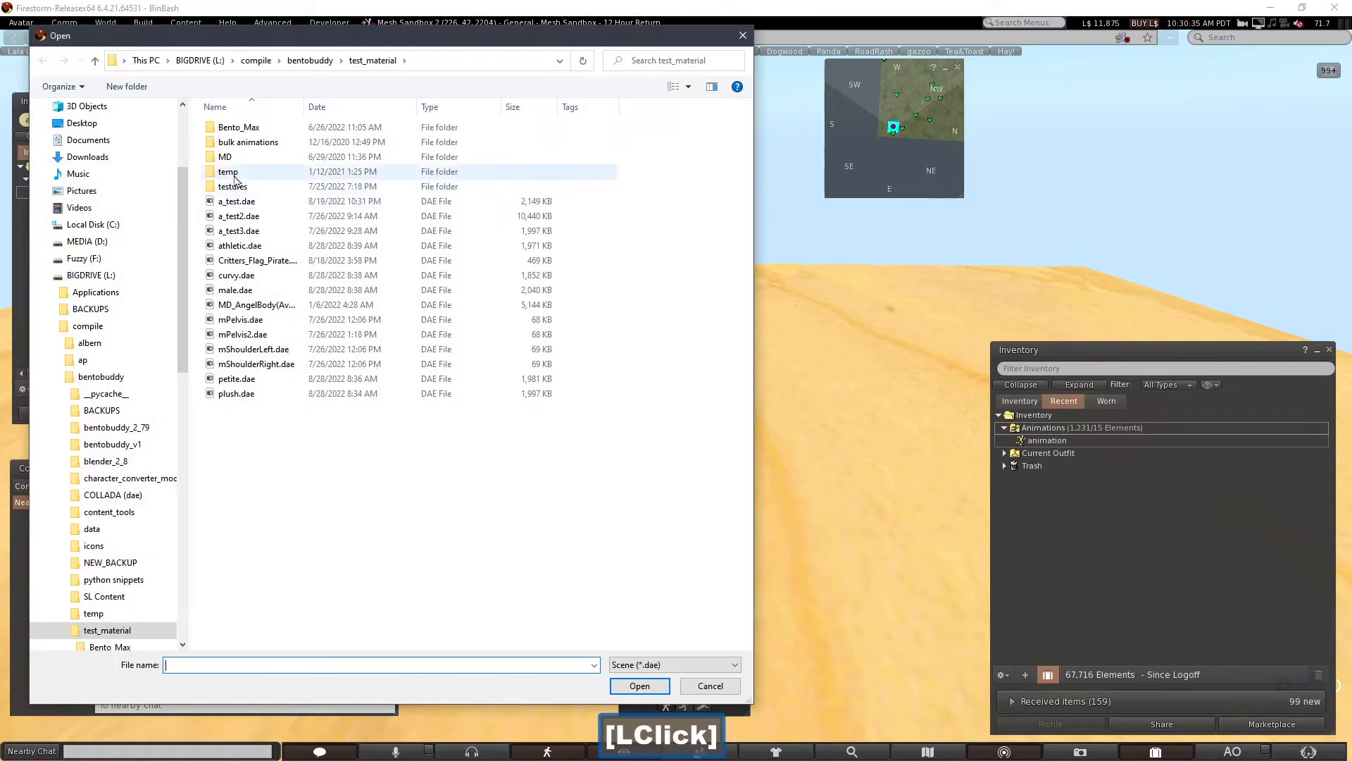
double_click(249, 201)
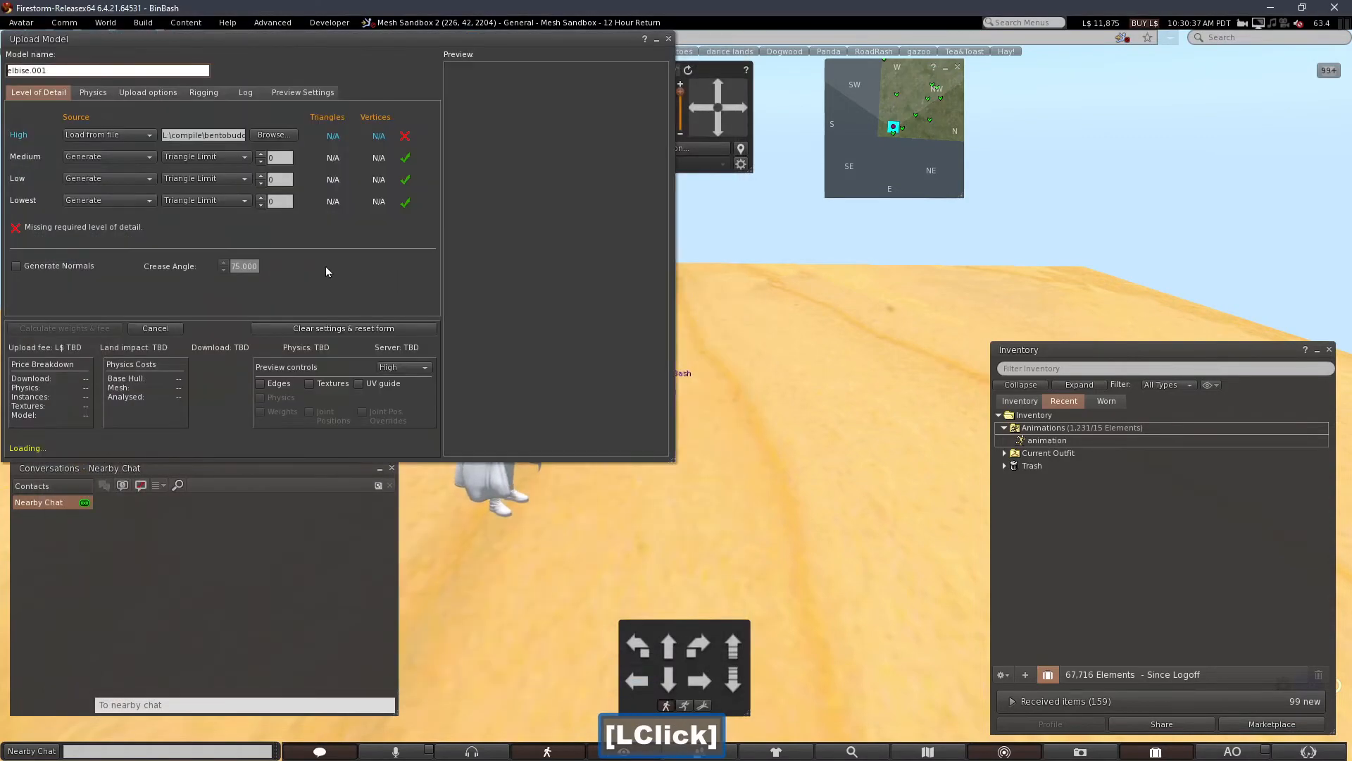
mouse_move(517, 274)
left_mouse_down()
mouse_move(518, 259)
mouse_move(497, 286)
left_mouse_up()
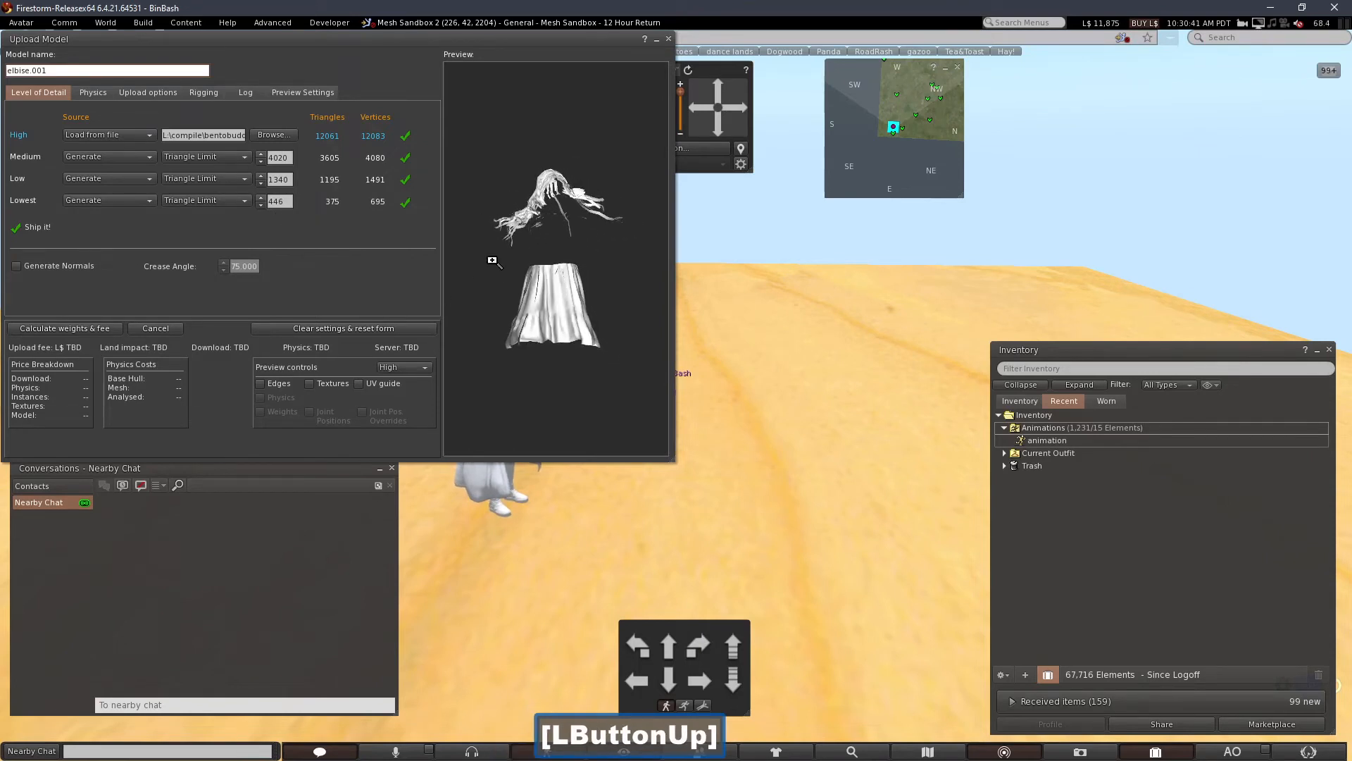
left_click(669, 39)
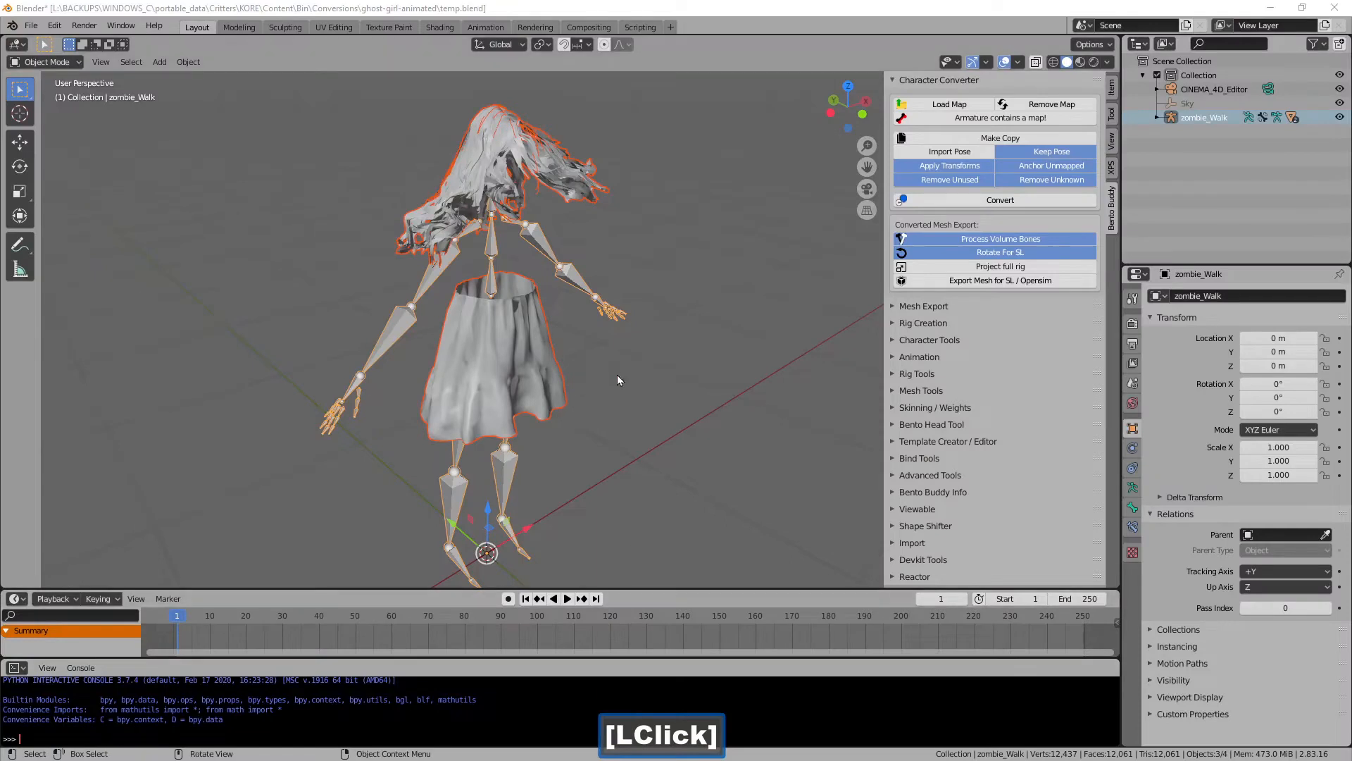
- Back in Blender, select only the skirt mesh, enter Edit Mode, and display its face normals in the viewport
double_click(511, 379)
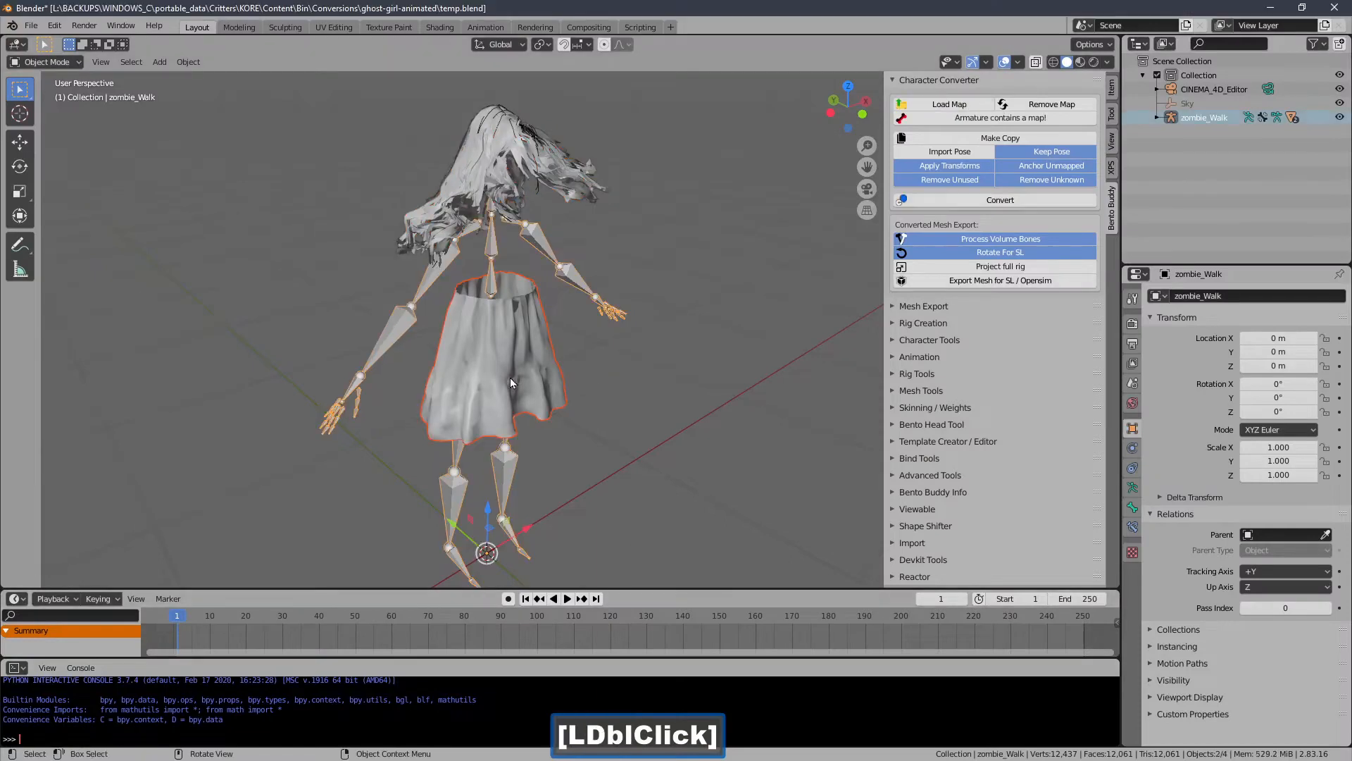
left_click(728, 284)
double_click(525, 412)
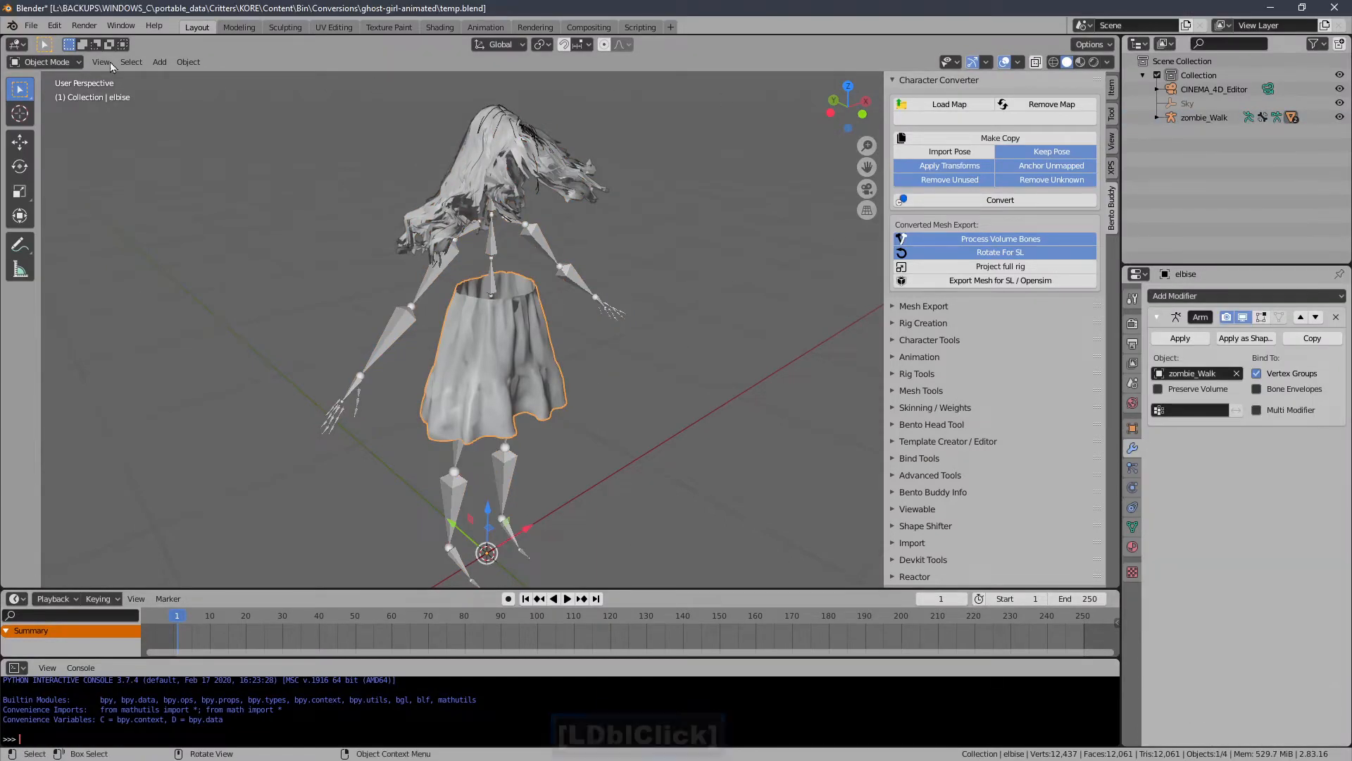
left_click(46, 62)
left_click(61, 95)
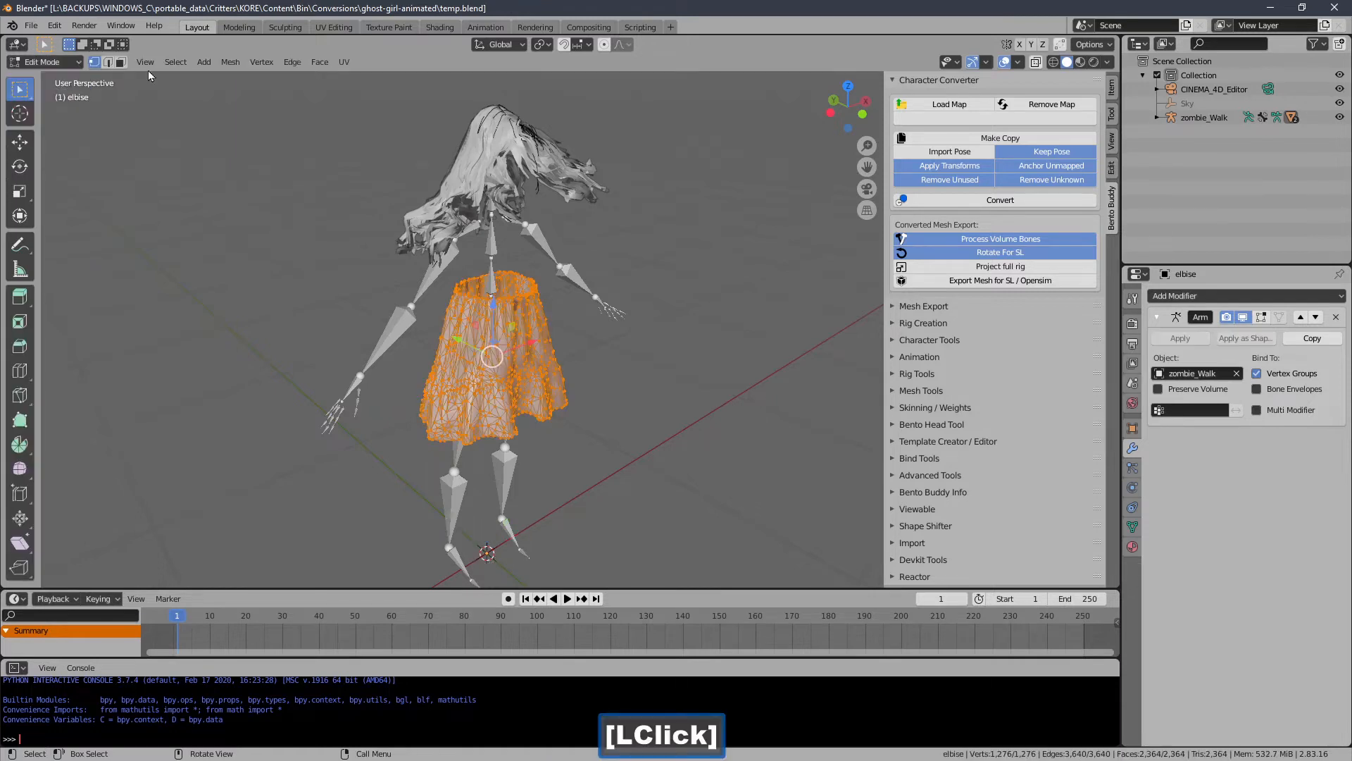
left_click(988, 63)
left_click(1020, 62)
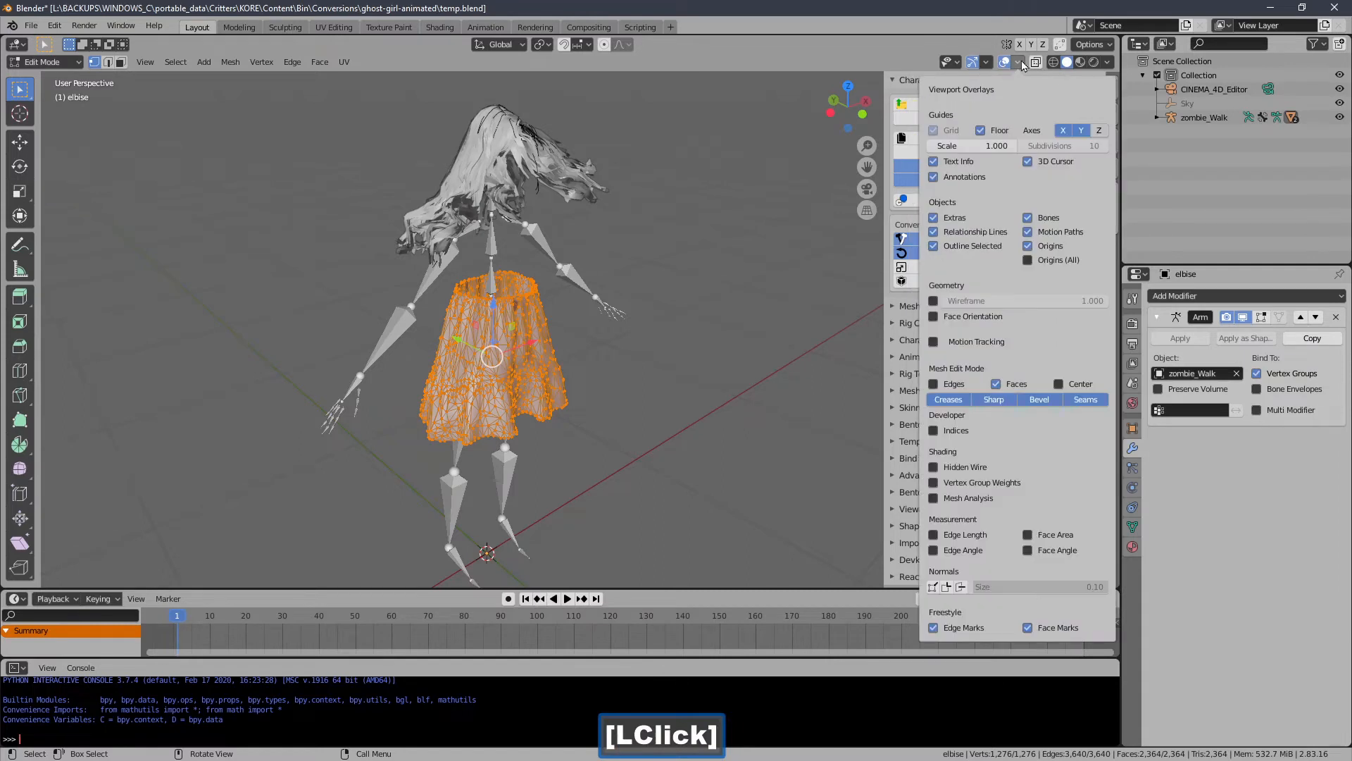
left_click(961, 587)
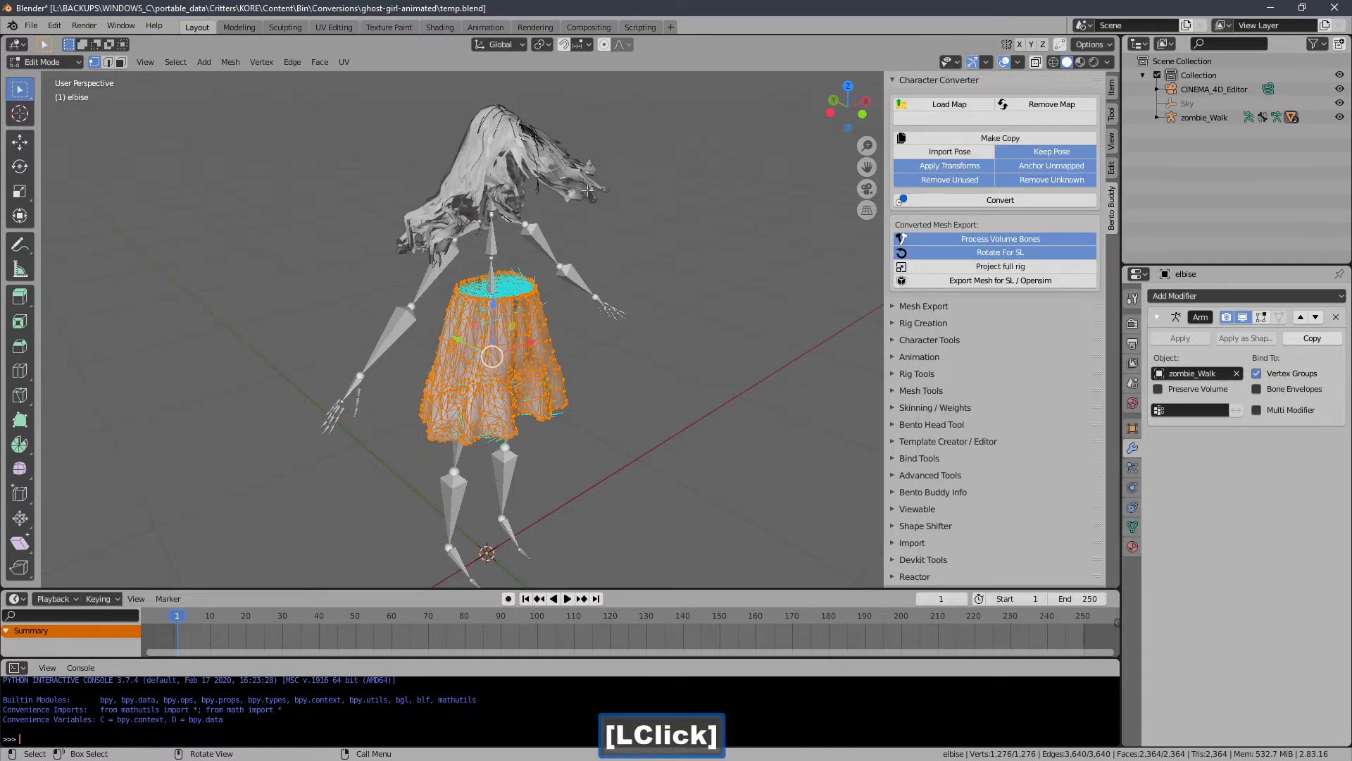
- Recalculate the skirt's normals to face outward, hide the face normals display, and return to Object Mode
left_click(230, 62)
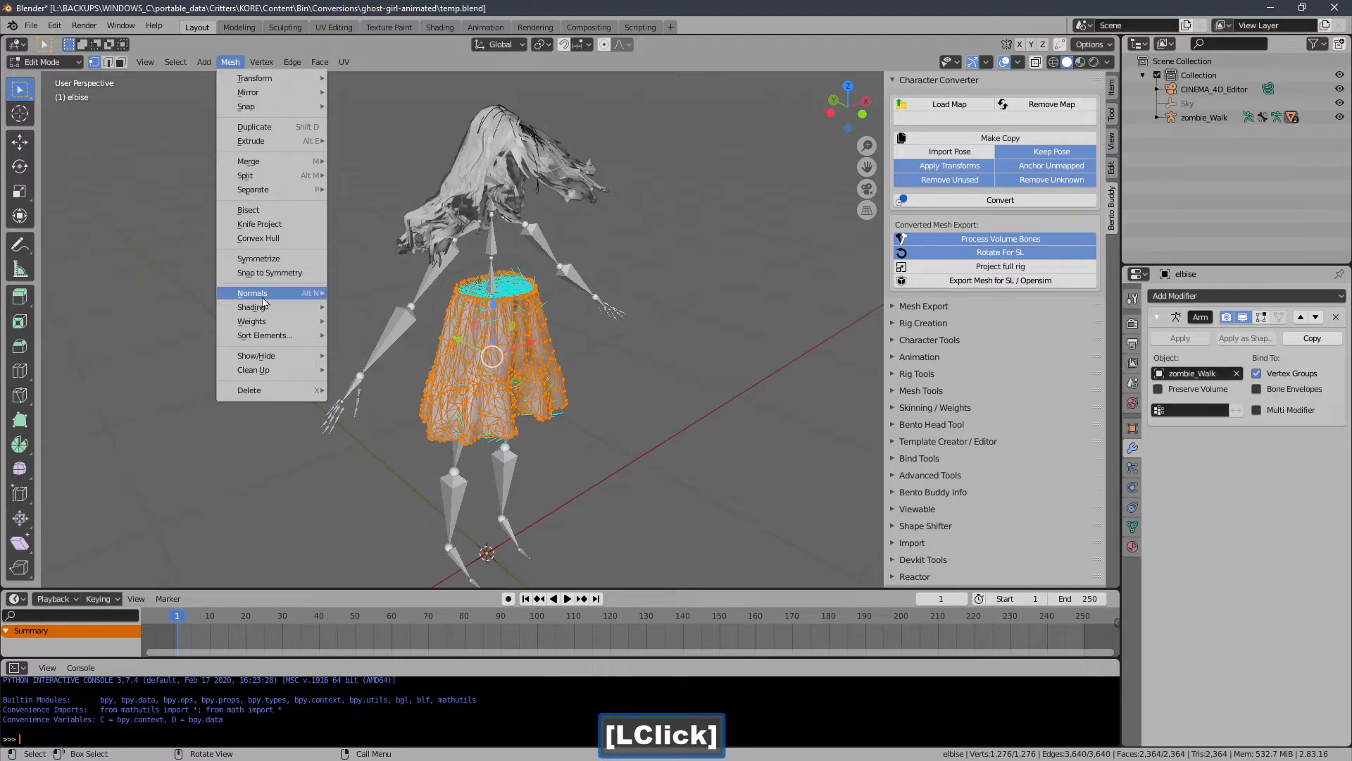
mouse_move(263, 302)
left_click(362, 308)
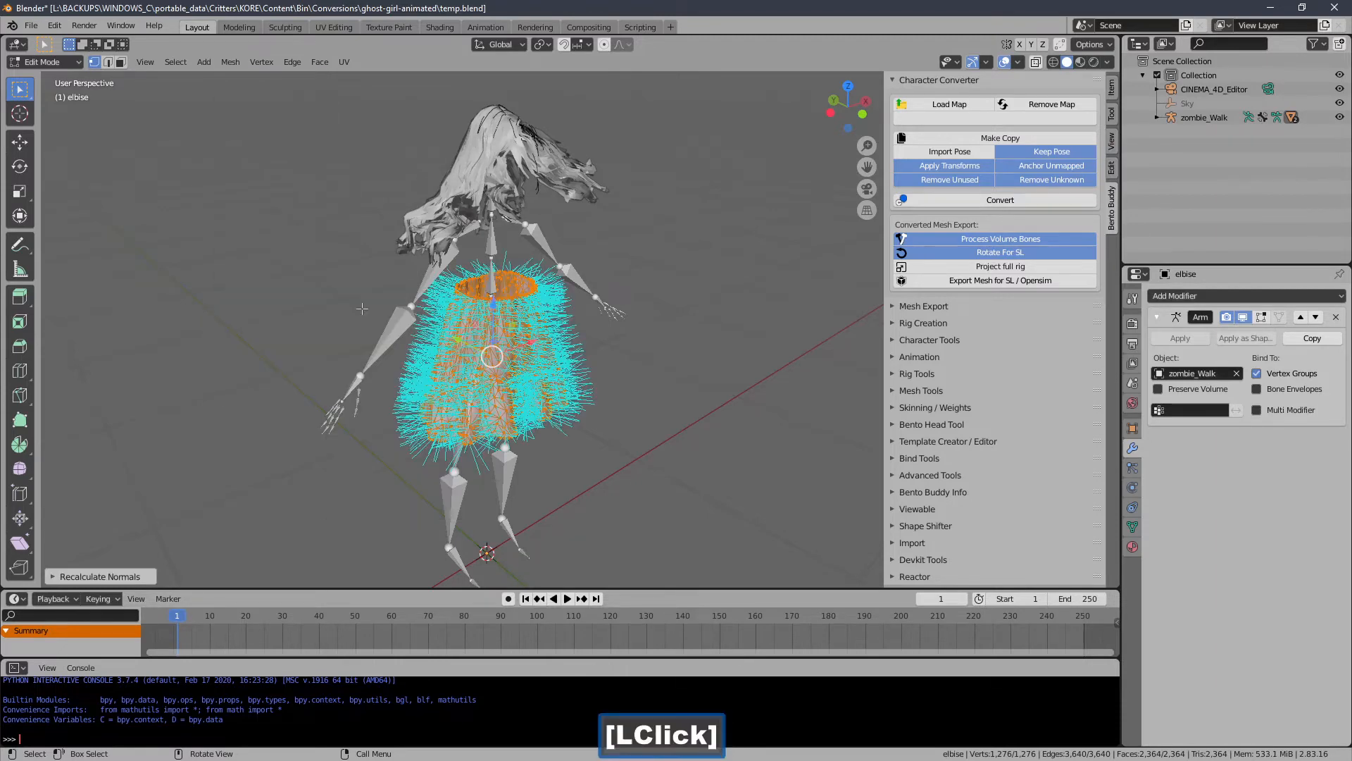
left_click(1019, 63)
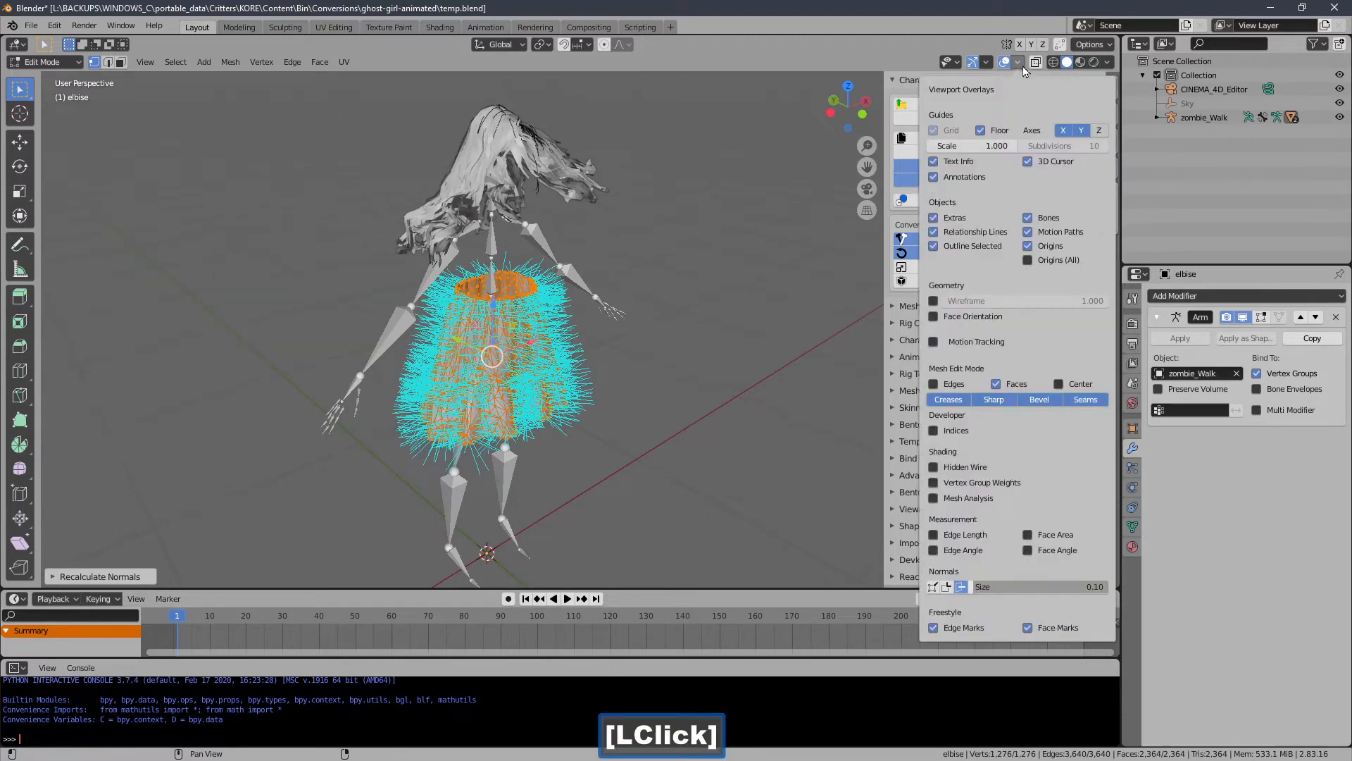
left_click(962, 588)
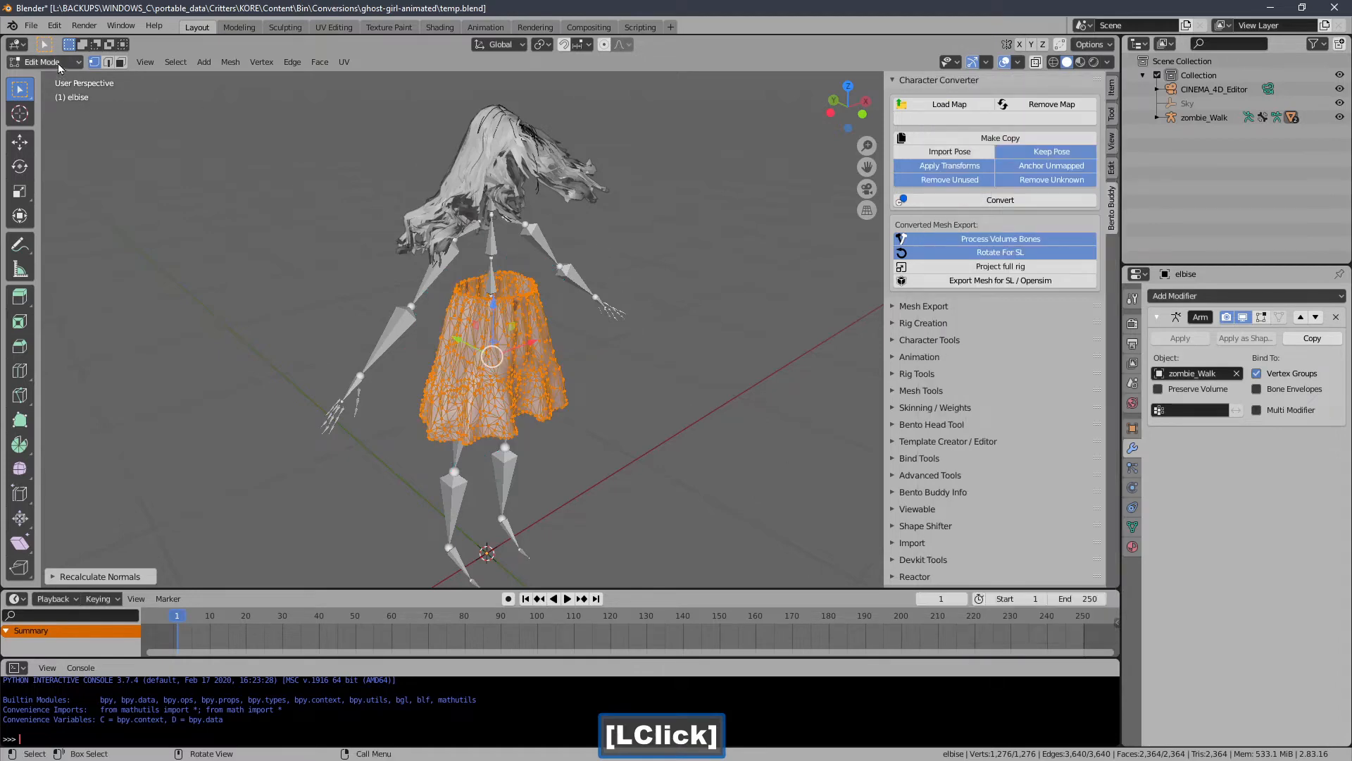
left_click(60, 67)
left_click(35, 57)
- Select all objects and export the mesh for SL / Opensim over a_test.dae in the test_material folder
key("a")
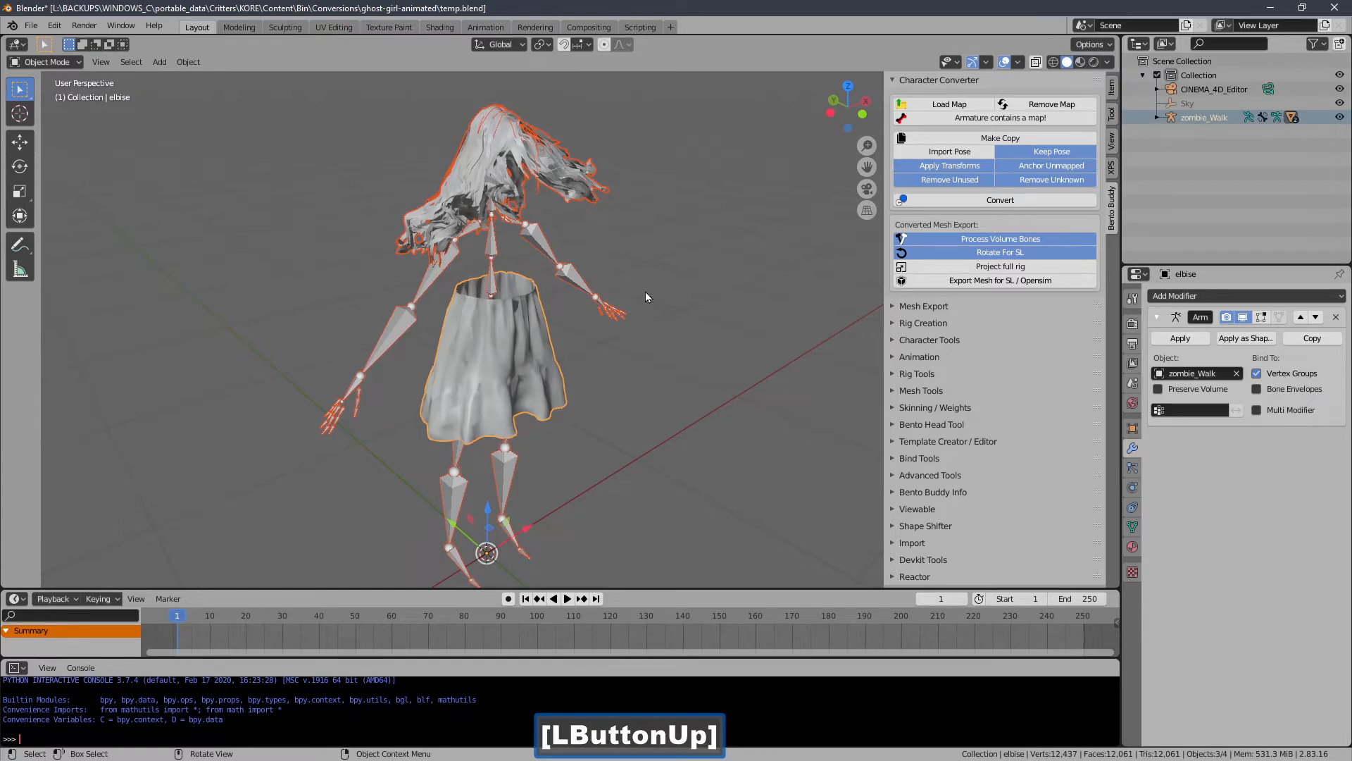
left_click(947, 281)
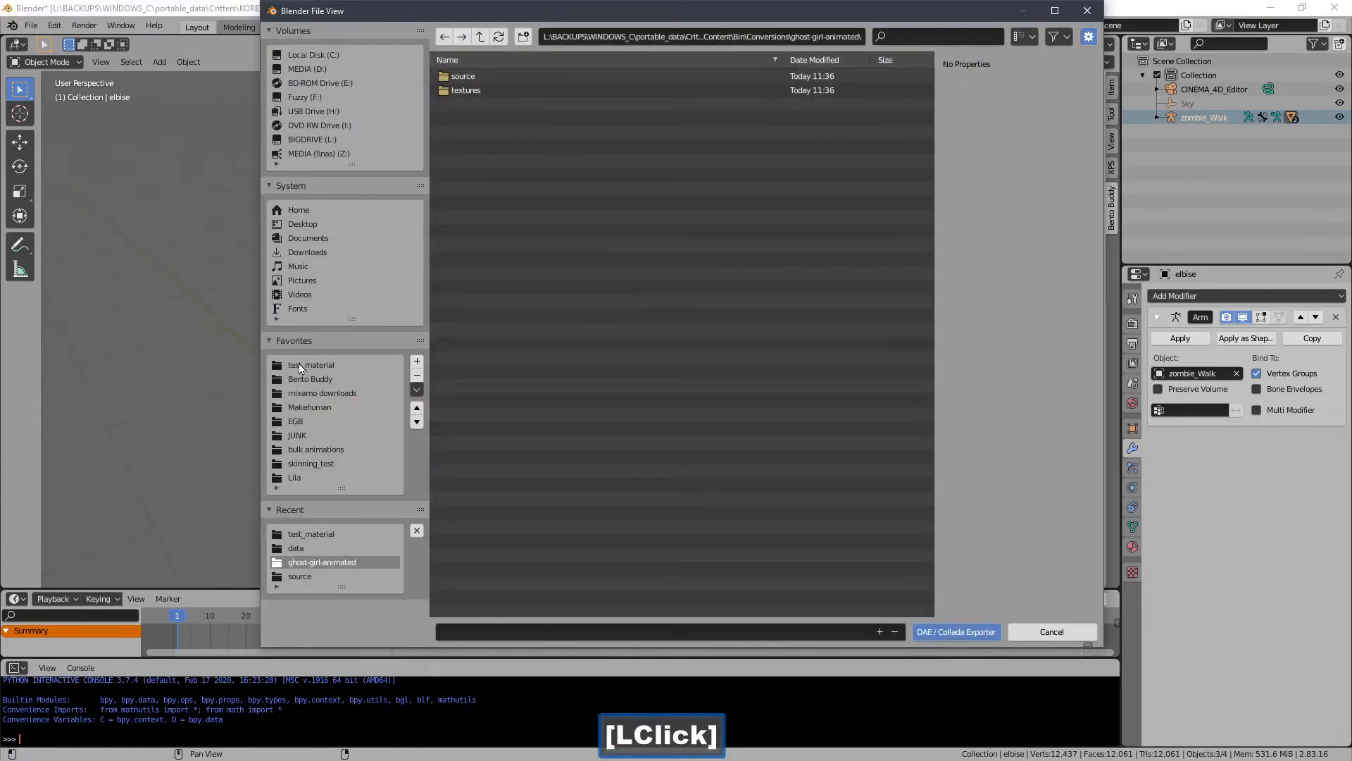
left_click(301, 366)
double_click(474, 155)
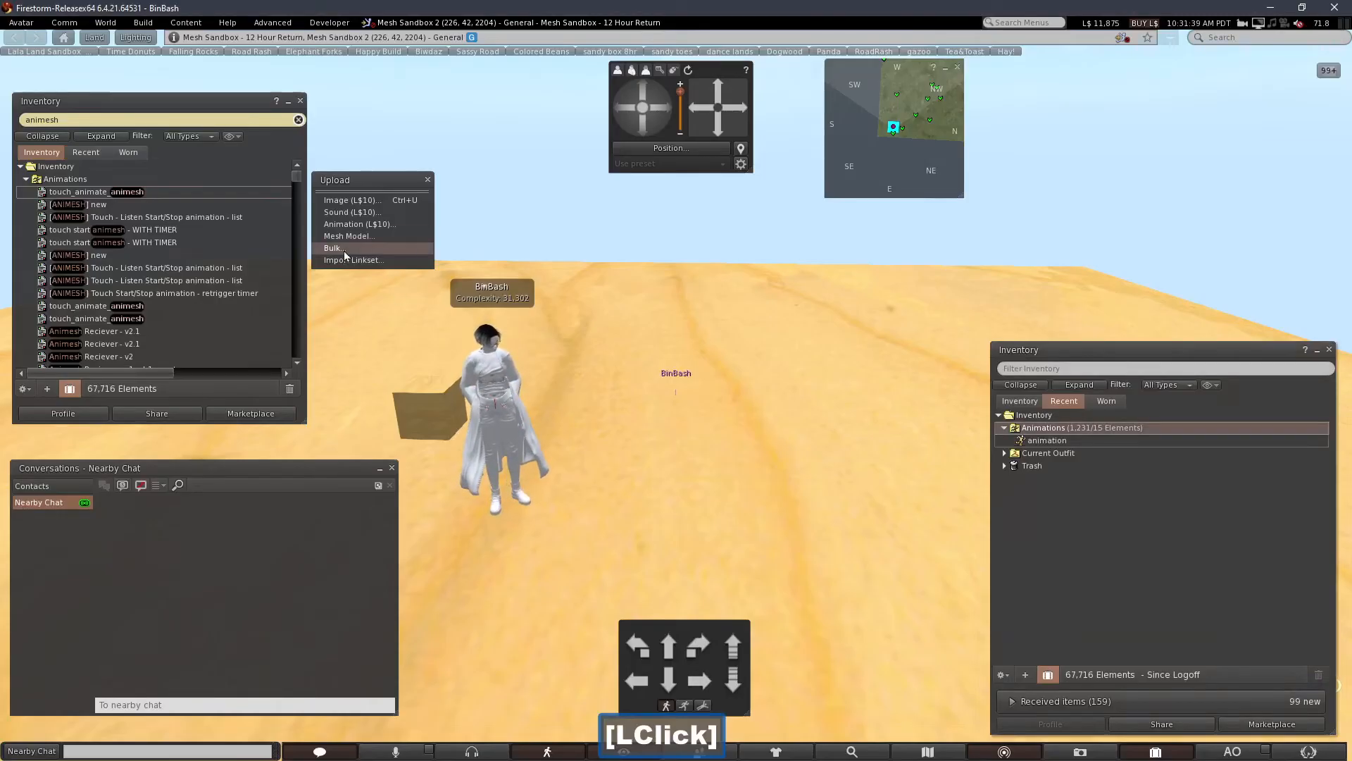
- Switch to Firestorm, load a_test.dae as a mesh model for upload, and examine the skirt in its preview
left_click(395, 235)
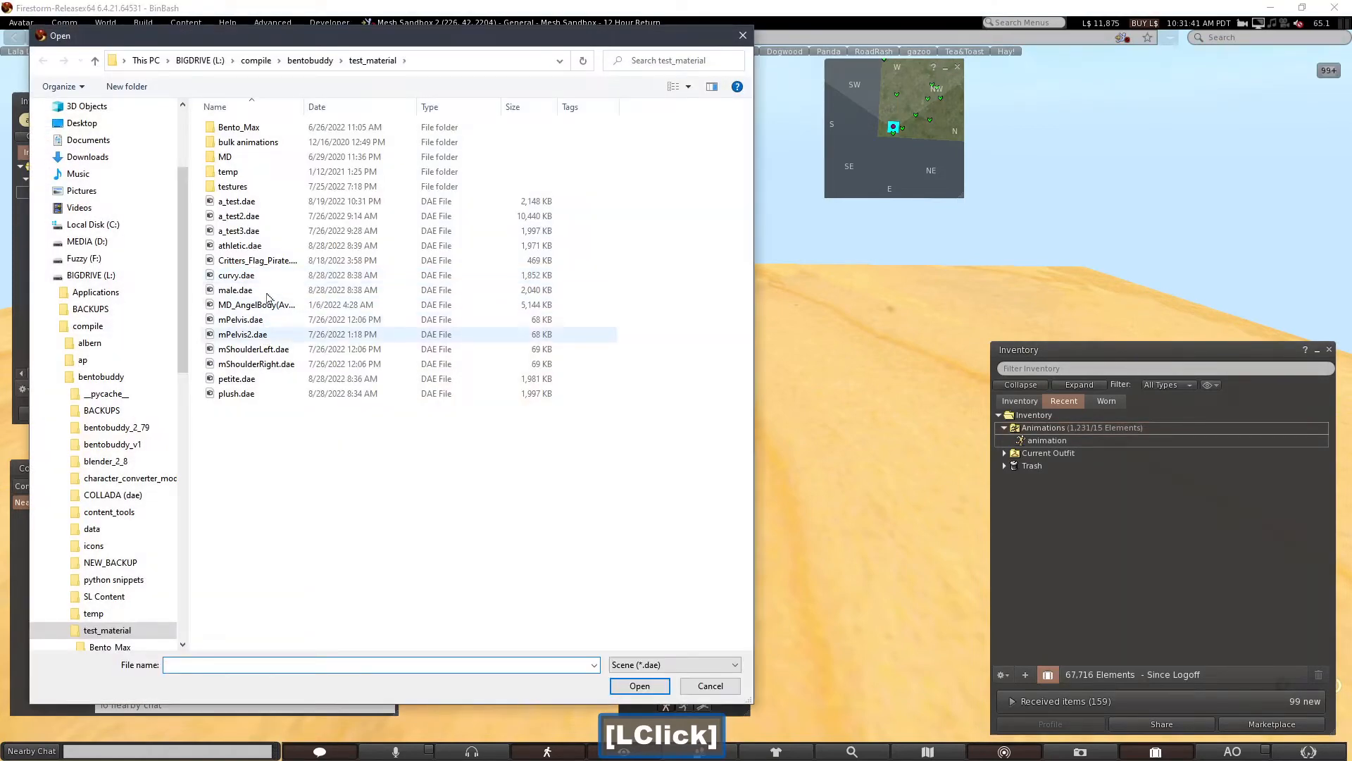
double_click(259, 202)
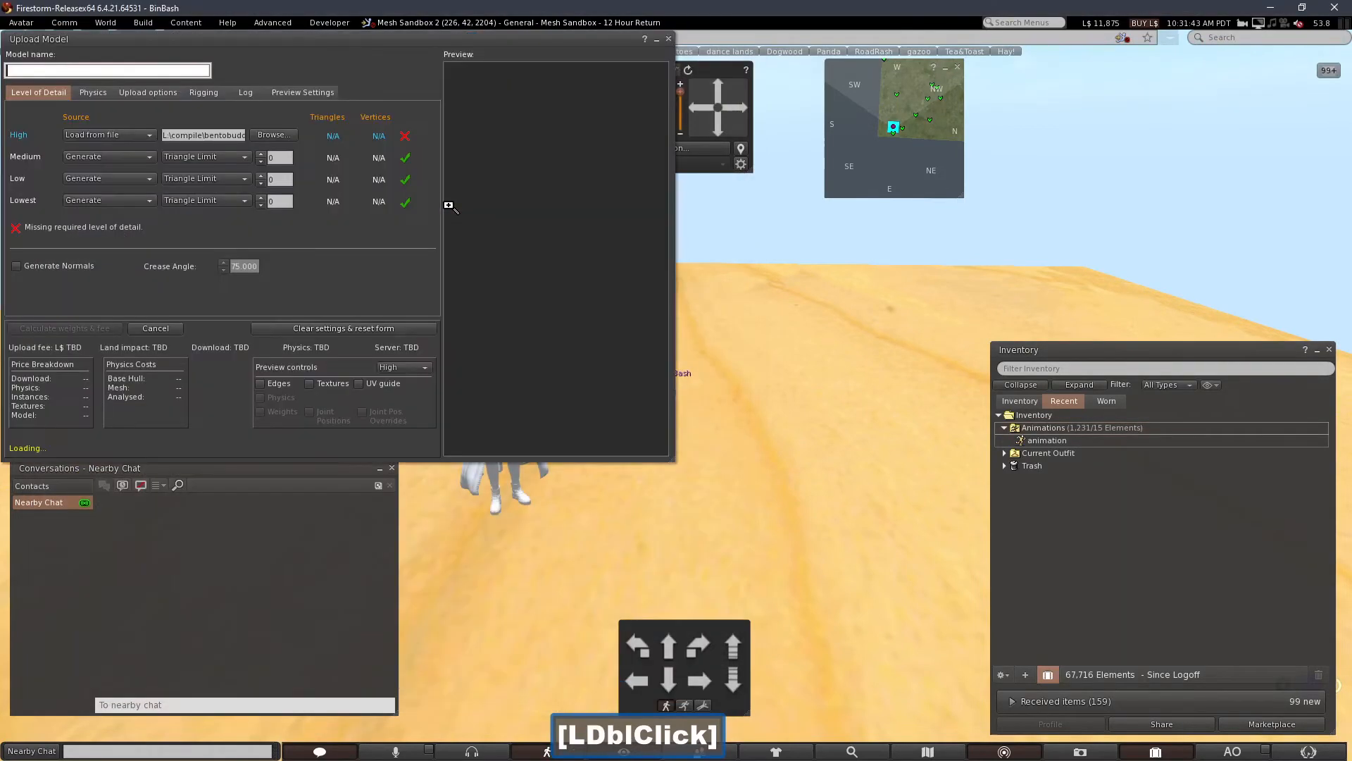
left_click_drag(493, 308, 494, 197)
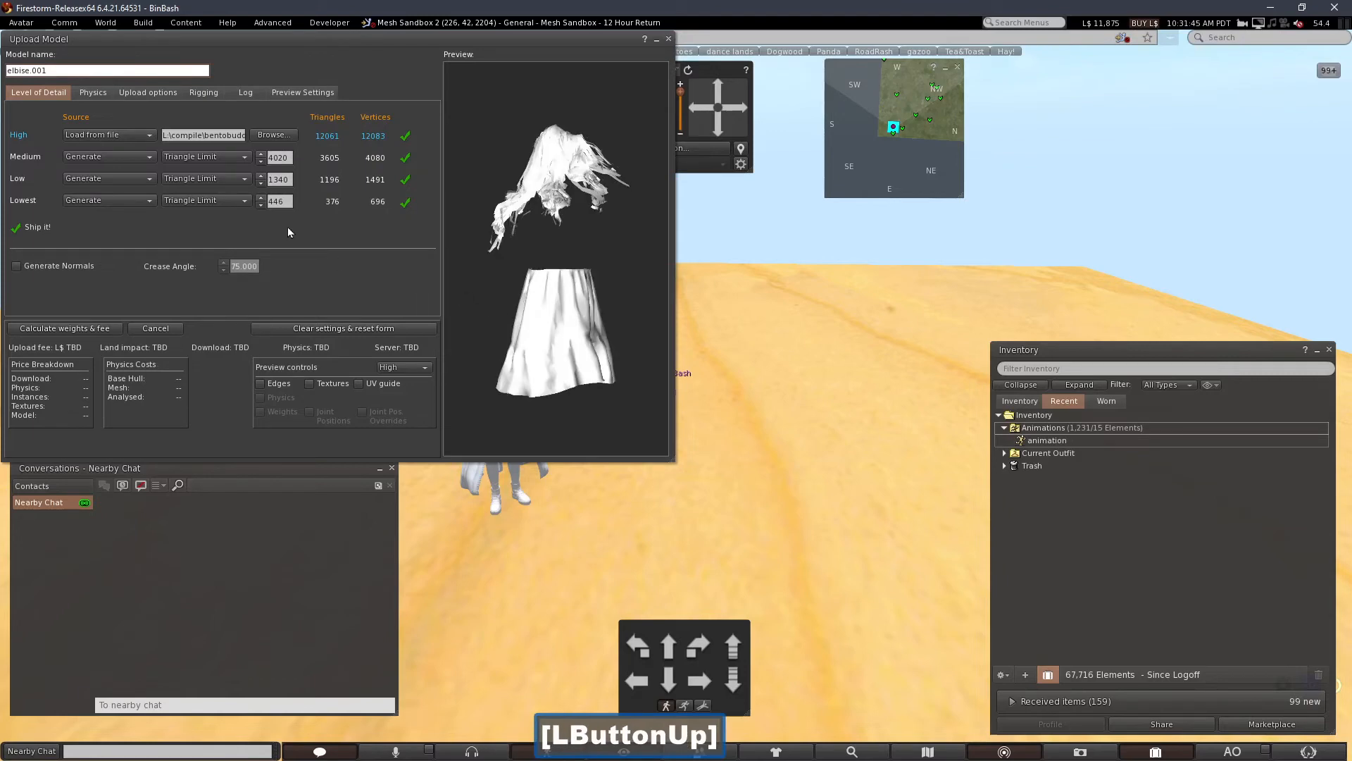
- Set the Lowest level of detail's triangle limit to 0 and choose Lowest as the physics model
left_click(262, 205)
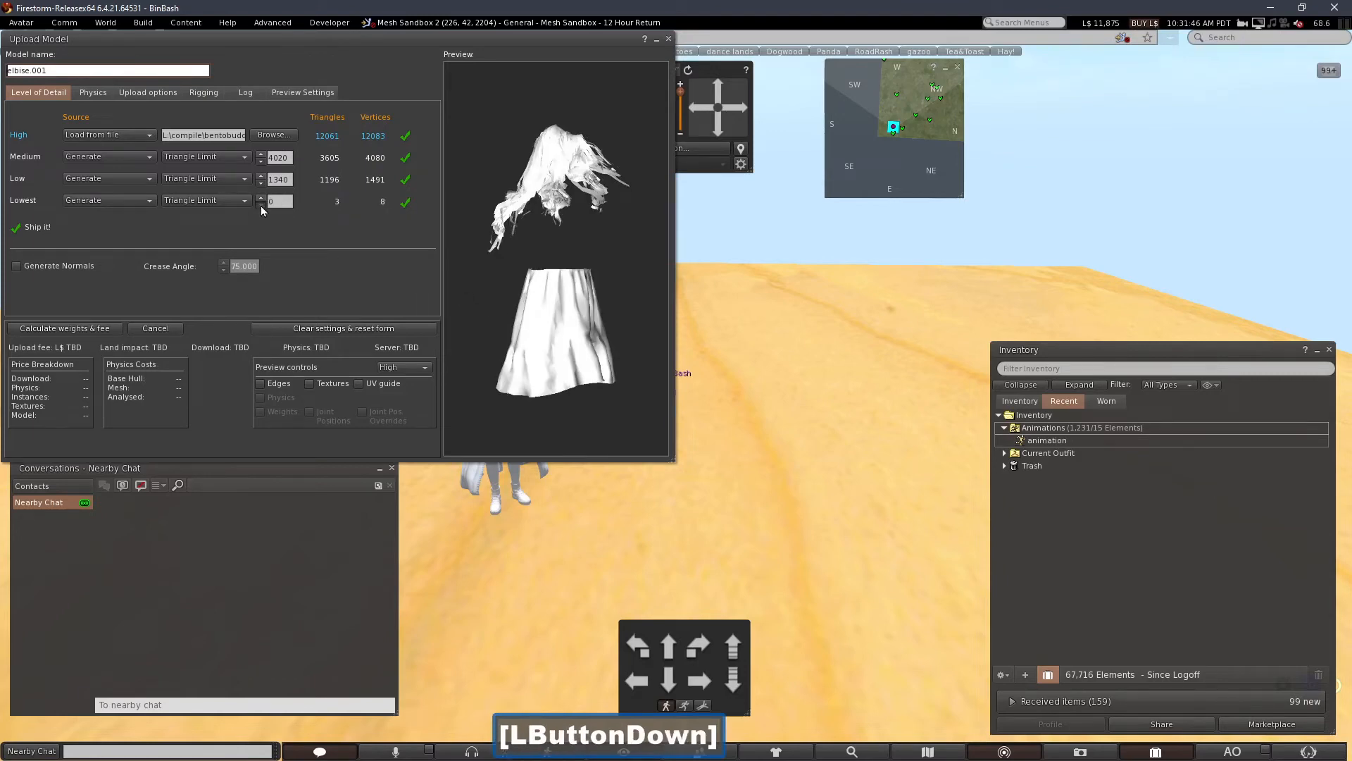
left_click(93, 93)
left_click(201, 118)
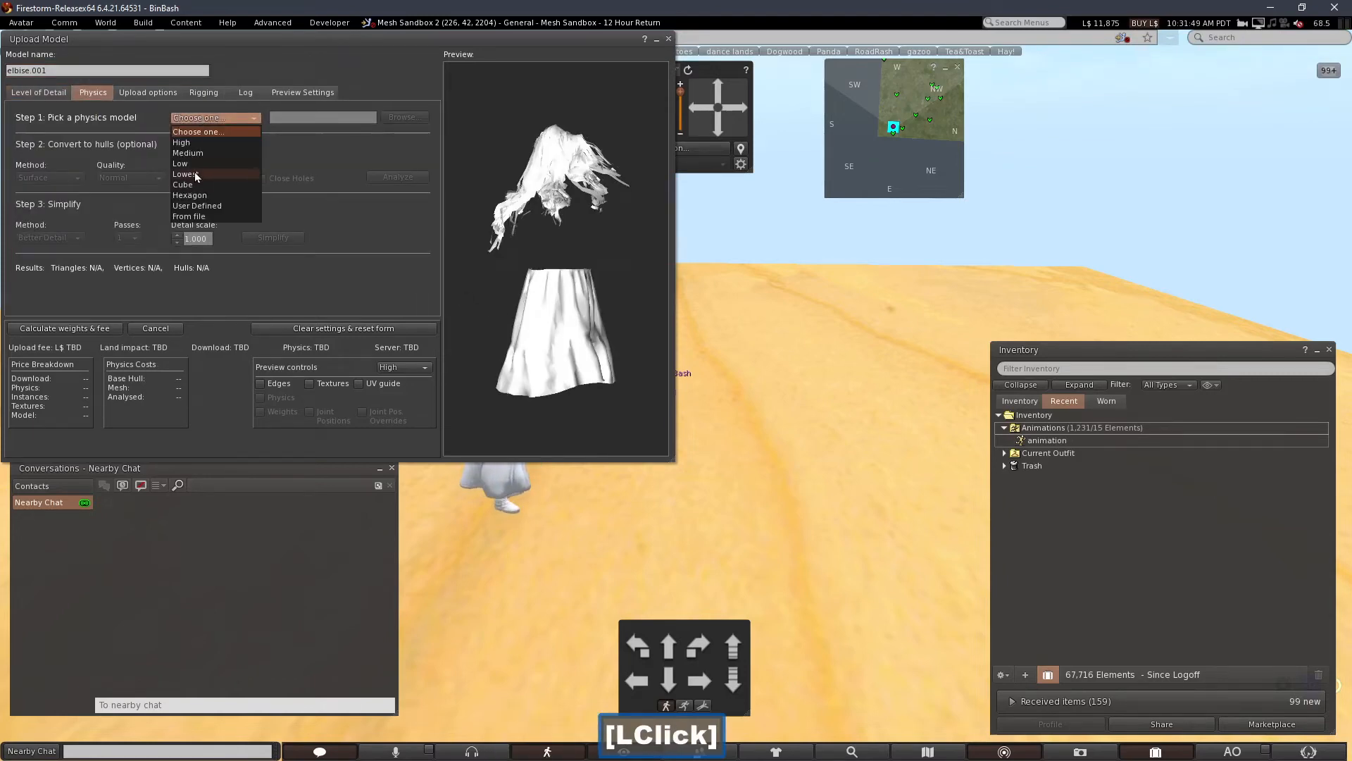
left_click(186, 174)
- Include skin weight and joint positions in the upload, and calculate its weights and fee
left_click(204, 93)
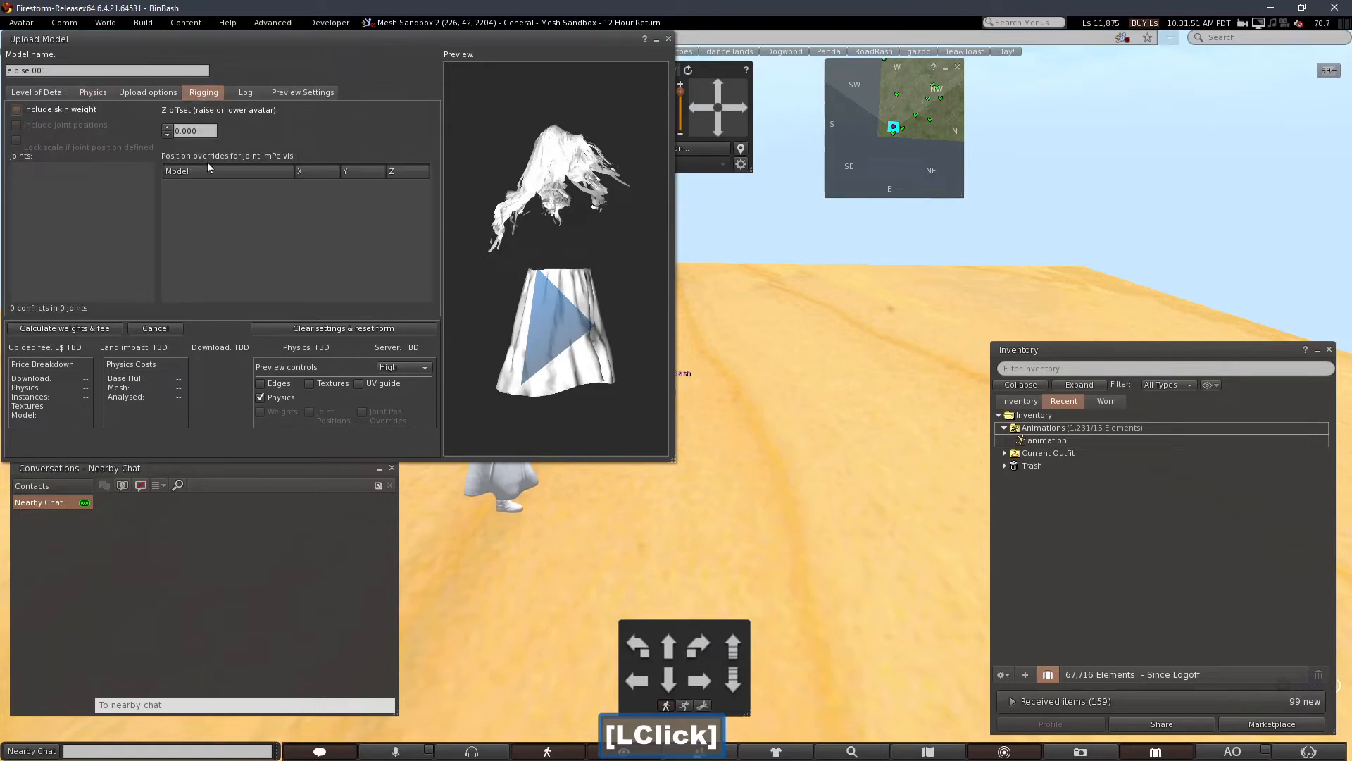
left_click(17, 110)
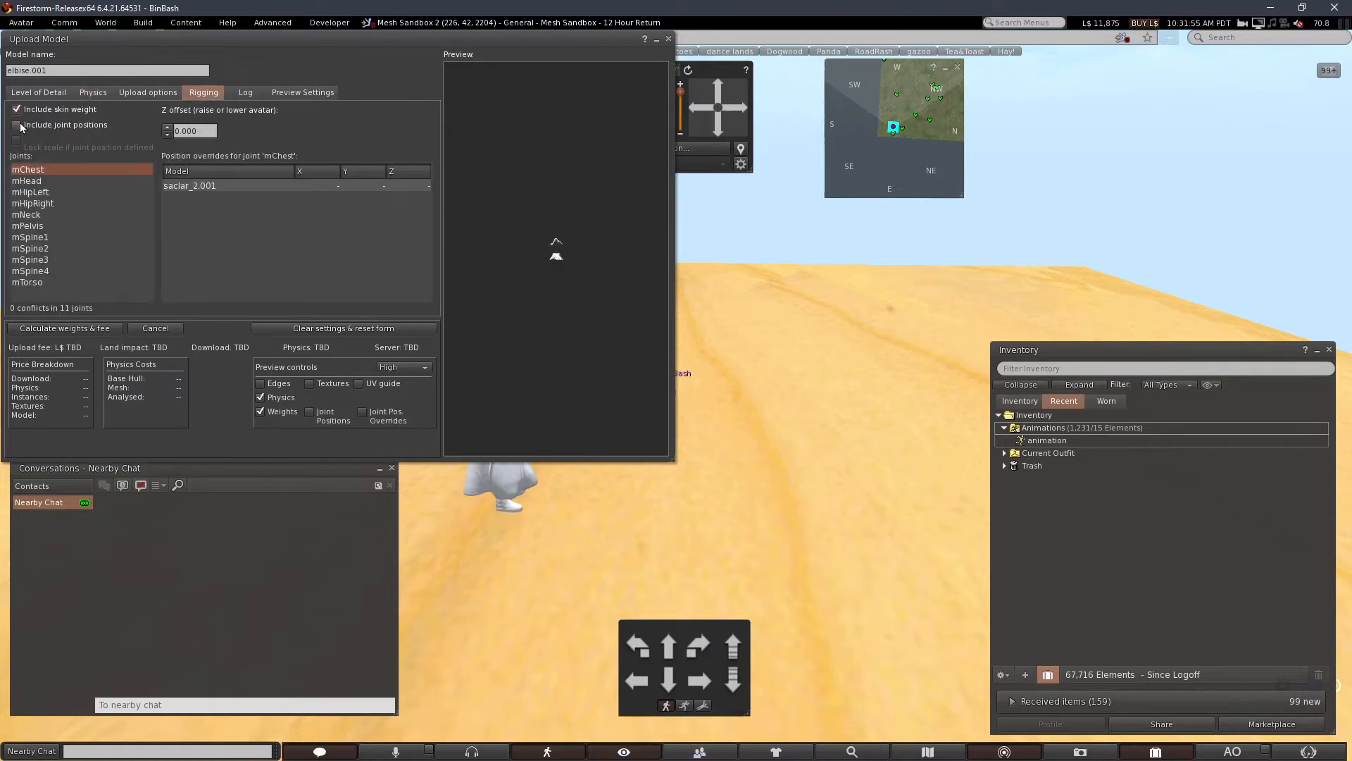
left_click(19, 128)
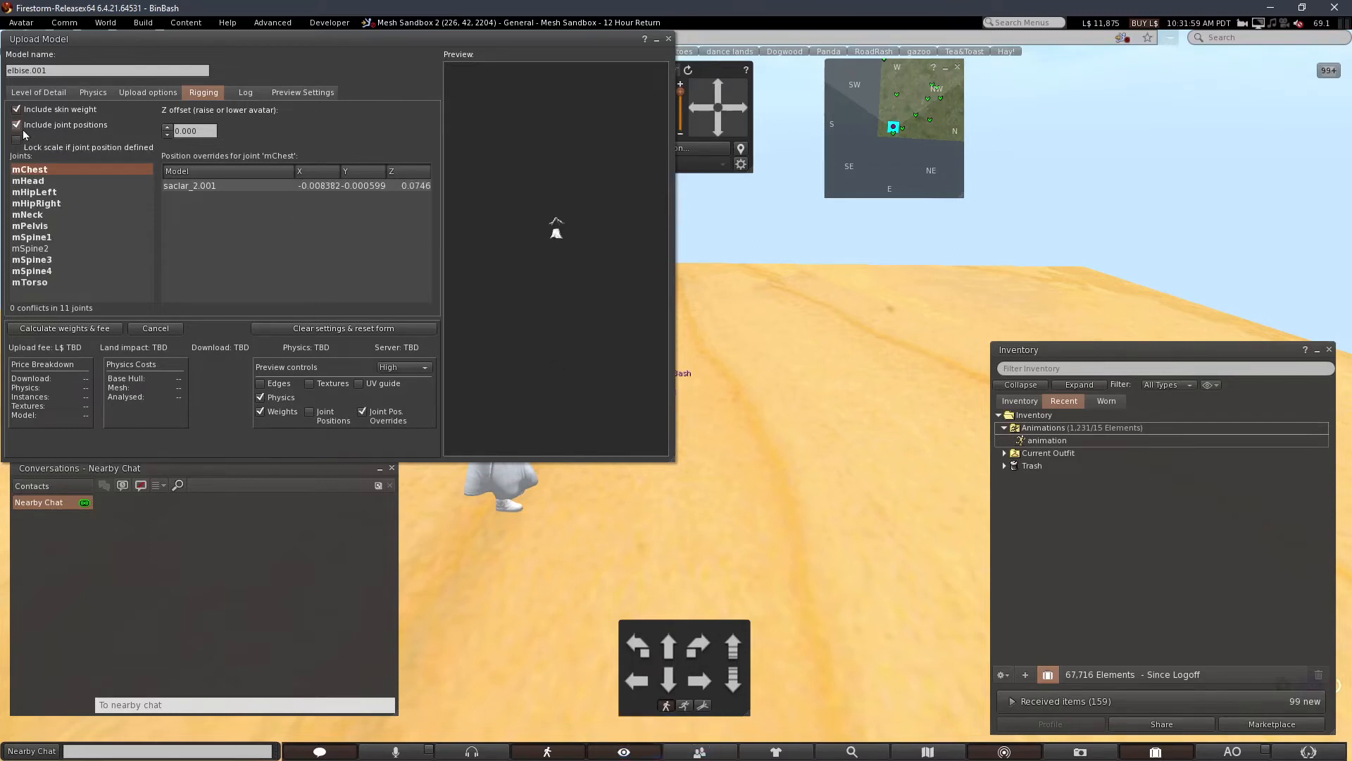
left_click(62, 328)
- Build a box on the sand near the avatar and add the recent animation from the inventory to its contents
right_click(790, 436)
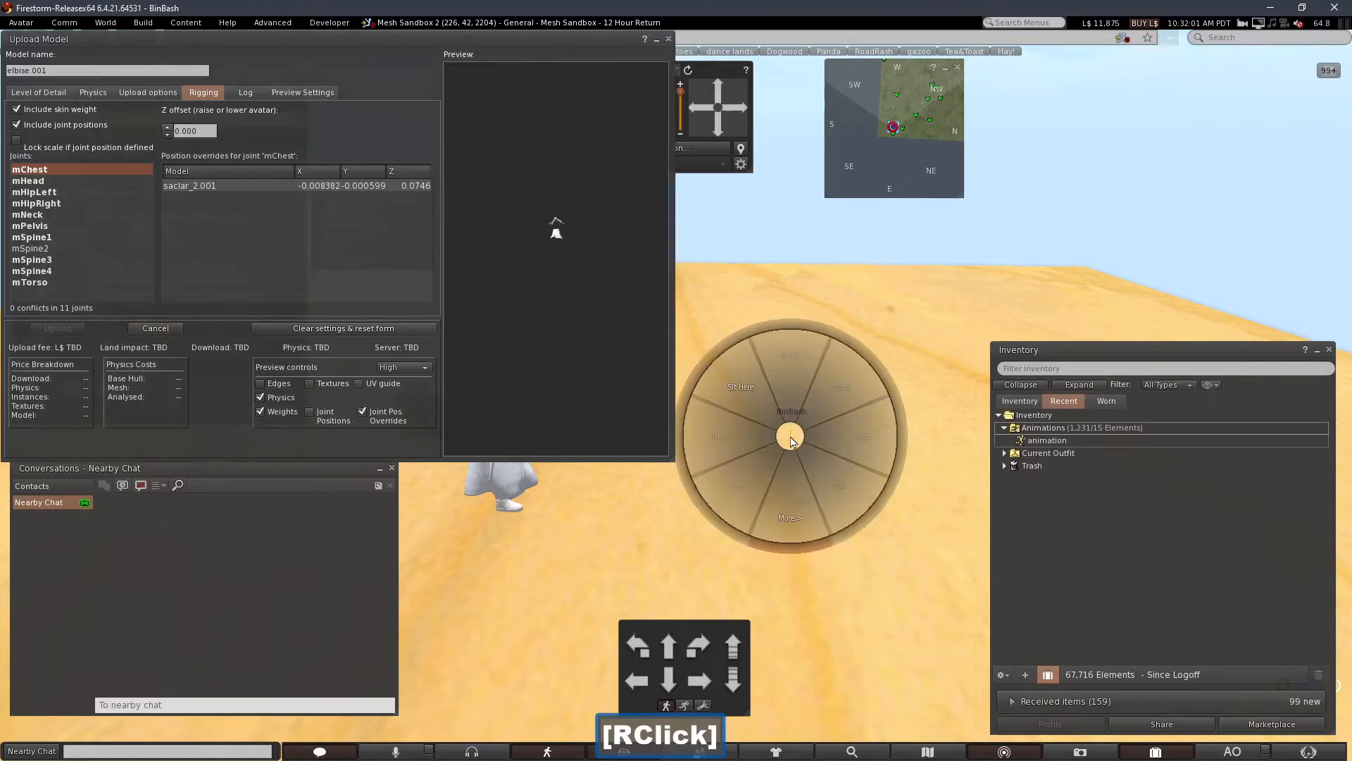
left_click(822, 407)
left_click(731, 465)
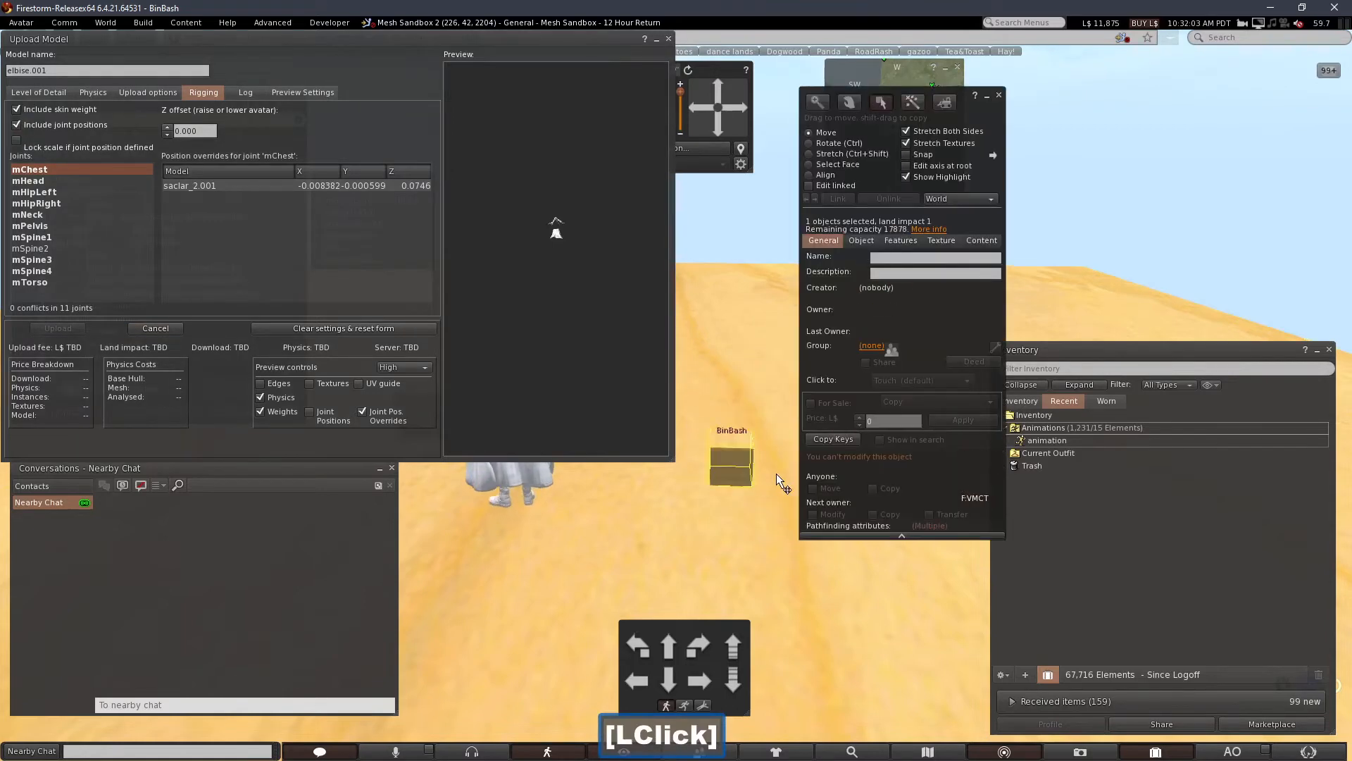
left_click(981, 240)
left_click(1047, 443)
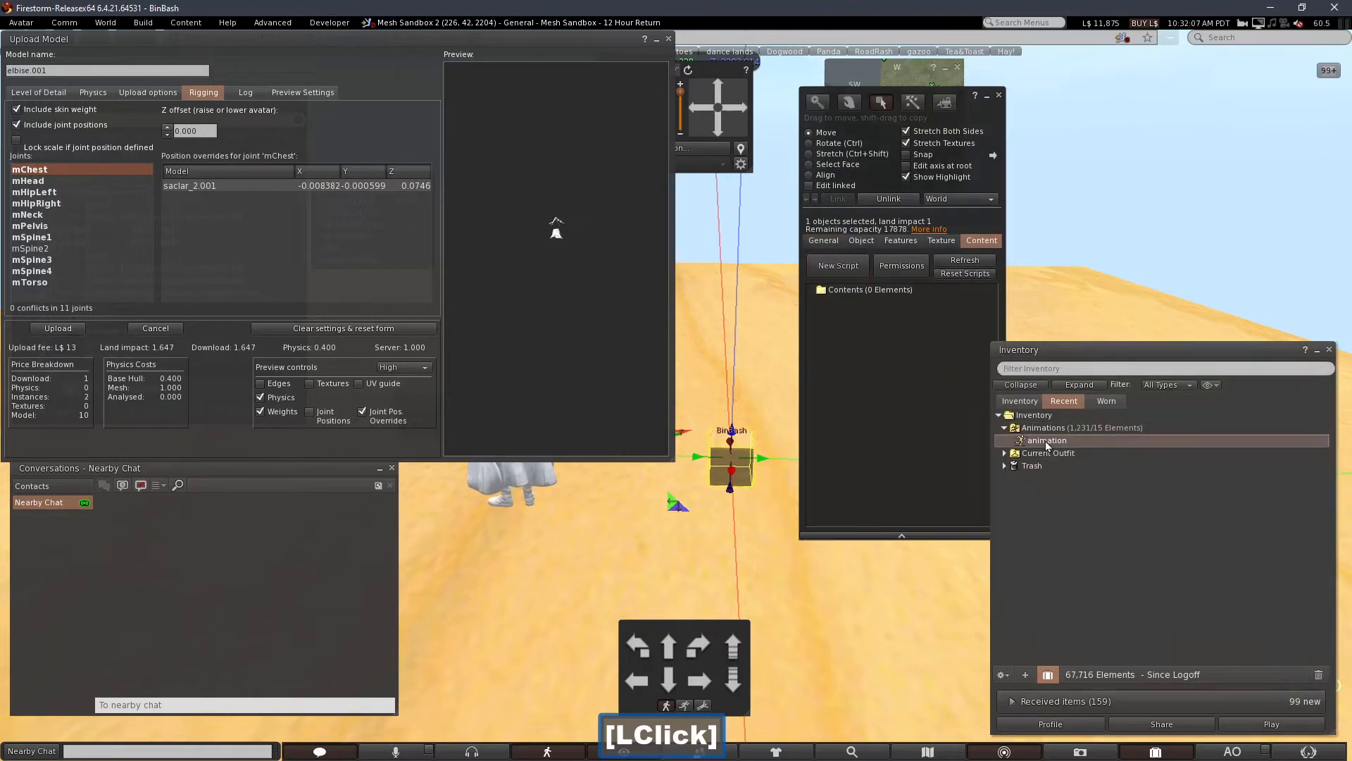
left_click_drag(1049, 443, 897, 390)
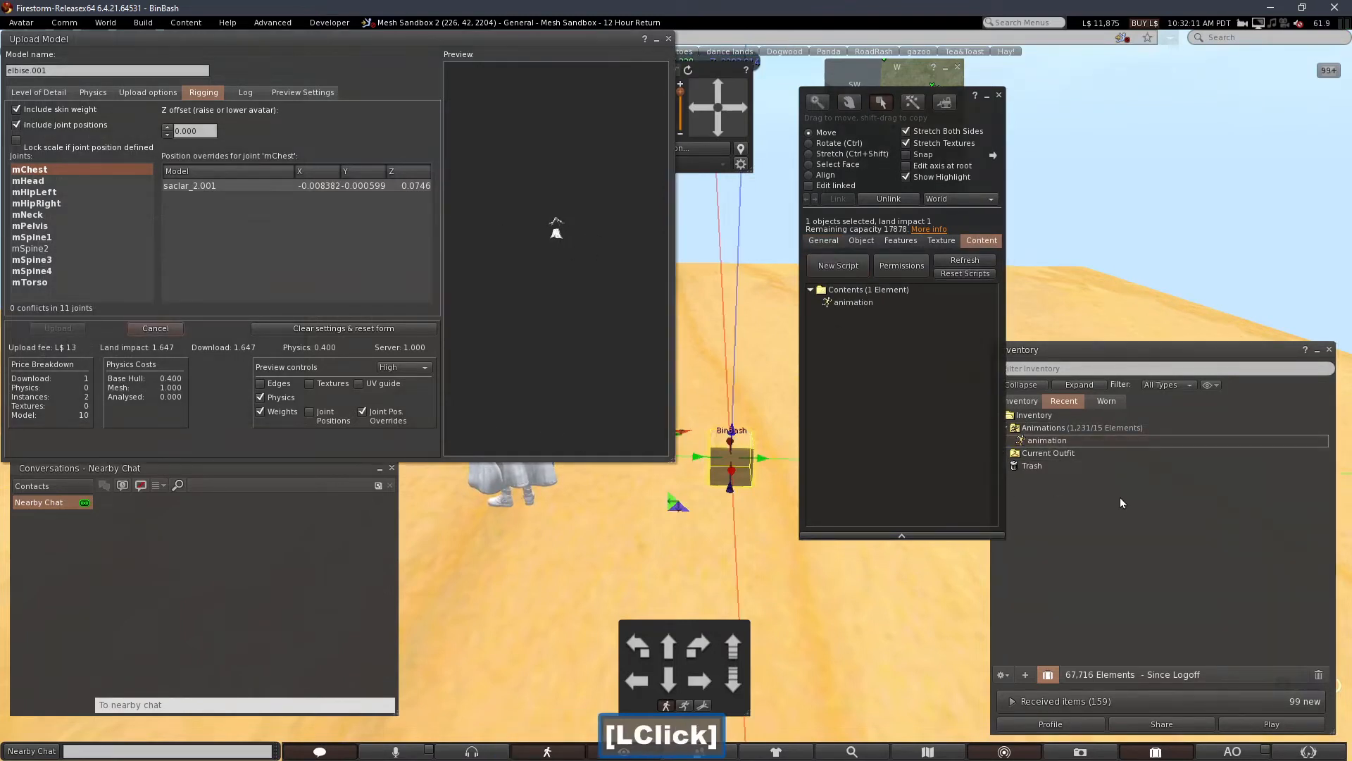
- Place the uploaded elbise.001 object beside the box and link it to the box, with the box as root
left_click(1068, 524)
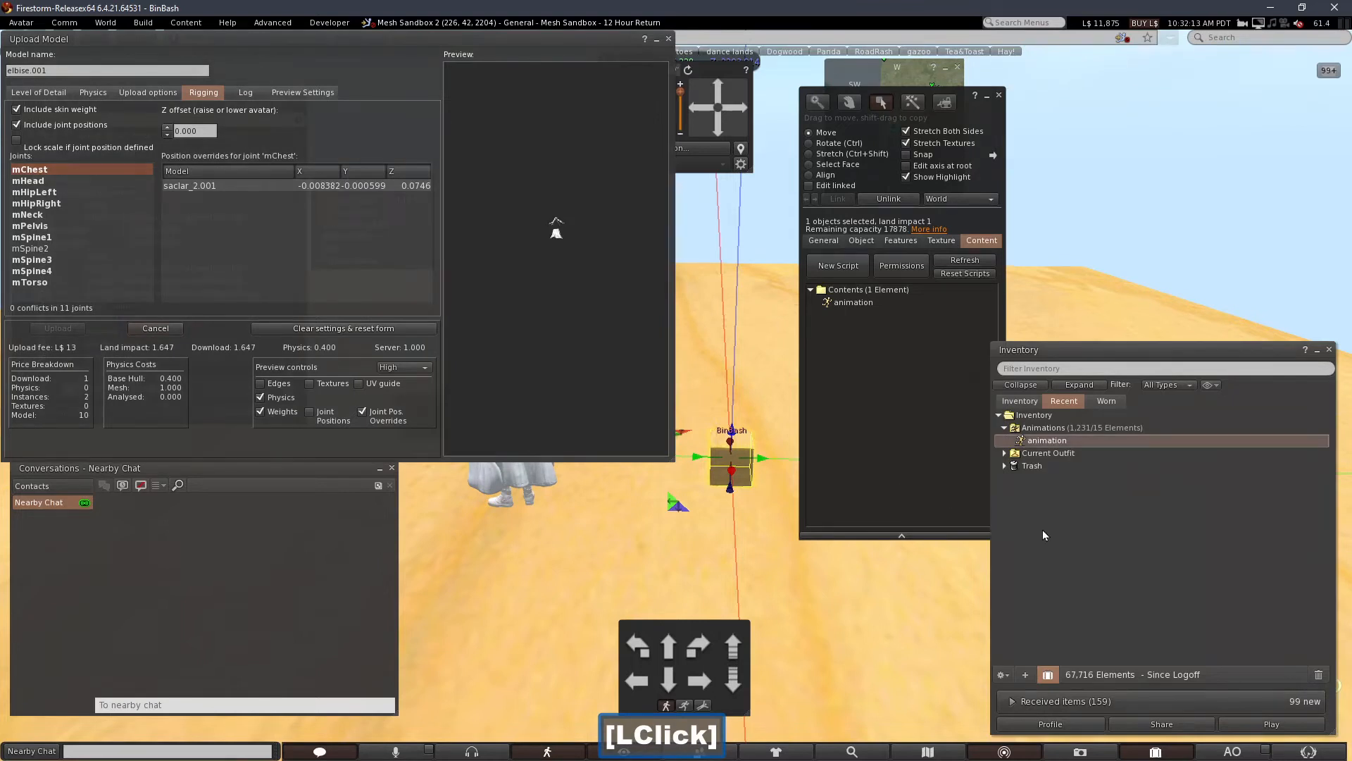
left_click_drag(1047, 440, 674, 438)
left_click(729, 452, "alt")
key("ctrl+alt+q")
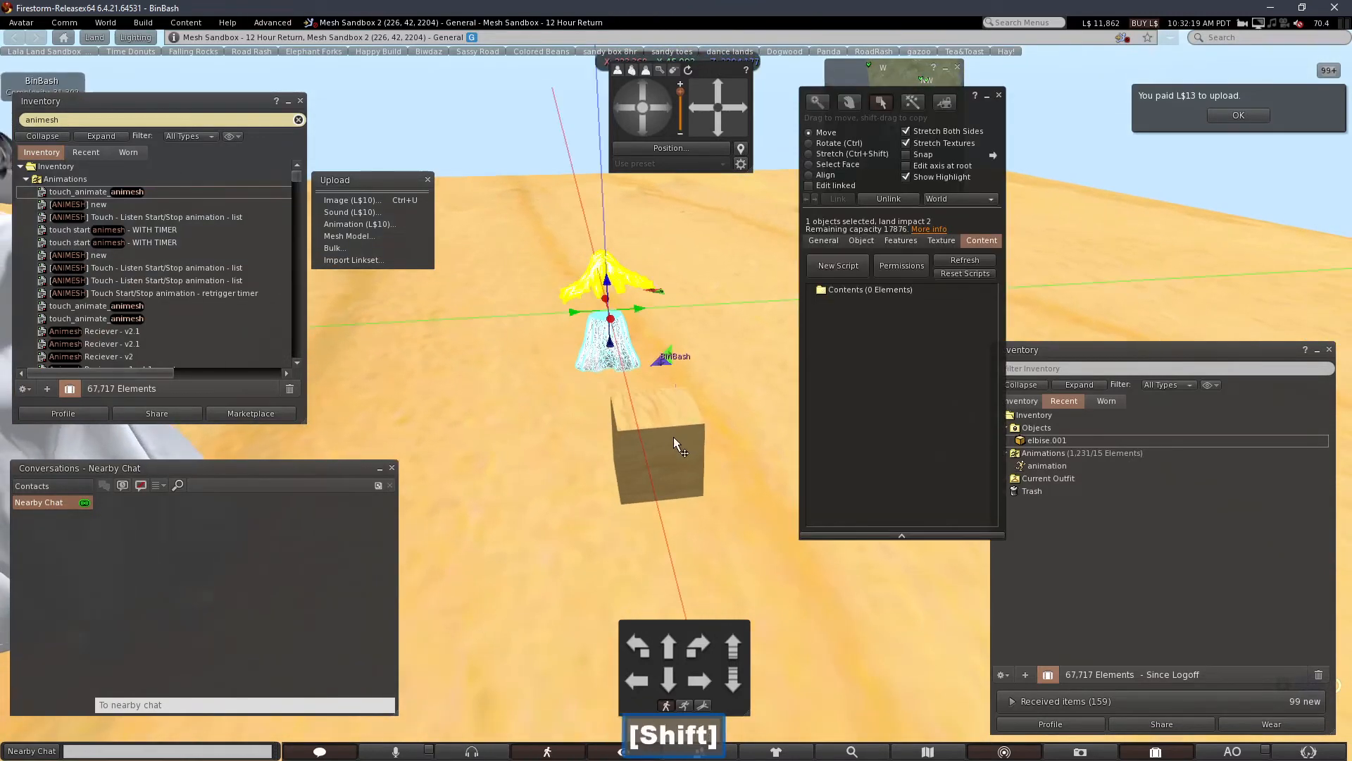
left_click(676, 445, "shift")
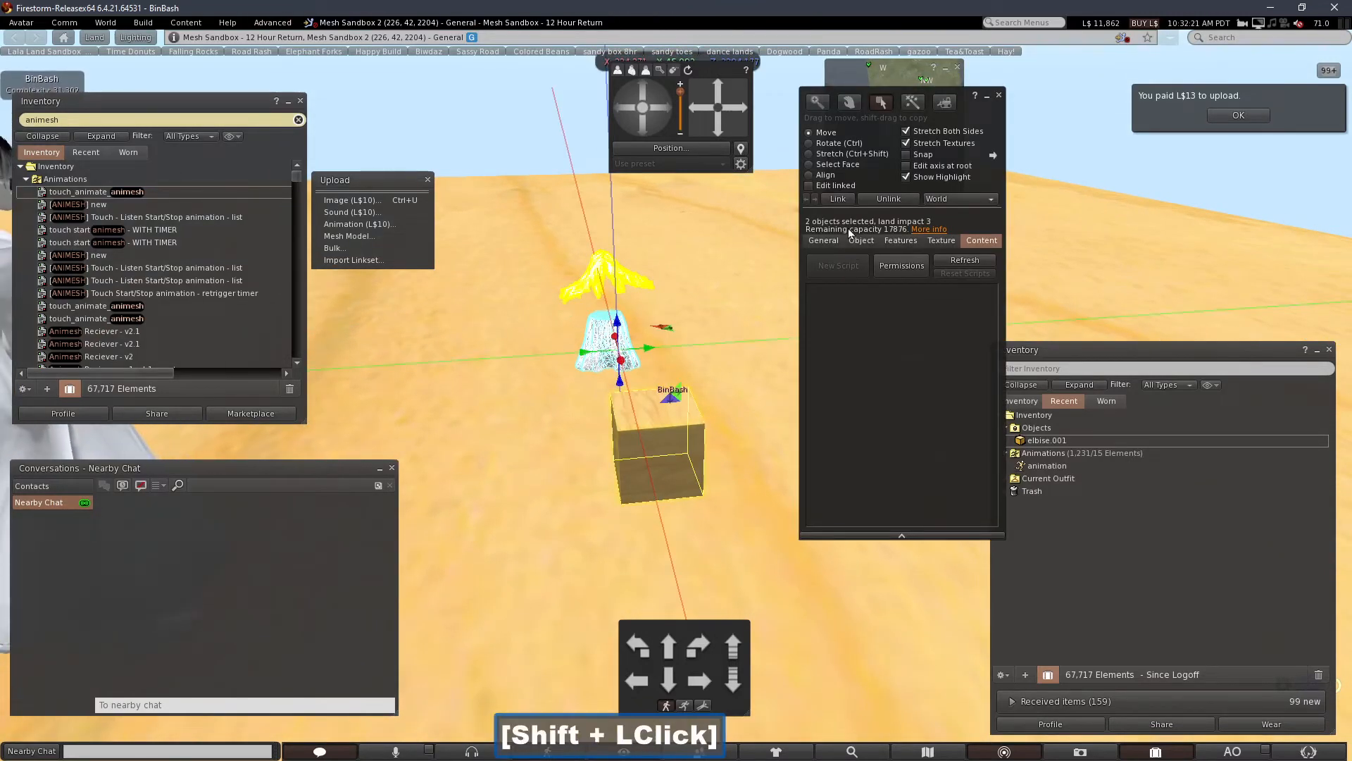
left_click(837, 200)
- Turn Animated Mesh on for the linked object, inspect the hair and skirt, turn it off again, and close the build window
left_click(890, 241)
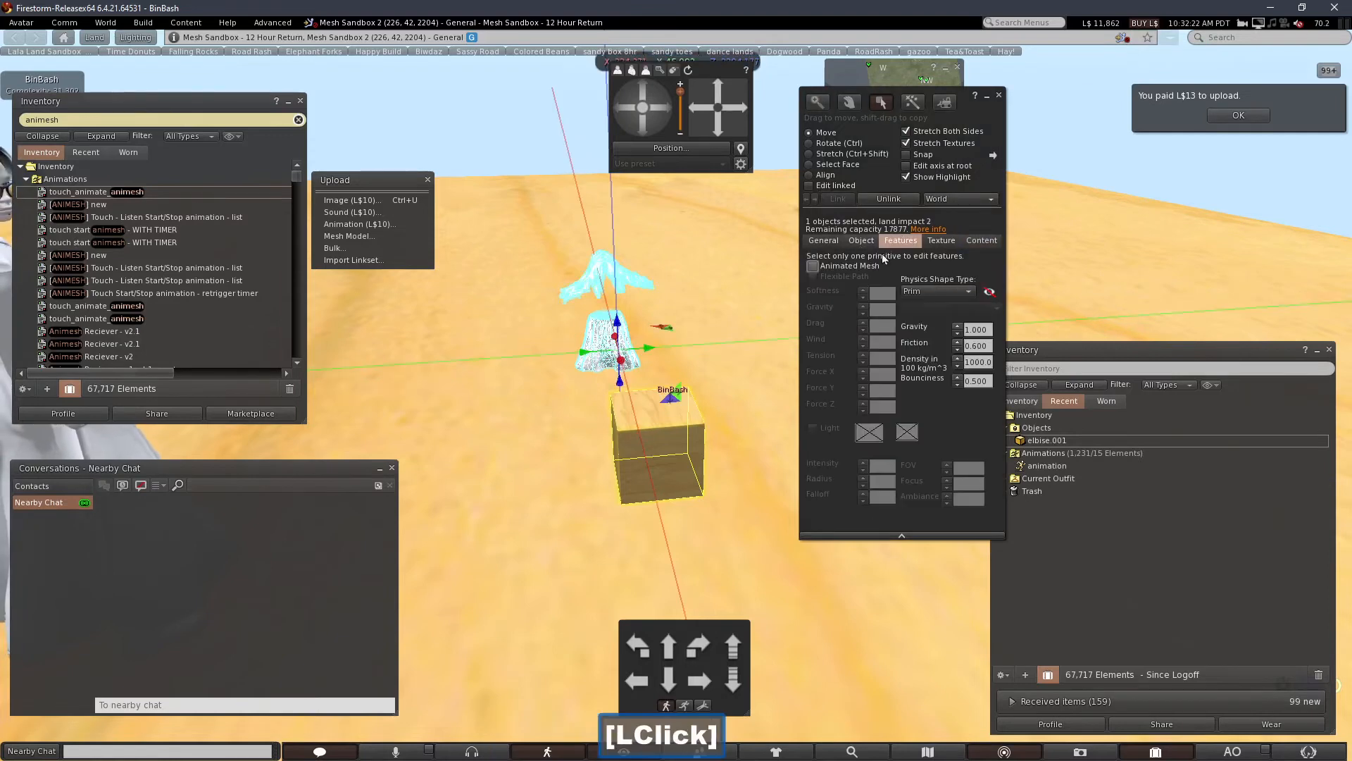
left_click(823, 268)
mouse_move(682, 402)
left_mouse_down("alt")
mouse_move(677, 361)
mouse_move(668, 407)
mouse_move(679, 389)
mouse_move(710, 402)
mouse_move(687, 391)
left_mouse_up("alt")
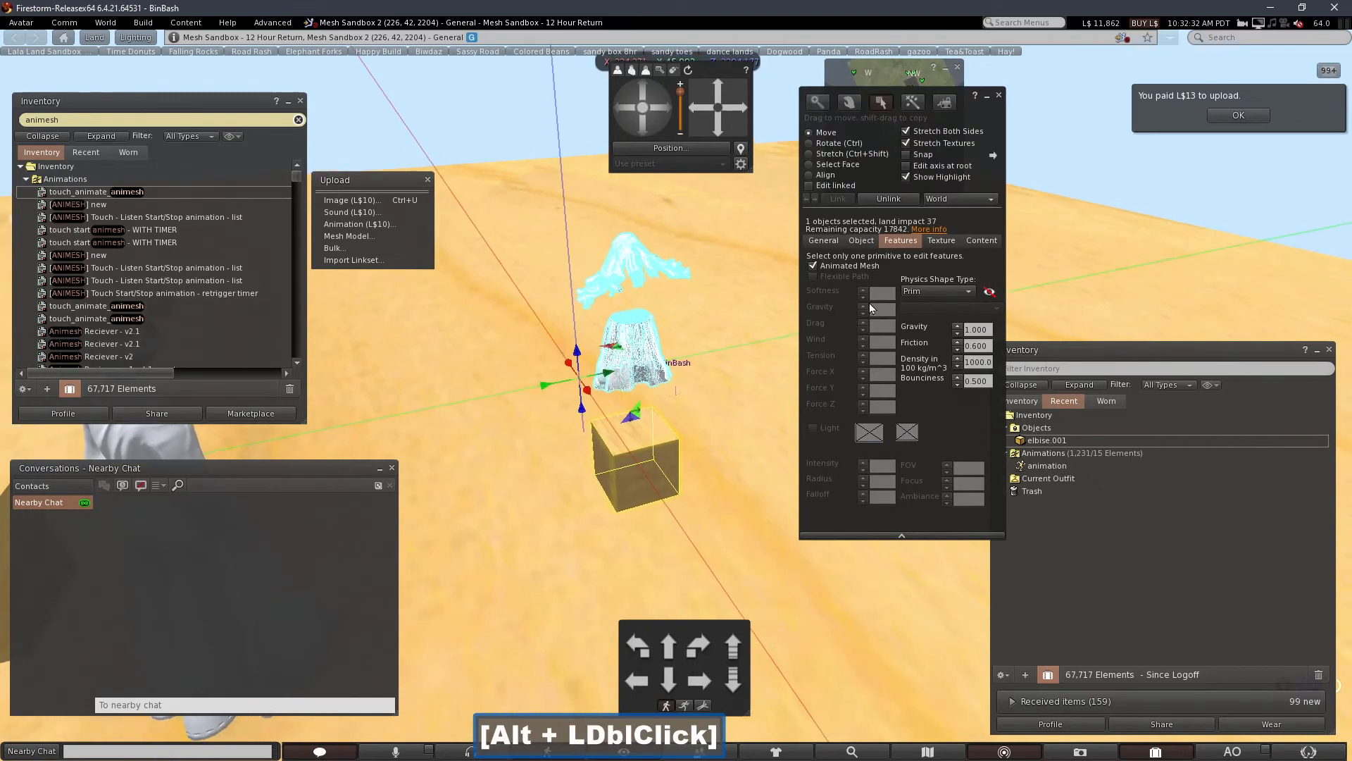
left_click(835, 268)
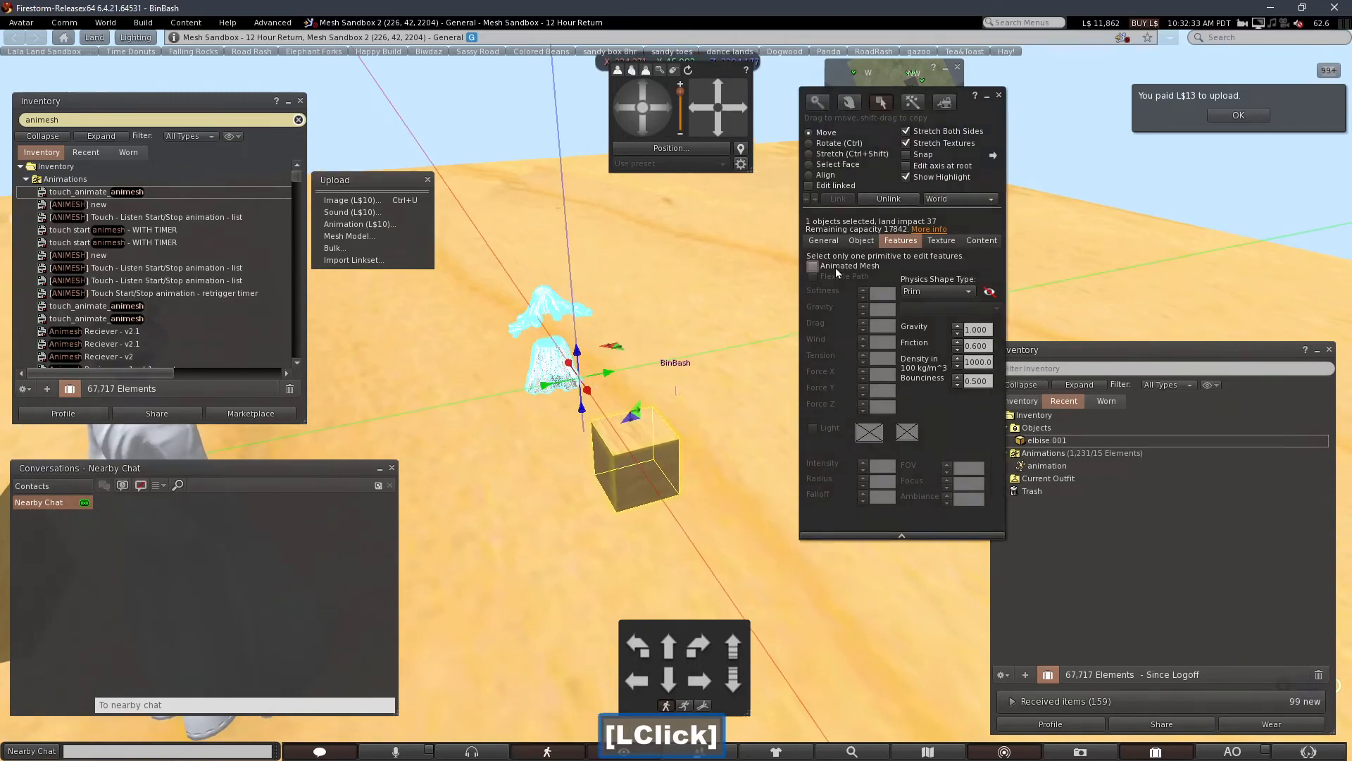
left_click(999, 97)
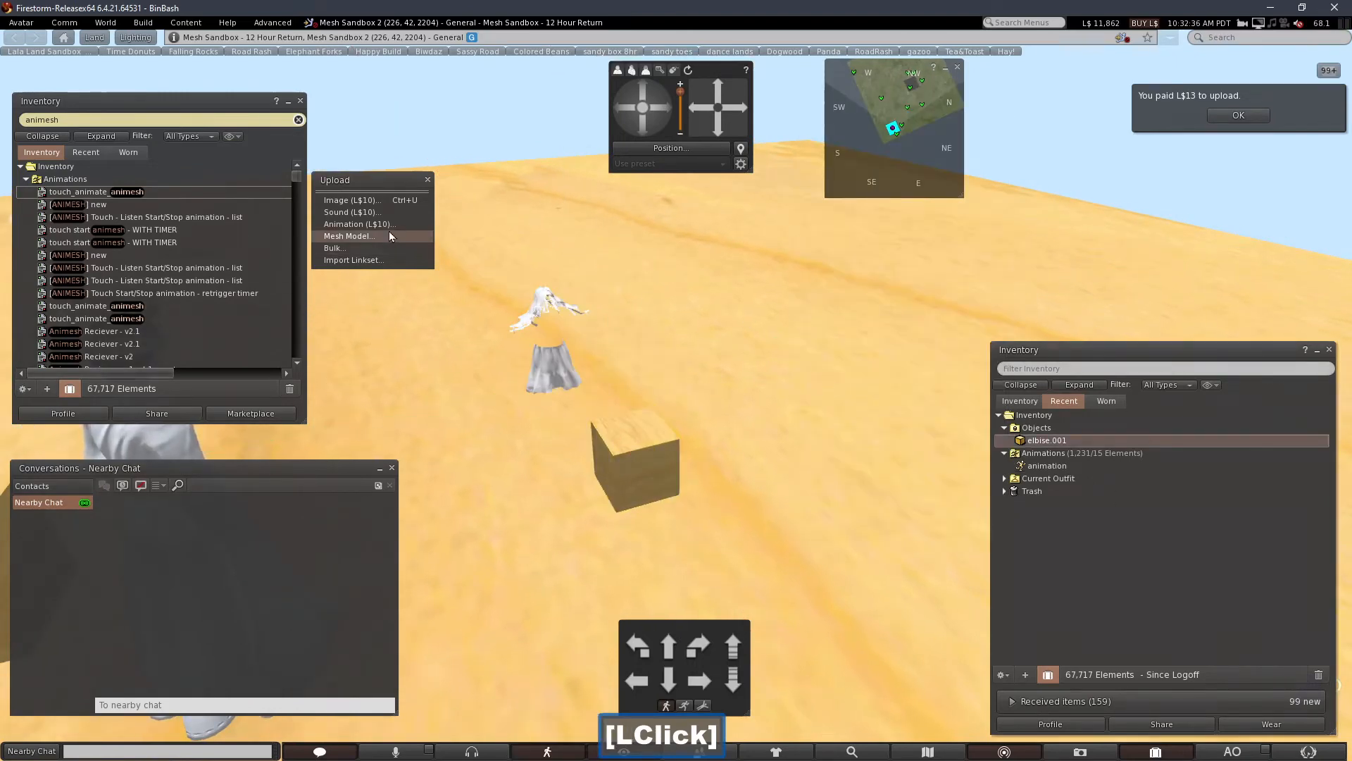
- Load the vucut.001 body mesh for upload and reduce the triangle limit of its Lowest level of detail
left_click(360, 236)
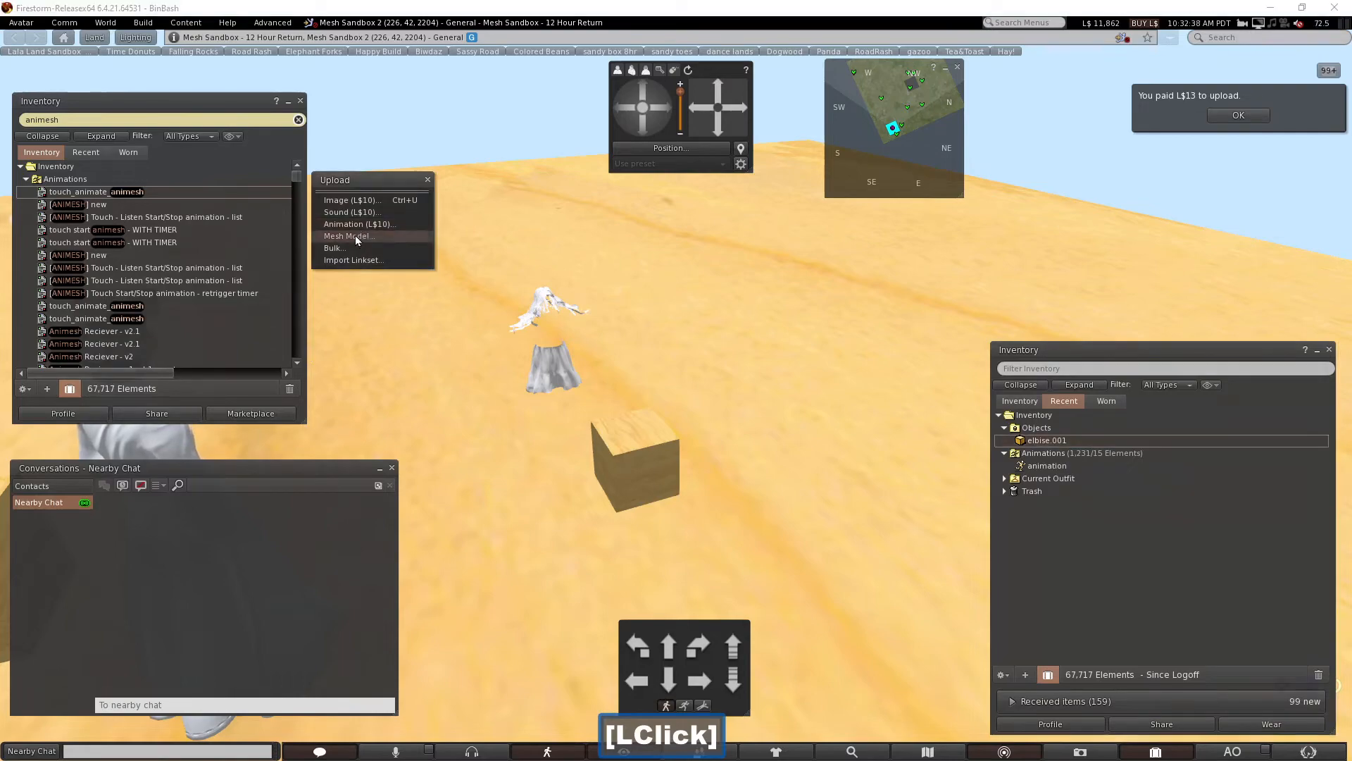
double_click(266, 217)
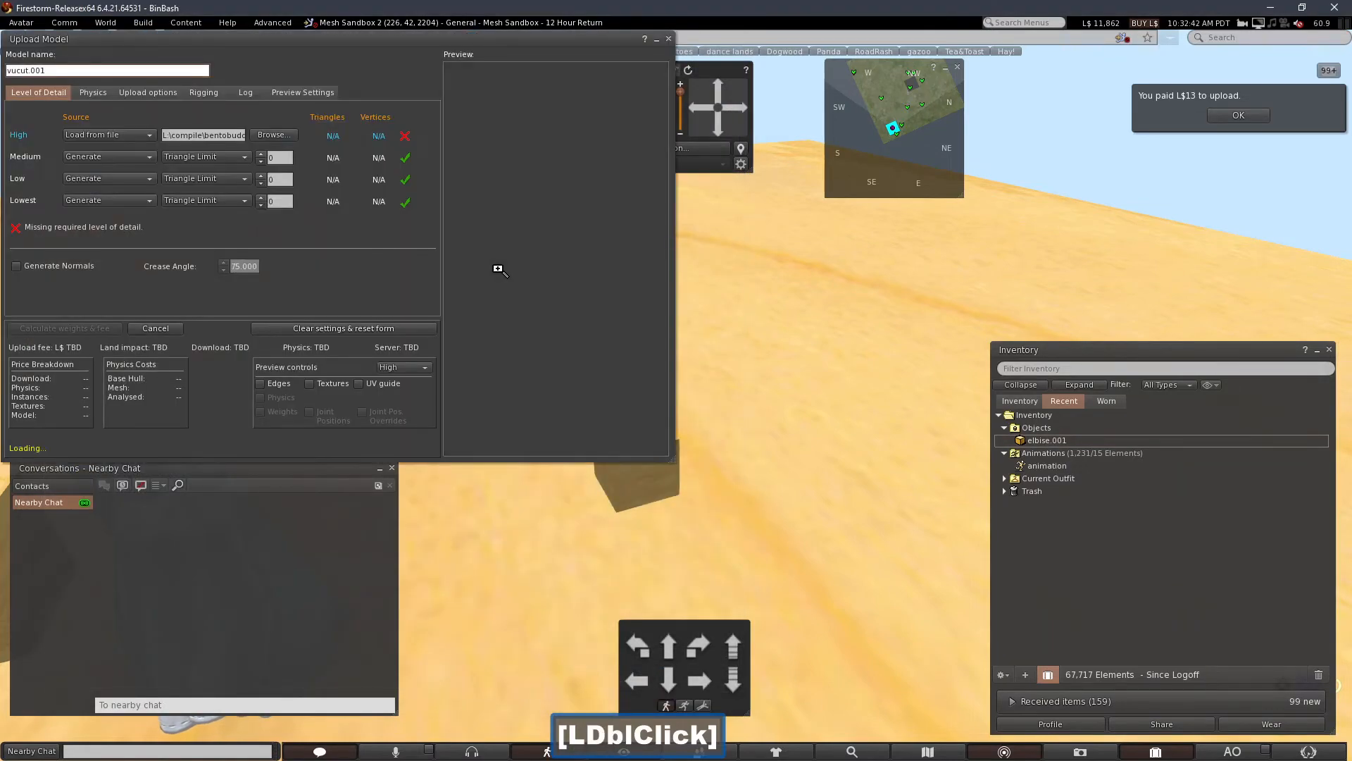
left_click(481, 262)
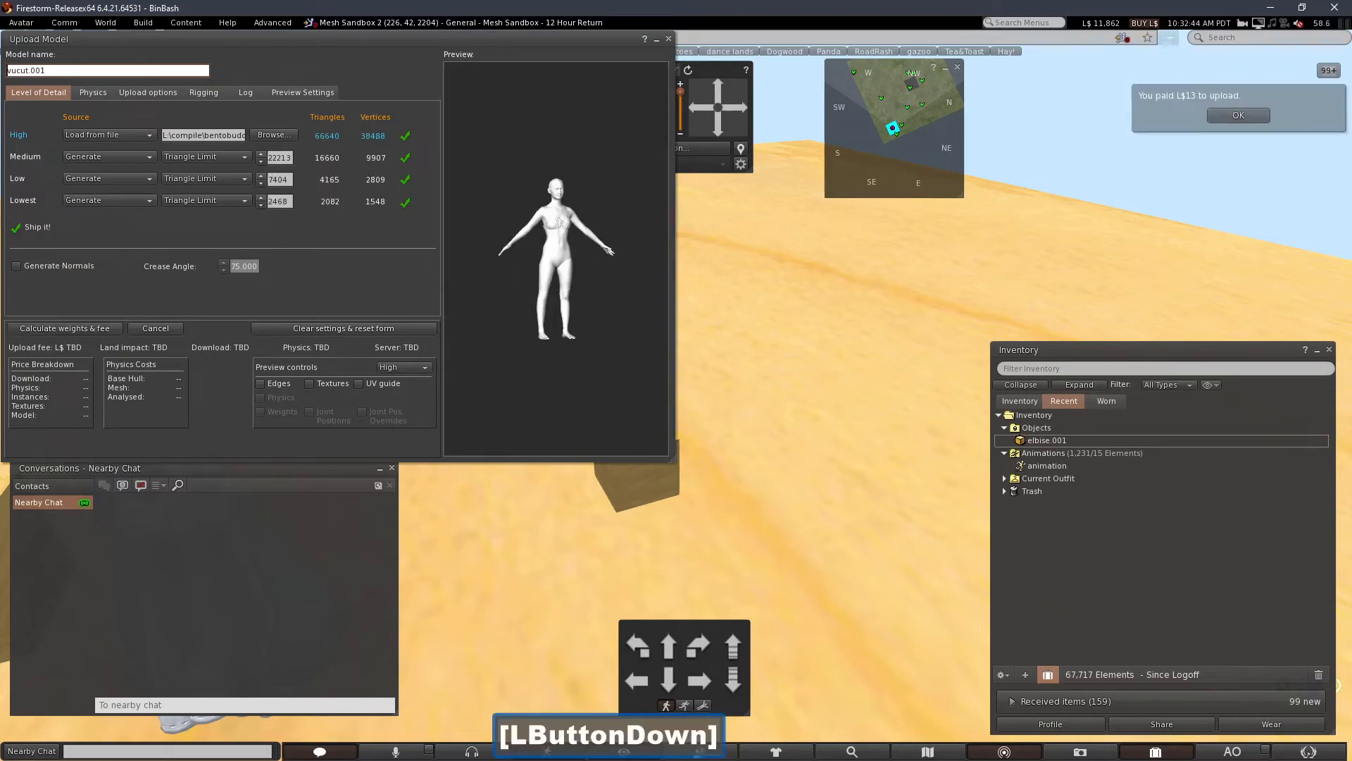
left_click(260, 204)
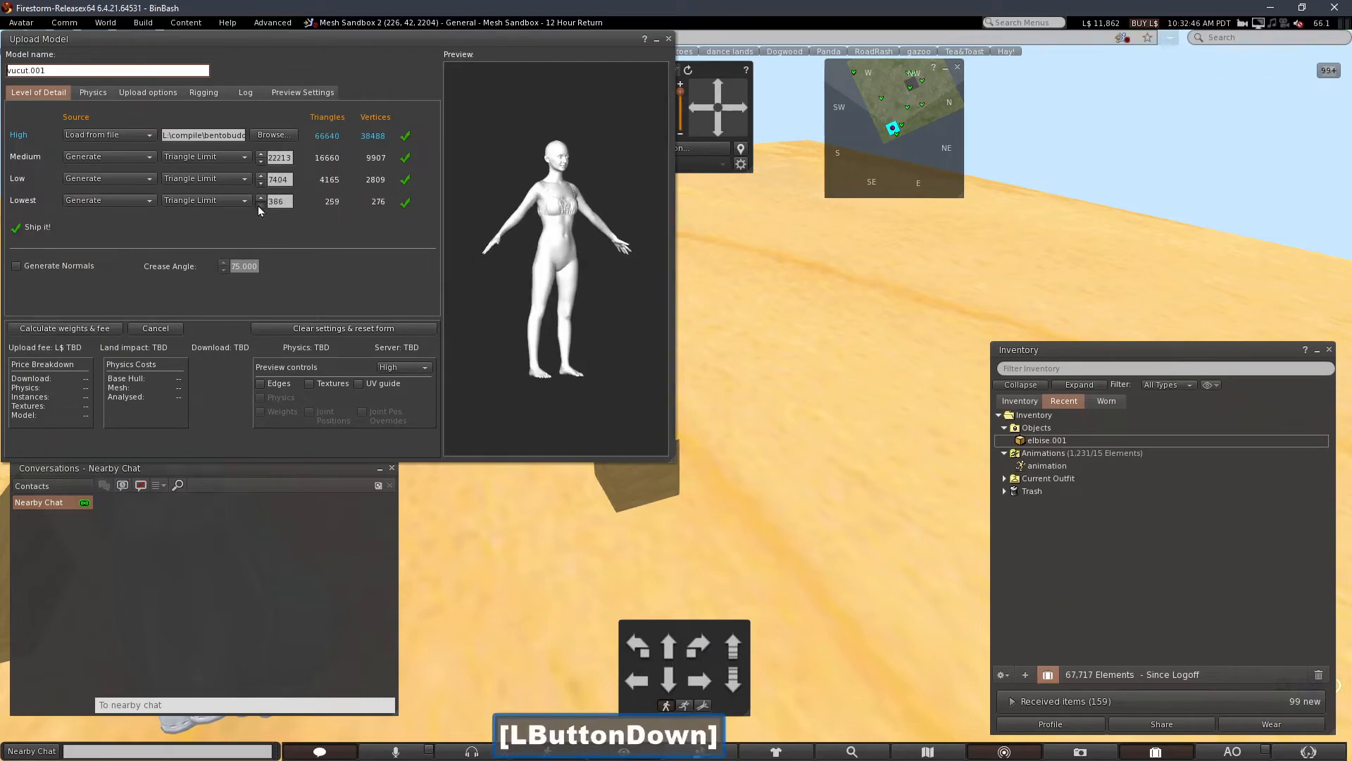
- Use the Lowest level of detail as the body mesh's physics model
left_click(92, 92)
left_click(215, 118)
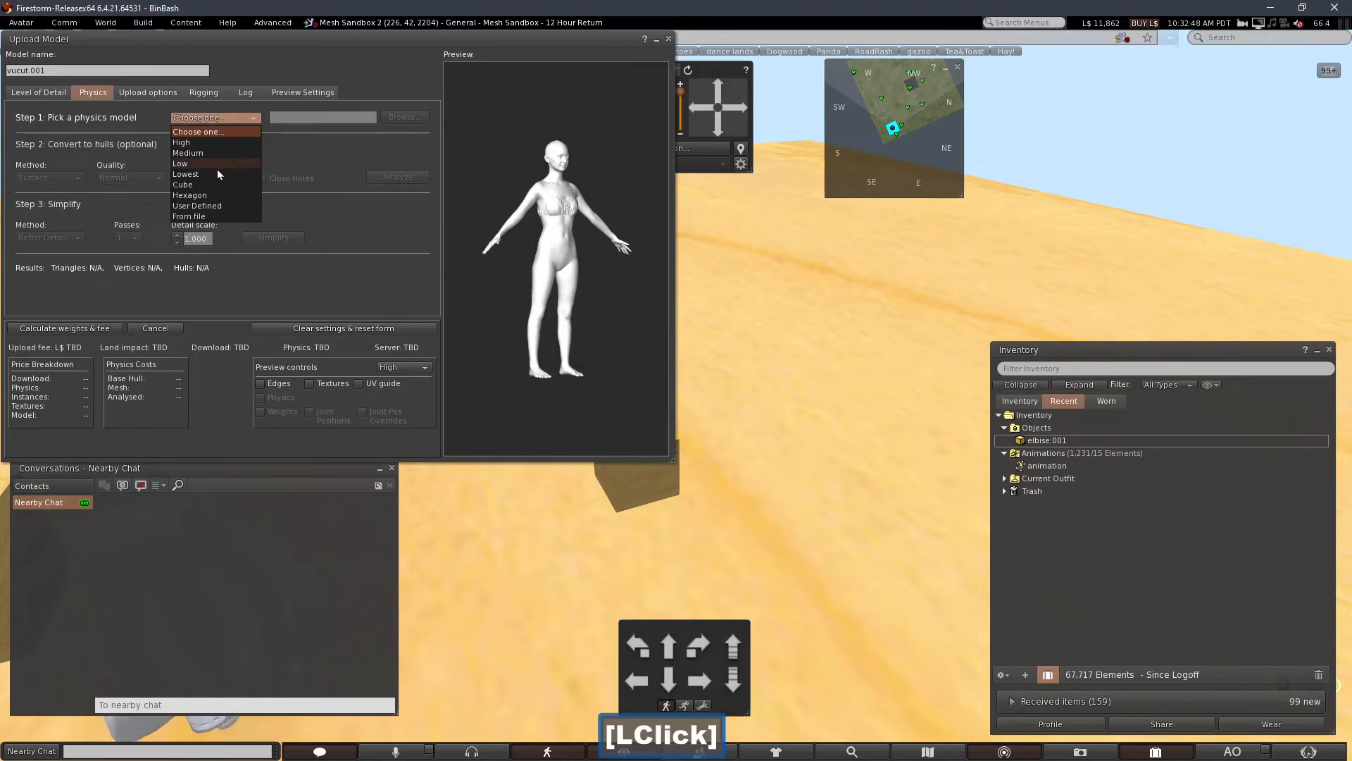
left_click(214, 173)
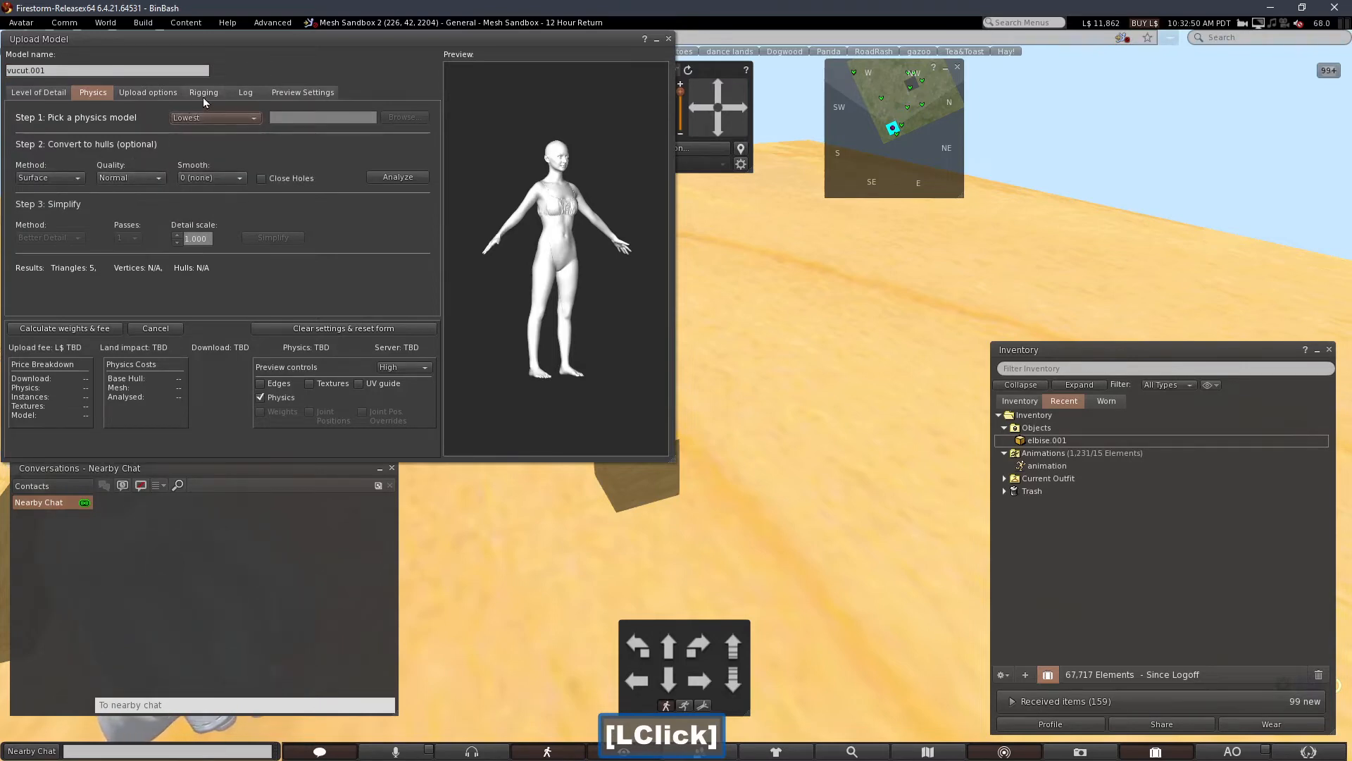
- Include skin weight and joint positions for vucut.001, and calculate its weights and fee
left_click(203, 94)
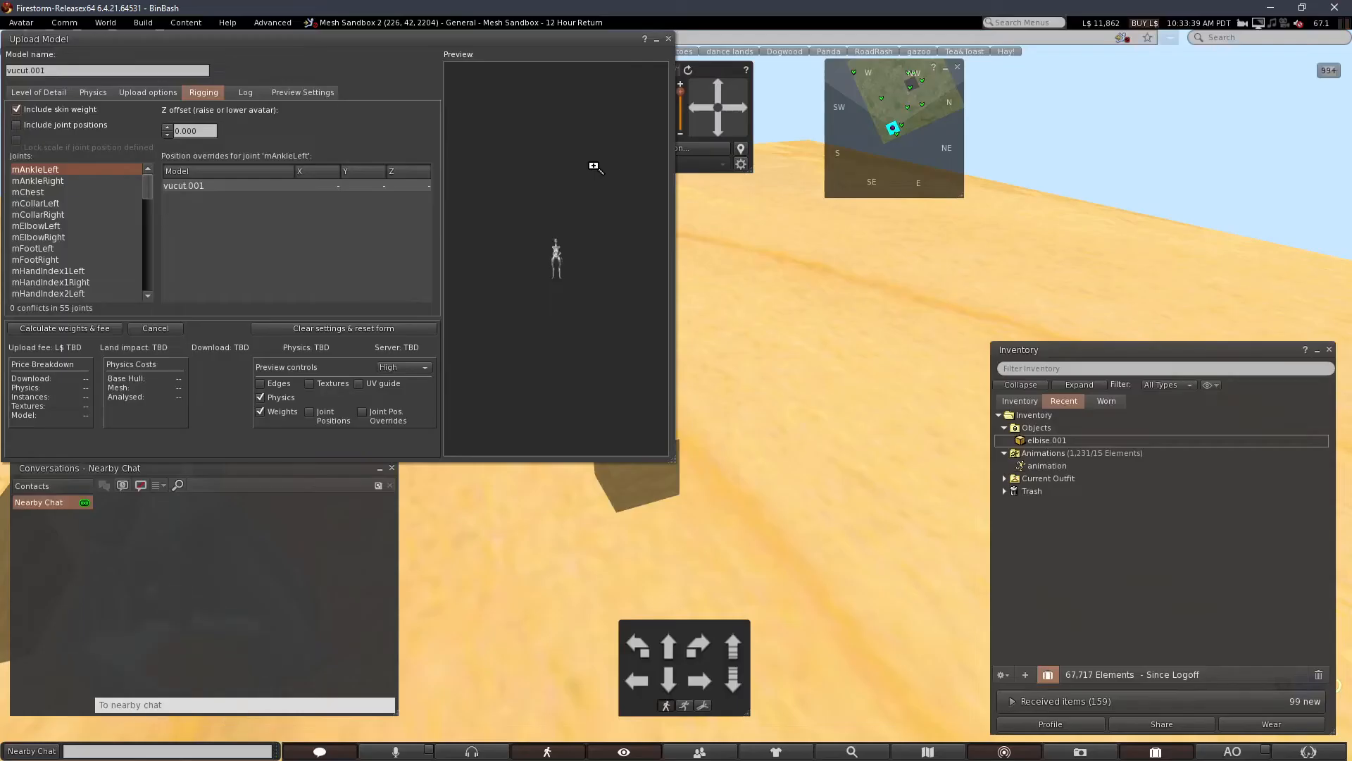
left_click_drag(547, 268, 131, 181)
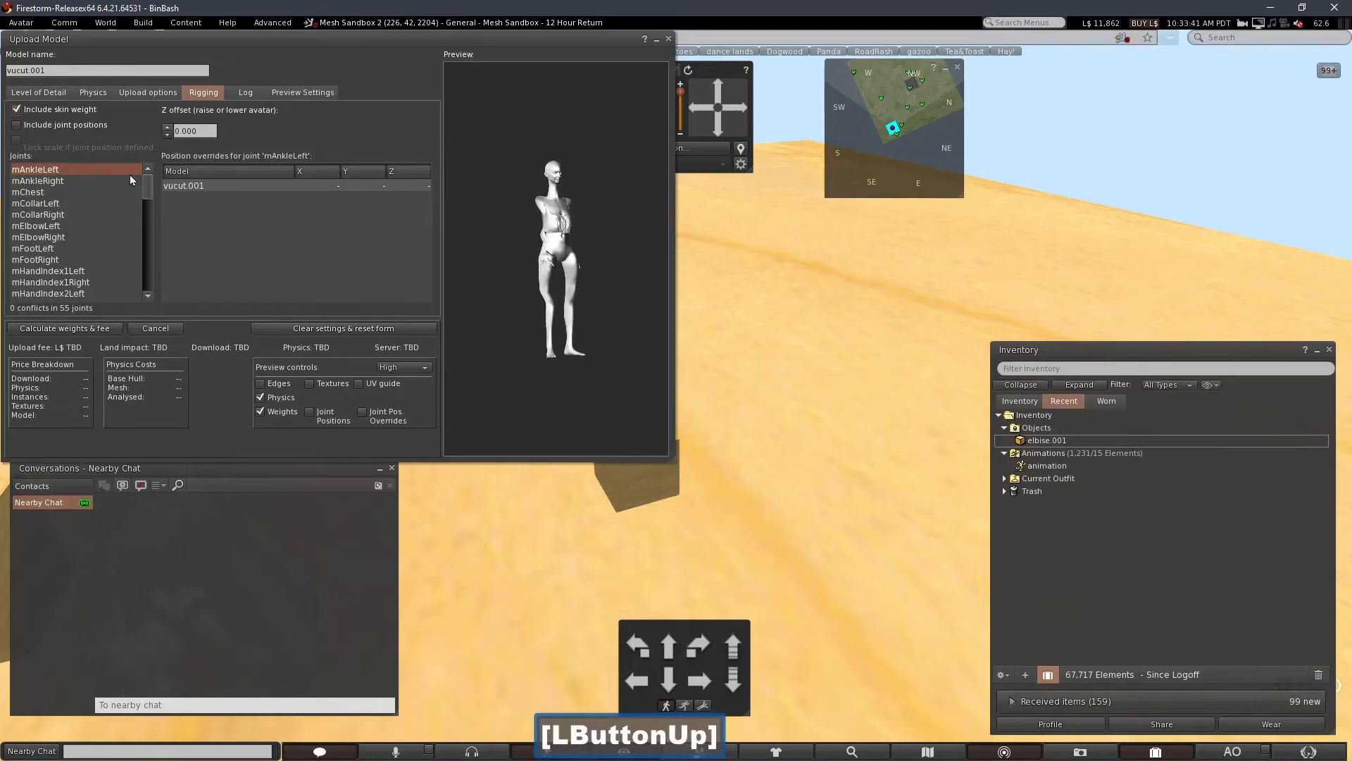
left_click(19, 125)
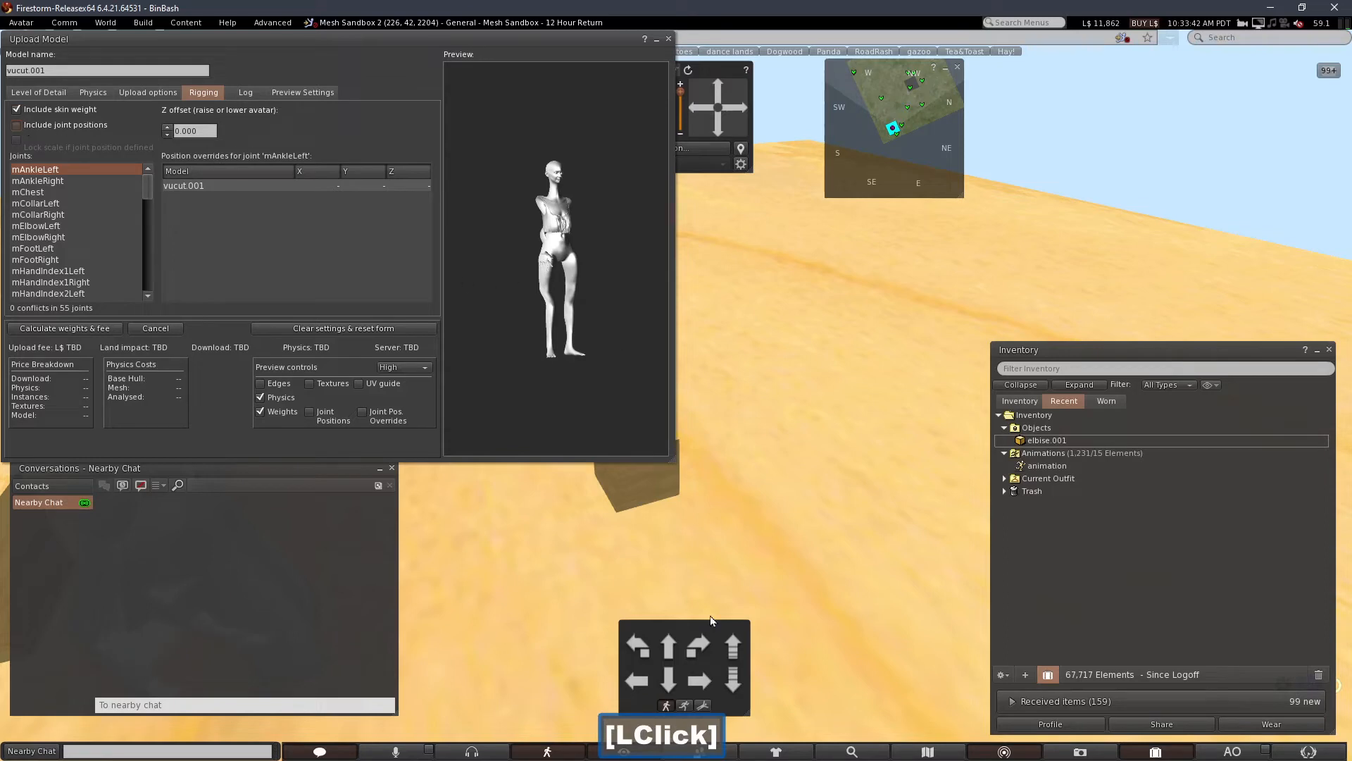
left_click(671, 479)
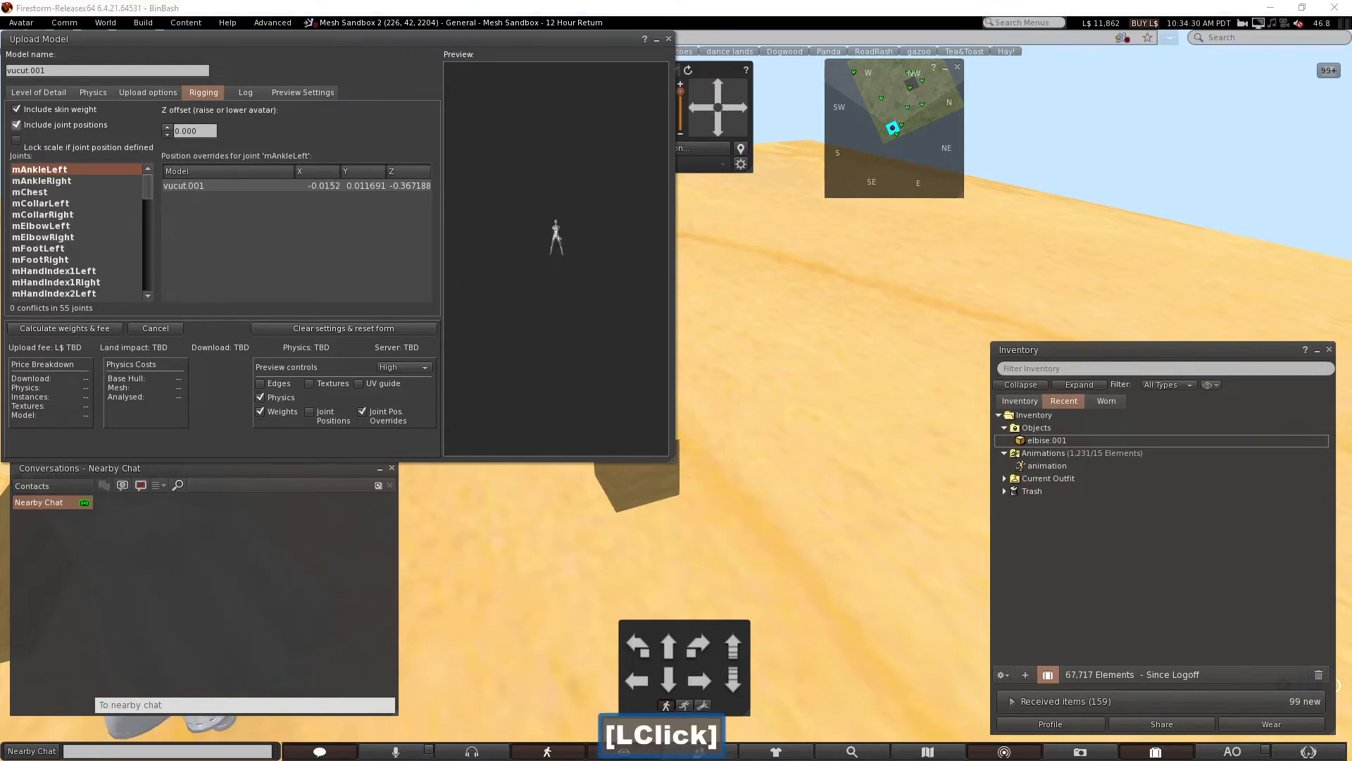
left_click(85, 329)
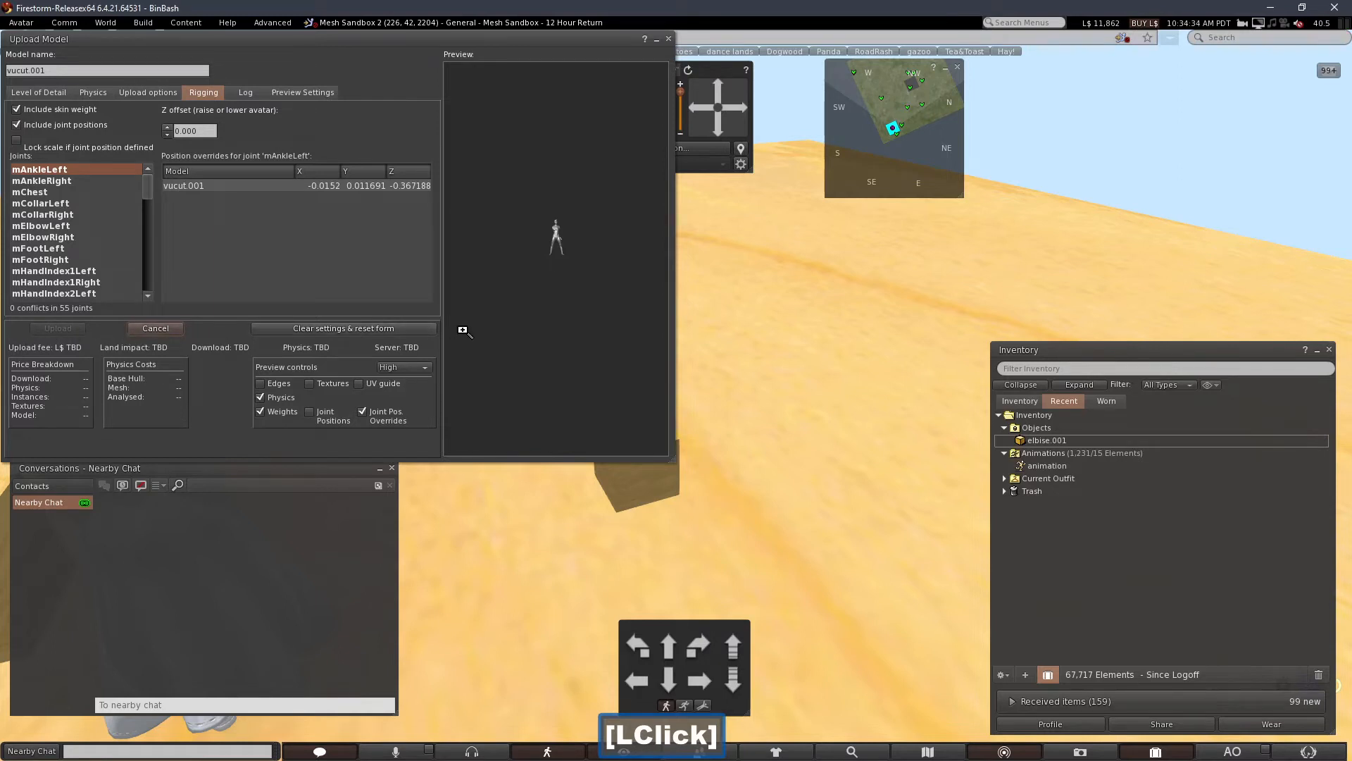
left_click(1075, 440)
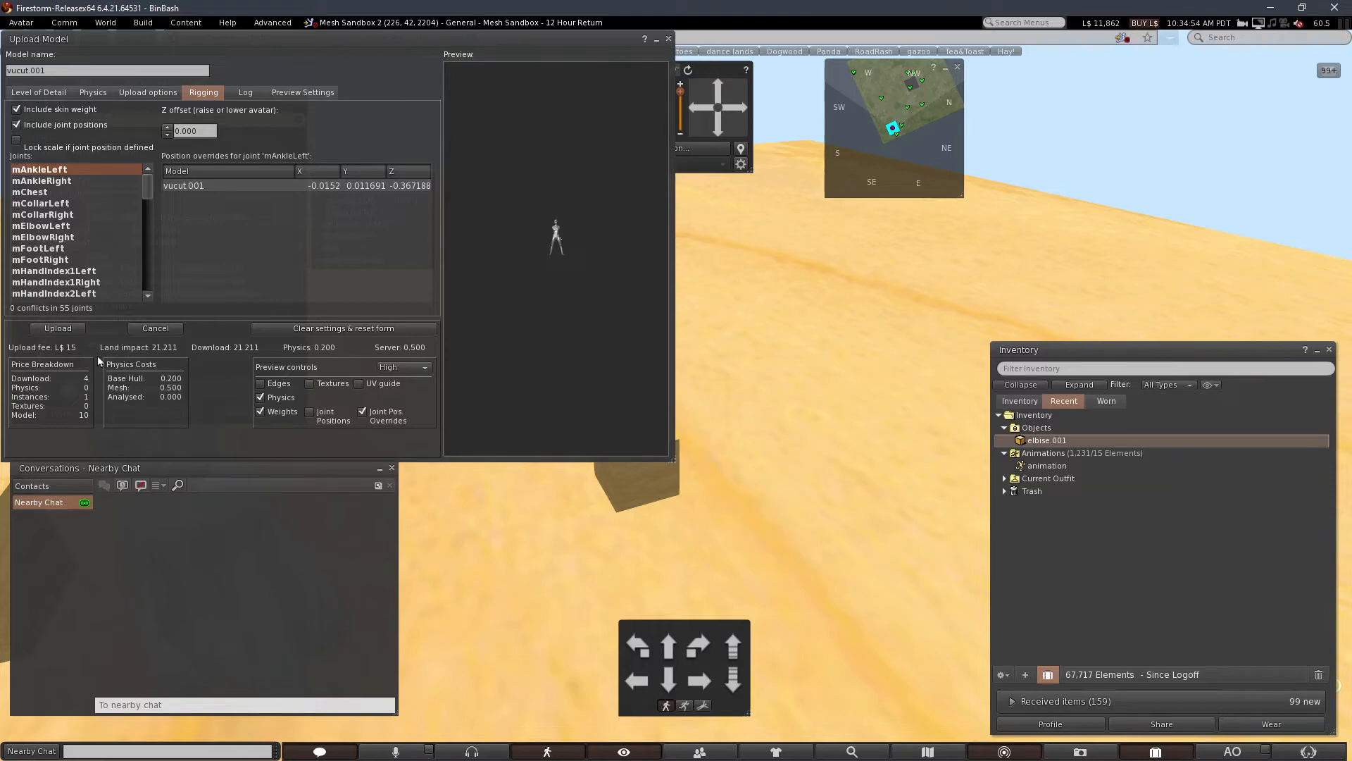
- Upload the vucut.001 model and place it from the recent inventory items onto the sand beside the box
left_click(46, 333)
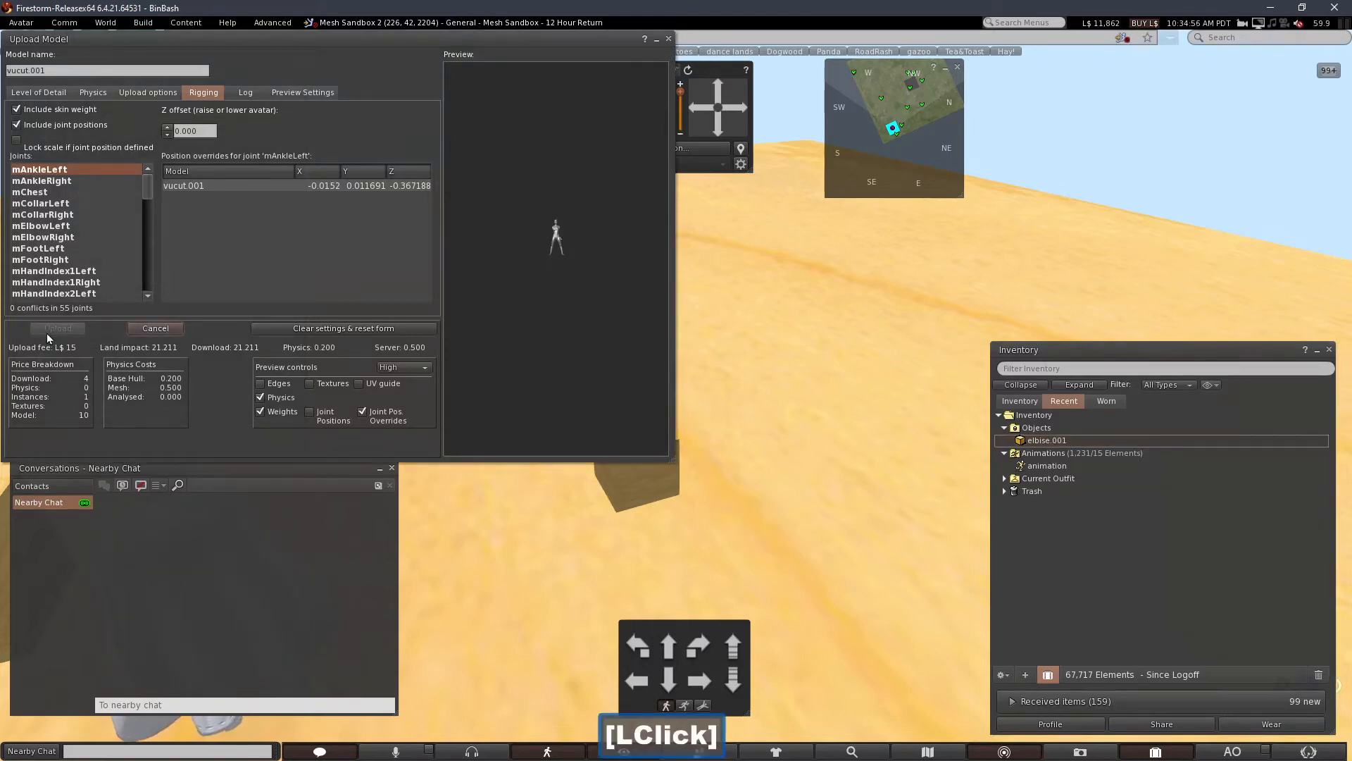
left_click_drag(486, 255, 623, 267)
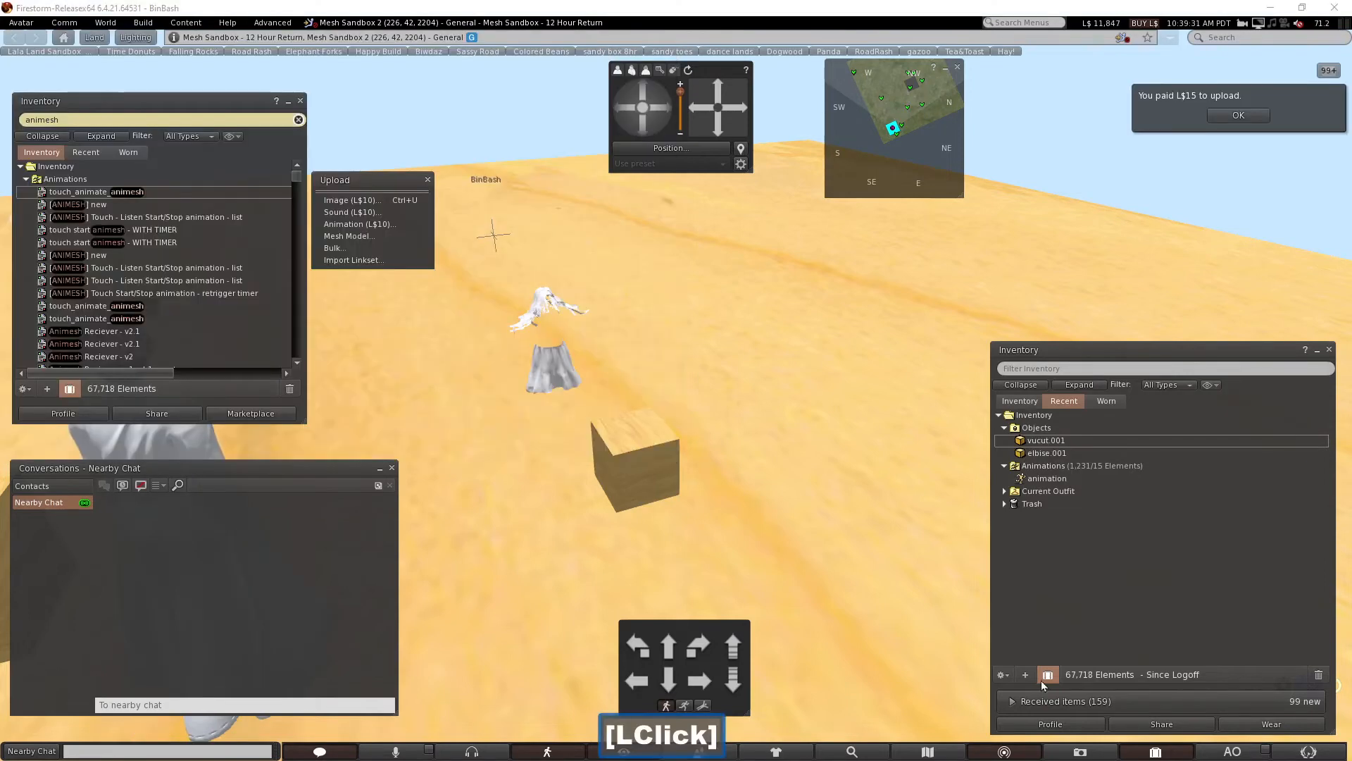
left_click(1052, 562)
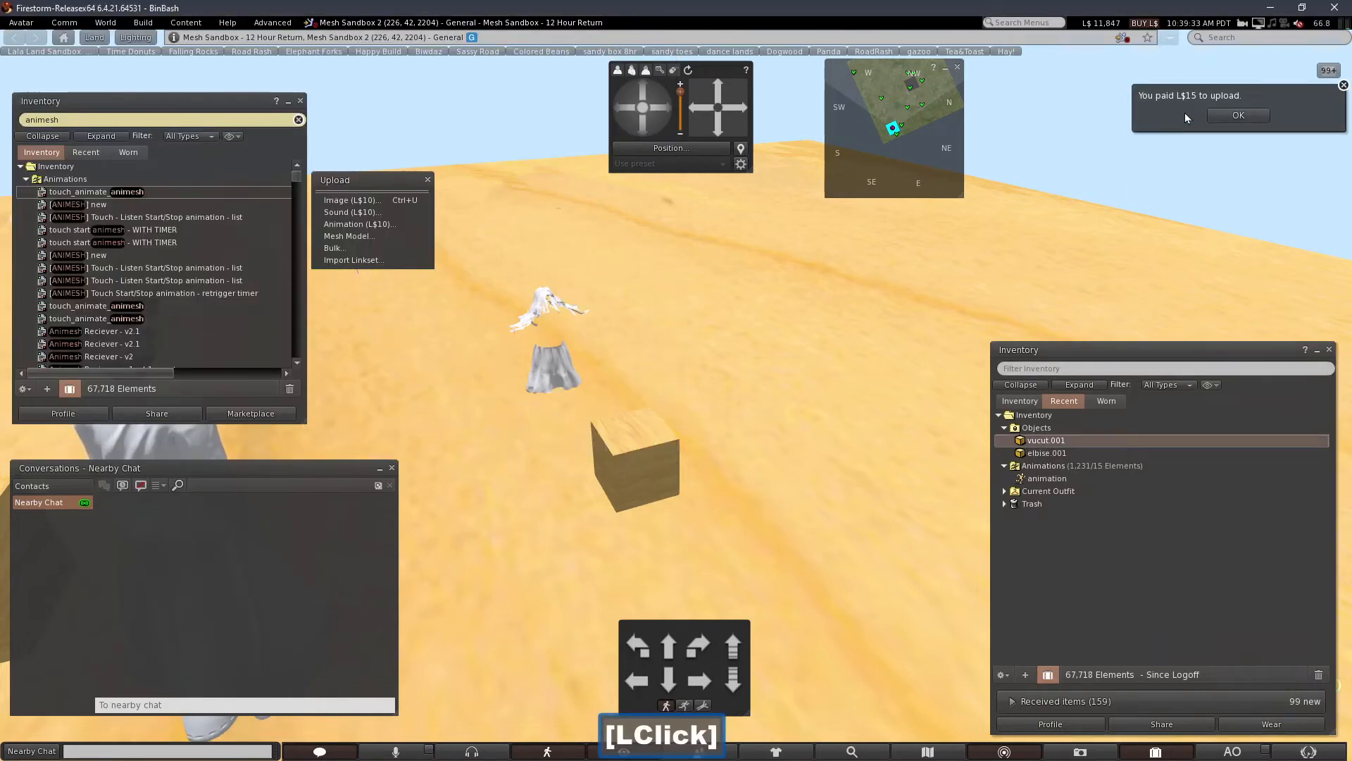
left_click_drag(1046, 440, 739, 480)
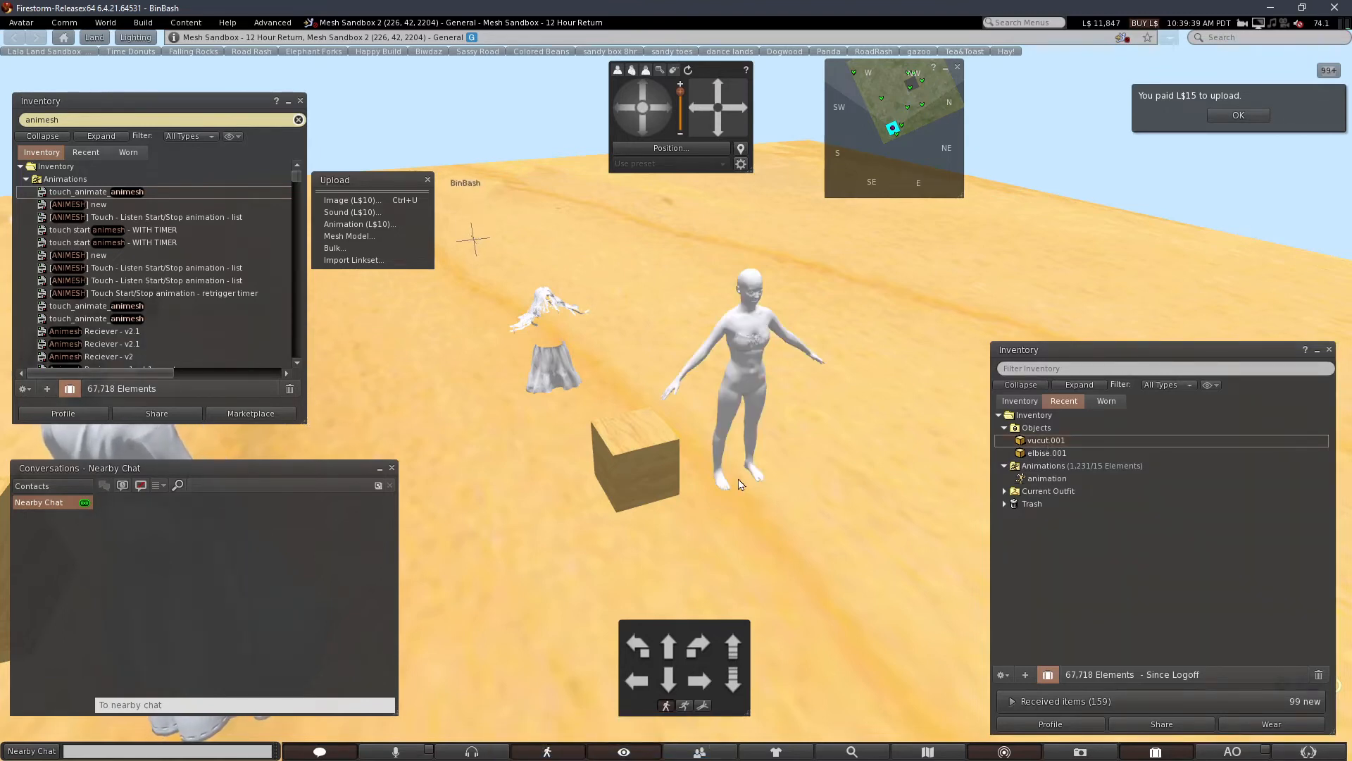
- Inspect the placed body and the linked box with hair and skirt in the build editor, and close the editor
left_click(668, 387, "alt")
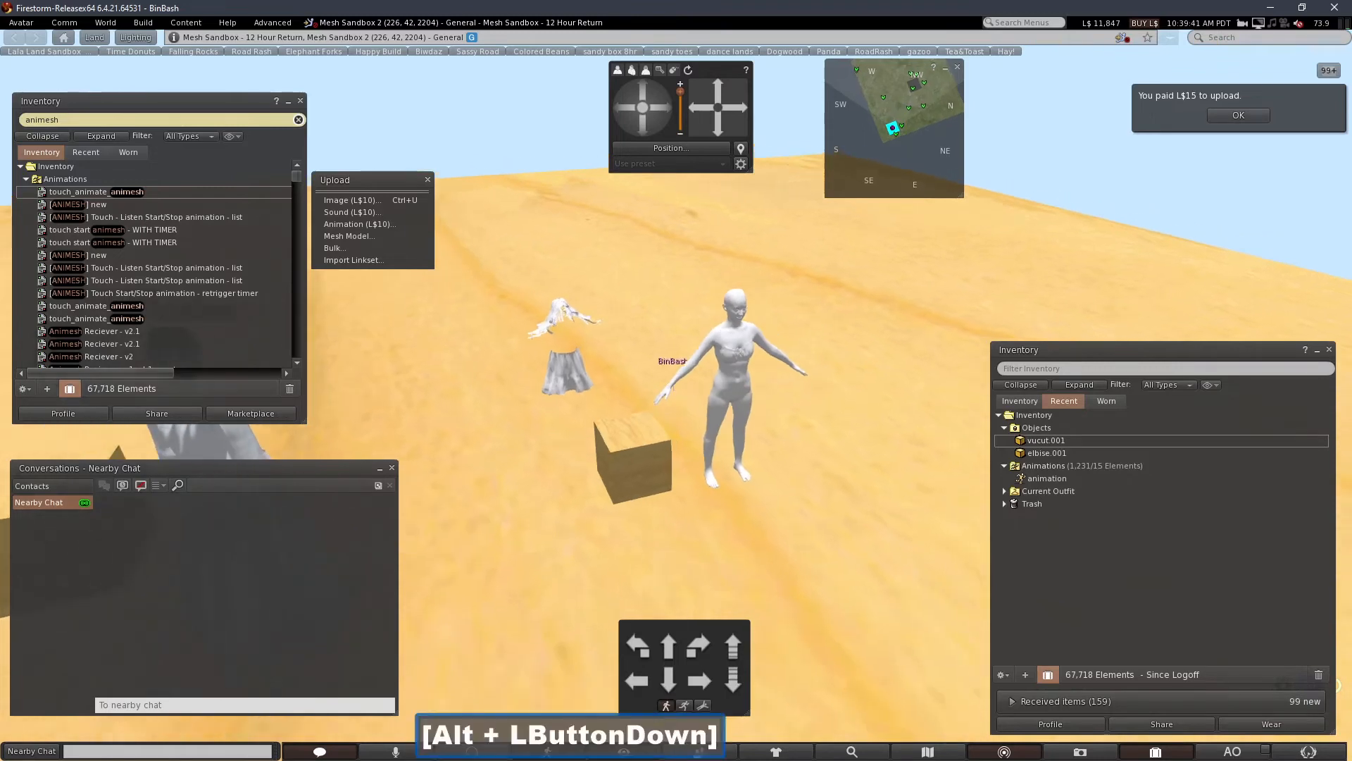
left_click(736, 384, "alt")
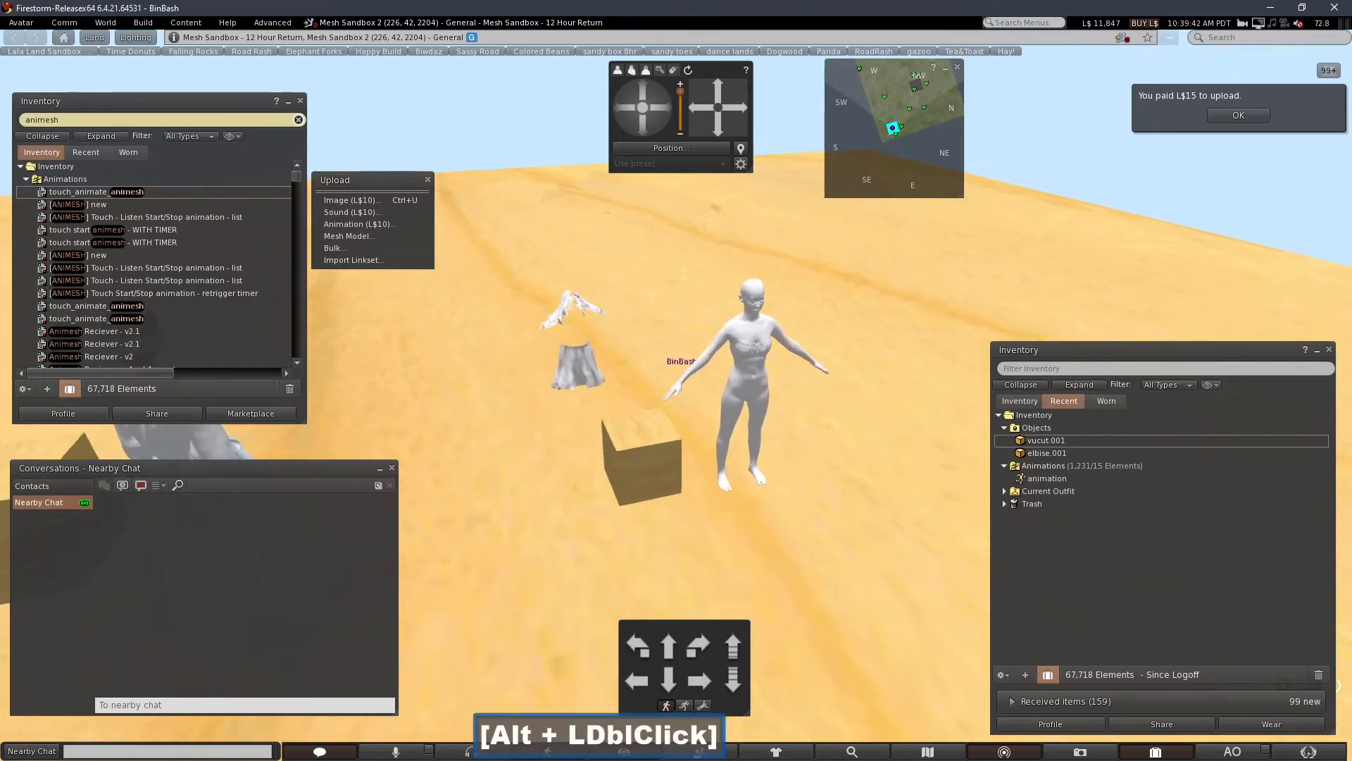
right_click(751, 365)
left_click(772, 365)
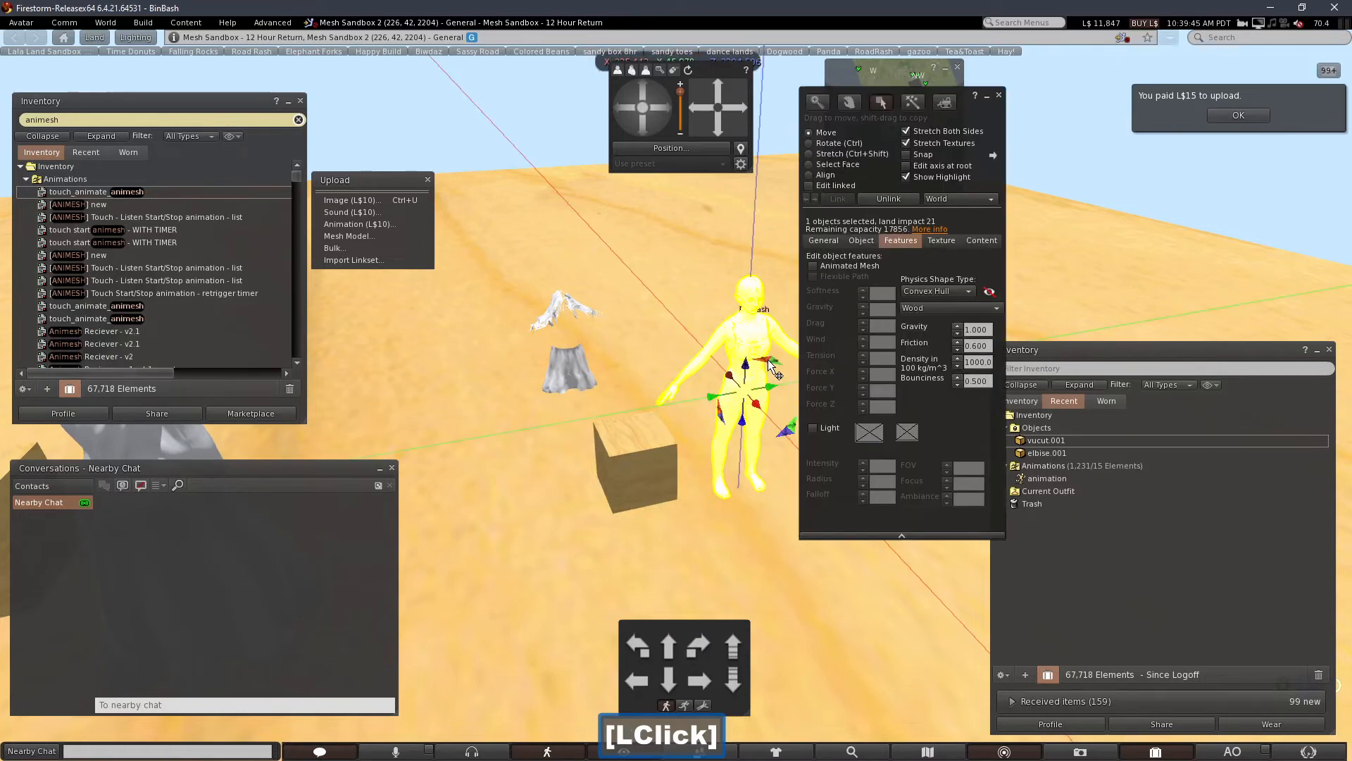
left_click_drag(768, 365, 676, 393, "alt")
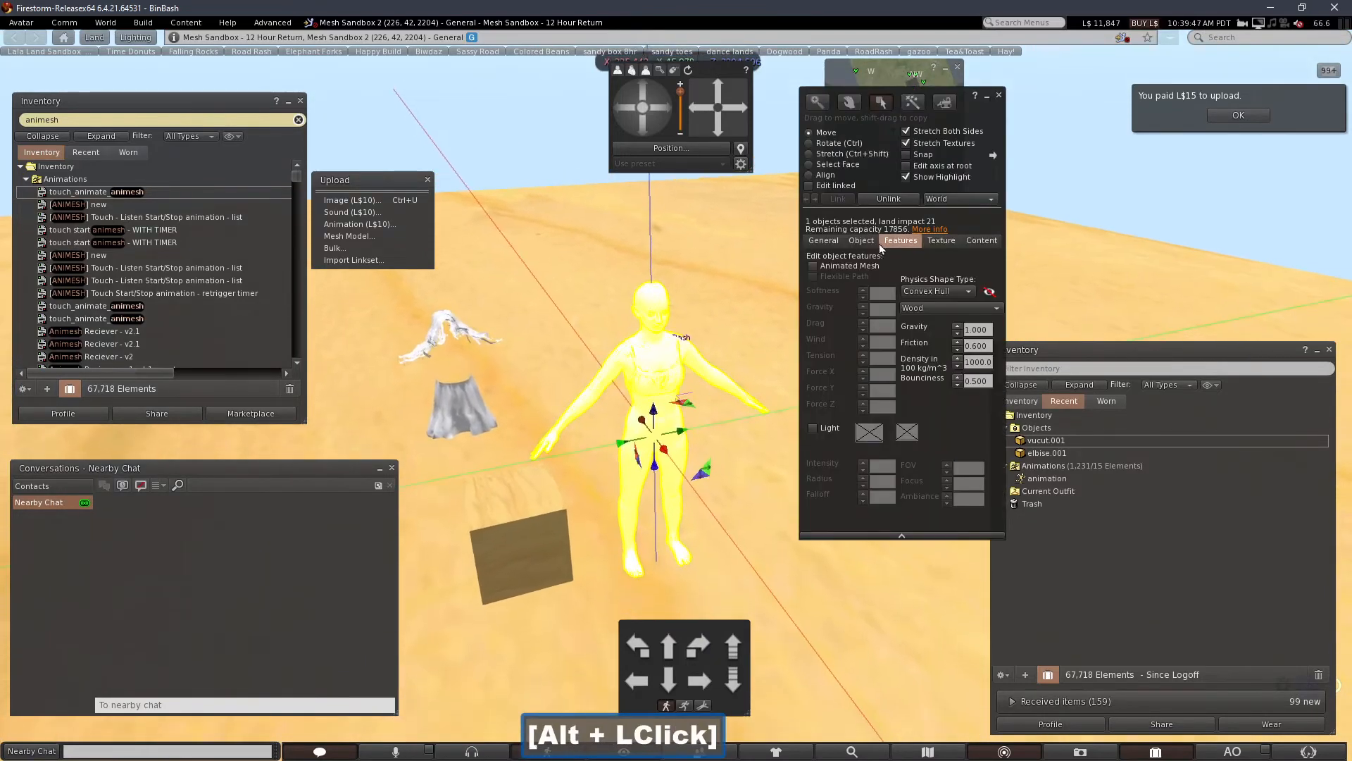
left_click(762, 516)
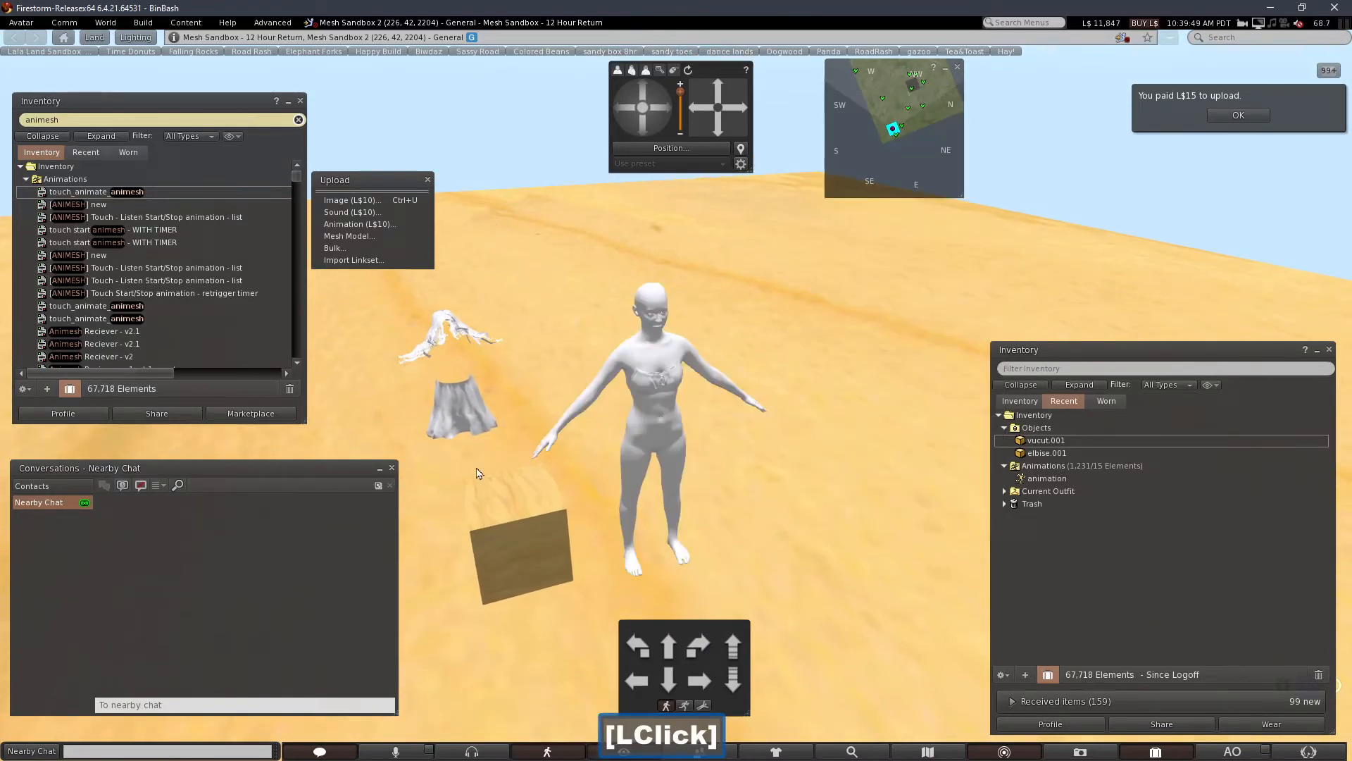
right_click(469, 425)
left_click(487, 418)
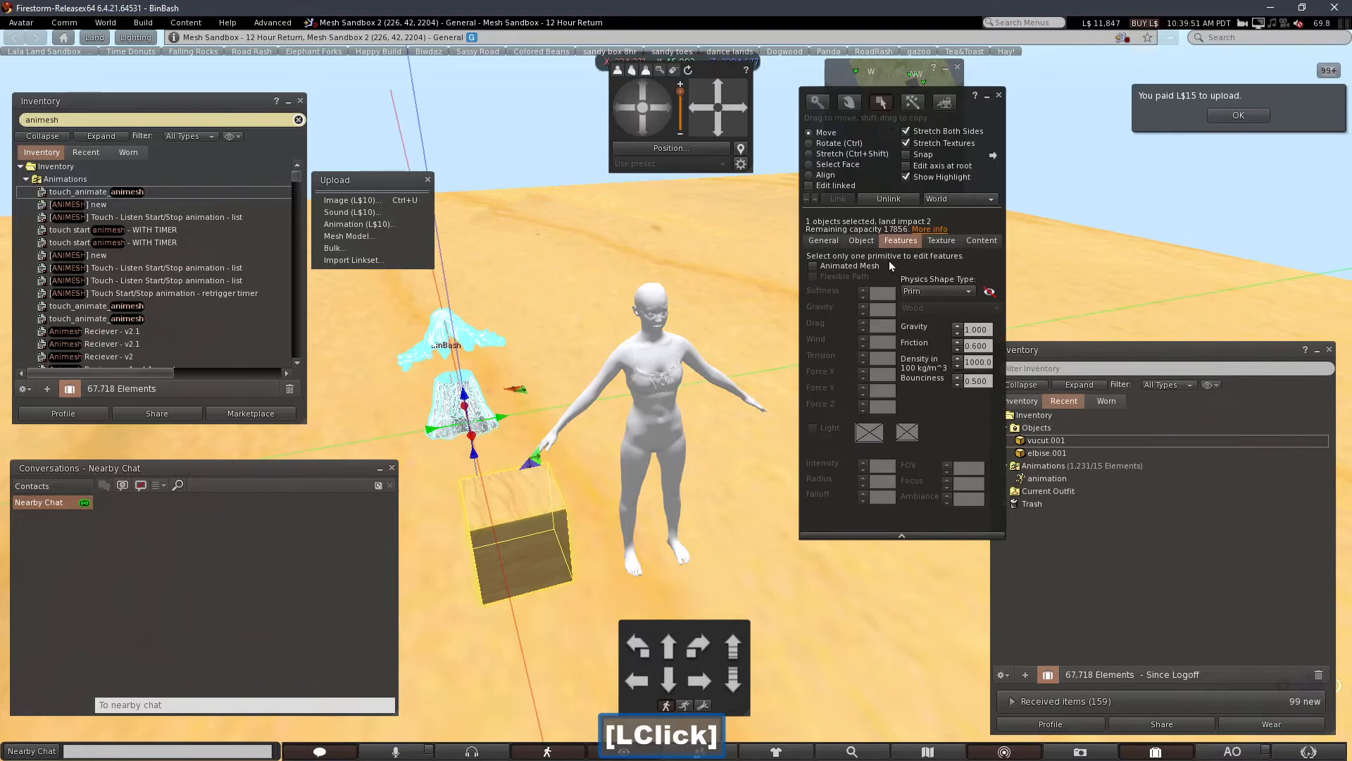
left_click(998, 96)
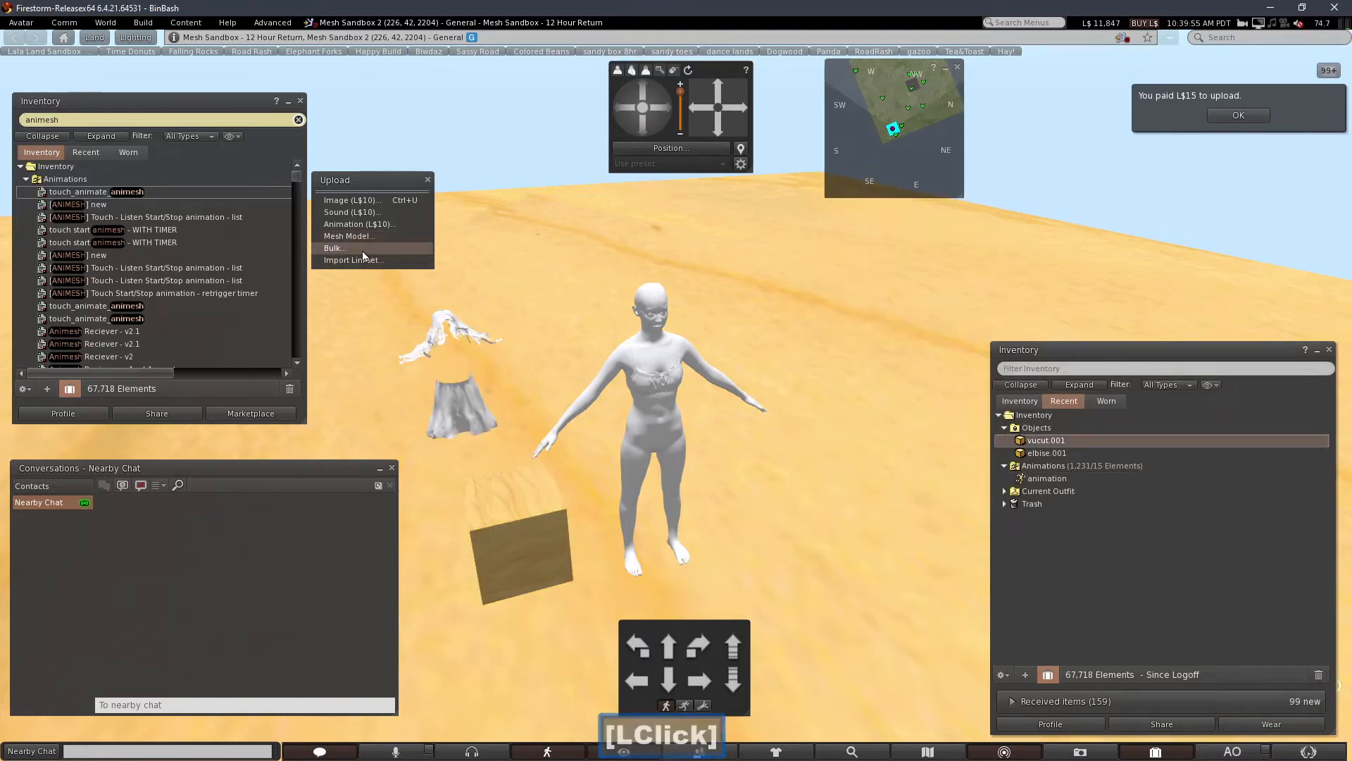
- Bulk-upload all eight PNG textures, from ghost_dress_d.png to hair_02_s.png, in the testures/ghost girl folder
left_click(386, 250)
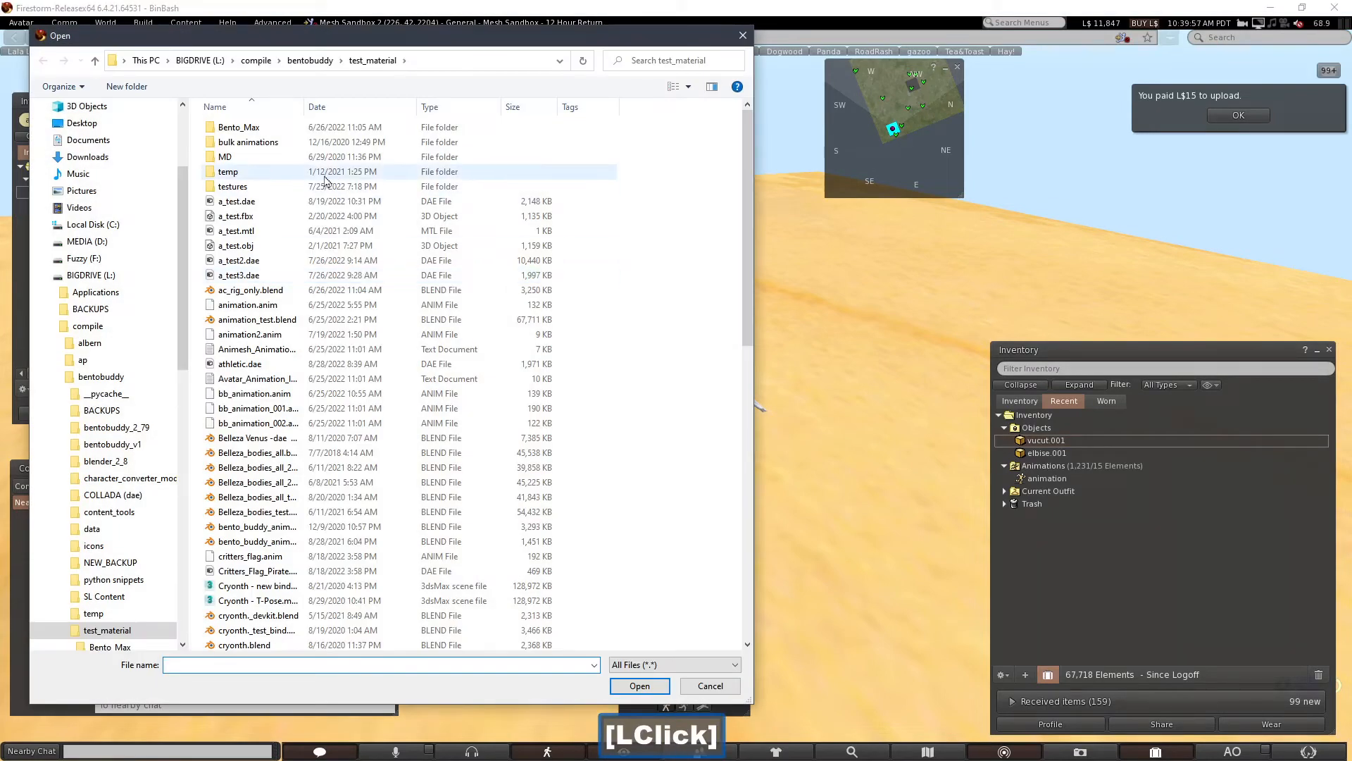
double_click(289, 186)
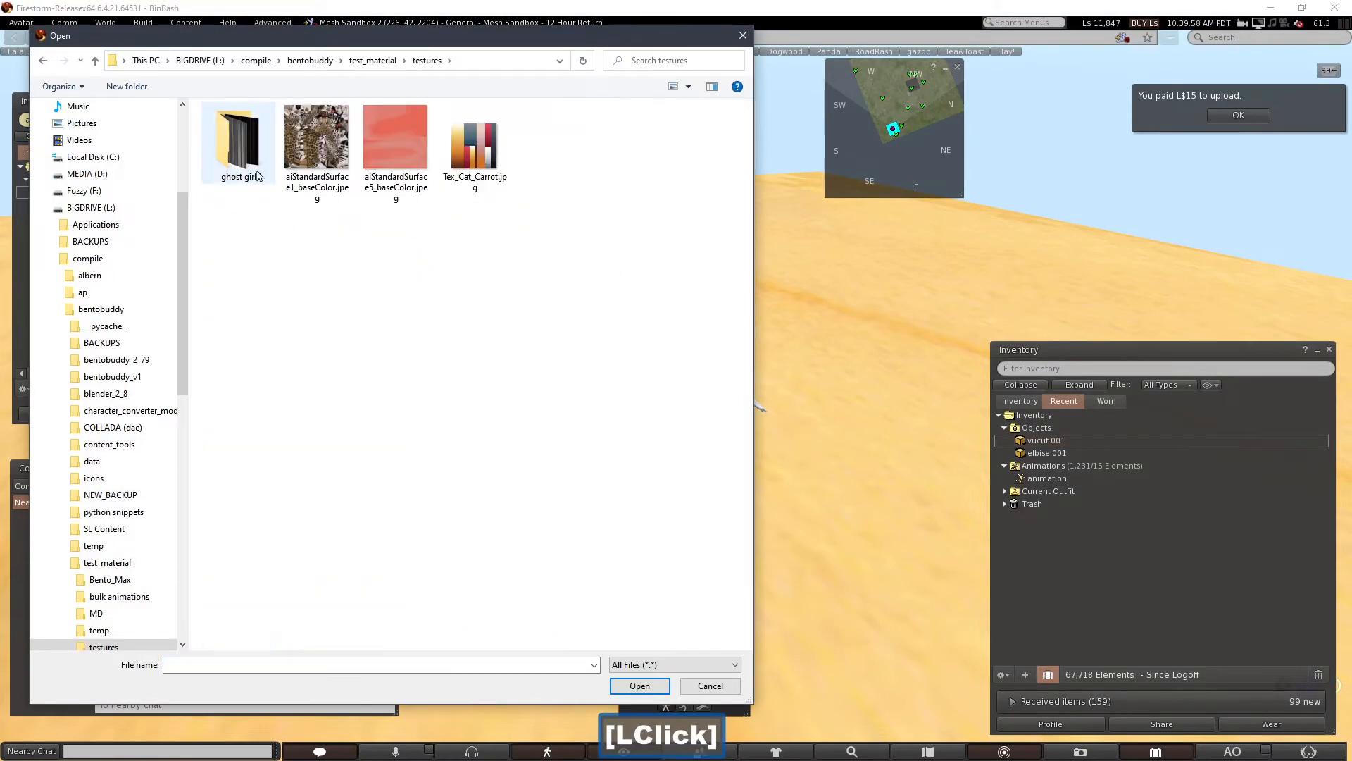
double_click(247, 151)
left_click(247, 141)
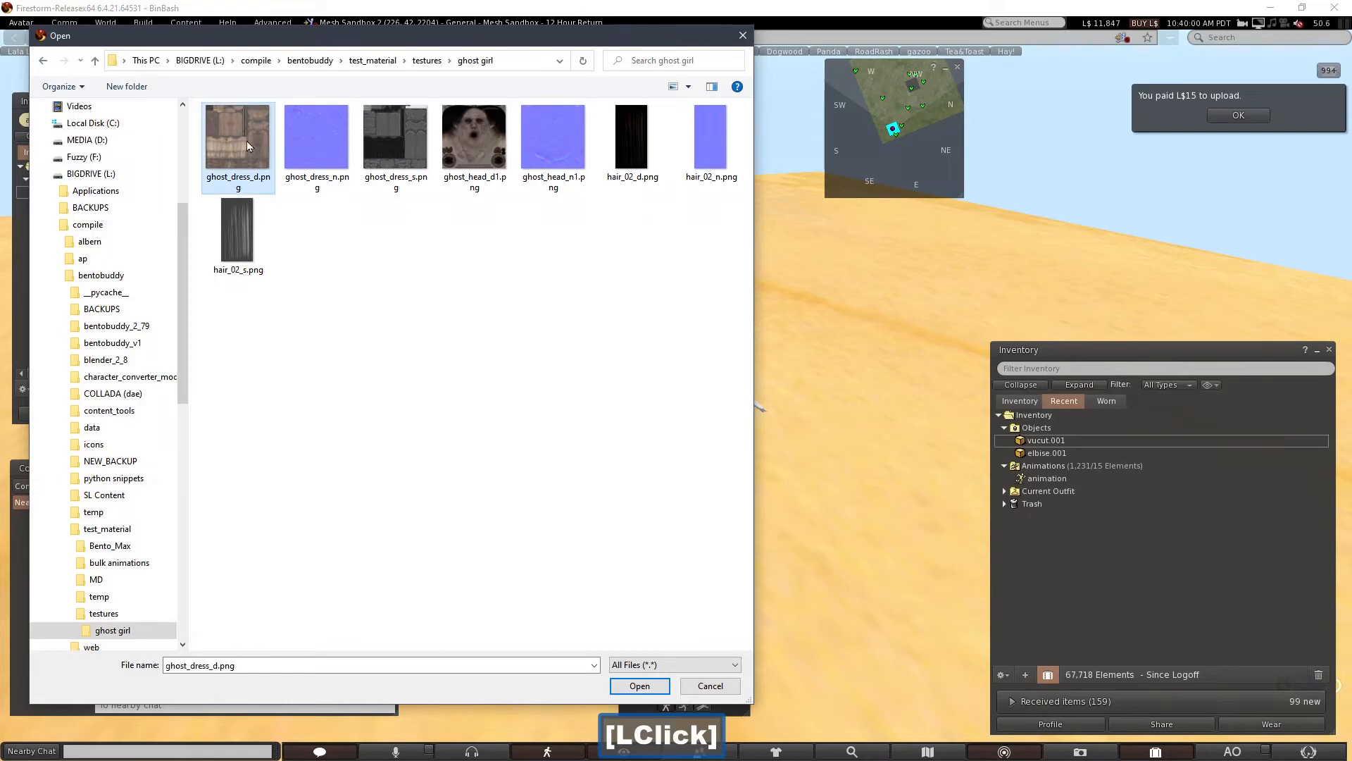
left_click(236, 229, "shift")
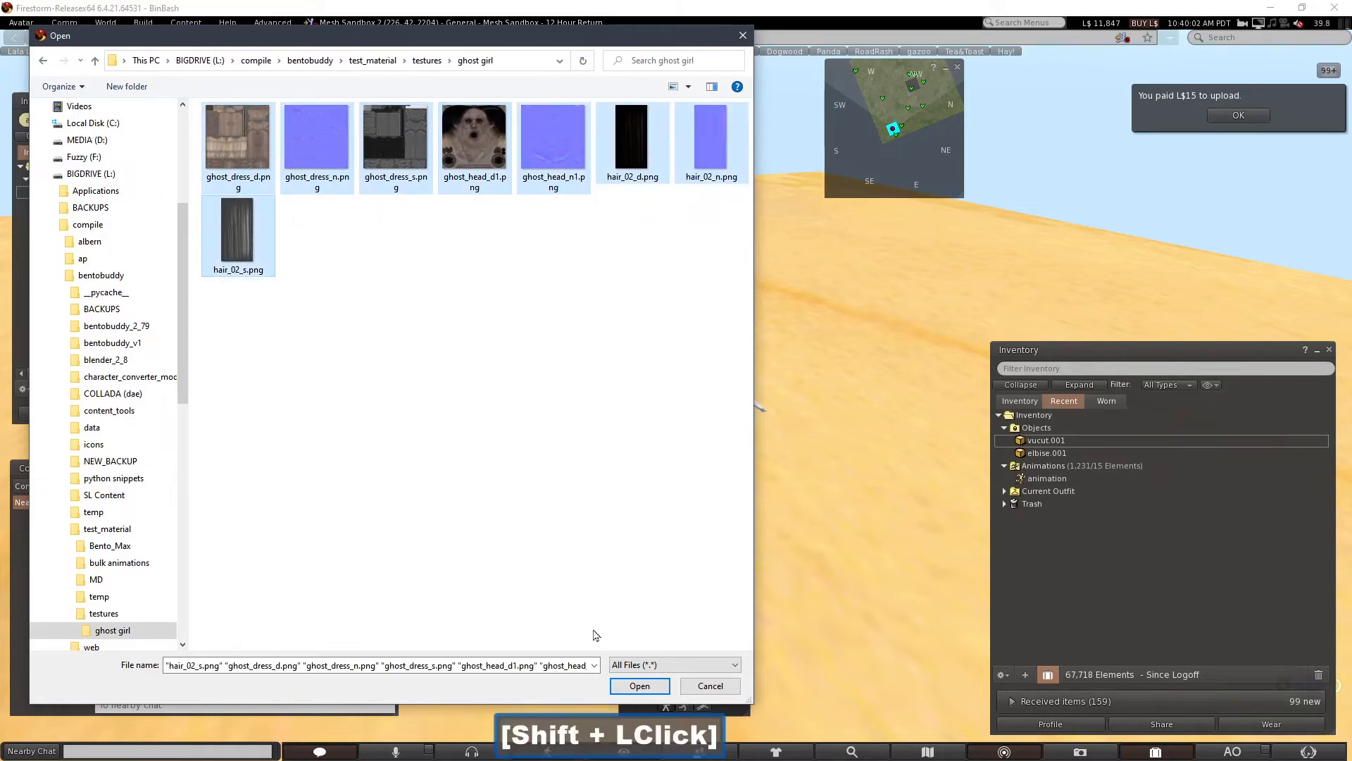
left_click(640, 685)
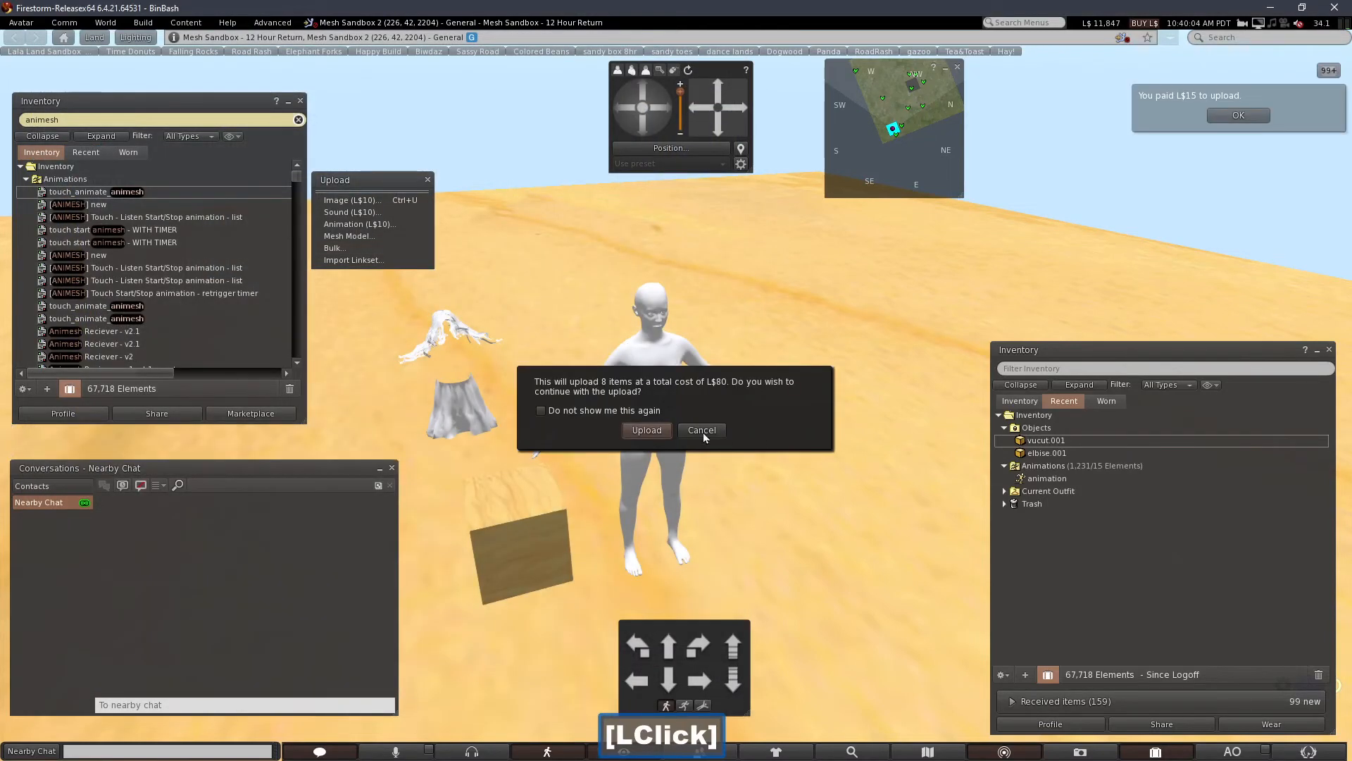
left_click(646, 429)
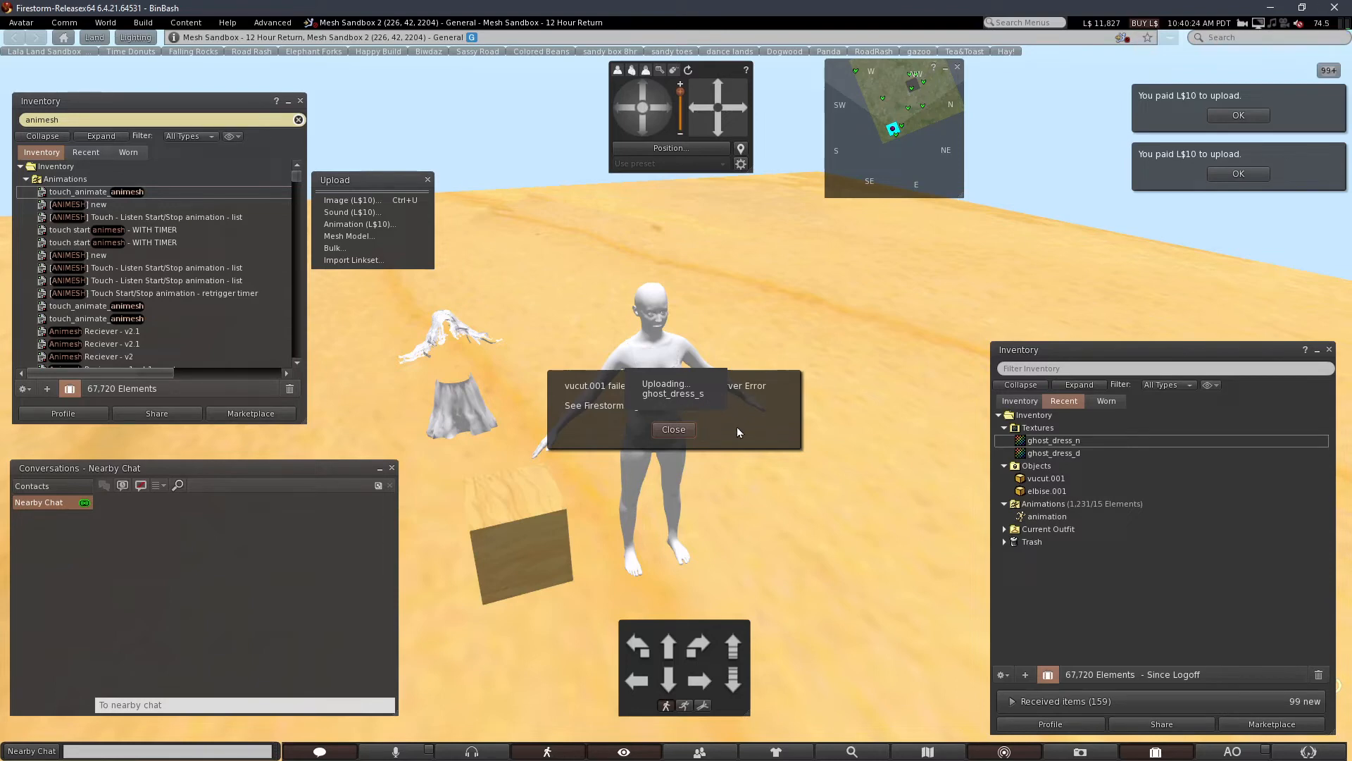
left_click(674, 433)
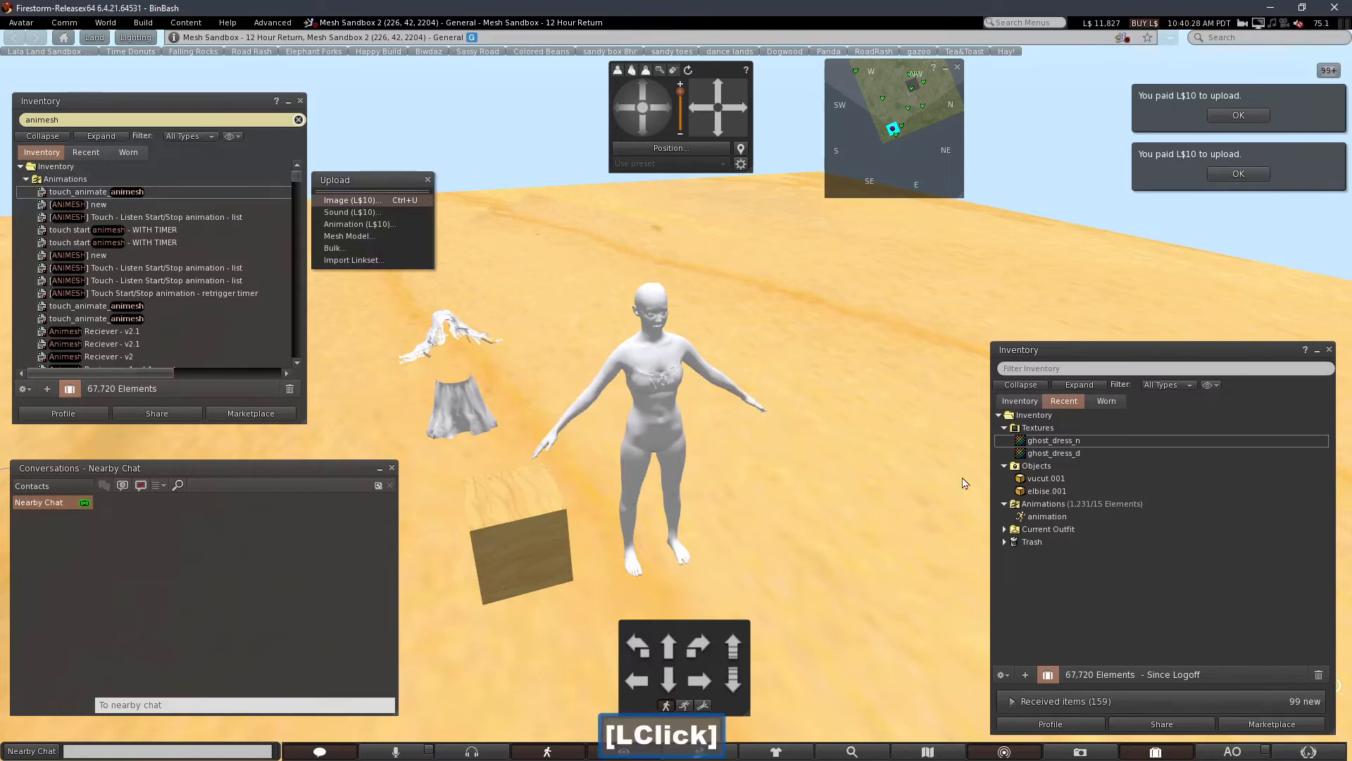
- Repeat the bulk upload with all eight dress, head and hair textures from the ghost girl folder
left_click(1052, 453)
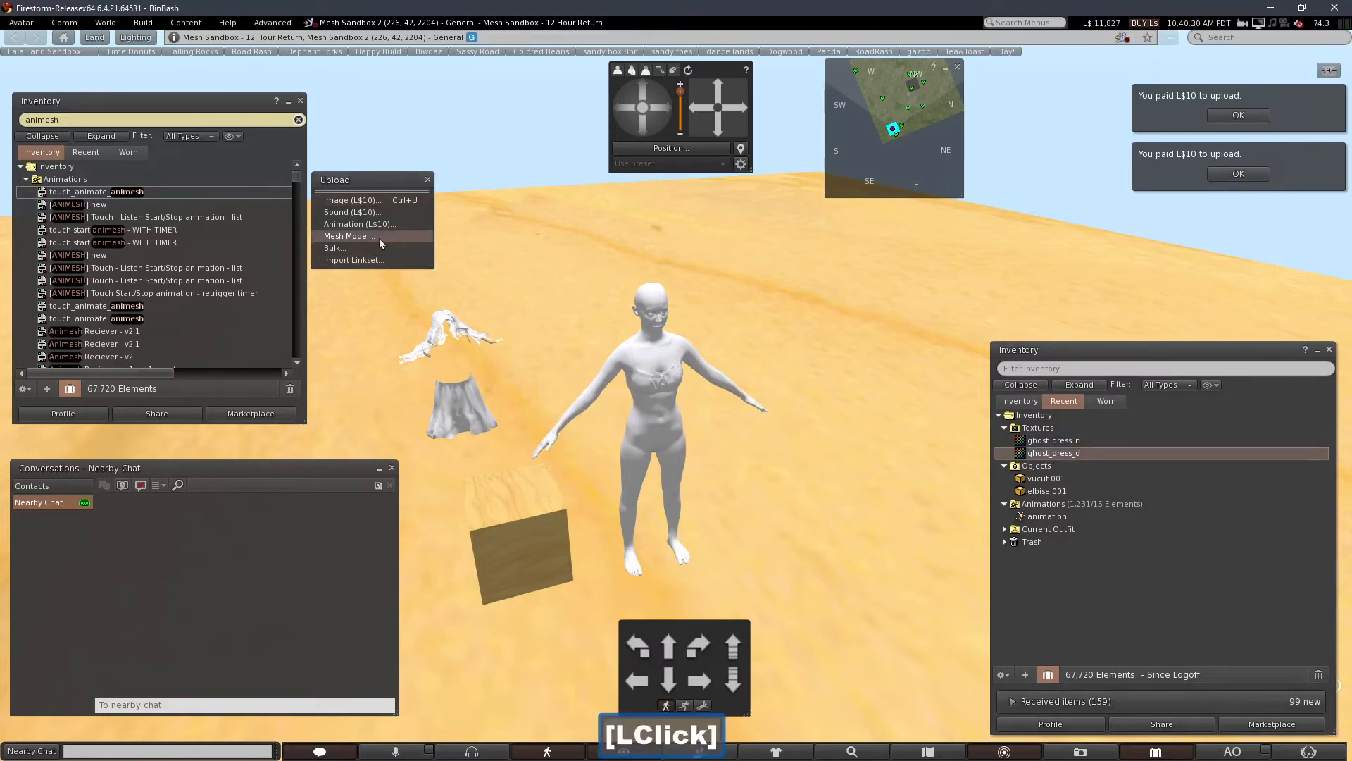
left_click(372, 248)
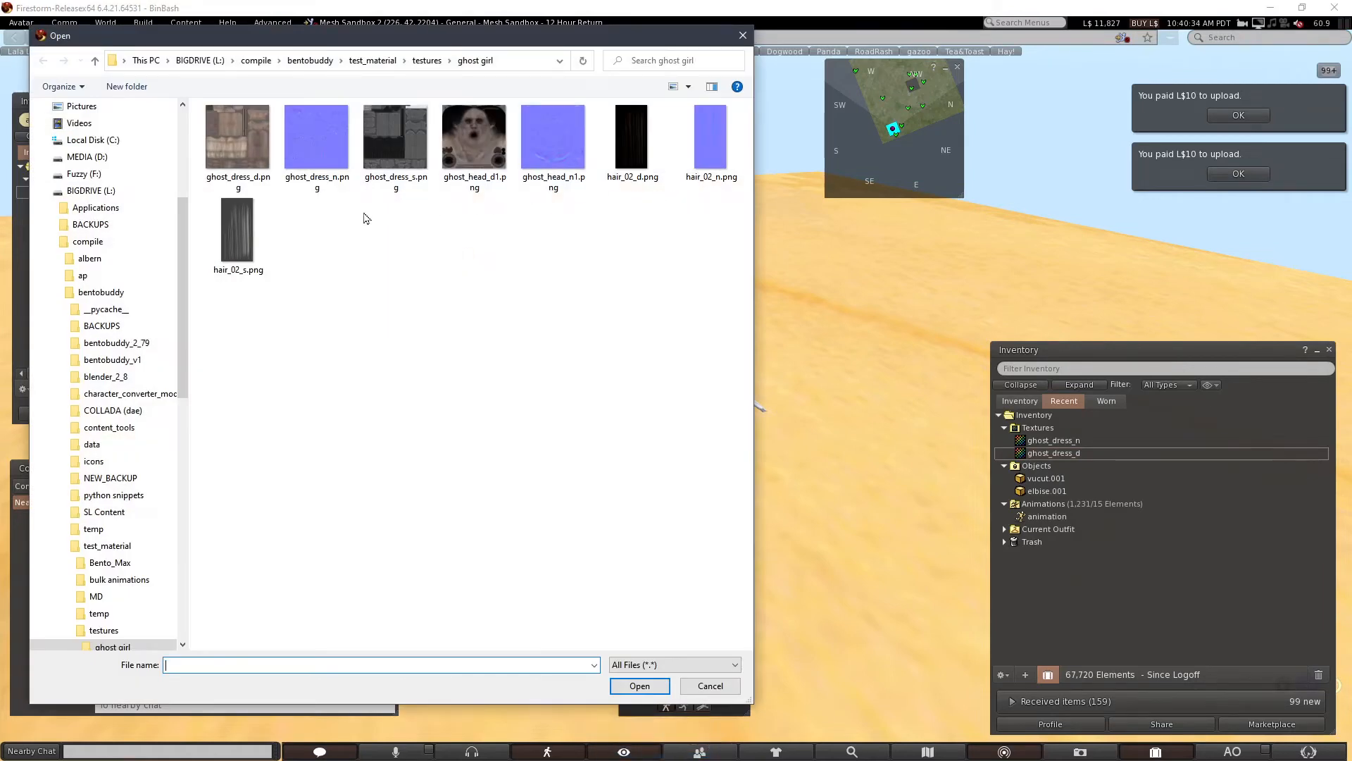
double_click(243, 247, "shift")
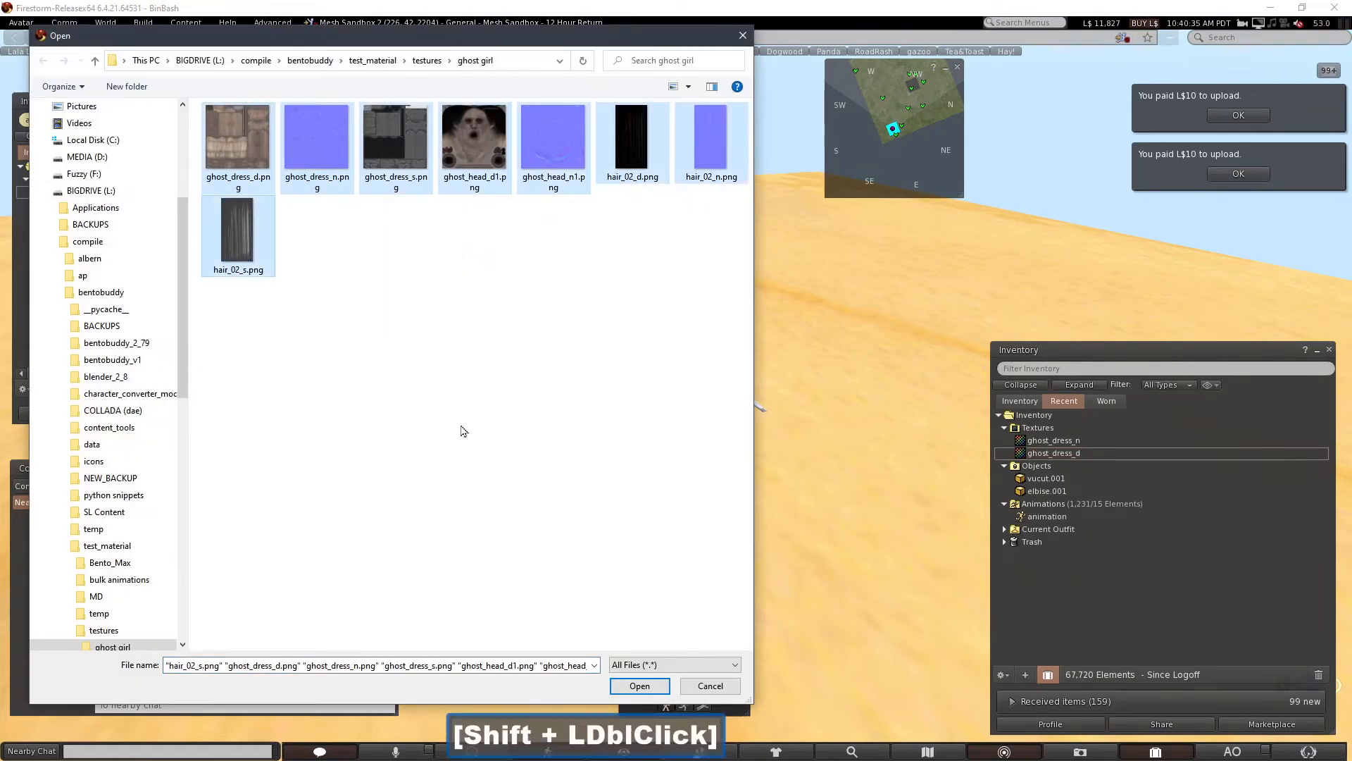
left_click(638, 686)
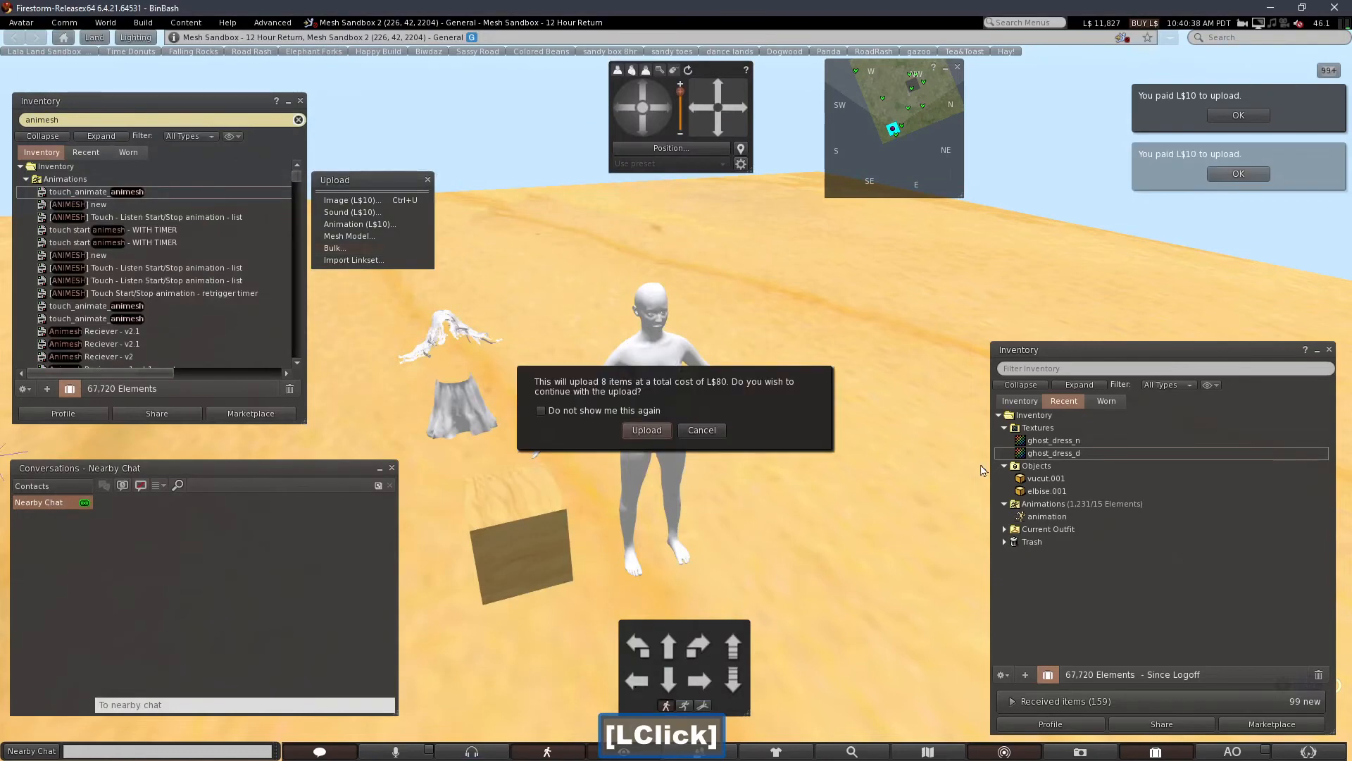
left_click(646, 431)
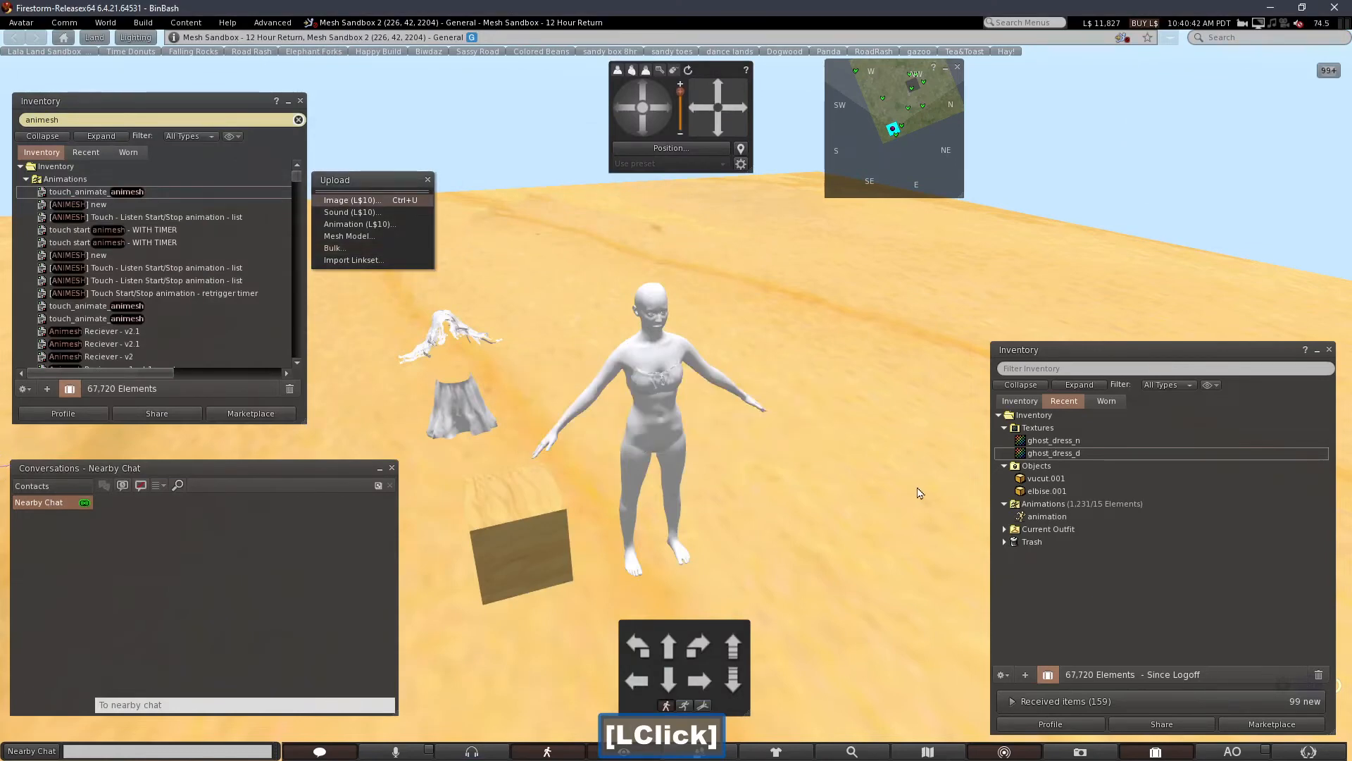
left_click(1049, 454)
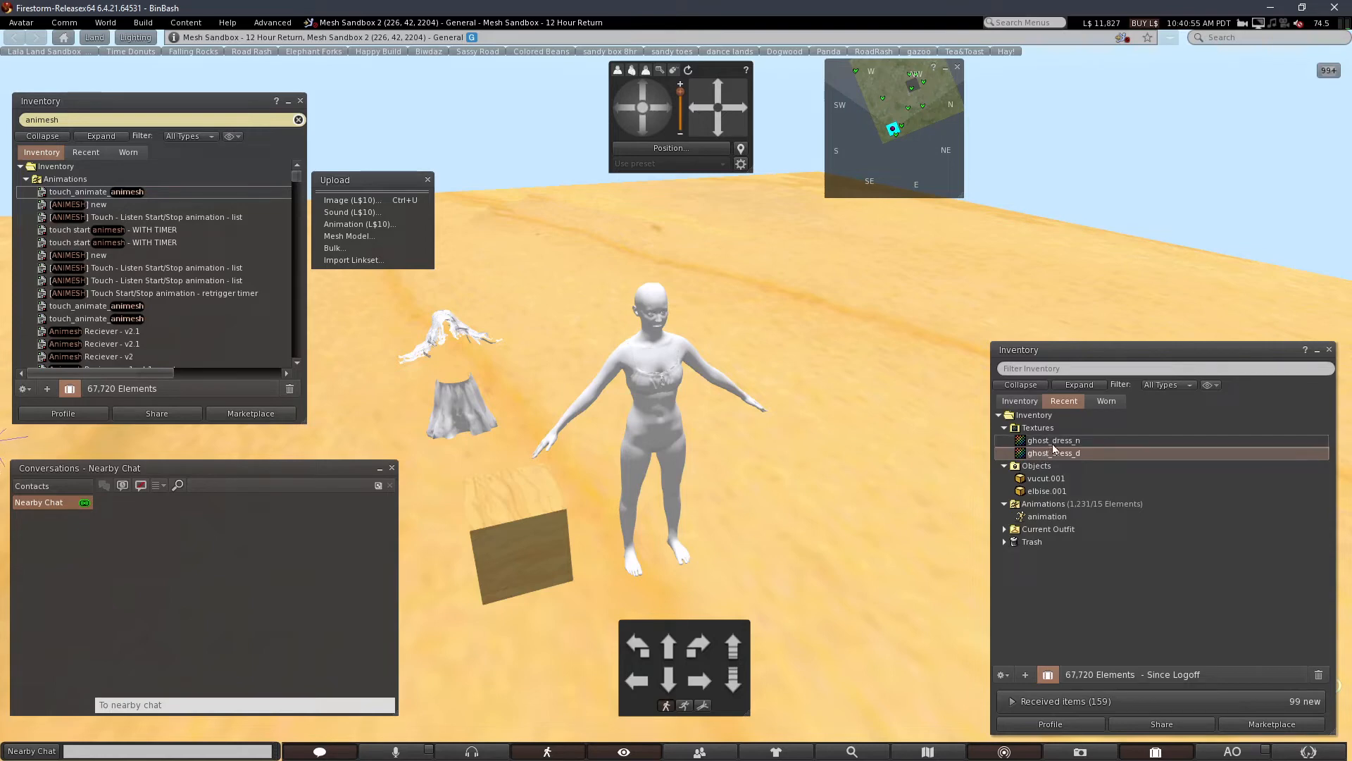
left_click(1046, 454)
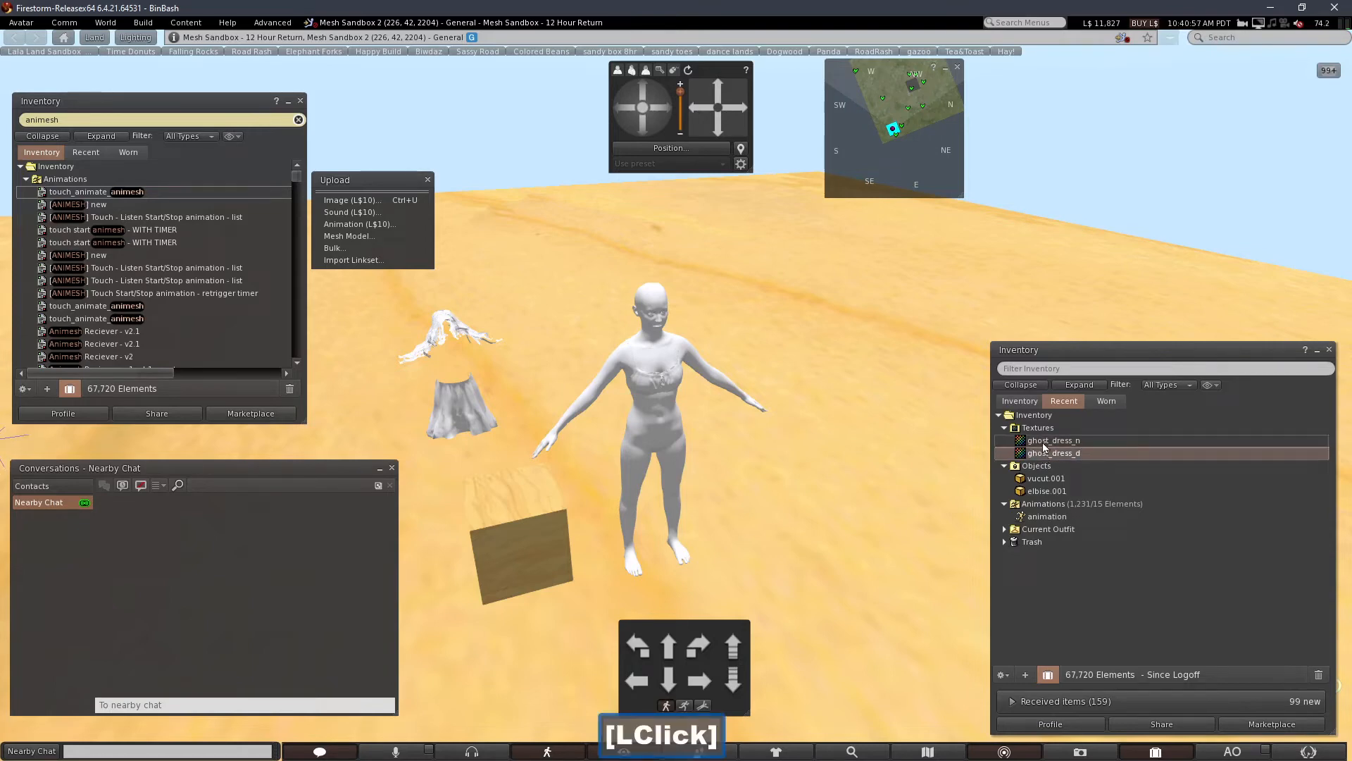
left_click(1043, 441)
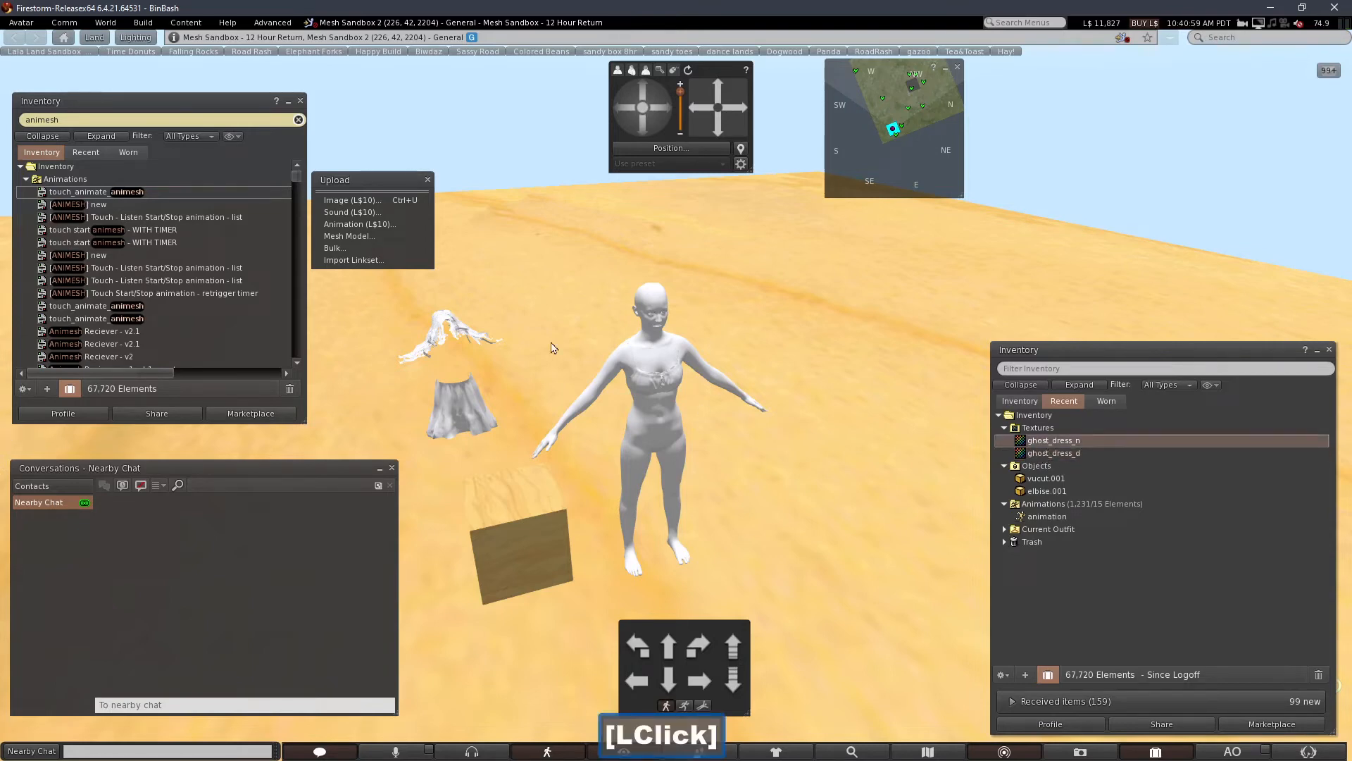
- Upload ghost_dress_s.png from the ghost girl folder as a single image and dismiss the upload error notice
left_click(366, 201)
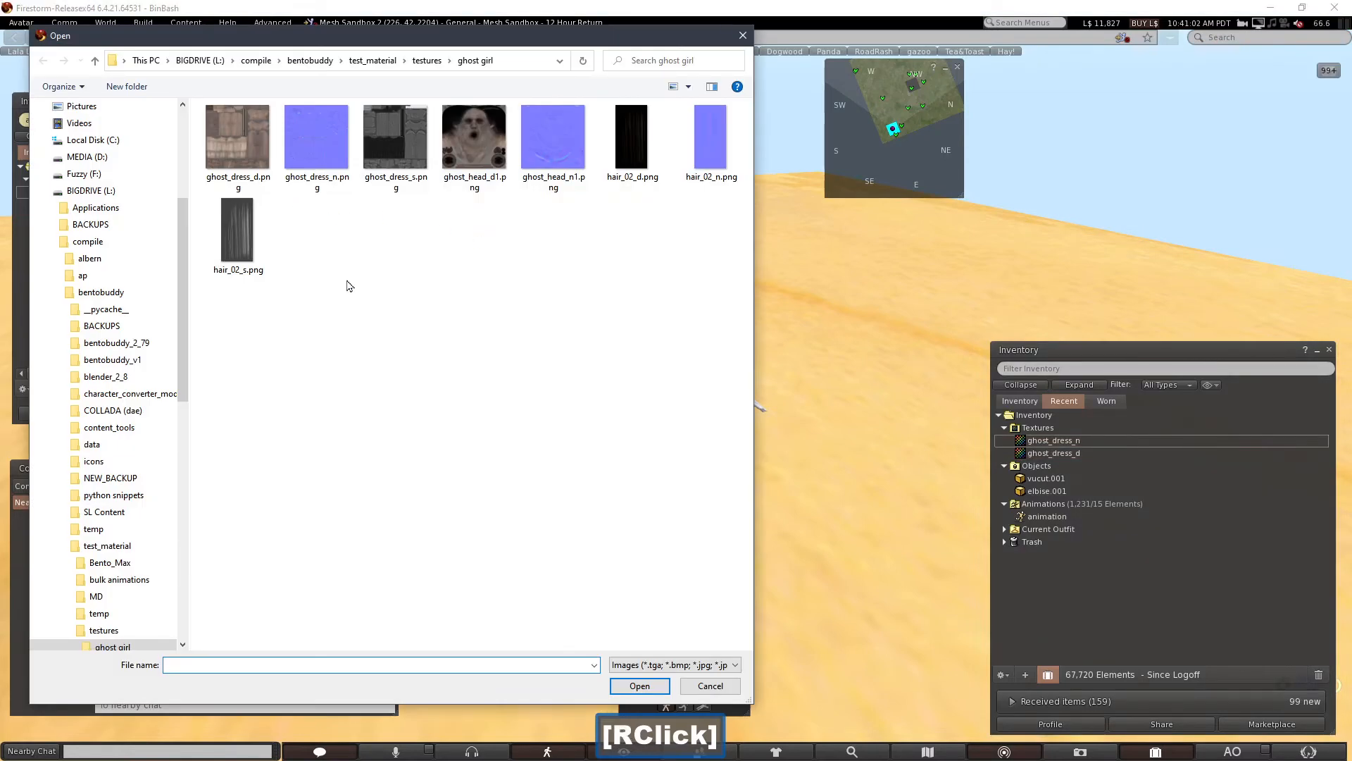
right_click(346, 282)
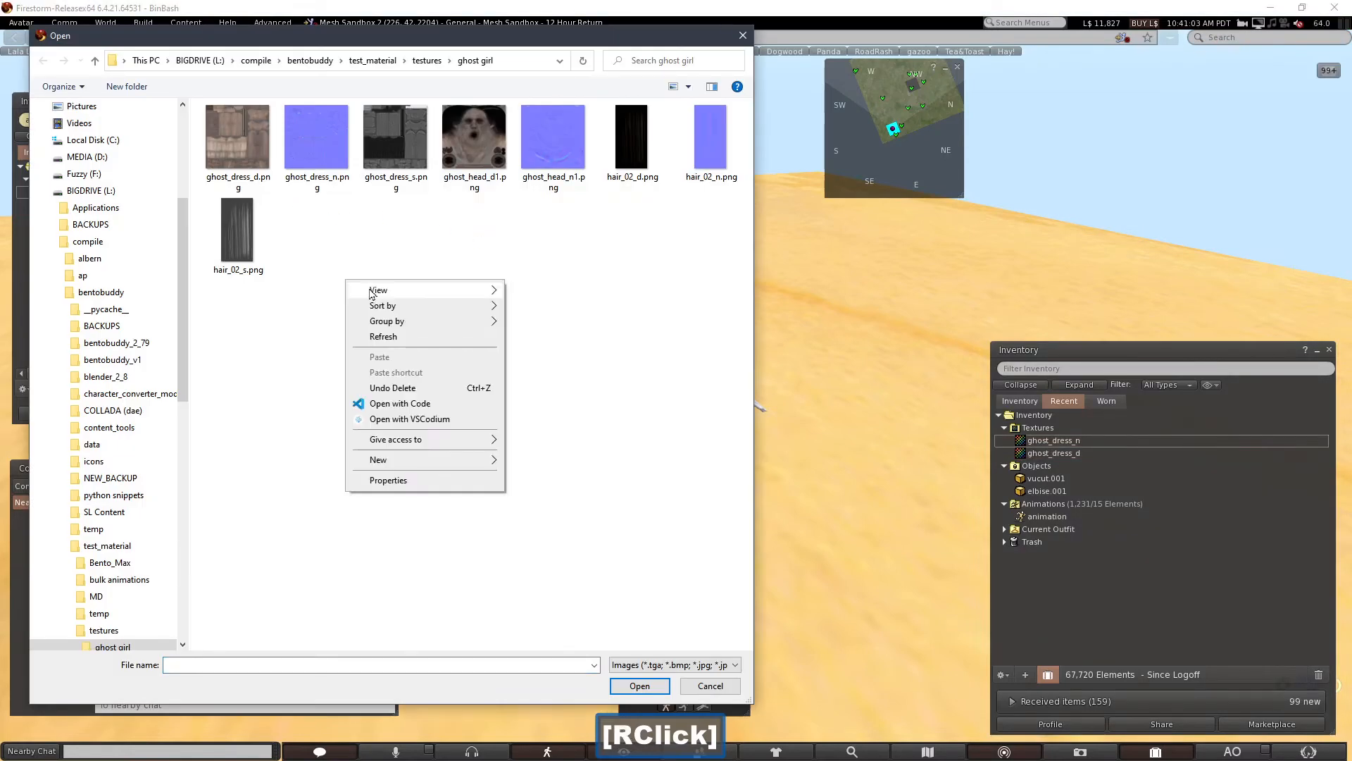
mouse_move(372, 293)
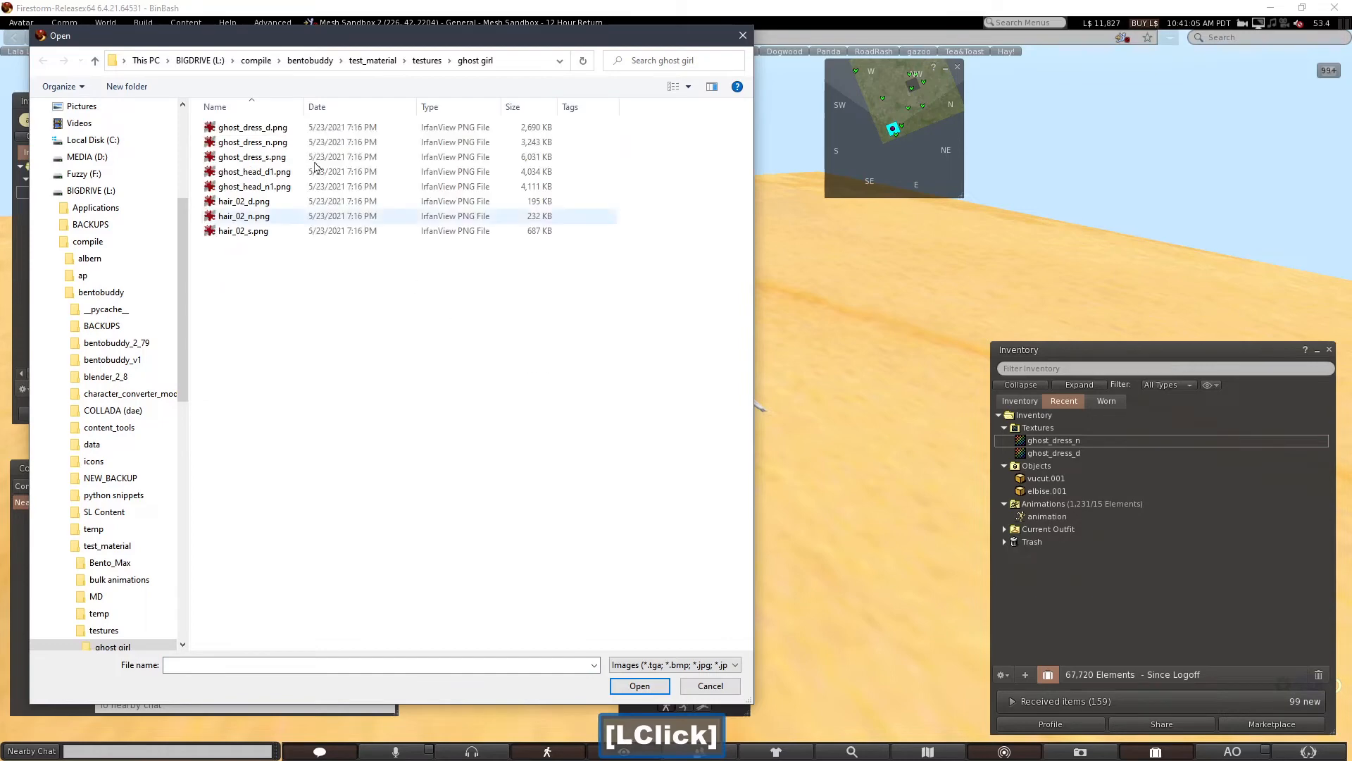
left_click_drag(427, 108, 429, 107)
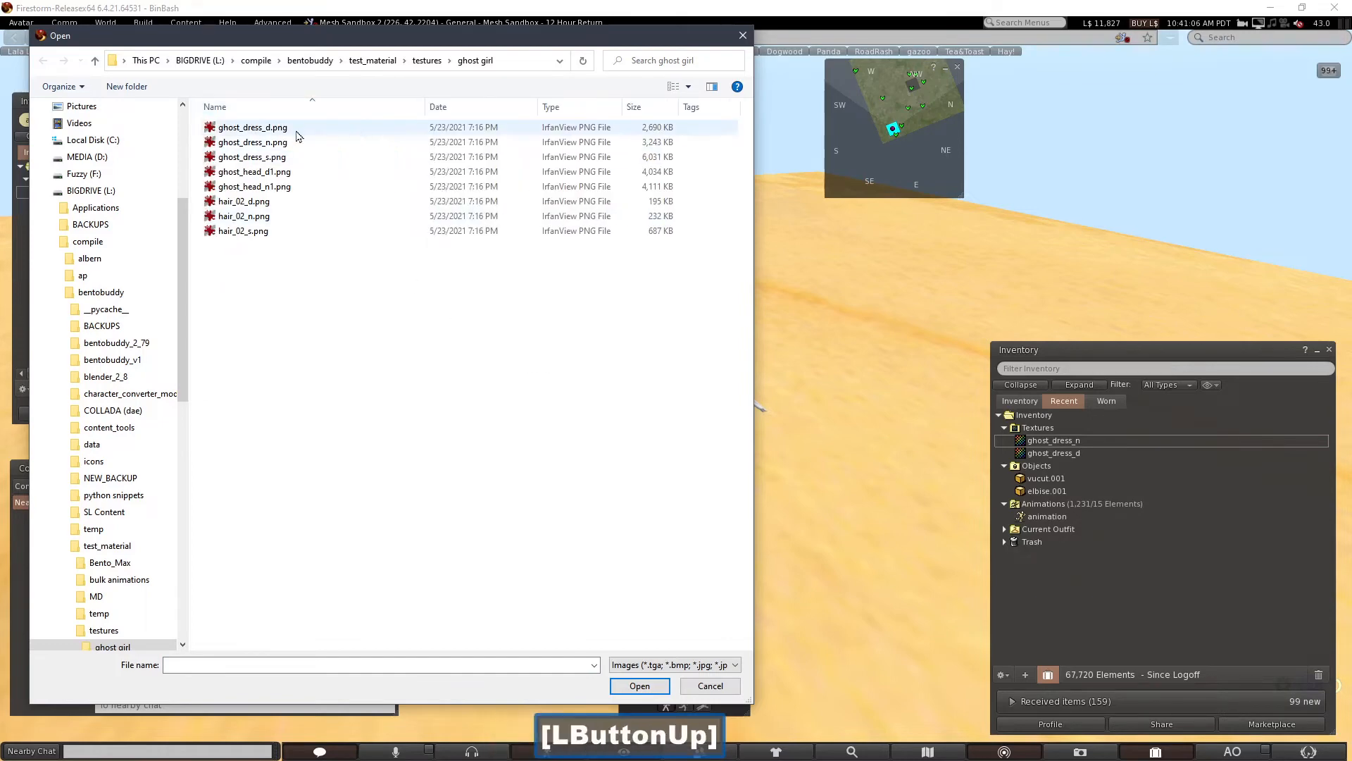
left_click(282, 127)
left_click(282, 142)
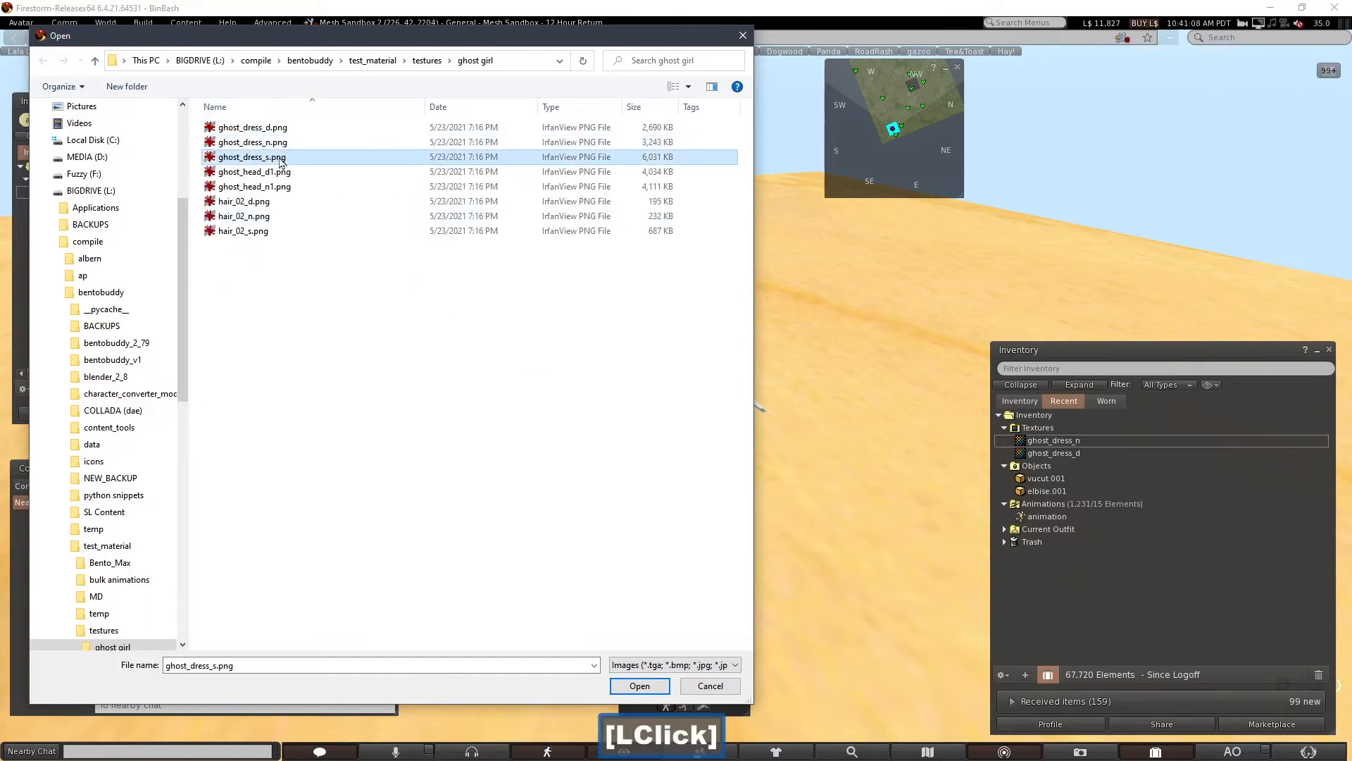
double_click(282, 157)
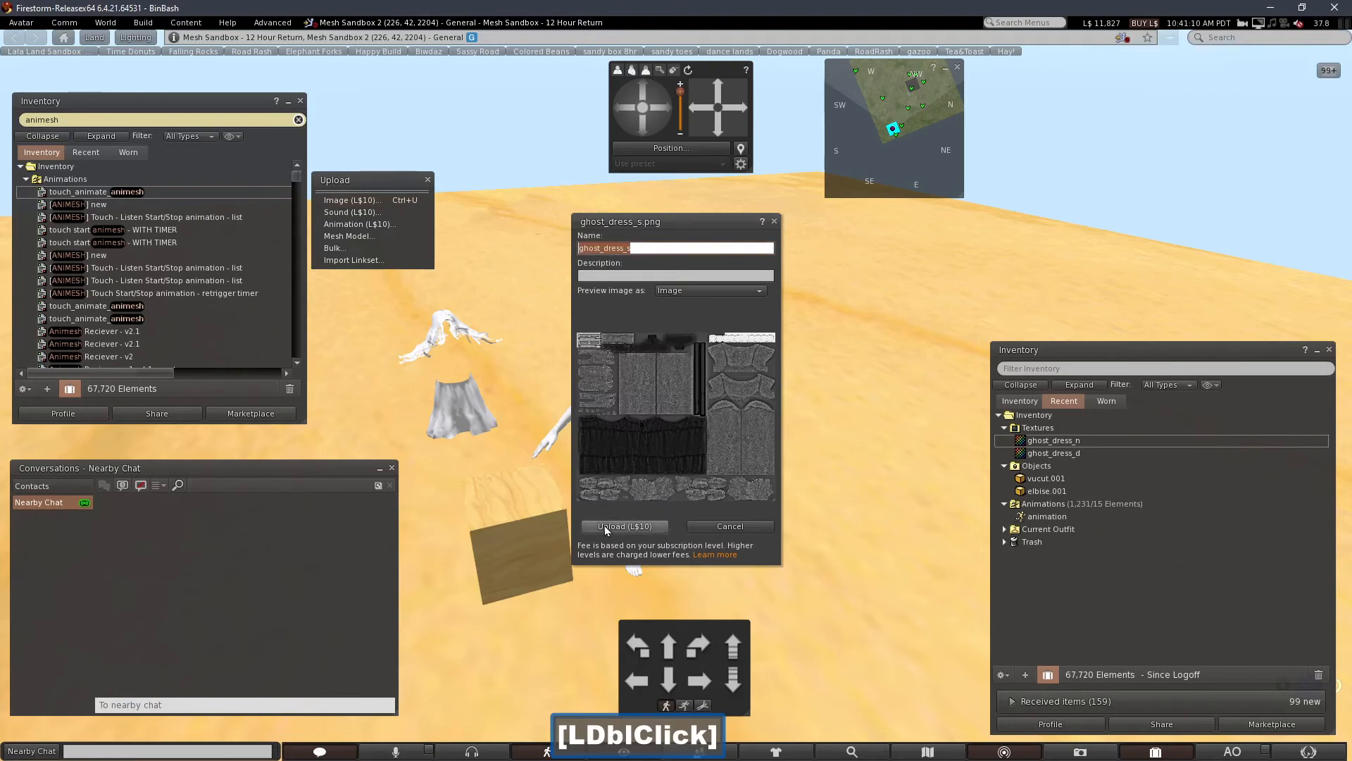
left_click(606, 528)
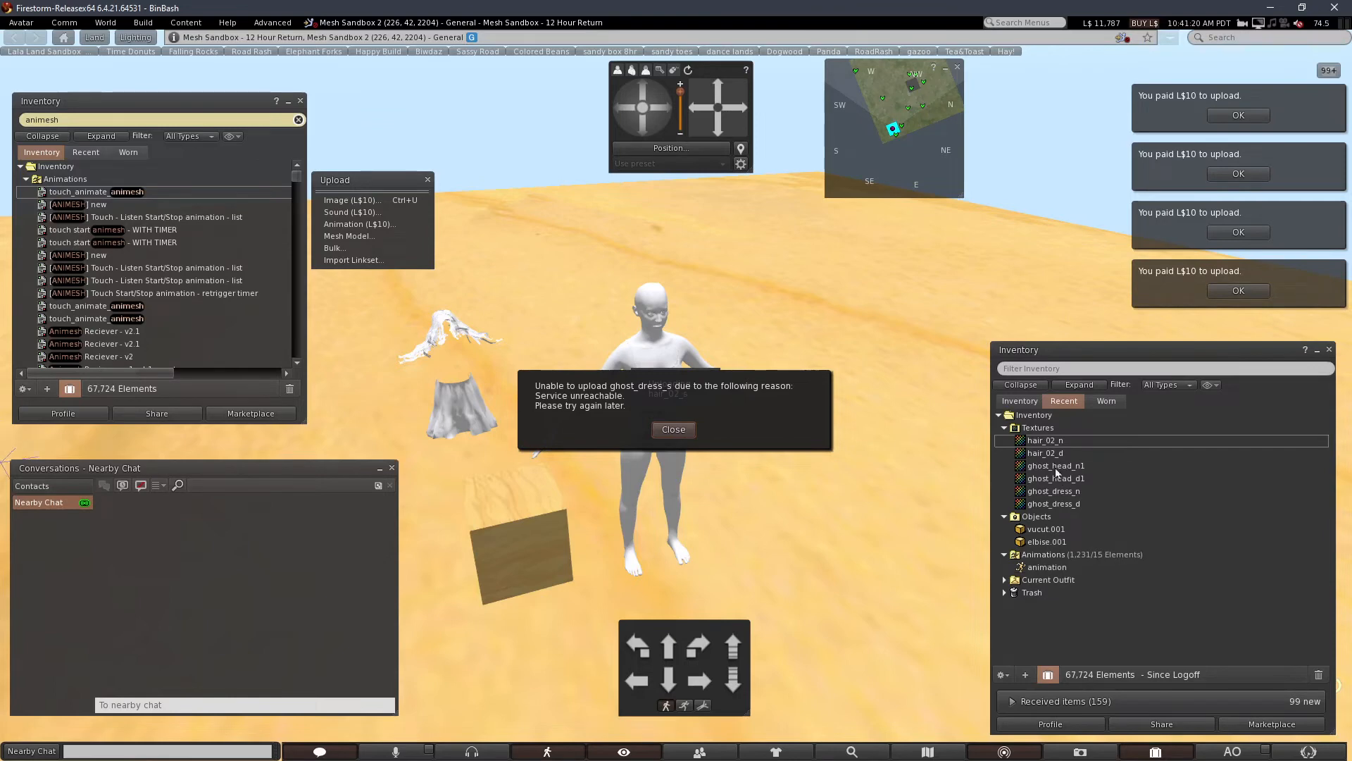
left_click(676, 431)
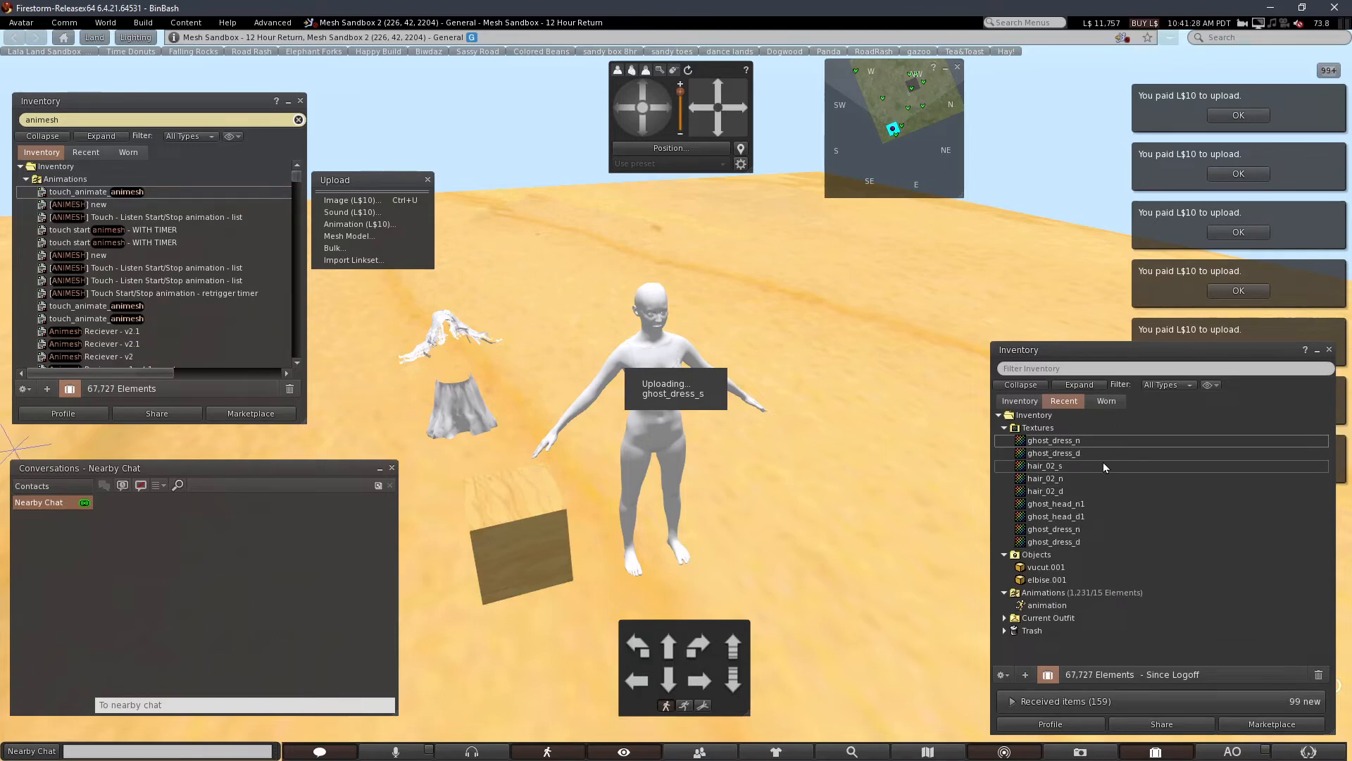
left_click(1051, 480)
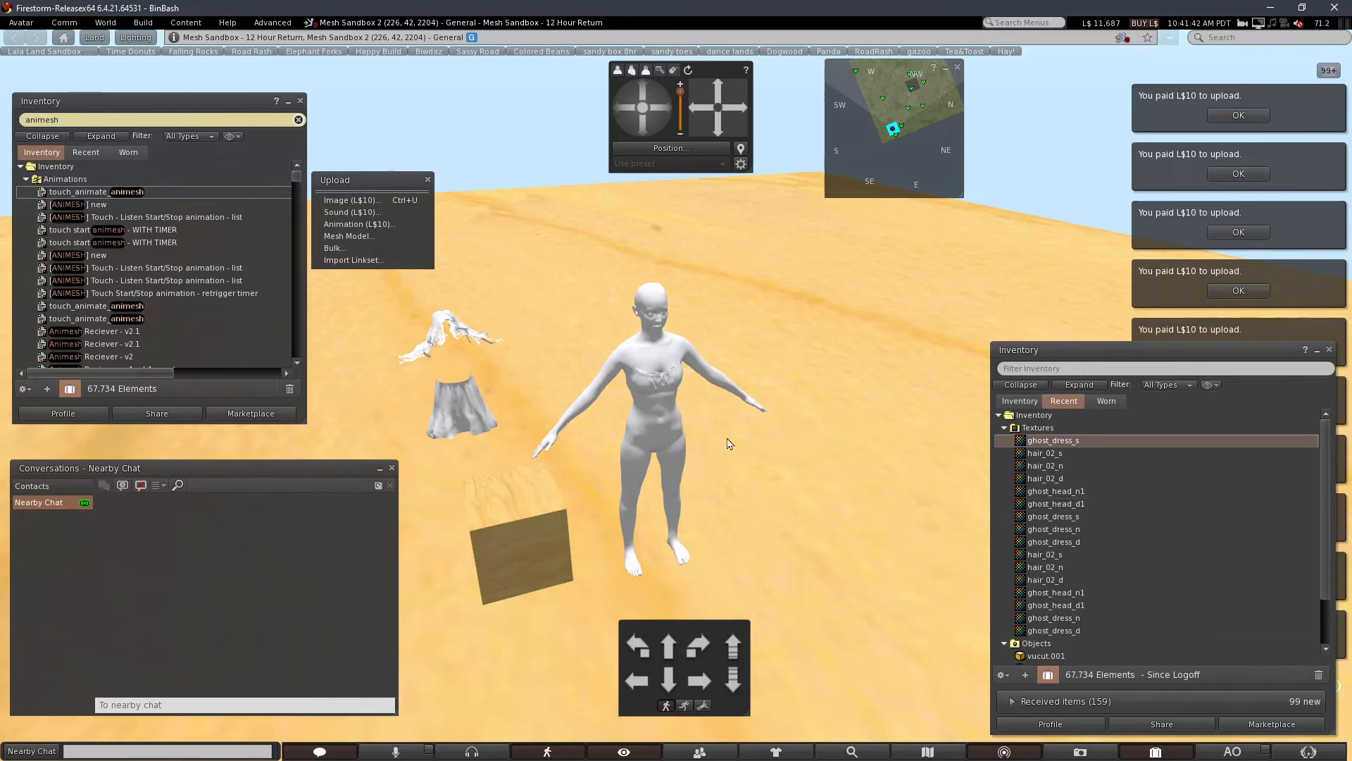
- Open the placed body for editing, bring it closer into view and turn off its selection highlight
right_click(700, 399)
left_click(673, 387)
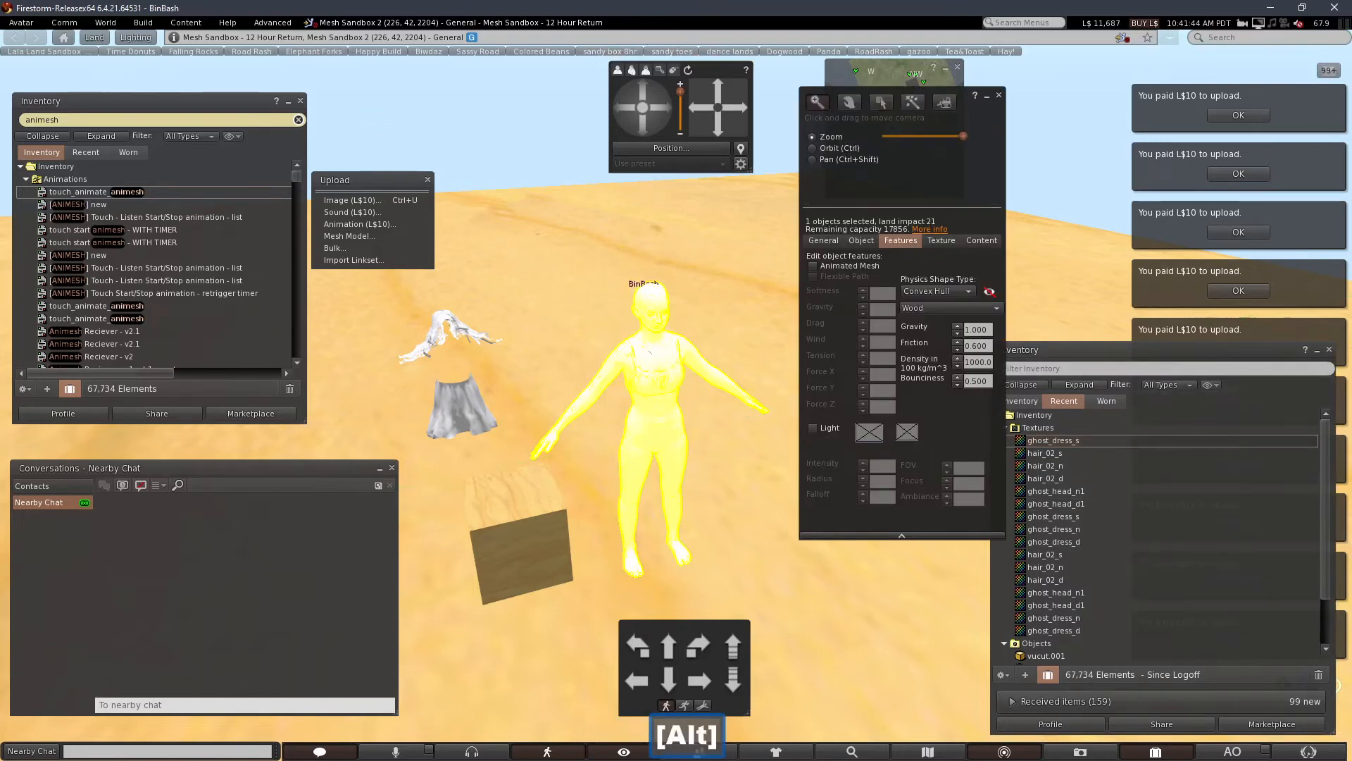
left_click(655, 367, "alt")
left_click_drag(676, 395, 677, 394, "alt")
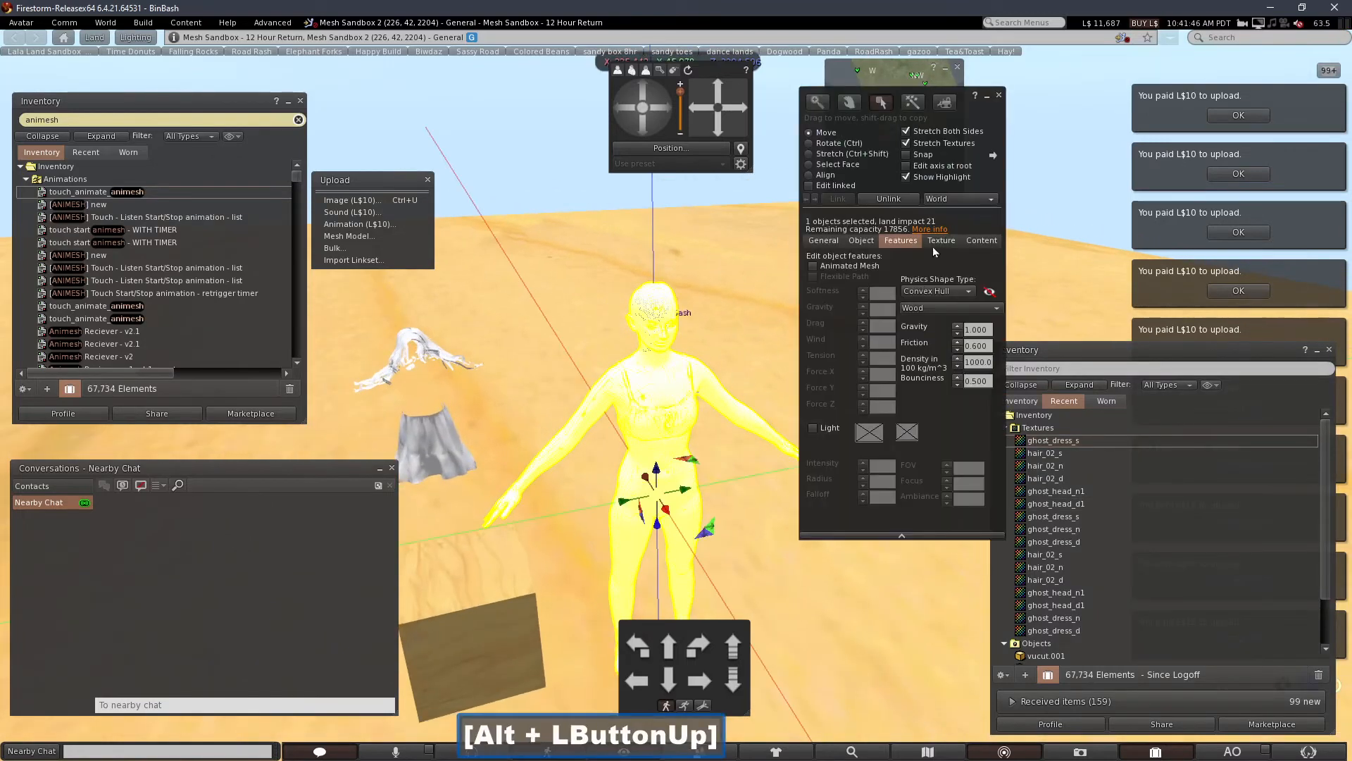
left_click(938, 178)
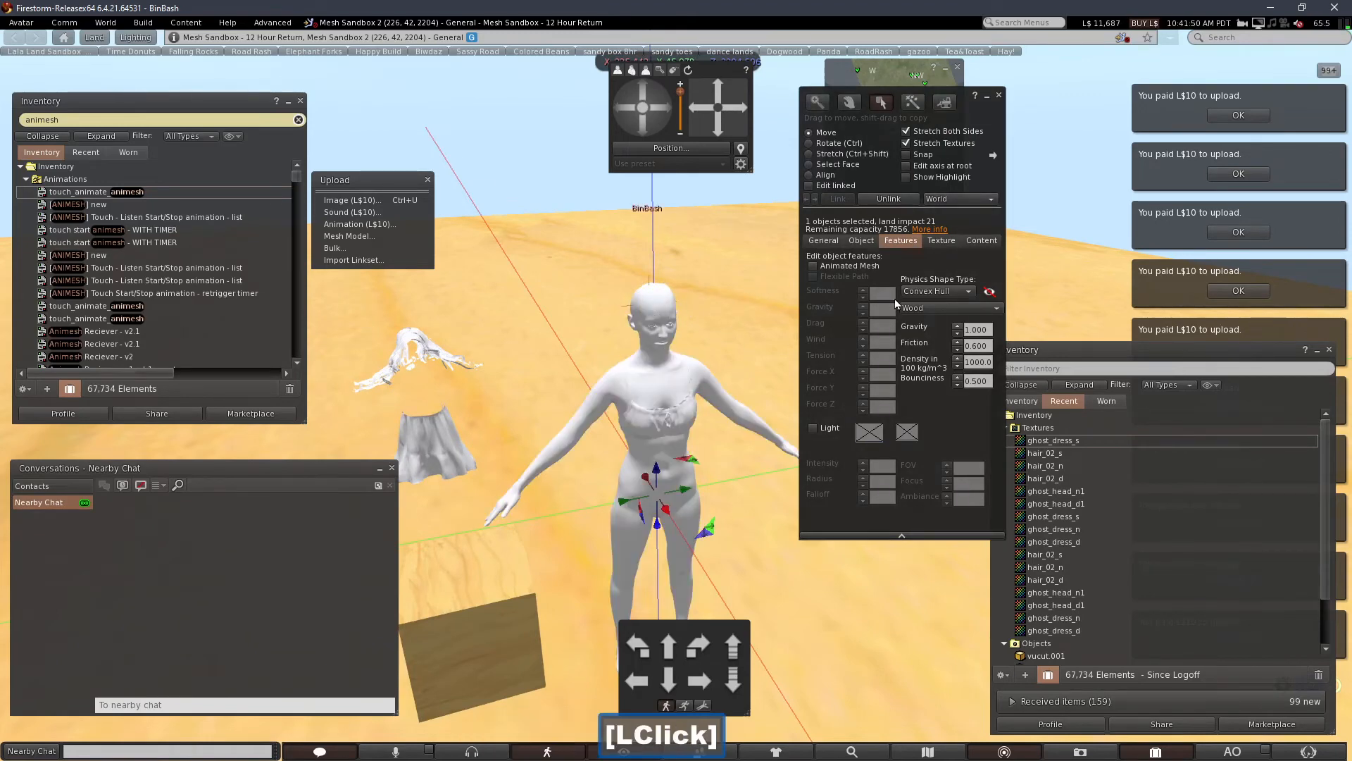
- Apply ghost_head_d1 as the whole body's diffuse texture and ghost_head_n1 as its normal map
left_click(941, 241)
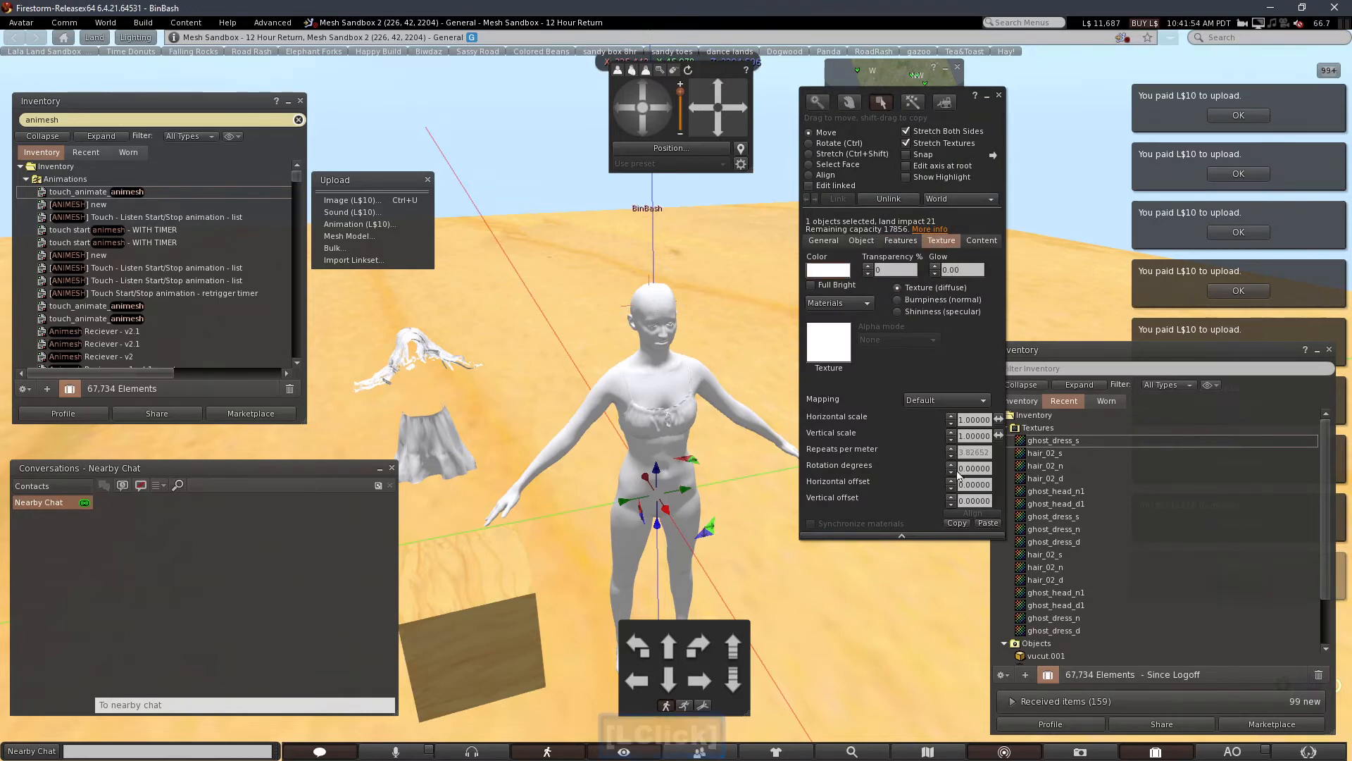
left_click(1038, 505)
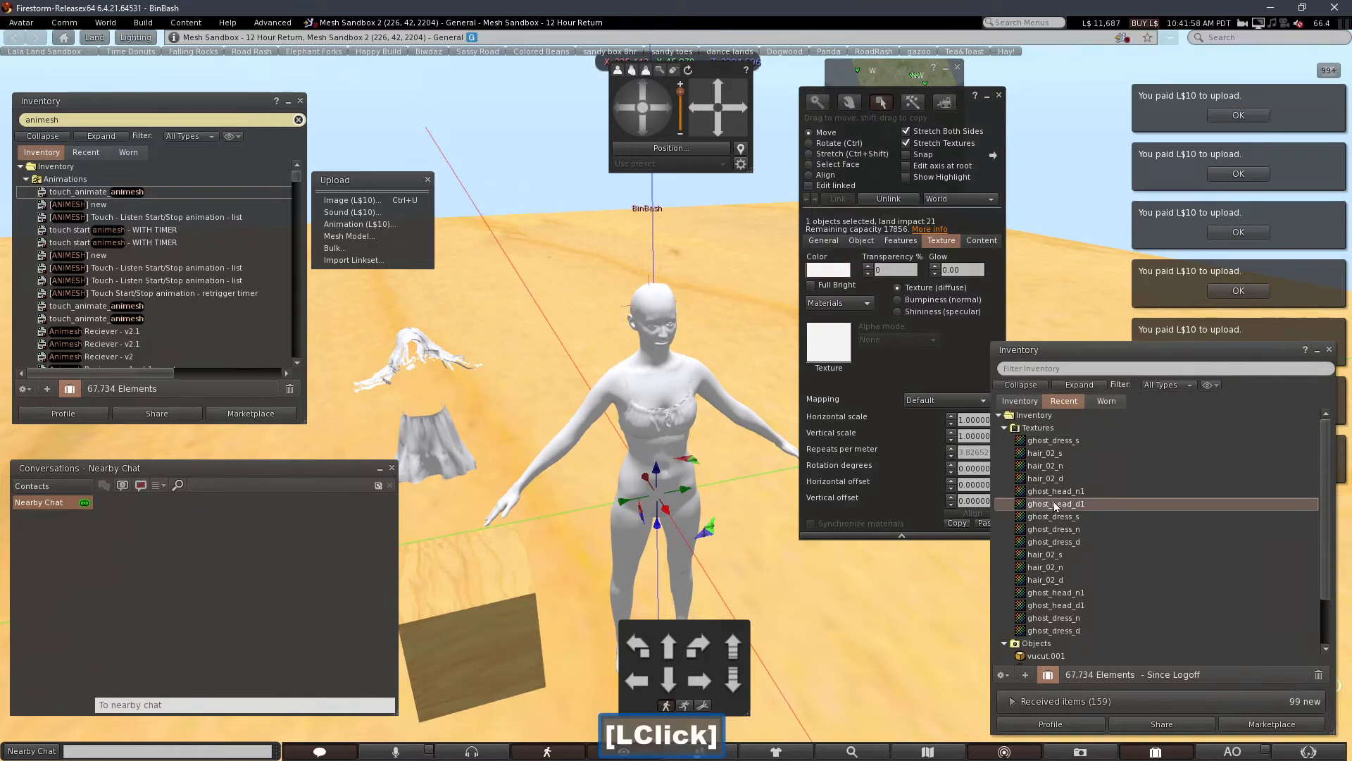
left_click_drag(1051, 505, 830, 349)
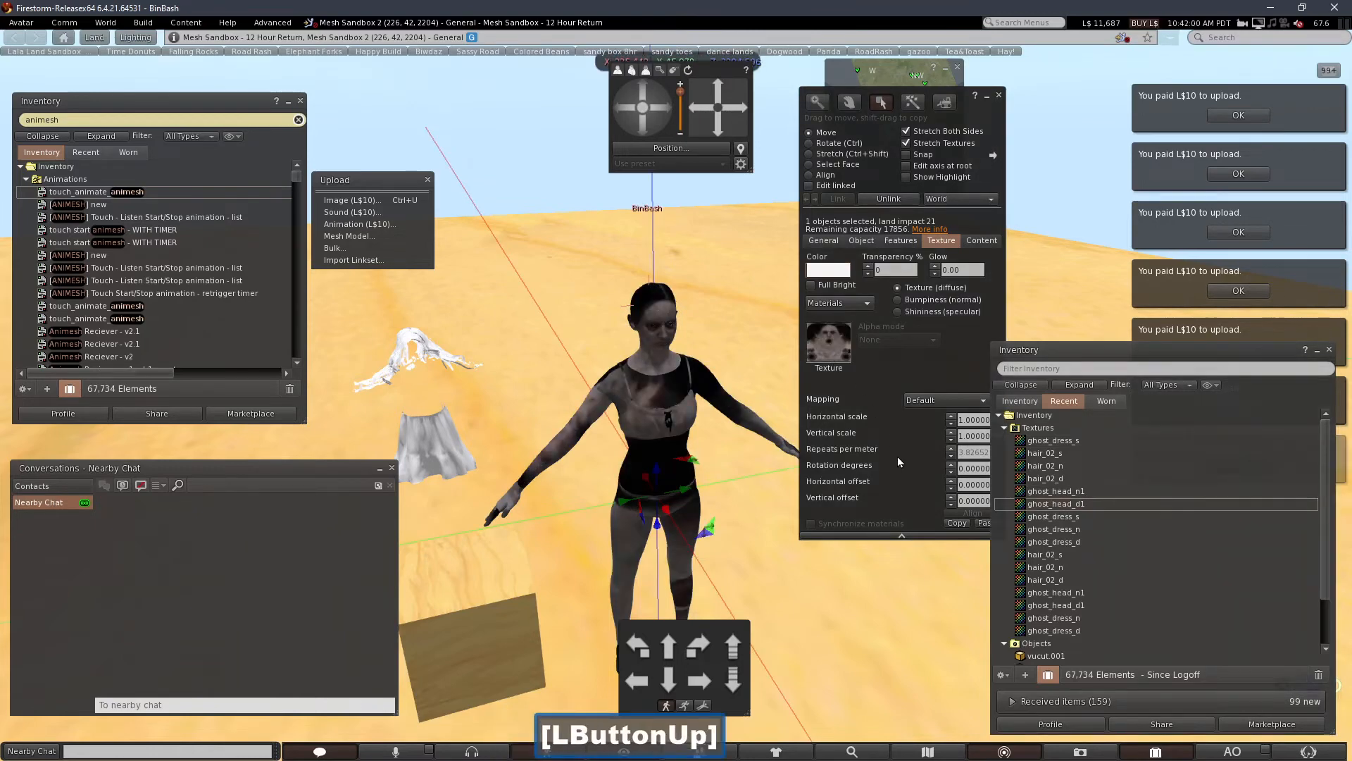
left_click(1049, 493)
left_click(898, 301)
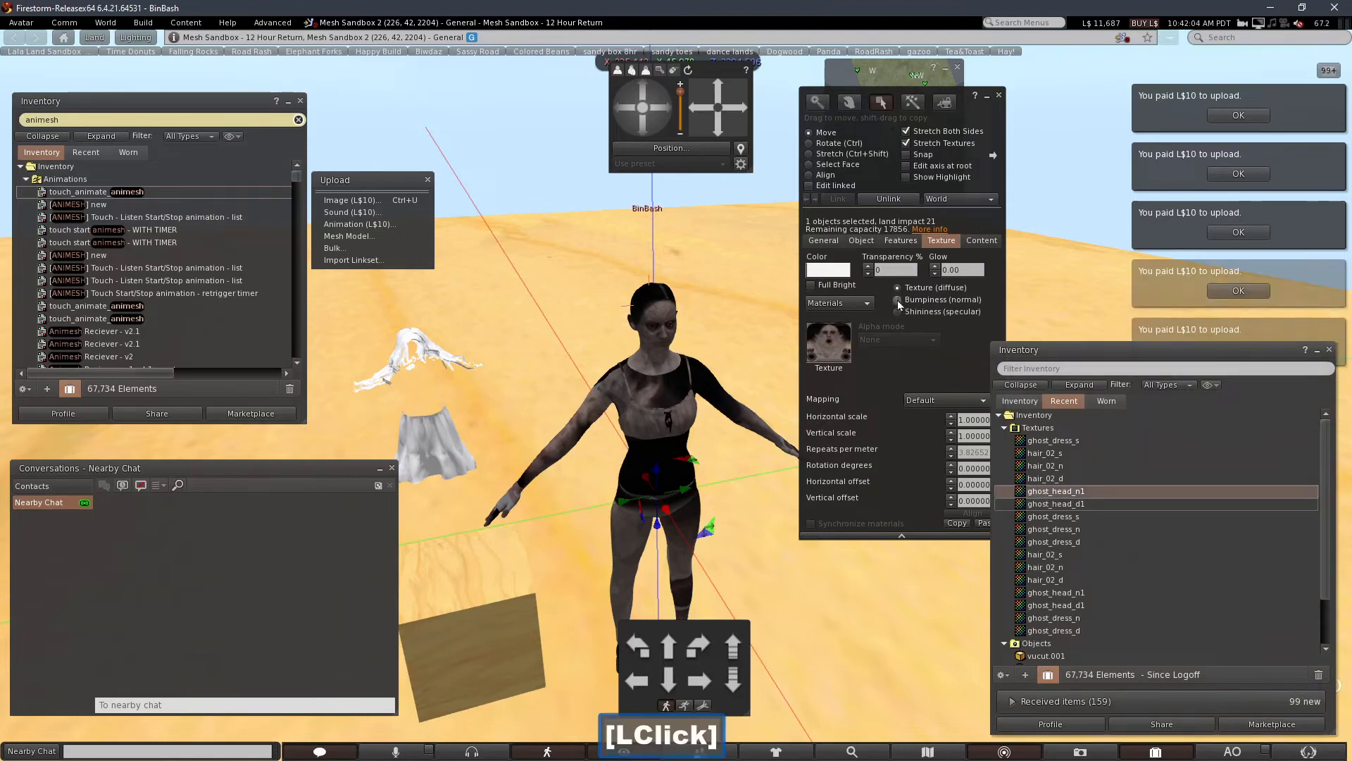
left_click_drag(1053, 498, 836, 351)
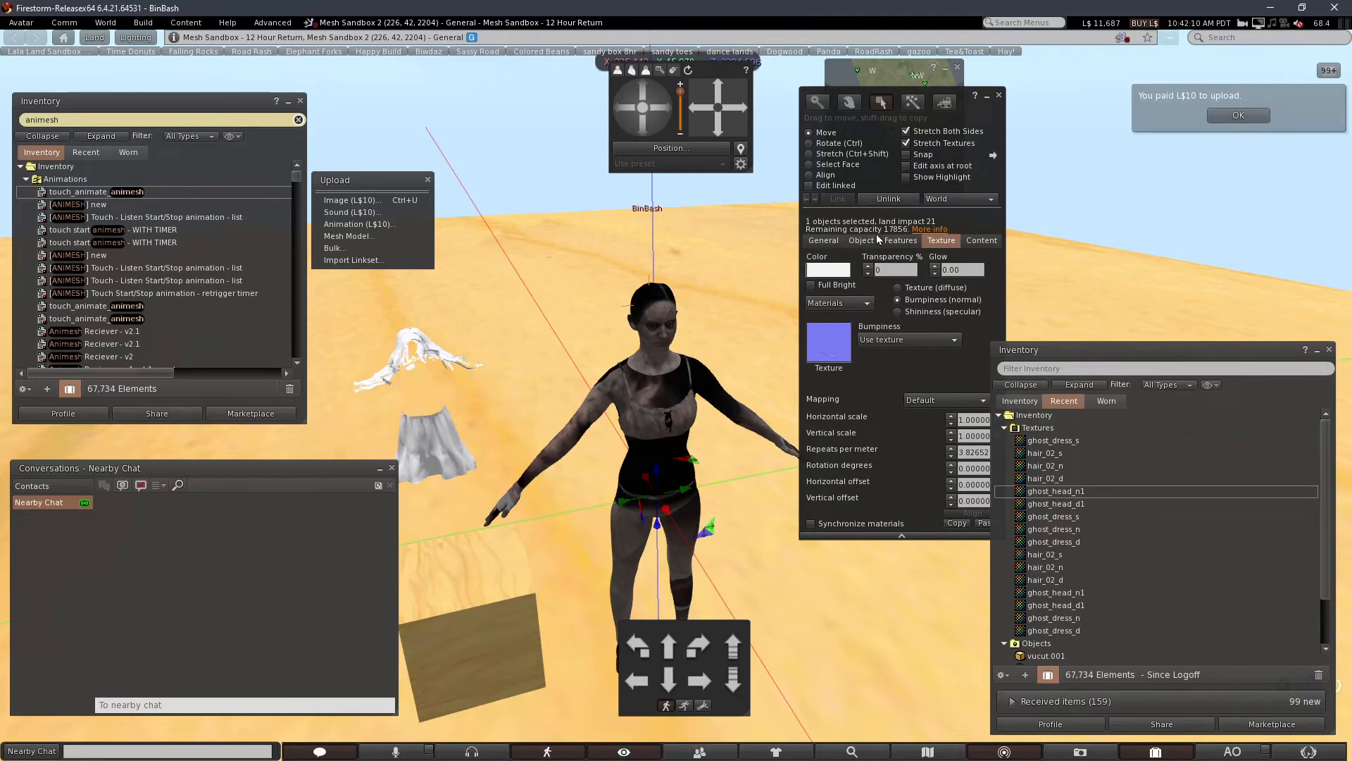
- Select only the face covering the torso, arms and legs, and apply ghost_dress_n as its normal map
left_click(810, 165)
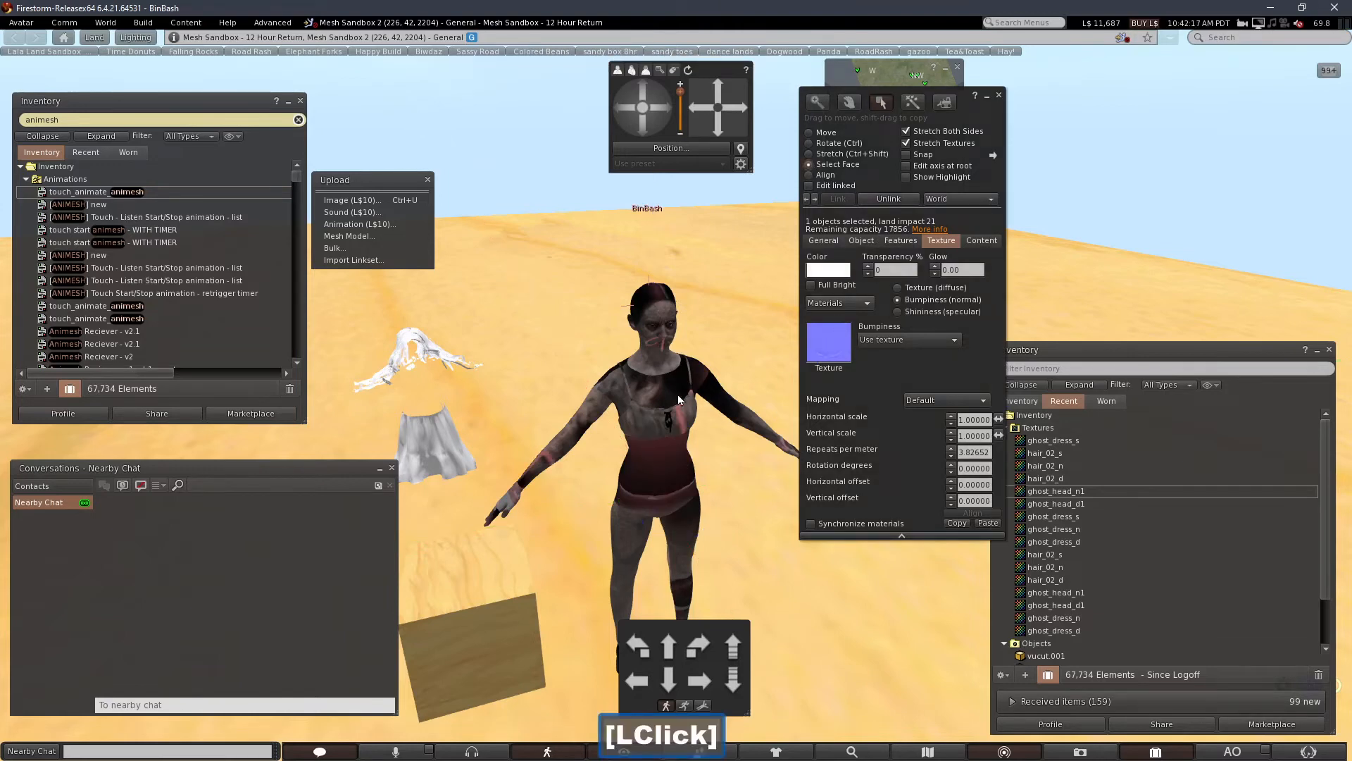
left_click(664, 401)
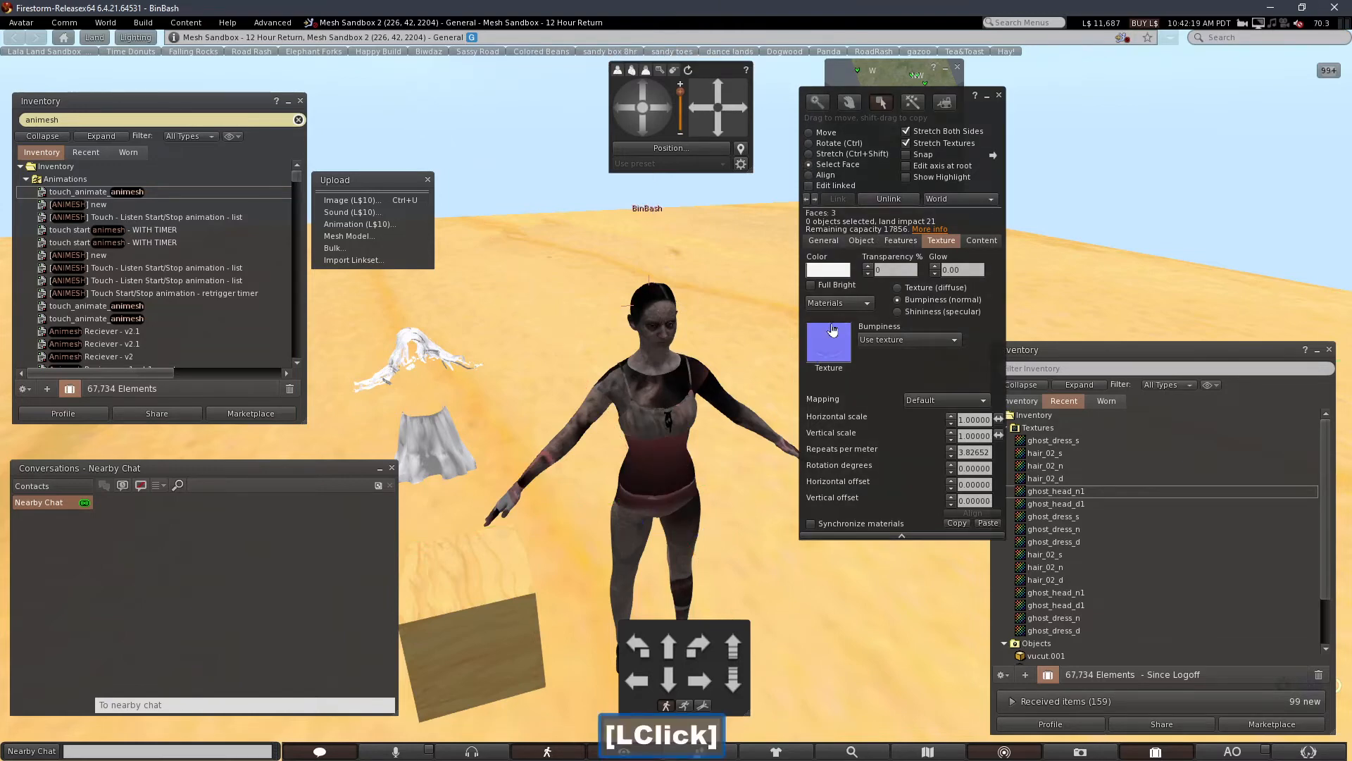
left_click(909, 177)
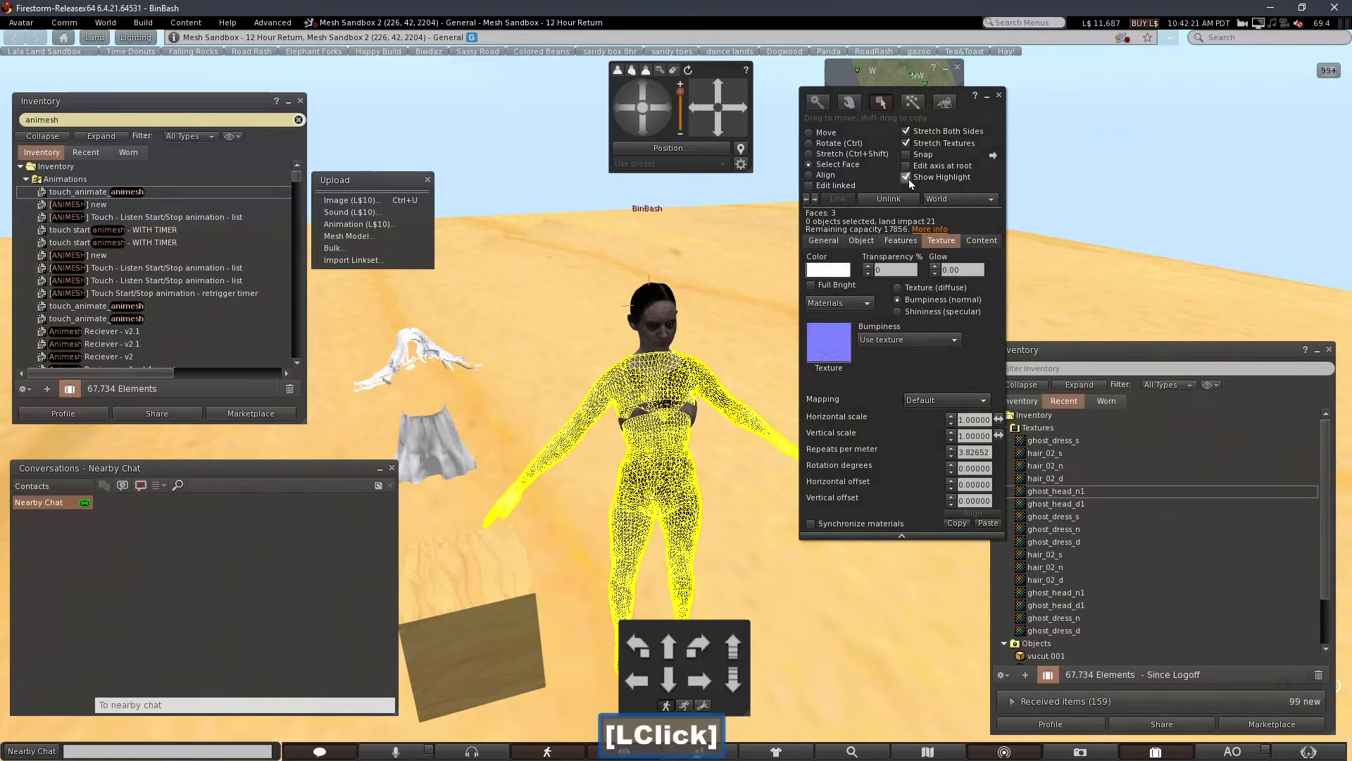
left_click(907, 178)
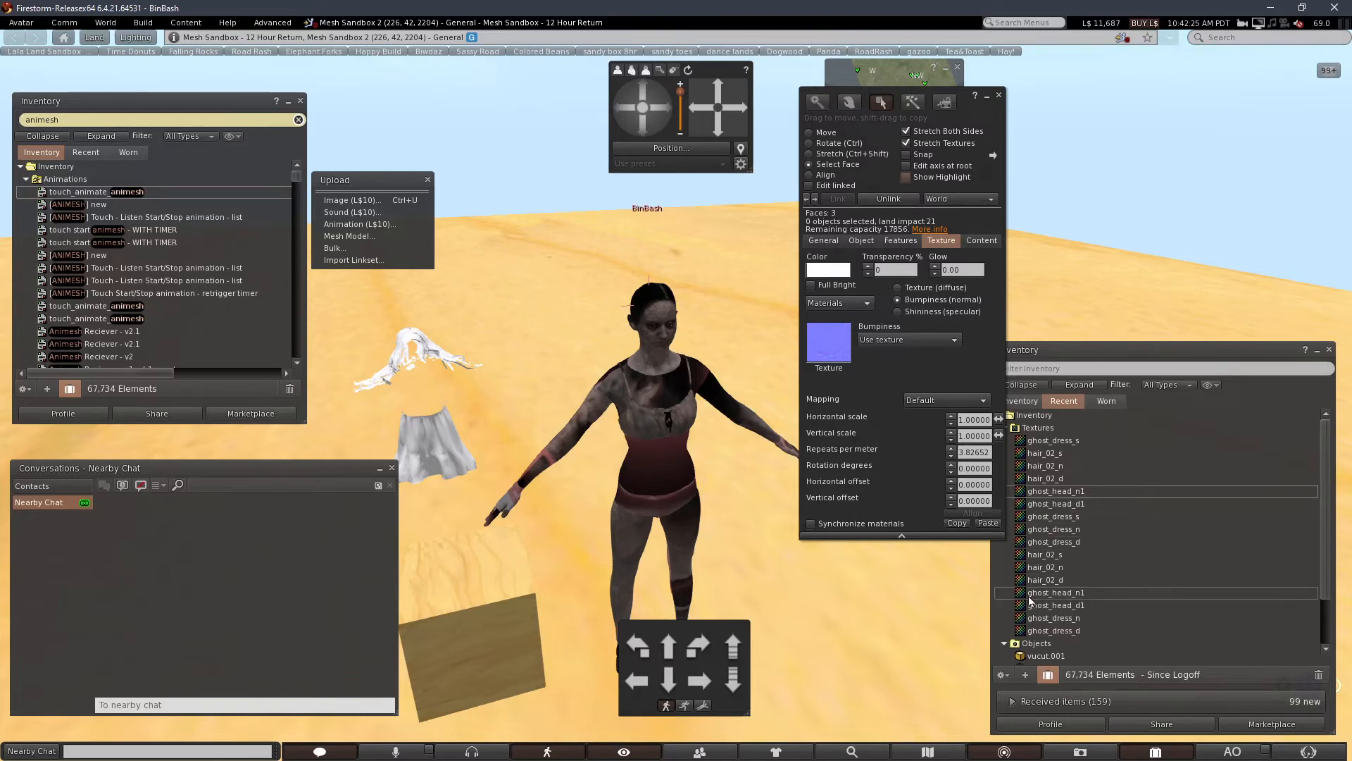
left_click(1055, 534)
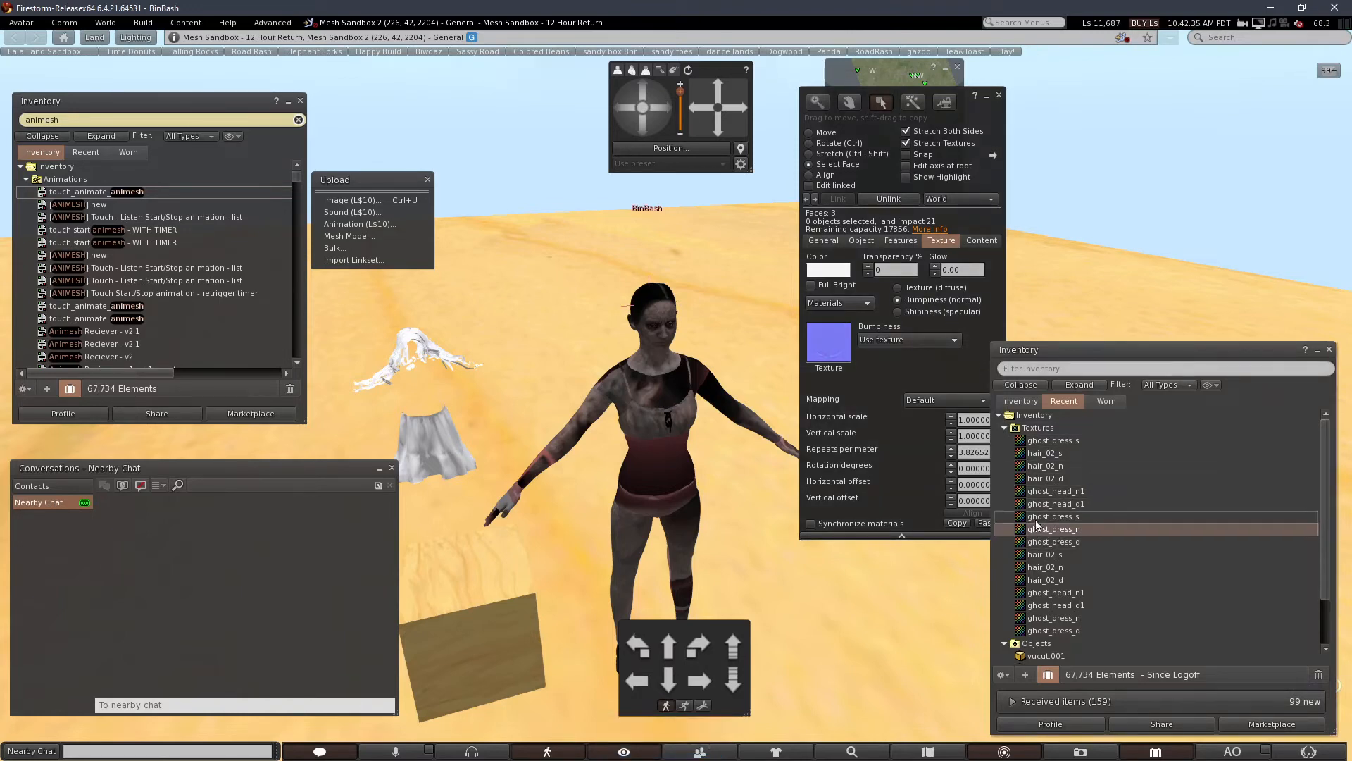
left_click_drag(1042, 534, 836, 347)
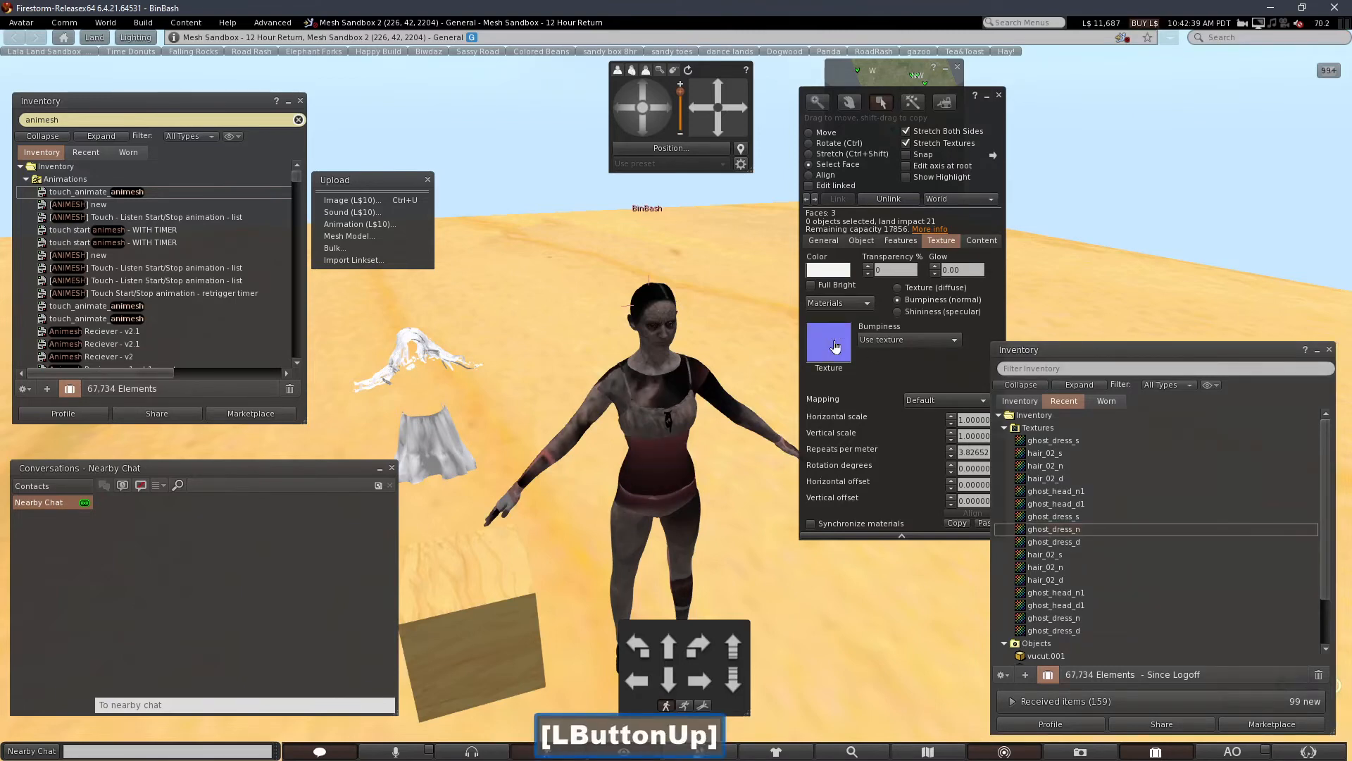
- Apply ghost_dress_d as the diffuse texture of the selected torso and limbs face
left_click(898, 287)
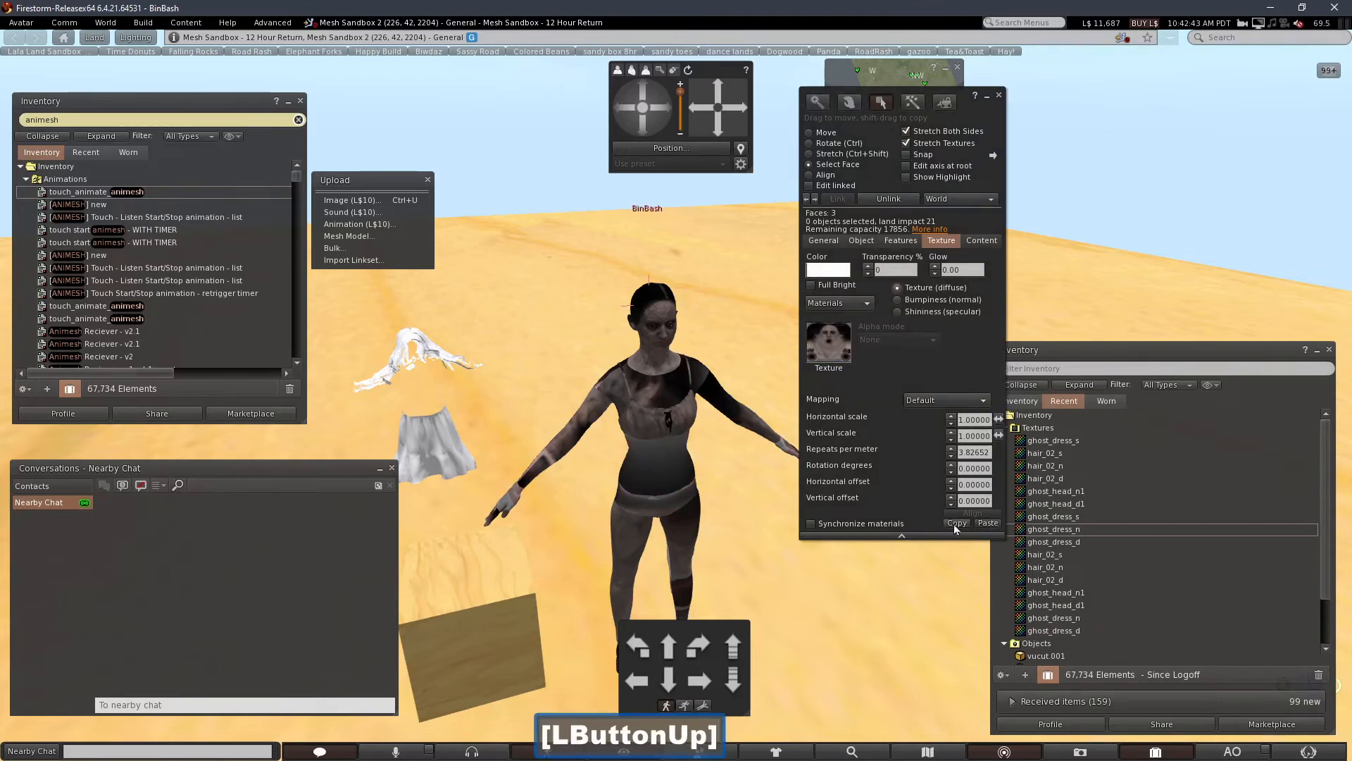
left_click(1030, 544)
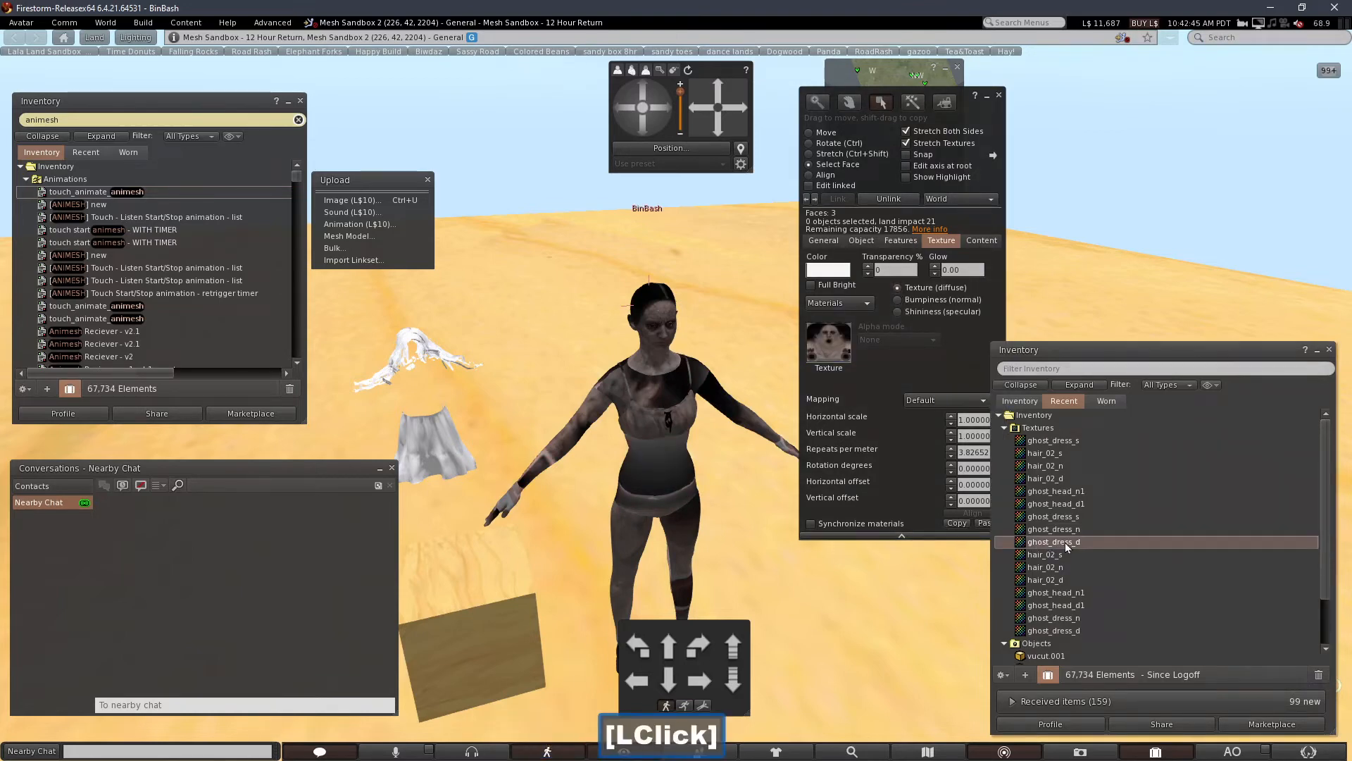
left_click_drag(1068, 549, 827, 355)
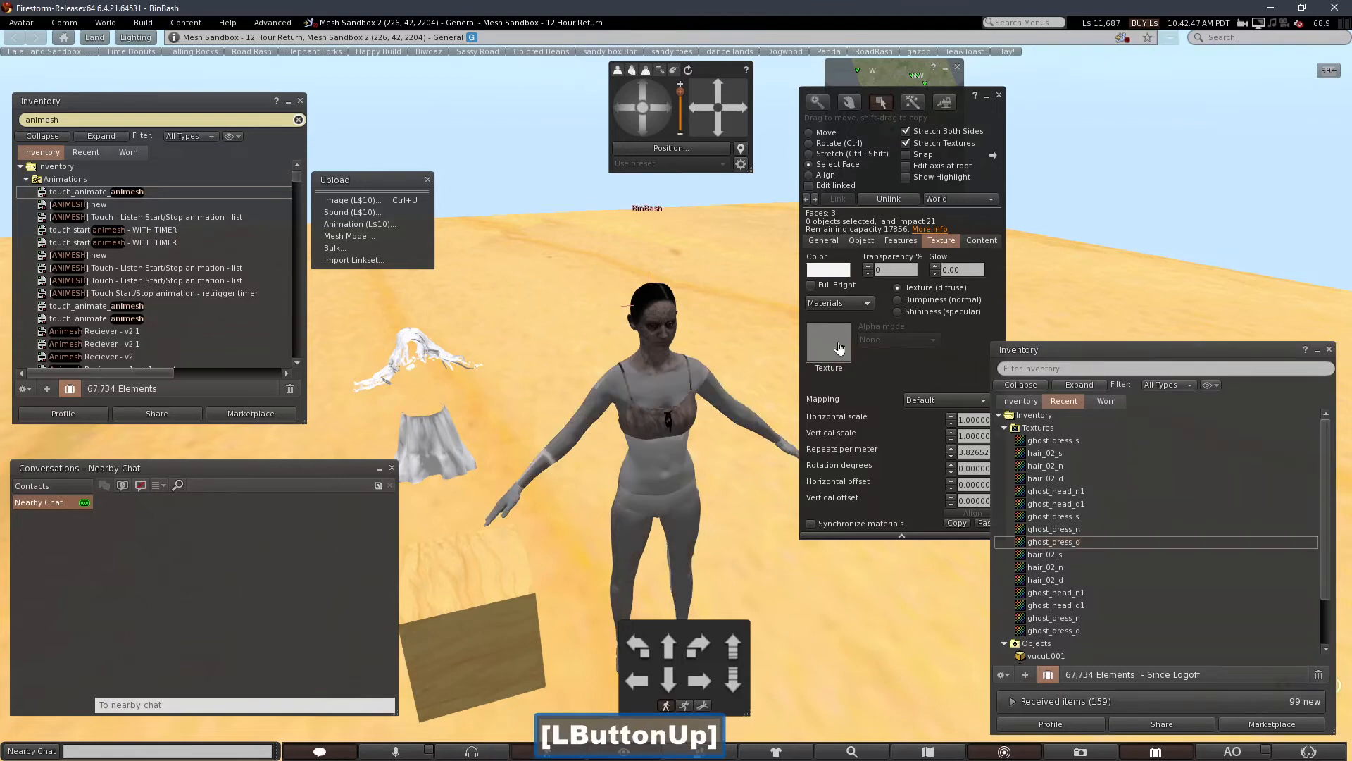
- Examine the textured head, top, torso and hands of the body from several angles and distances
left_click_drag(675, 366, 345, 327, "alt")
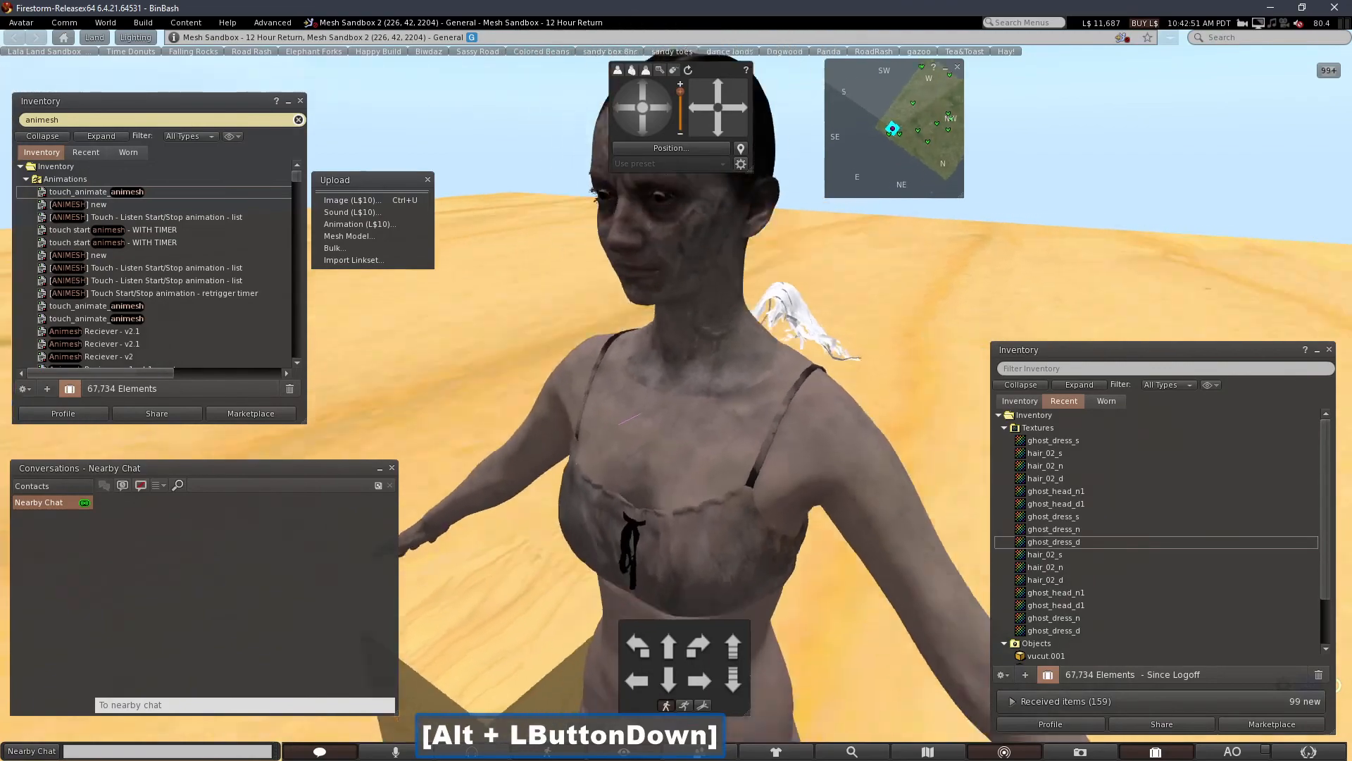
left_click_drag(741, 384, 1064, 271, "alt")
left_click_drag(676, 380, 751, 334, "alt")
left_click(676, 395, "alt")
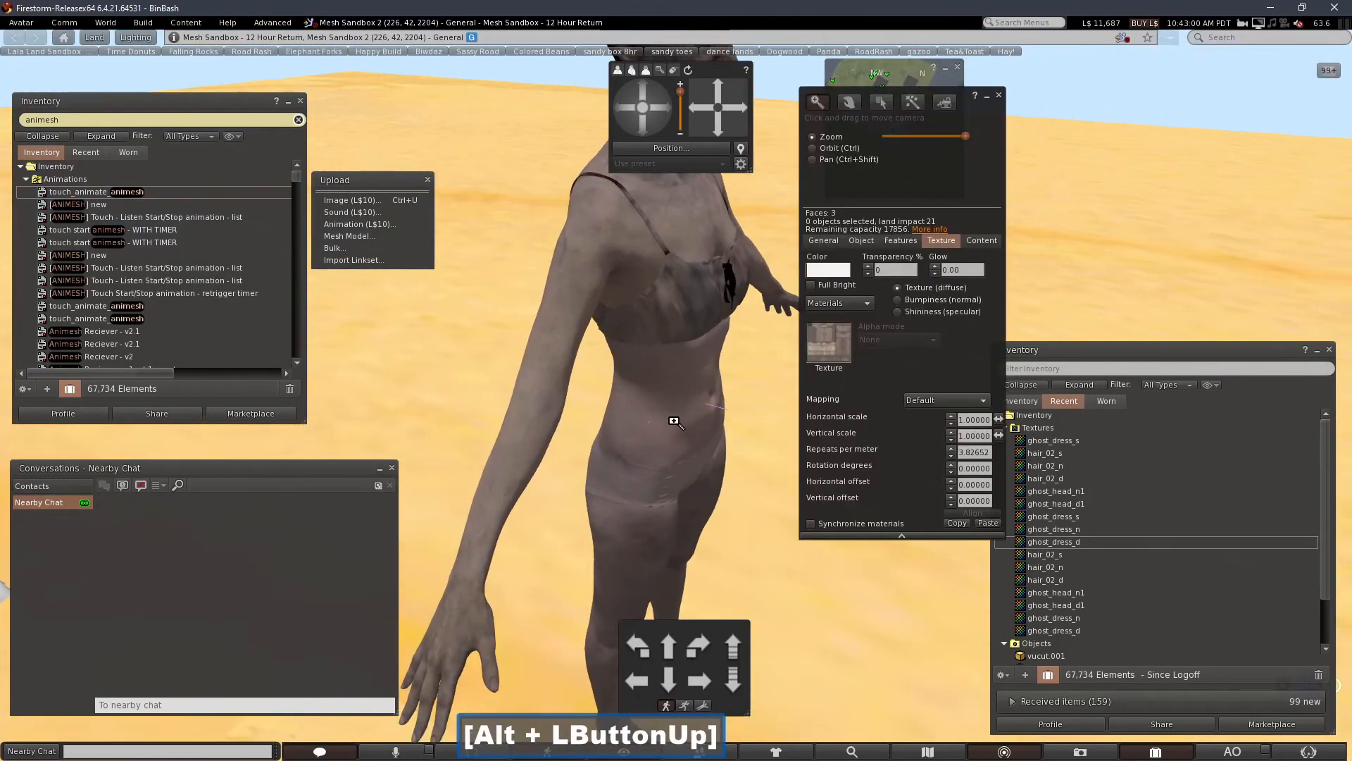
left_click_drag(467, 605, 655, 324, "alt")
left_click(652, 296, "alt")
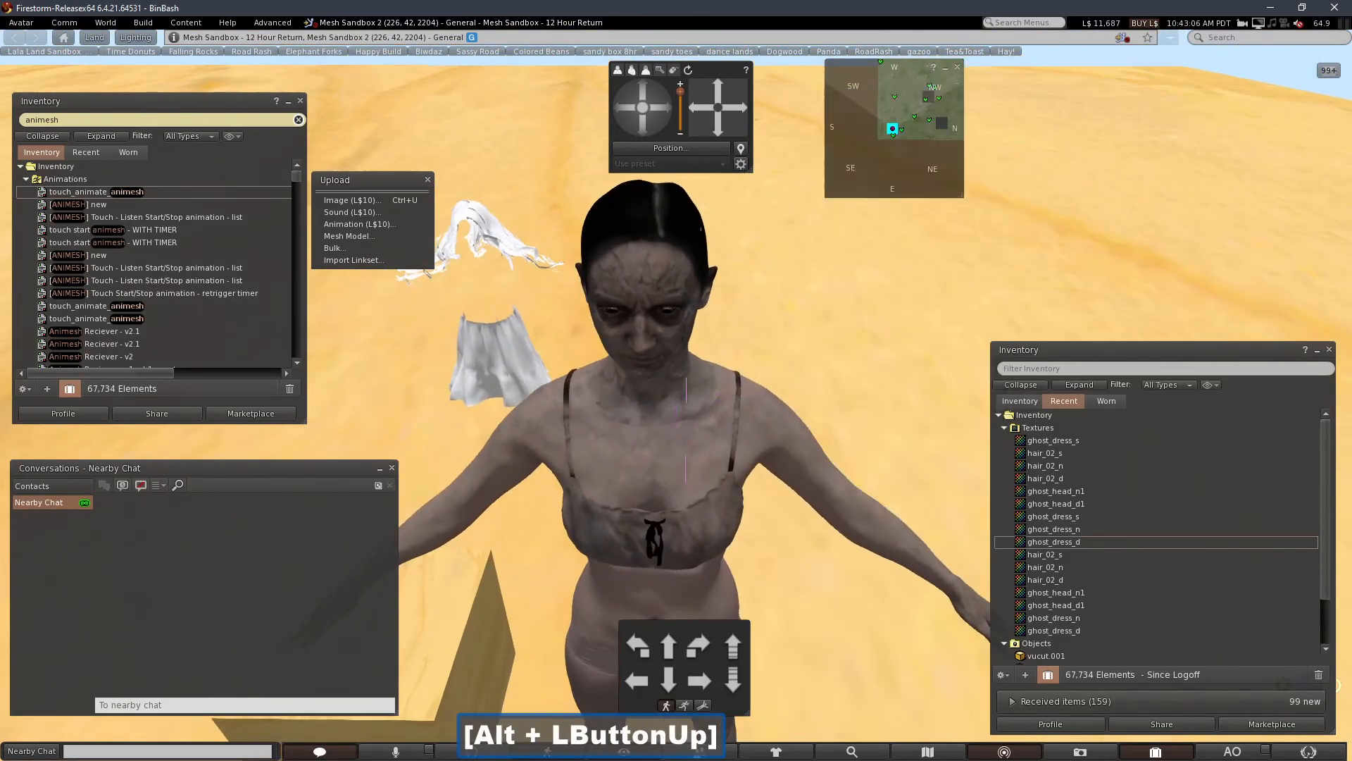
left_click(655, 296, "alt")
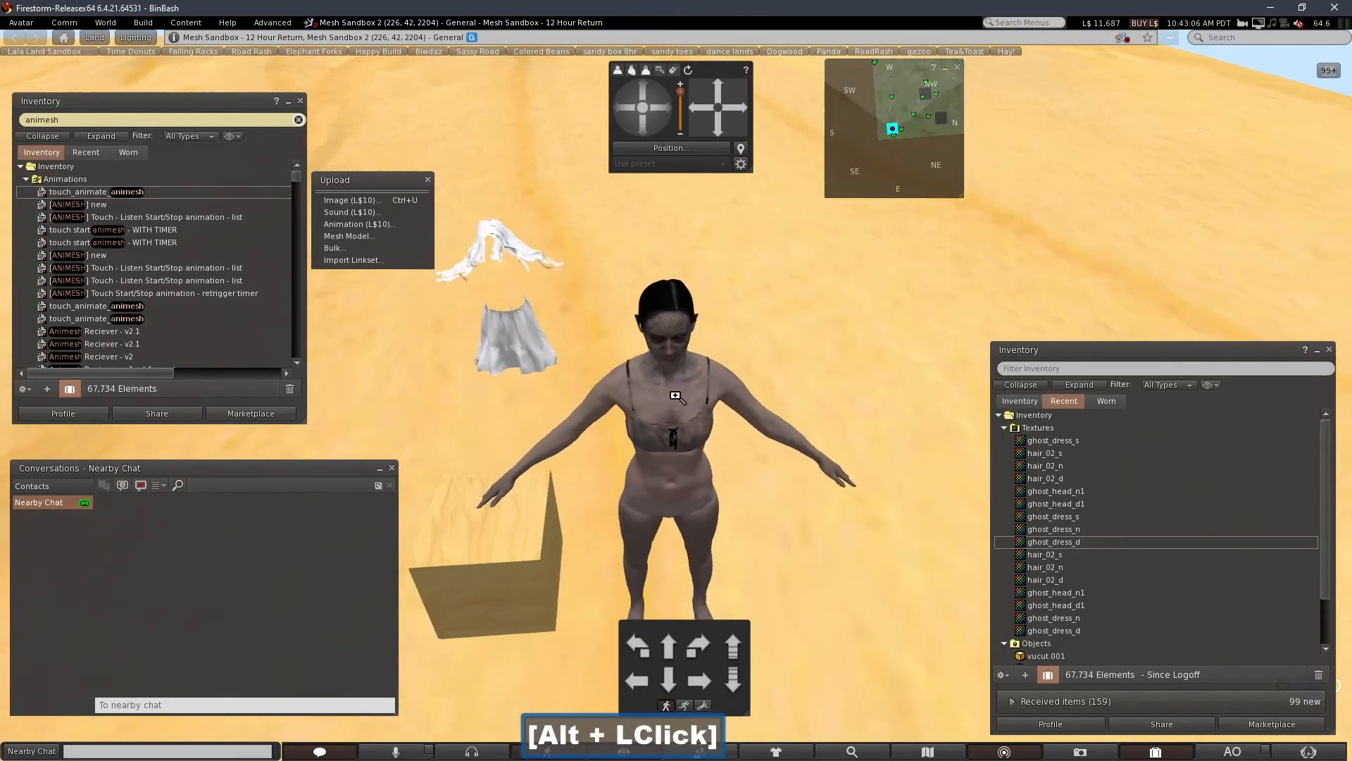
double_click(655, 296, "alt")
left_click(671, 326, "alt")
left_click(670, 326, "alt")
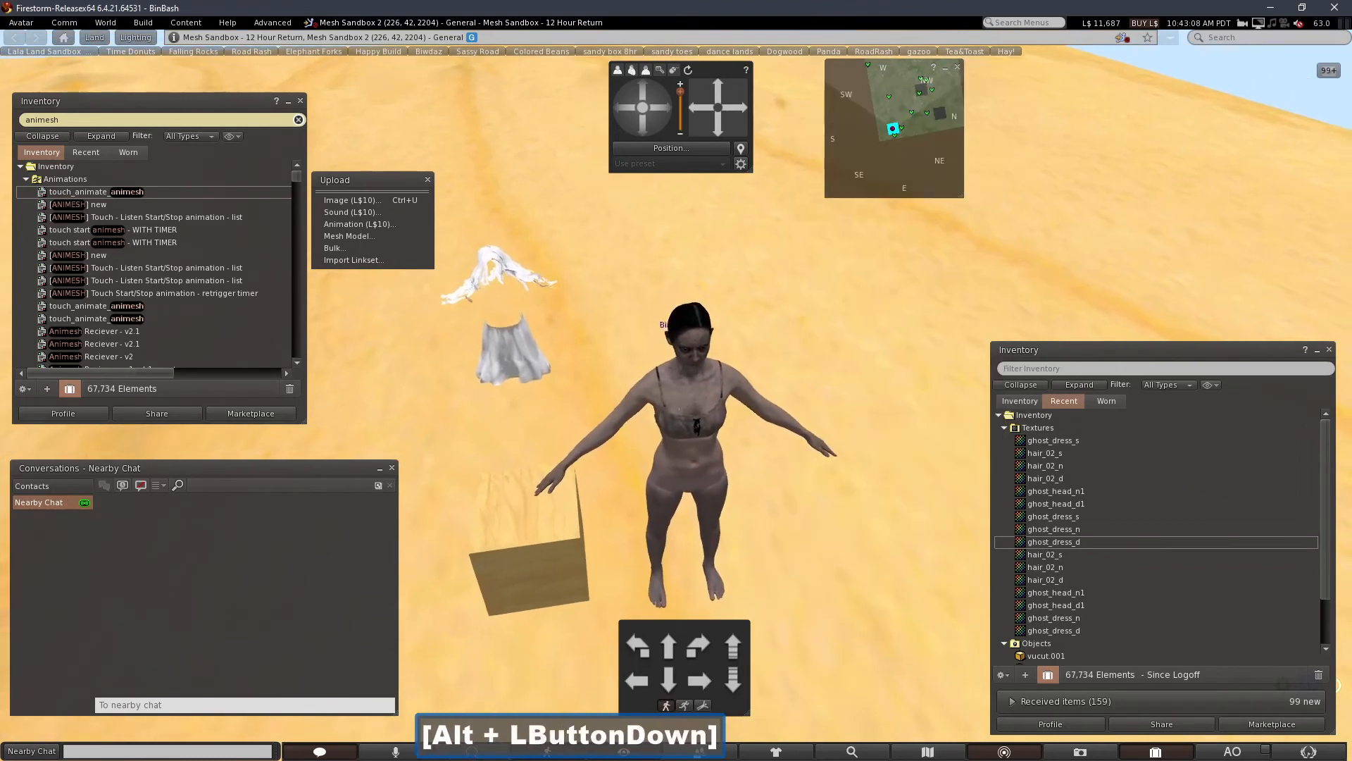
left_click(640, 130)
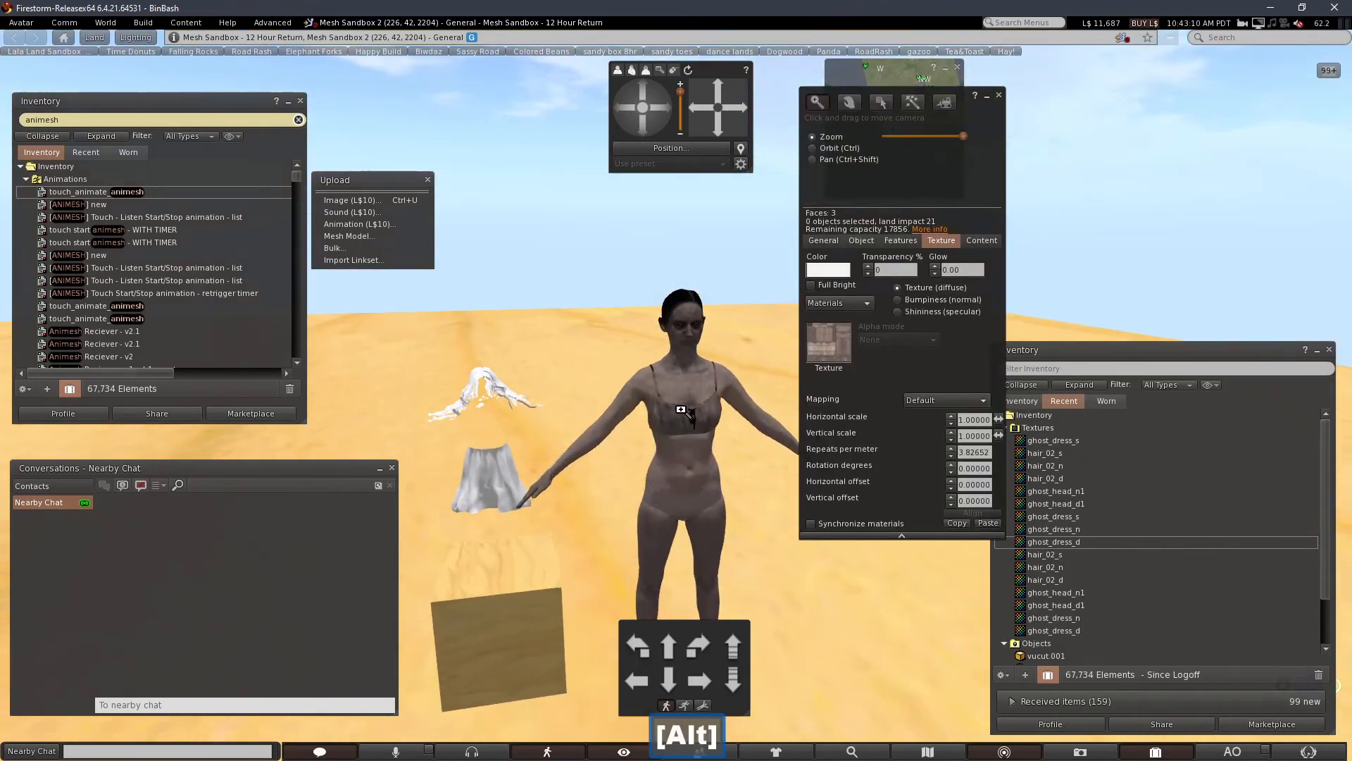
- Select only the skirt part within the box's linkset and apply ghost_dress_d as its diffuse texture
left_click_drag(679, 408, 677, 396, "alt")
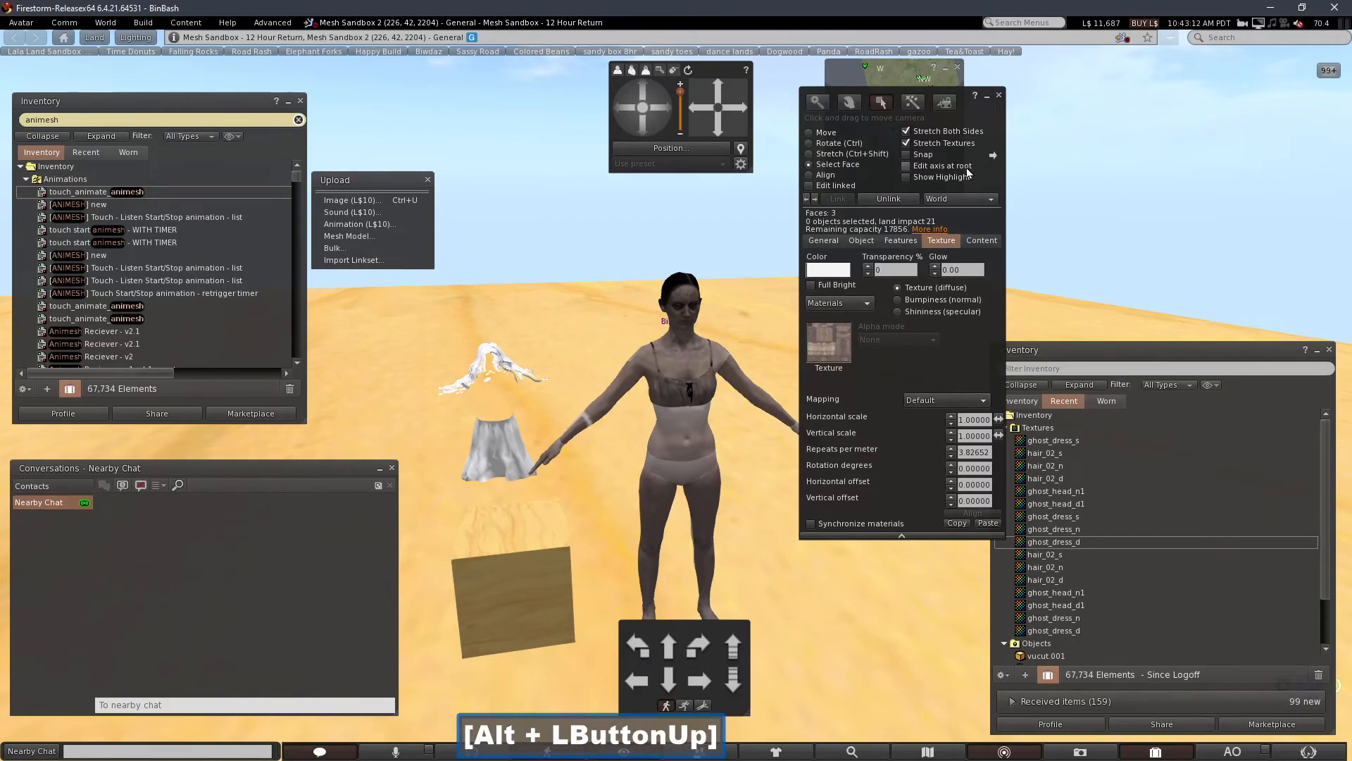
left_click(999, 95)
left_click_drag(682, 395, 682, 401, "alt")
left_click(661, 396, "alt")
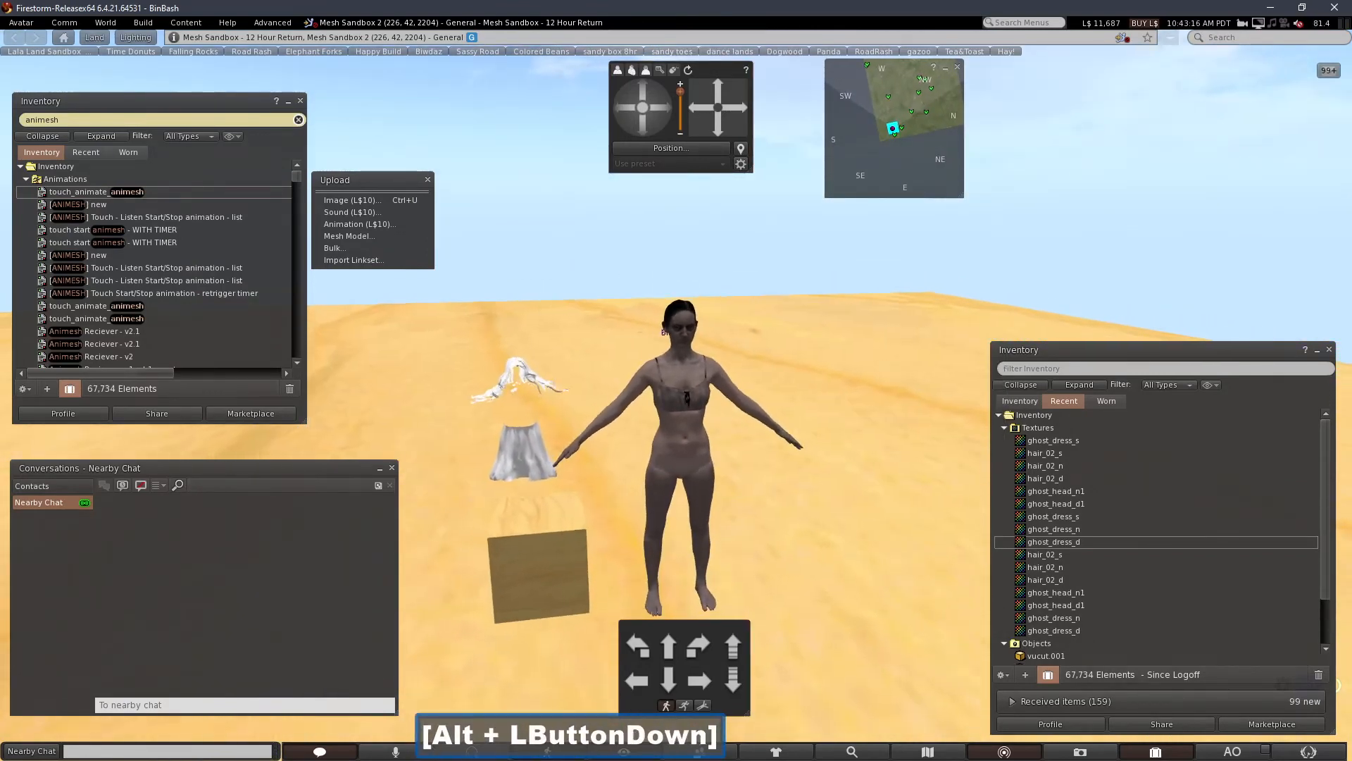
right_click(525, 461)
left_click(553, 481)
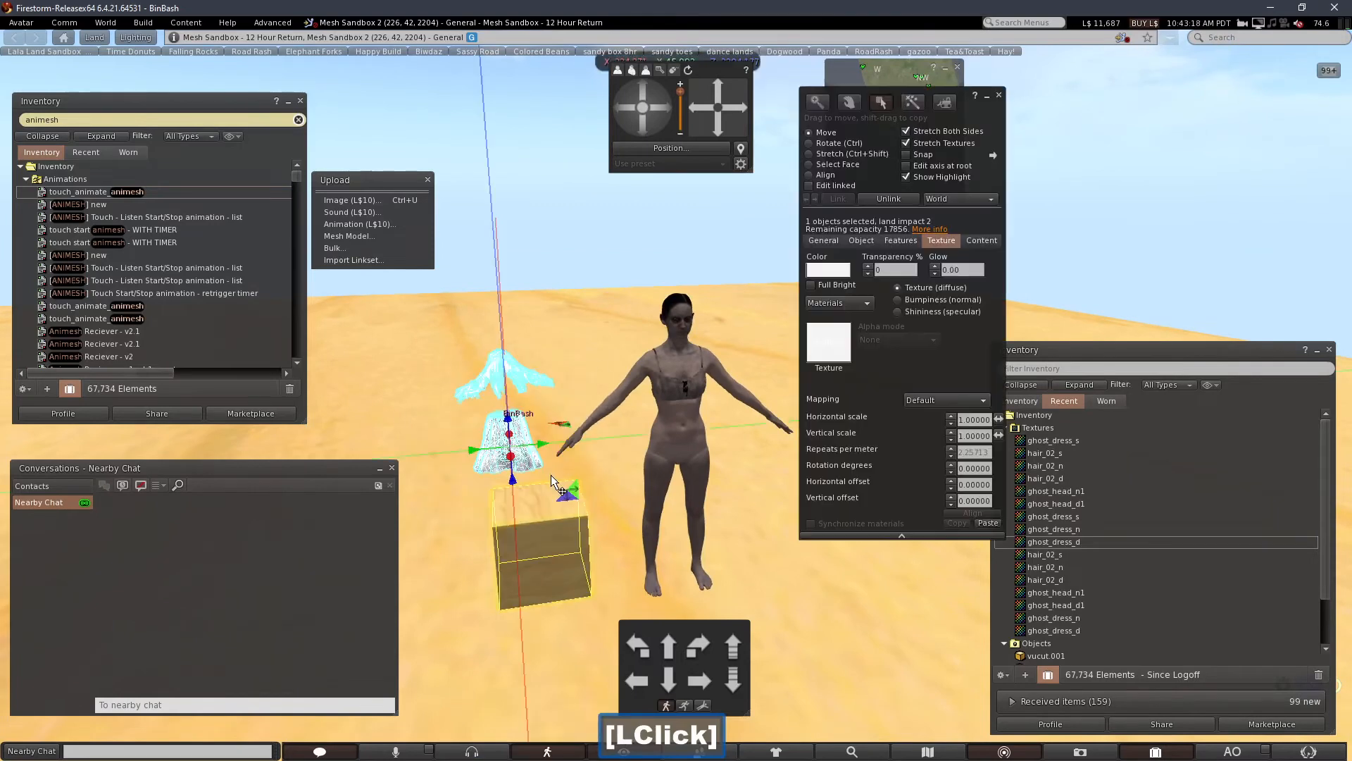
left_click(809, 186)
left_click(559, 350)
left_click(518, 450)
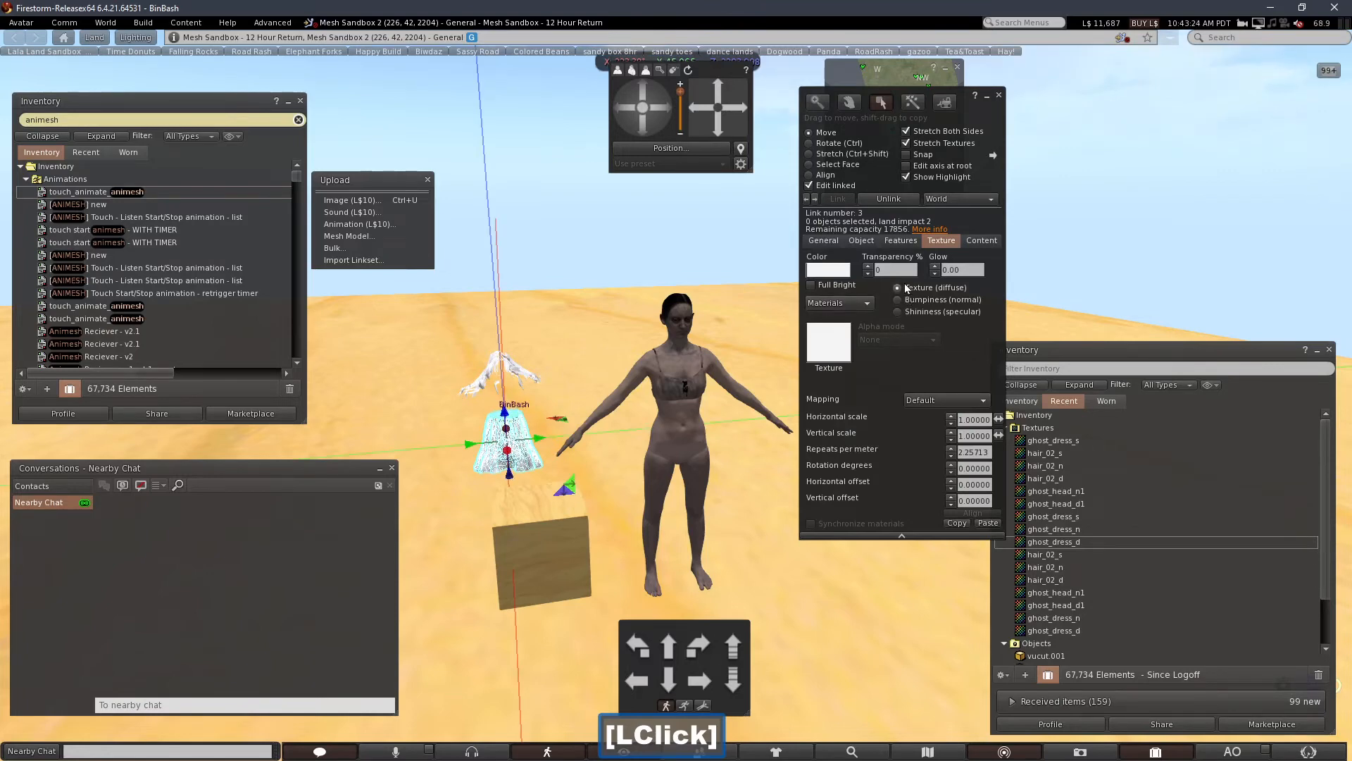
left_click(1044, 544)
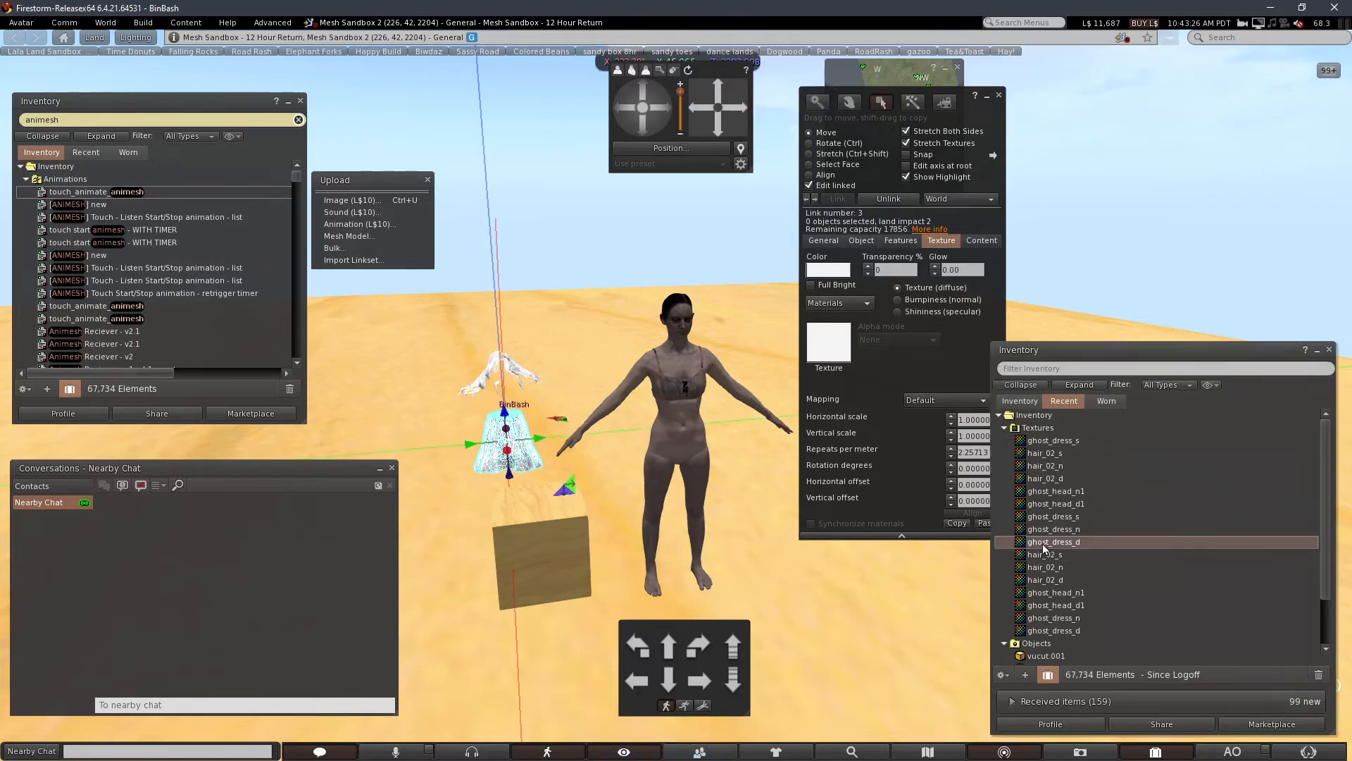
left_click_drag(1044, 544, 903, 444)
left_click_drag(835, 350, 833, 348)
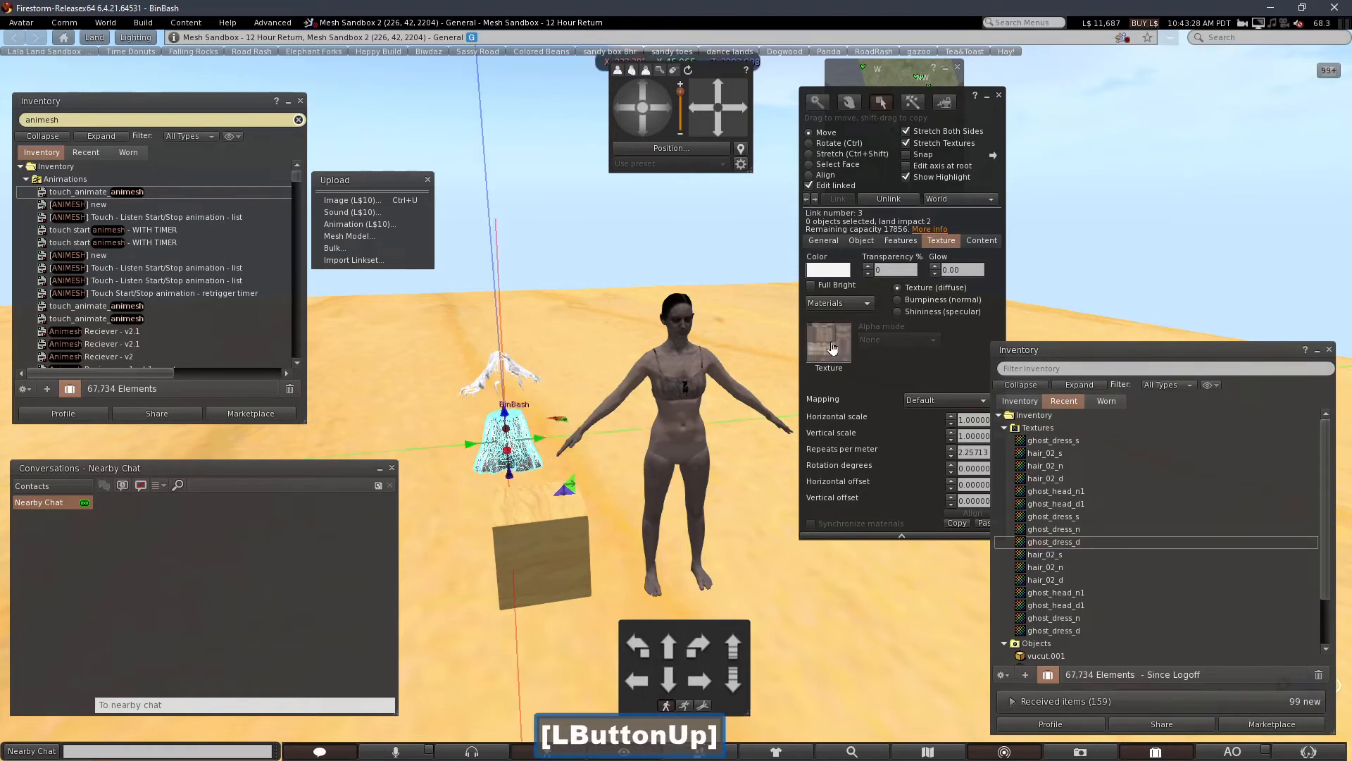
- Apply ghost_dress_n as the skirt's normal map
left_click(897, 300)
left_click(1046, 532)
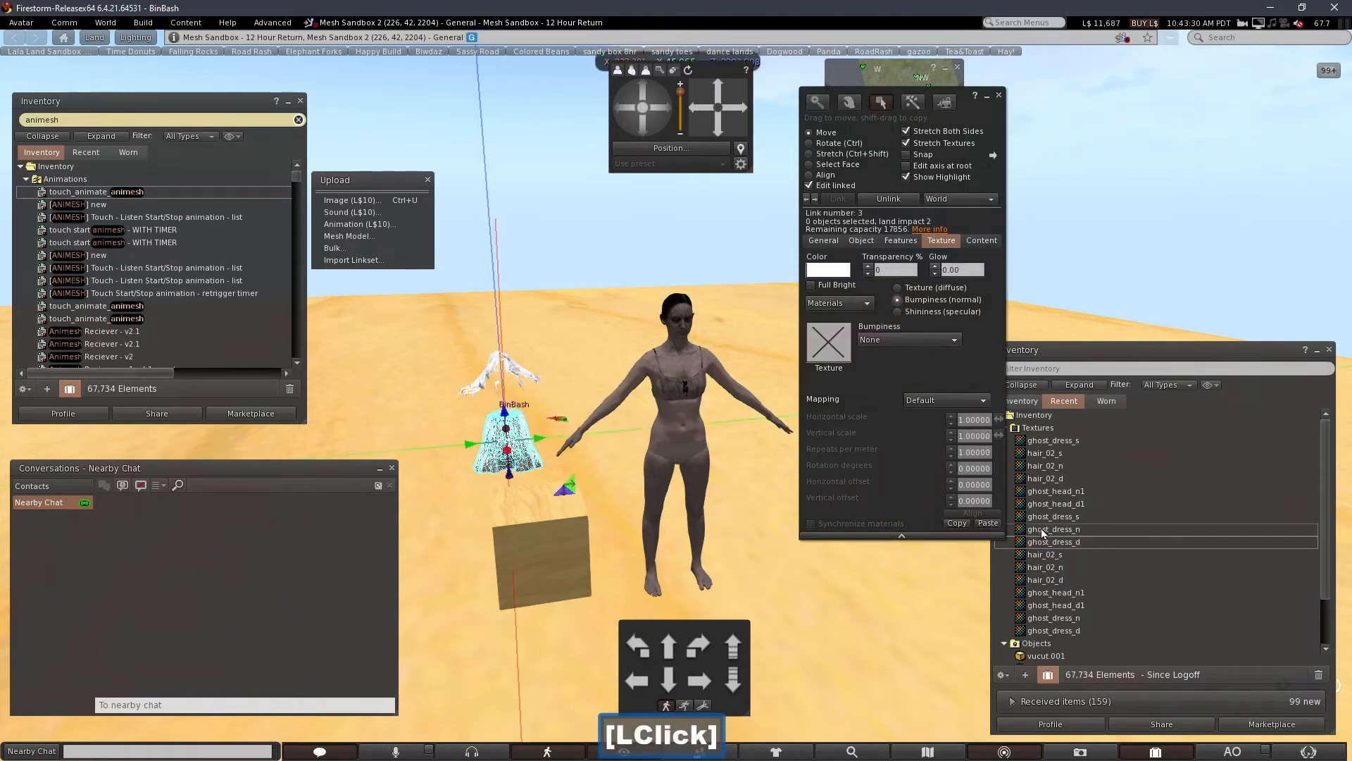
left_click_drag(1046, 534, 836, 349)
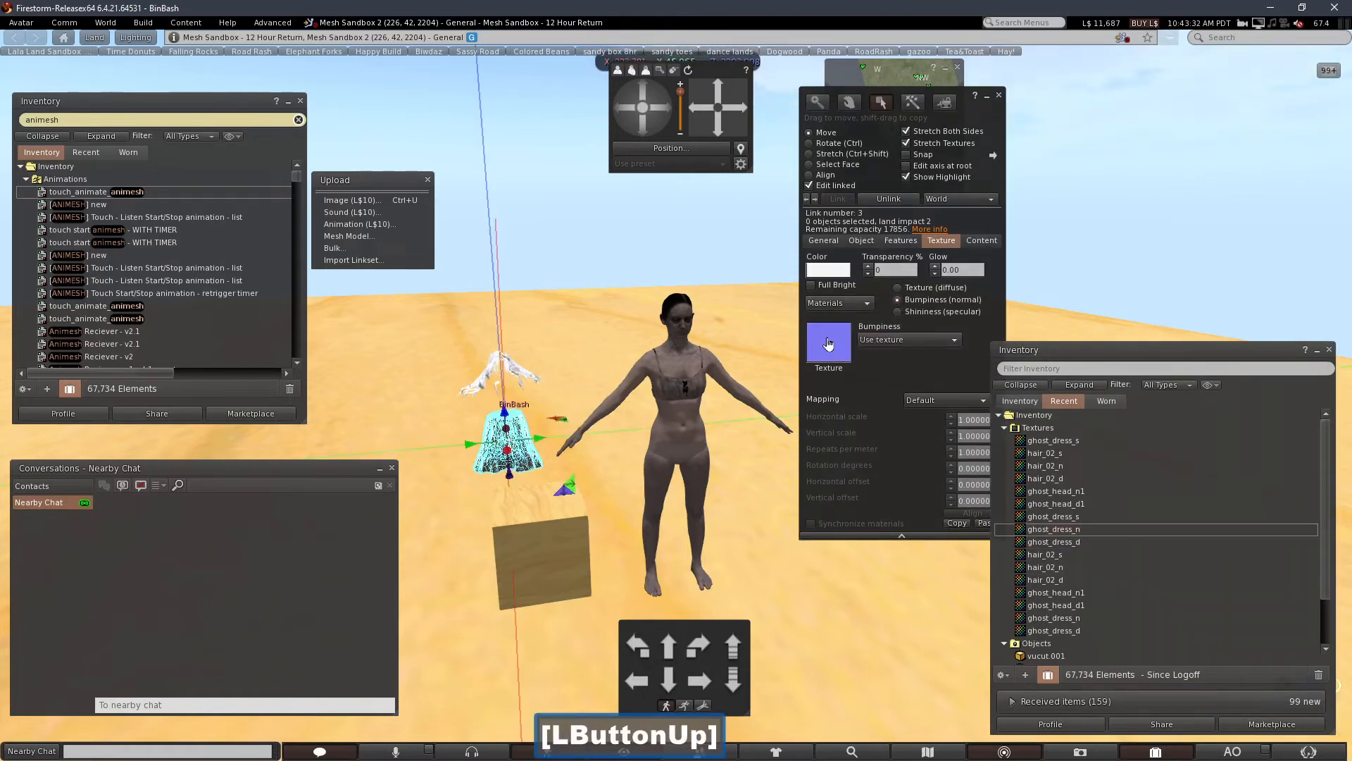
- Select only the hair part of the linkset and apply hair_02_n as its normal map
left_click(530, 381)
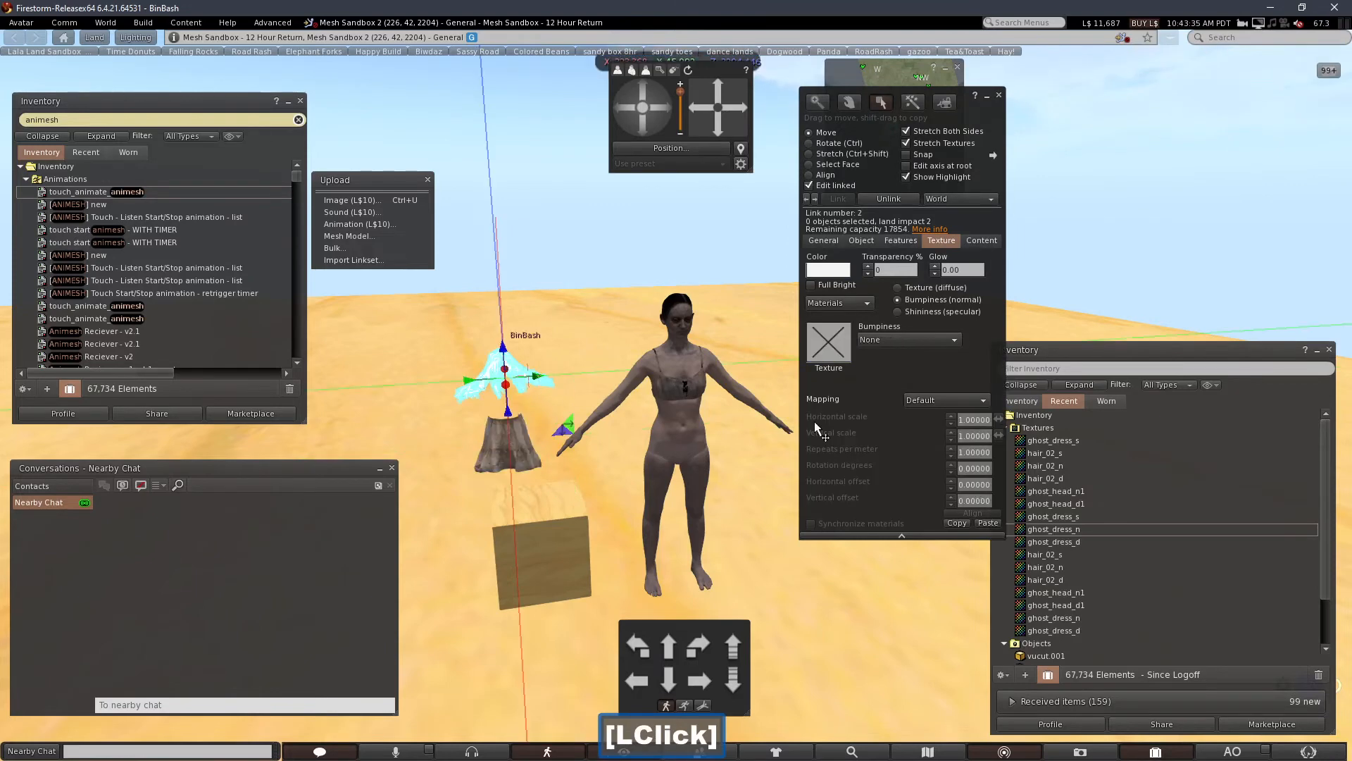
left_click(1048, 583)
left_click_drag(1048, 586, 959, 487)
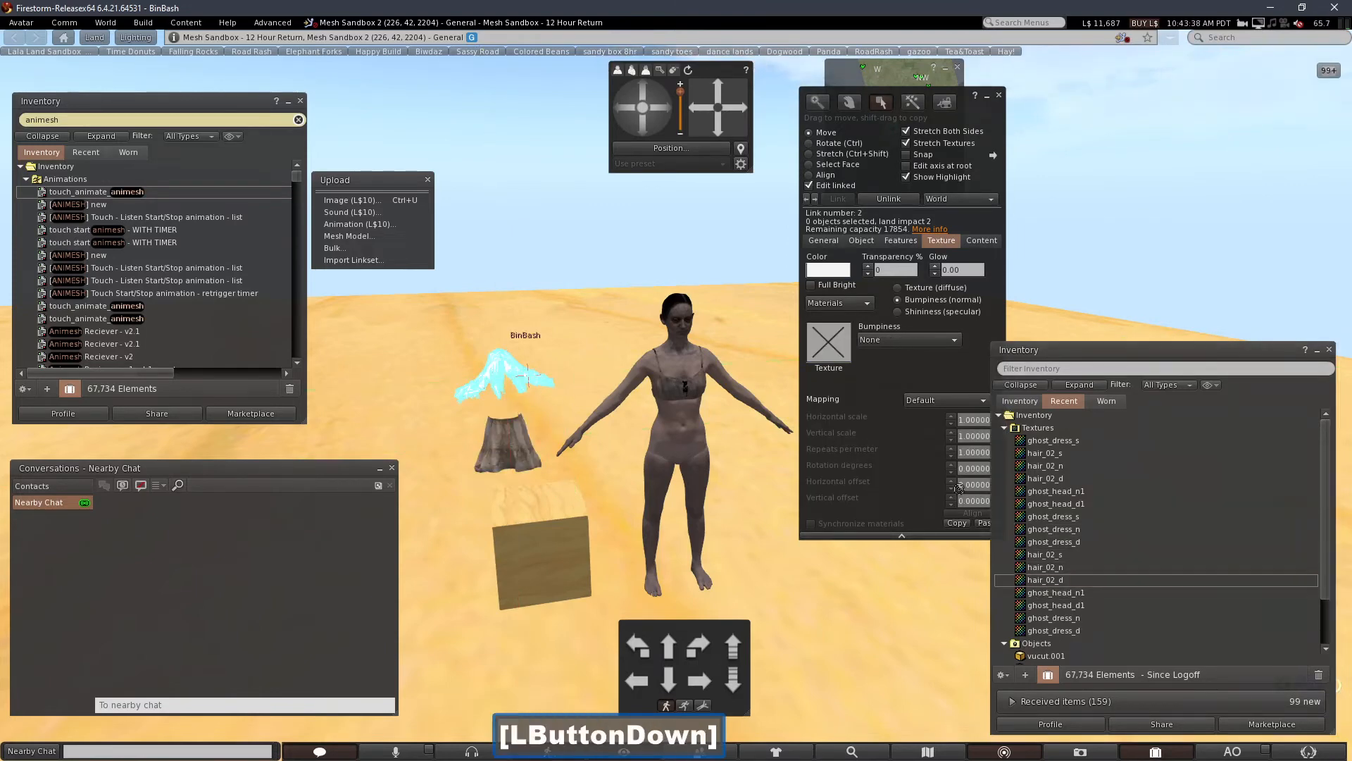
left_click(1048, 568)
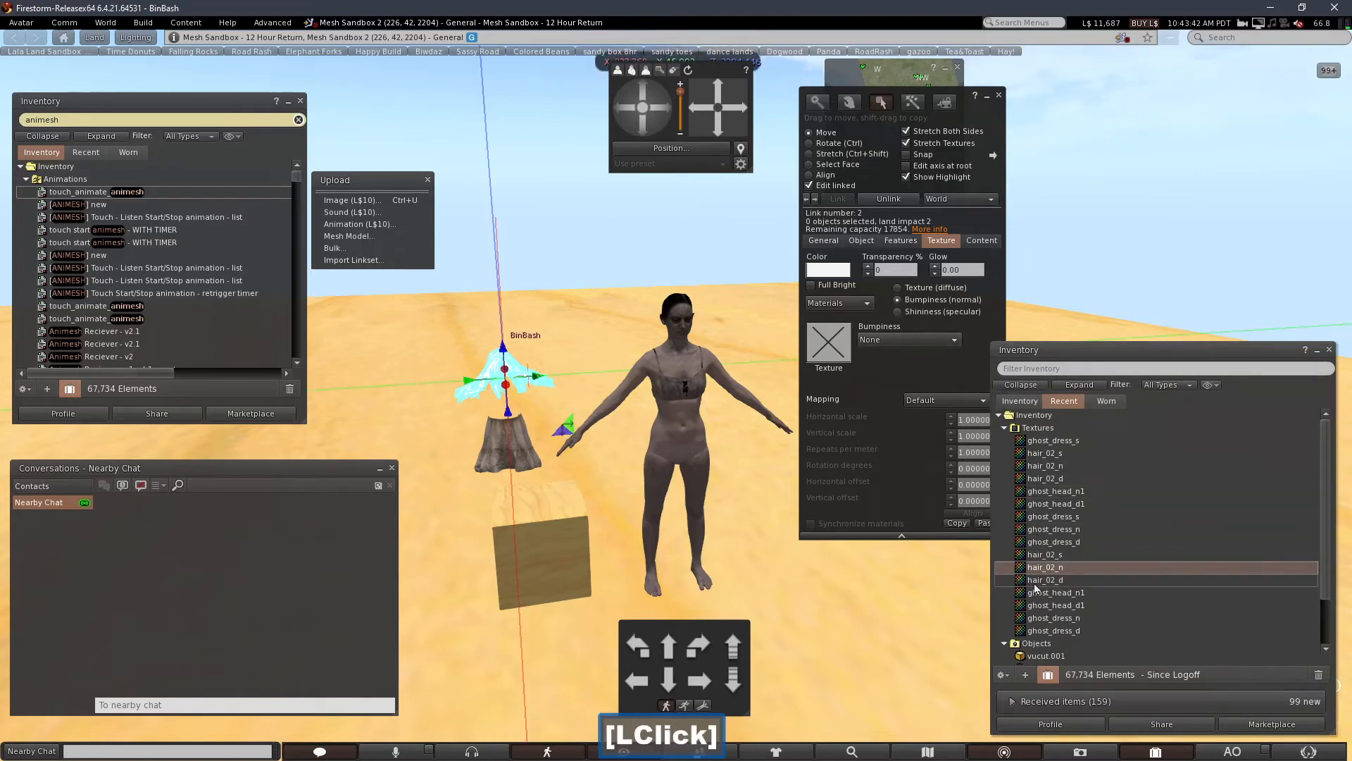
left_click_drag(1044, 568, 829, 366)
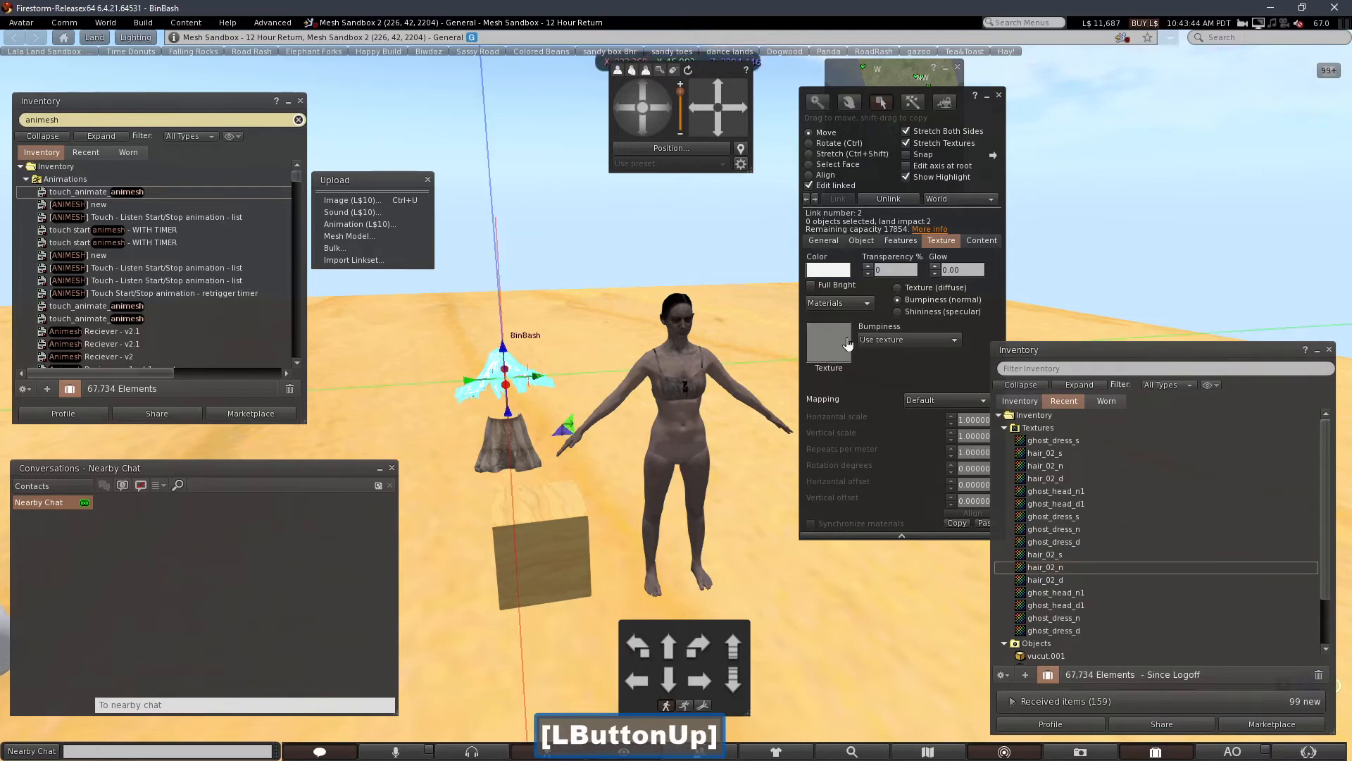
- Apply hair_02_s as the hair's specular map
left_click(897, 312)
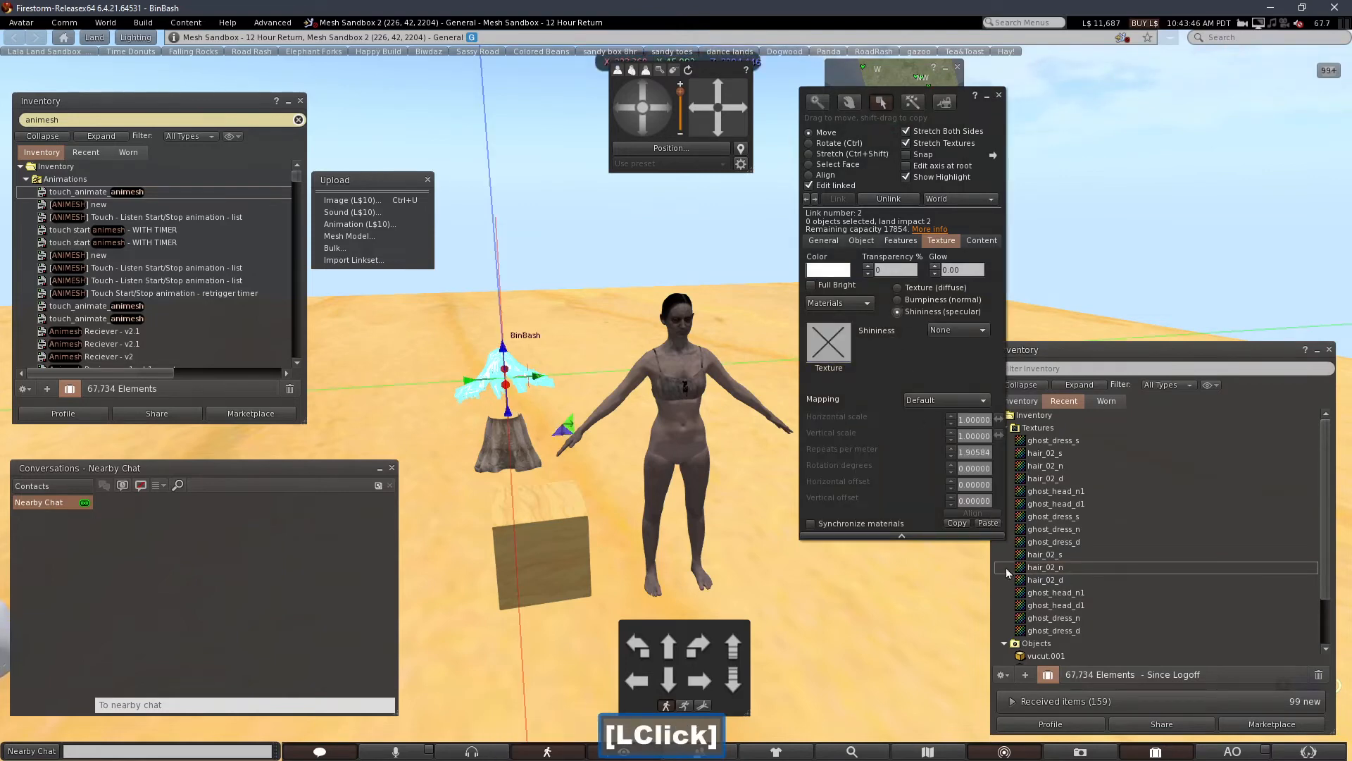
left_click(1036, 556)
left_click_drag(1041, 555, 834, 366)
- Apply hair_02_d as the hair's diffuse texture and finish editing the linkset
left_click(897, 288)
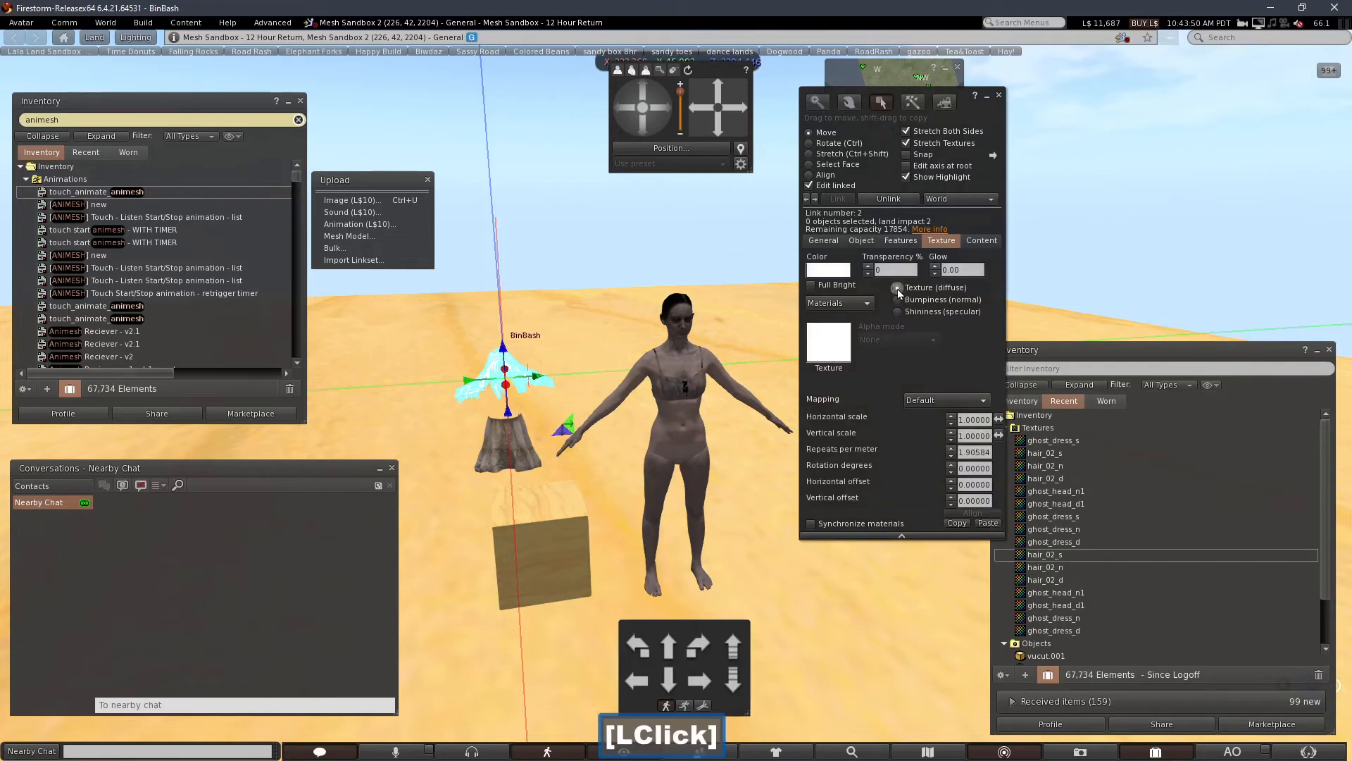
left_click(1034, 581)
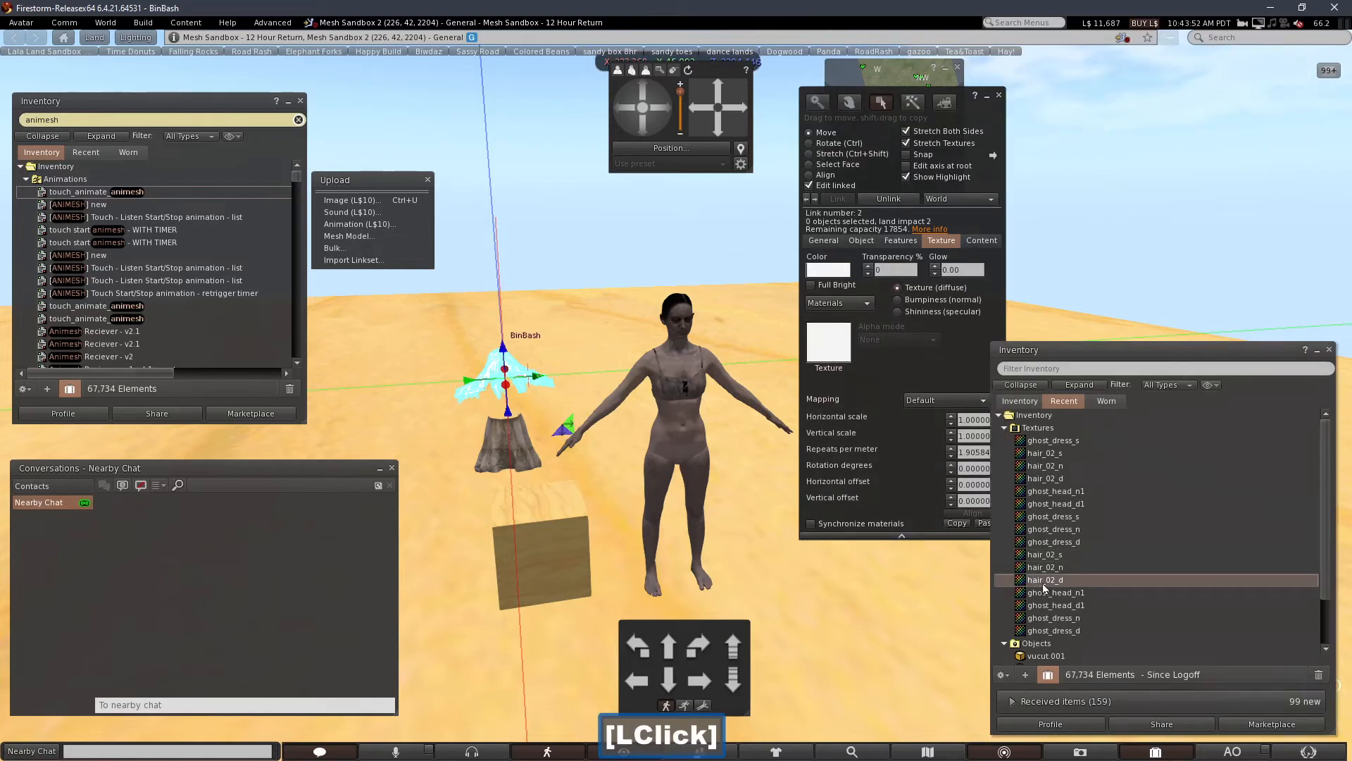
left_click_drag(1044, 588, 938, 432)
left_click_drag(836, 352, 838, 354)
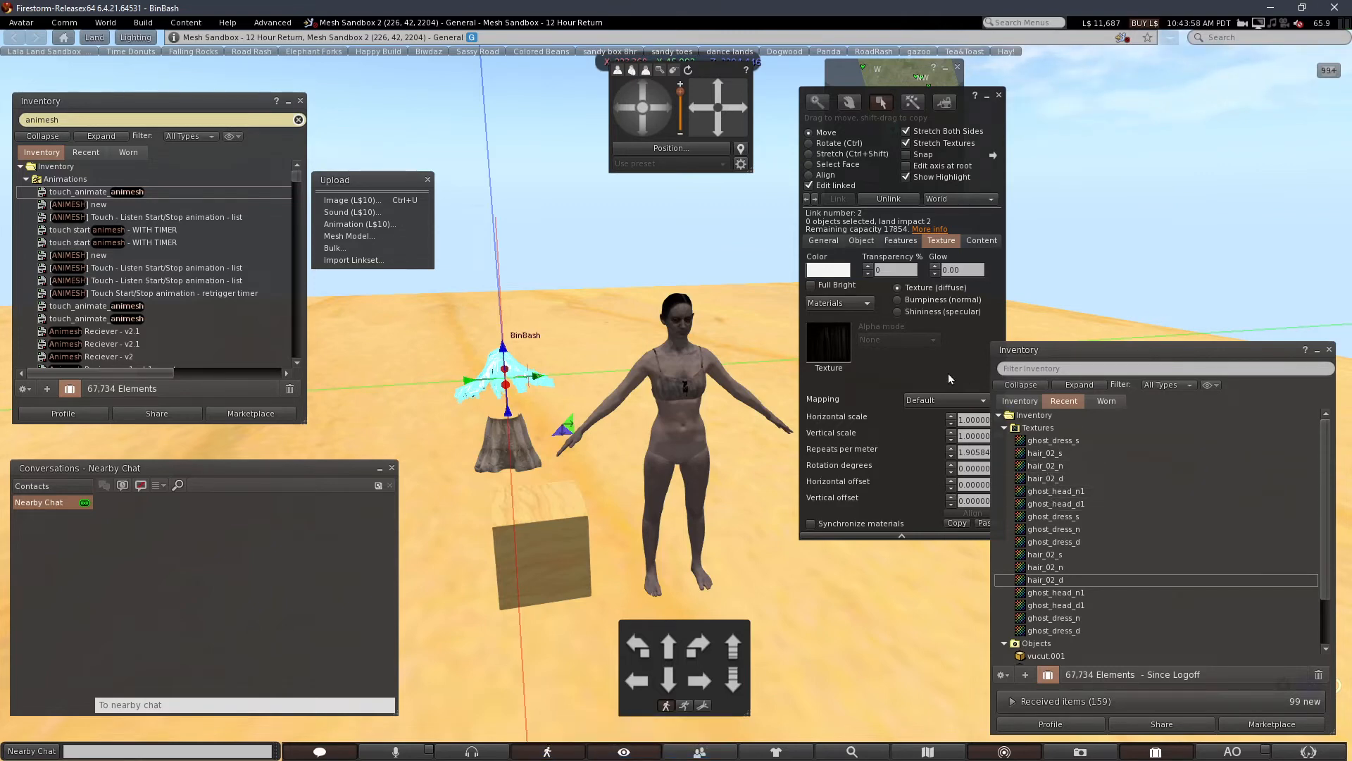
left_click(999, 99)
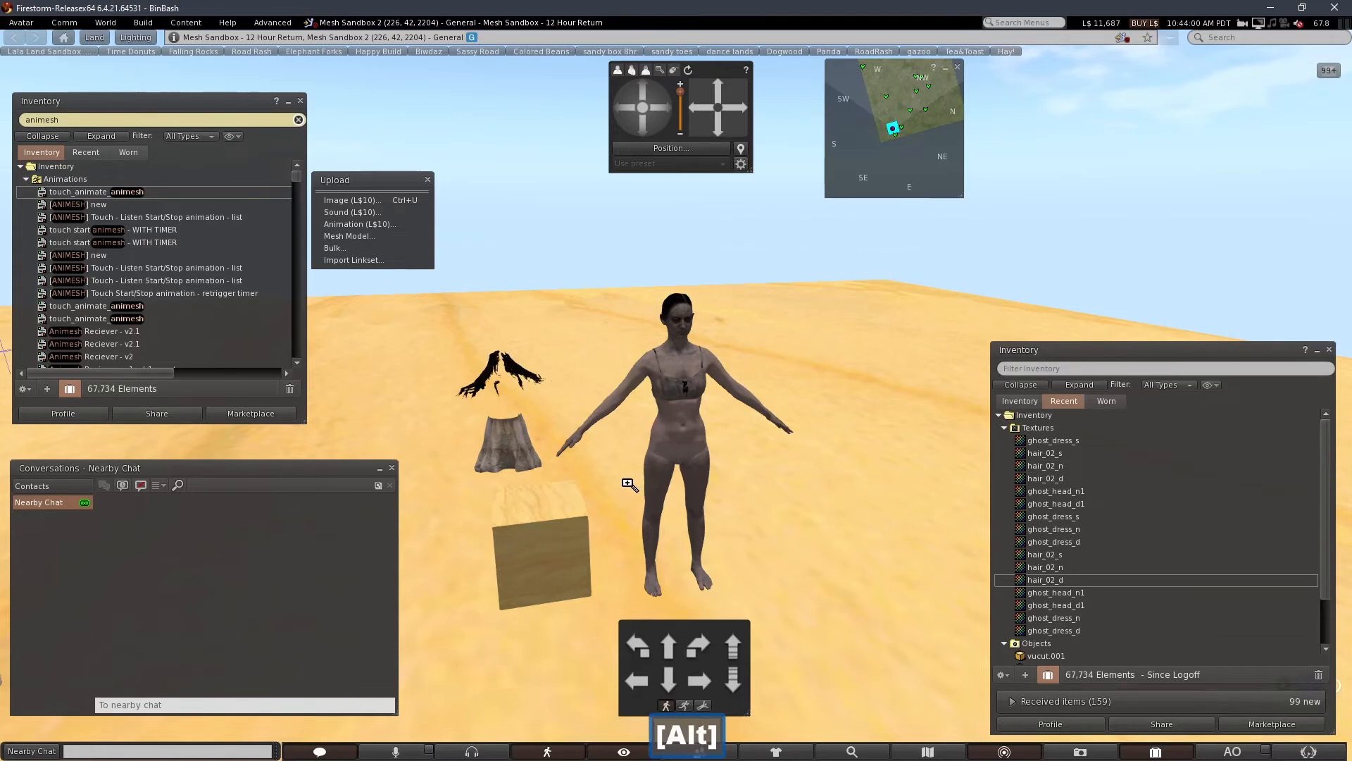
- Link the body to the box's linkset with the box as root, and enable Animated Mesh on it
left_click_drag(625, 477, 729, 364, "alt")
right_click(730, 370)
left_click(763, 383)
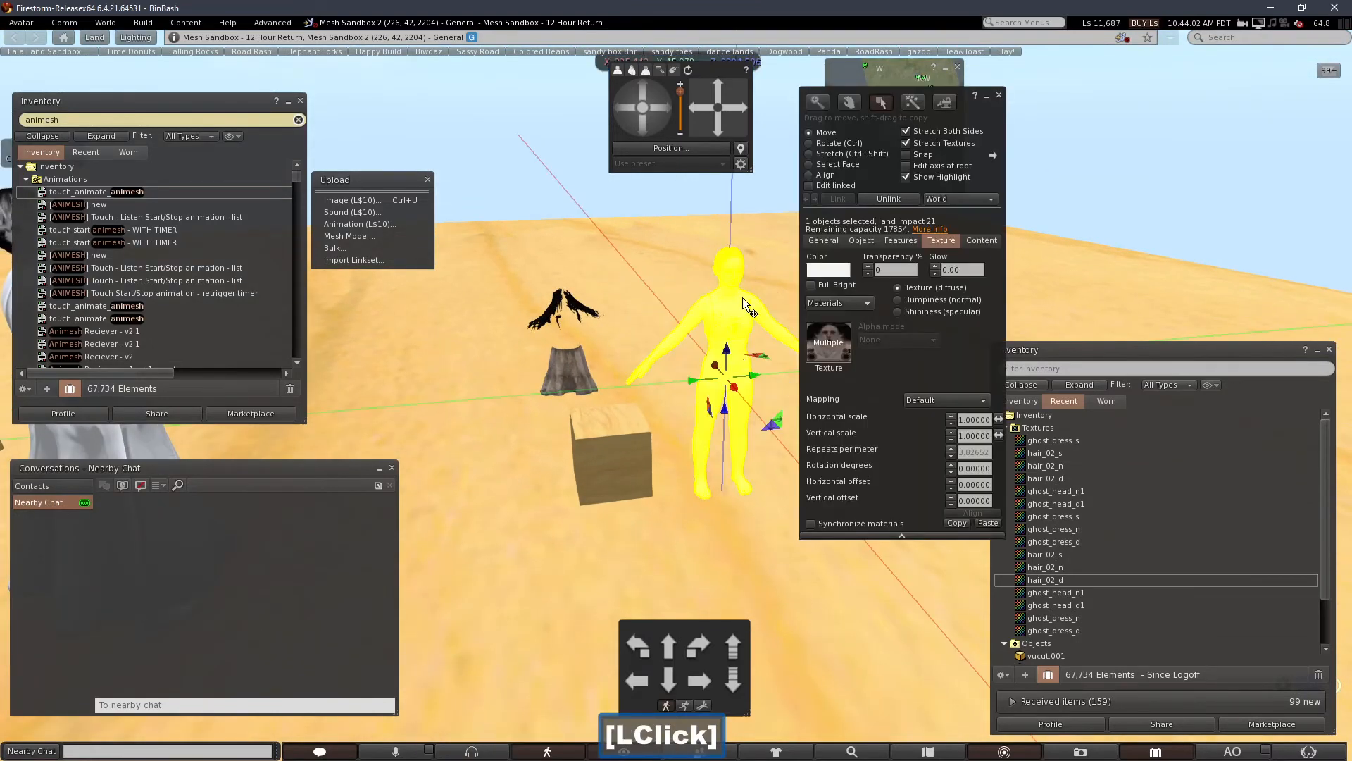
left_click(624, 465, "shift")
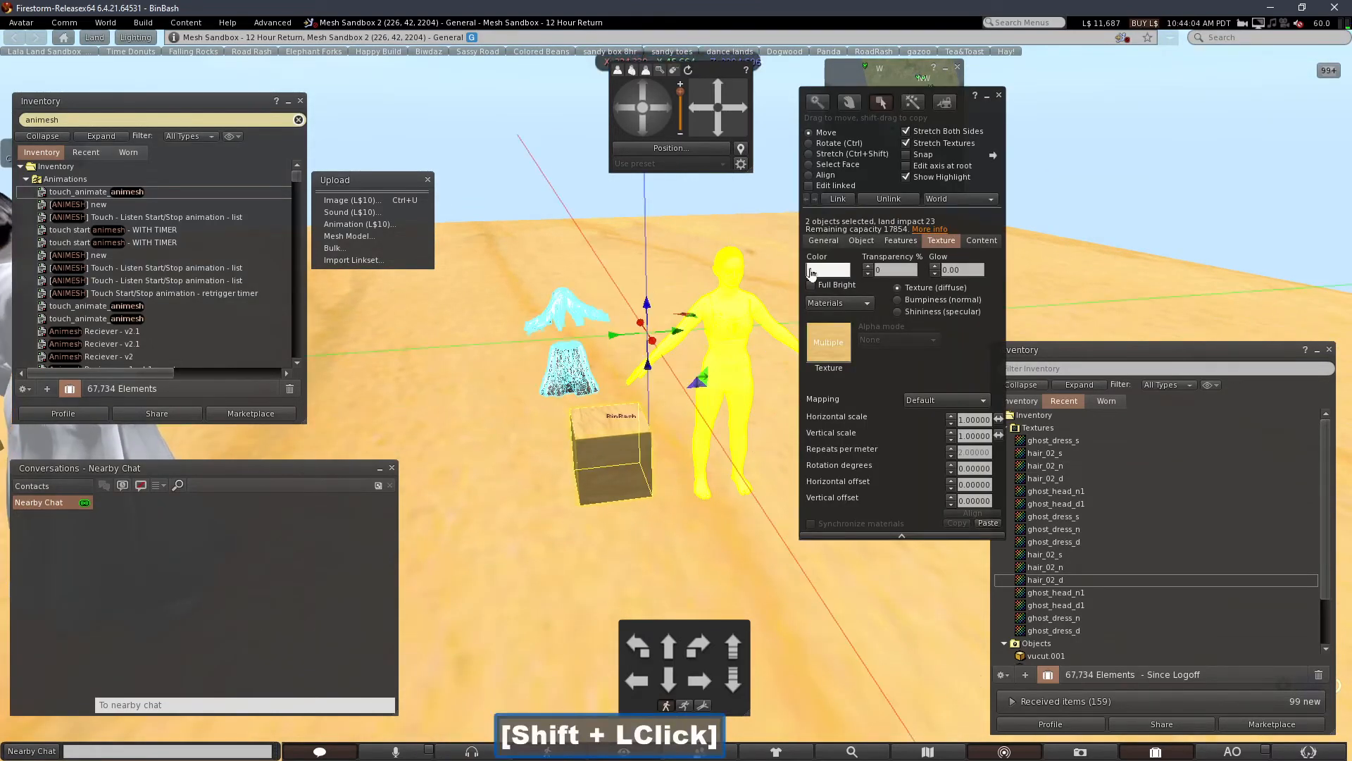
left_click(836, 202)
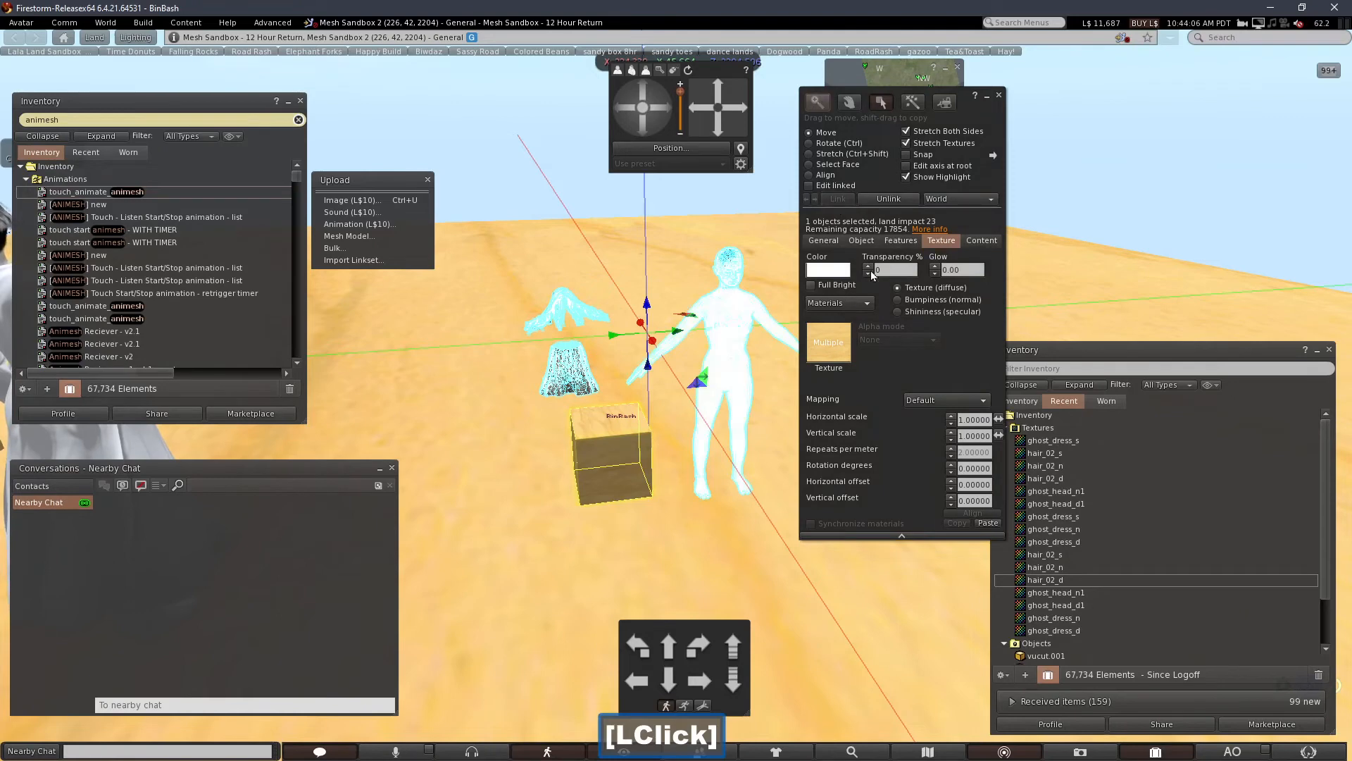
left_click(896, 241)
left_click(826, 266)
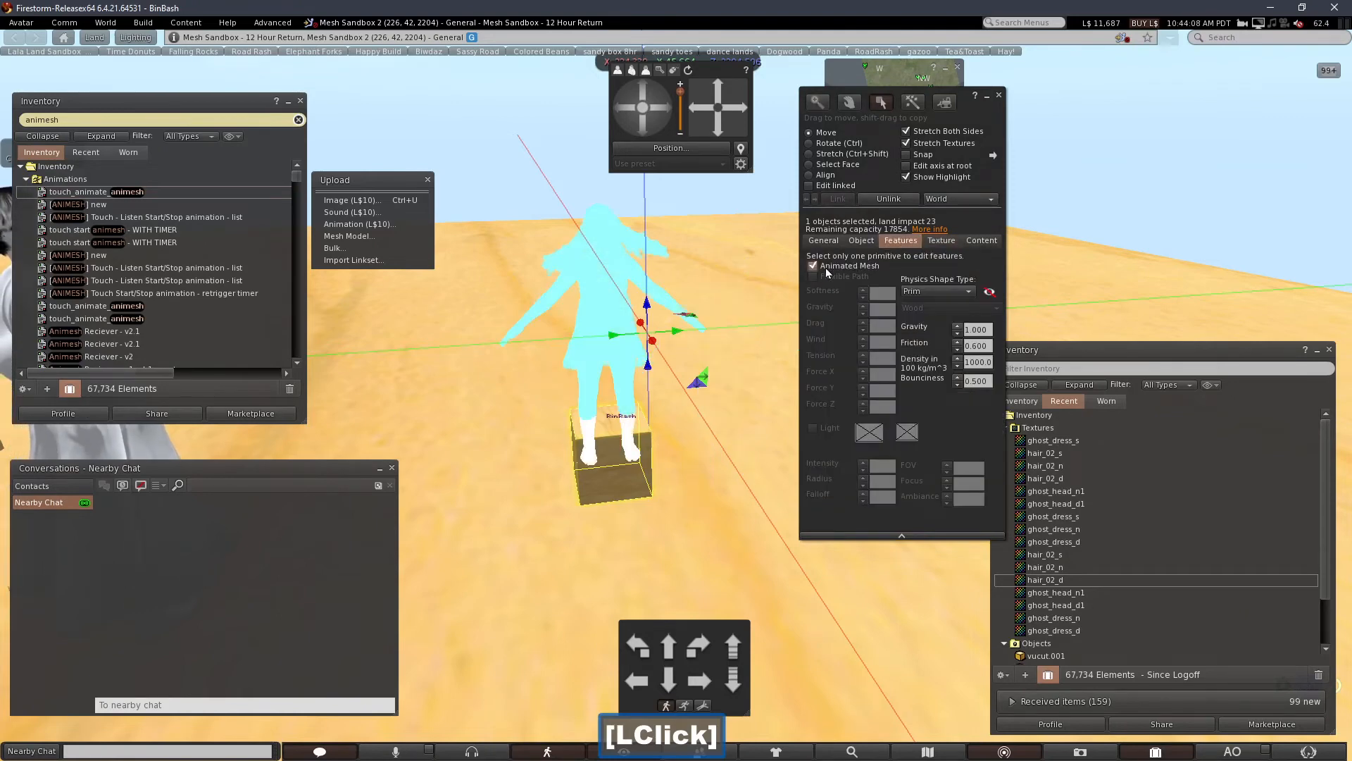
- Add the touch_animate_animesh script to the linked object's contents and touch the box to start the animation
left_click(982, 241)
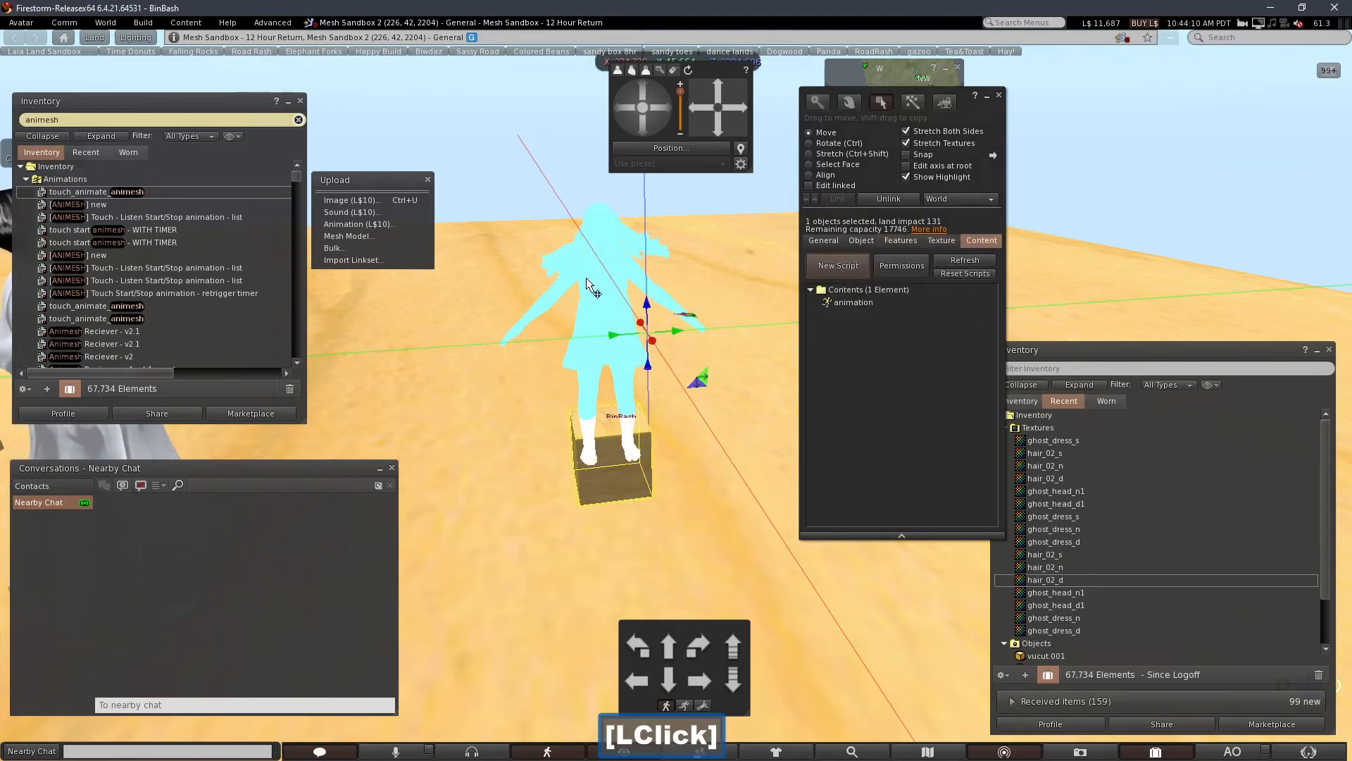
left_click(99, 194)
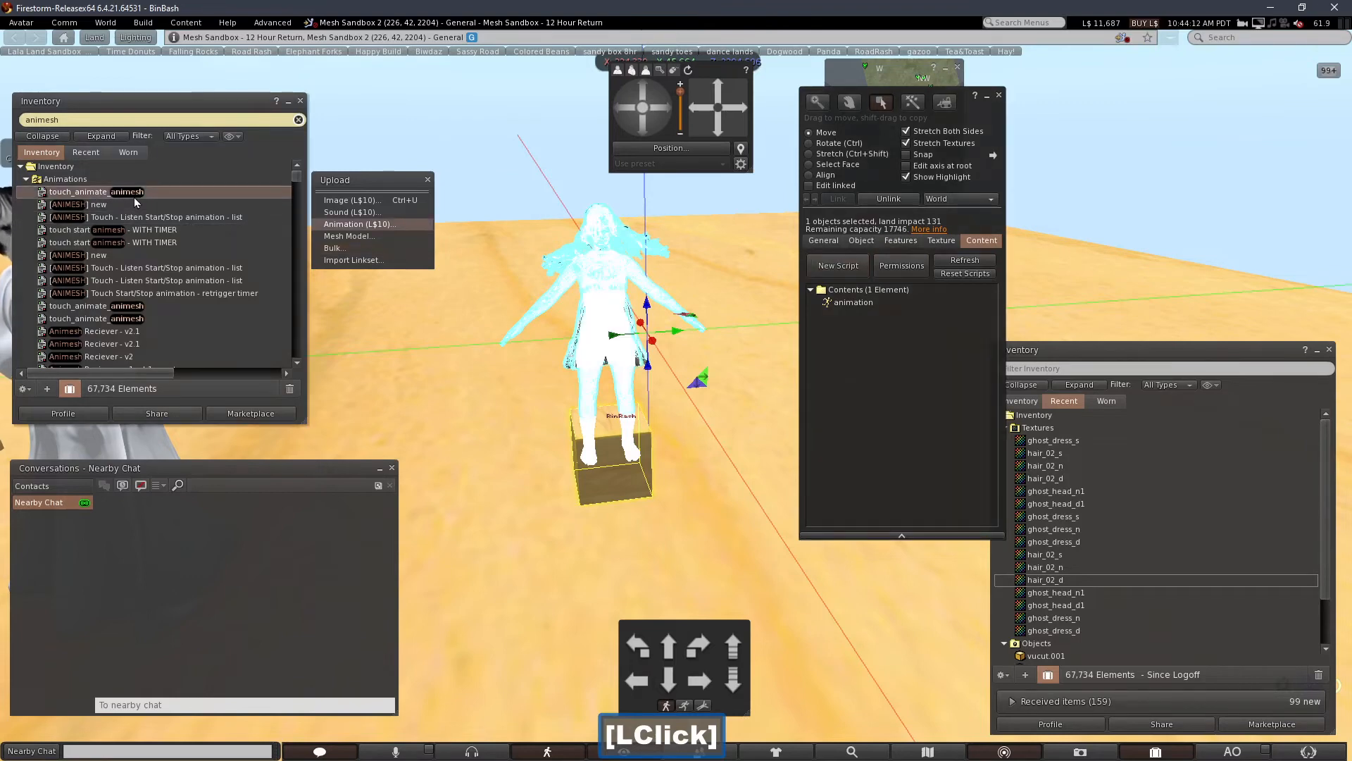
left_click_drag(137, 196, 613, 346)
left_click_drag(887, 372, 892, 375)
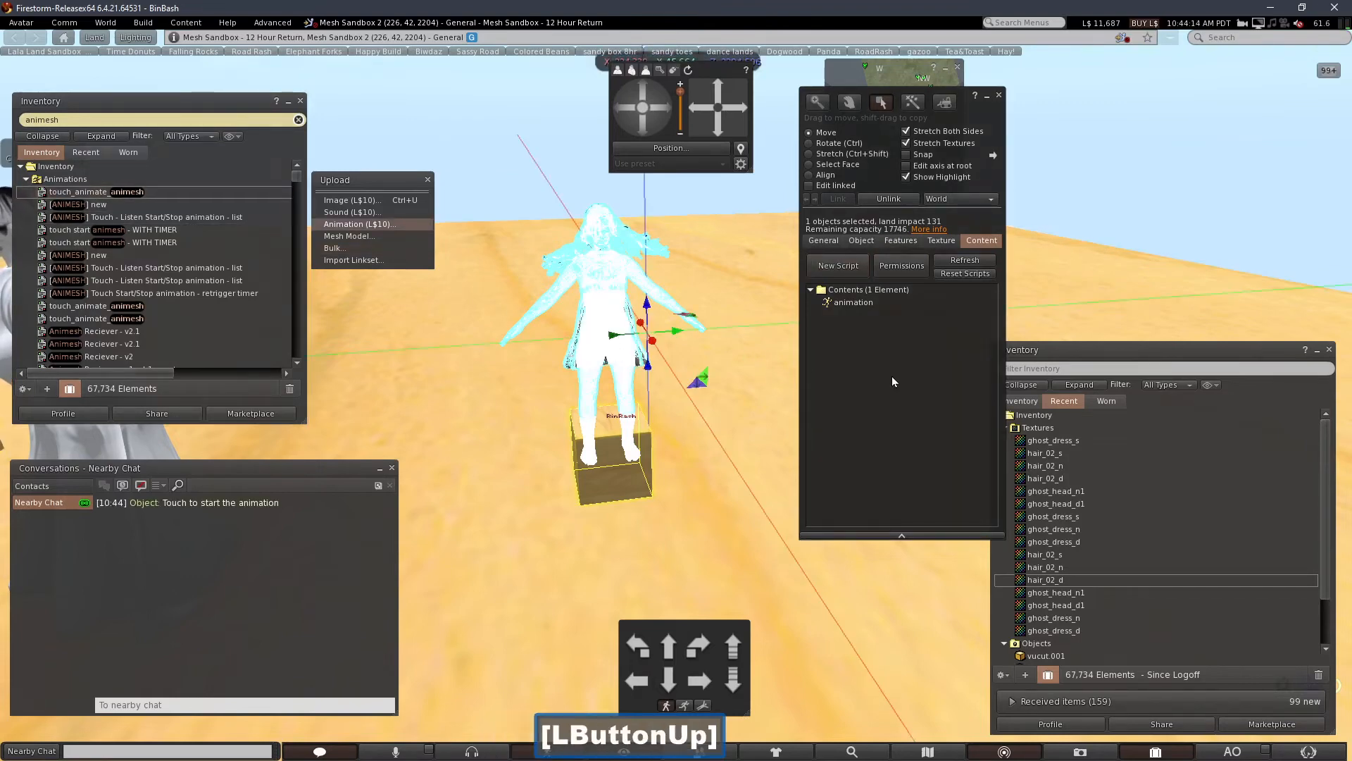
left_click(999, 96)
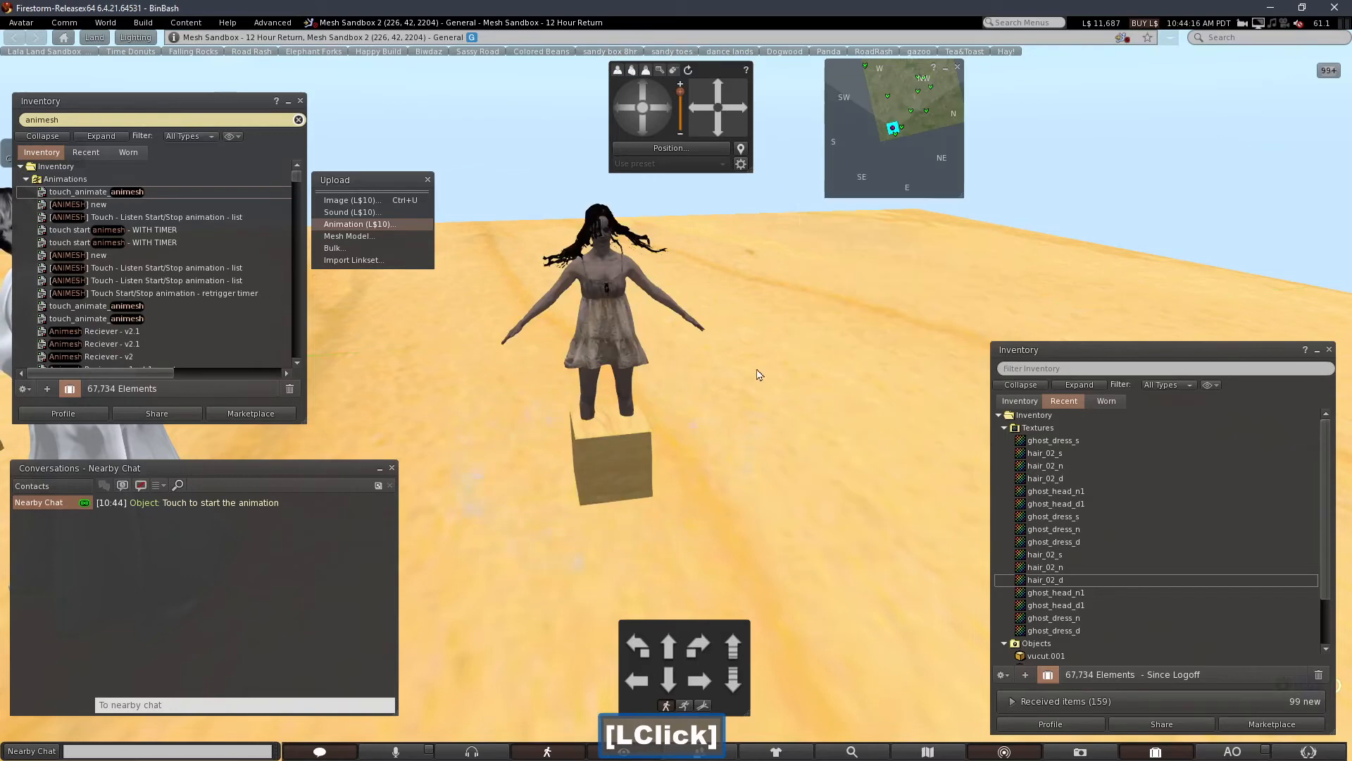
left_click(620, 460)
- Edit the animesh object and raise it vertically so the figure stands above the sand
right_click(624, 467)
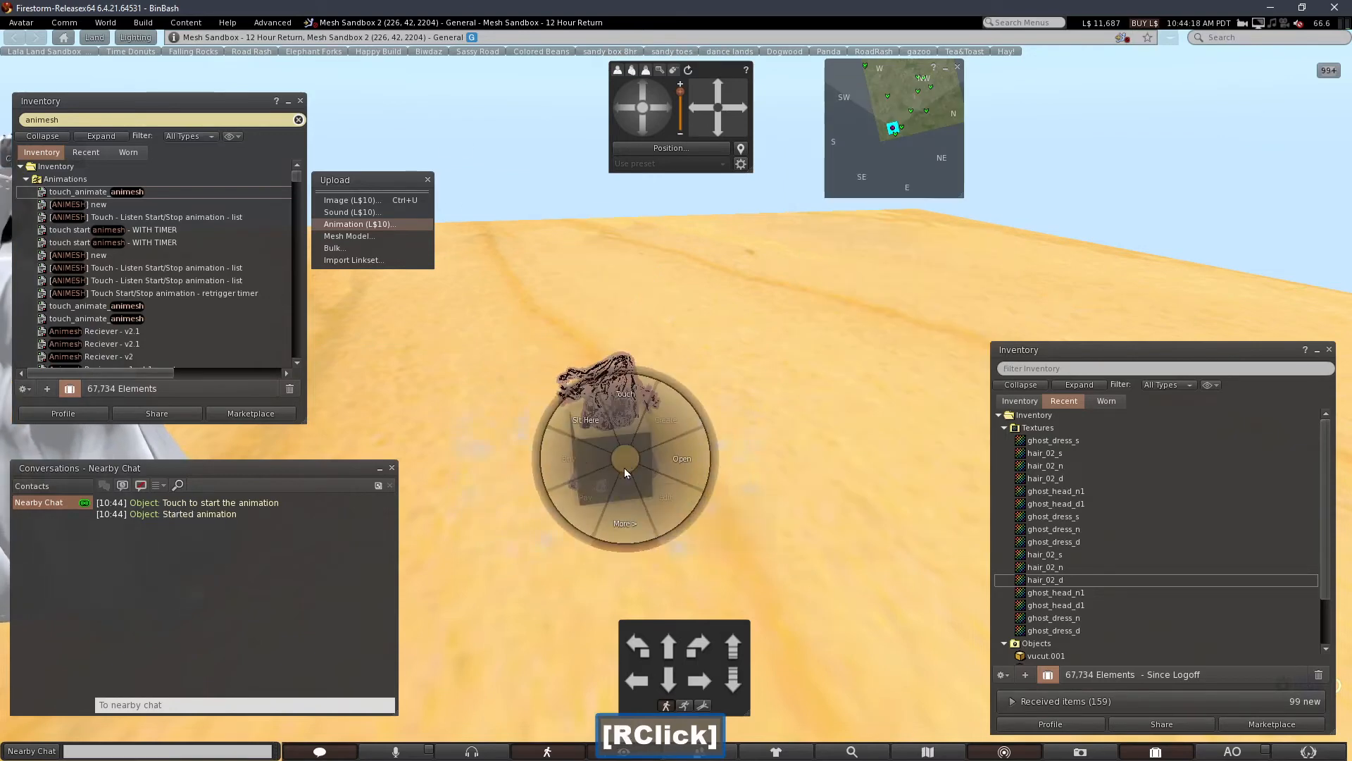
left_click(631, 384)
left_click_drag(651, 329, 650, 240)
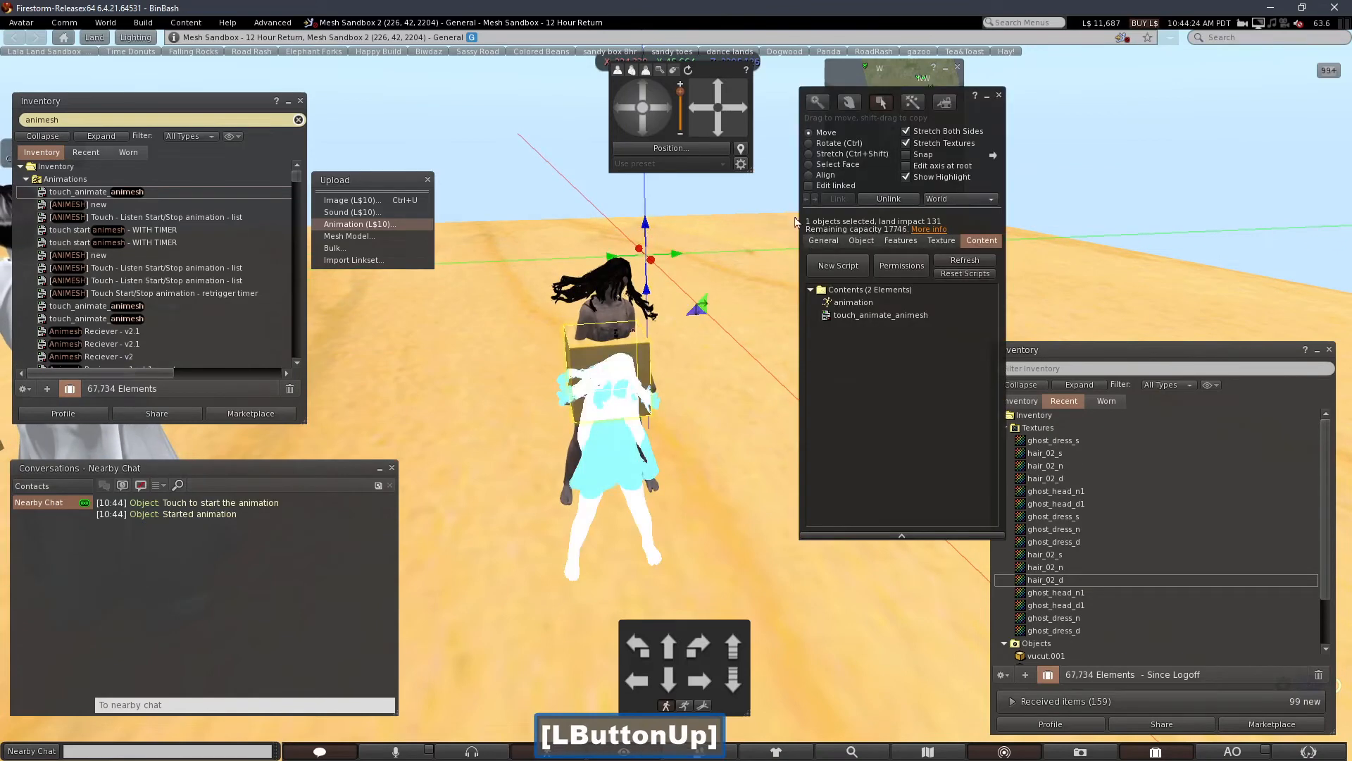
- Select only the root box of the linkset and raise its transparency until it is invisible
left_click(808, 185)
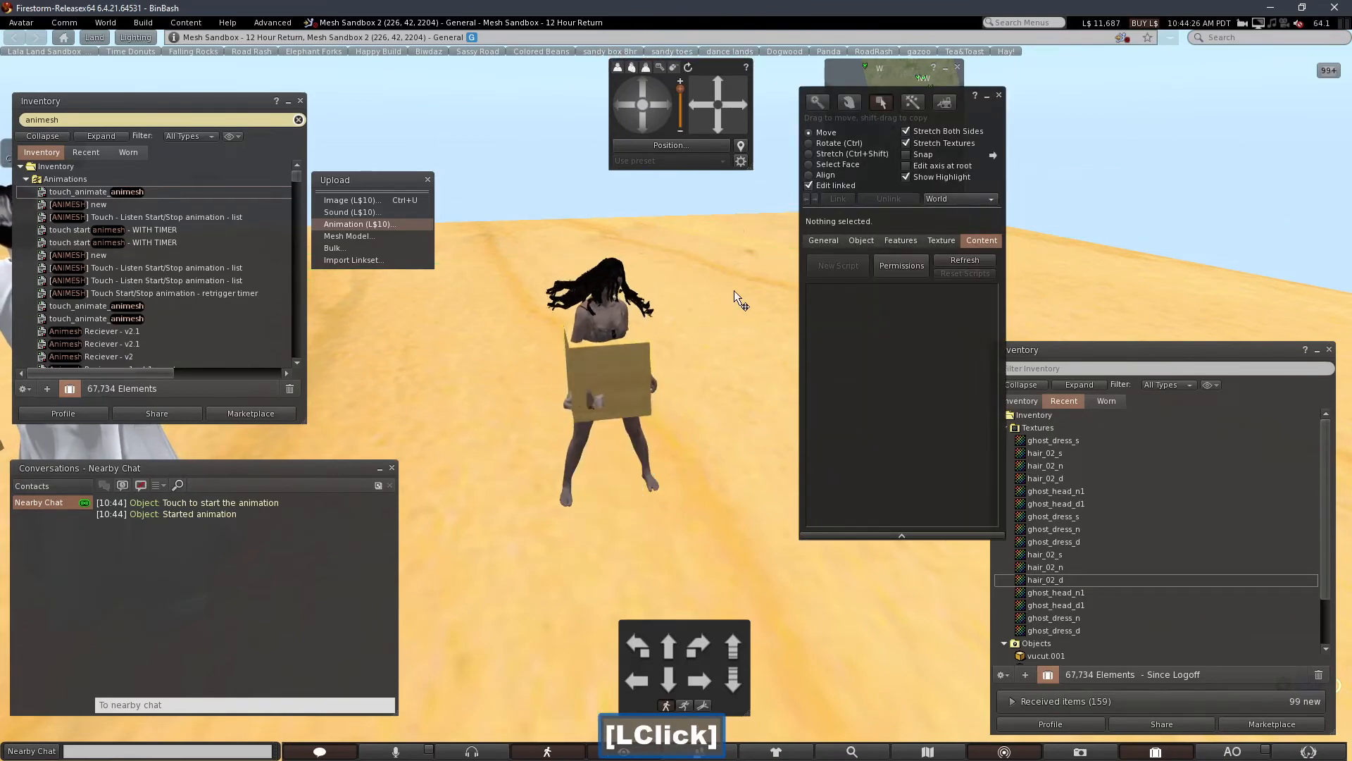
left_click(643, 368)
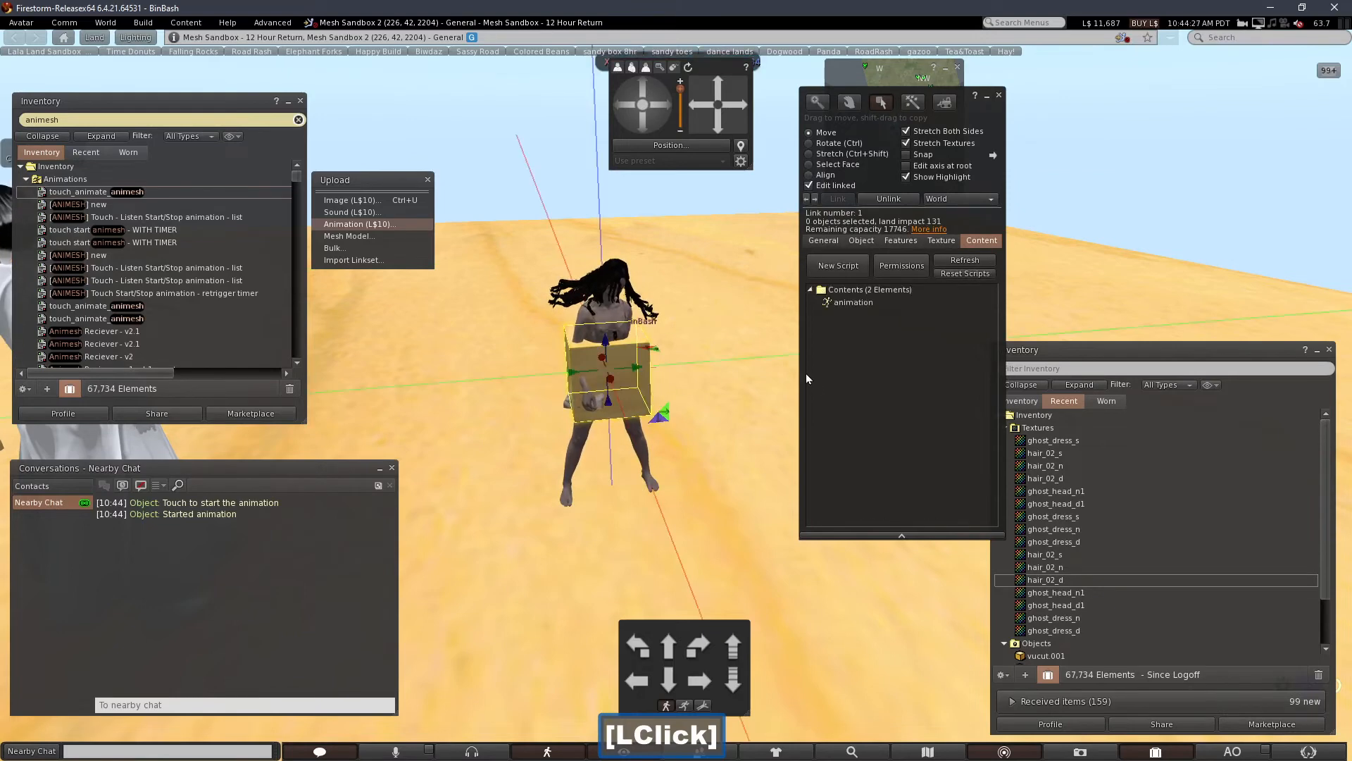
left_click(940, 242)
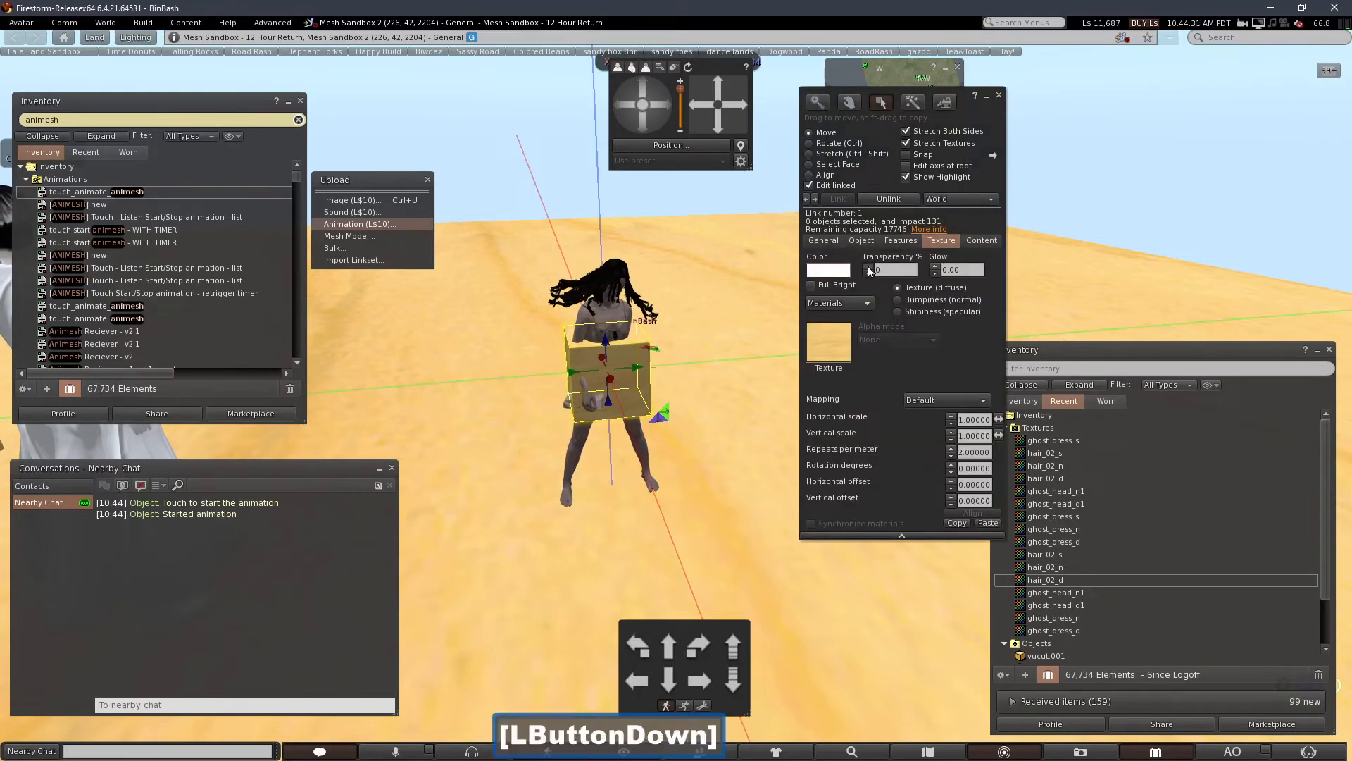
left_click(870, 272)
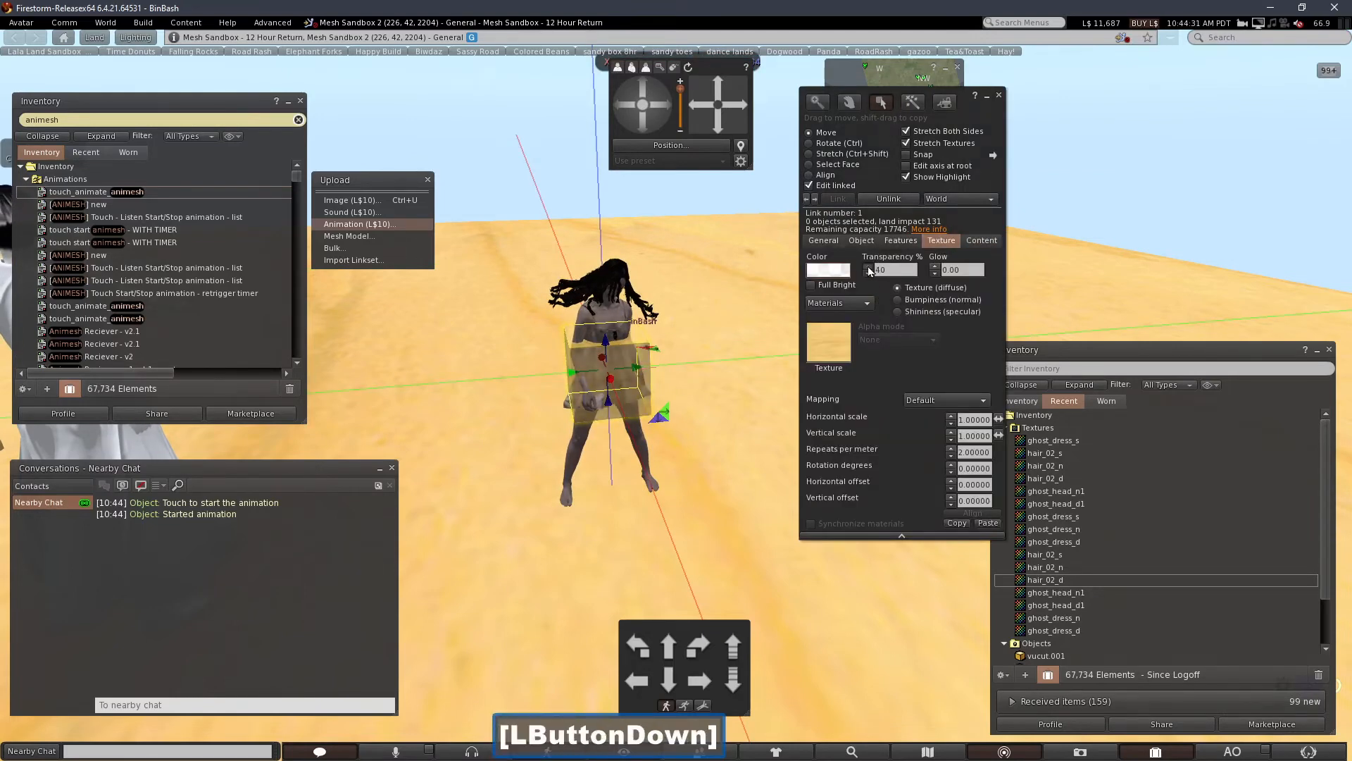
left_click(1000, 97)
- Examine the animated ghost girl with her textured dress and hair from several angles
left_click(754, 347, "alt")
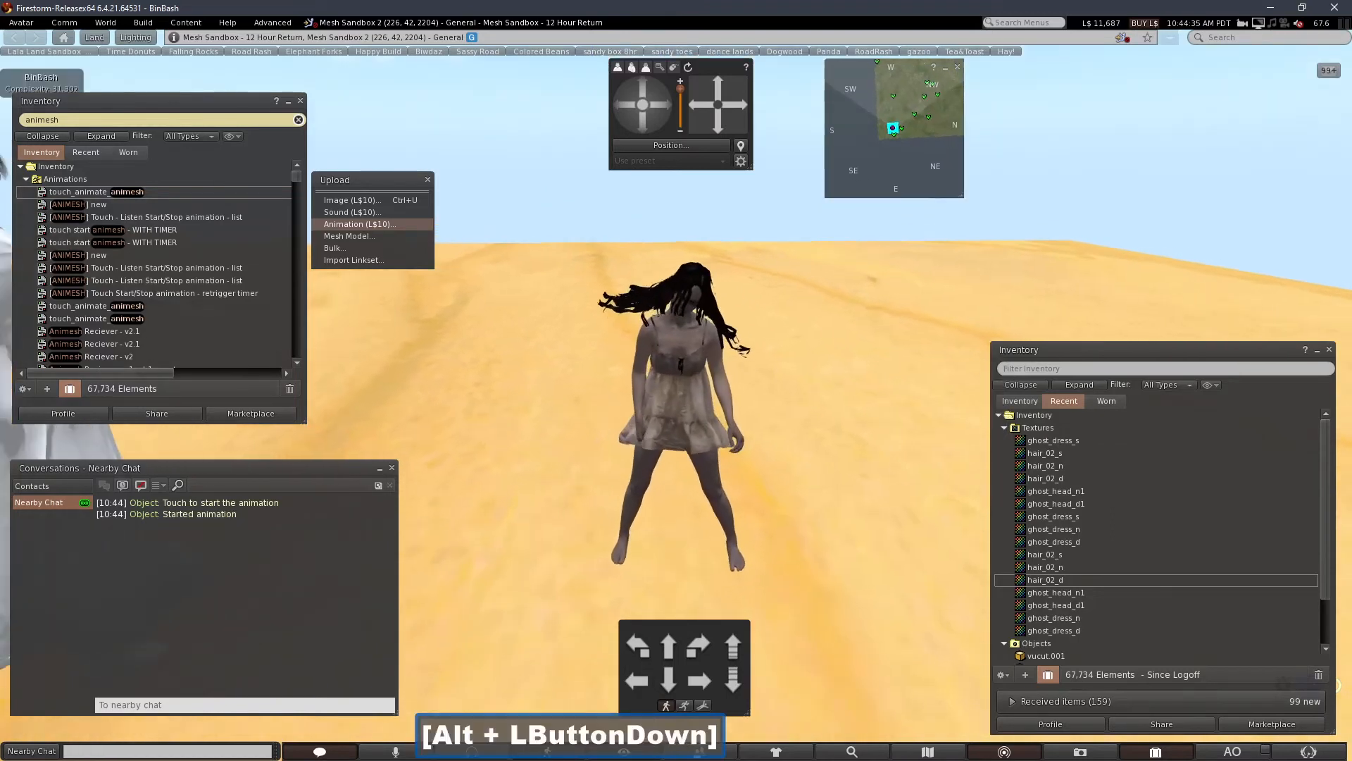
mouse_move(677, 388)
left_mouse_down("alt")
mouse_move(732, 384)
mouse_move(688, 387)
left_mouse_up("alt")
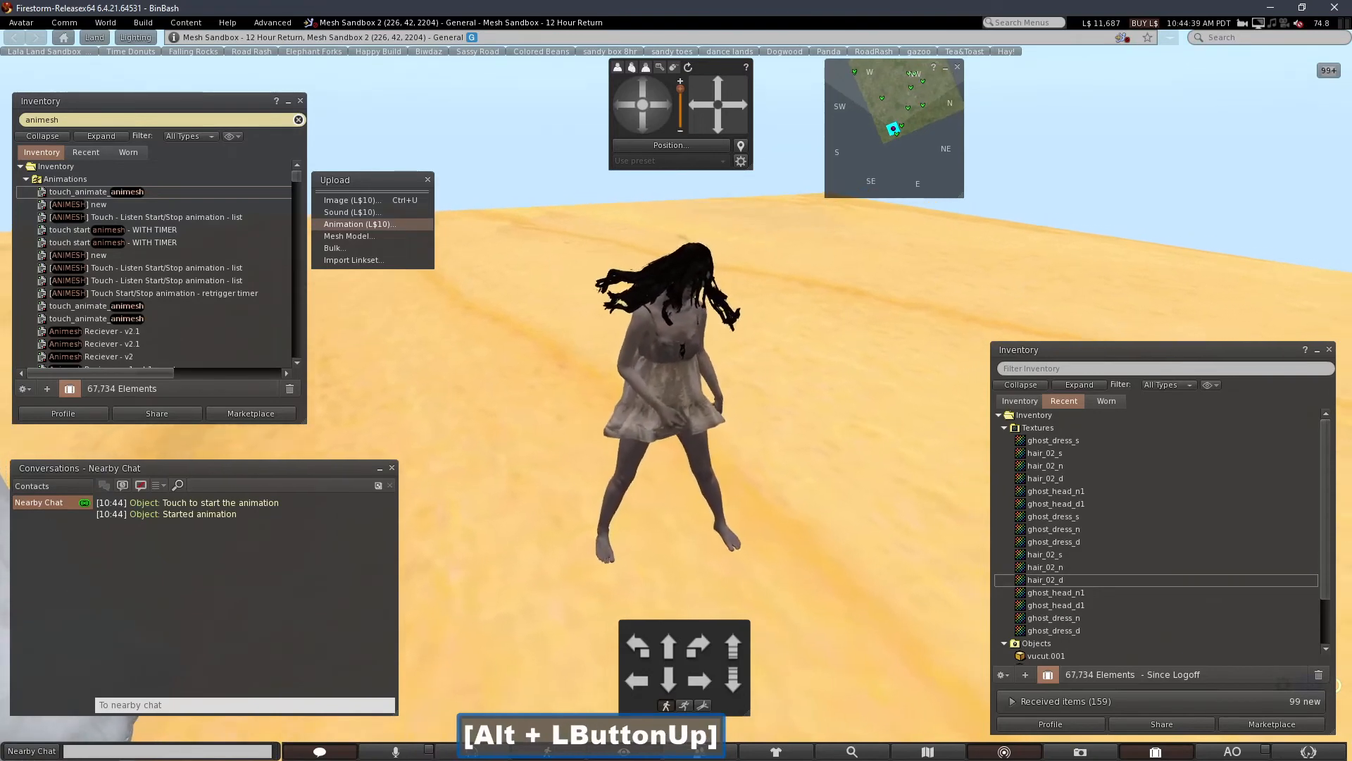
double_click(688, 387, "alt")
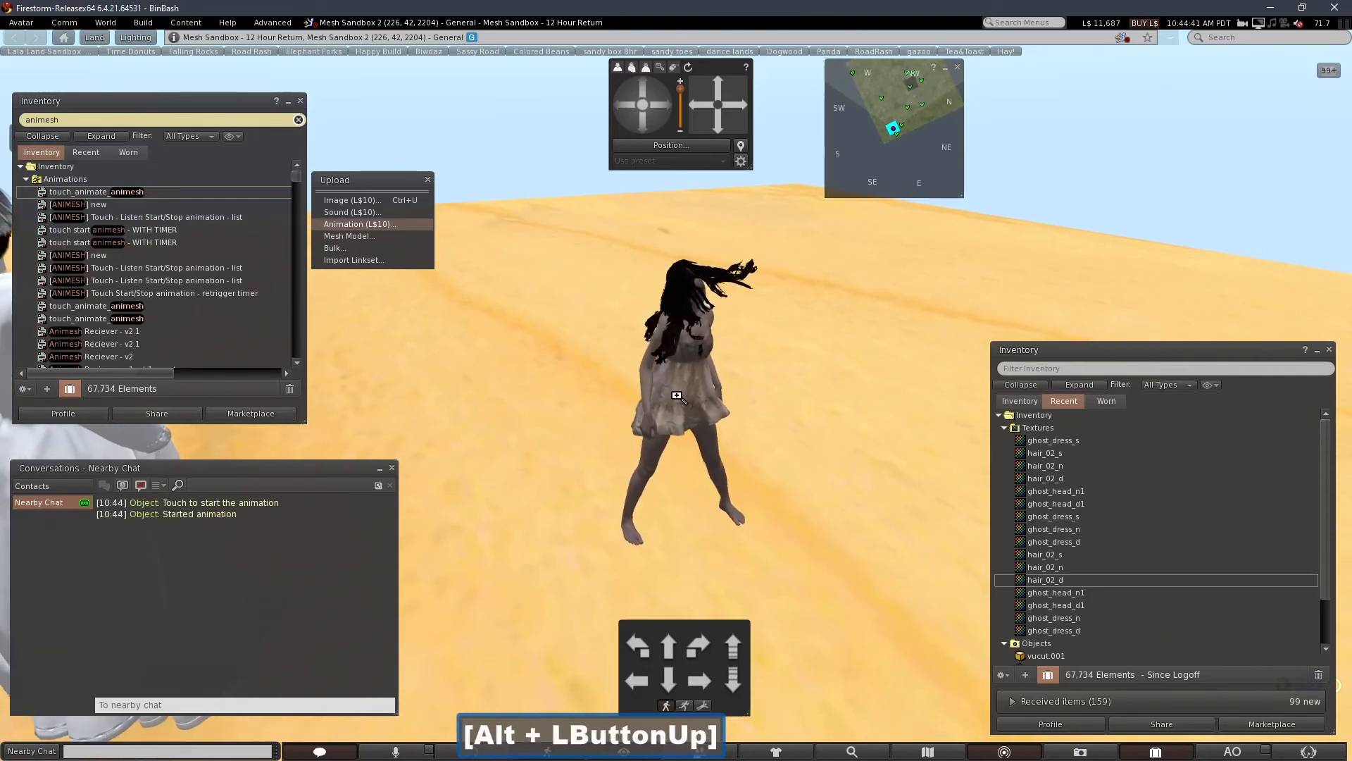
left_click_drag(689, 386, 676, 398, "alt")
left_click(682, 386, "alt")
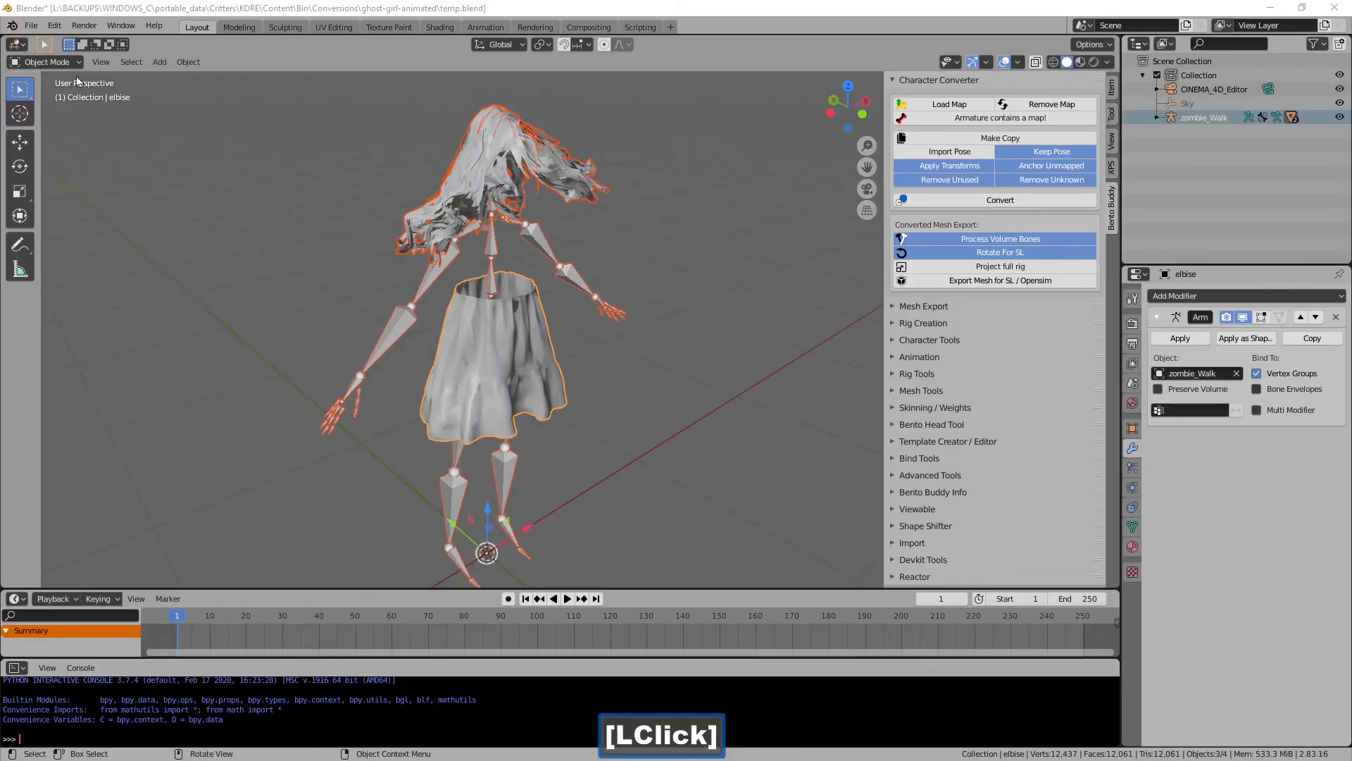
- Reopen the recent temp.blend file without saving the current changes and scrub the start of its animation
left_click(31, 25)
mouse_move(37, 71)
left_click(173, 70)
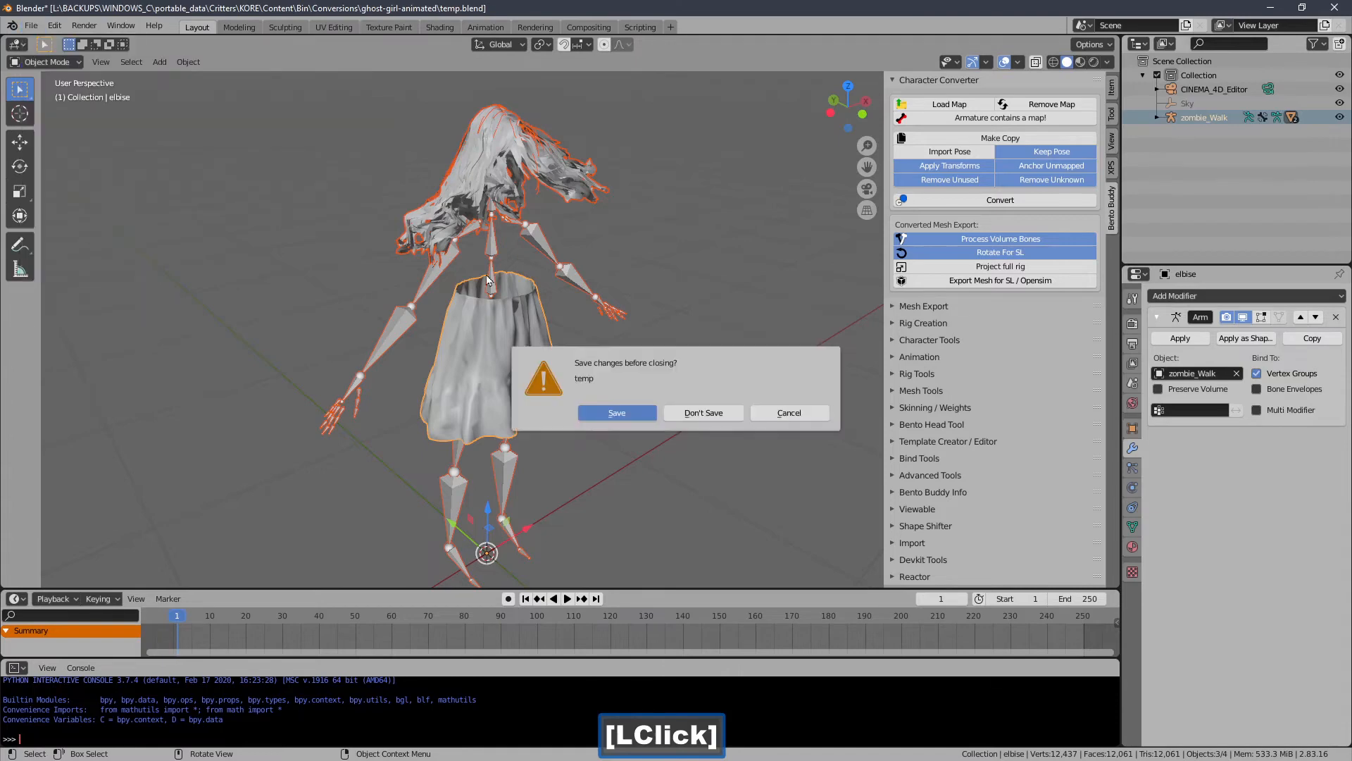
left_click(725, 419)
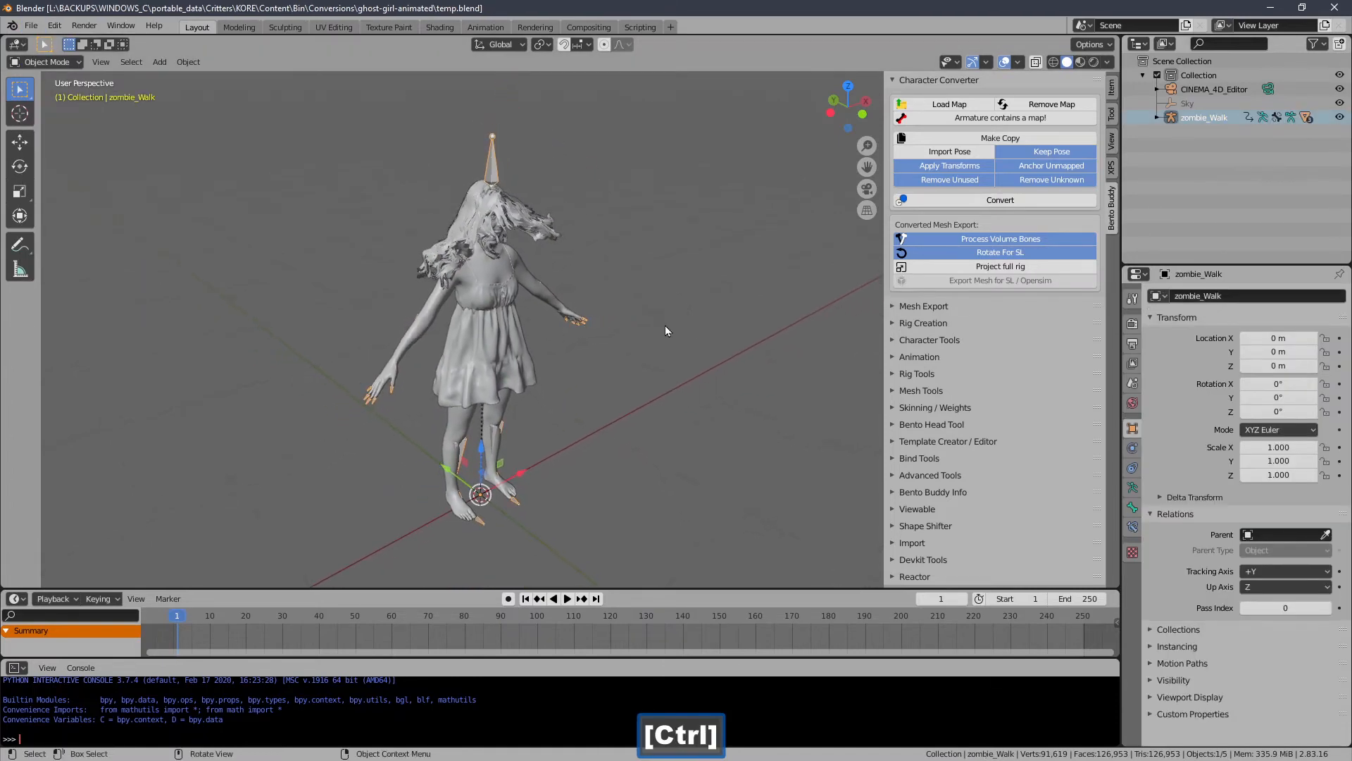
middle_click_drag(665, 326, 645, 355, "ctrl")
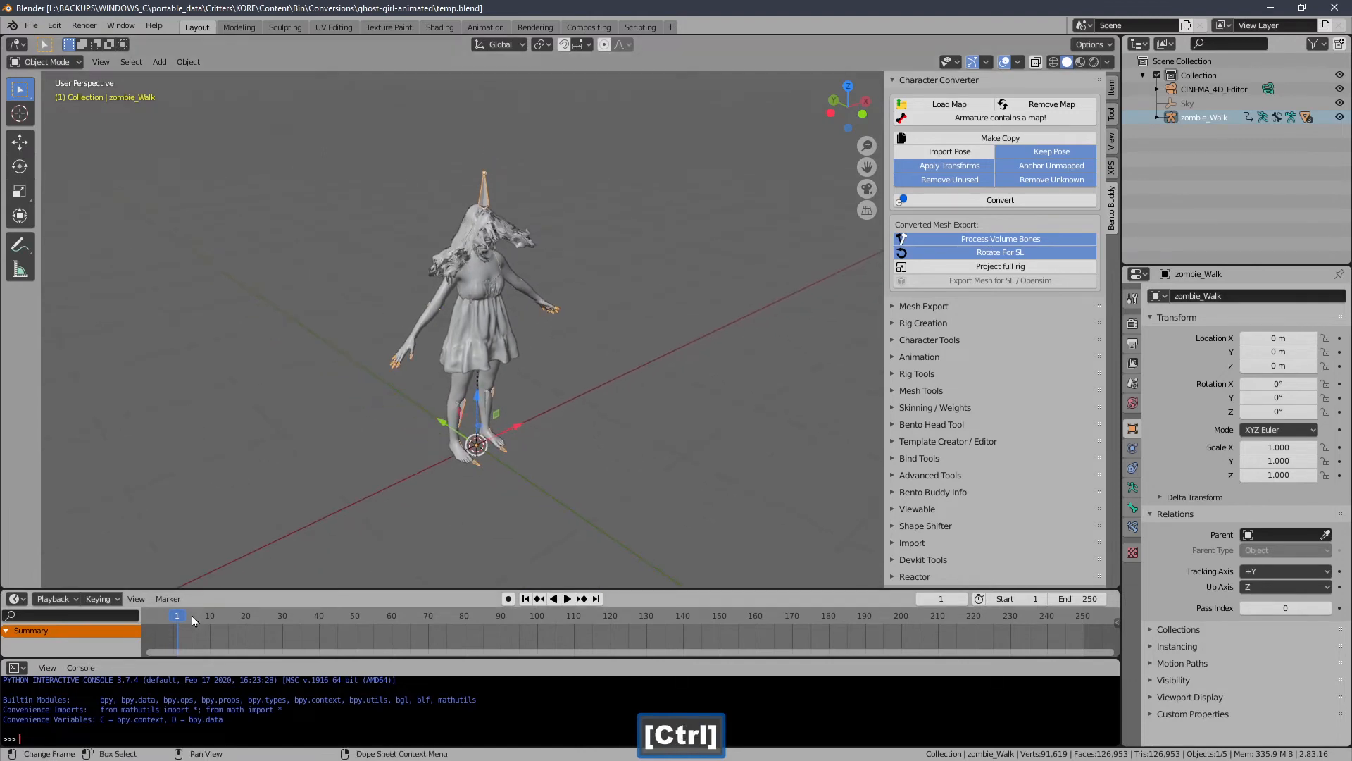
mouse_move(192, 615)
left_mouse_down()
mouse_move(599, 617)
mouse_move(448, 608)
mouse_move(179, 624)
left_mouse_up()
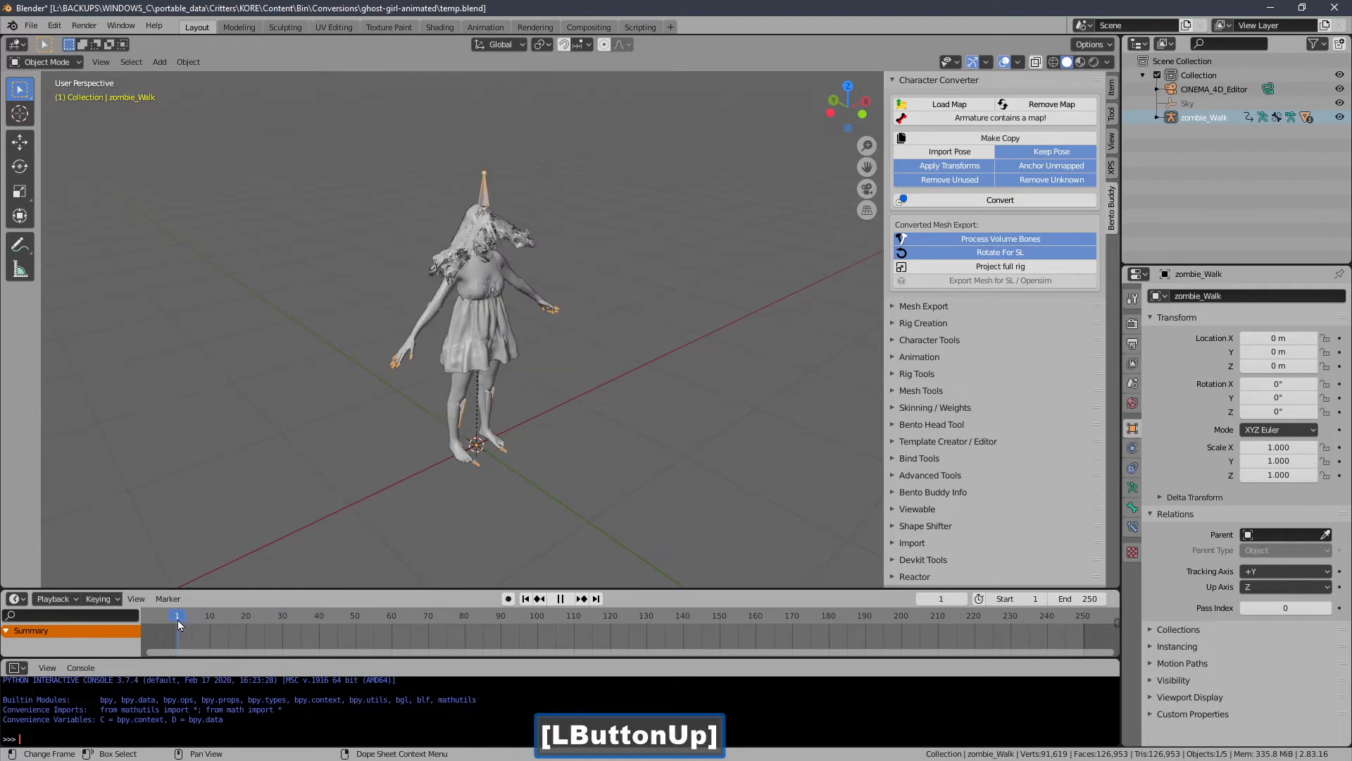
- Put the zombie_Walk armature in Pose Mode and select all its bones and all their keyframes
left_click(68, 63)
left_click(74, 108)
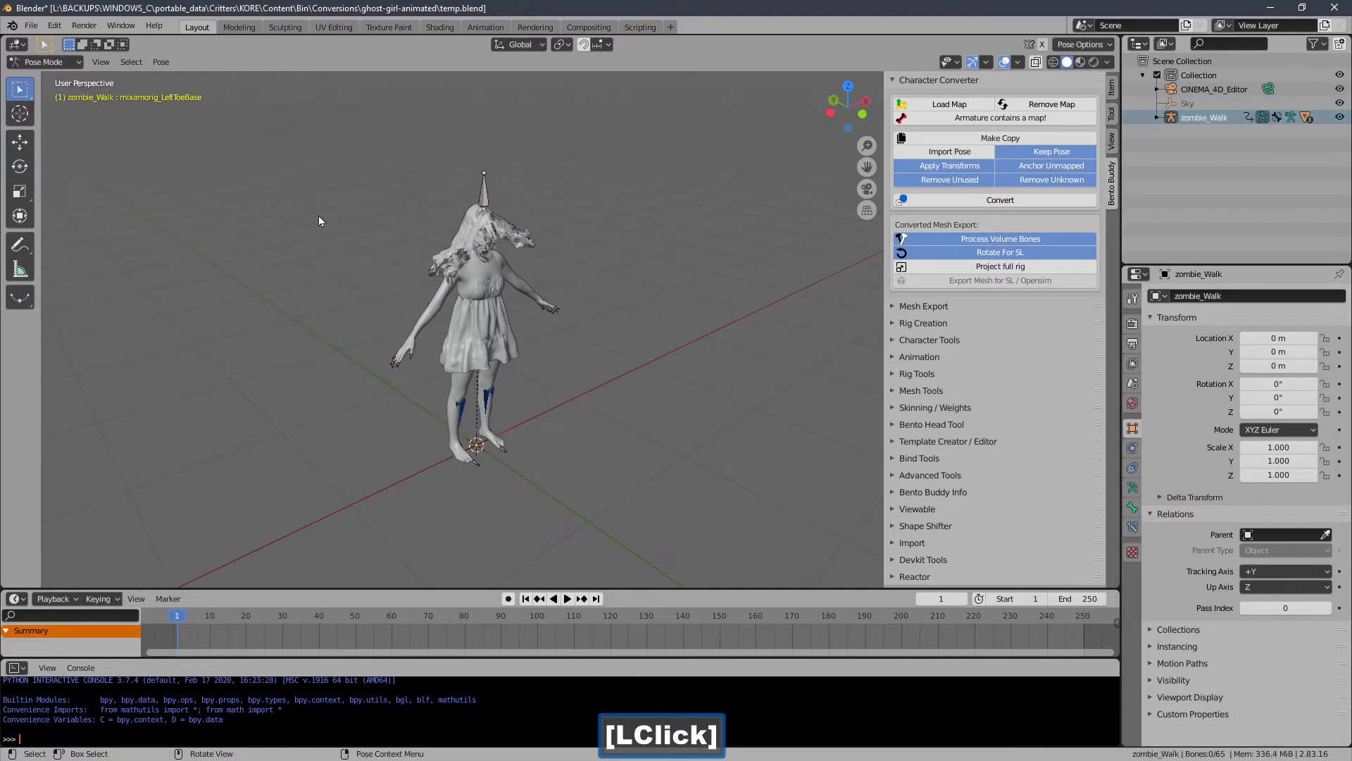
key("a")
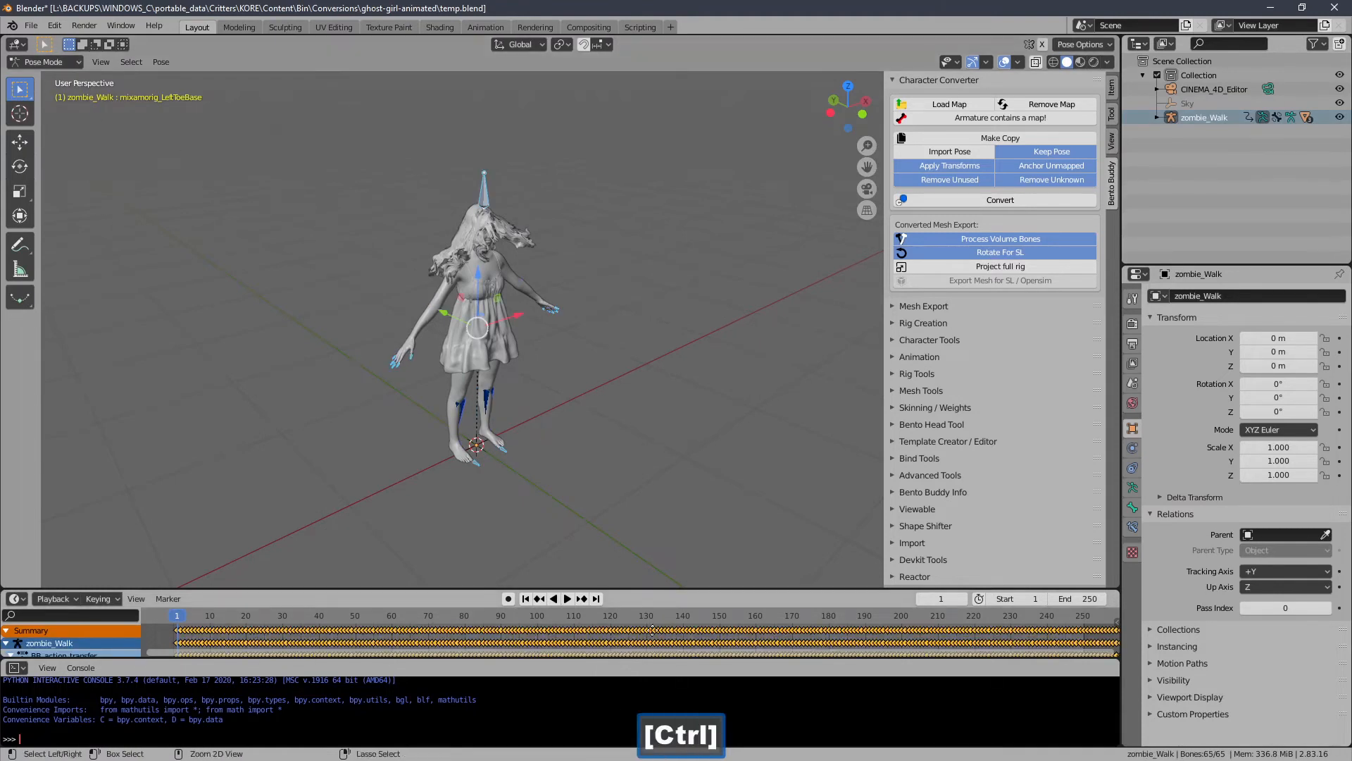
middle_click_drag(675, 634, 621, 635, "ctrl")
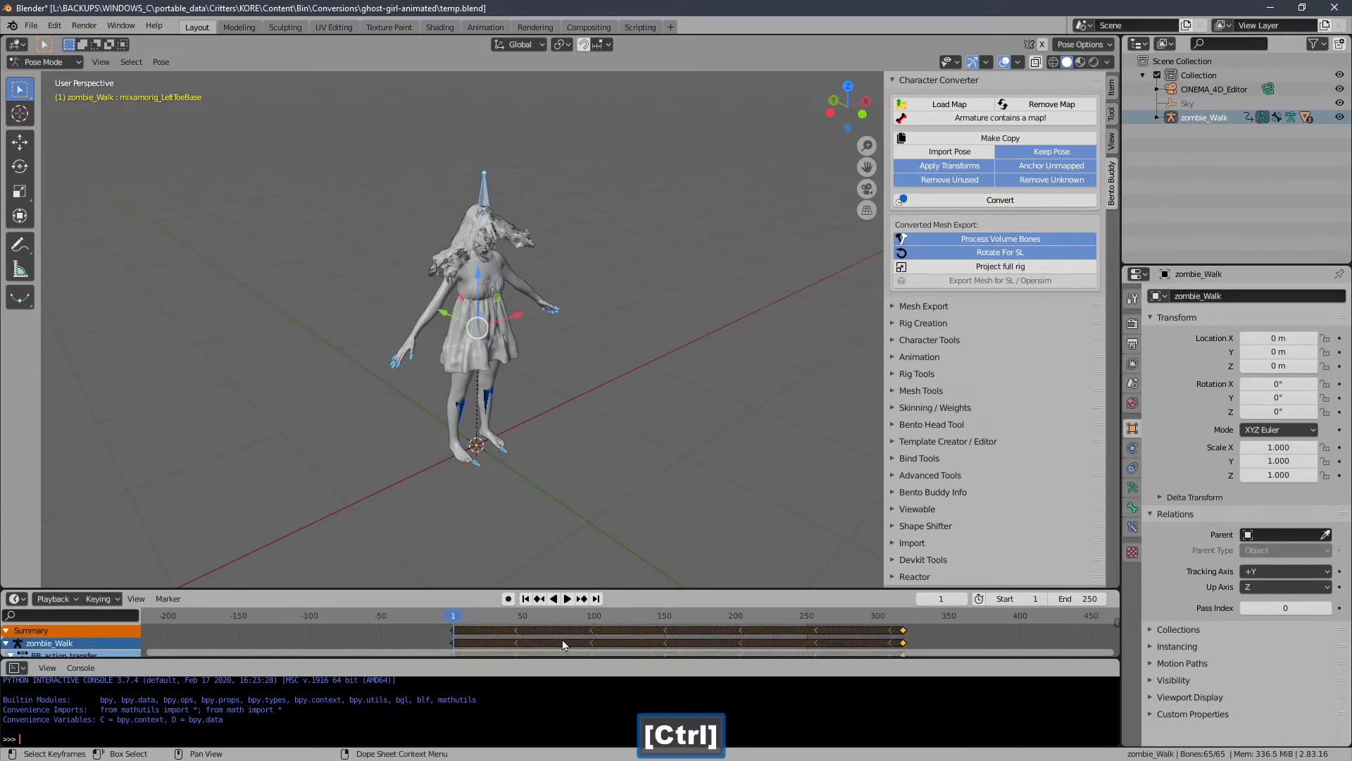
key("a")
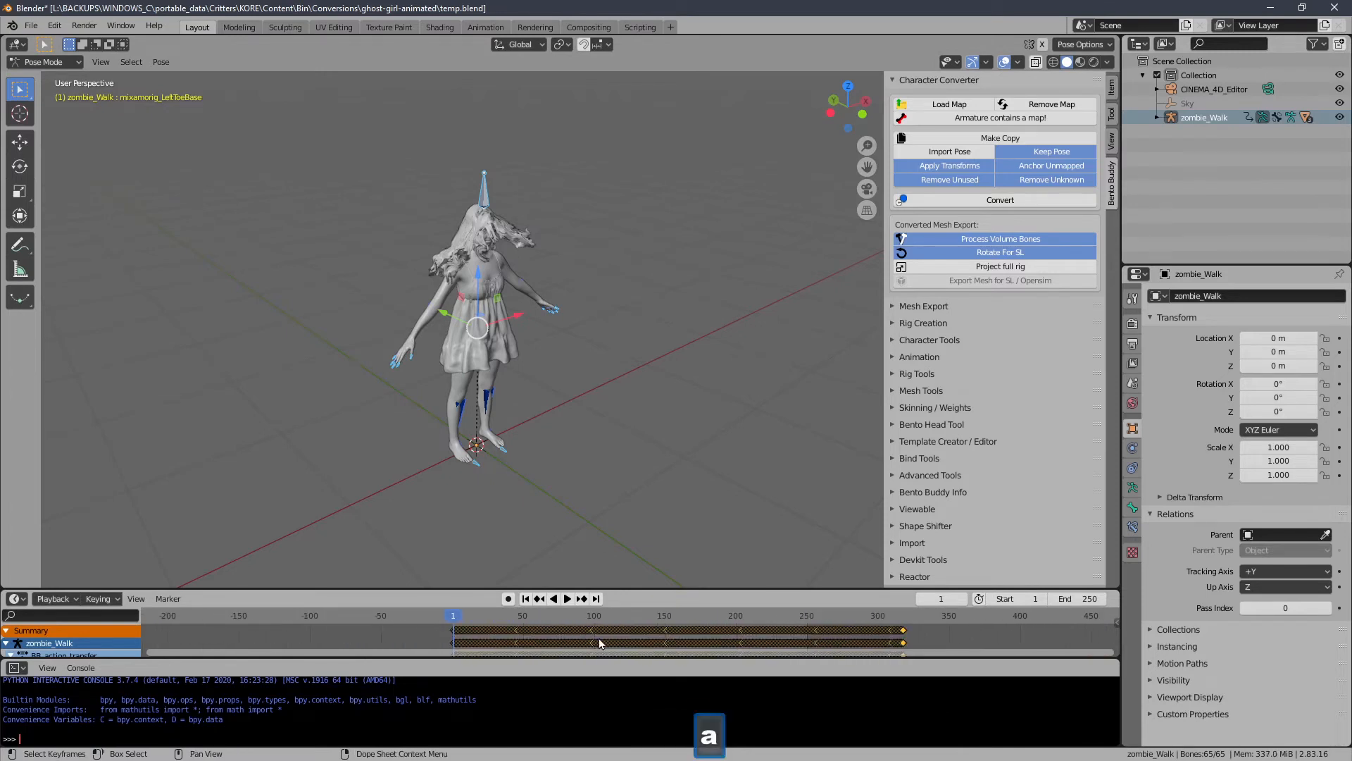
key("a")
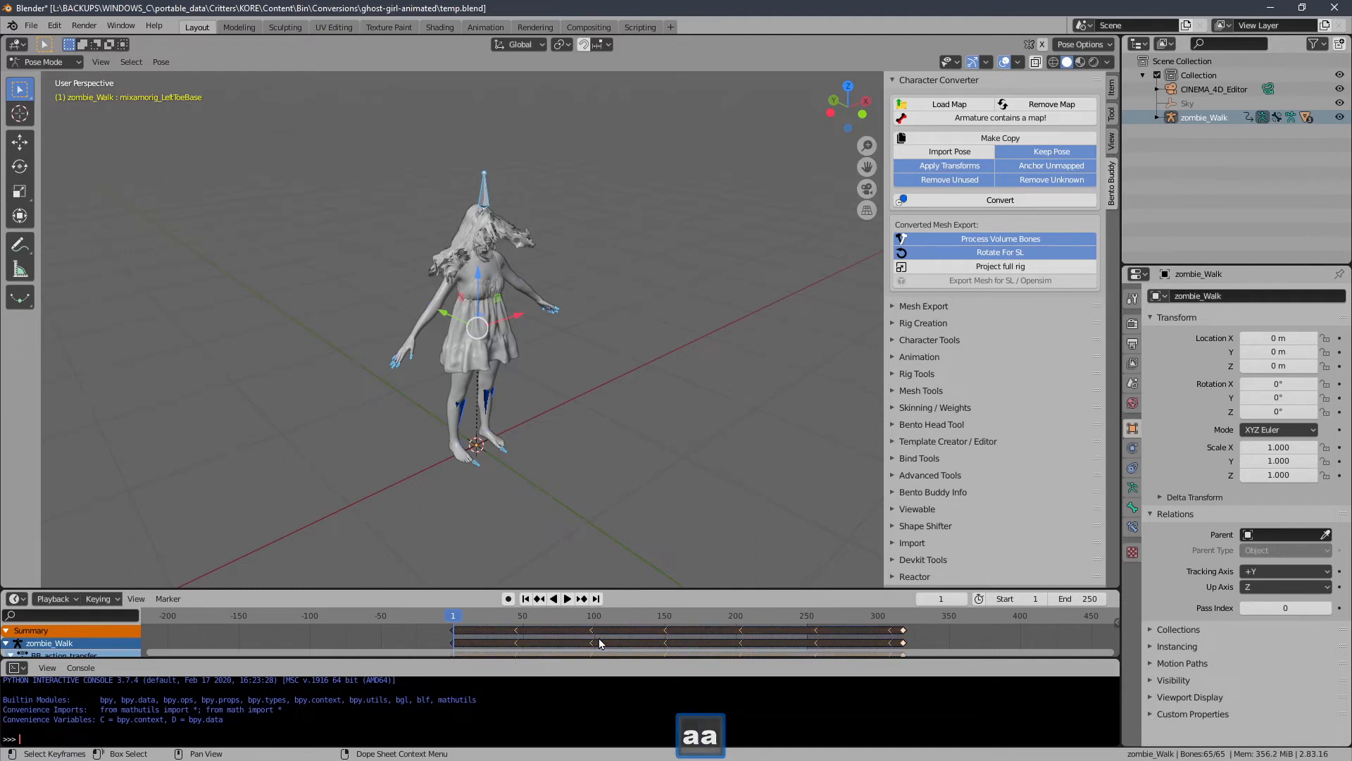
key("a")
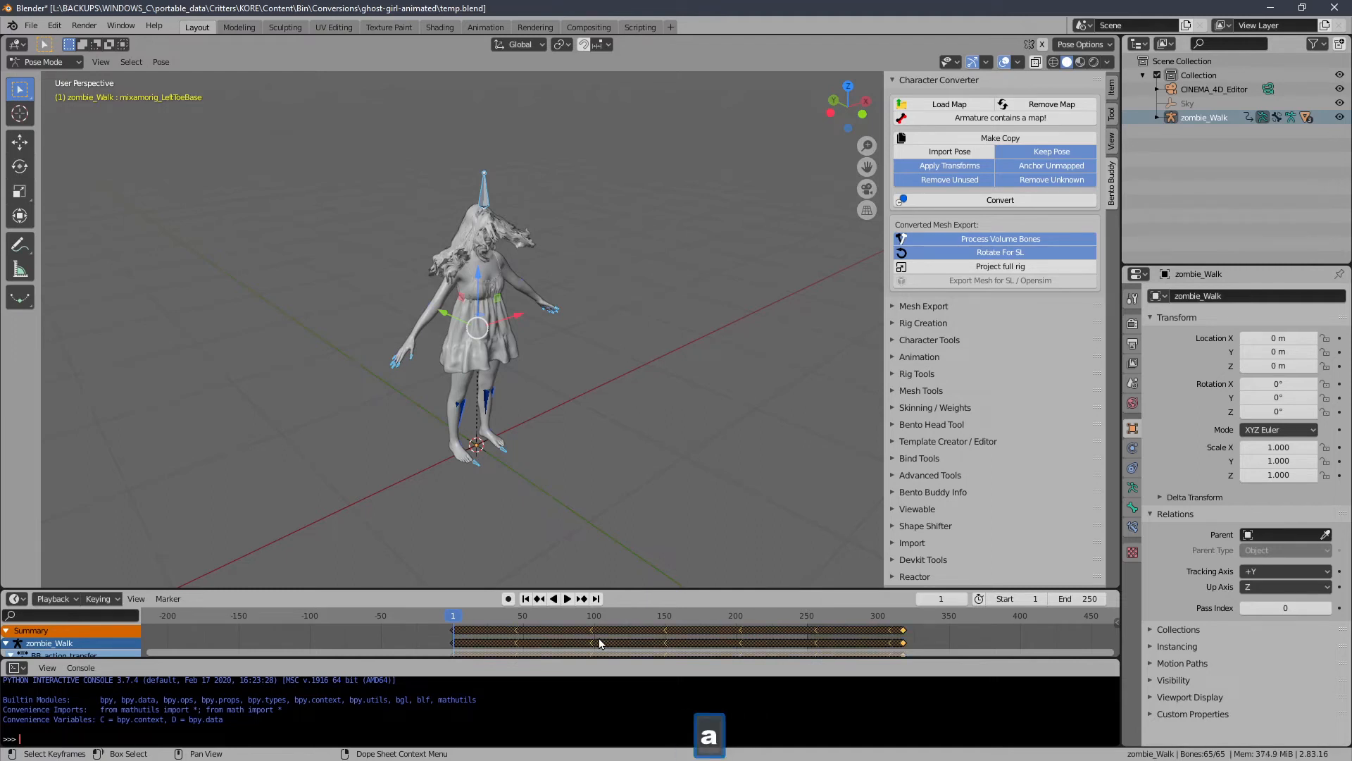
scroll(650, 635, "right", 8, "shift")
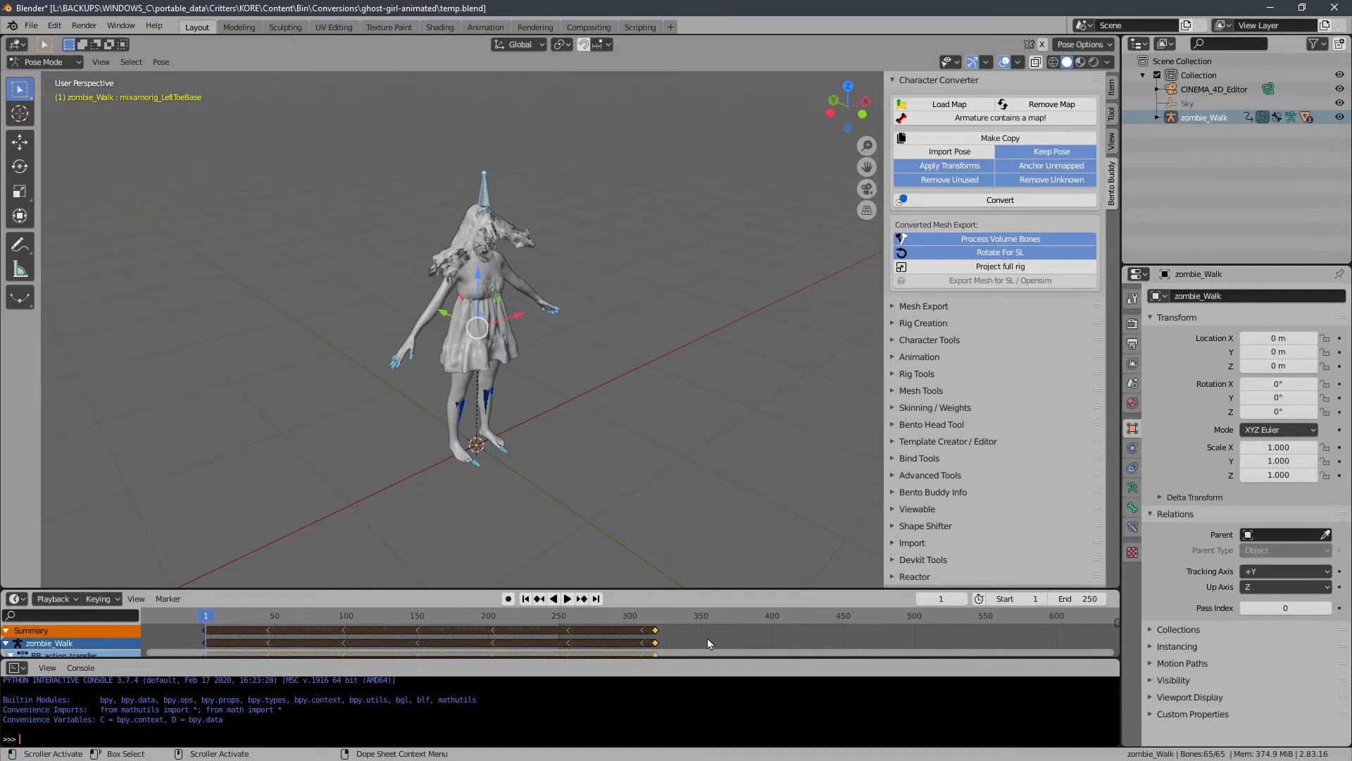
- Duplicate the selected keyframes and place the copy about 750 frames after the original sequence
middle_click_drag(706, 638, 571, 650, "ctrl")
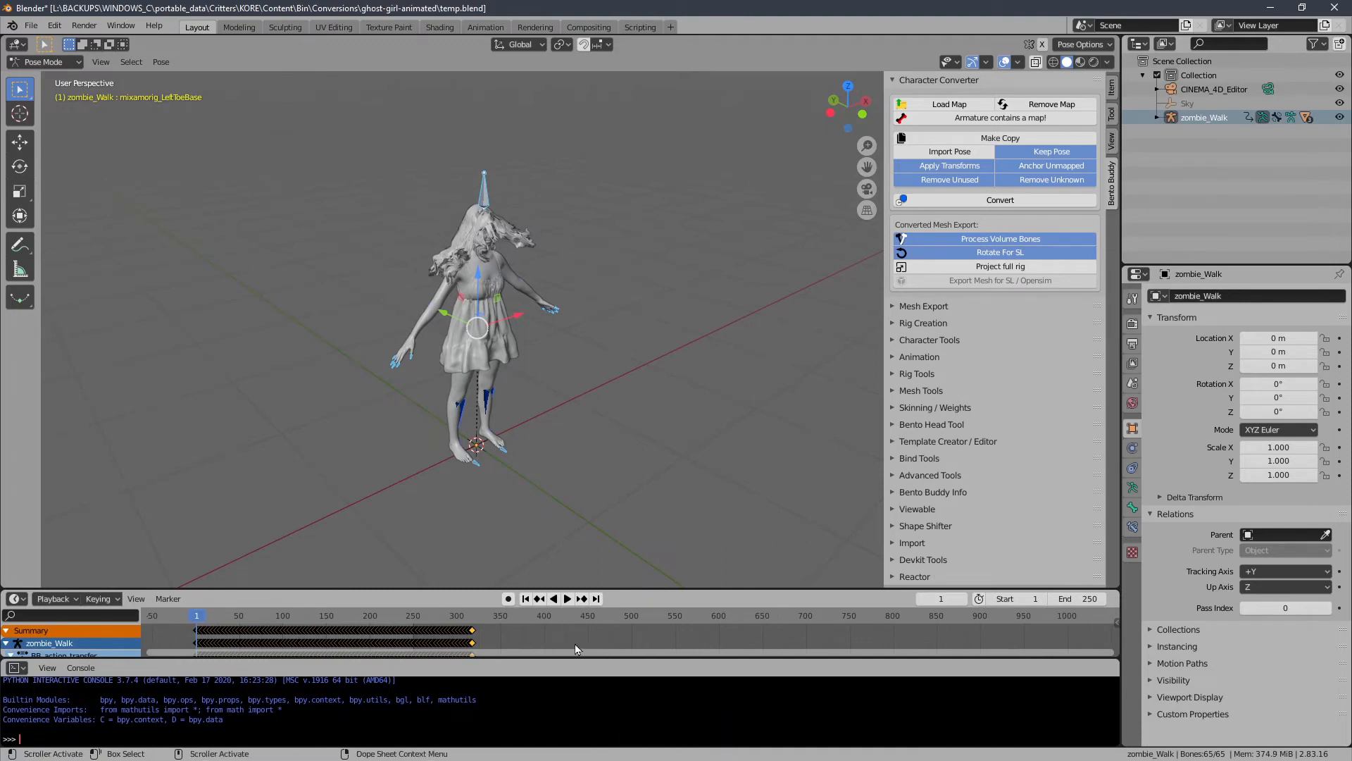
key("shift+d")
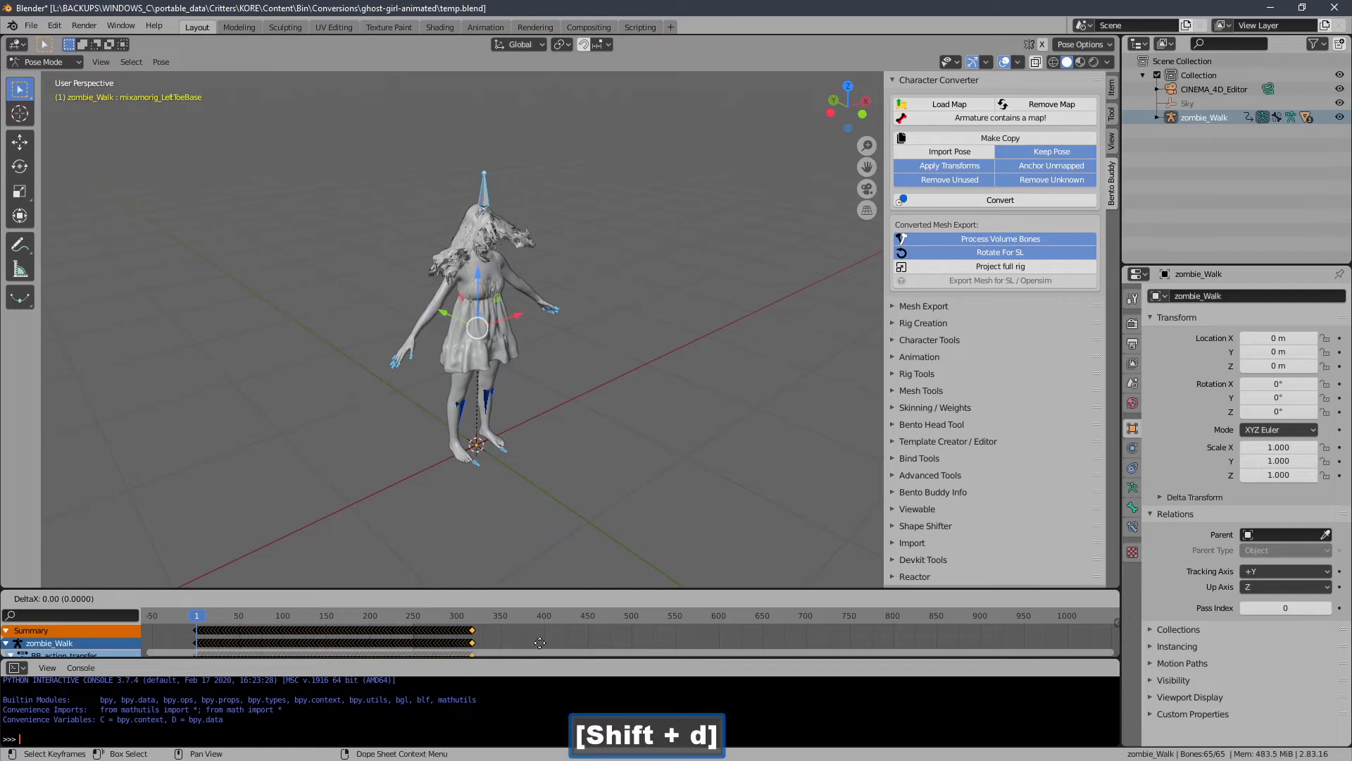
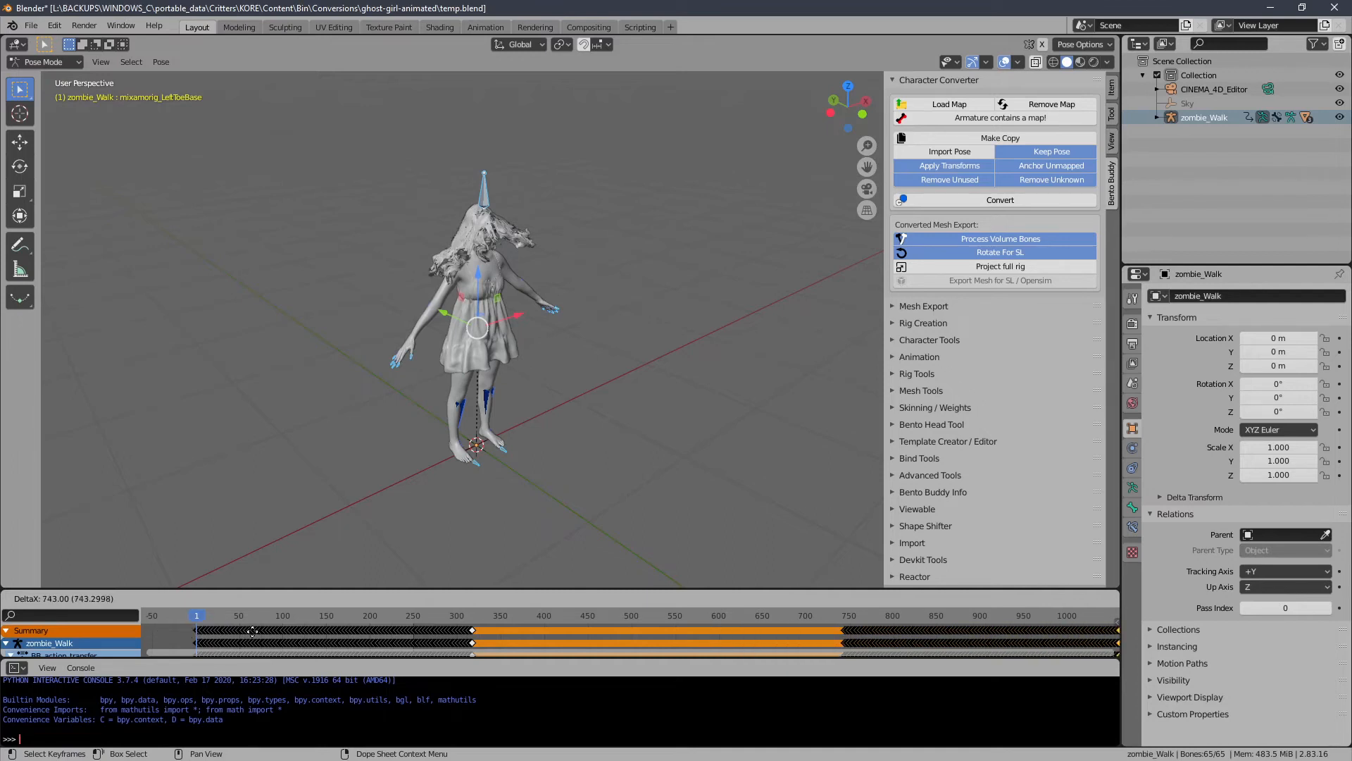
left_click(252, 631)
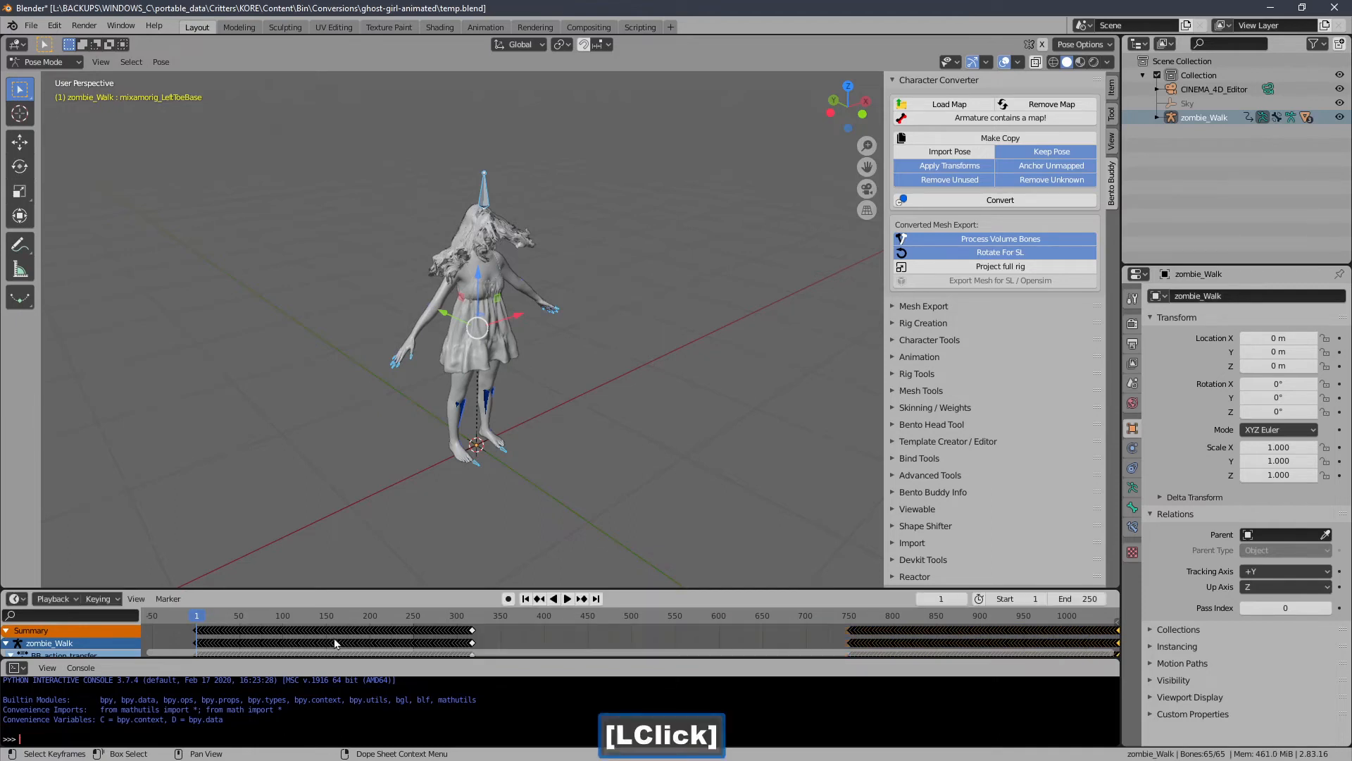
- Set the current frame to 1068 at the end of the copied keyframes and scale them by -1 to reverse them
middle_click_drag(524, 642, 590, 633, "ctrl")
mouse_move(710, 629)
middle_mouse_down("ctrl")
mouse_move(750, 634)
mouse_move(718, 637)
middle_mouse_up("ctrl")
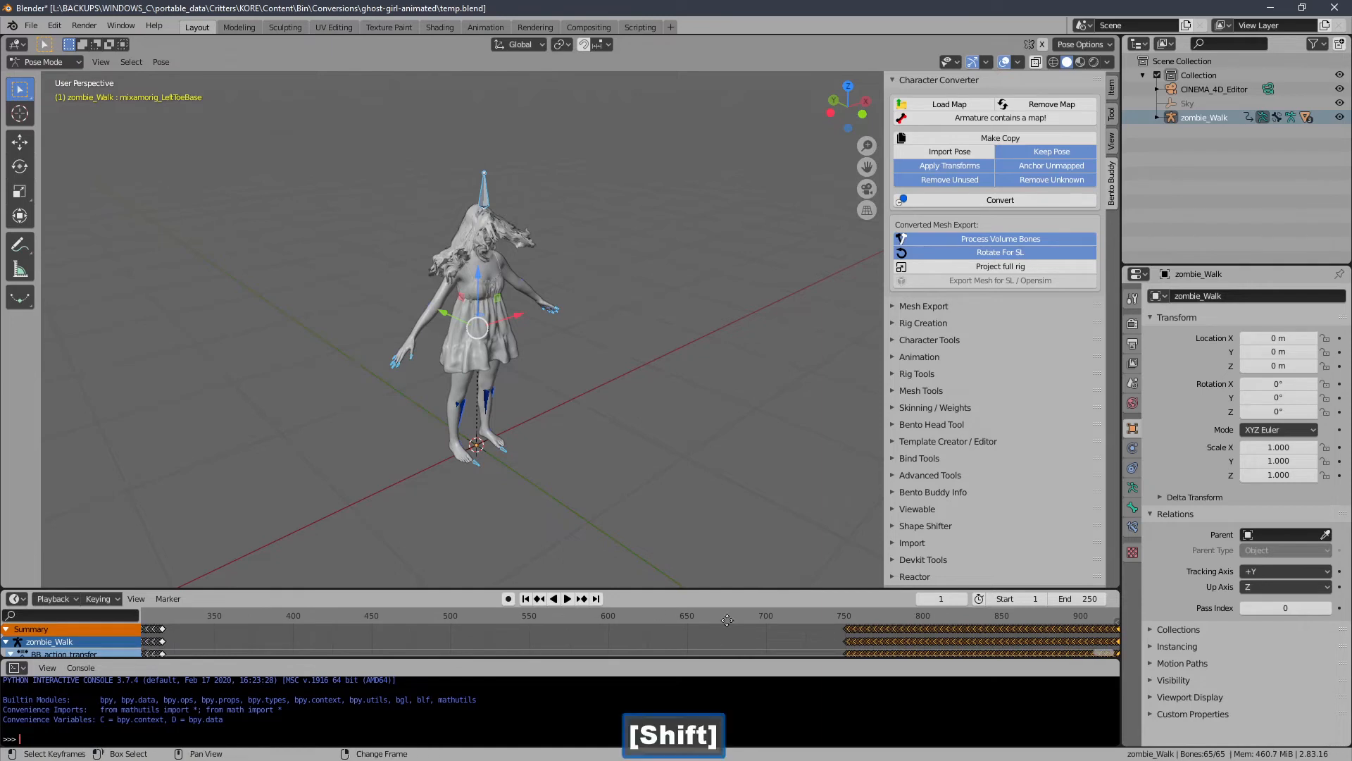
middle_click_drag(509, 648, 408, 641, "shift")
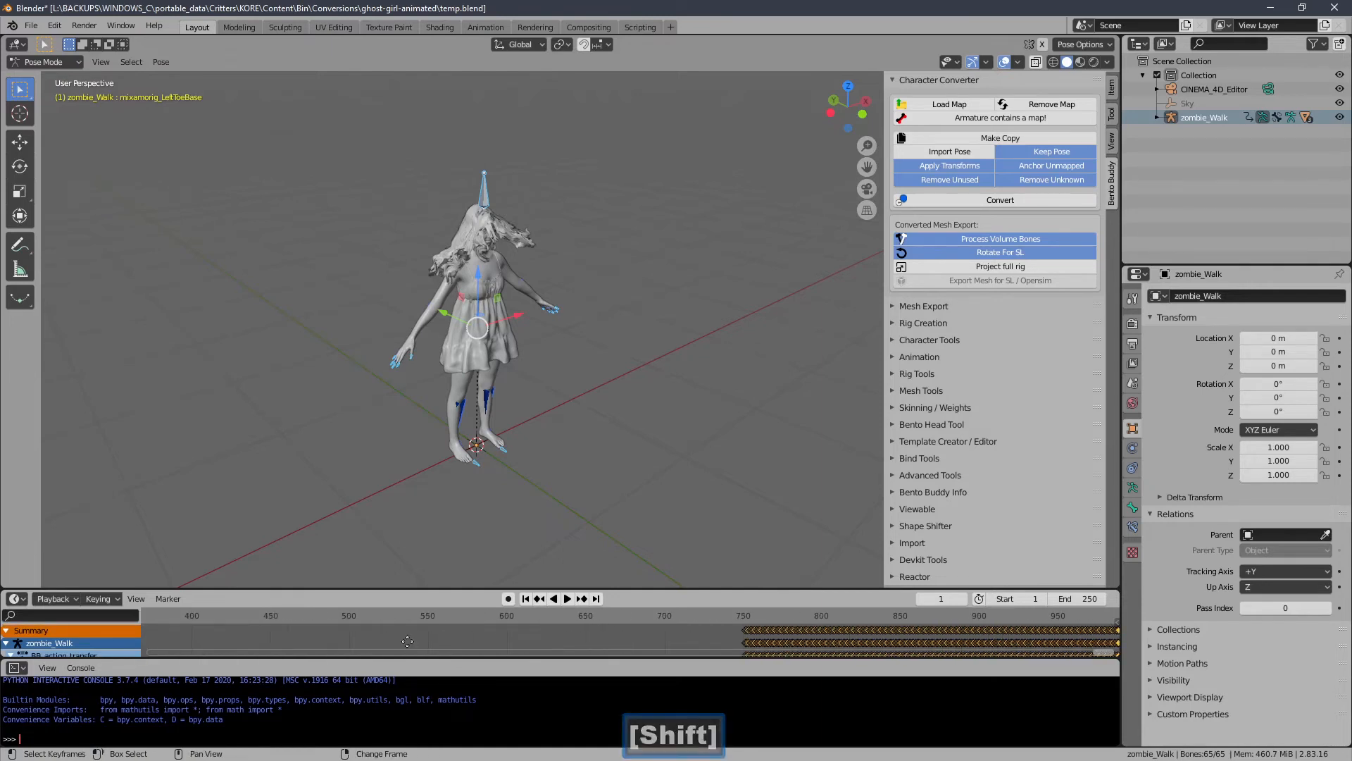
middle_click_drag(661, 653, 607, 616, "ctrl")
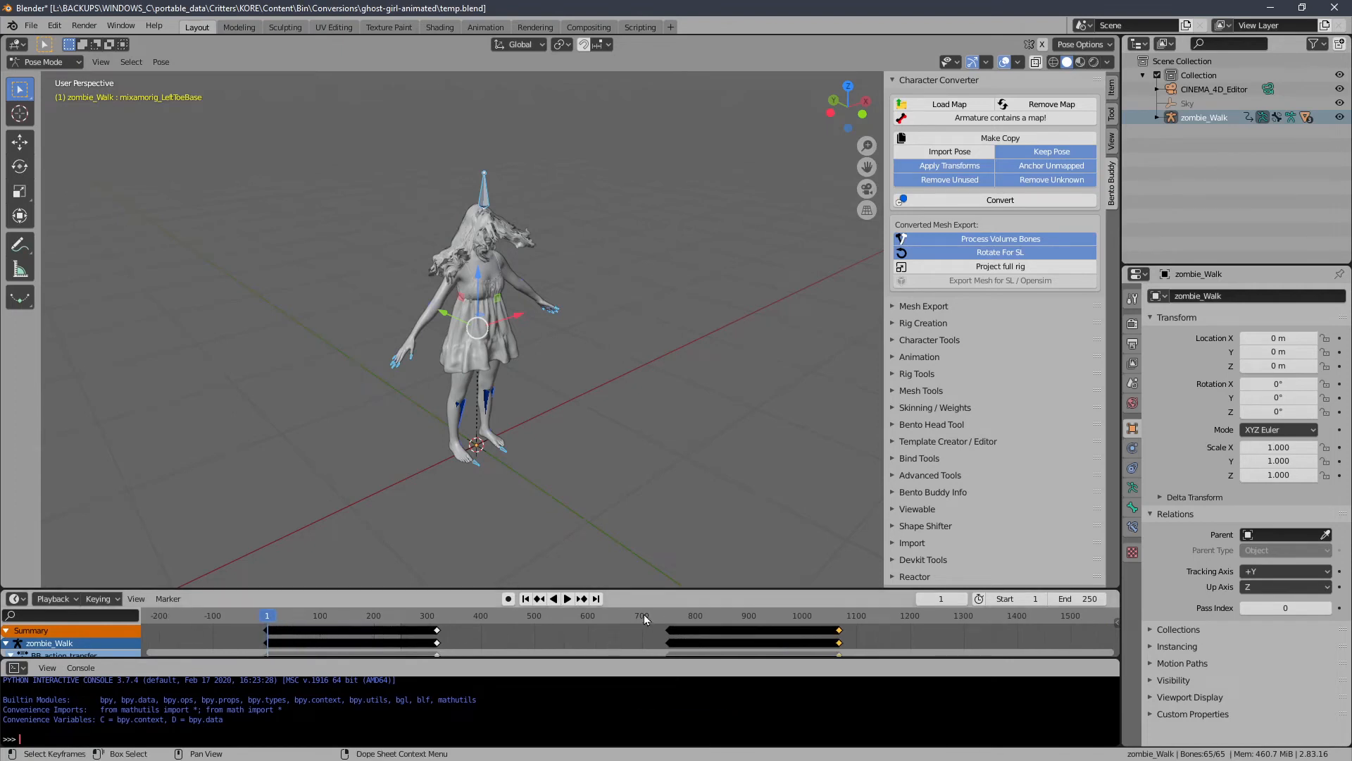
left_click_drag(643, 614, 842, 612)
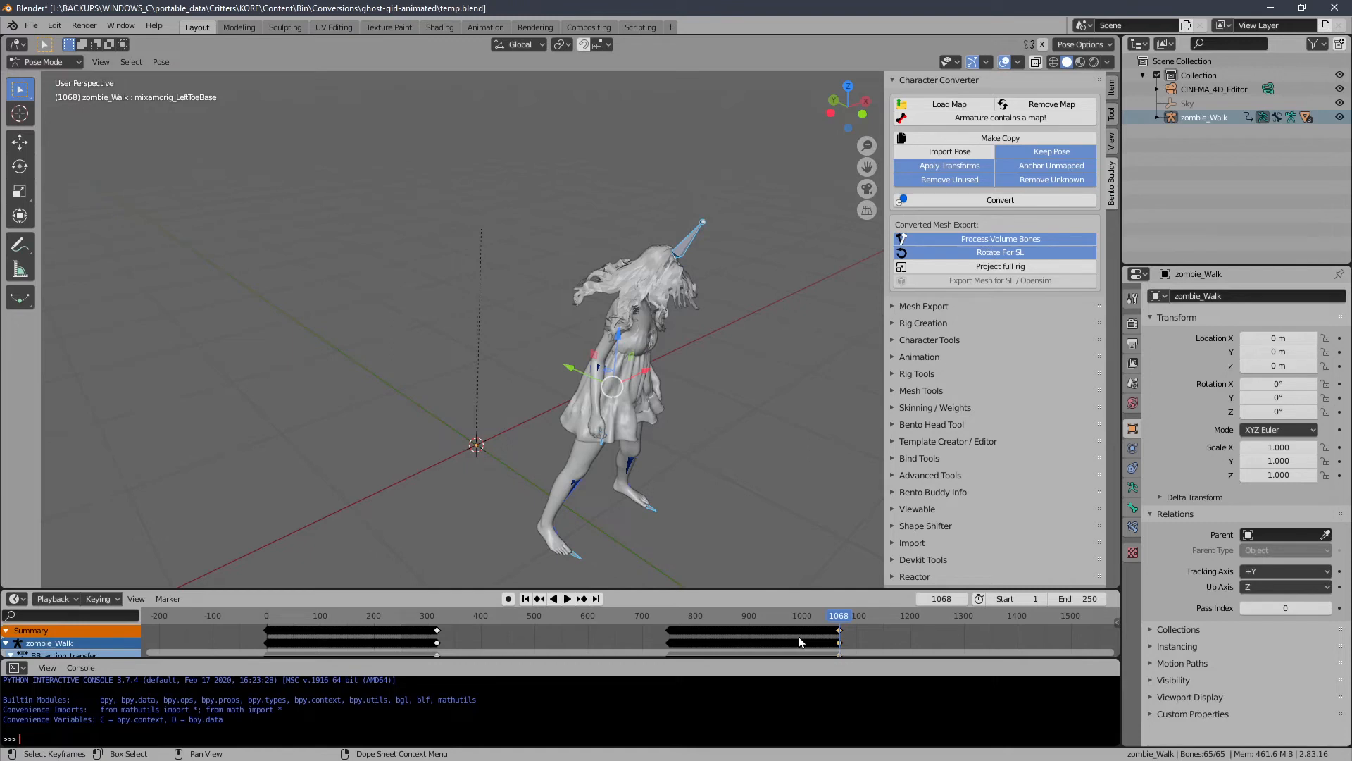
key("s")
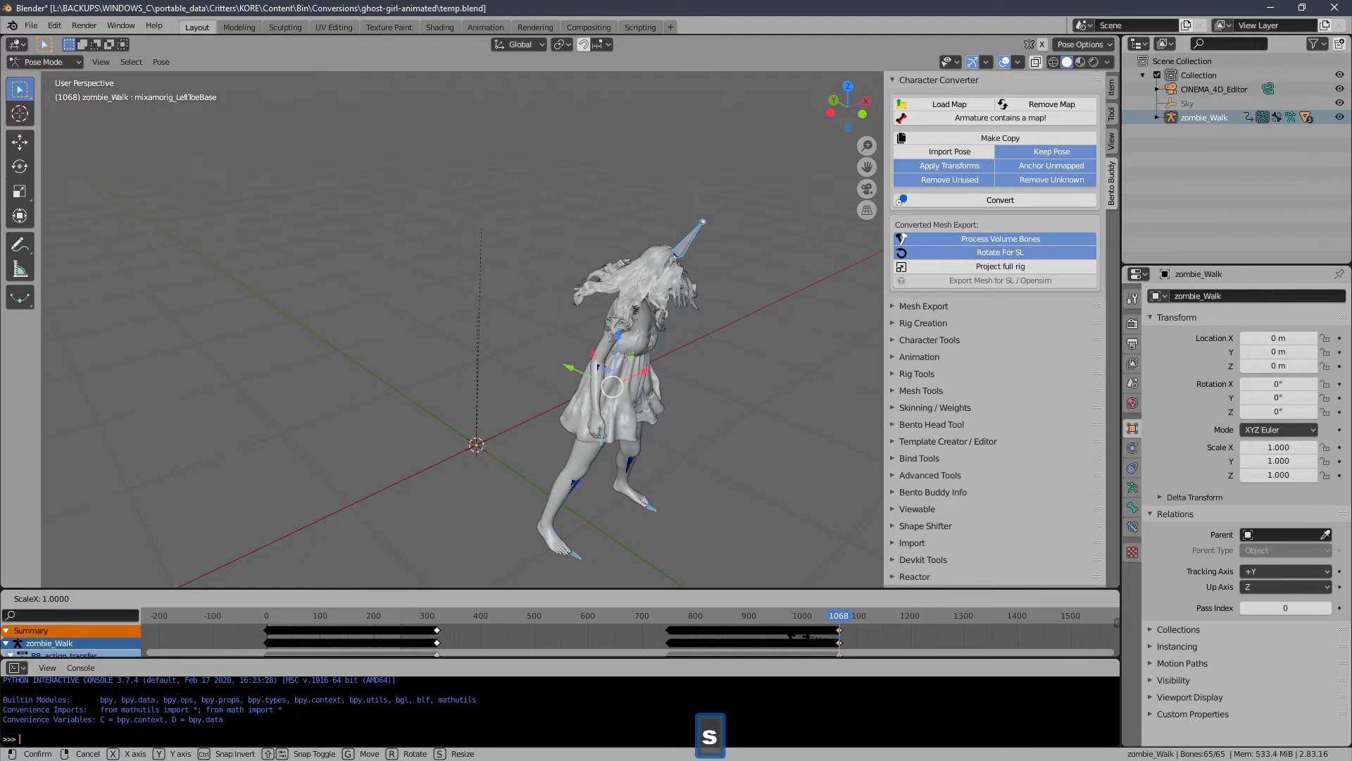
key("minus")
key("1")
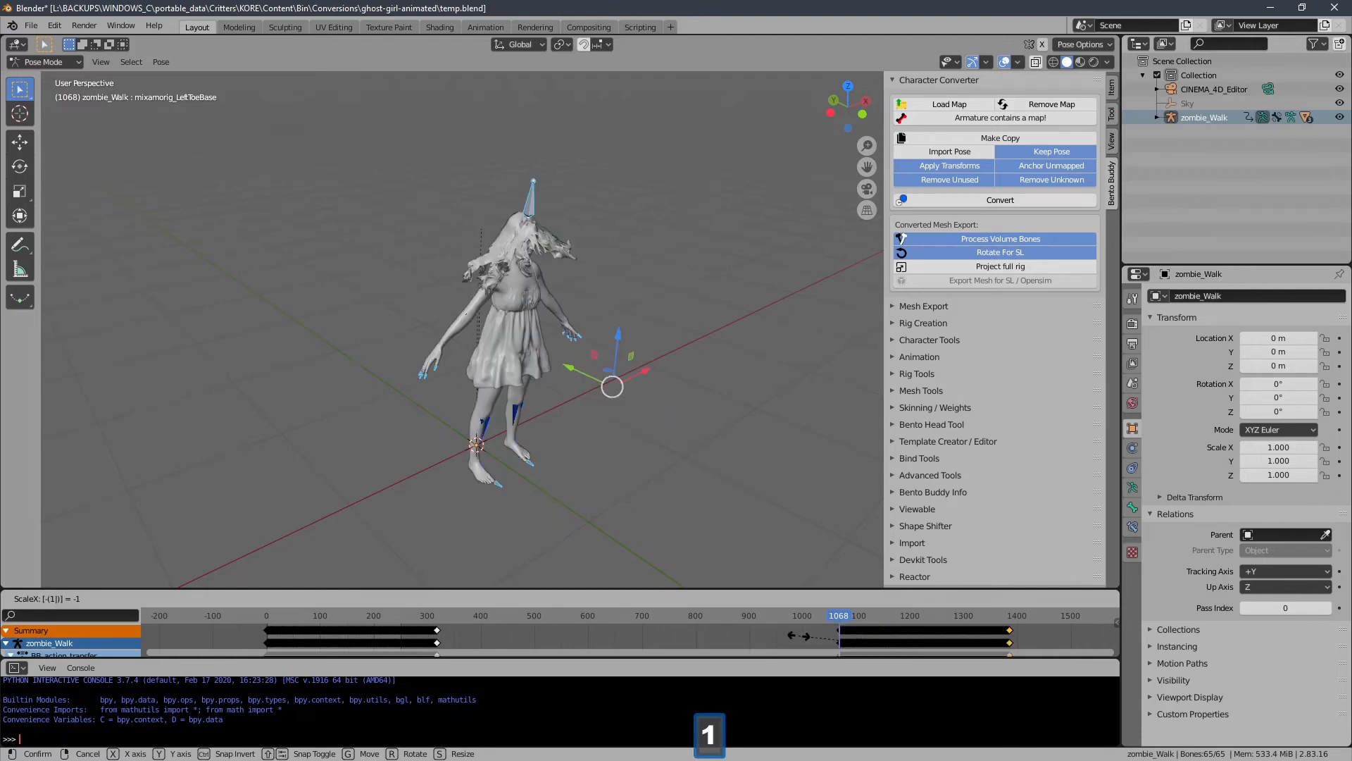
key("Return")
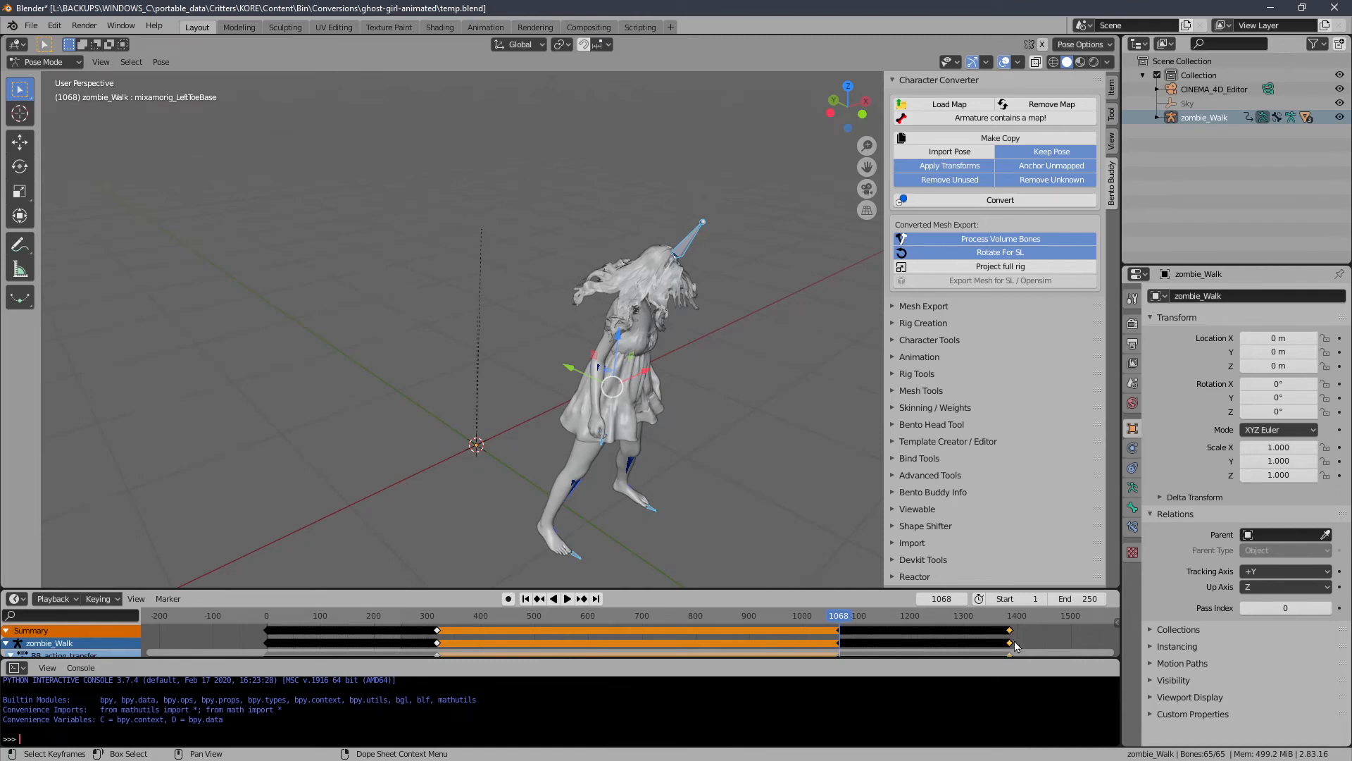
- Move the reversed keyframes back so they start at frame 318, directly after the last original keyframe
key("g")
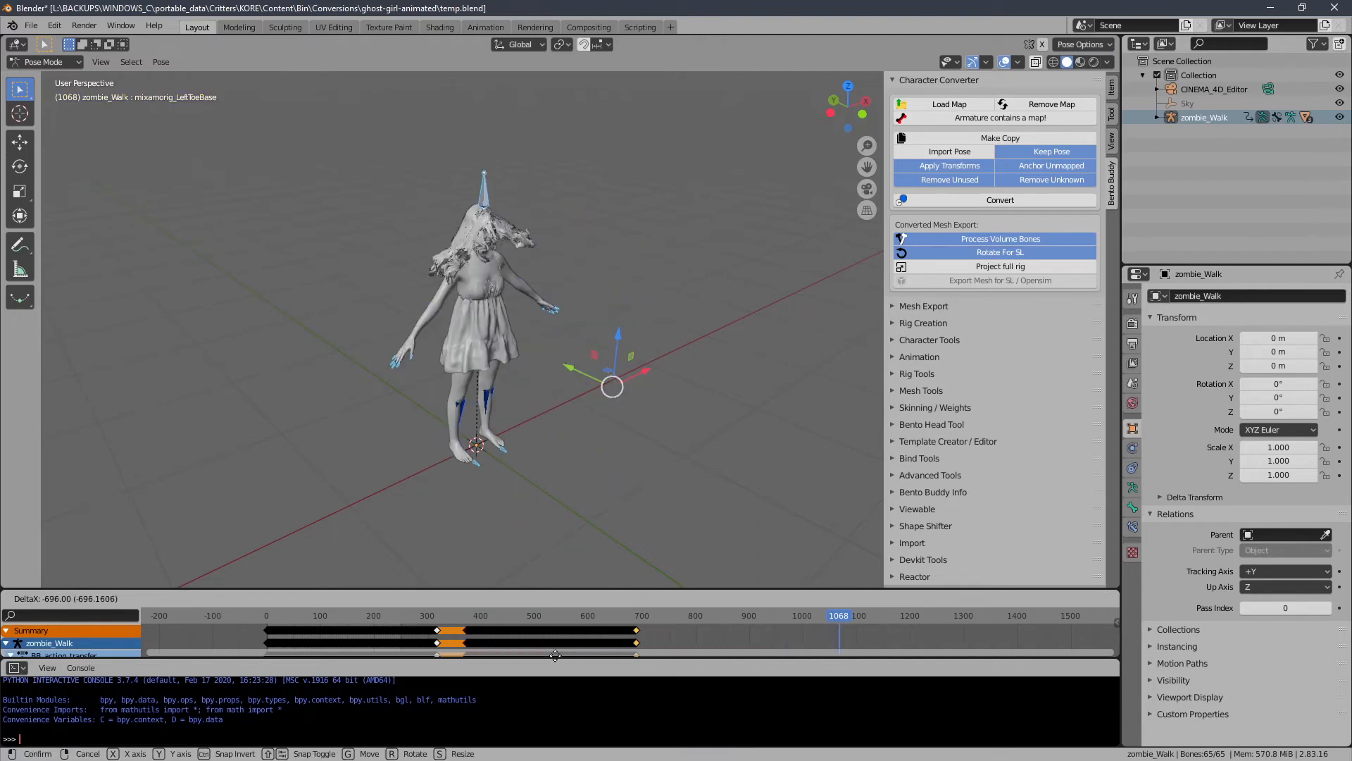
left_click(541, 610)
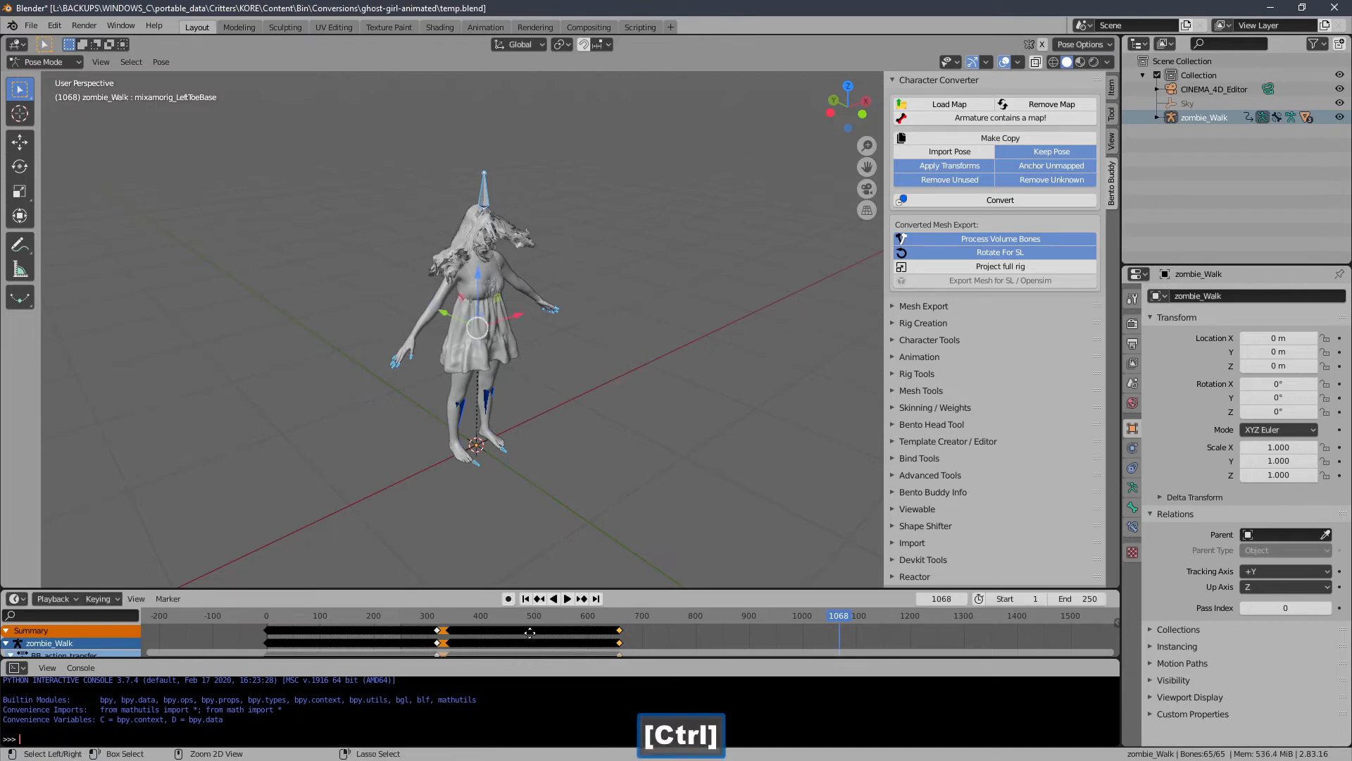
middle_click_drag(519, 620, 709, 635, "ctrl")
middle_click_drag(265, 646, 680, 648, "shift")
middle_click_drag(547, 645, 872, 649, "shift")
middle_click_drag(754, 652, 728, 644, "ctrl")
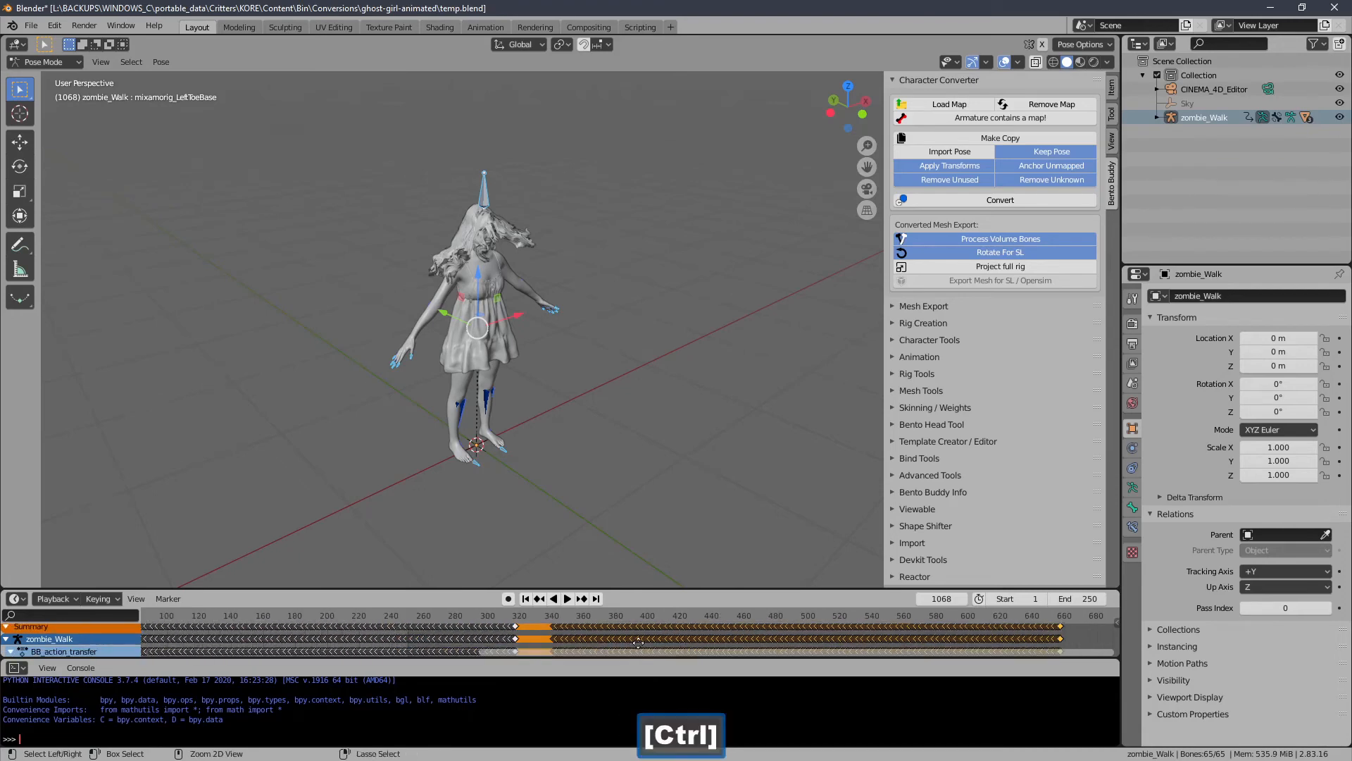
middle_click_drag(643, 647, 745, 644, "ctrl")
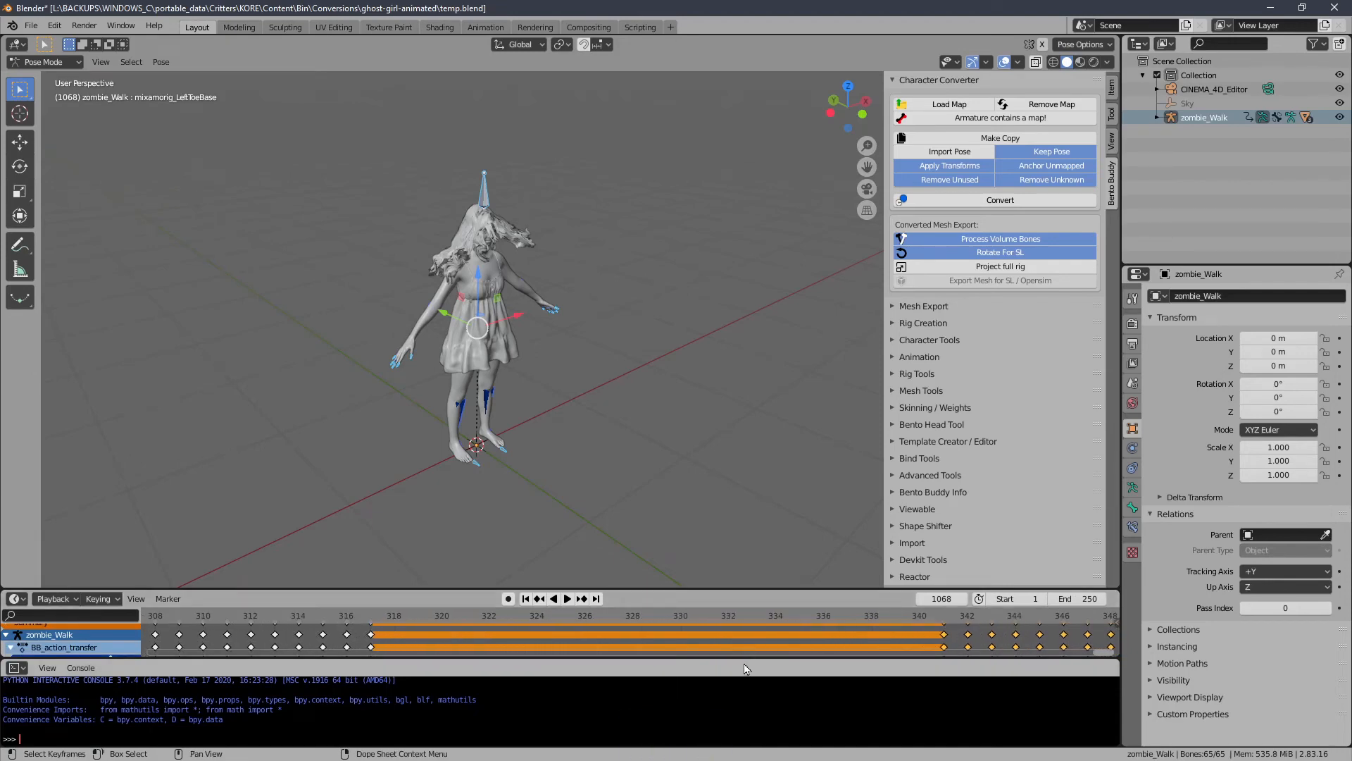
left_click_drag(746, 660, 745, 698)
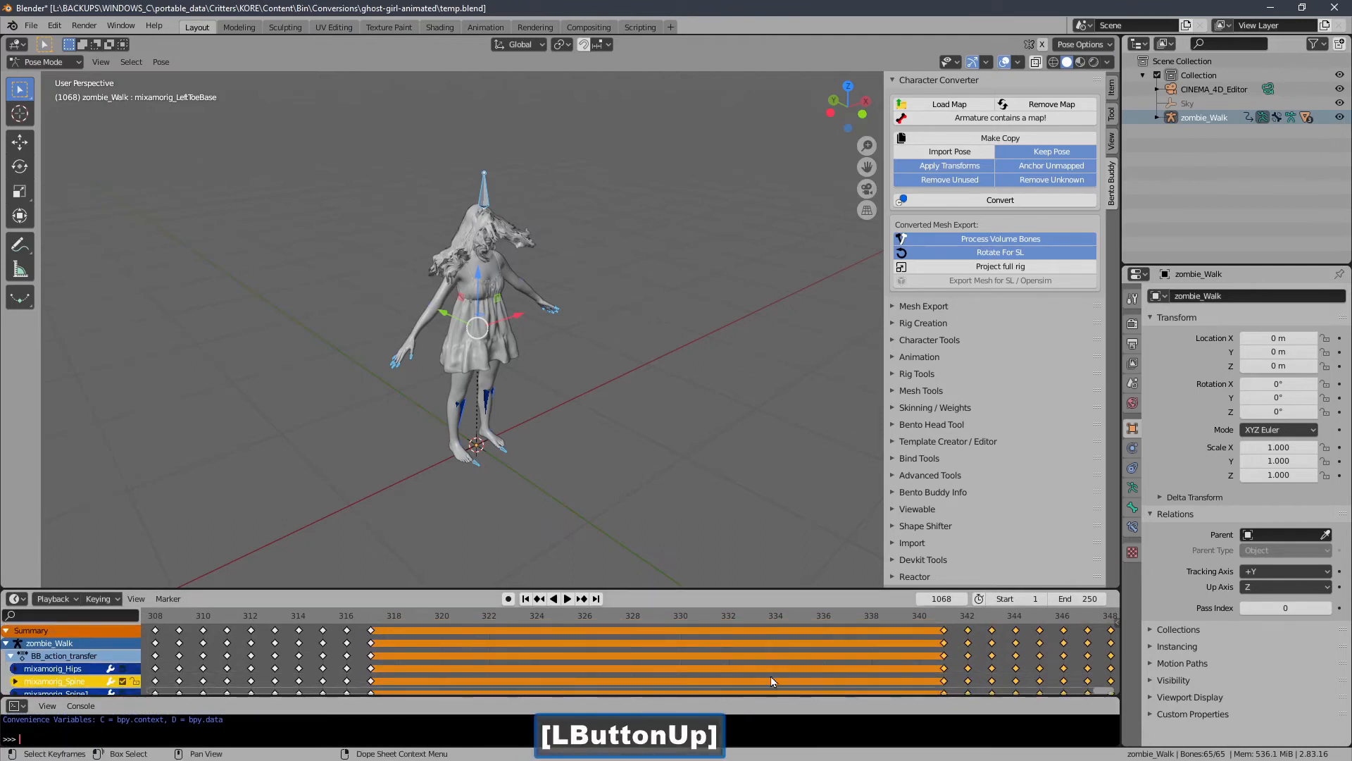
key("g")
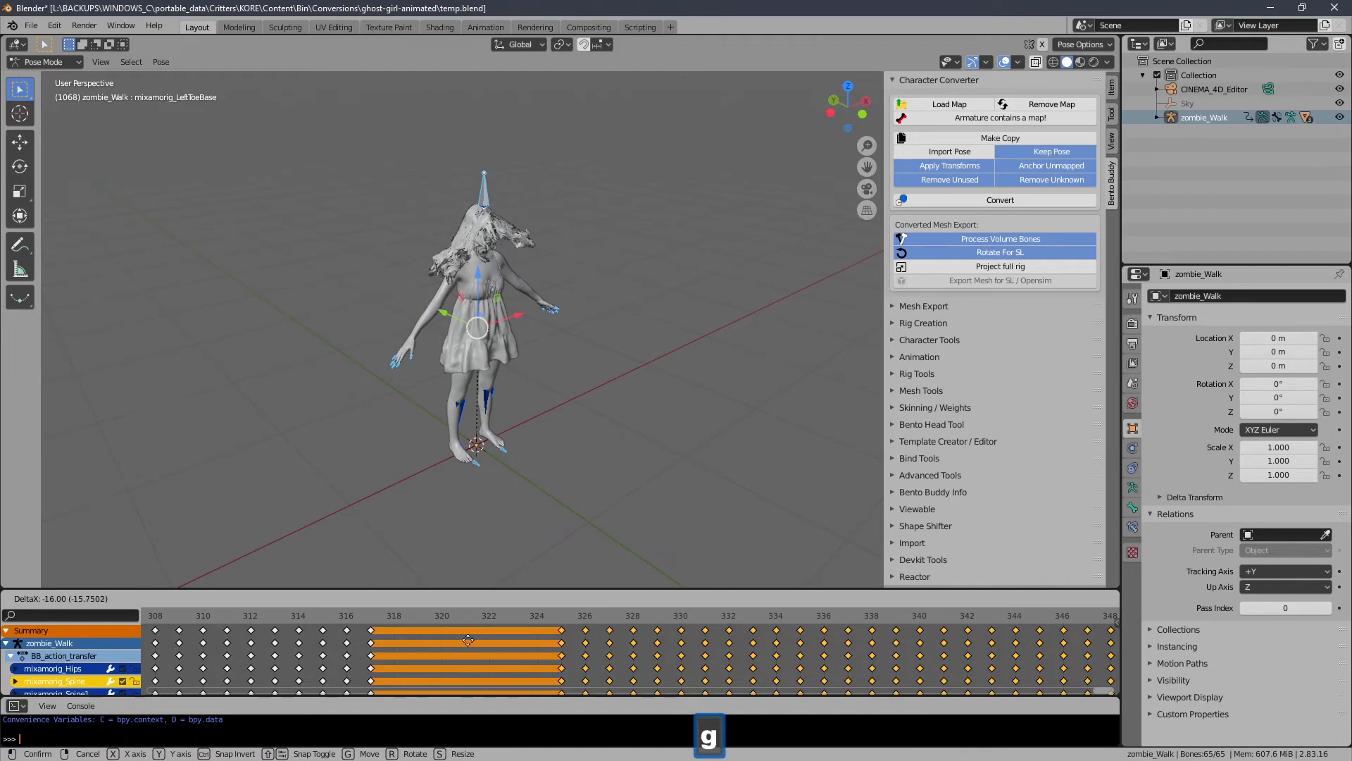
left_click(384, 641)
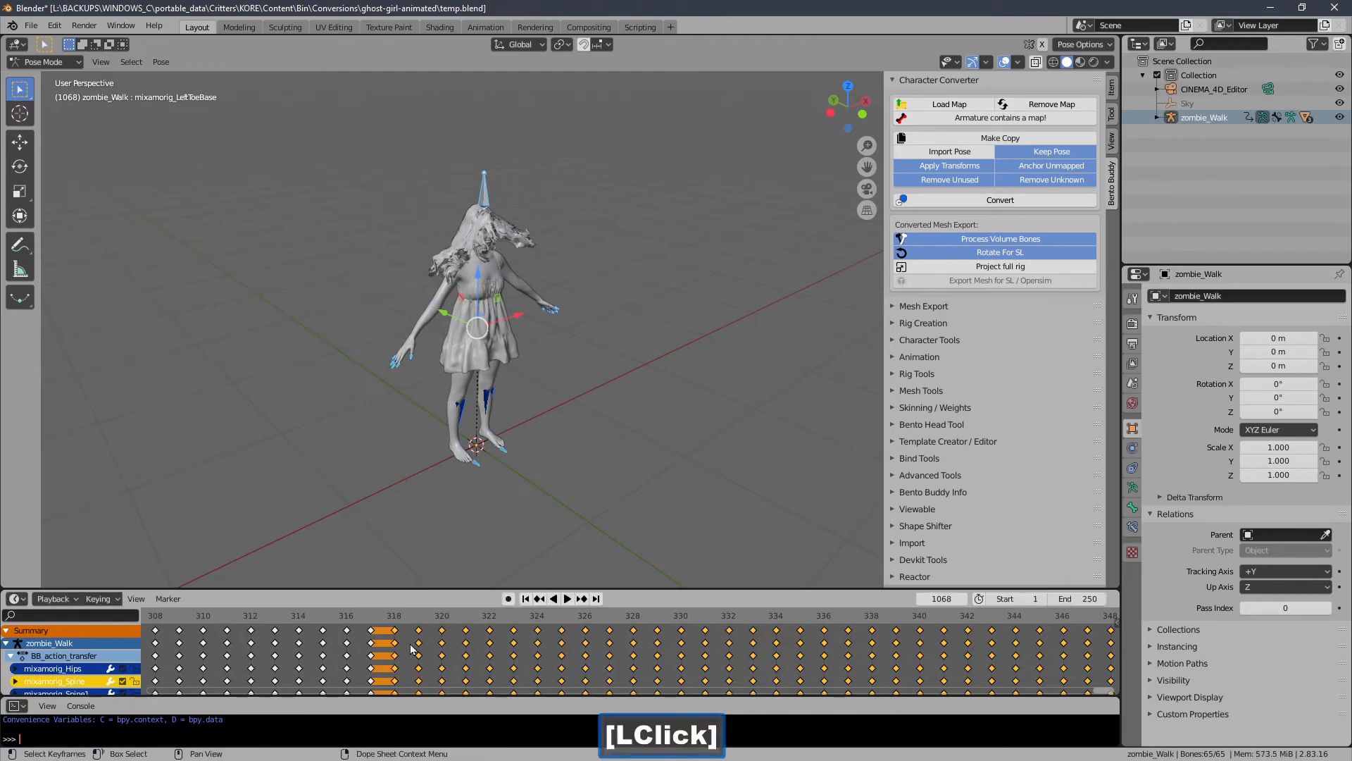
- Deselect the bones, scrub the extended animation, and return to frame 1 in Object Mode
middle_click_drag(520, 650, 369, 651, "ctrl")
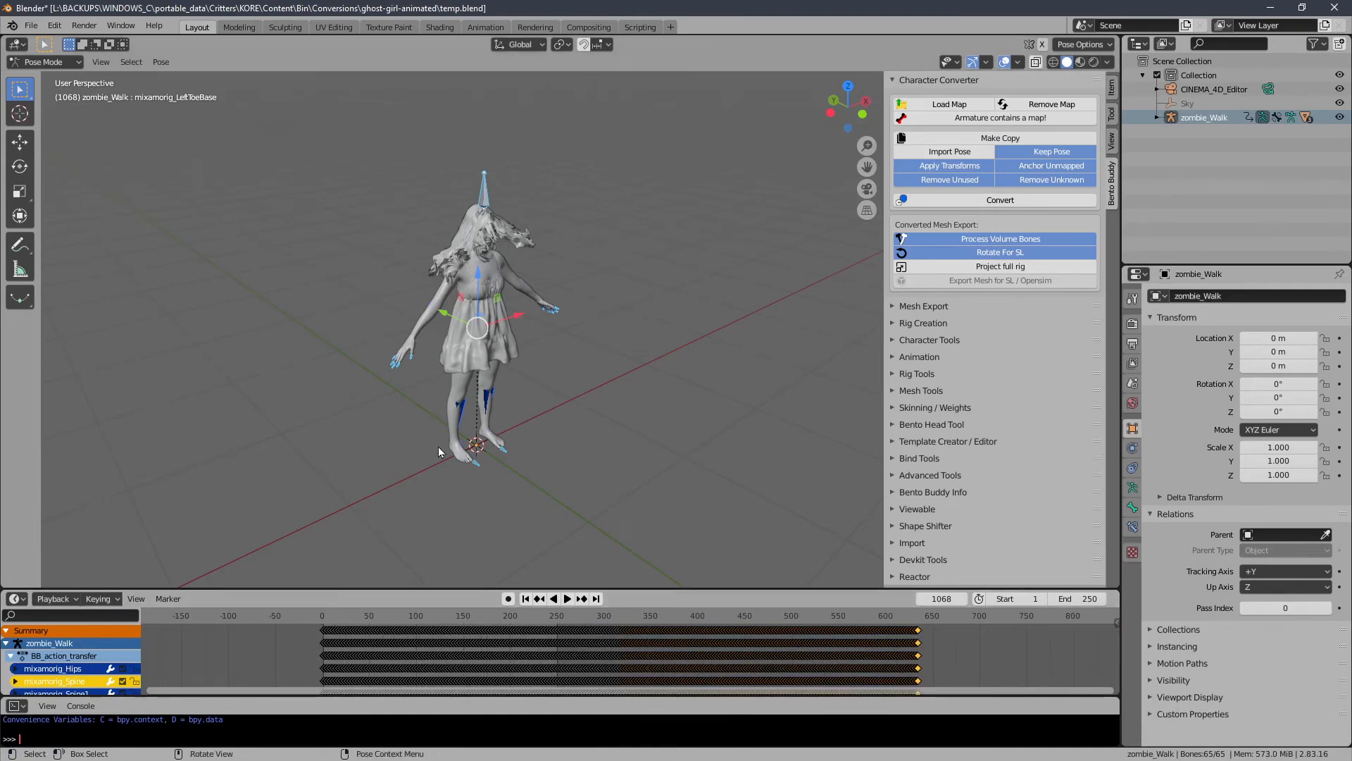
left_click(296, 322)
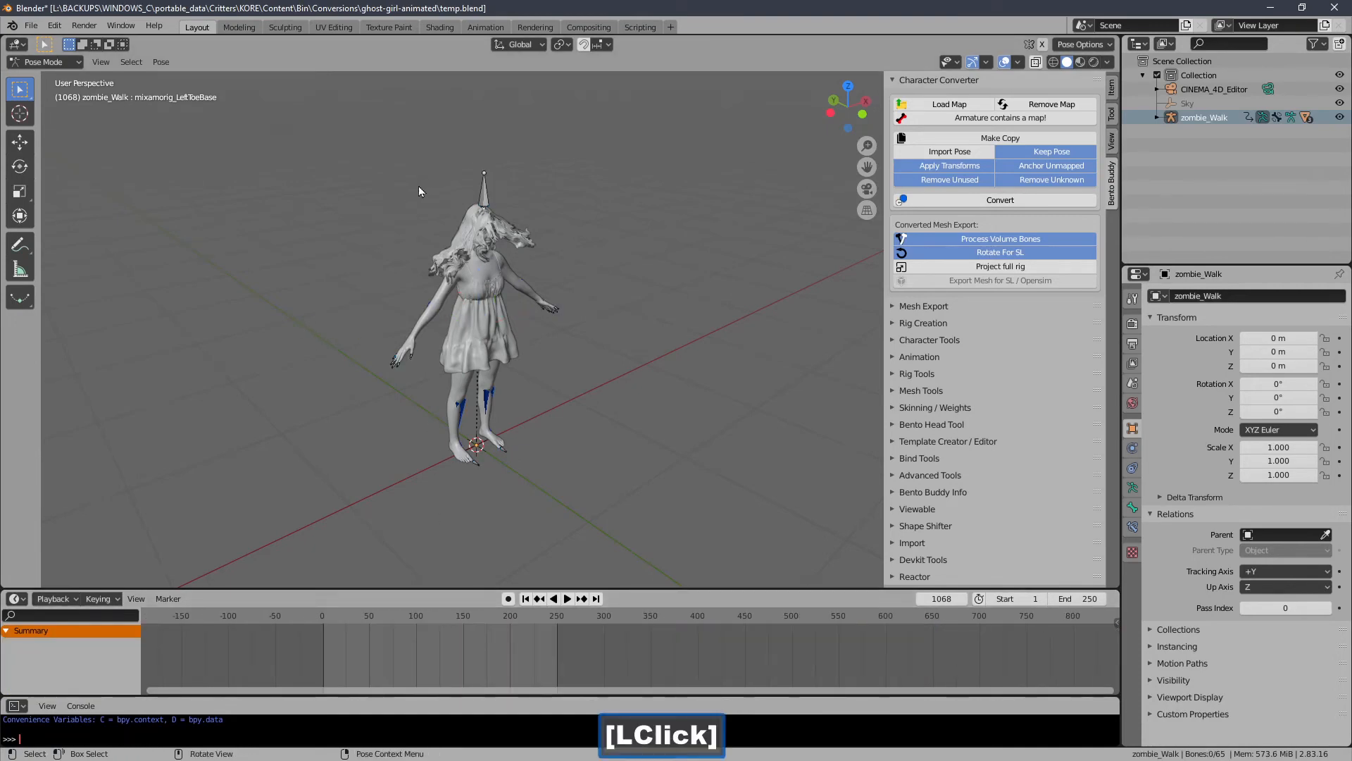
middle_click_drag(374, 206, 360, 572, "shift")
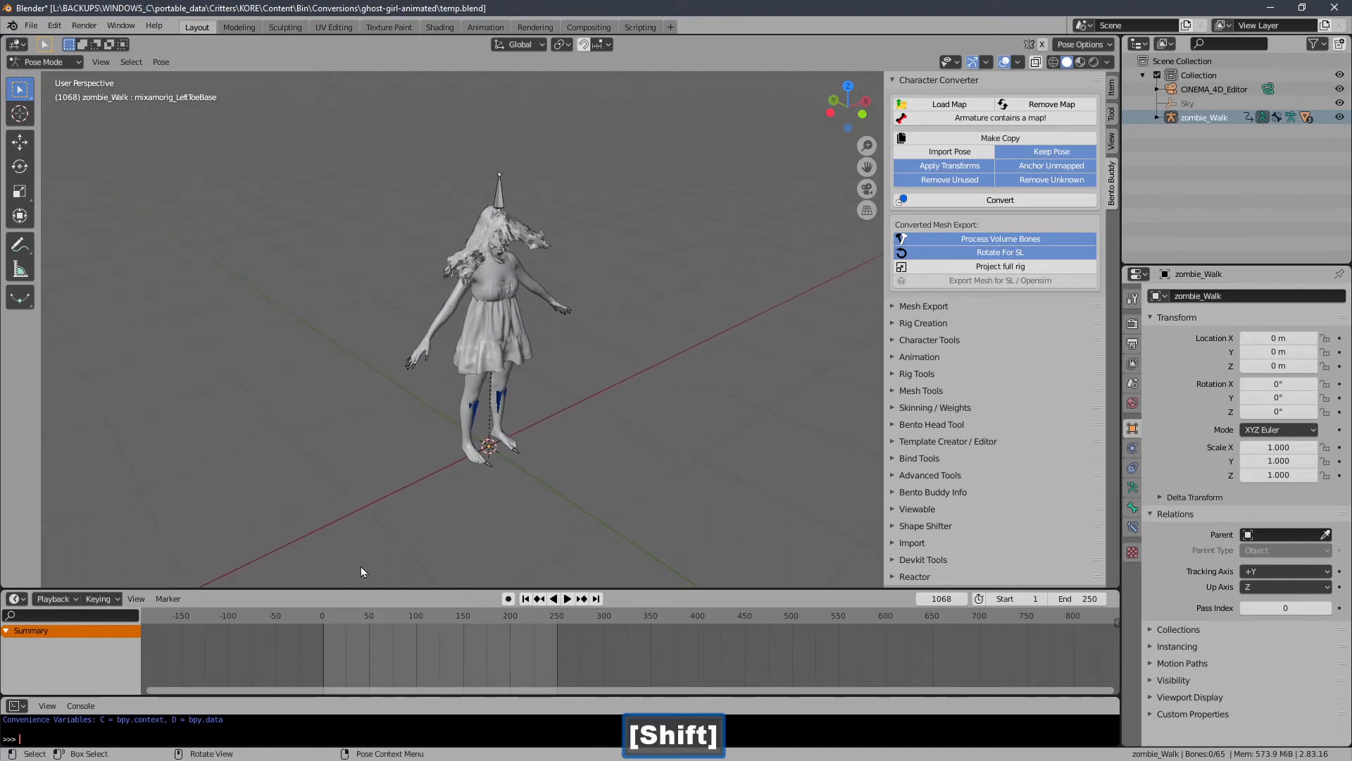
left_click_drag(329, 617, 587, 624)
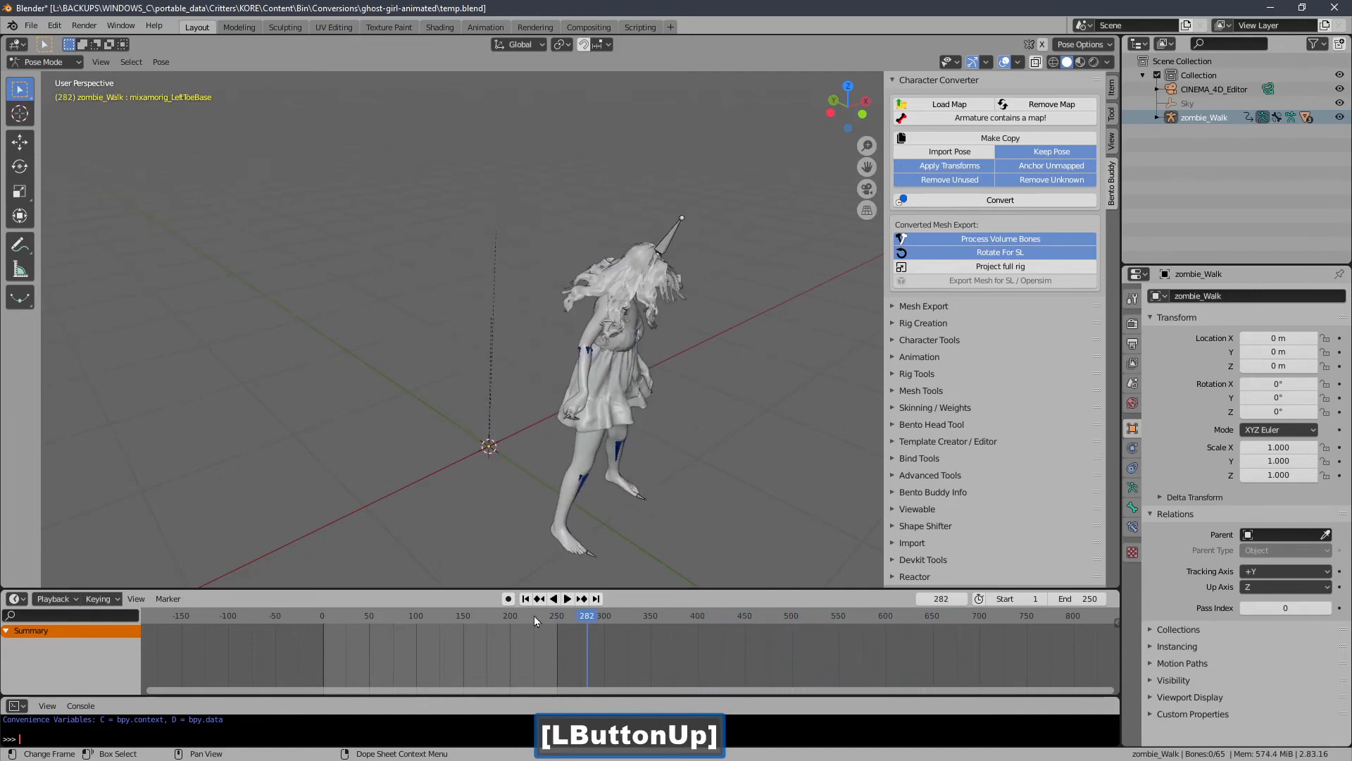
left_click(525, 599)
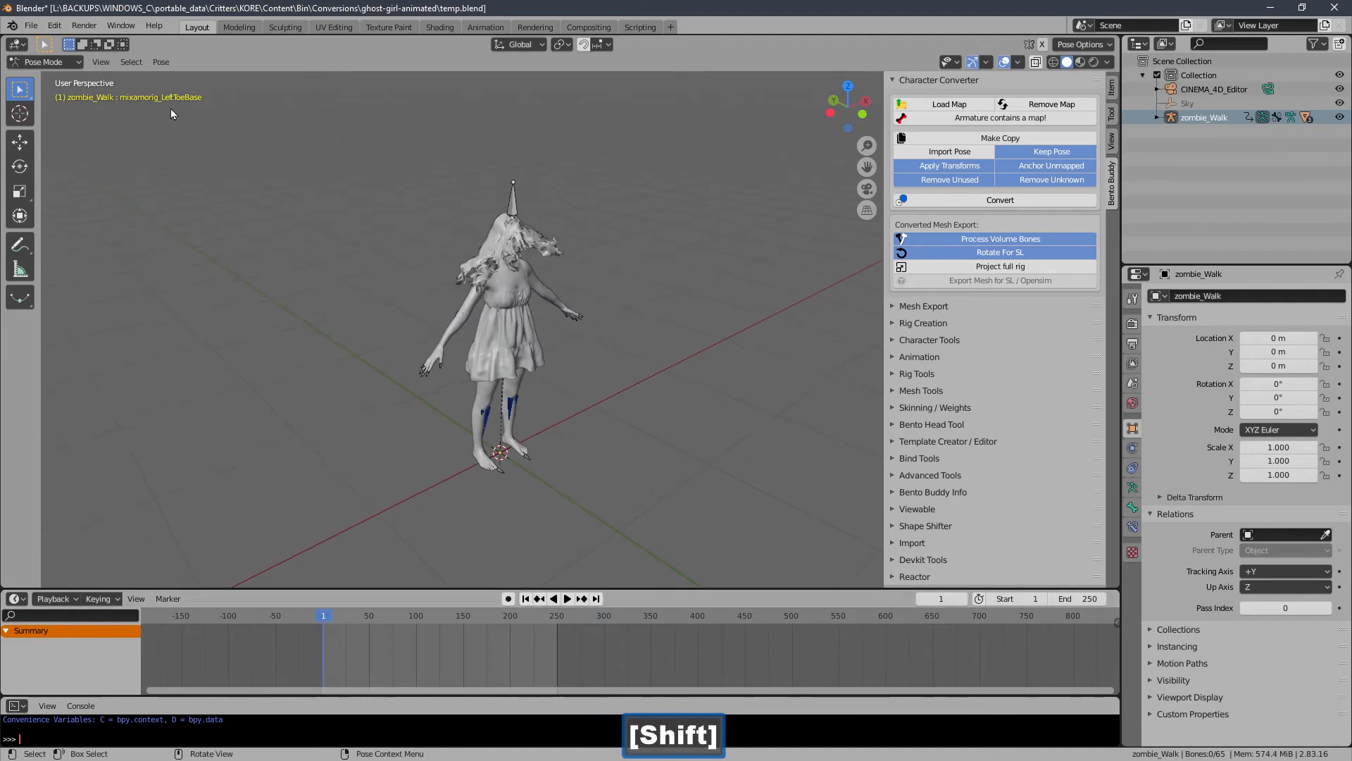
left_click(46, 62)
left_click(35, 75)
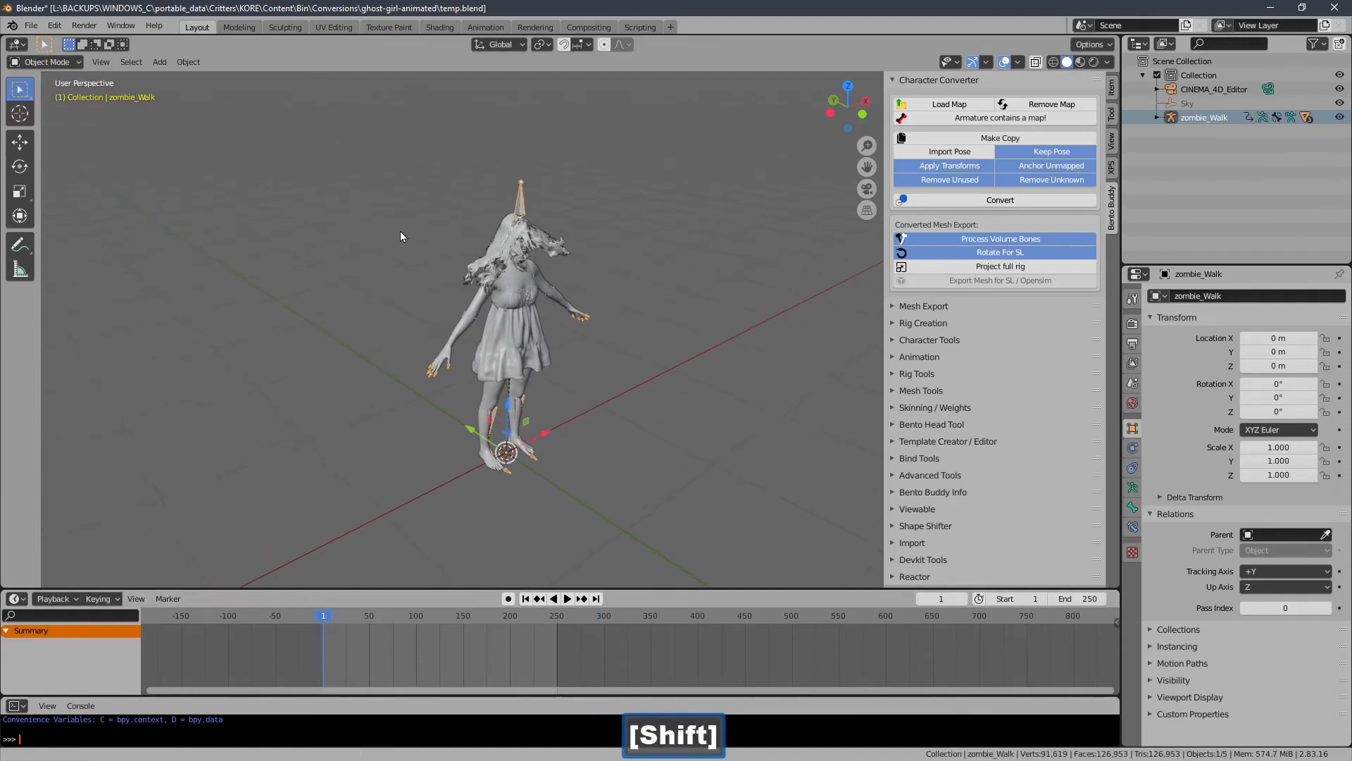
- Save the extended walk animation in the current blend file, temp.blend
middle_click_drag(400, 231, 416, 197)
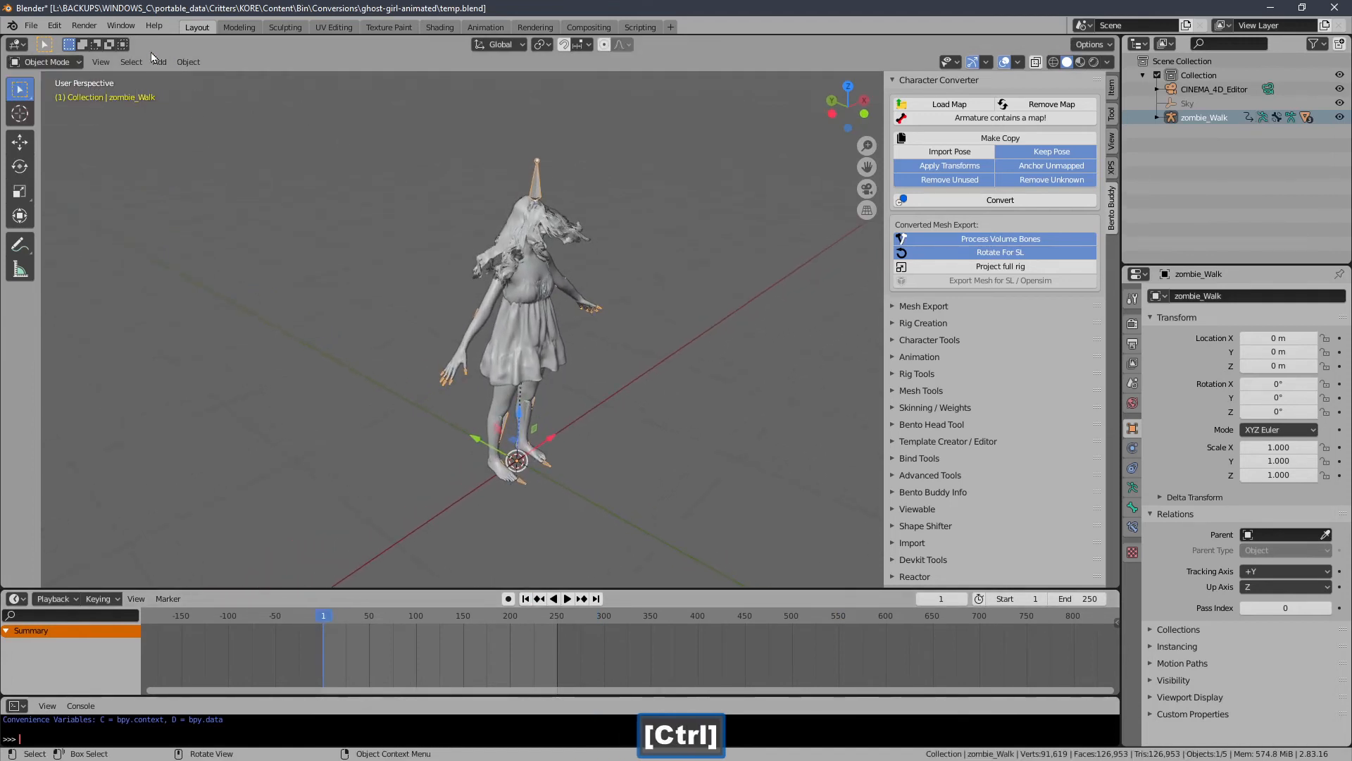
left_click(31, 25)
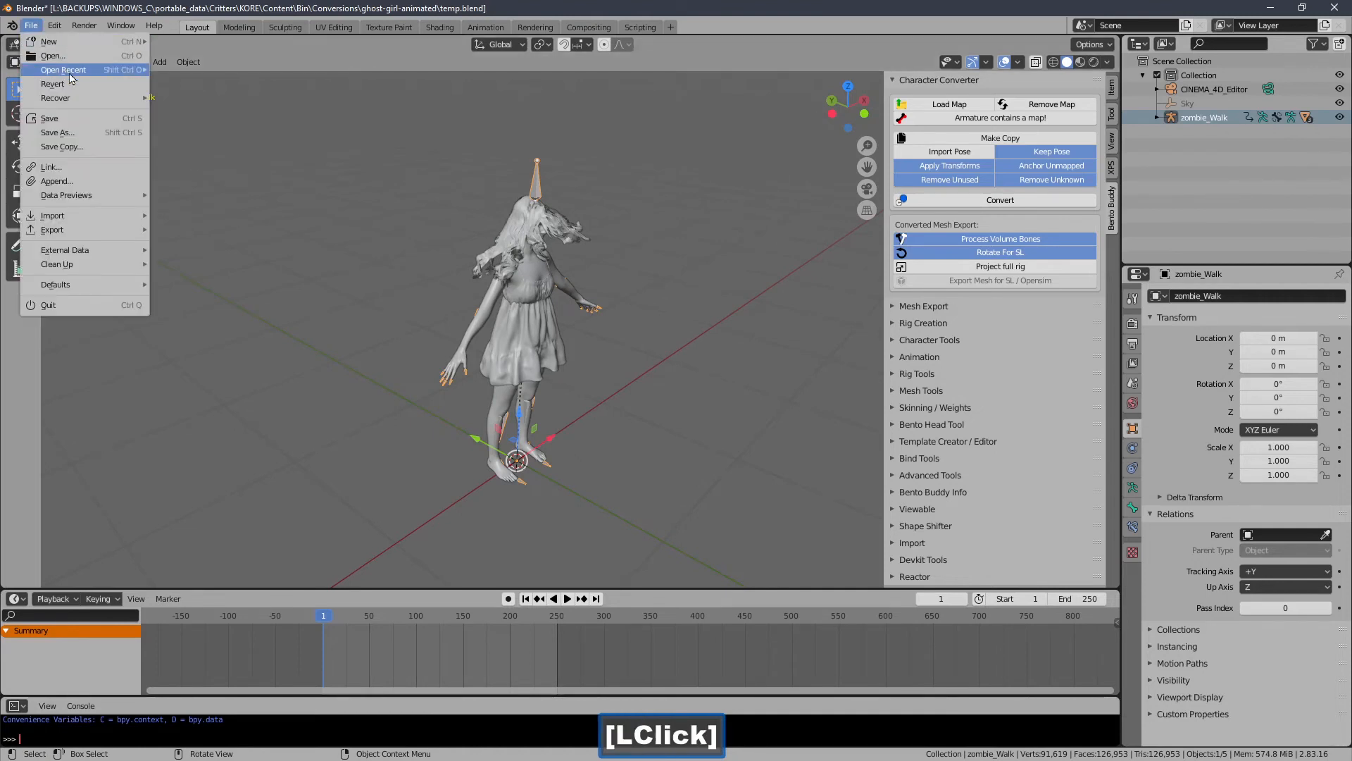
left_click(99, 120)
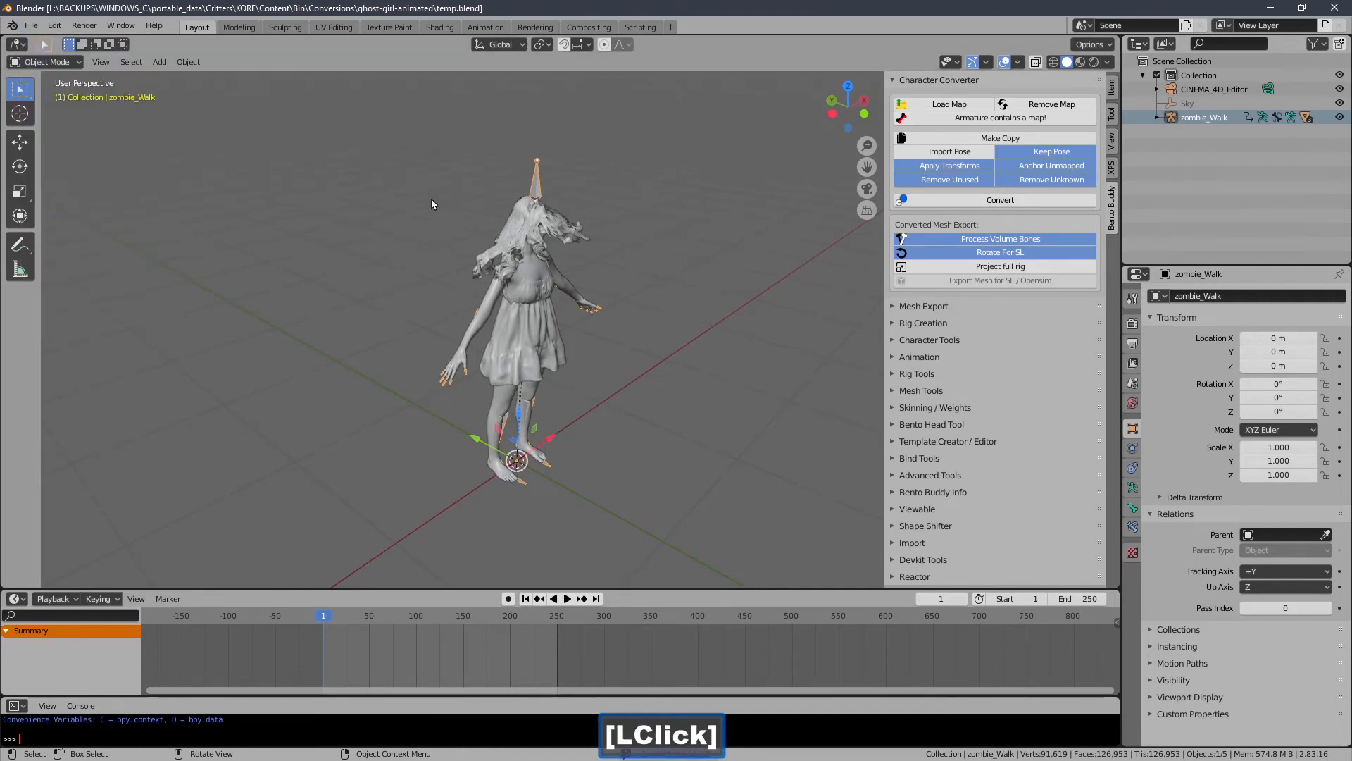
- Run the Retarget Motion Action on the zombie_Walk armature from Bento Buddy's character tools
middle_click_drag(465, 219, 437, 239)
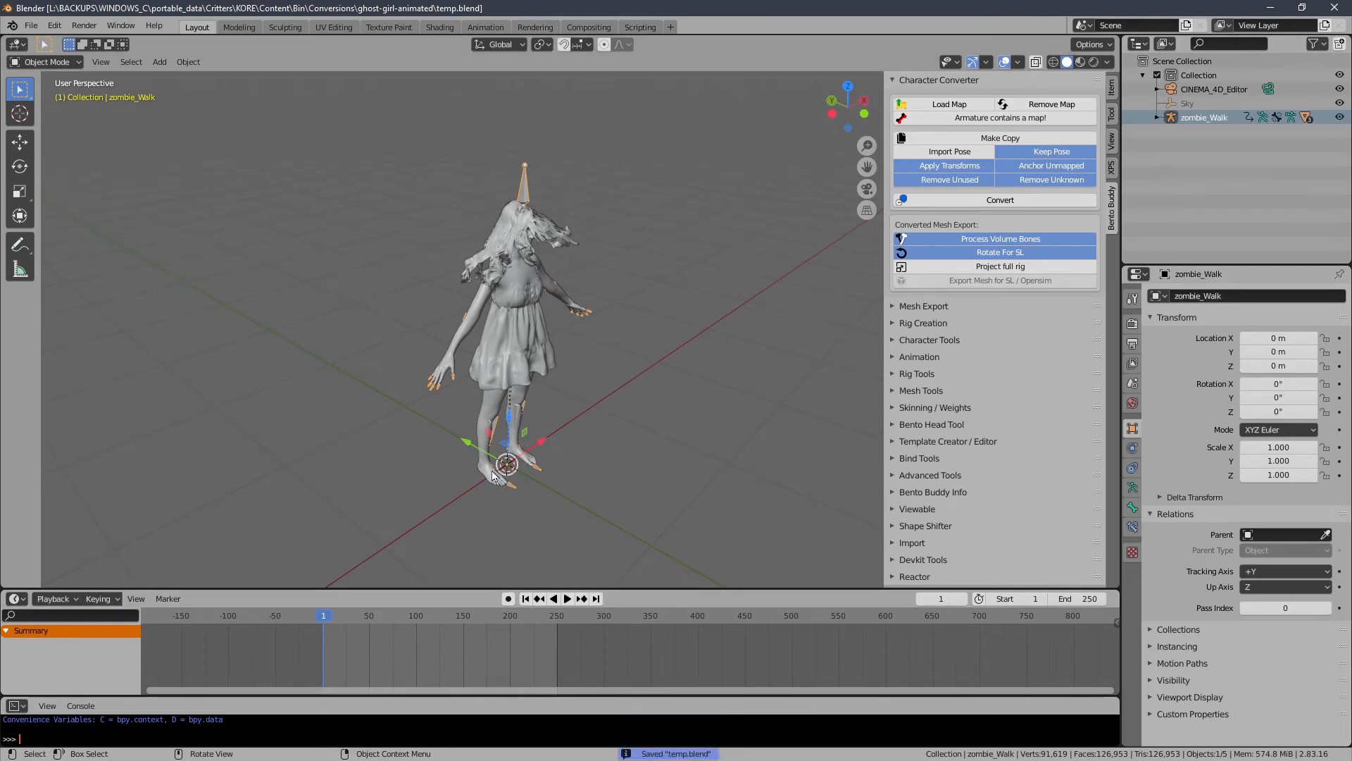
middle_click_drag(492, 471, 487, 496, "shift")
middle_click_drag(478, 437, 463, 361, "ctrl")
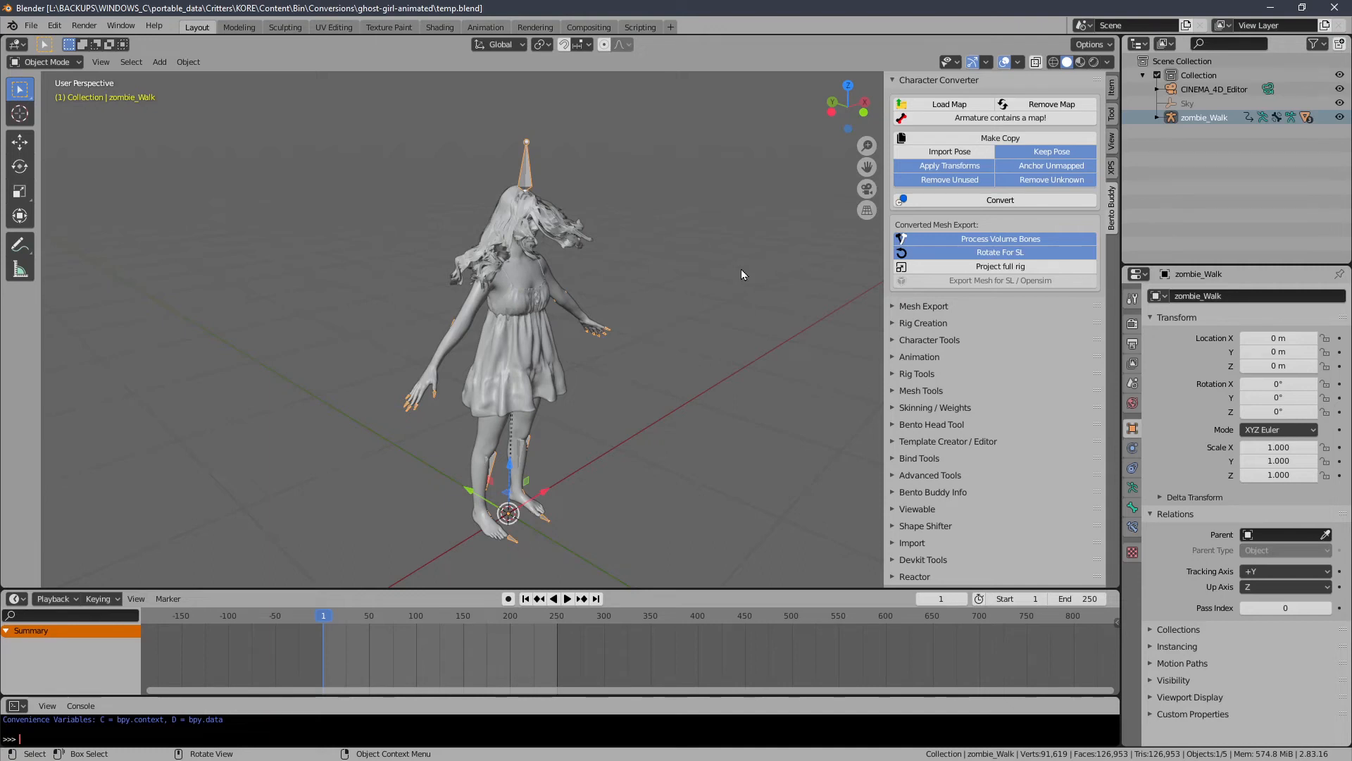
left_click(912, 82)
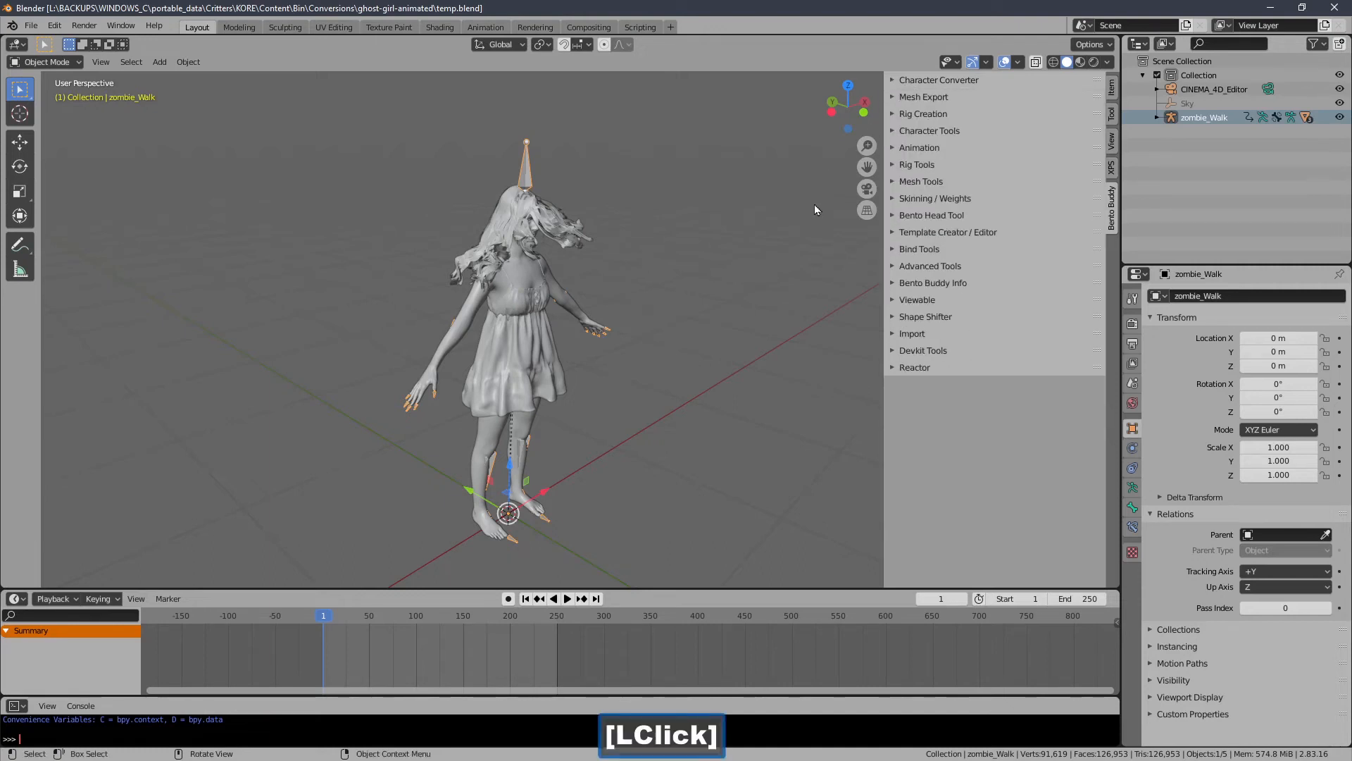
left_click(916, 132)
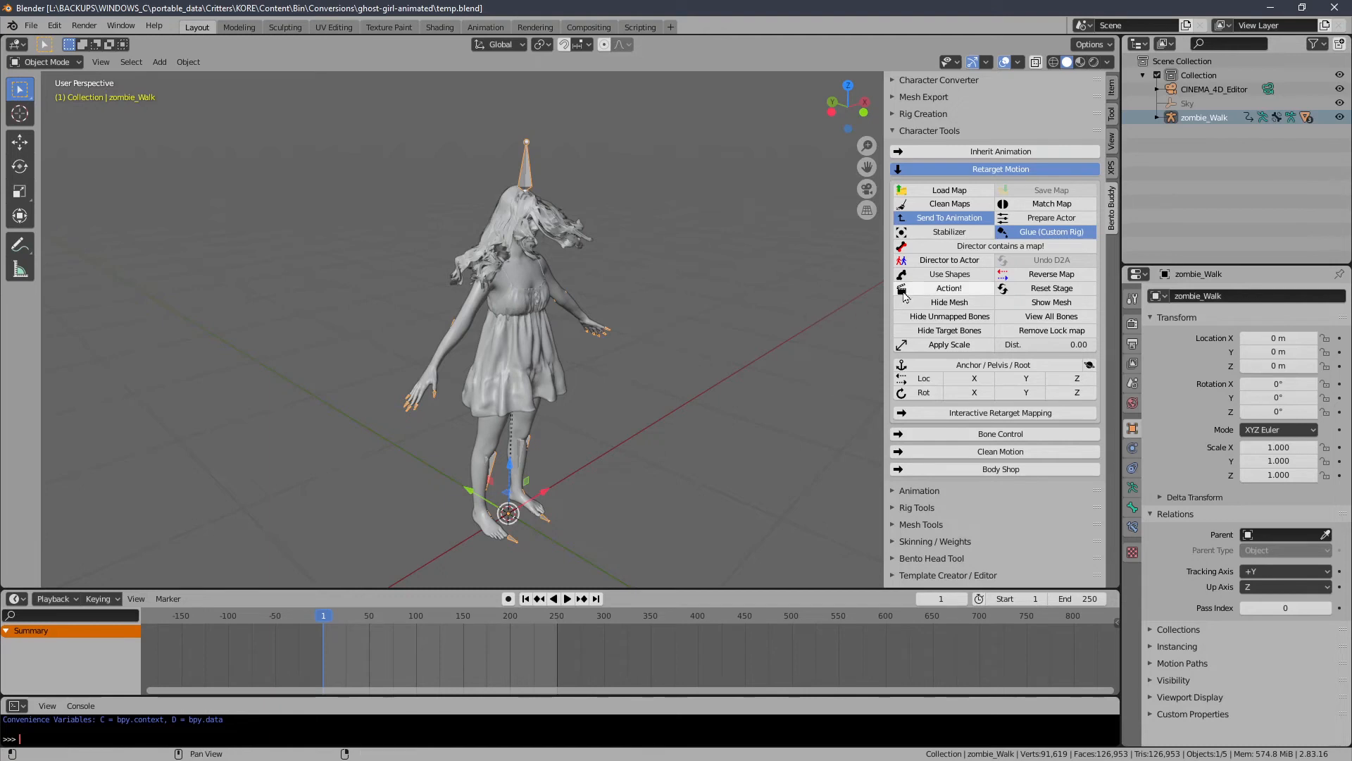
left_click(909, 293)
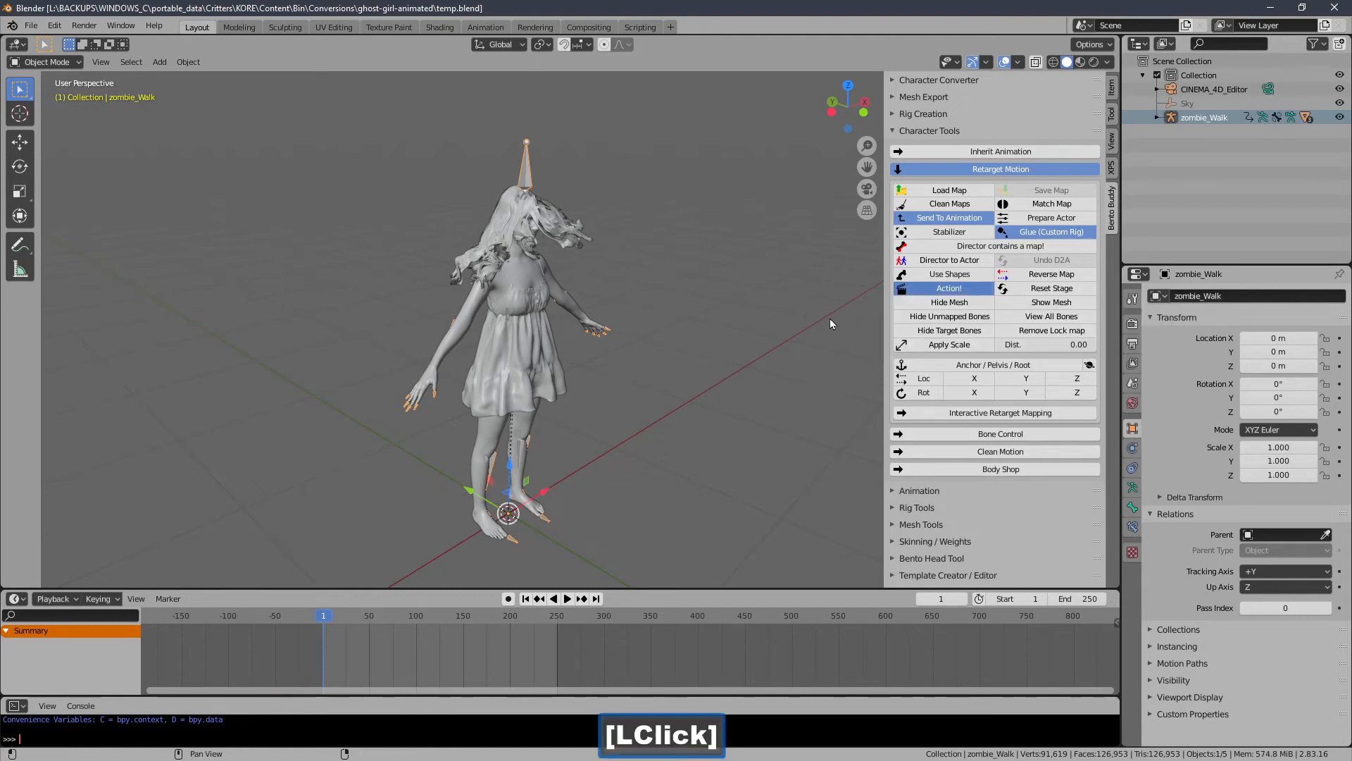
- Set both the animation export end frame and the loop end frame to 633
left_click(934, 134)
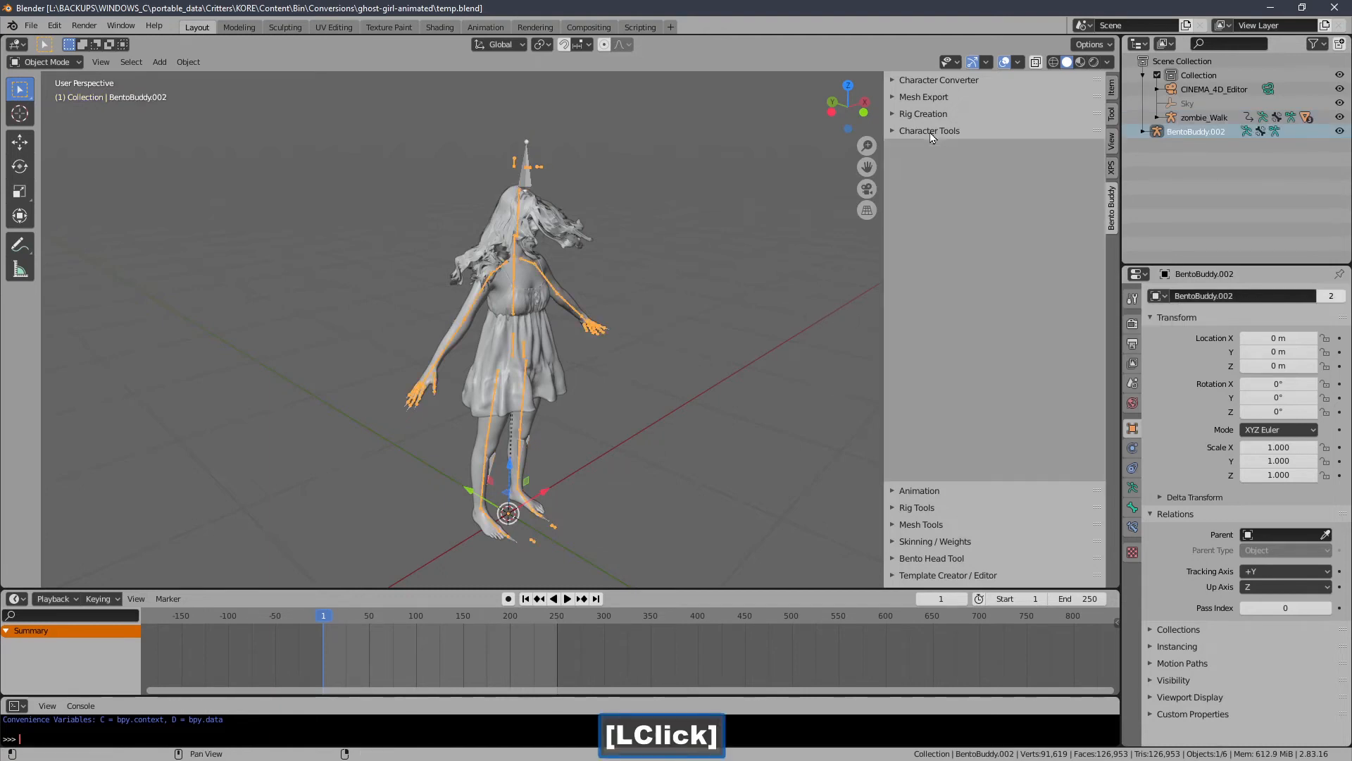
left_click(925, 148)
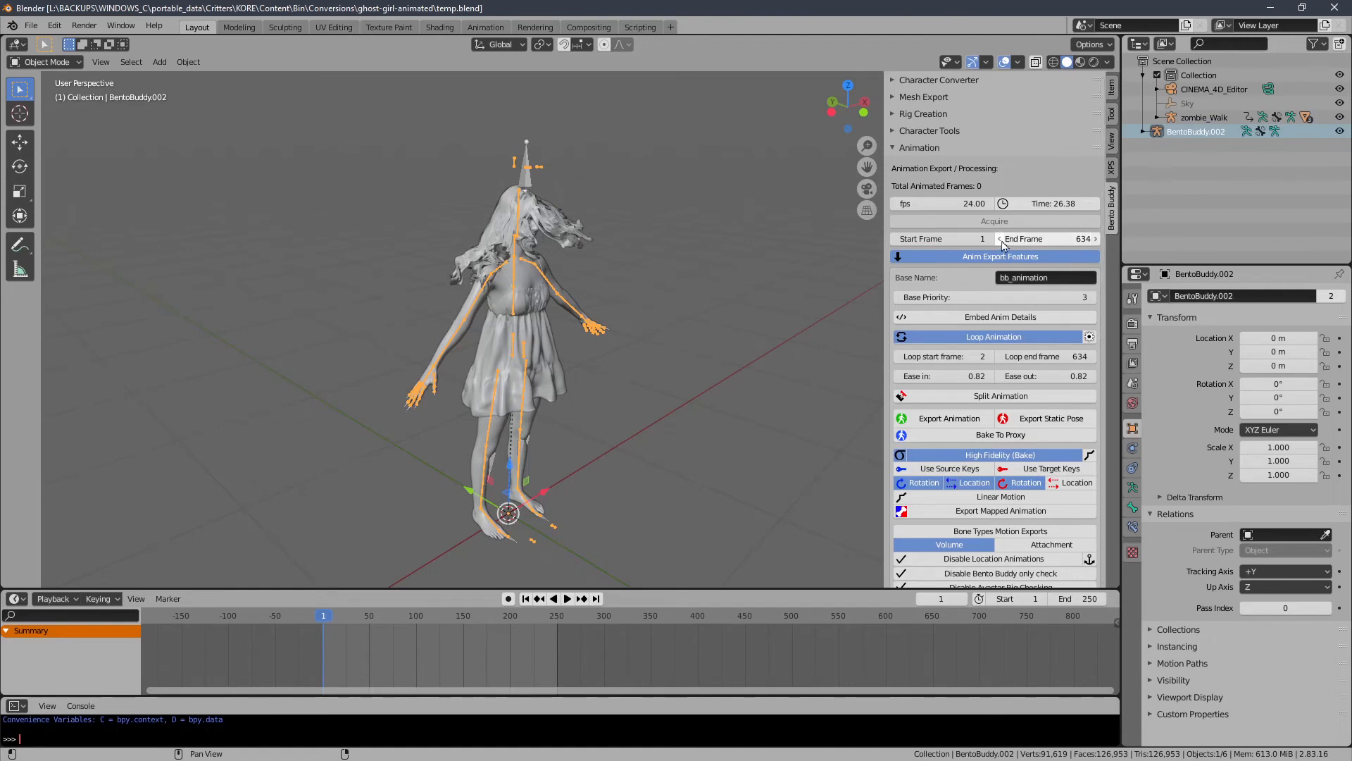
left_click(1001, 239)
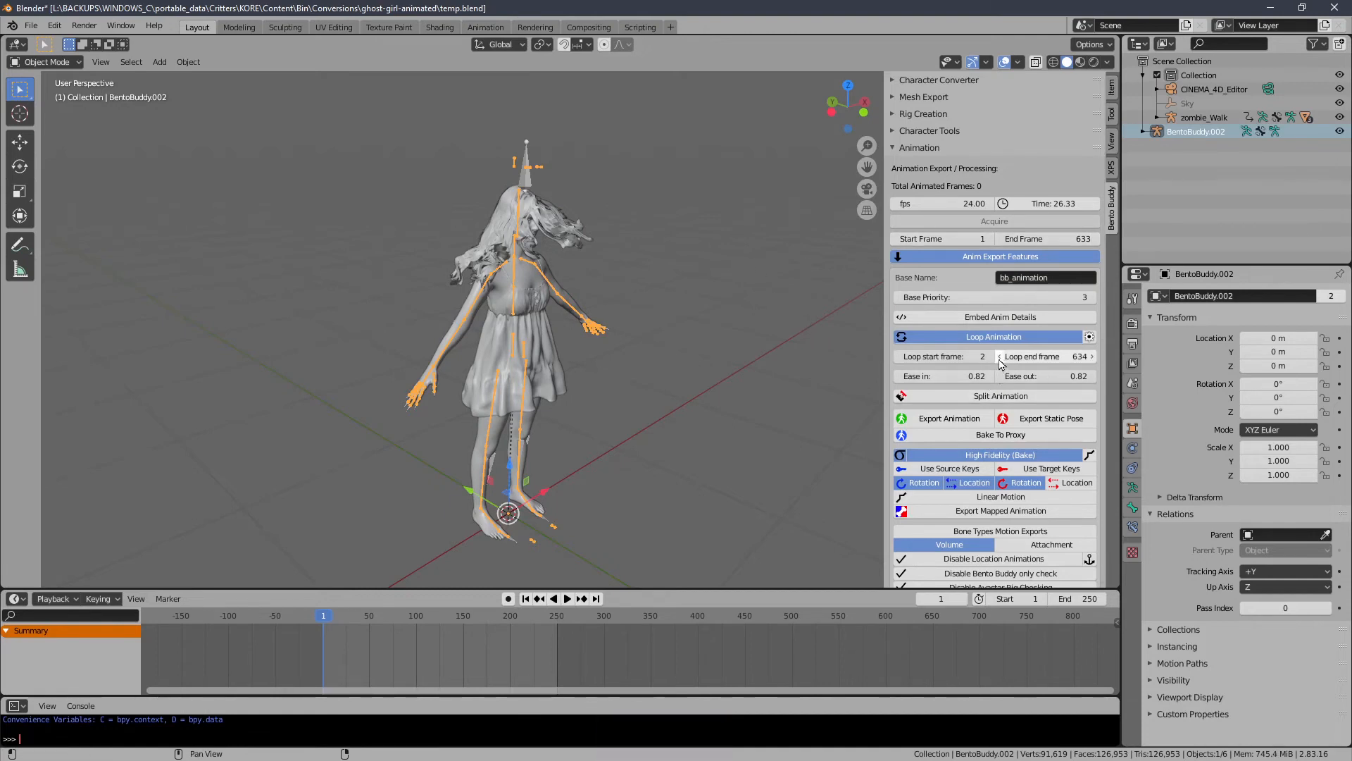
left_click(999, 357)
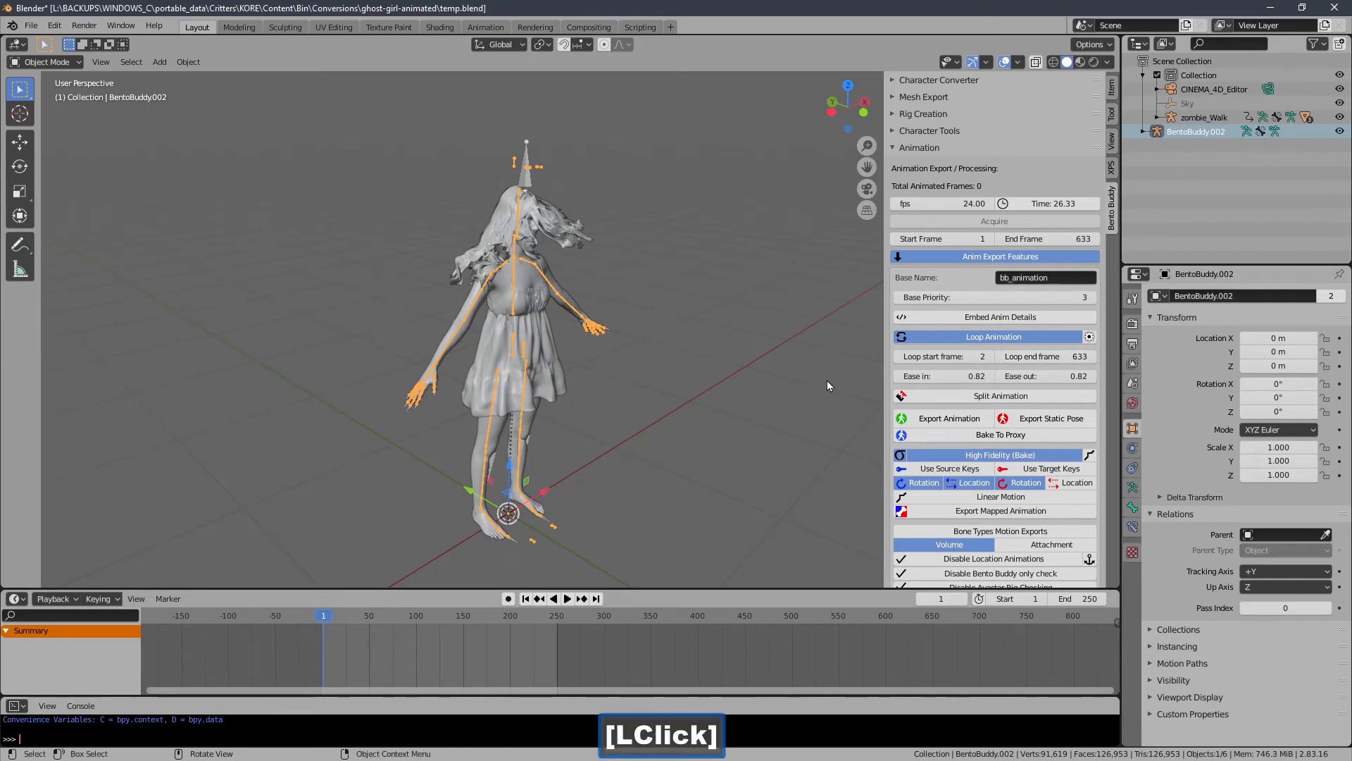
- Export the looping animation to the test_material folder, overwriting animation.anim
left_click(935, 421)
left_click(317, 367)
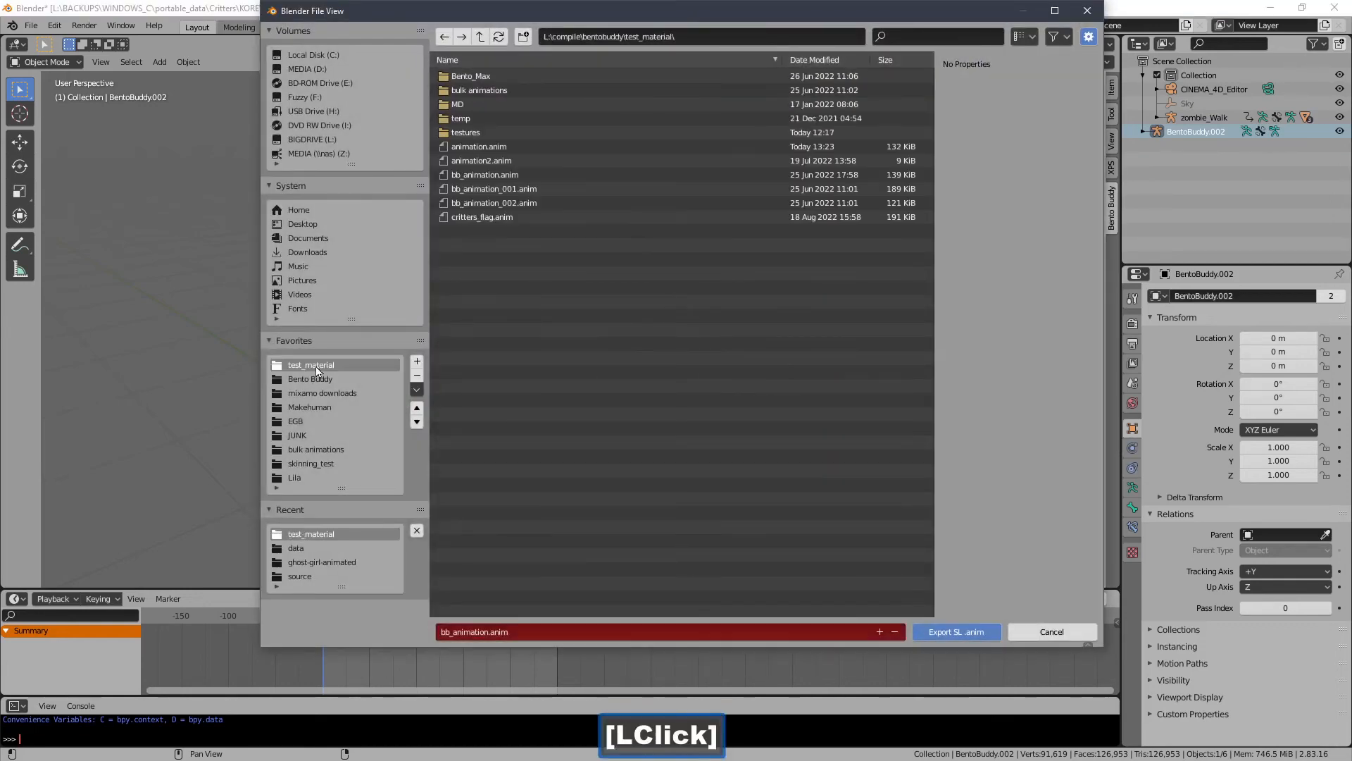
left_click(525, 149)
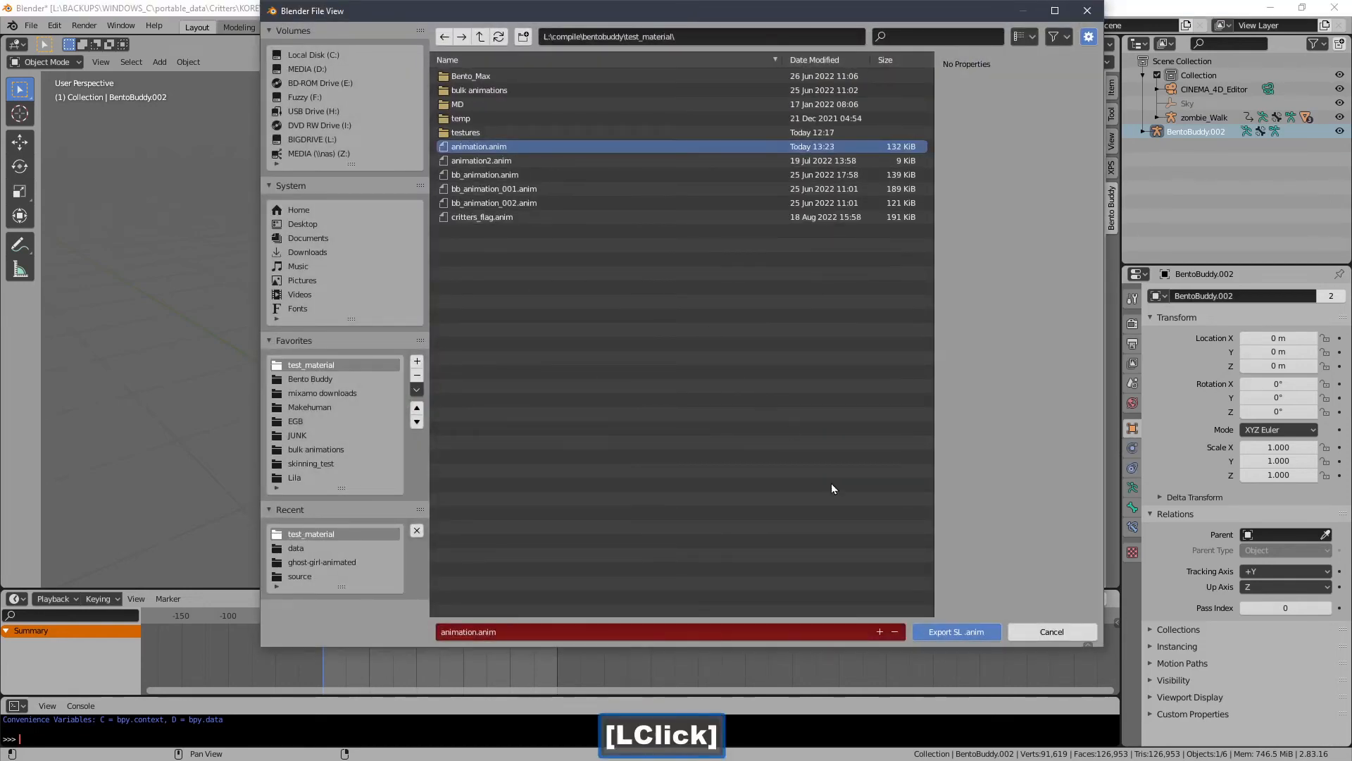
left_click(937, 631)
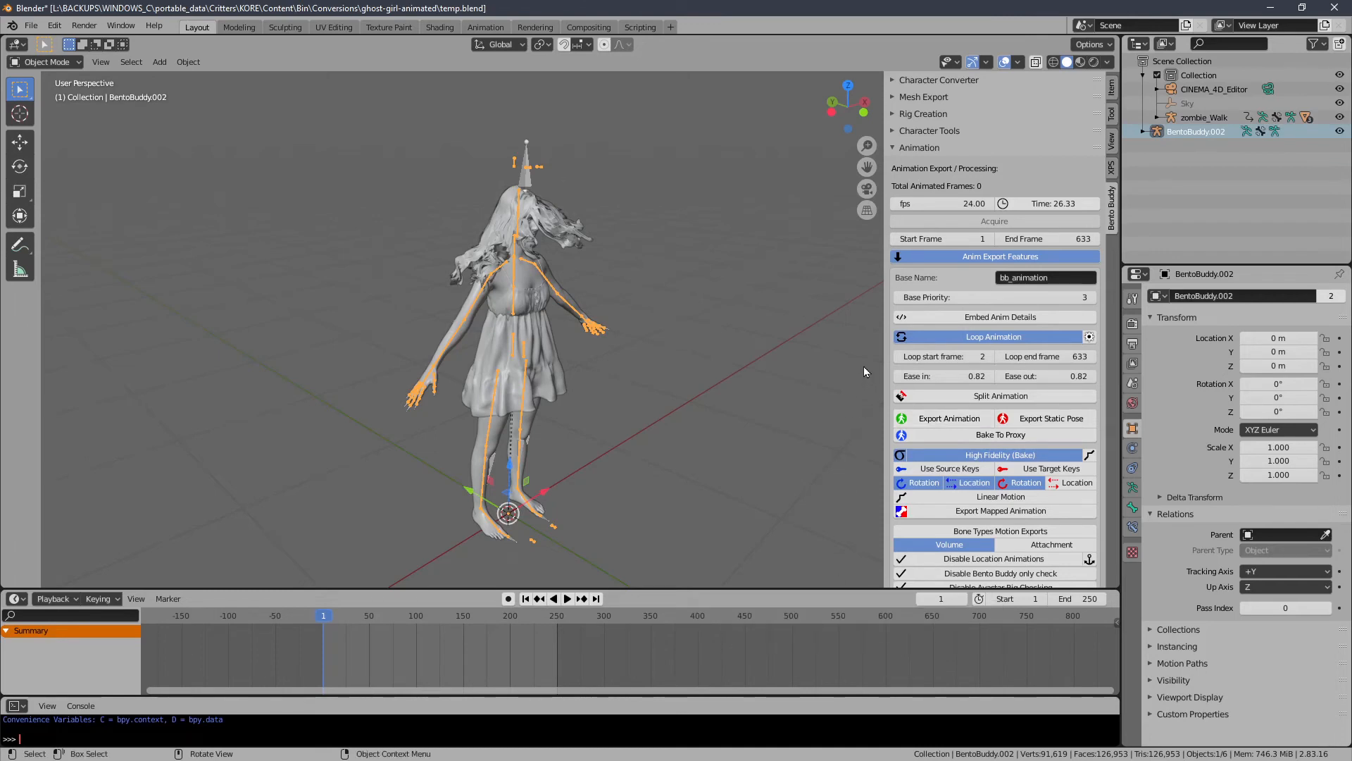
- Enable Split Animation for the export and set its time segments to 13
left_click(986, 396)
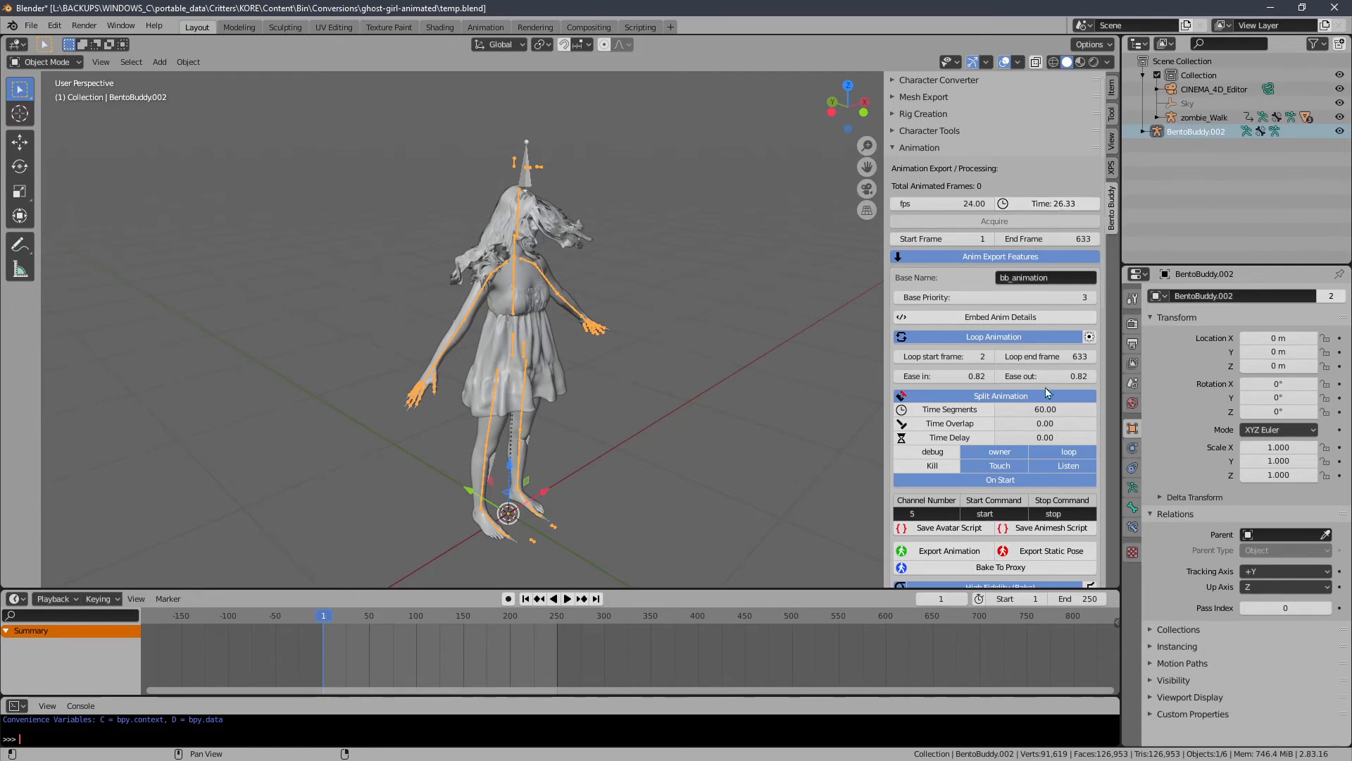
left_click(1032, 412)
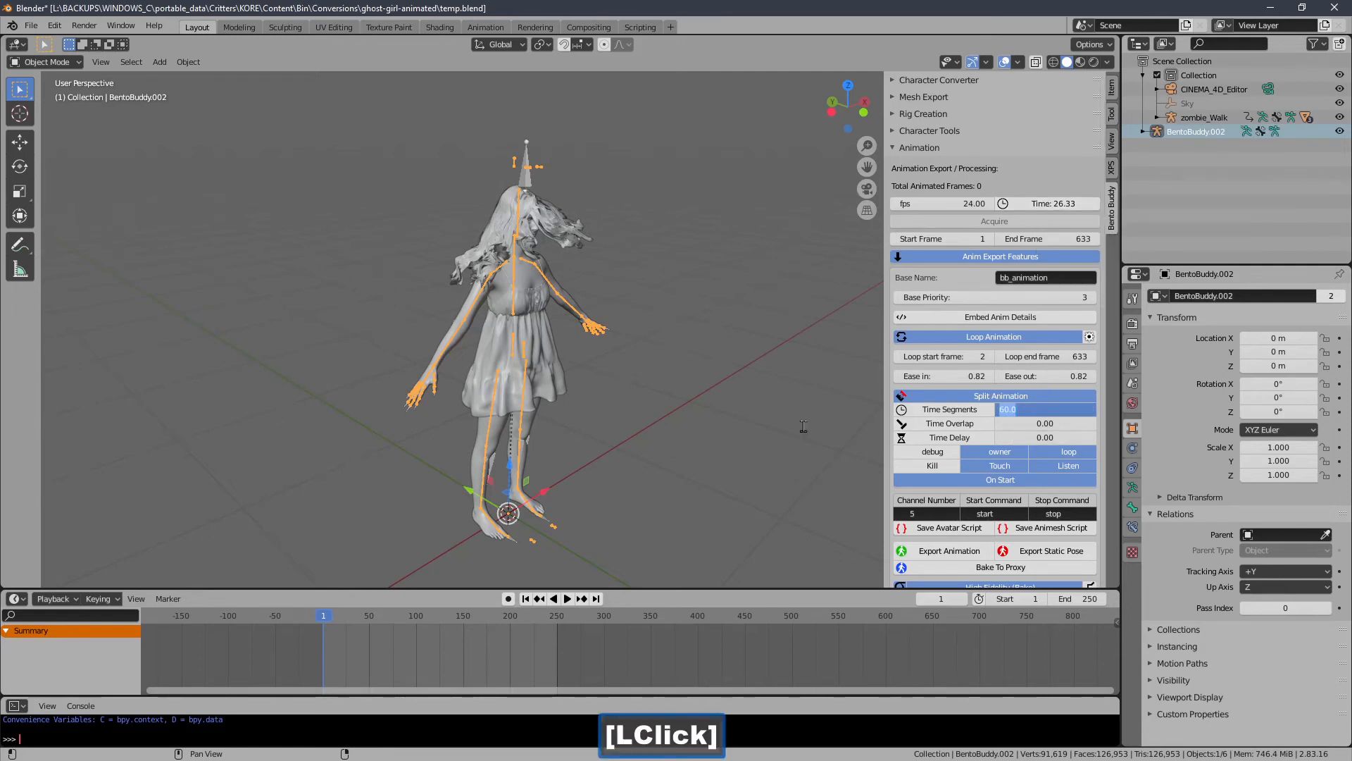
type("13")
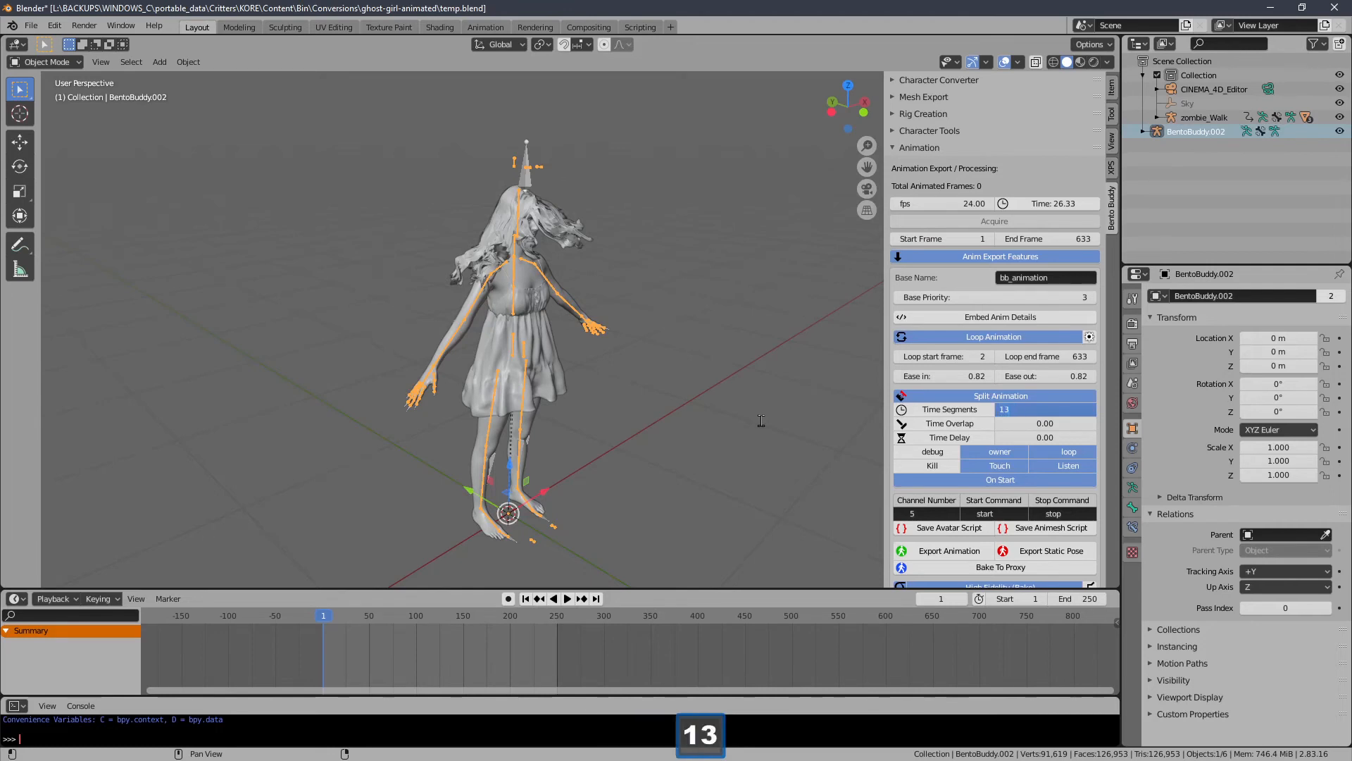
key("Return")
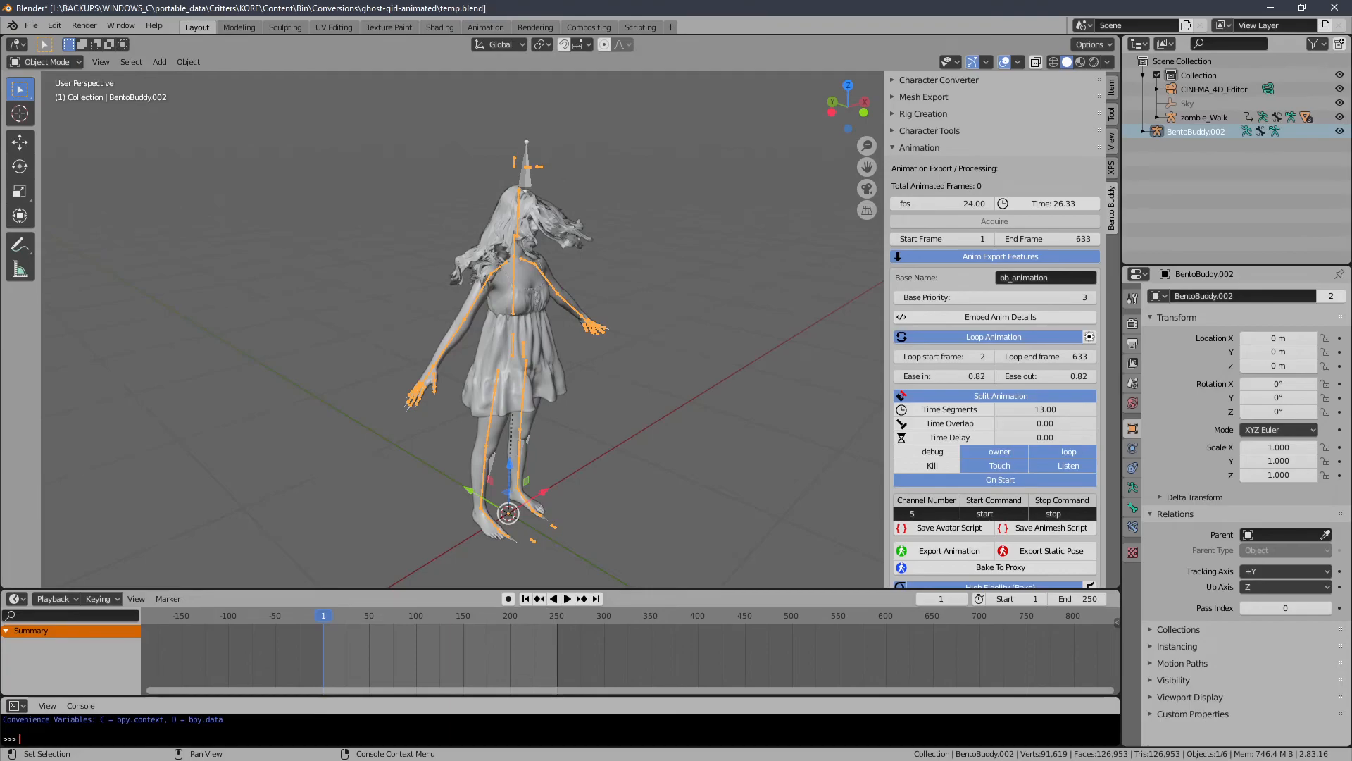
- Bring up the Command Prompt console and restore Blender to a smaller window so both are shown side by side
left_click(662, 760)
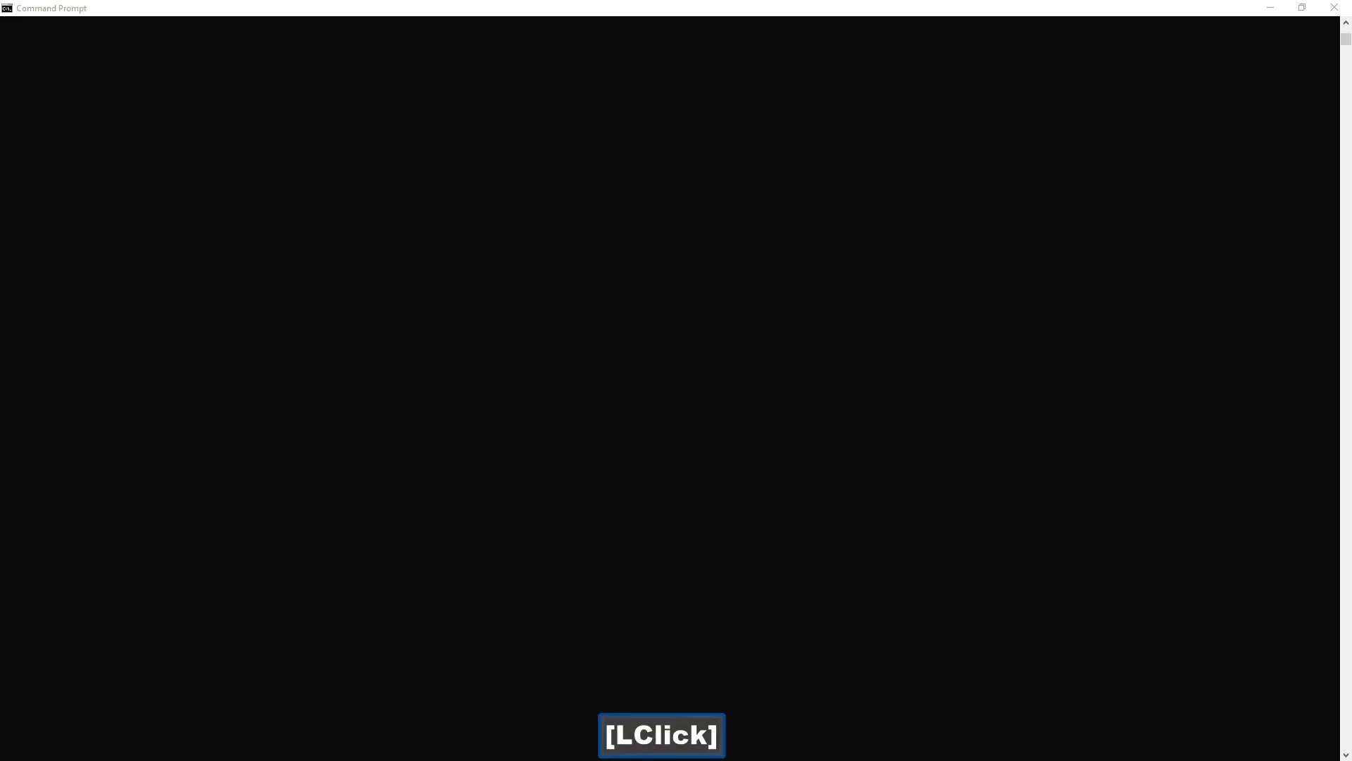
left_click(694, 760)
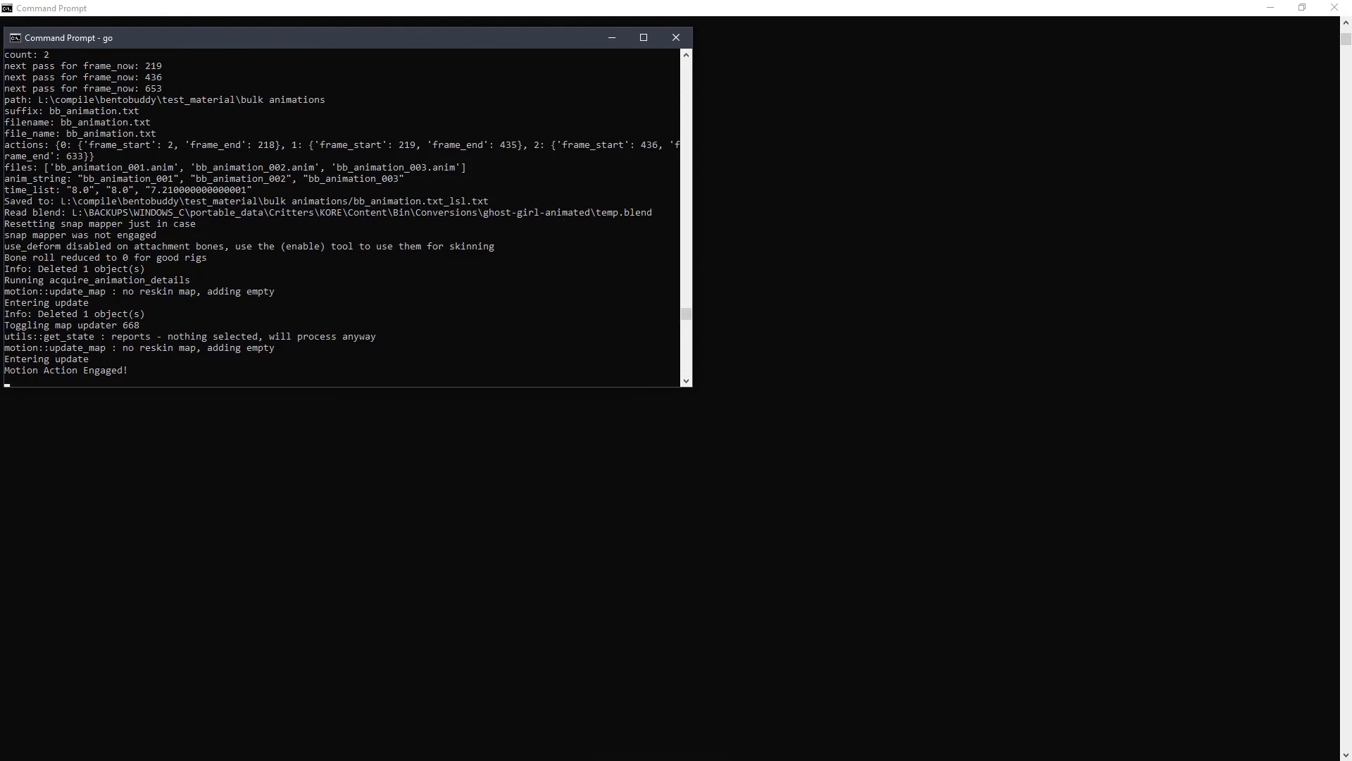
left_click(662, 760)
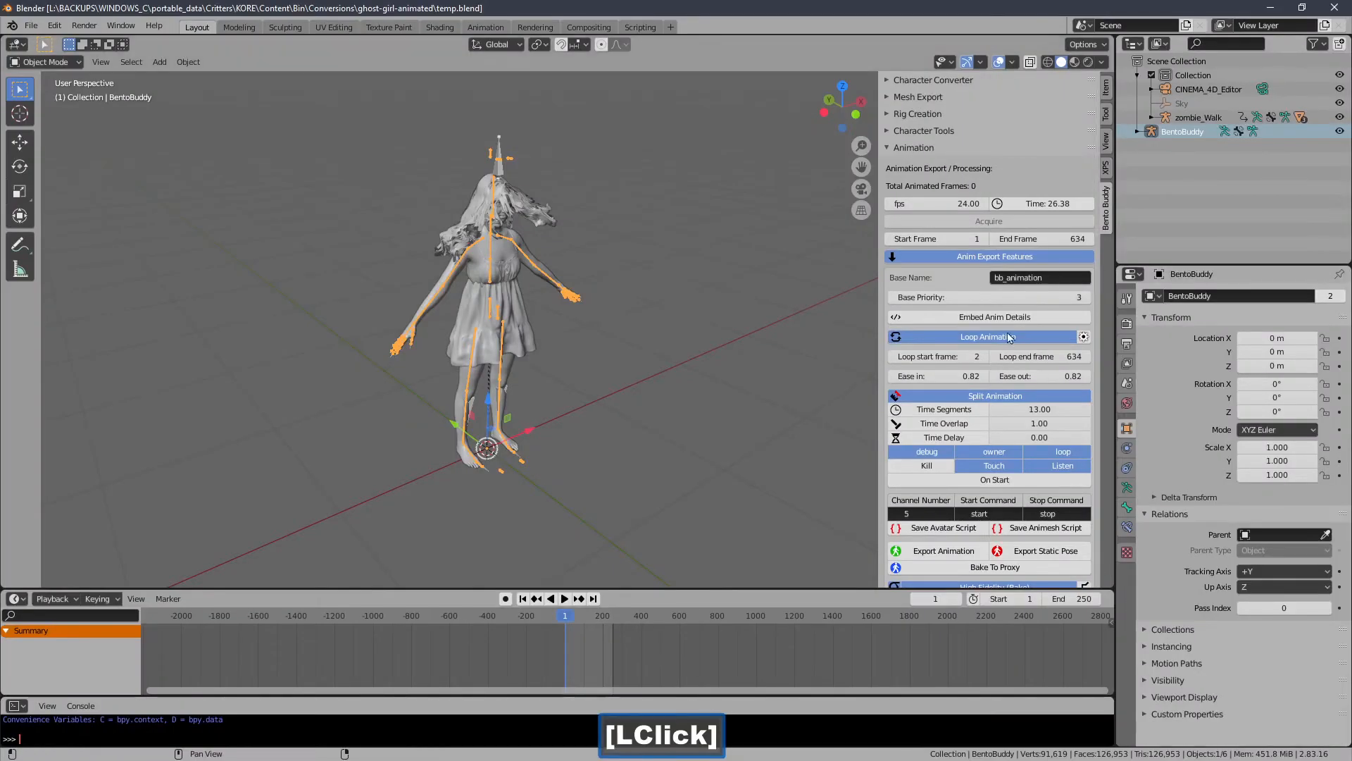
double_click(938, 7)
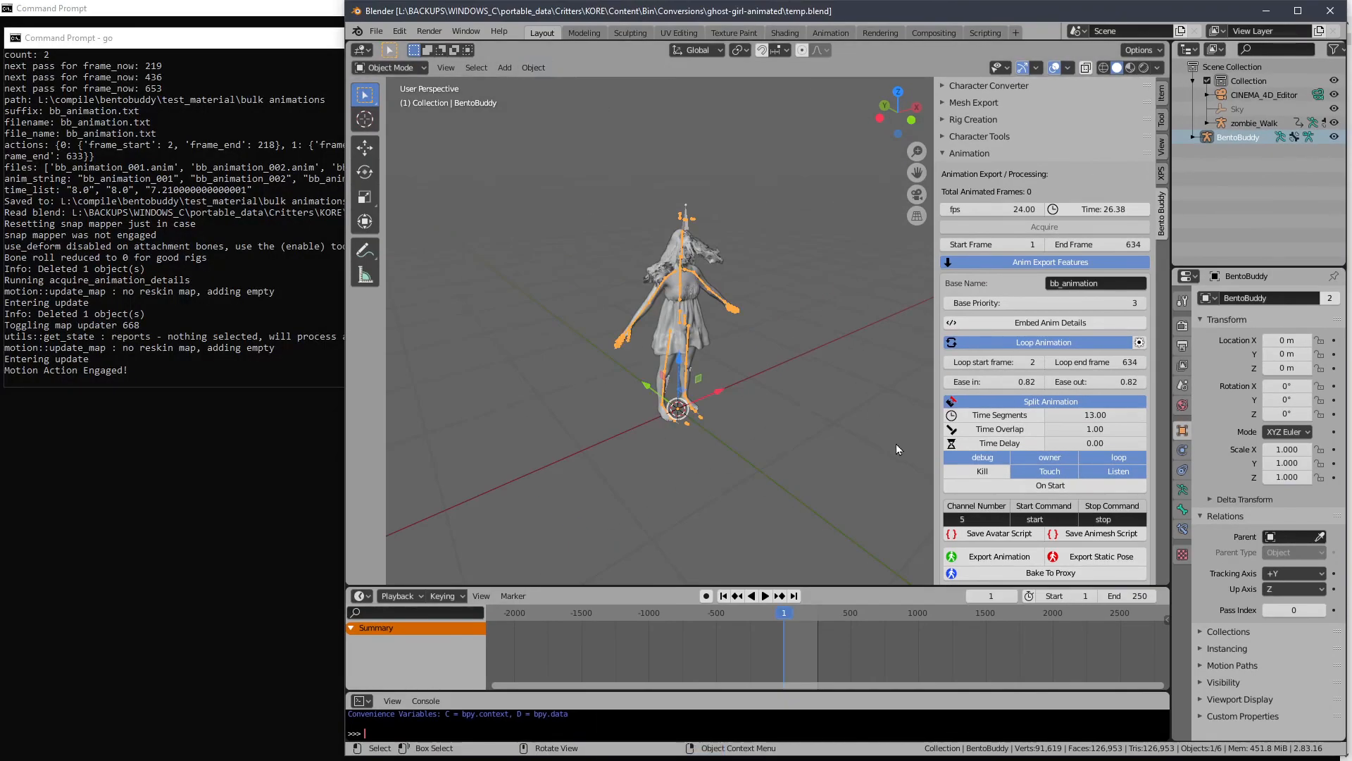
- Set the split animation's time segments to 14 and enable the Kill option
left_click(1085, 415)
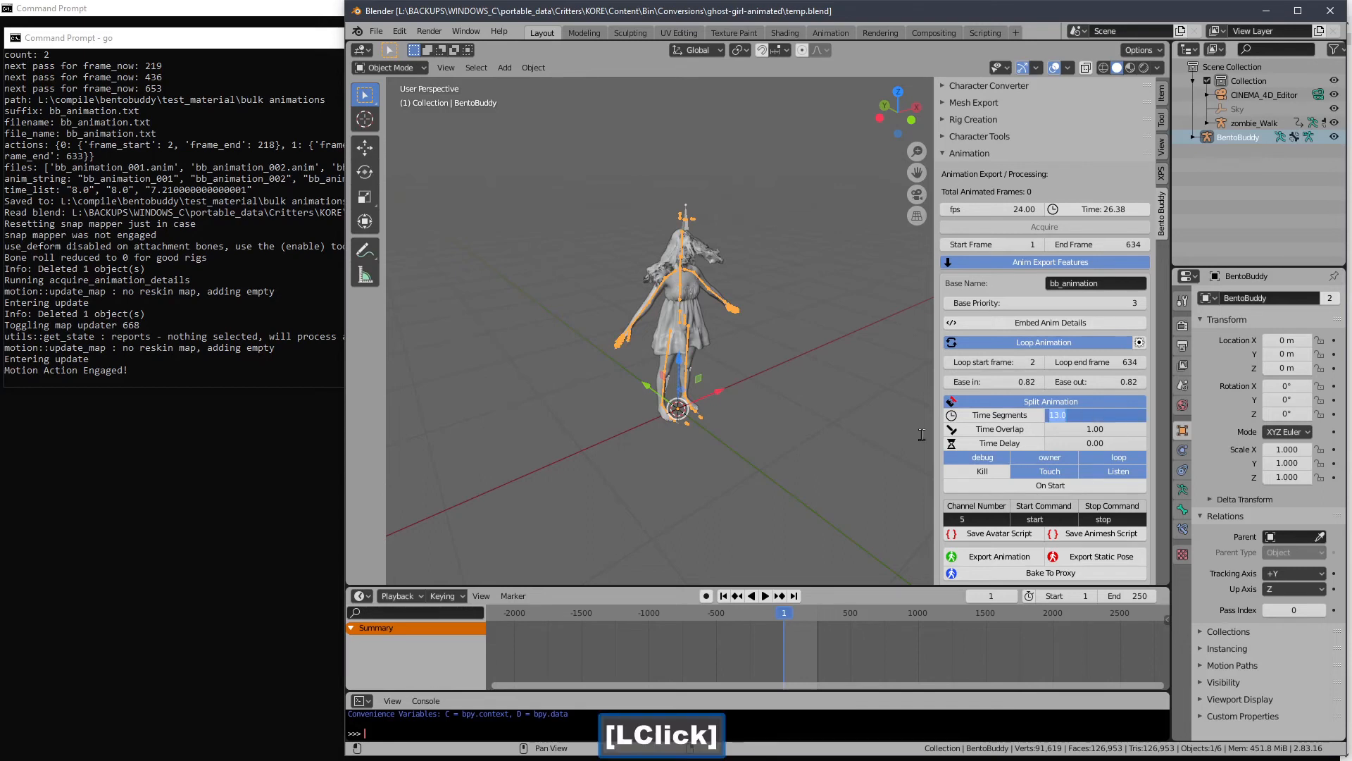
type("14")
key("Return")
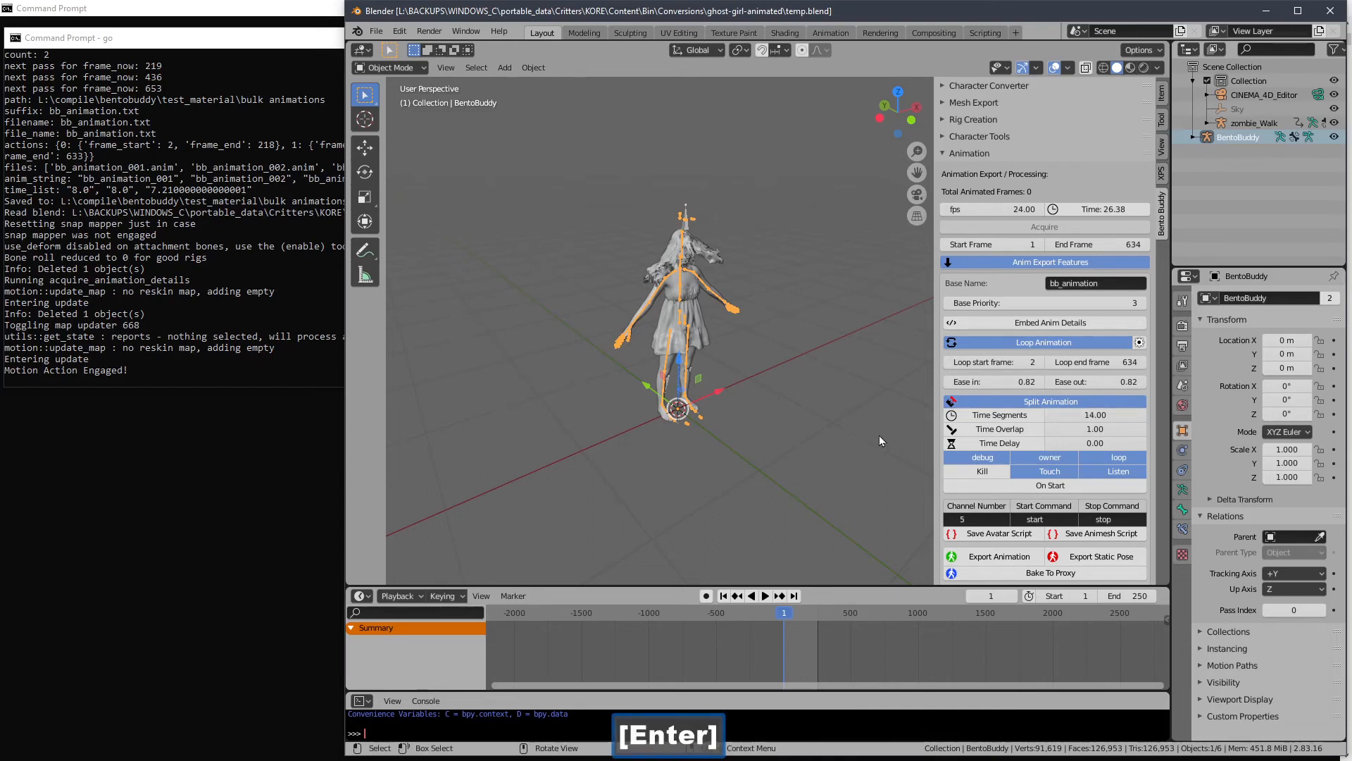
left_click(983, 471)
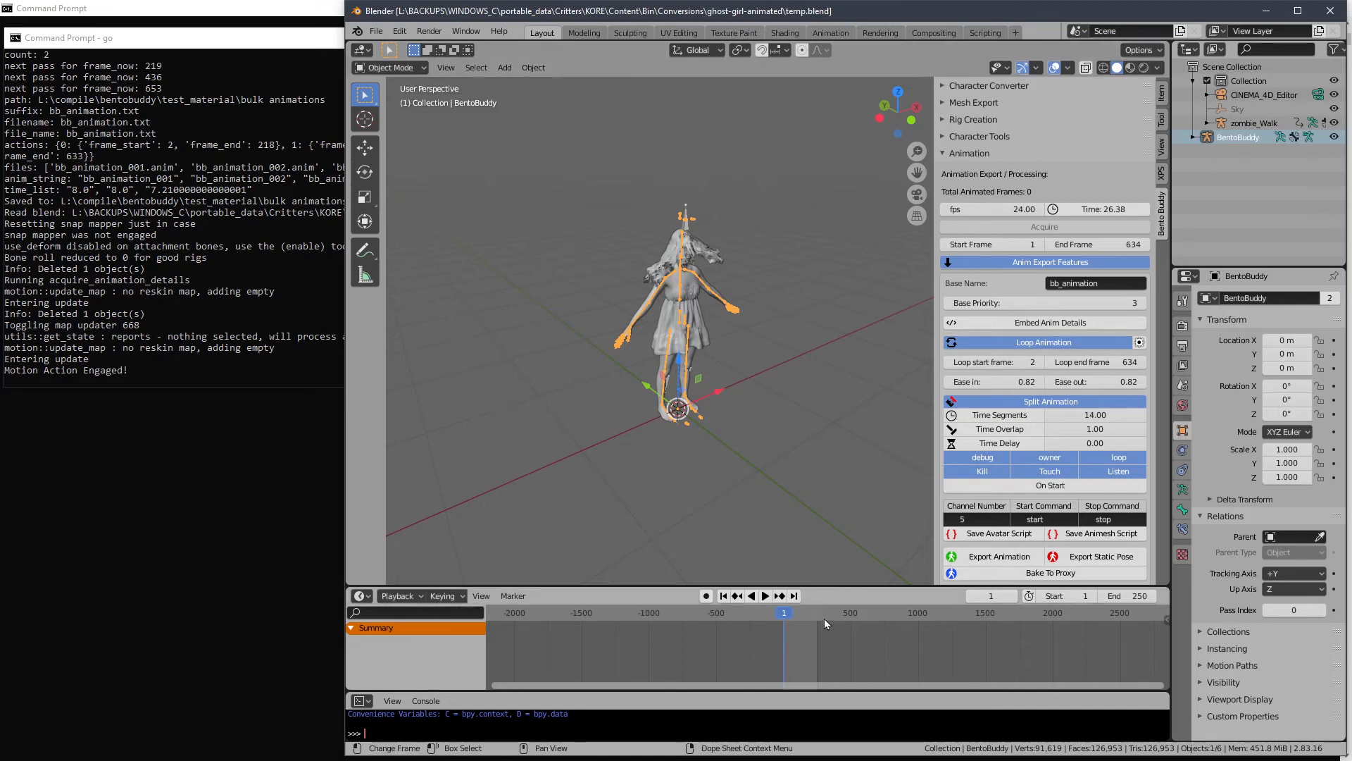
- Inspect the frame range in the timeline and keep the split's Time Overlap at 1
middle_click_drag(824, 619, 896, 627, "ctrl")
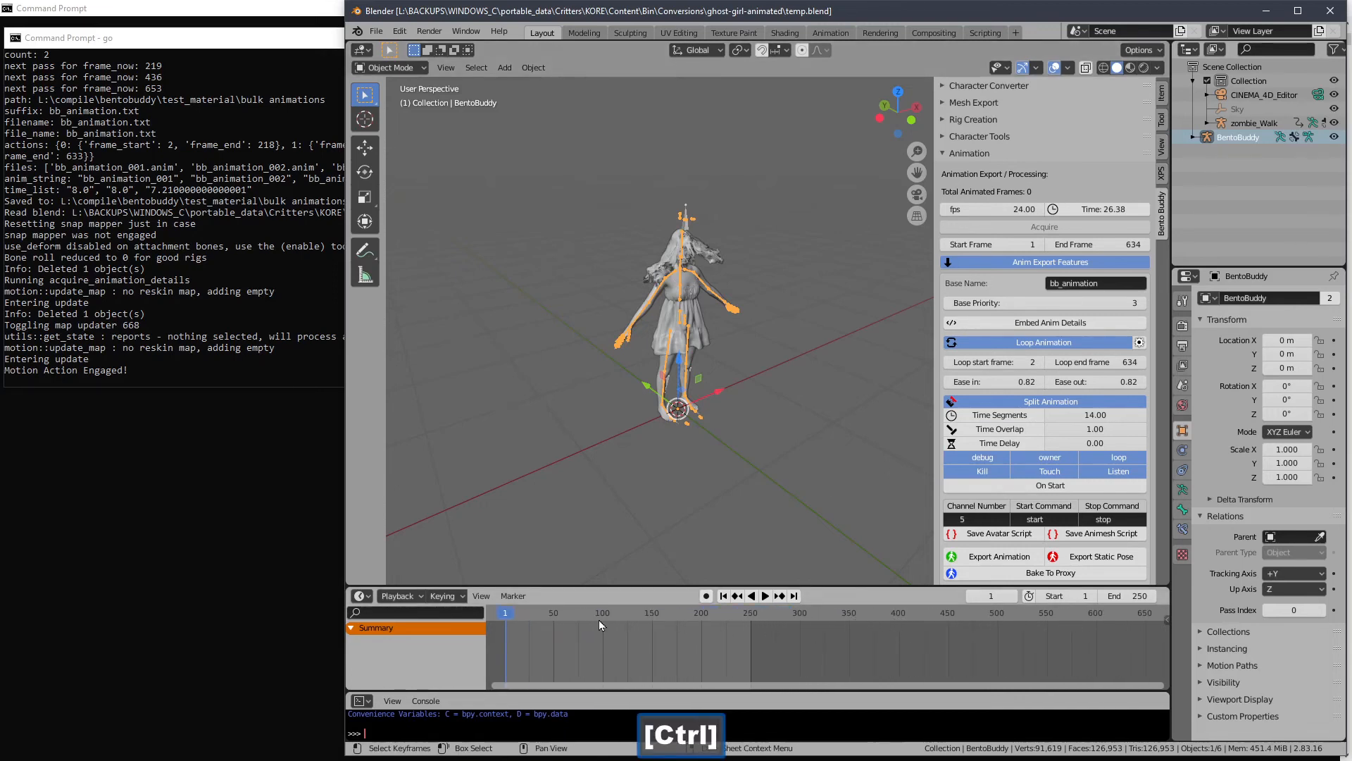
middle_click_drag(601, 624, 708, 641, "shift")
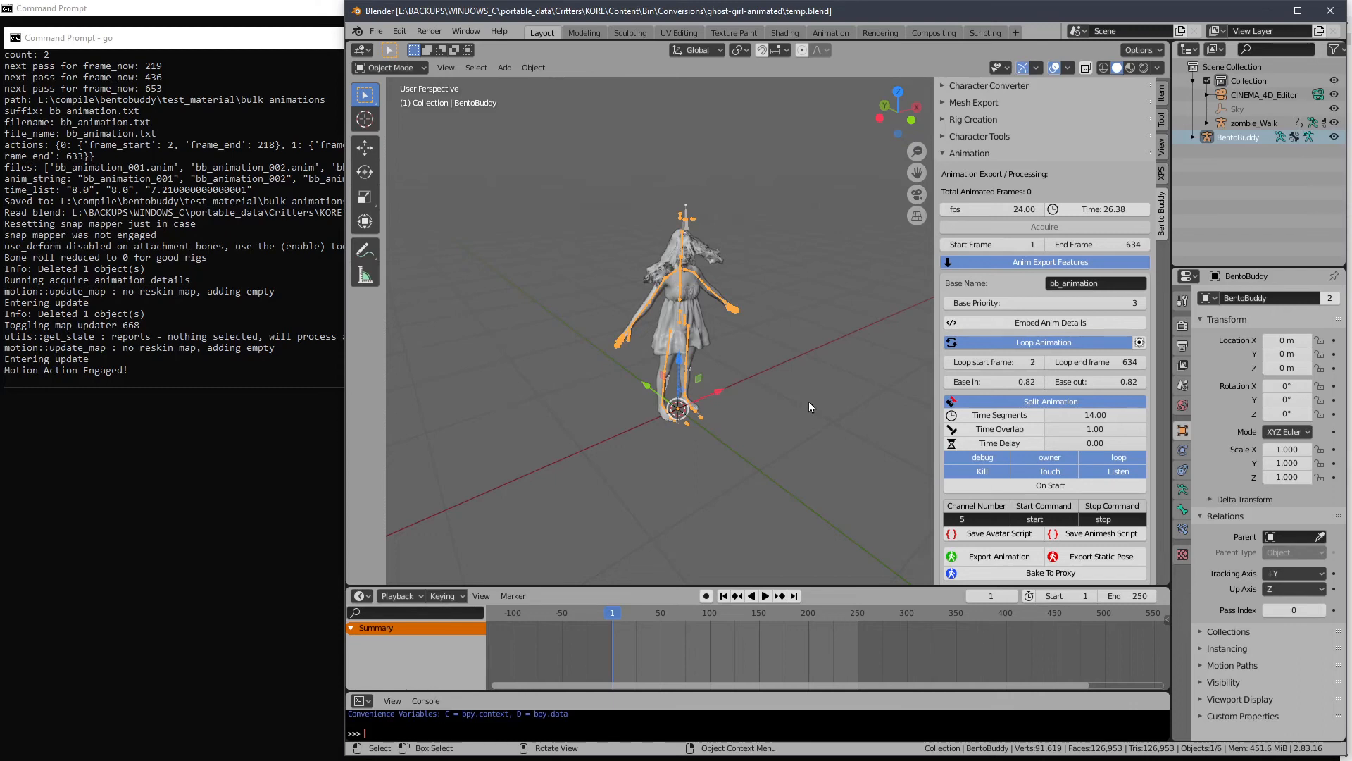
left_click(1099, 429)
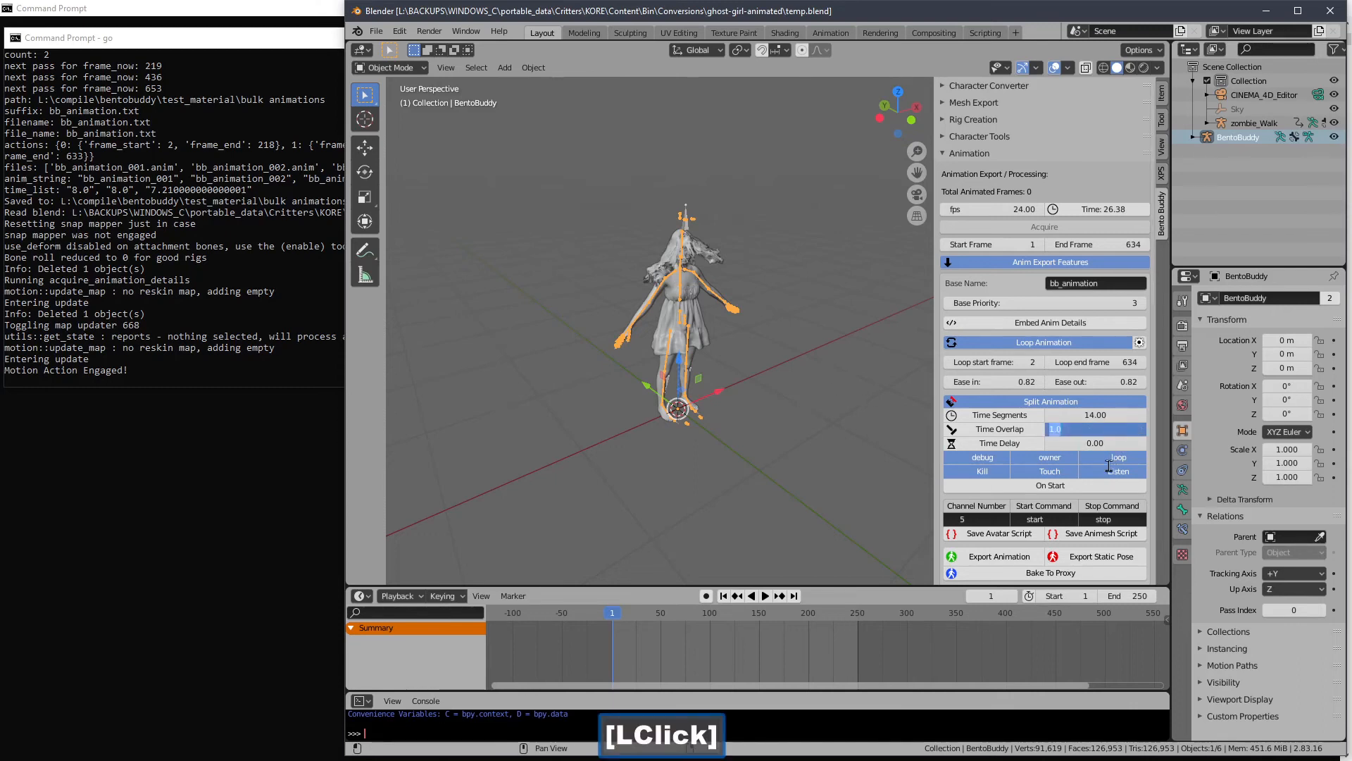
key("Return")
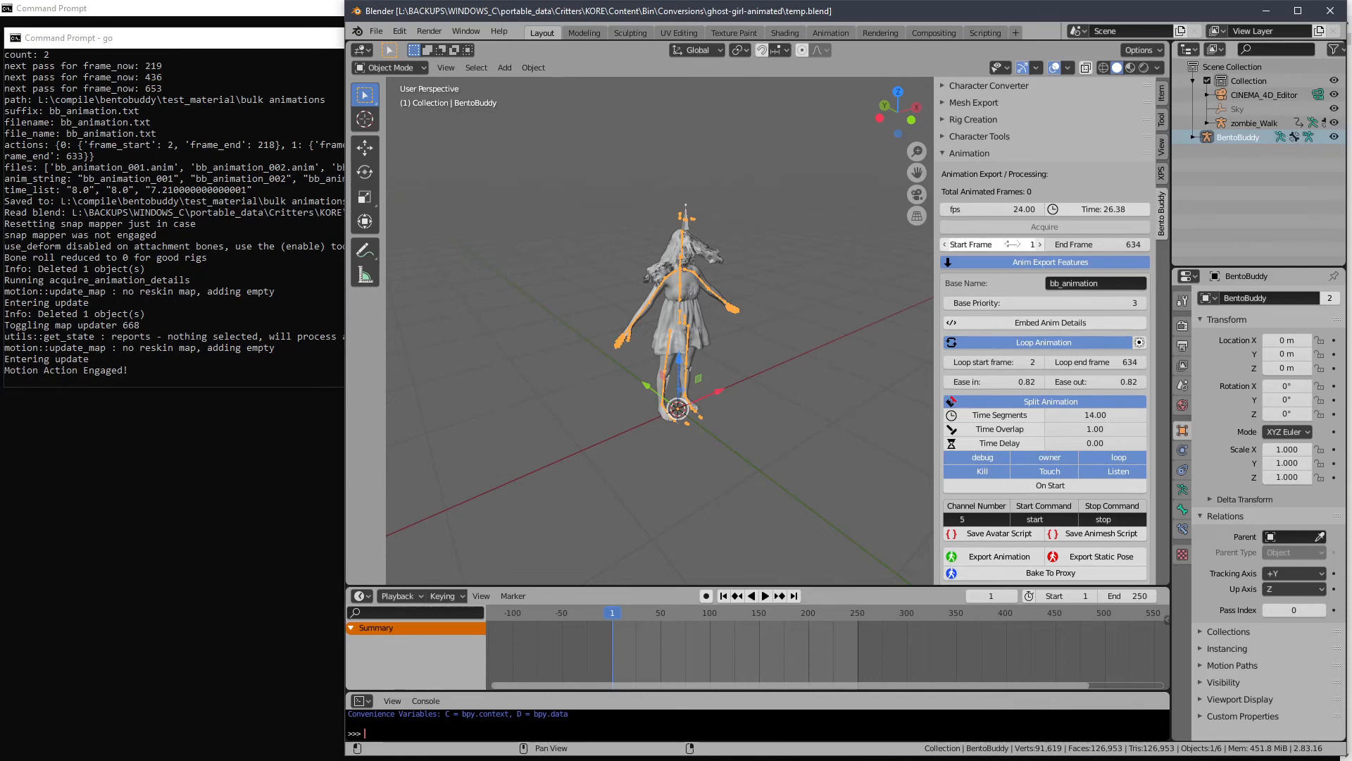
- Set the export start frame to 2 and disable Loop Animation
left_click(1040, 245)
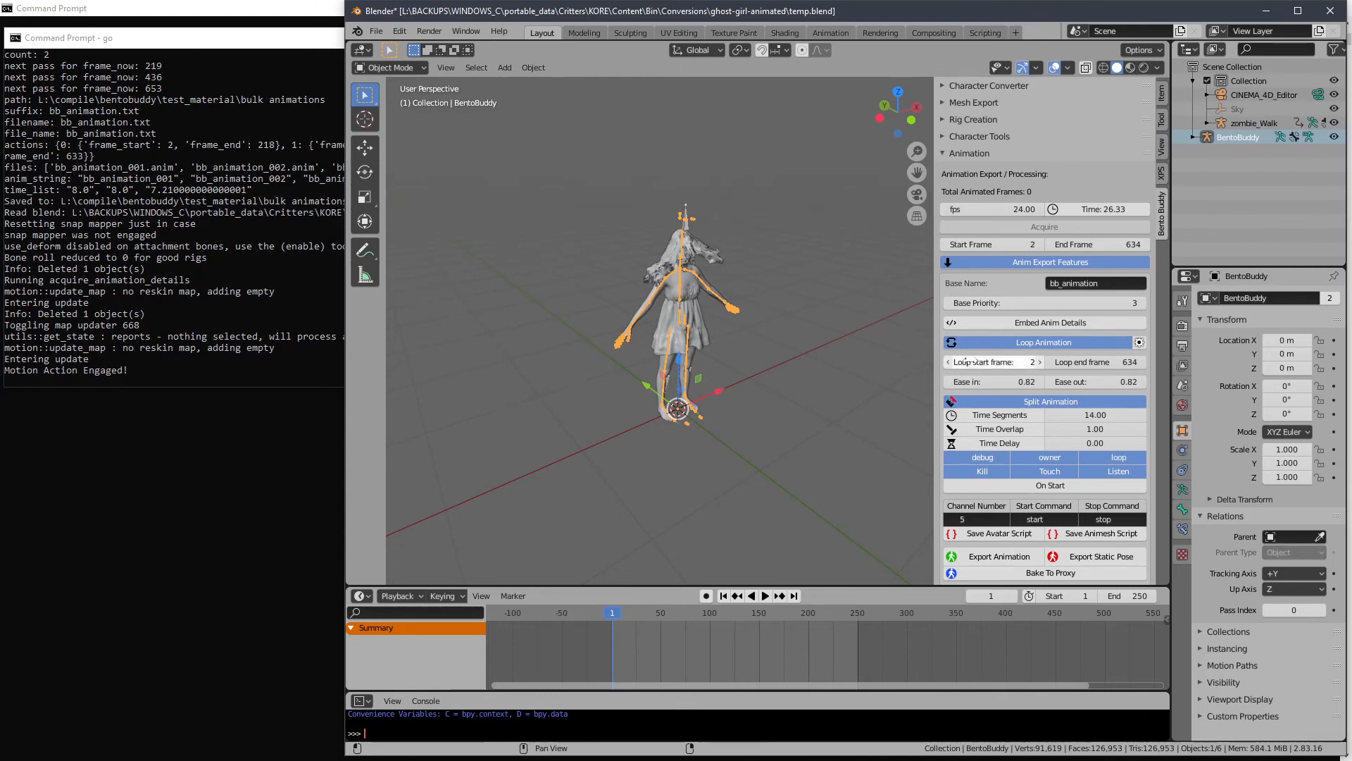
left_click(1013, 345)
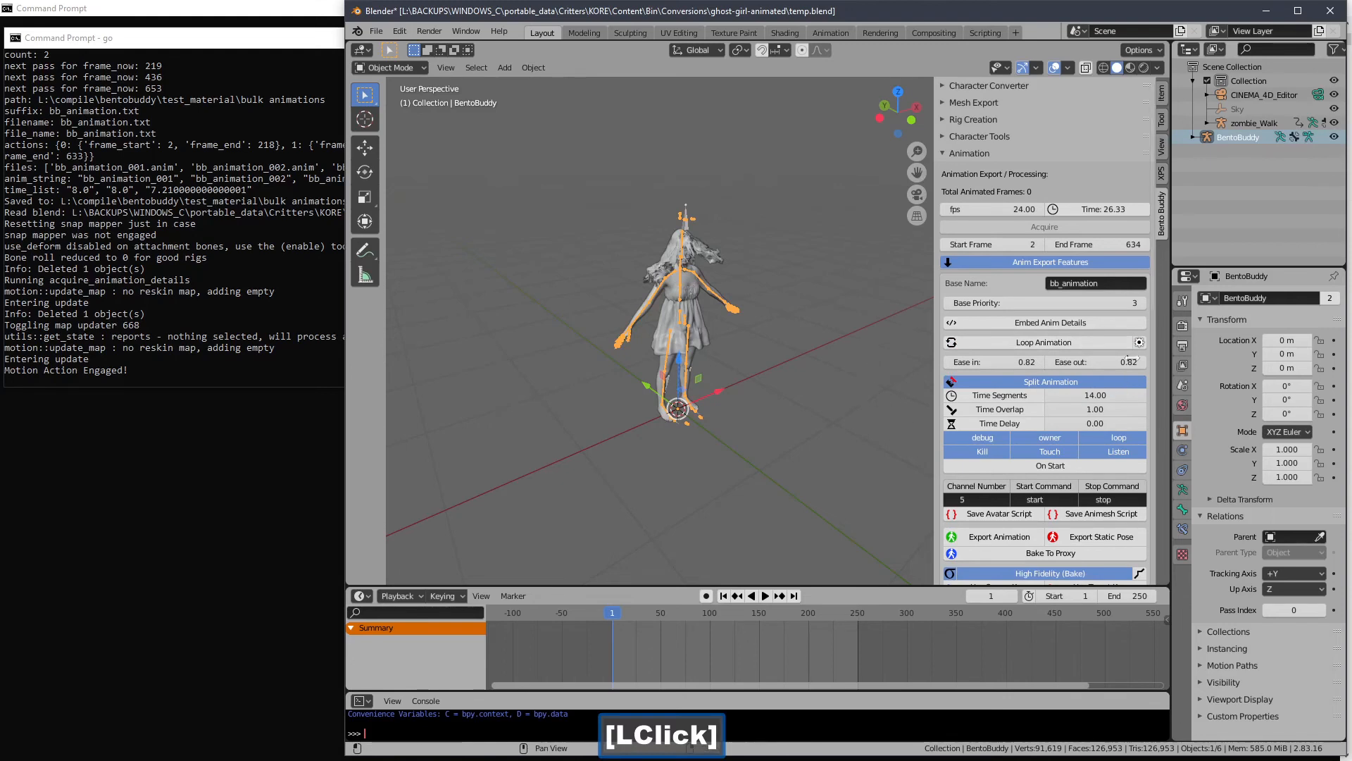
- Export the split animation for frames 2 to 634 as bb_animation.anim into test_material's bulk animations folder and check the console output
left_click_drag(1158, 201, 1155, 250)
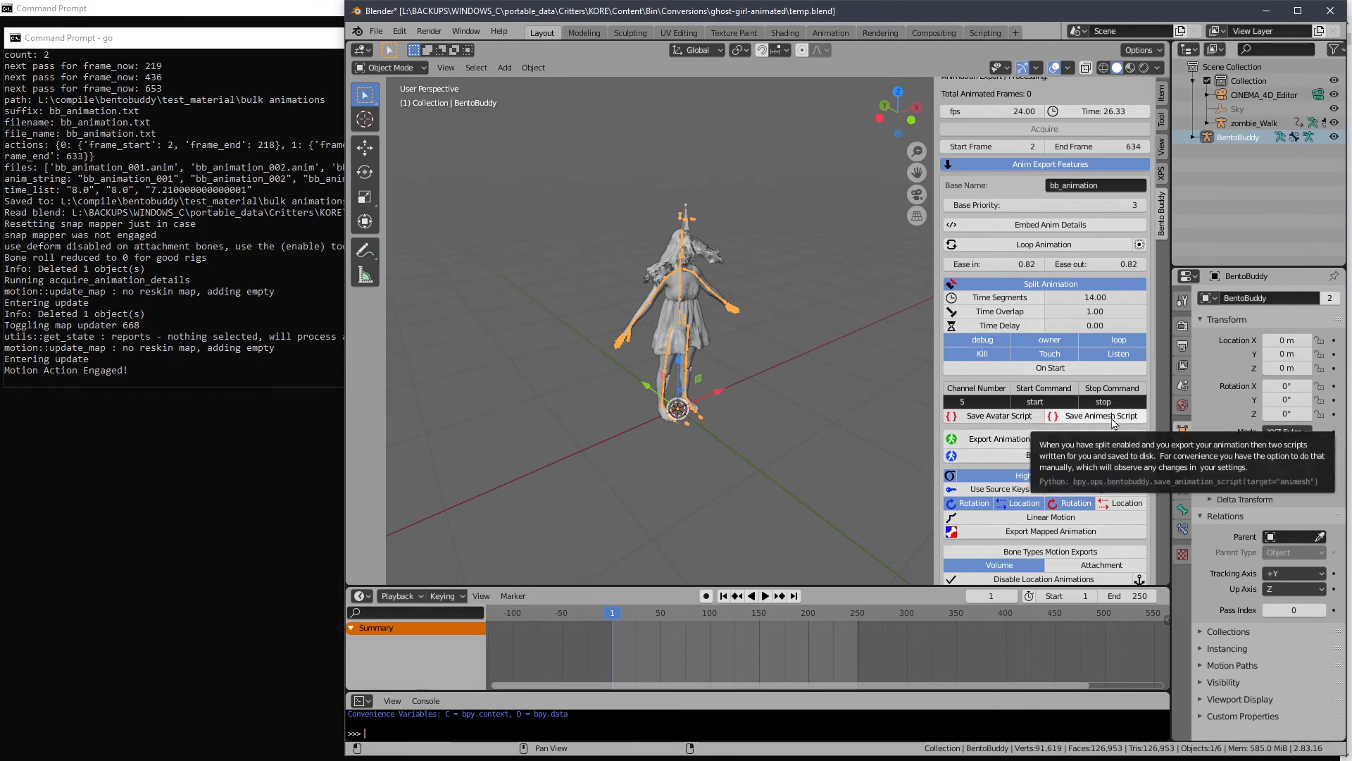
left_click(999, 443)
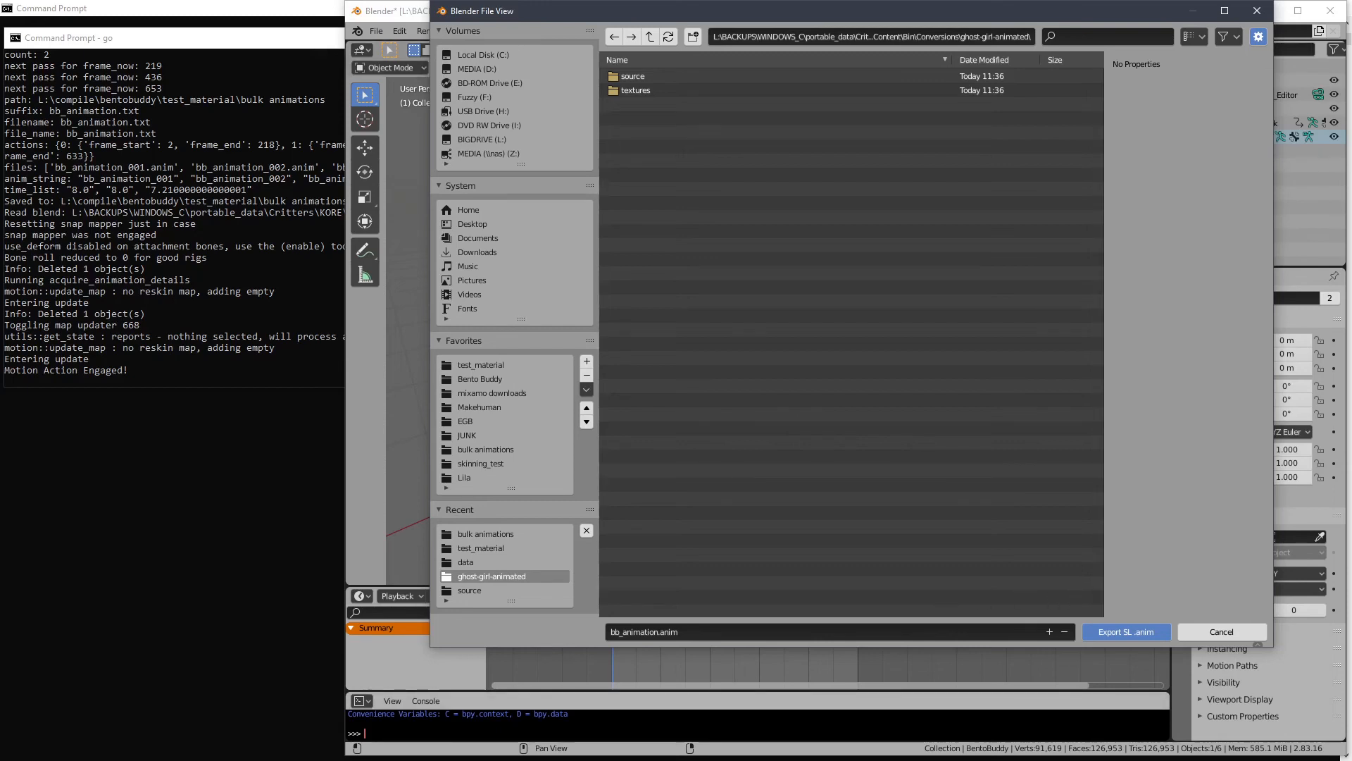
left_click(675, 759)
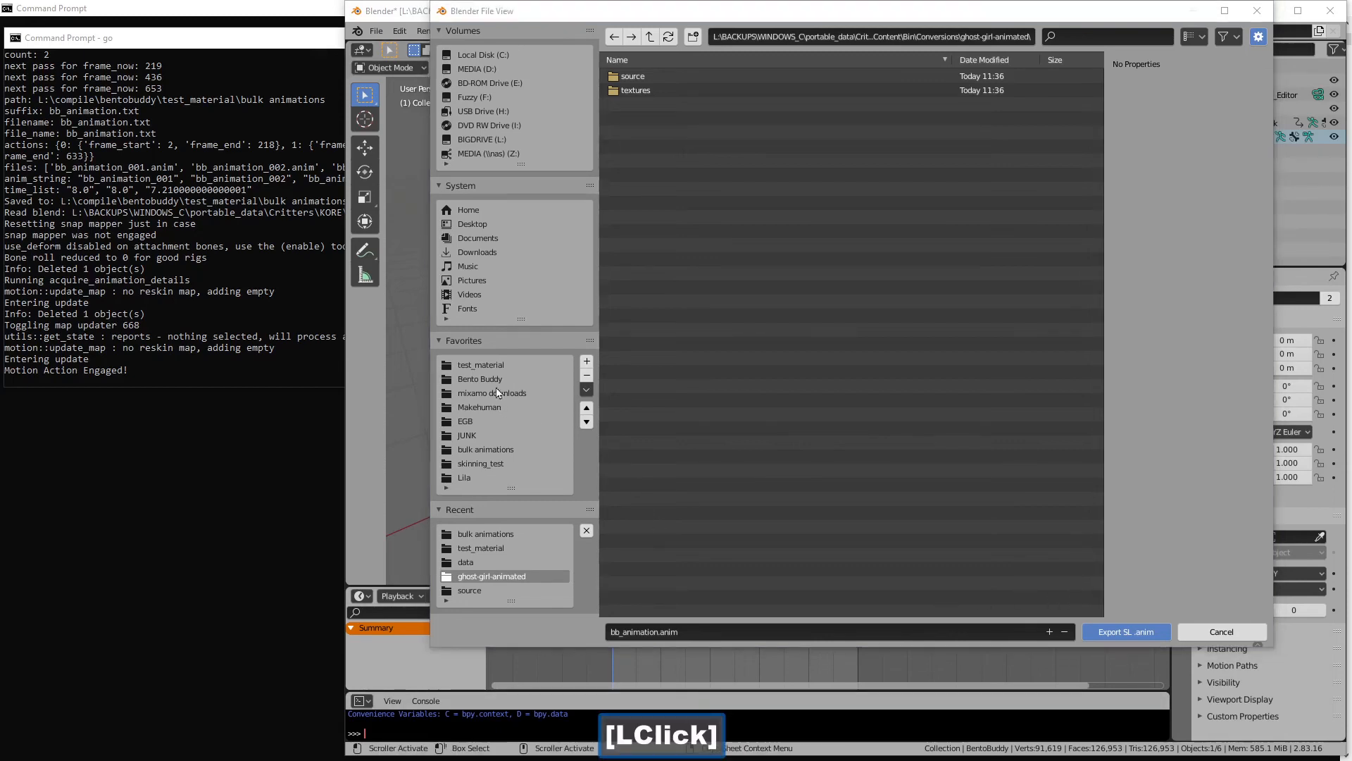
left_click(493, 366)
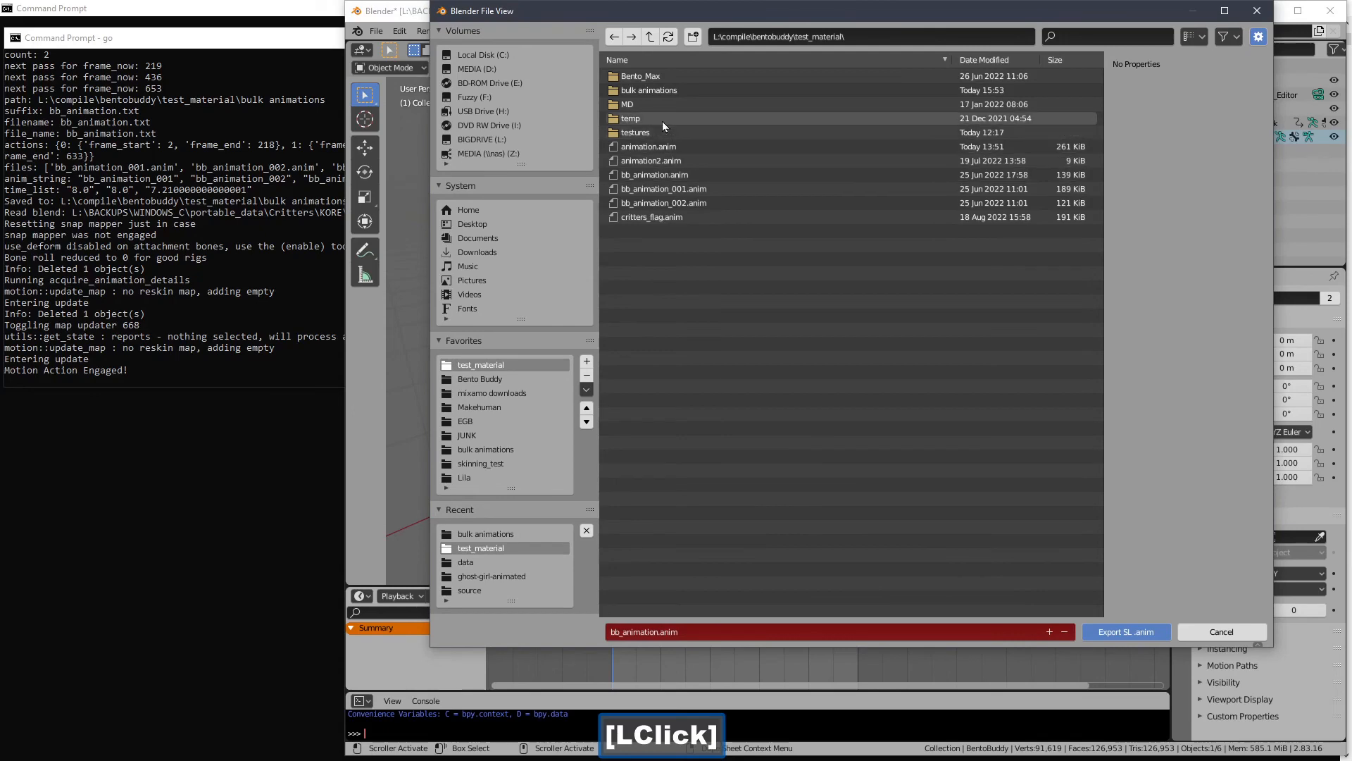
left_click(667, 92)
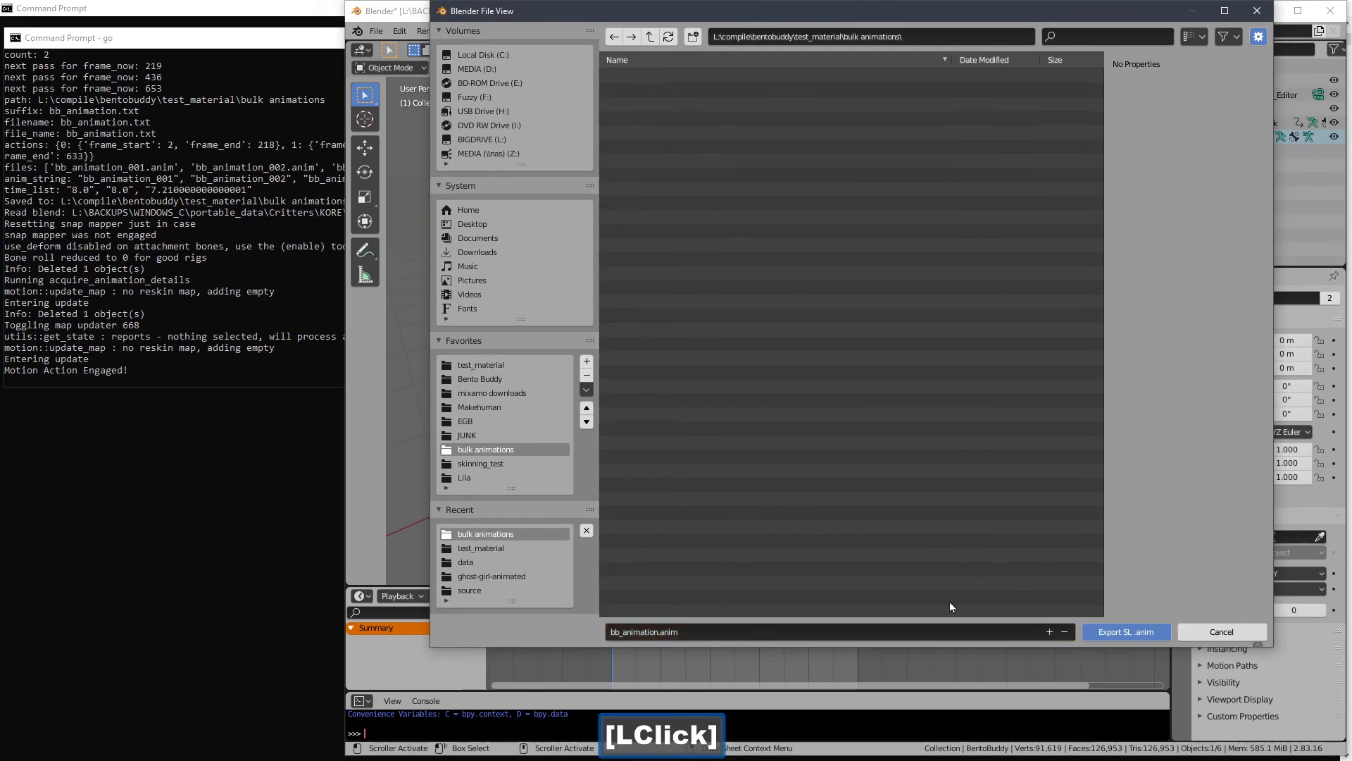
left_click(1125, 632)
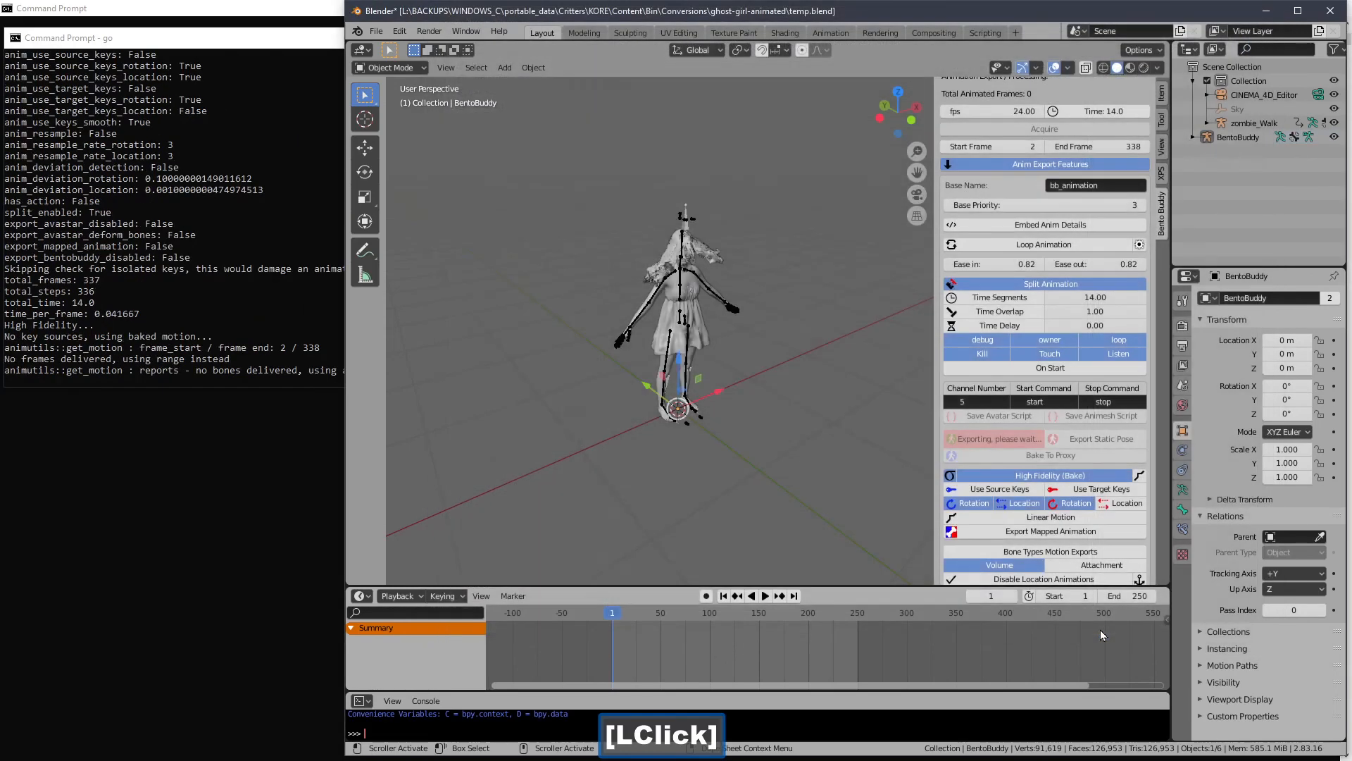
left_click(265, 364)
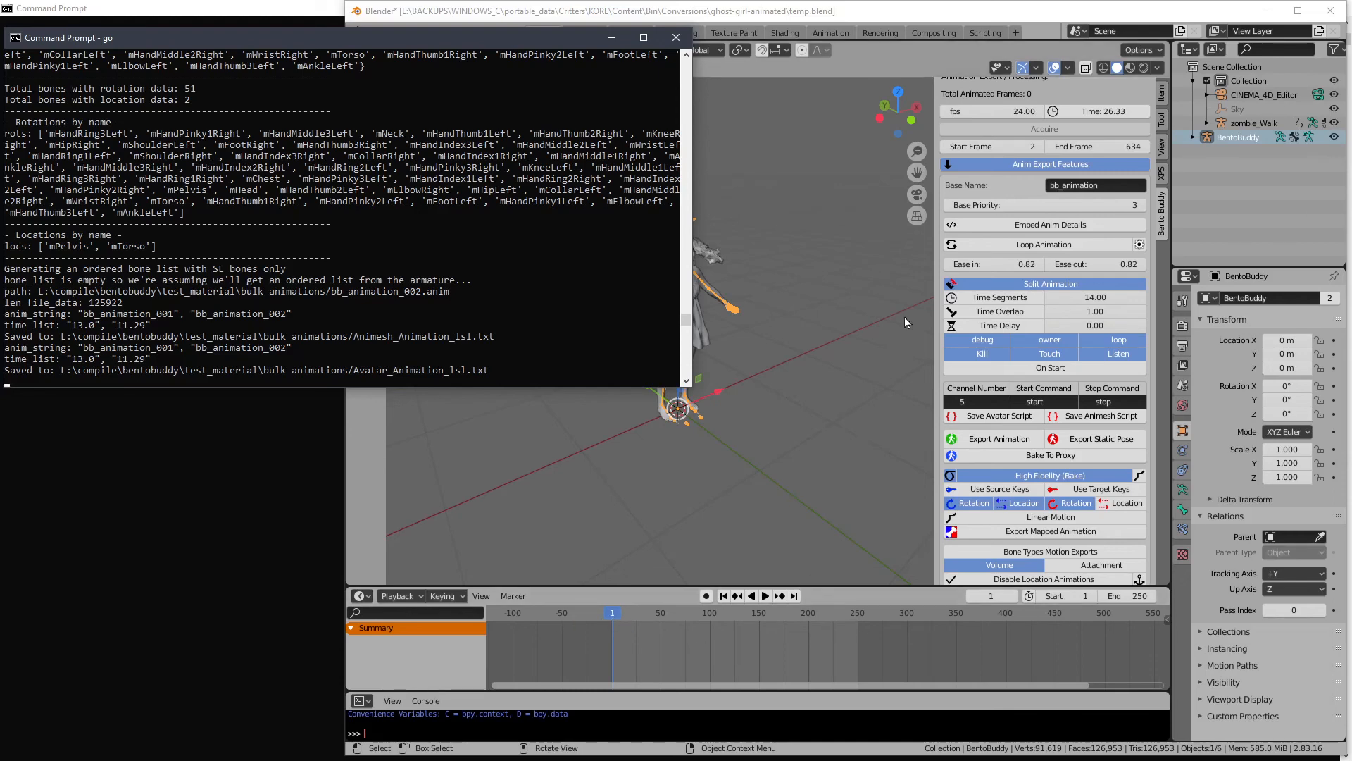
- Set the export end frame to 633 and export the split bb_animation.anim into the bulk animations folder again, checking the console output
left_click(1054, 149)
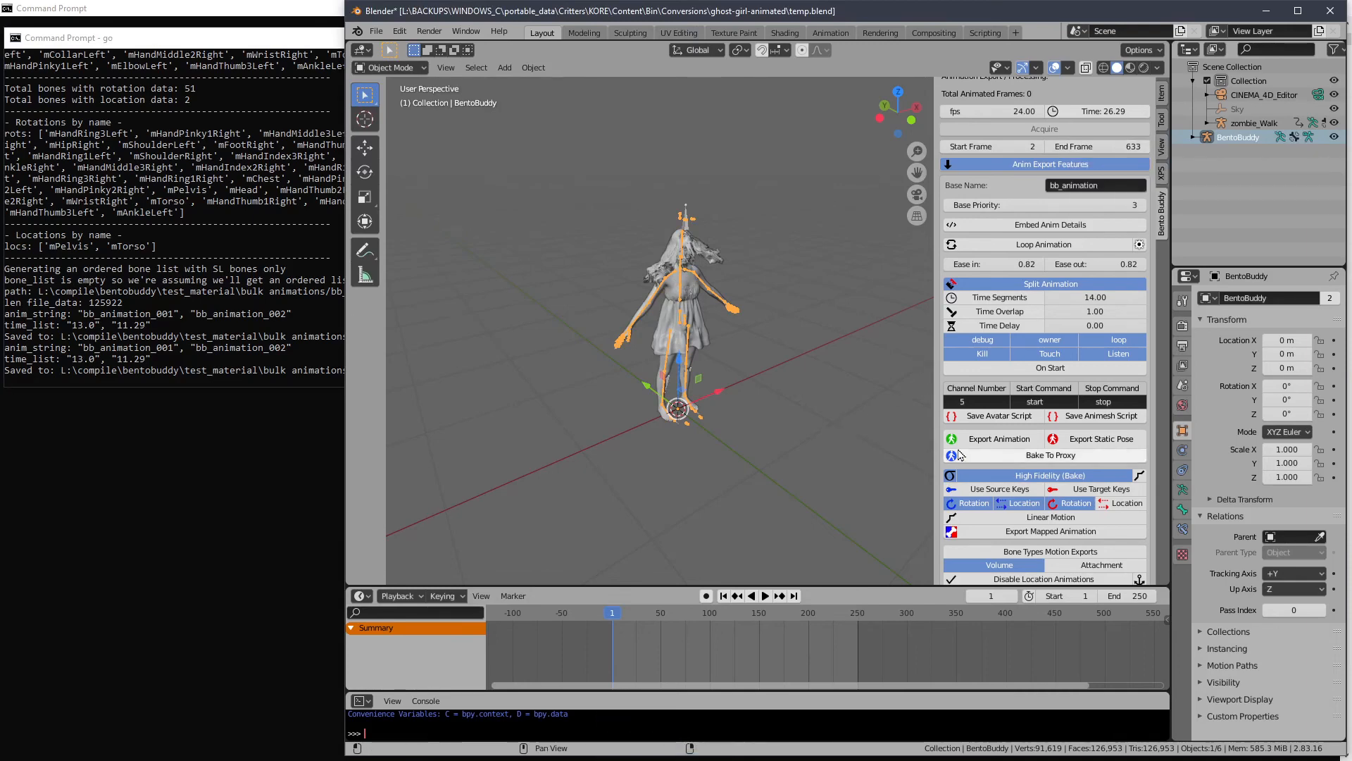
left_click(999, 438)
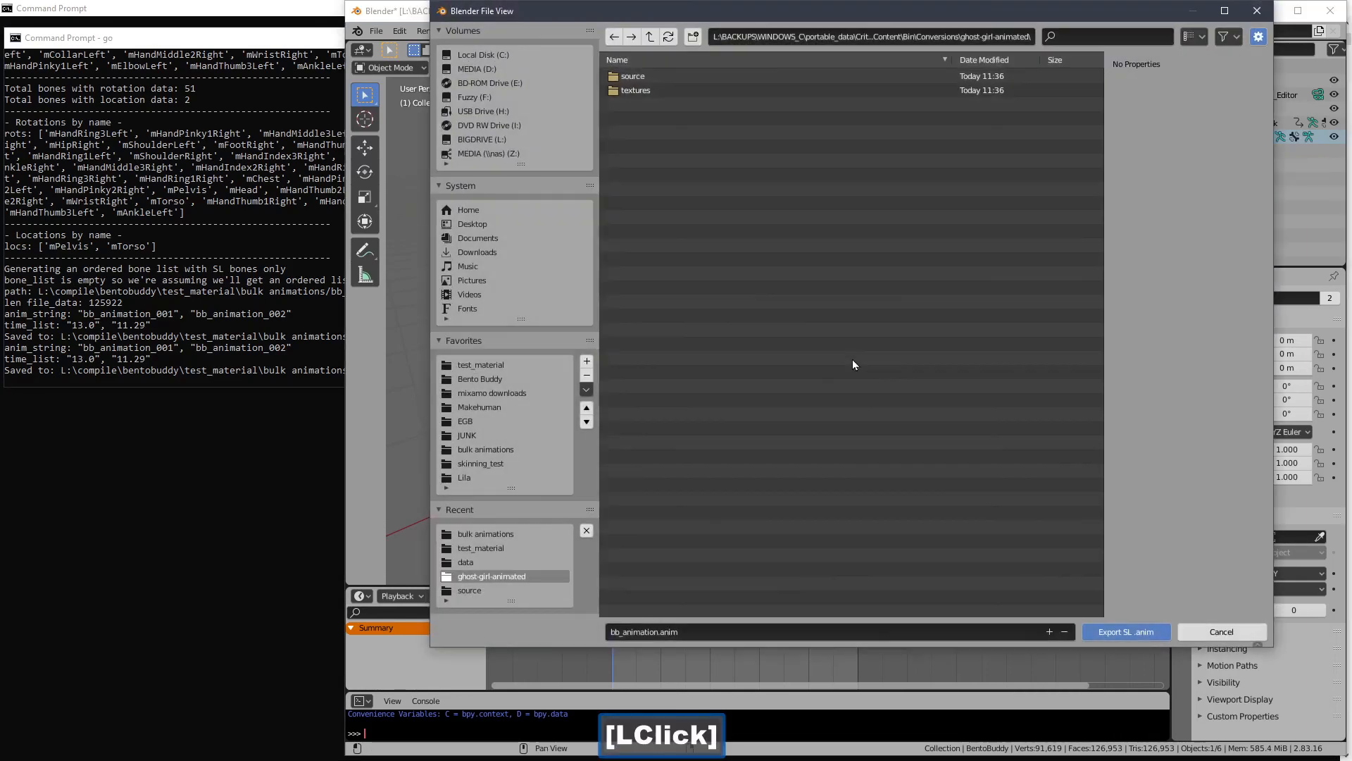
left_click(490, 368)
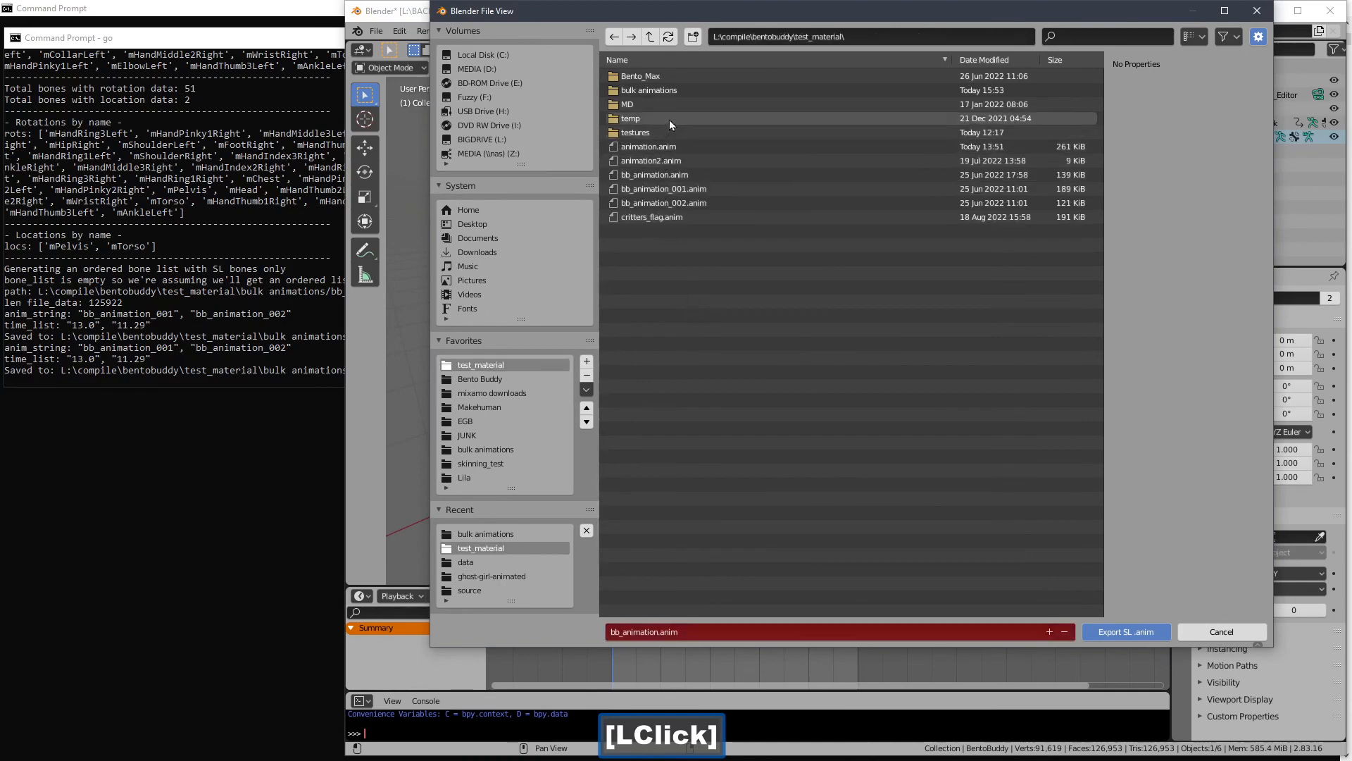
double_click(667, 90)
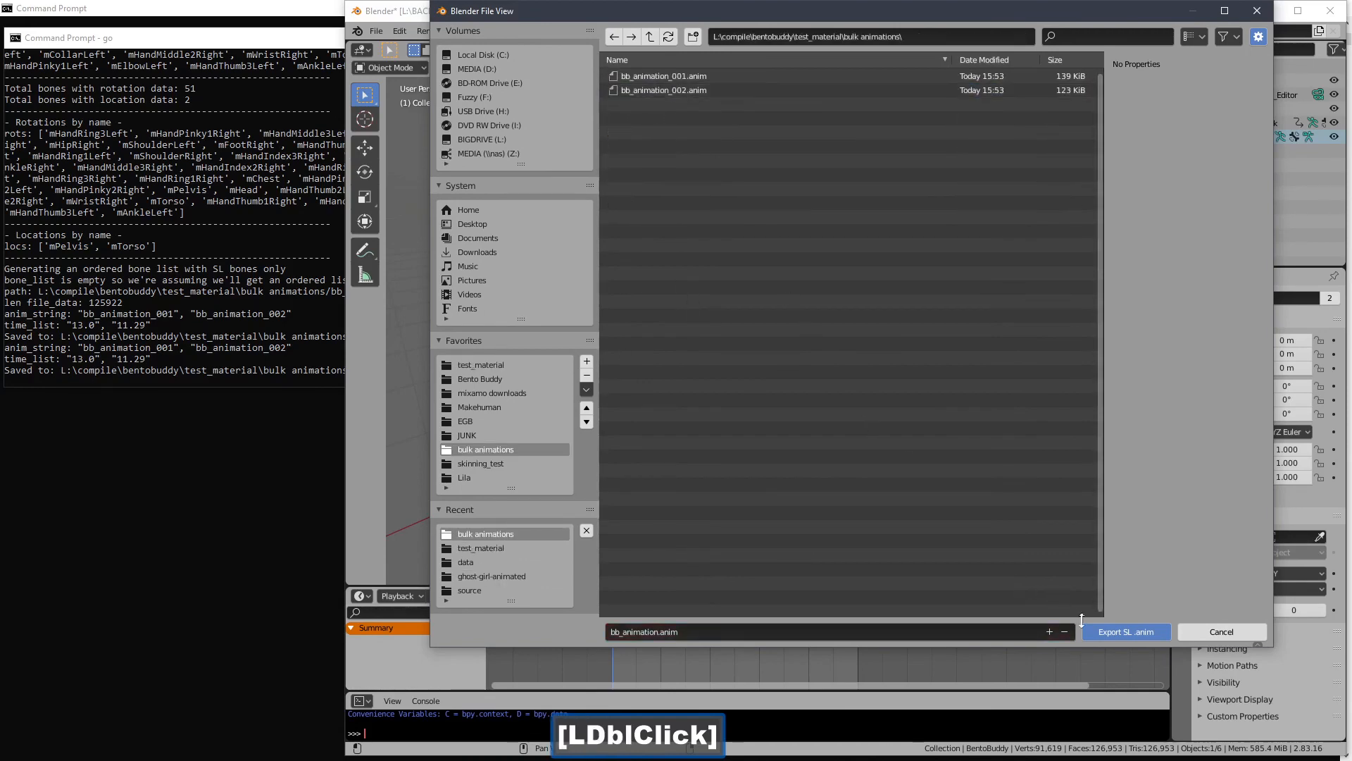
left_click(1105, 632)
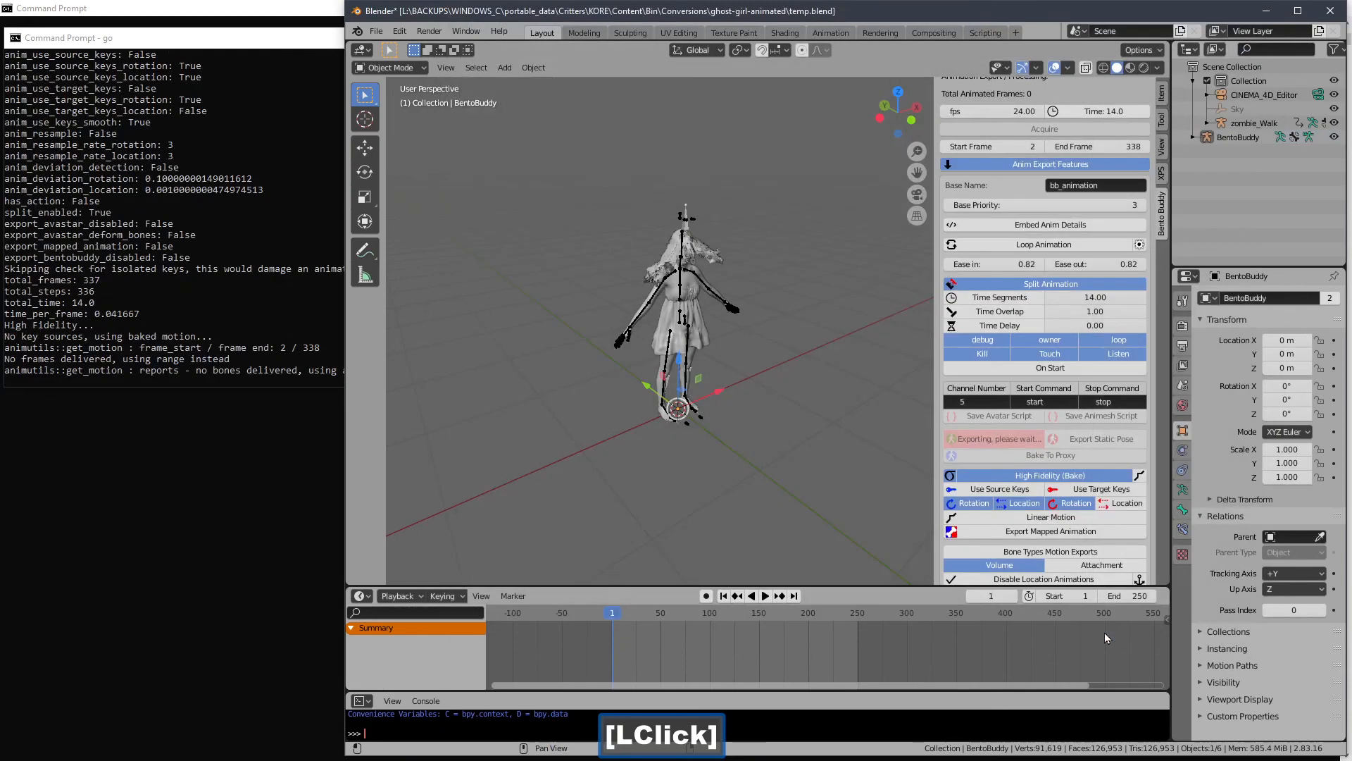
left_click(298, 369)
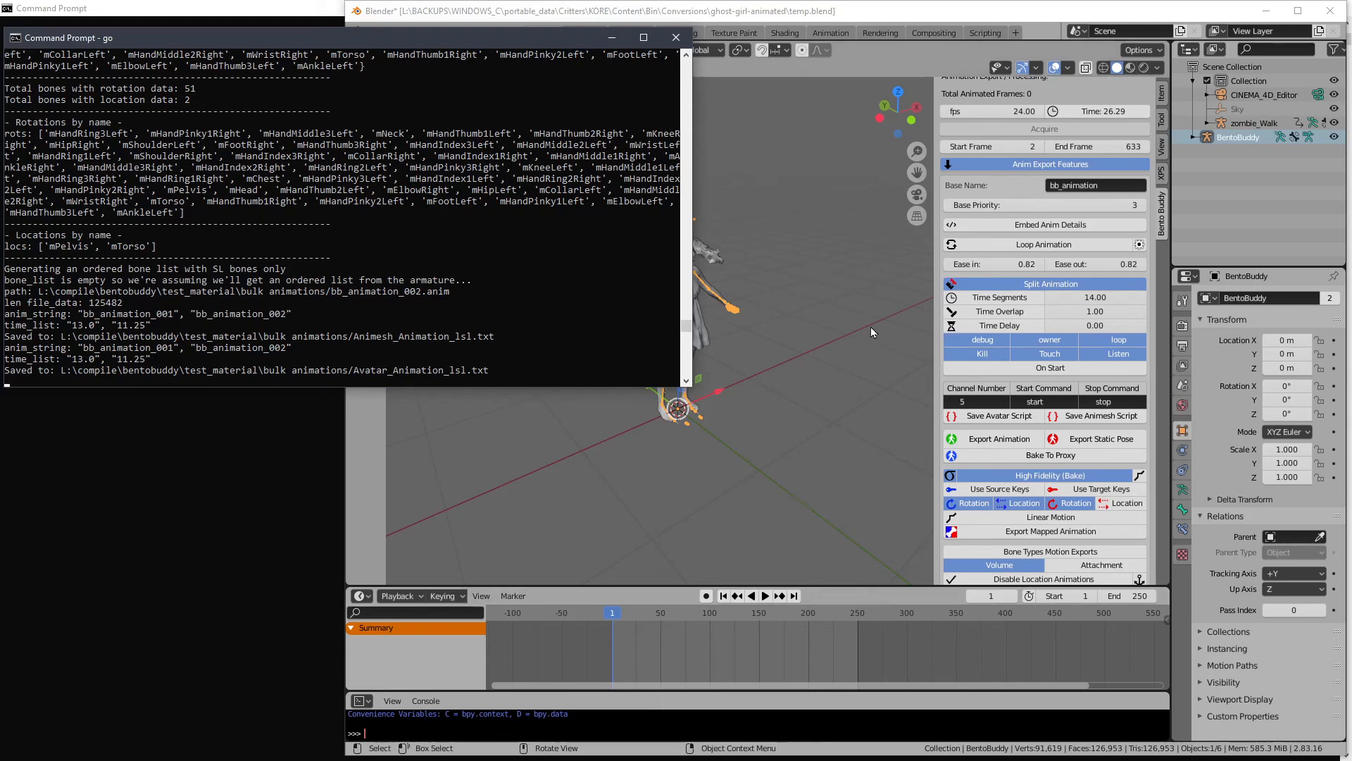
- Switch to Firestorm and bulk upload bb_animation_001.anim and bb_animation_002.anim from the bulk animations folder, accepting the upload fee
left_click(881, 67)
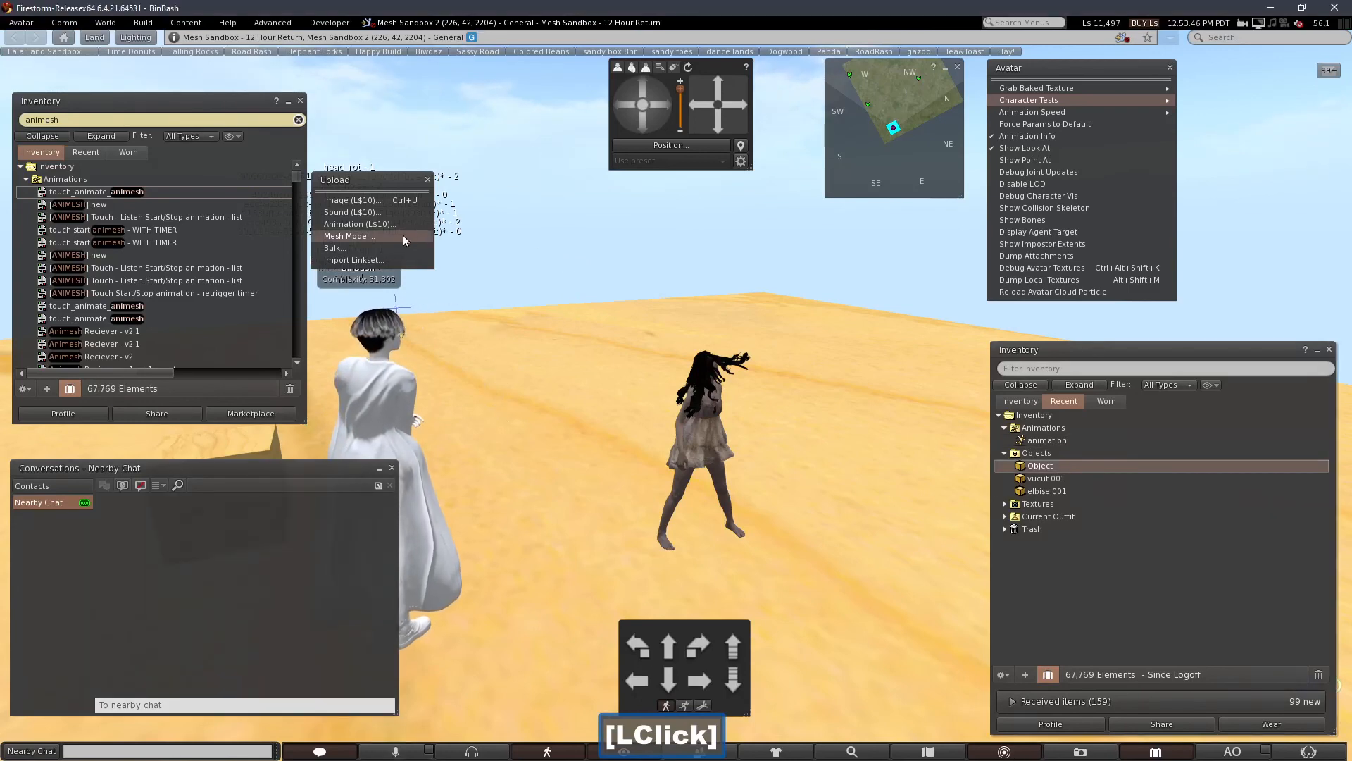
left_click(362, 249)
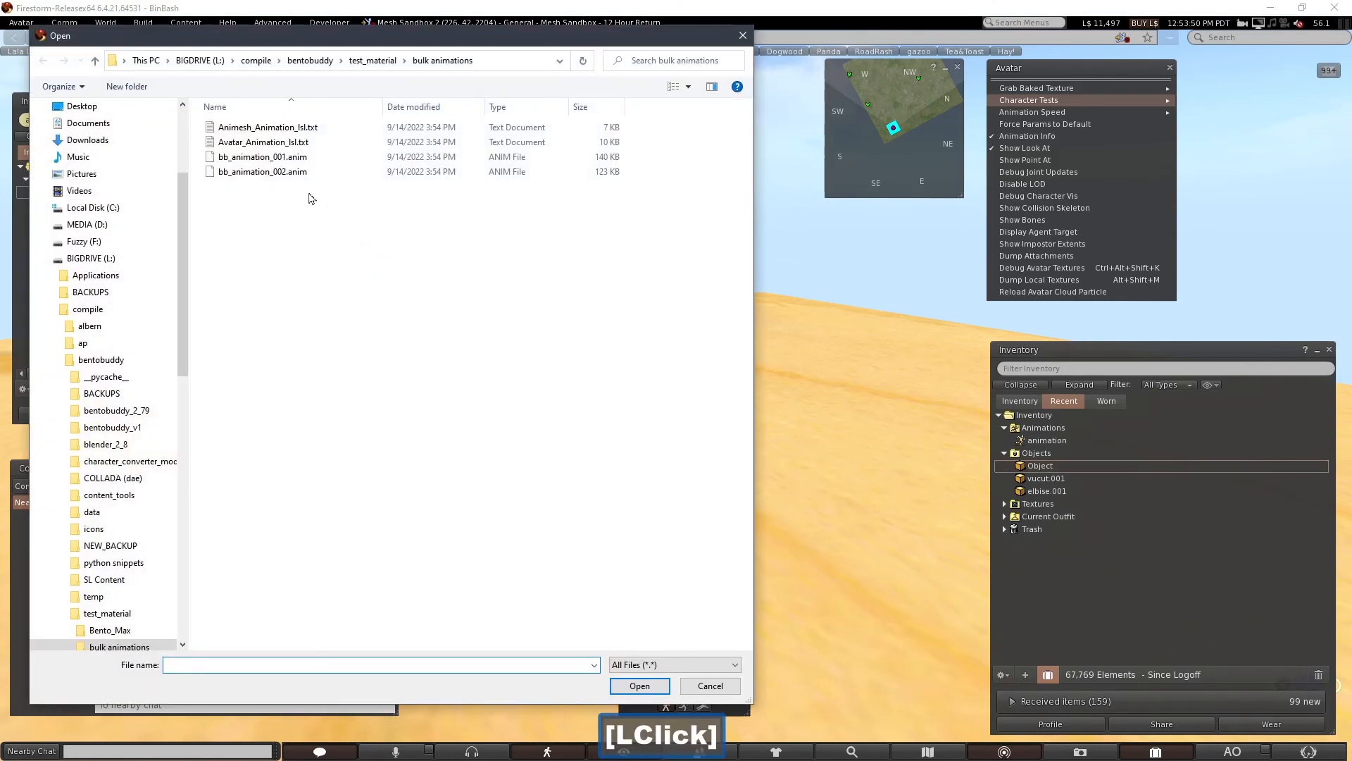
left_click_drag(281, 188, 268, 163)
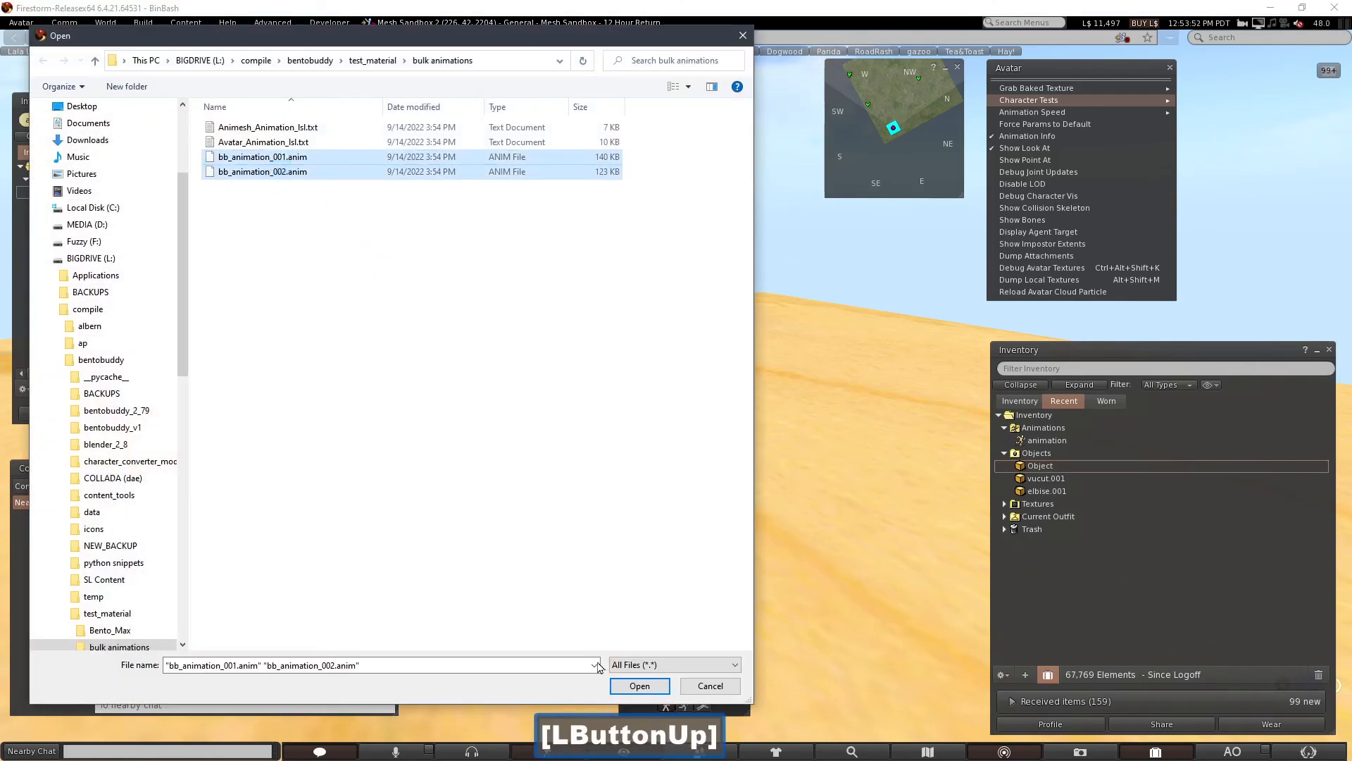
left_click(641, 686)
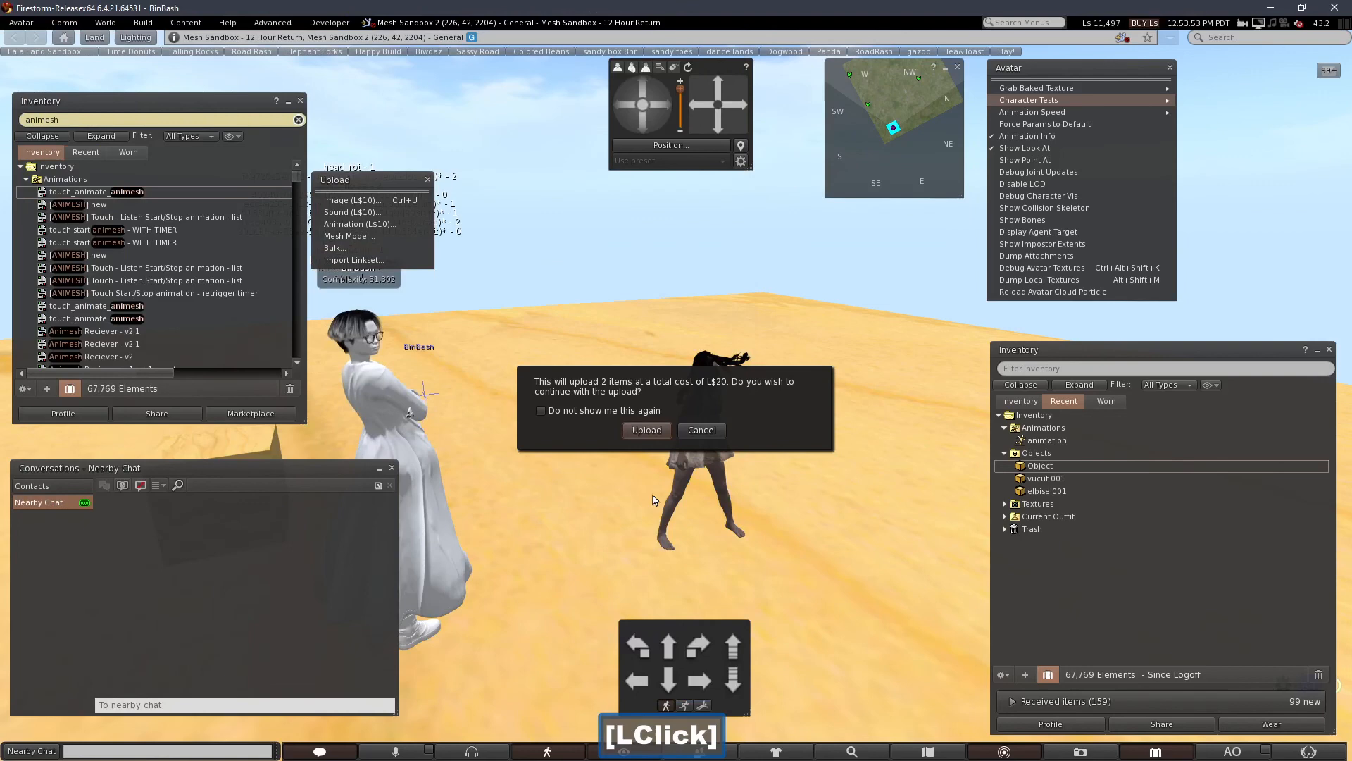
left_click(648, 430)
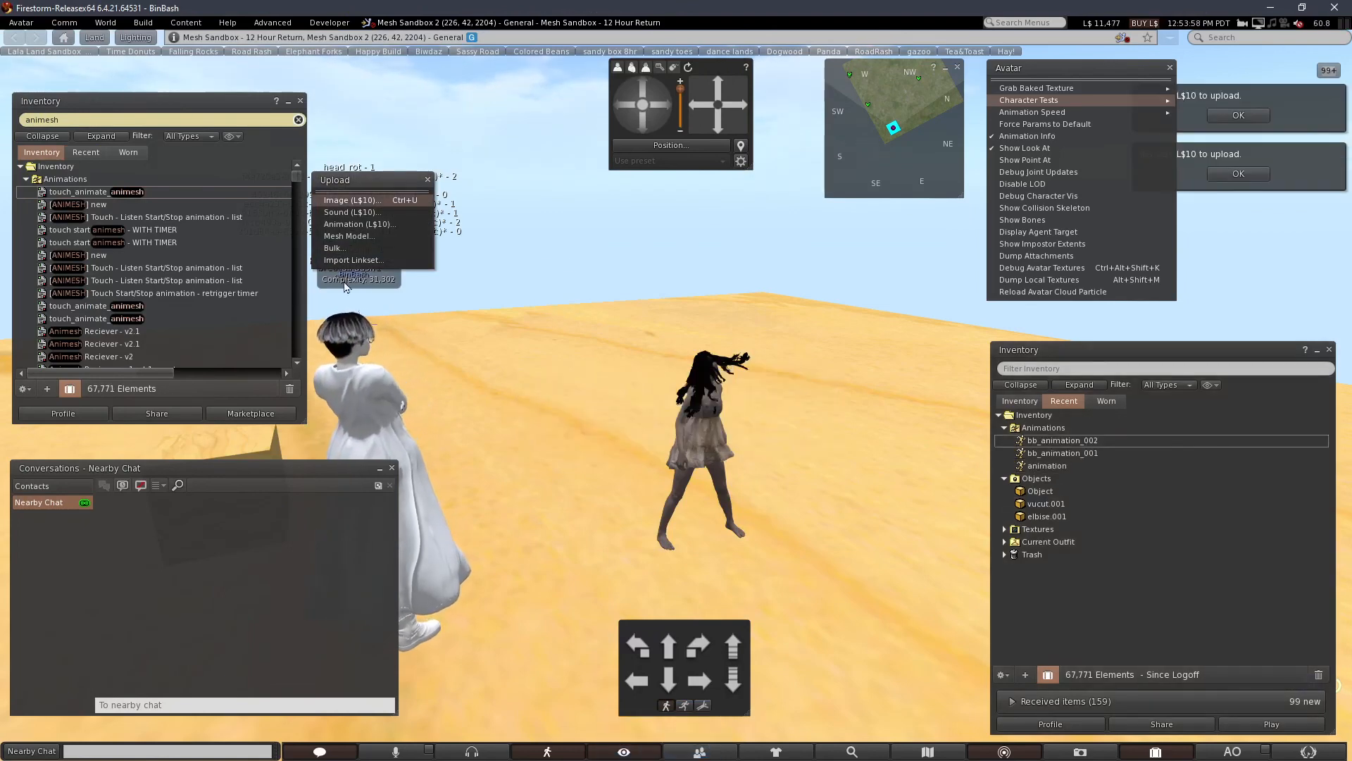
- Browse to the exported files through the bulk upload dialog and open Animesh_Animation_lsl.txt in Notepad
left_click(366, 247)
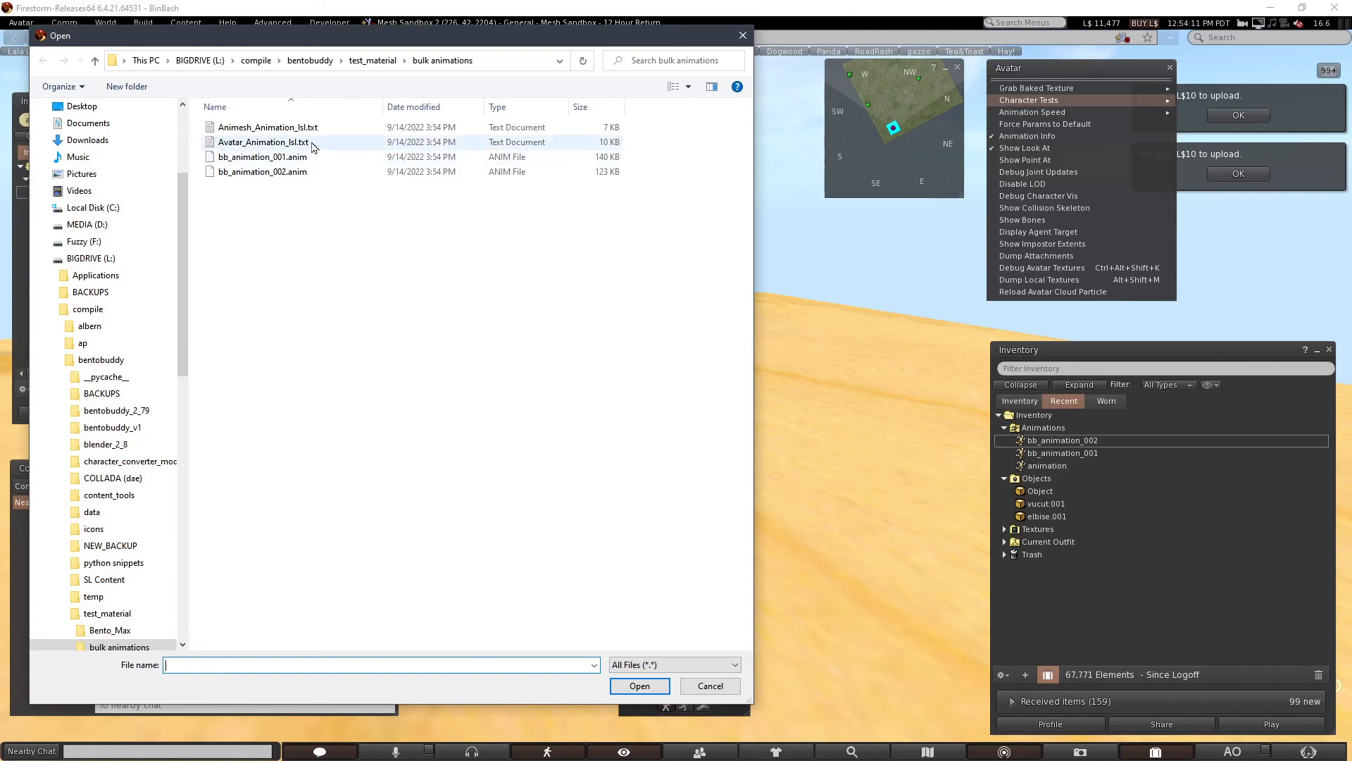
left_click(330, 127)
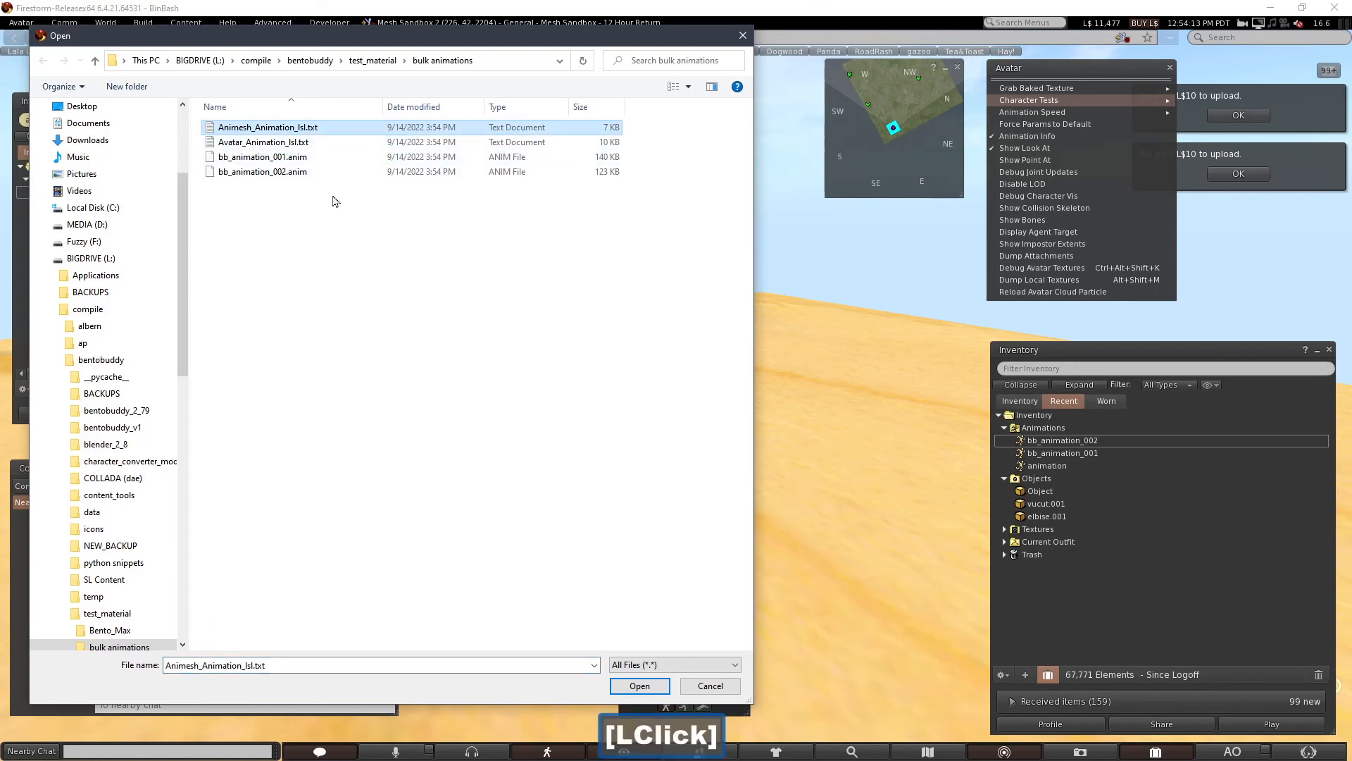
right_click(326, 132)
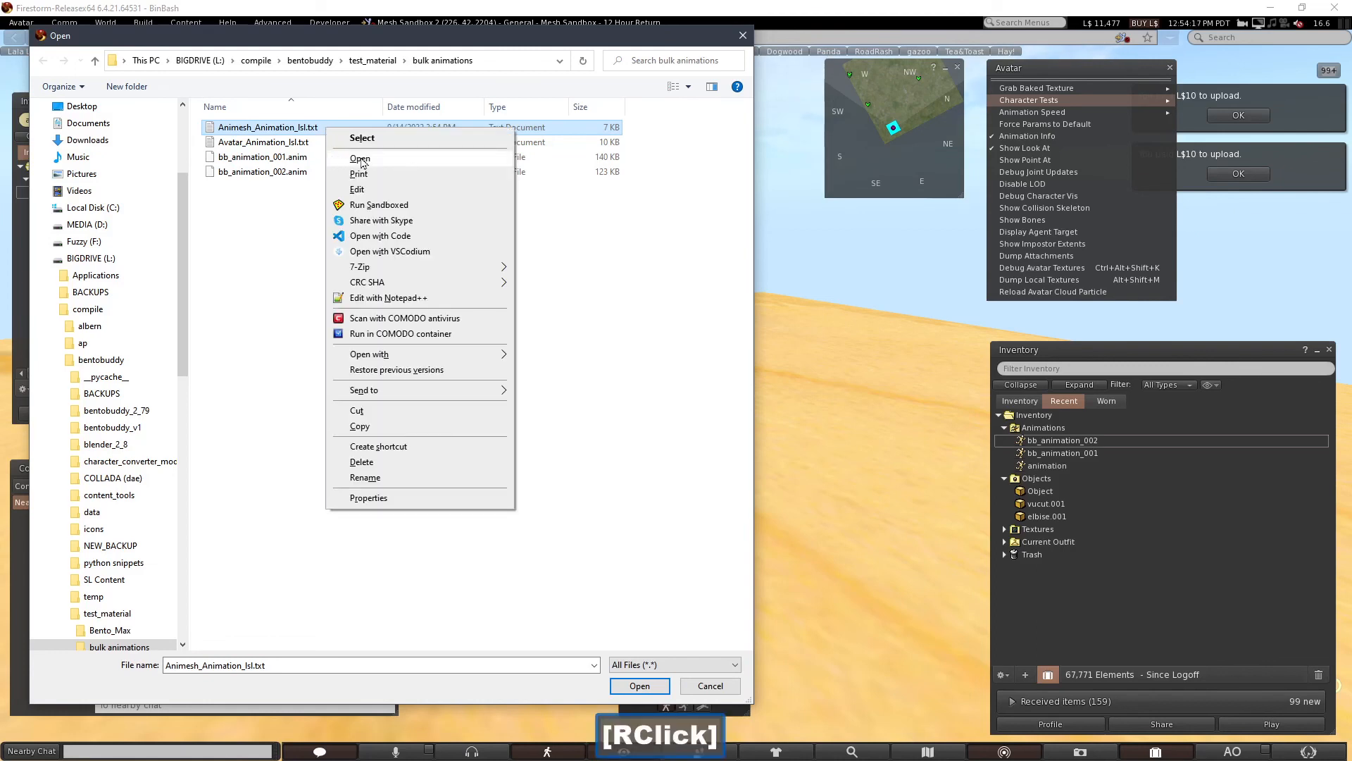
left_click(423, 161)
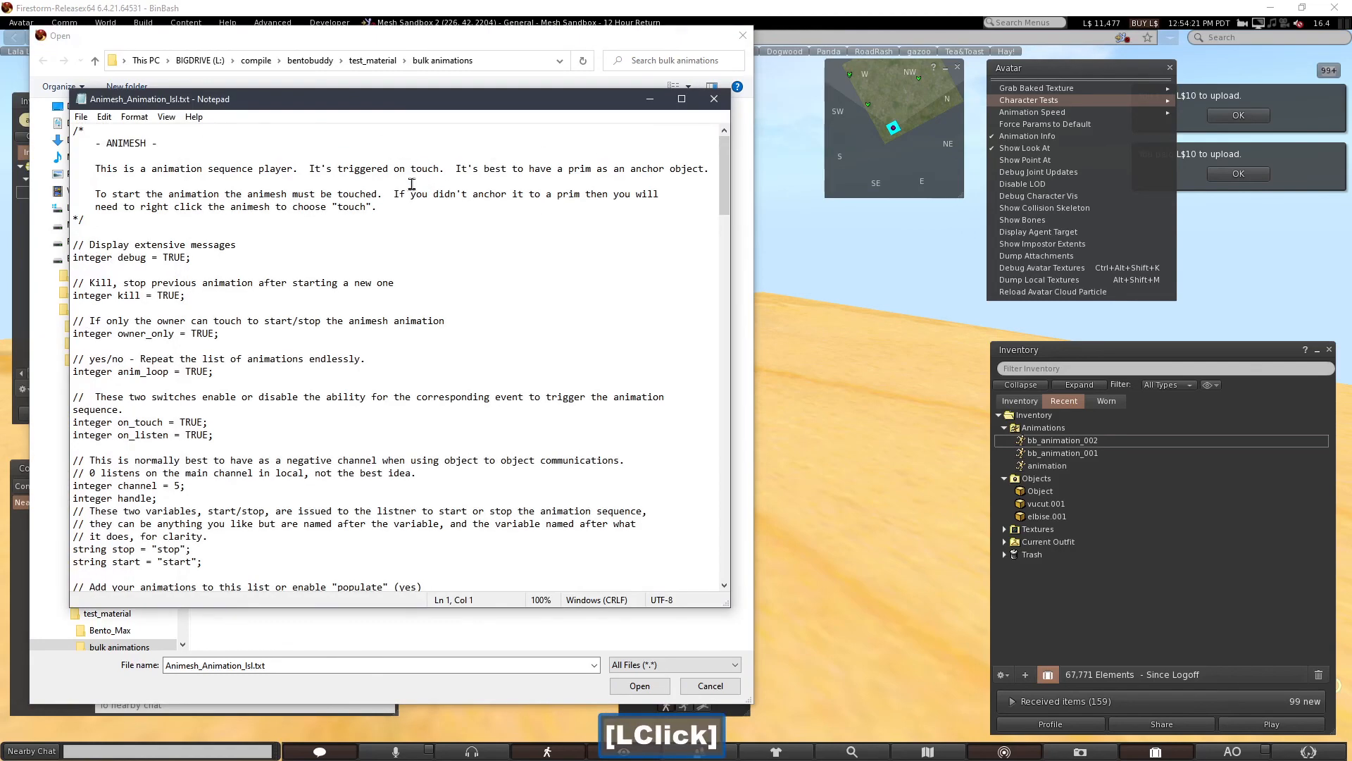
- Copy the entire animesh script text, close Notepad, and cancel the bulk upload file dialog
right_click(407, 193)
left_click(430, 288)
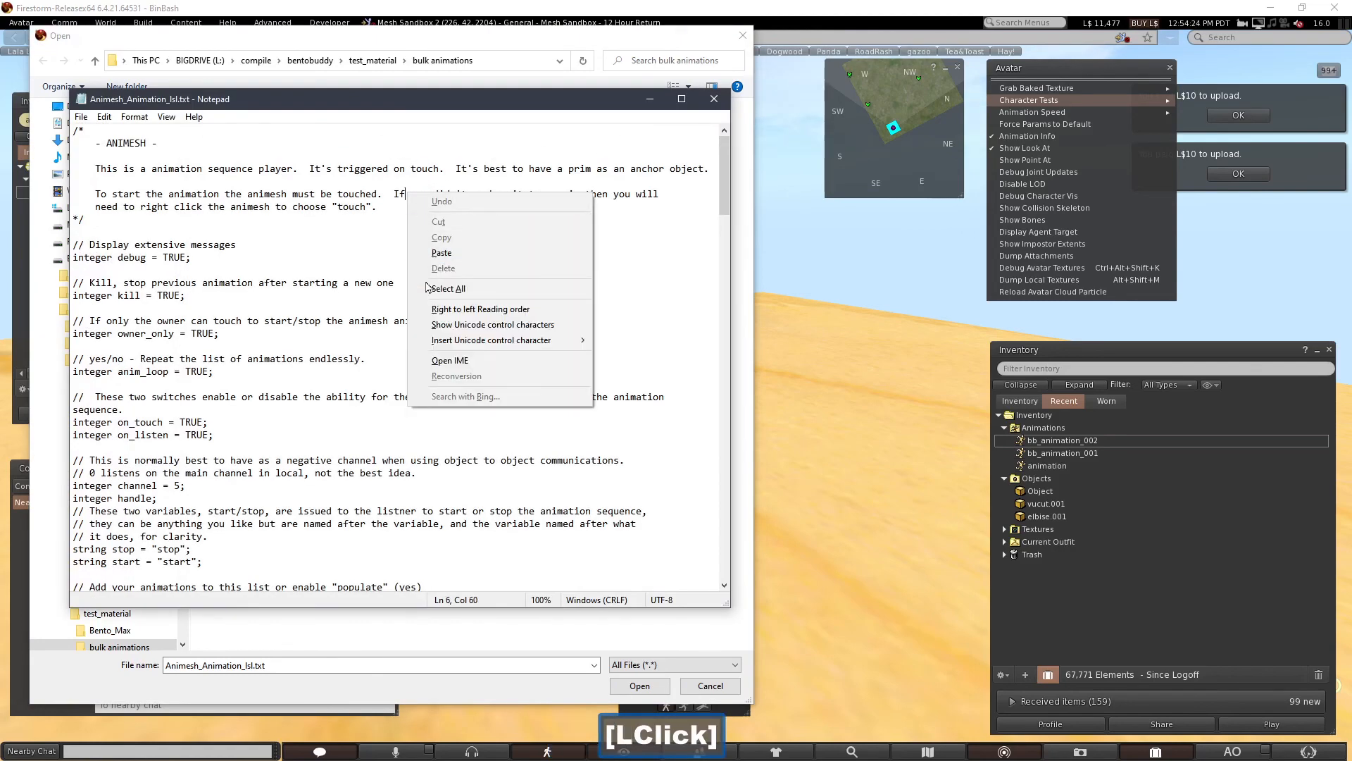
right_click(337, 194)
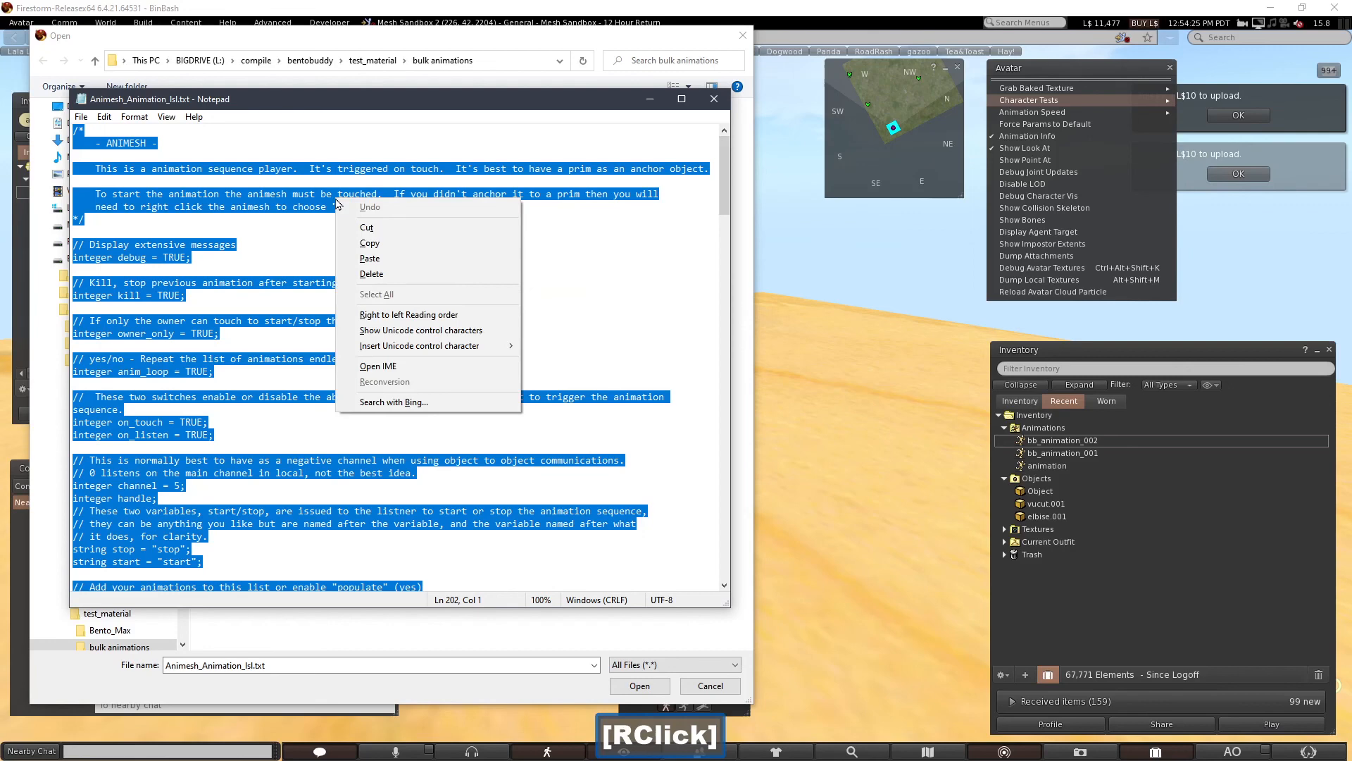
left_click(361, 241)
left_click(714, 99)
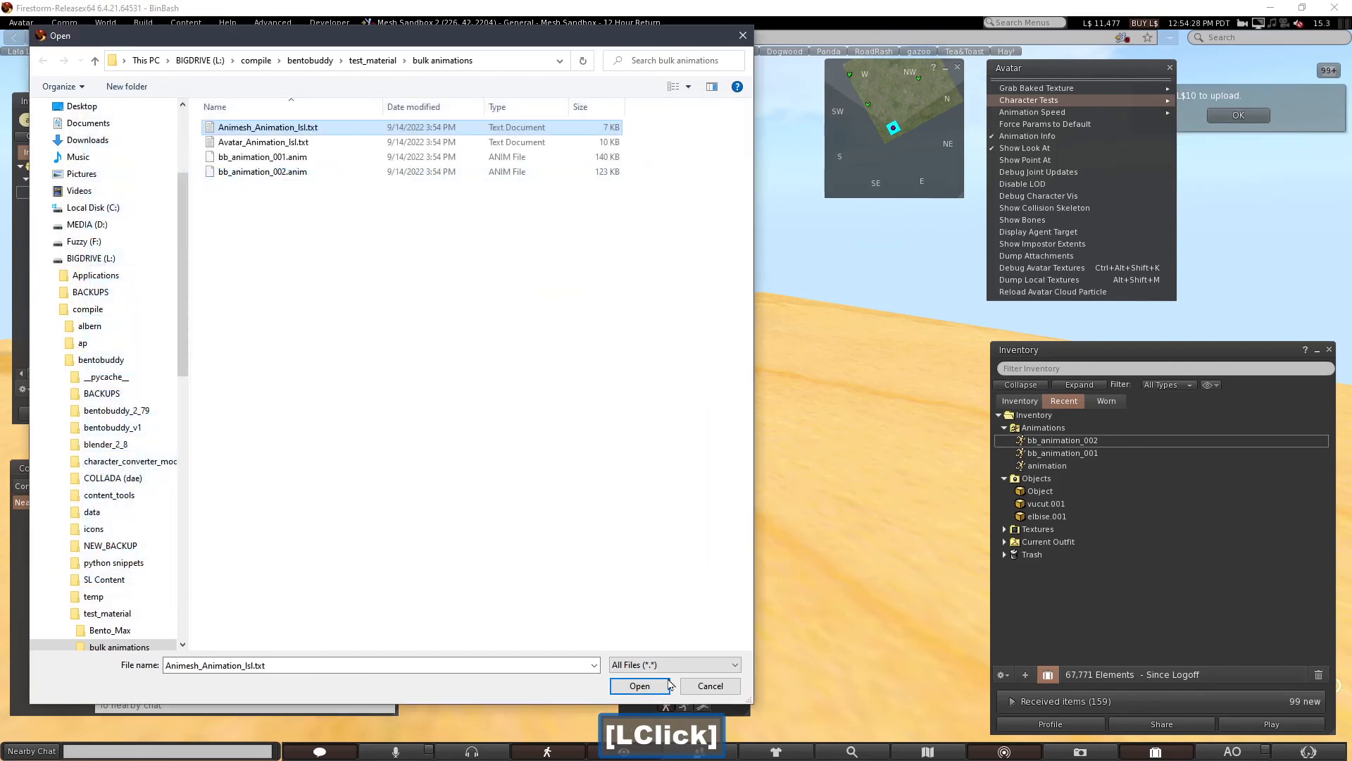
left_click(713, 687)
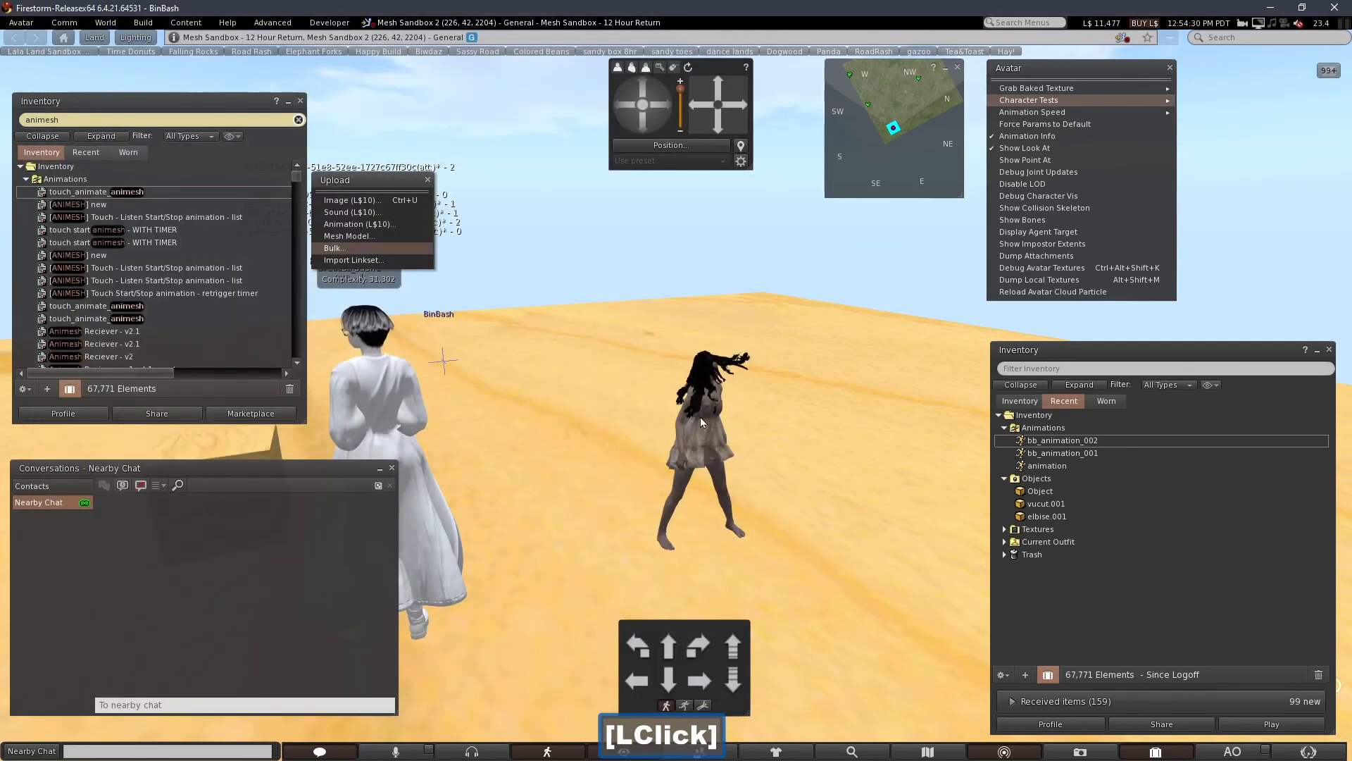
- Edit the ghost girl object and add bb_animation_001 and bb_animation_002 from the recent inventory to its contents
right_click(700, 417)
left_click(732, 450)
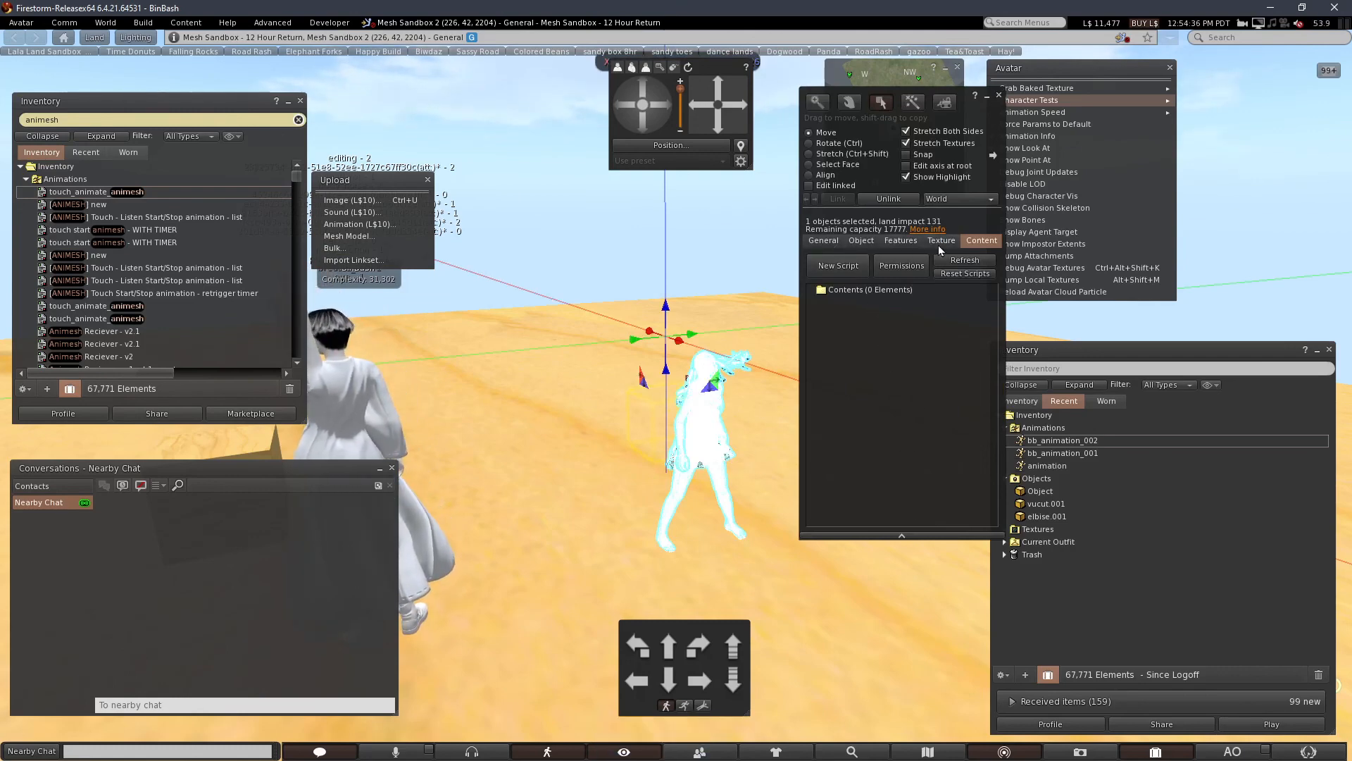
left_click(1050, 443)
left_click(1049, 453, "ctrl")
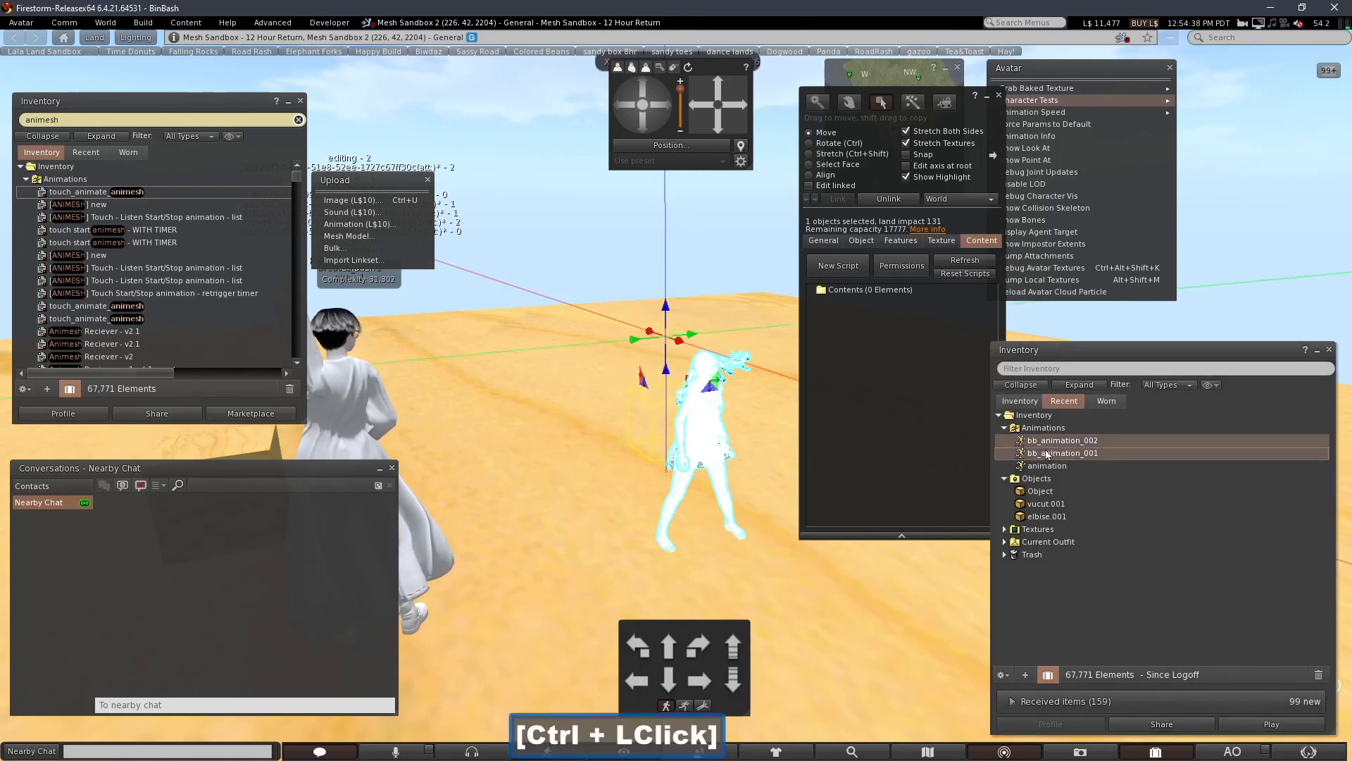
left_click_drag(1049, 453, 910, 444)
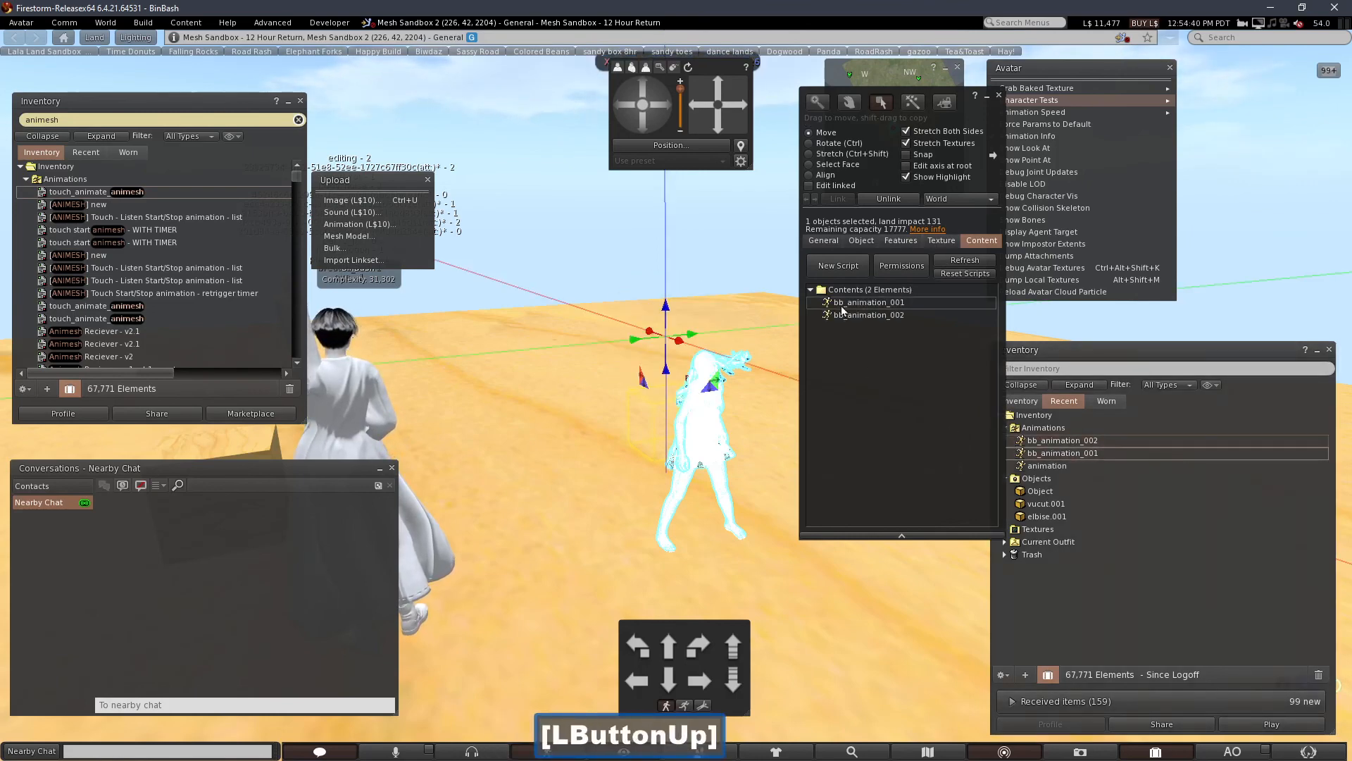
- Create a new script in the ghost girl's contents and replace all its default code with the copied animesh script
left_click(843, 270)
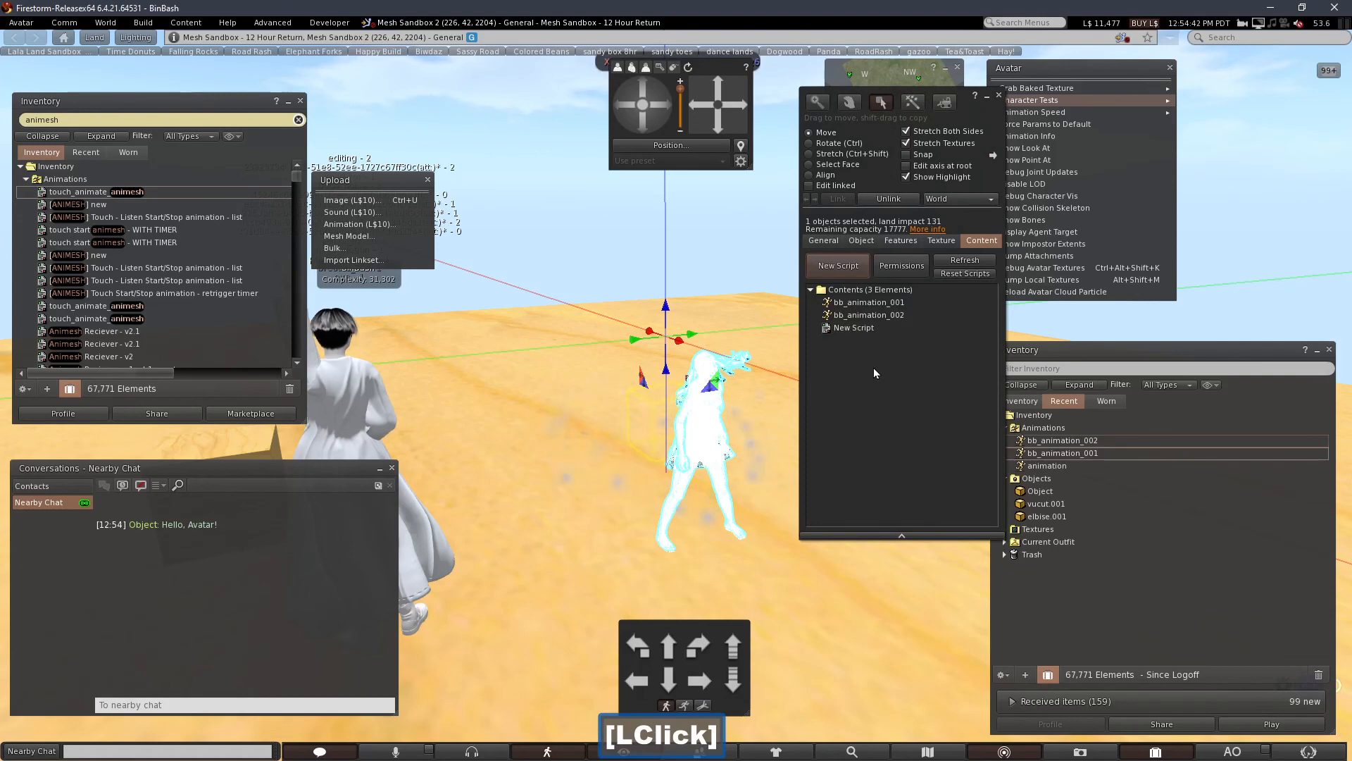
double_click(847, 328)
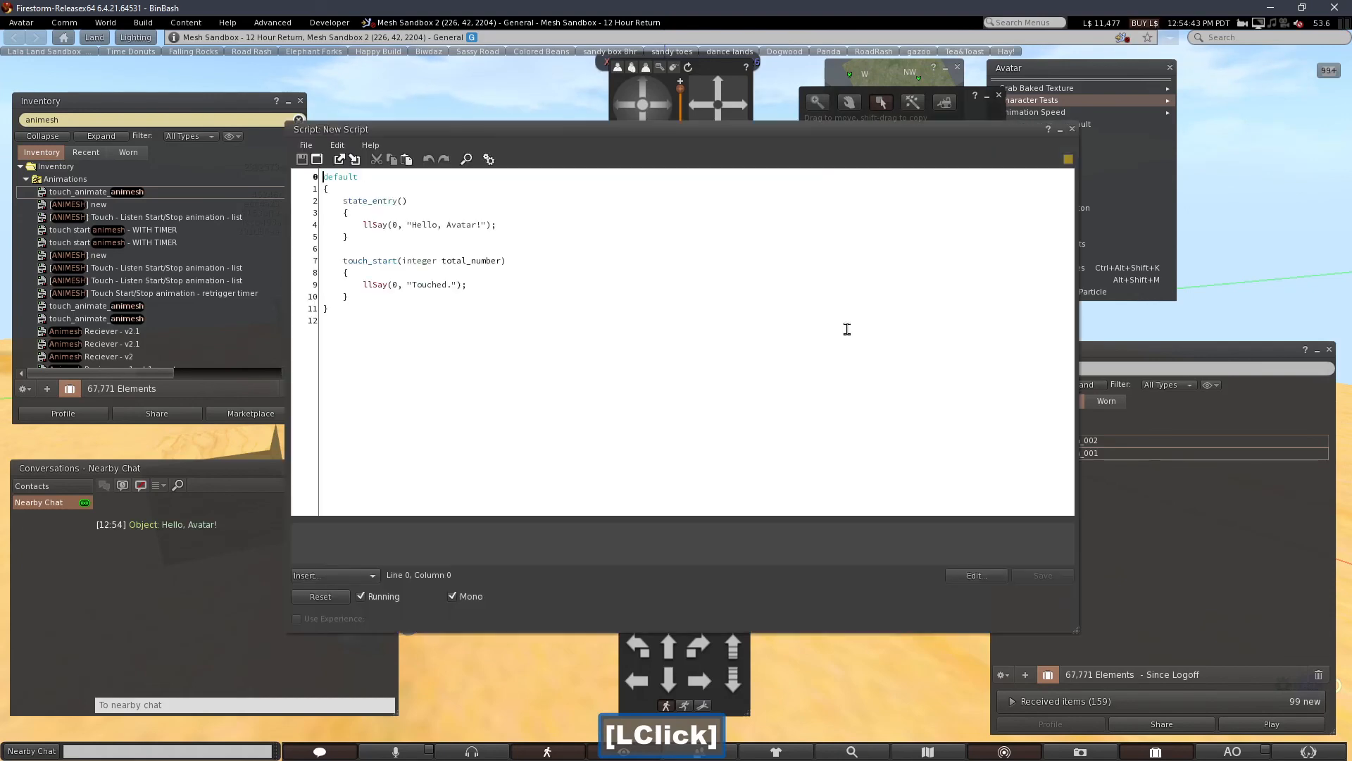
right_click(446, 262)
left_click(456, 307)
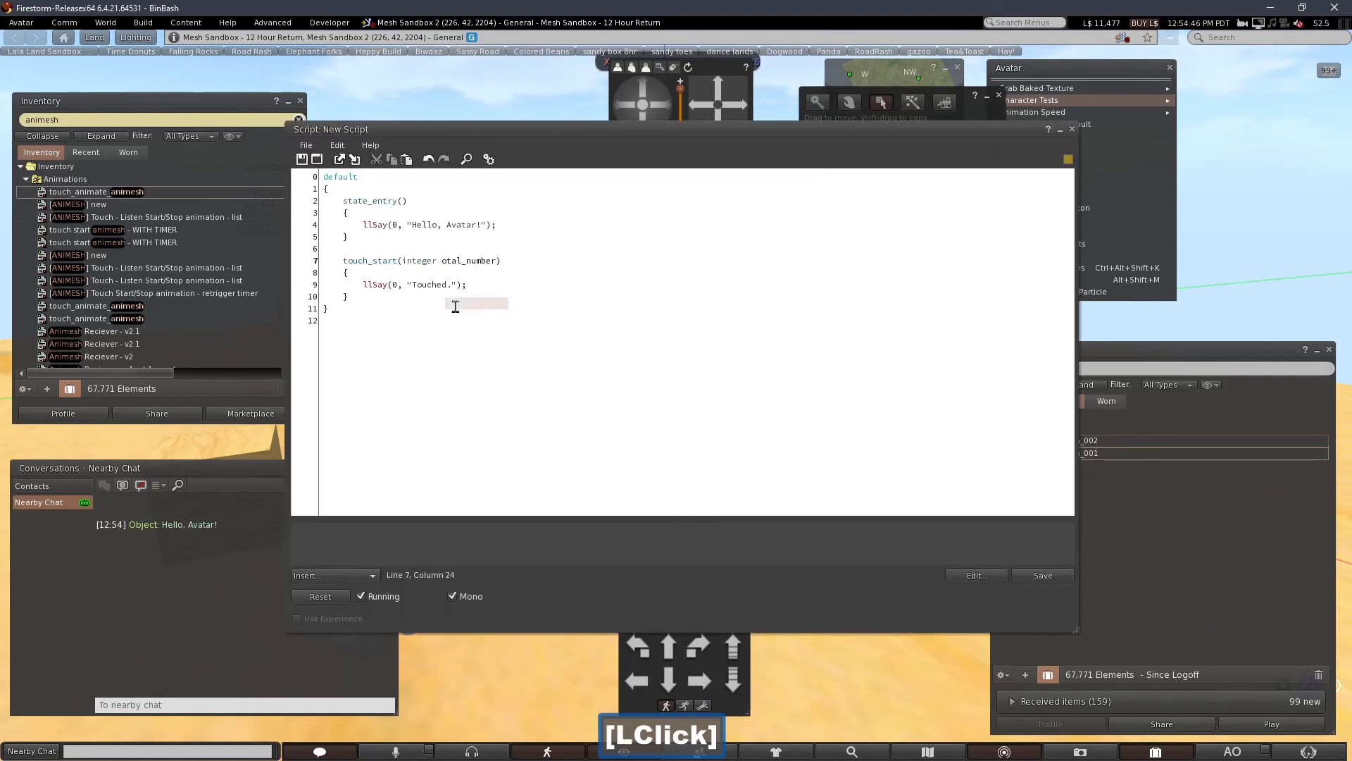
right_click(454, 259)
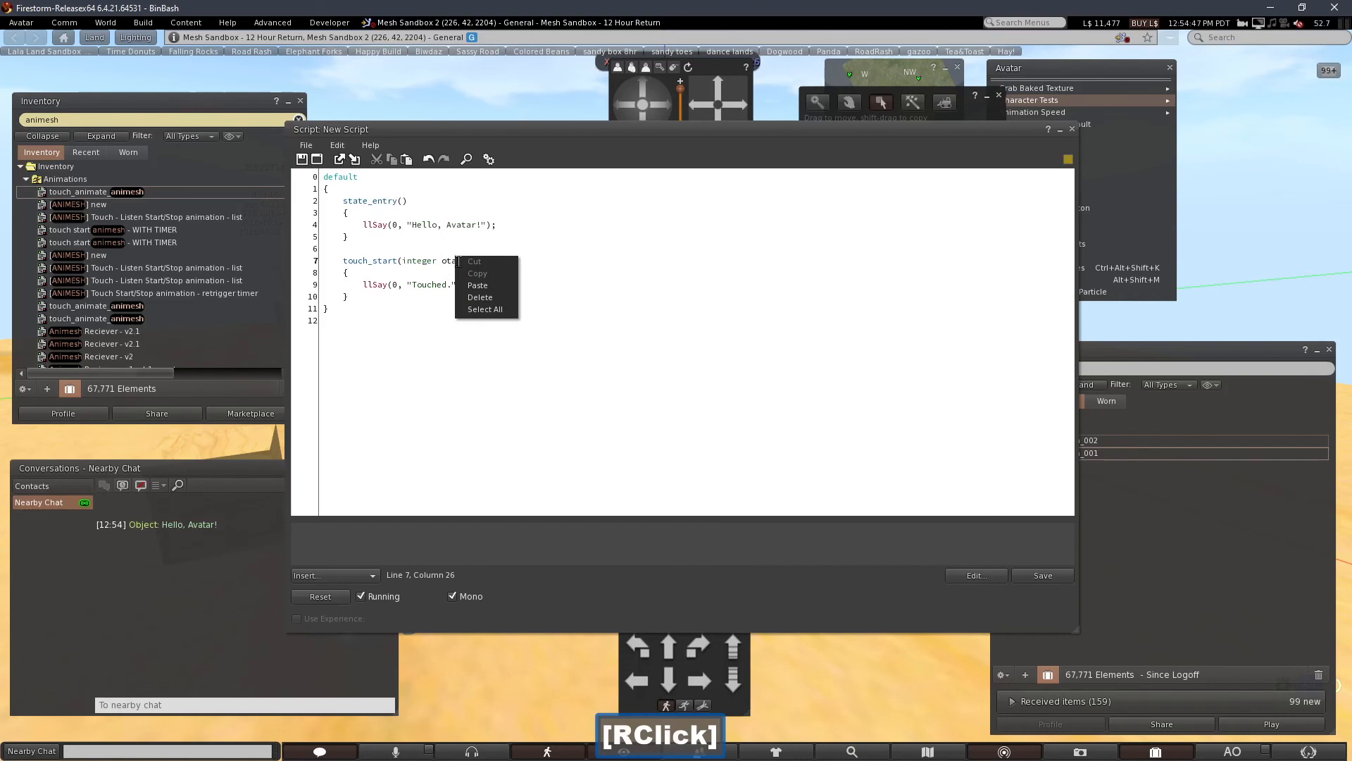
left_click(479, 309)
right_click(403, 261)
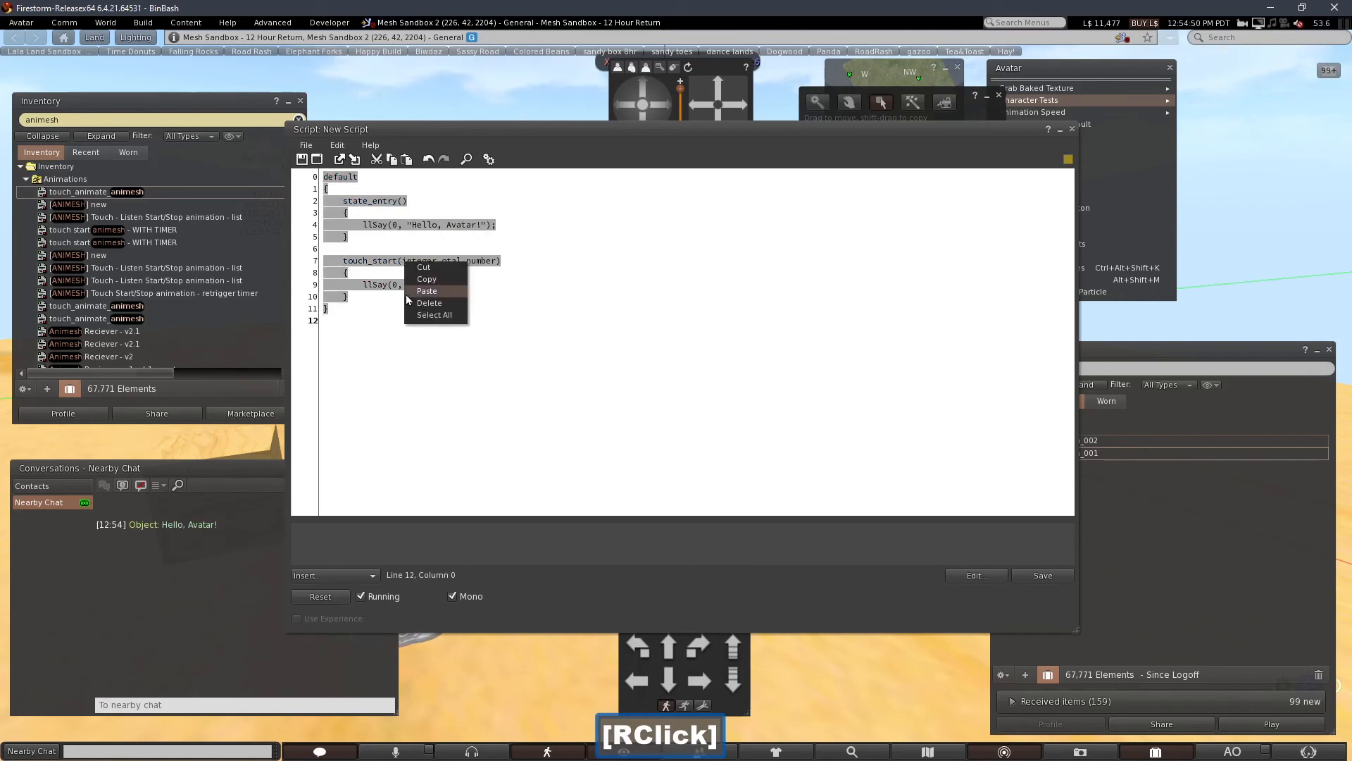
left_click(408, 290)
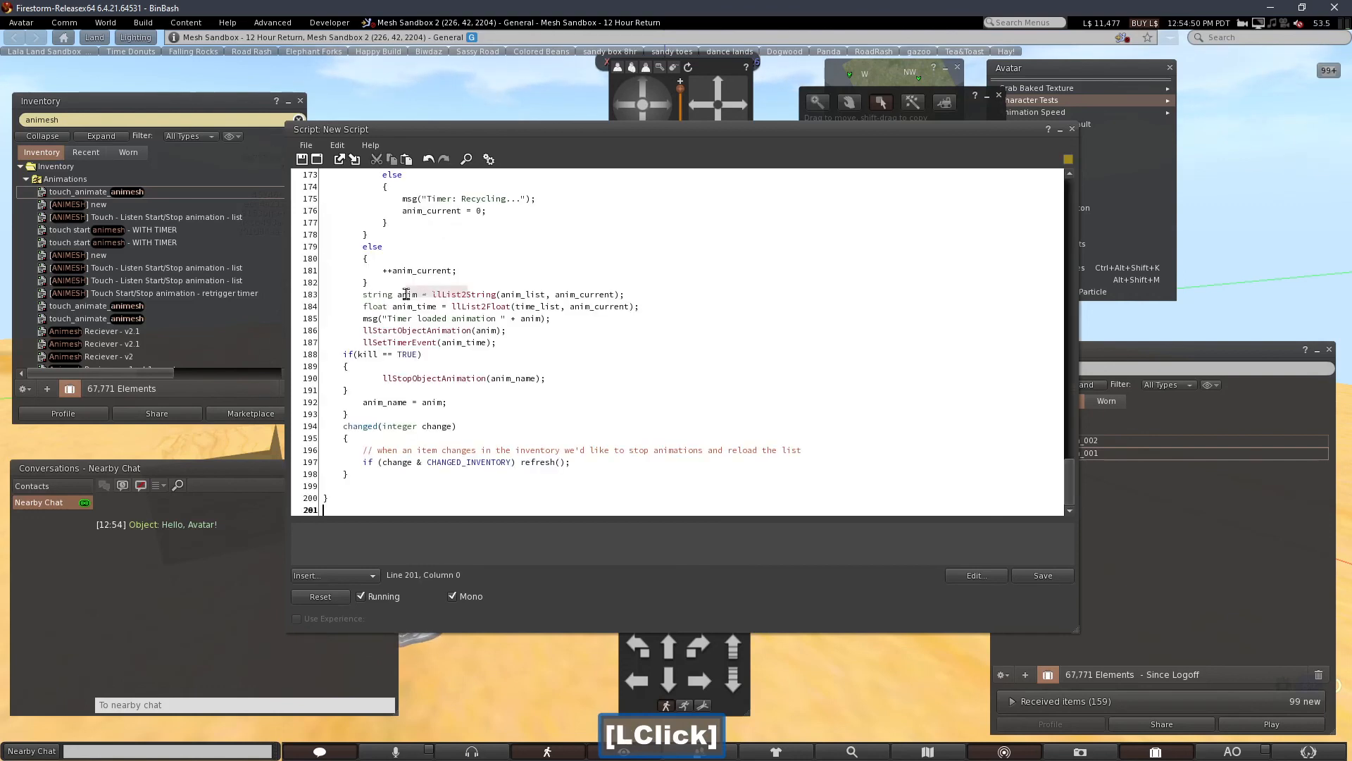
- Save and close the new script, and replace the ghost girl with a duplicate by copying her sideways and deleting the moved object
left_click(1035, 581)
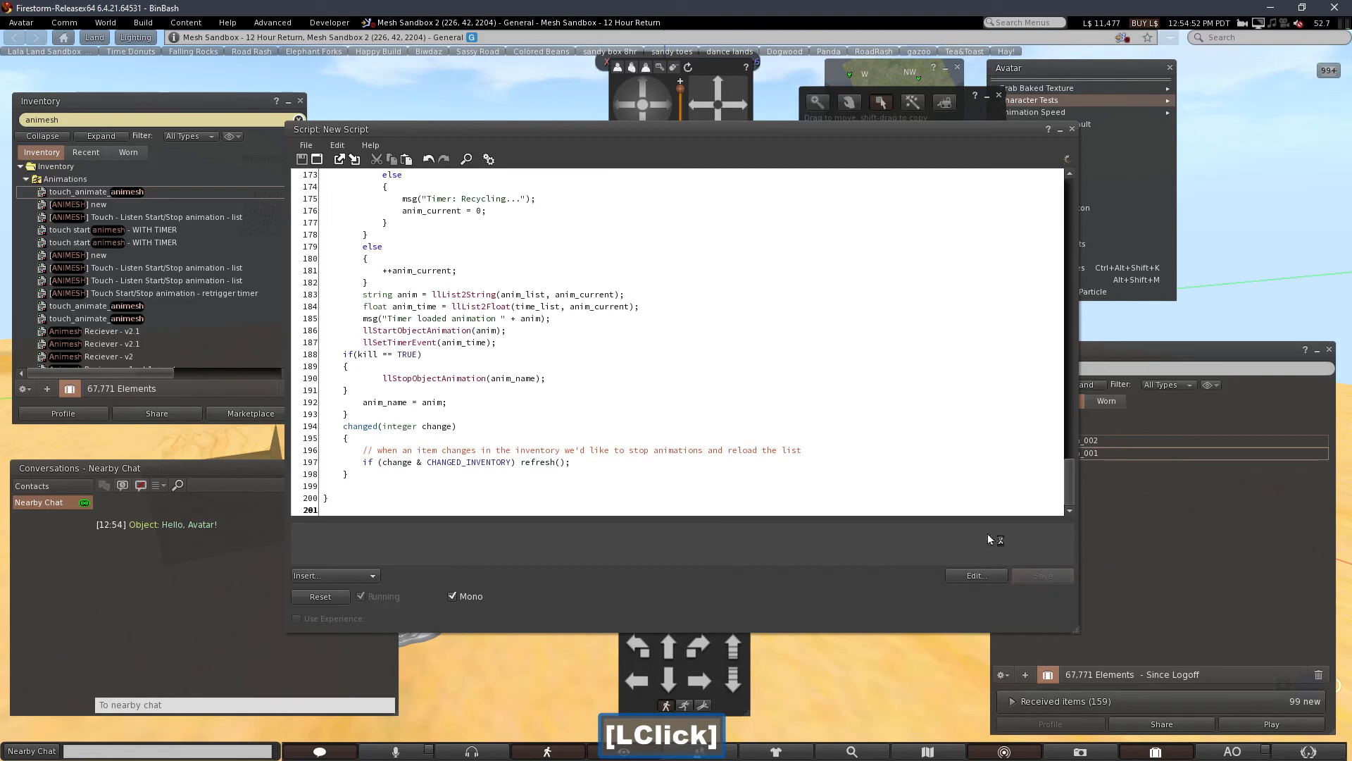
left_click(1072, 130)
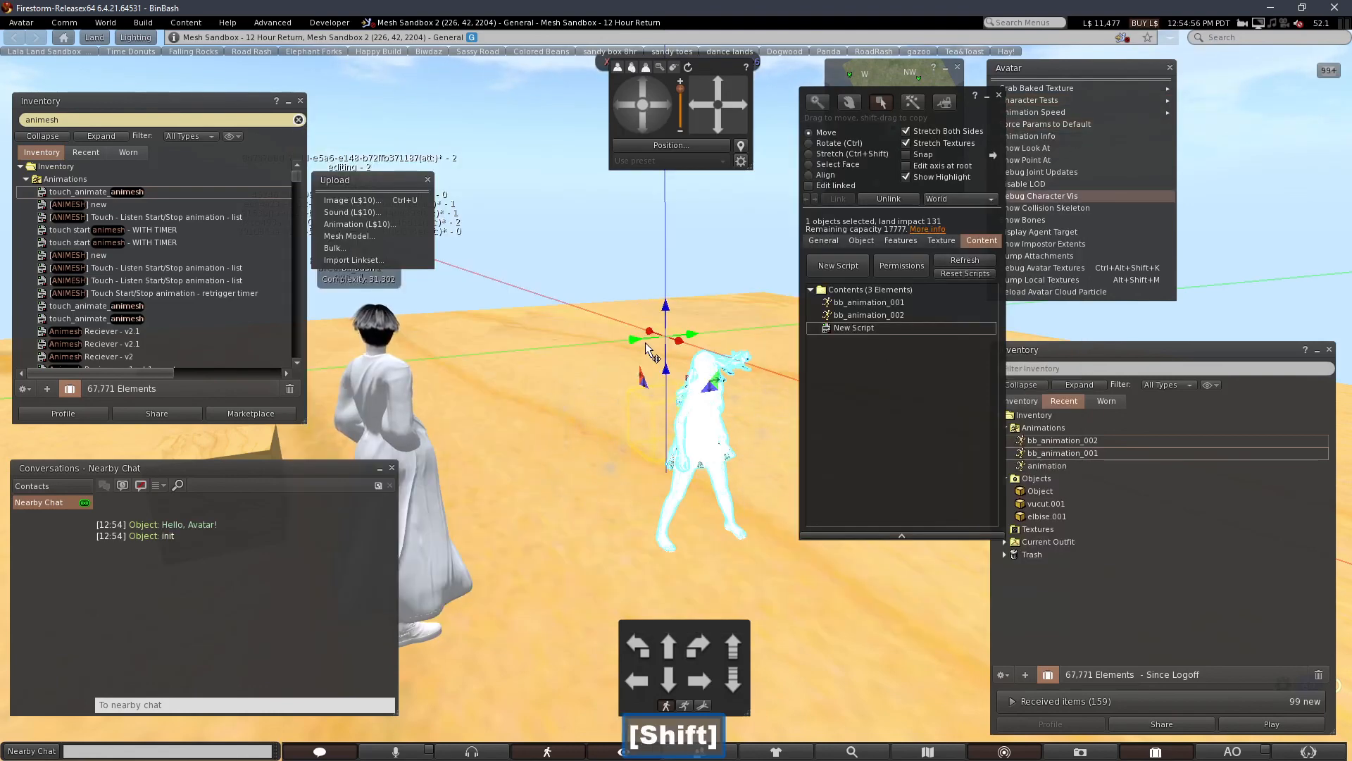
left_click_drag(647, 344, 739, 345, "shift")
key("Delete")
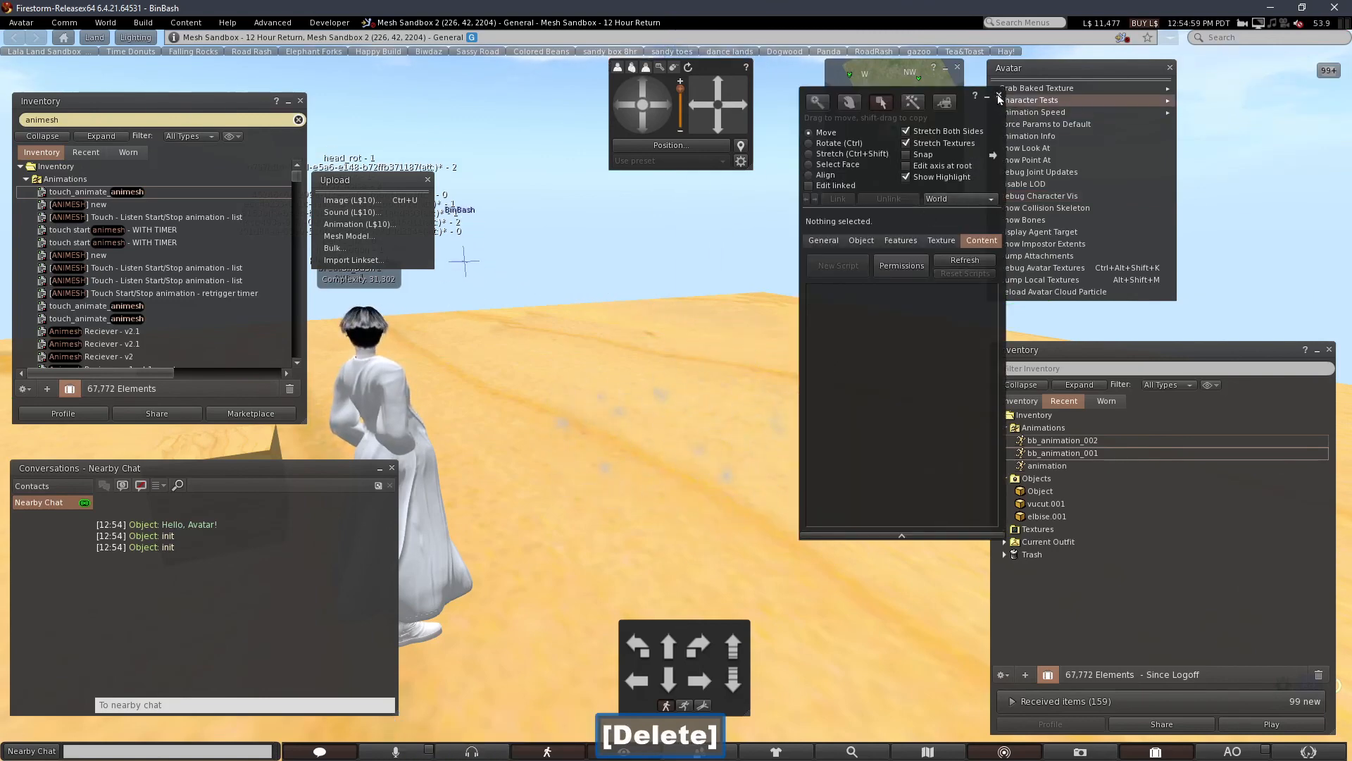
left_click(998, 95)
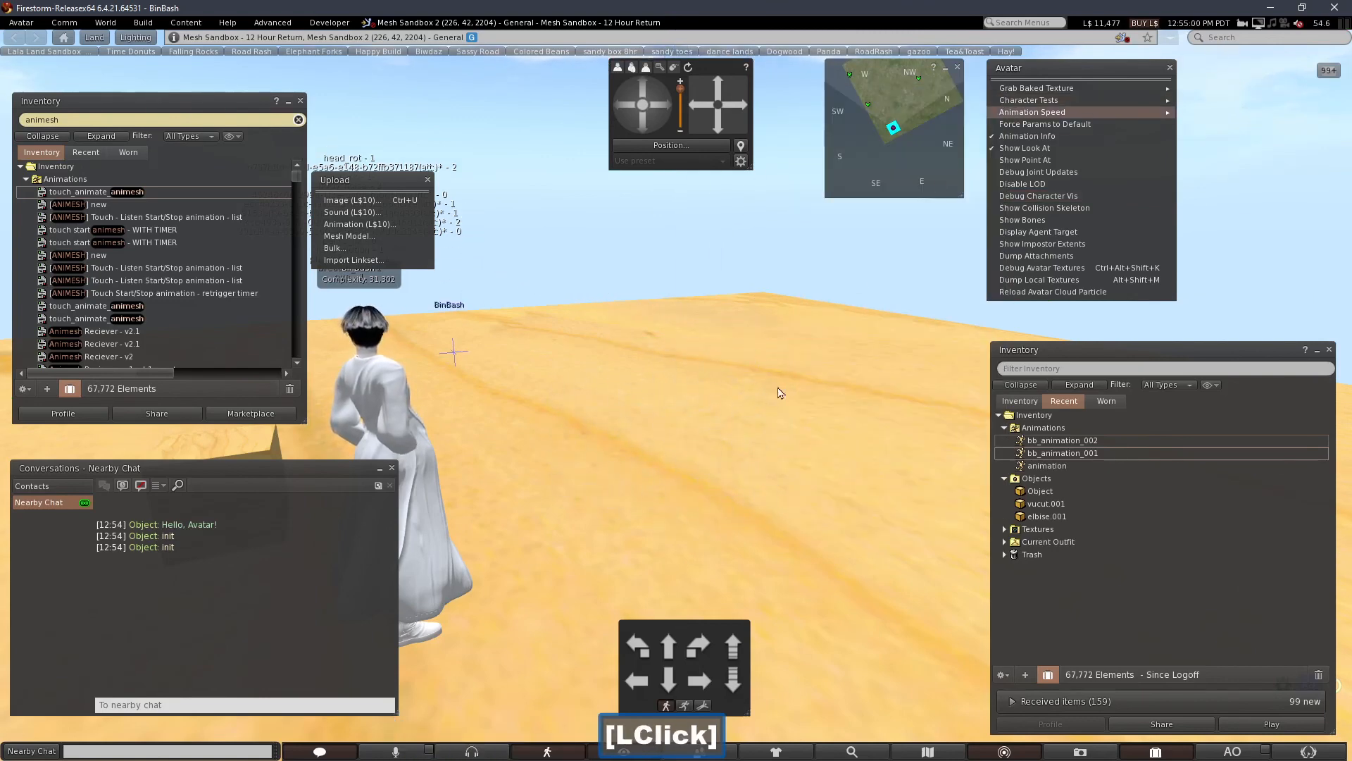
- Touch the ghost girl to start the scripted animation sequence and examine her walk playback from several angles
left_click(674, 436)
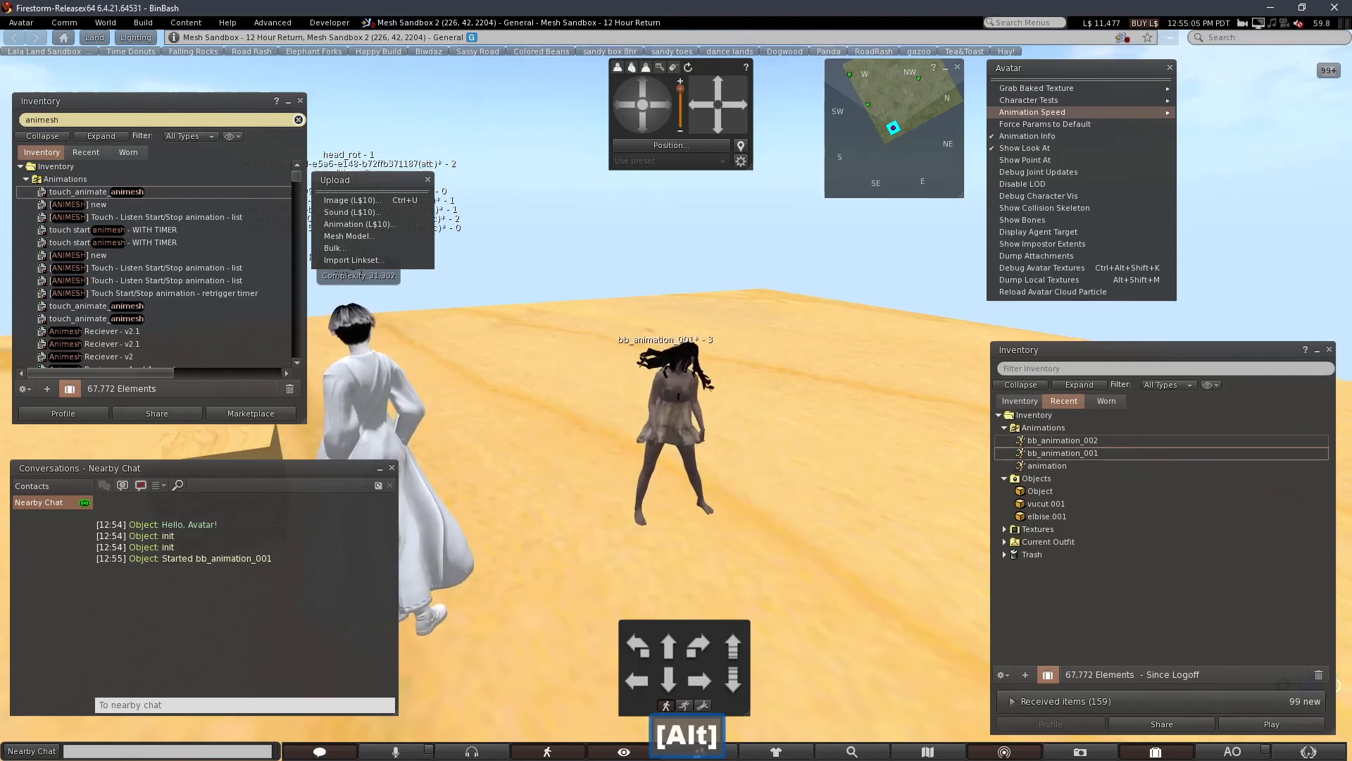
left_click(666, 409, "alt")
left_click(682, 388, "alt")
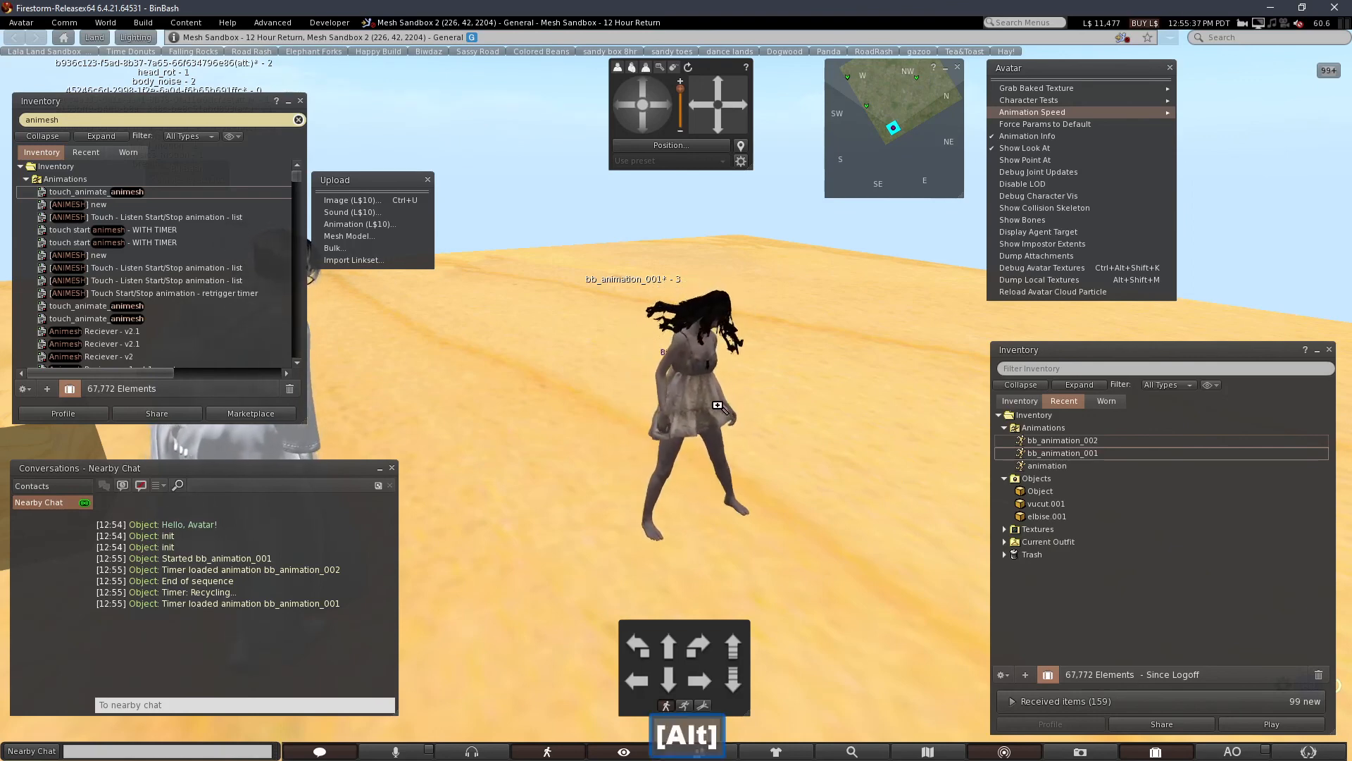
left_click_drag(703, 395, 598, 391, "alt")
left_click_drag(509, 370, 564, 370, "alt")
left_click_drag(675, 395, 764, 426, "alt")
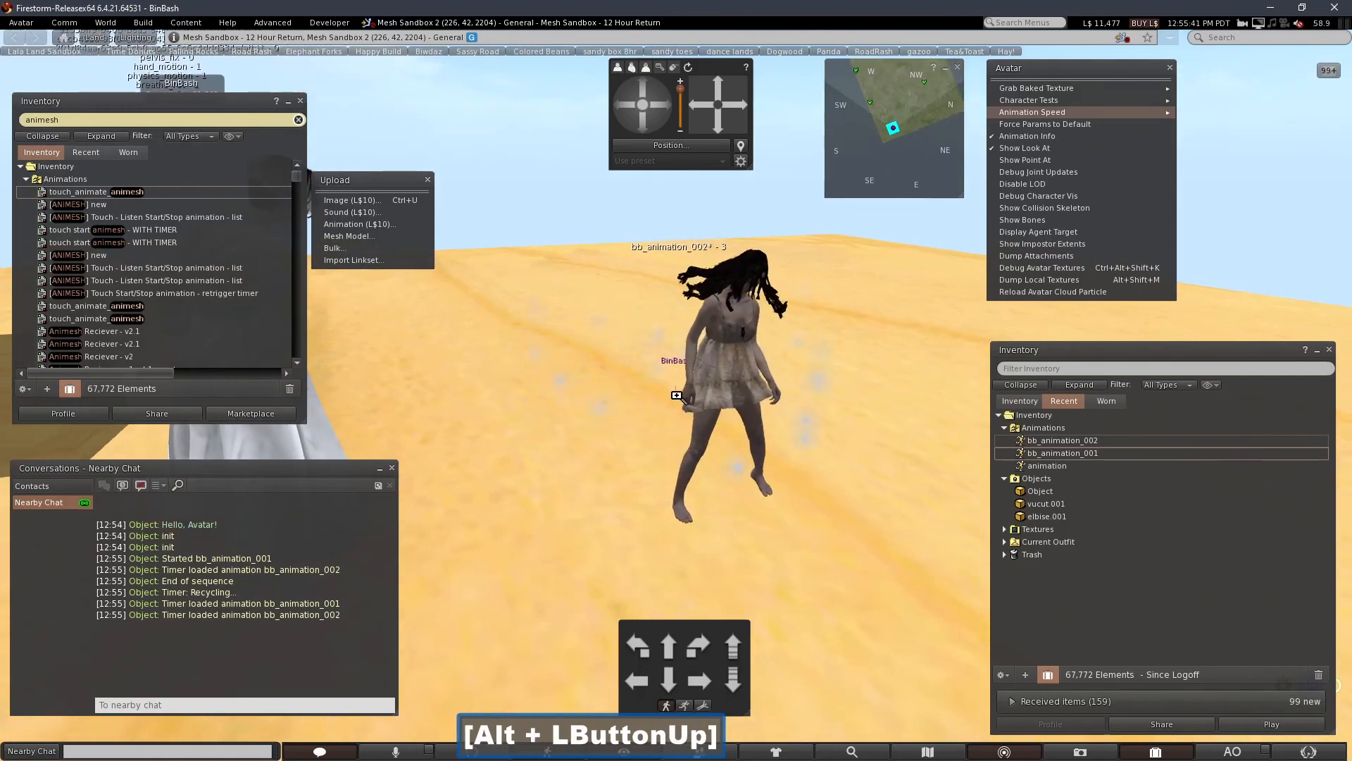
left_click_drag(674, 395, 729, 395, "alt")
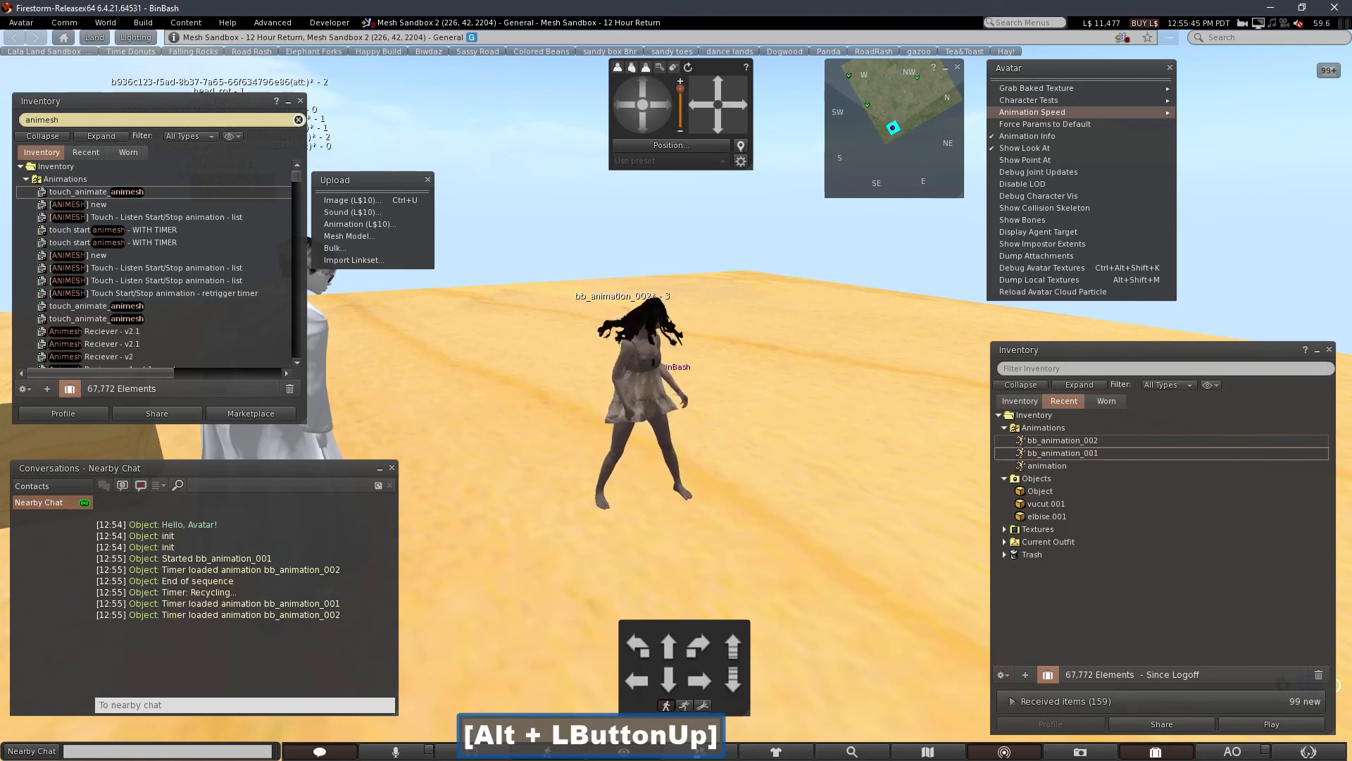